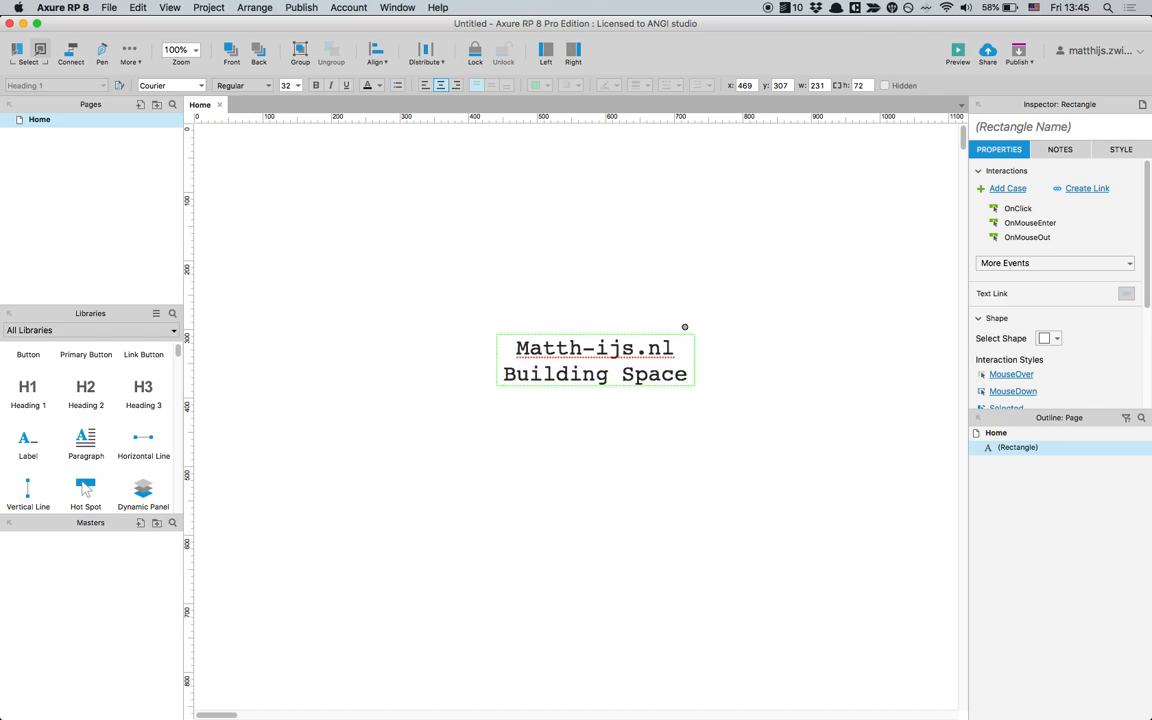
Complete the heading's second line as "Building Space Invaders In Axure" and make that line bold
{"action": "type", "text": "In Axu"}
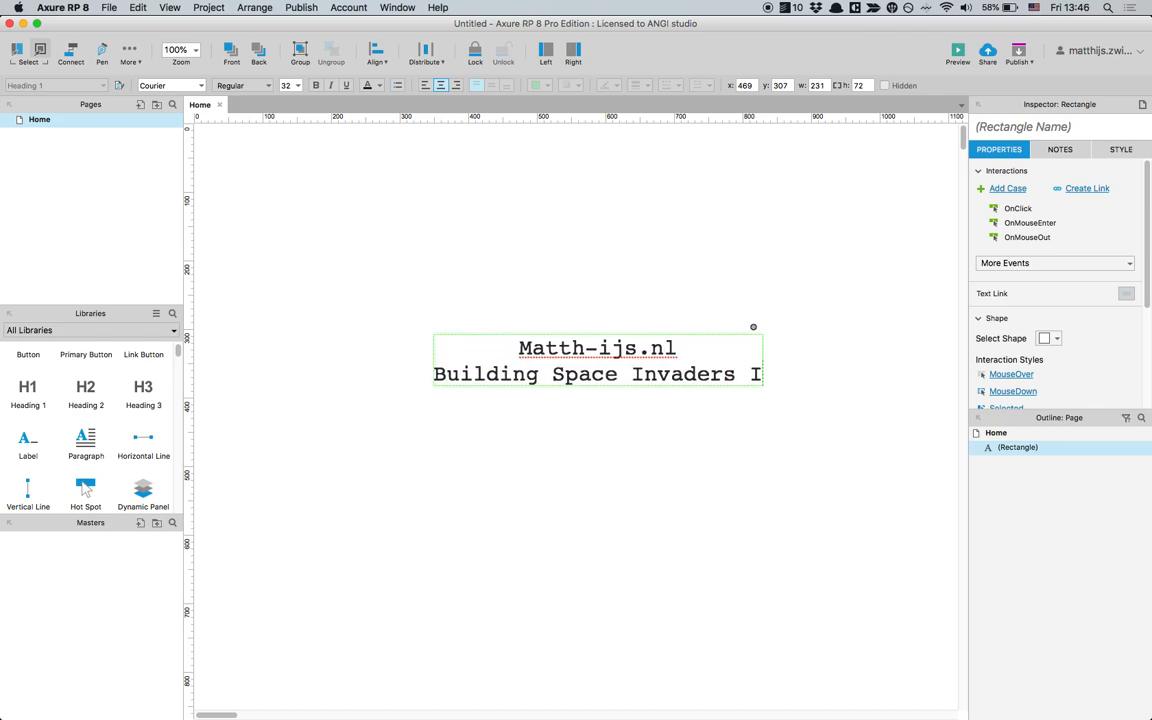
{"action": "type", "text": "re"}
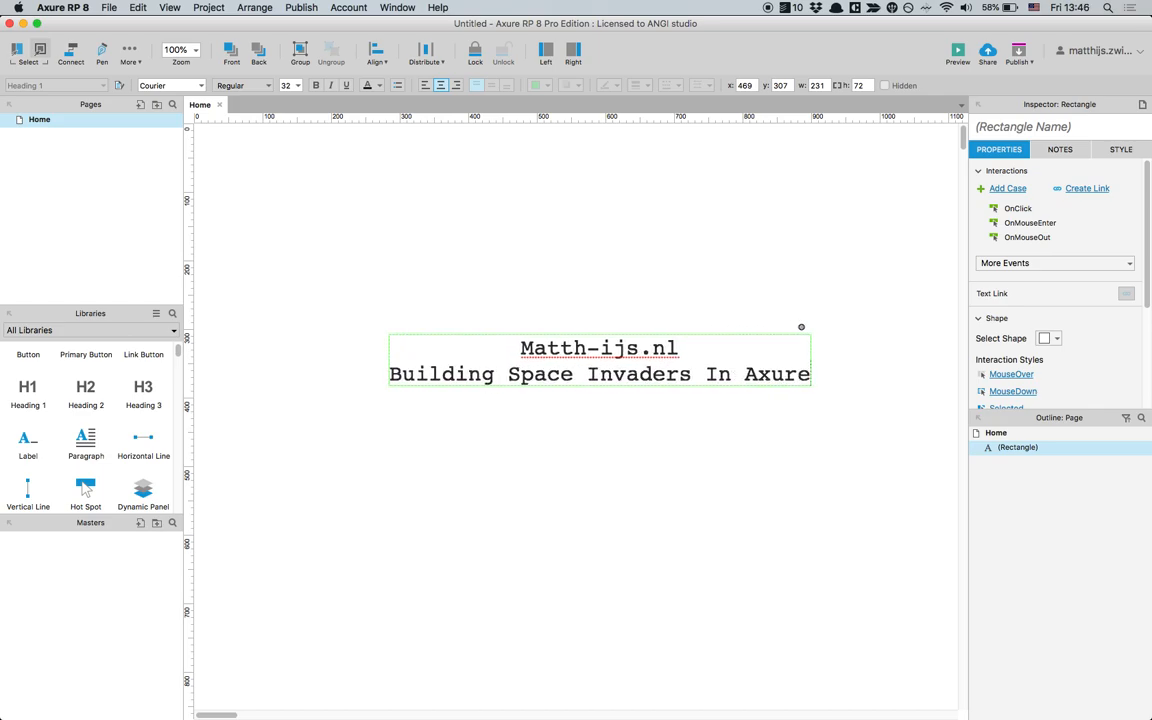
{"action": "key", "text": "shift+super+Left"}
{"action": "key", "text": "super+b"}
{"action": "left_click", "coordinate": [636, 485]}
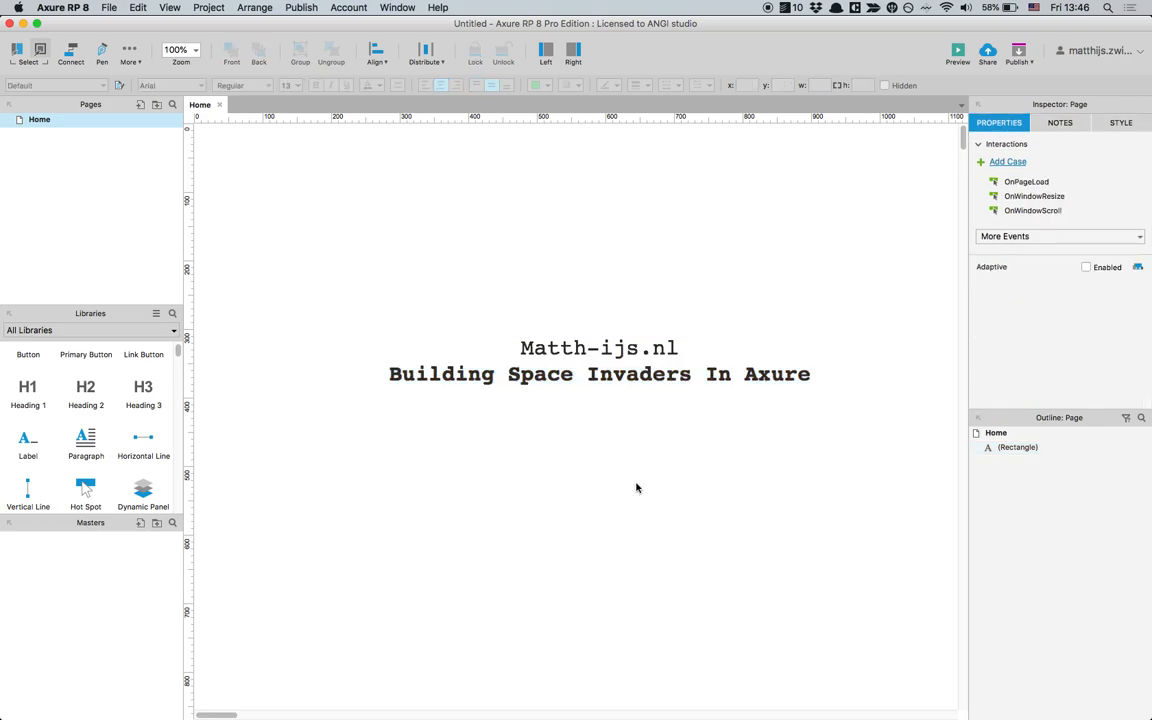
Delete the two-line heading from the Home page
{"action": "left_click", "coordinate": [648, 372]}
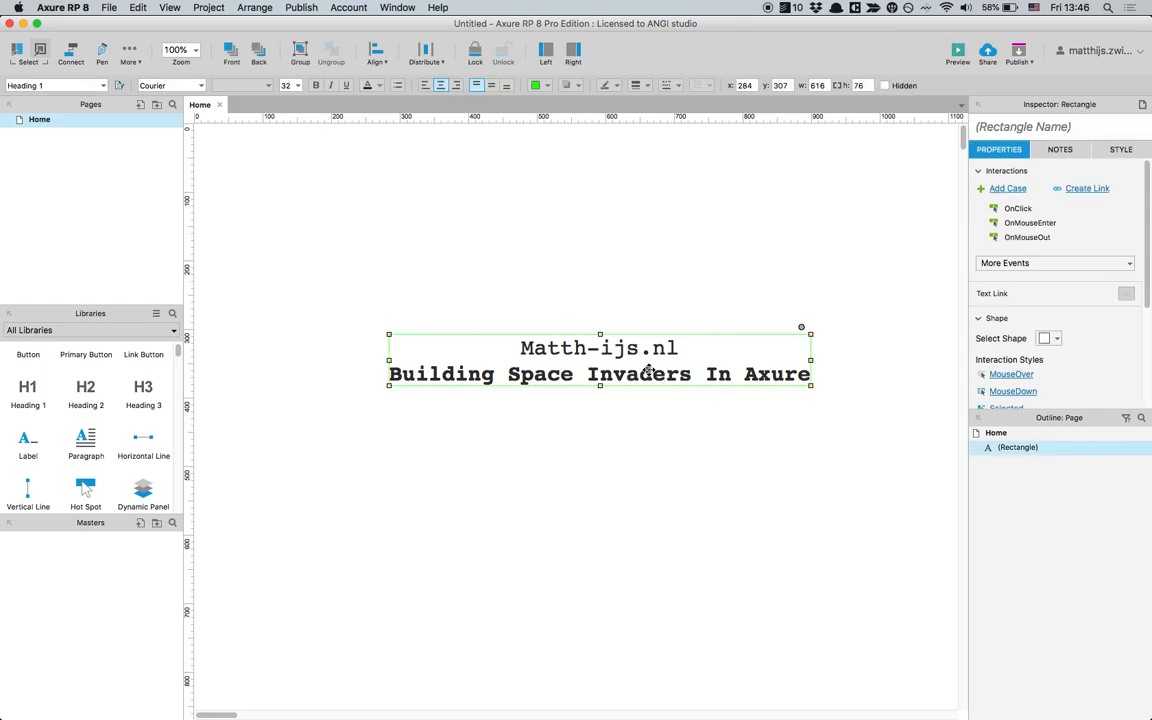
{"action": "key", "text": "Delete"}
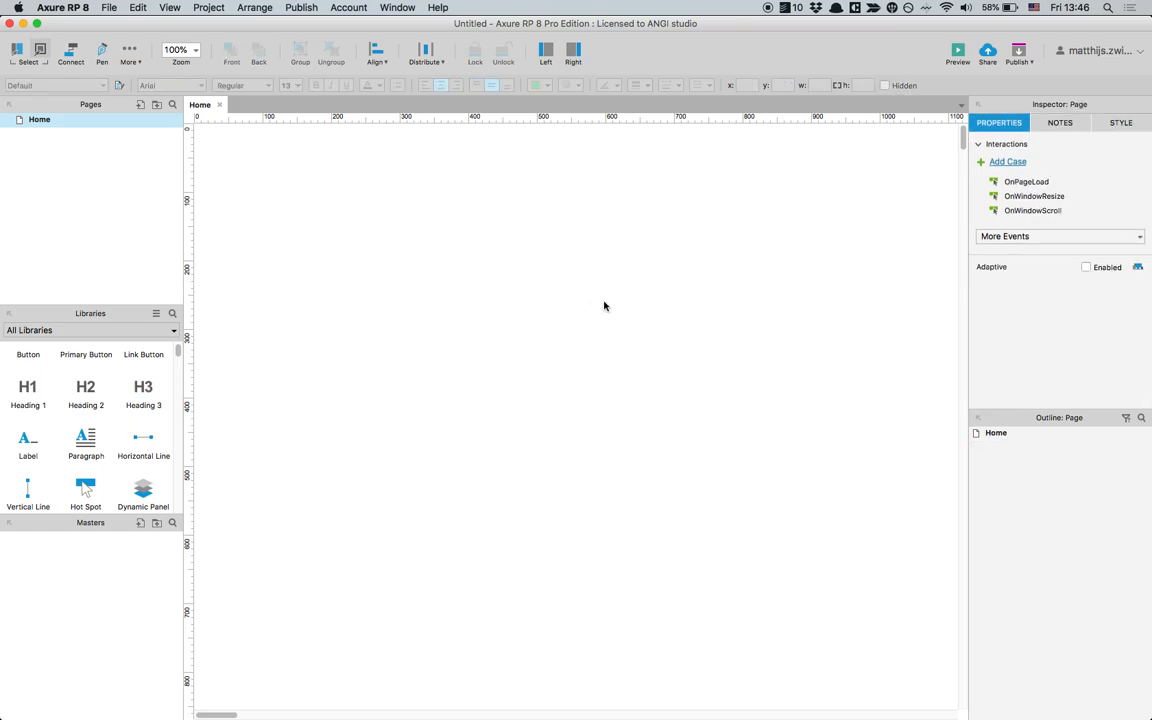
Switch to Safari and search Google Images for "space invaders"
{"action": "key", "text": "super+Tab"}
{"action": "key", "text": "super+Tab"}
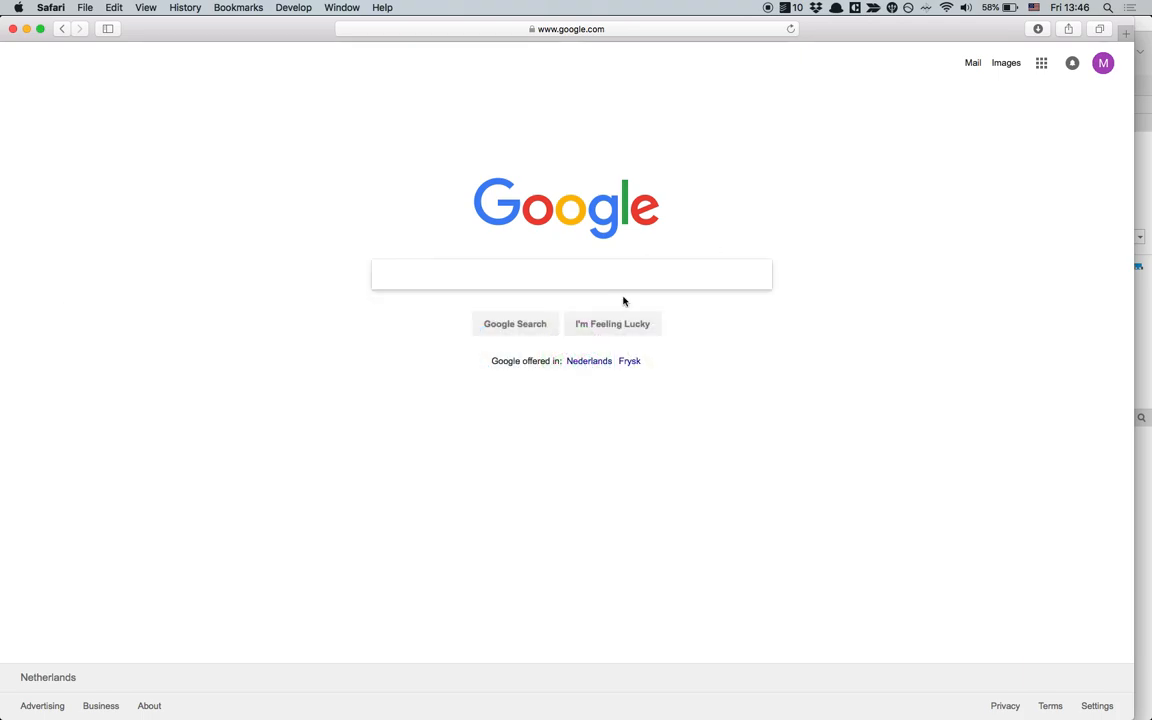
{"action": "left_click", "coordinate": [635, 265]}
{"action": "type", "text": "space invaders"}
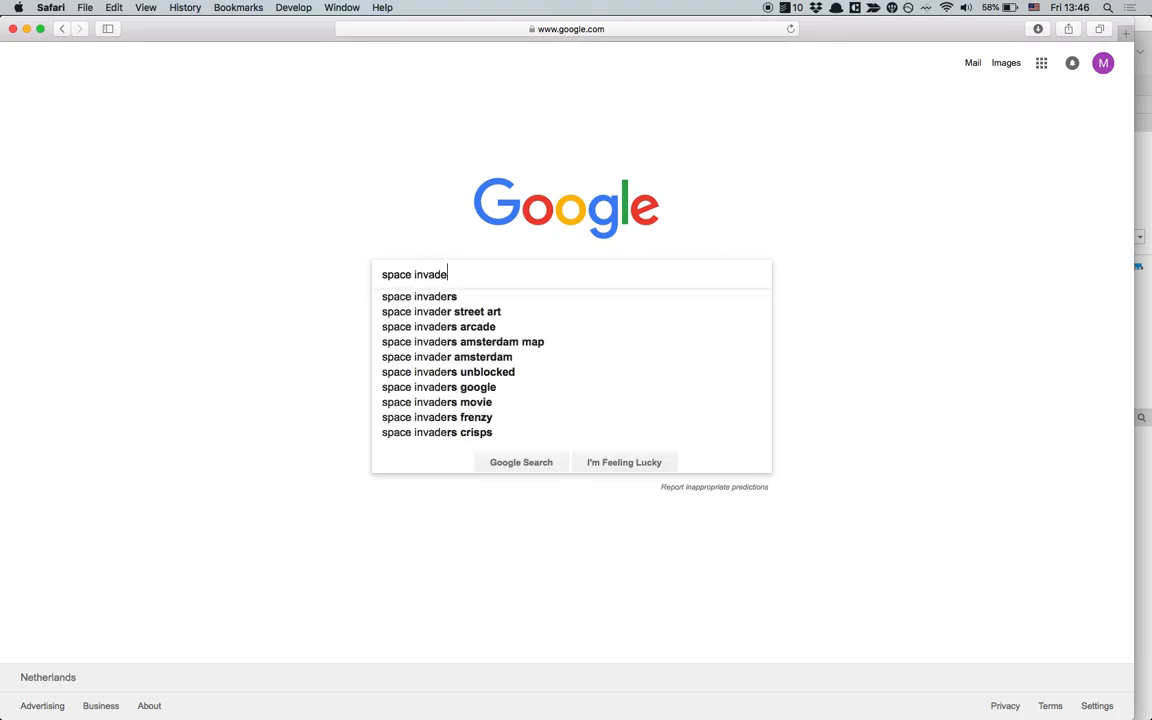
{"action": "key", "text": "Return"}
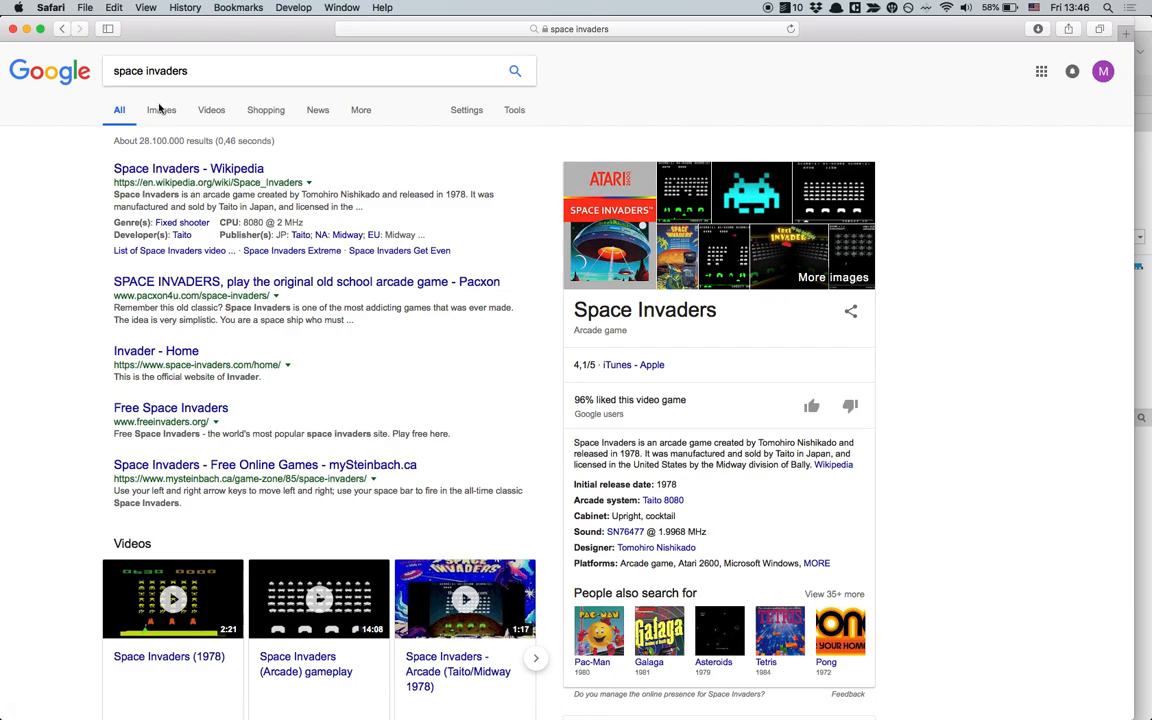
{"action": "left_click", "coordinate": [160, 110]}
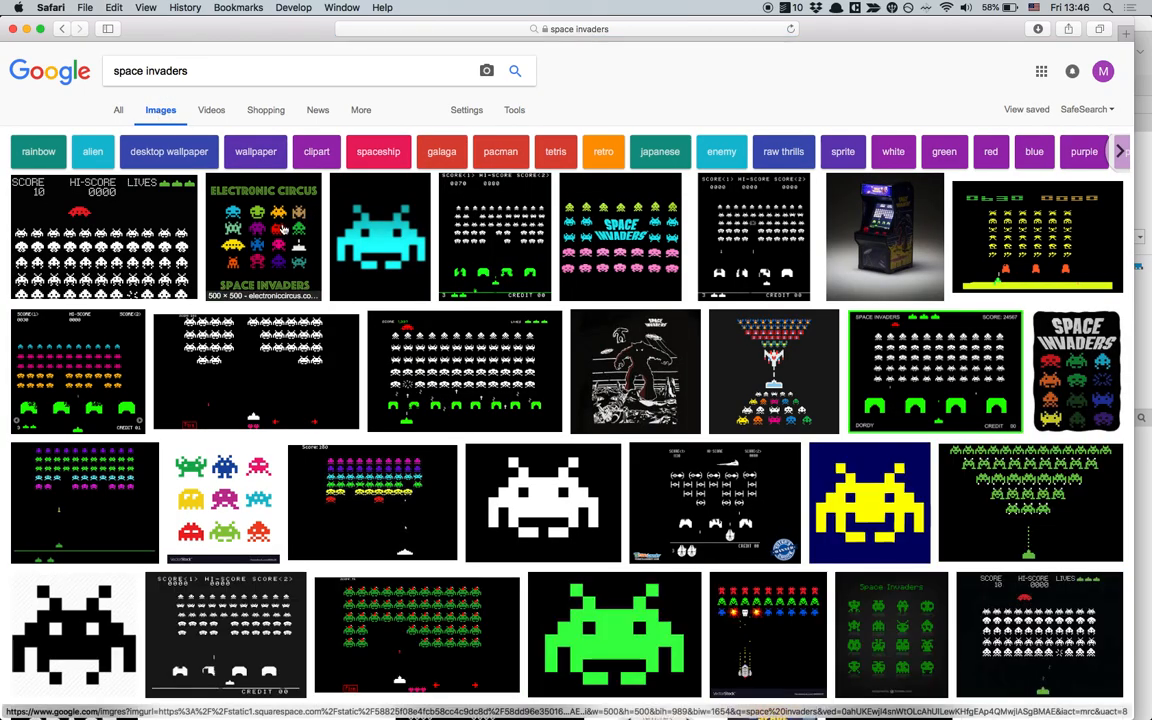
Bring the "Electronic Circus Space Invaders" picture from the image results onto the Home page in Axure RP
{"action": "left_click", "coordinate": [255, 207]}
{"action": "left_click_drag", "start_coordinate": [448, 419], "coordinate": [434, 280]}
{"action": "key", "text": "super+Tab"}
Slice the picture horizontally between the "Electronic Circus" title and the first row of invaders
{"action": "right_click", "coordinate": [437, 282]}
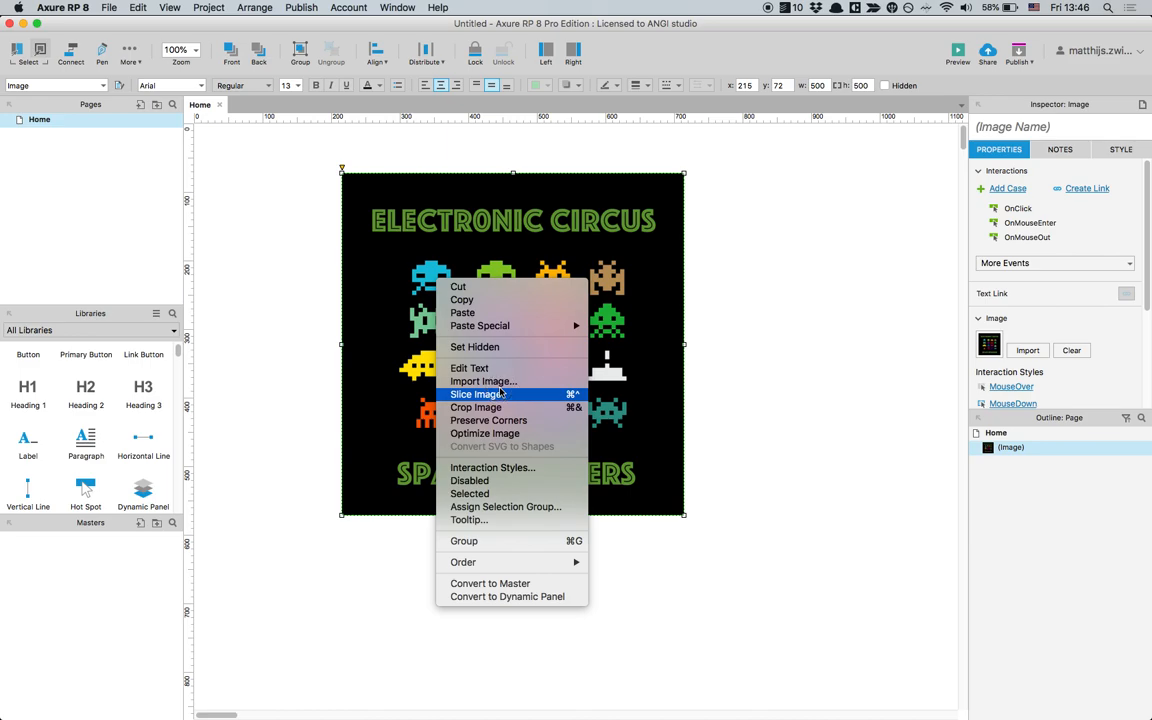
{"action": "left_click", "coordinate": [474, 394]}
{"action": "left_click", "coordinate": [697, 238]}
Slice the lower piece crosswise between the third and fourth invader columns and the second and third rows
{"action": "left_click", "coordinate": [636, 350]}
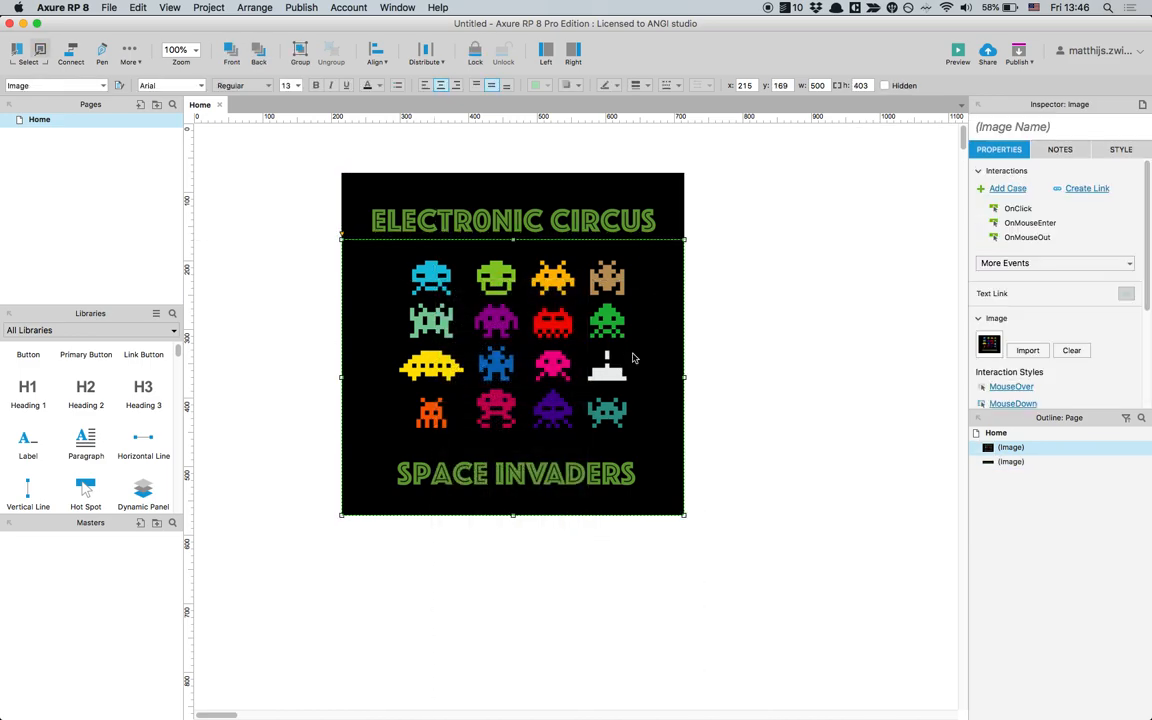
{"action": "right_click", "coordinate": [633, 353]}
{"action": "left_click", "coordinate": [695, 472]}
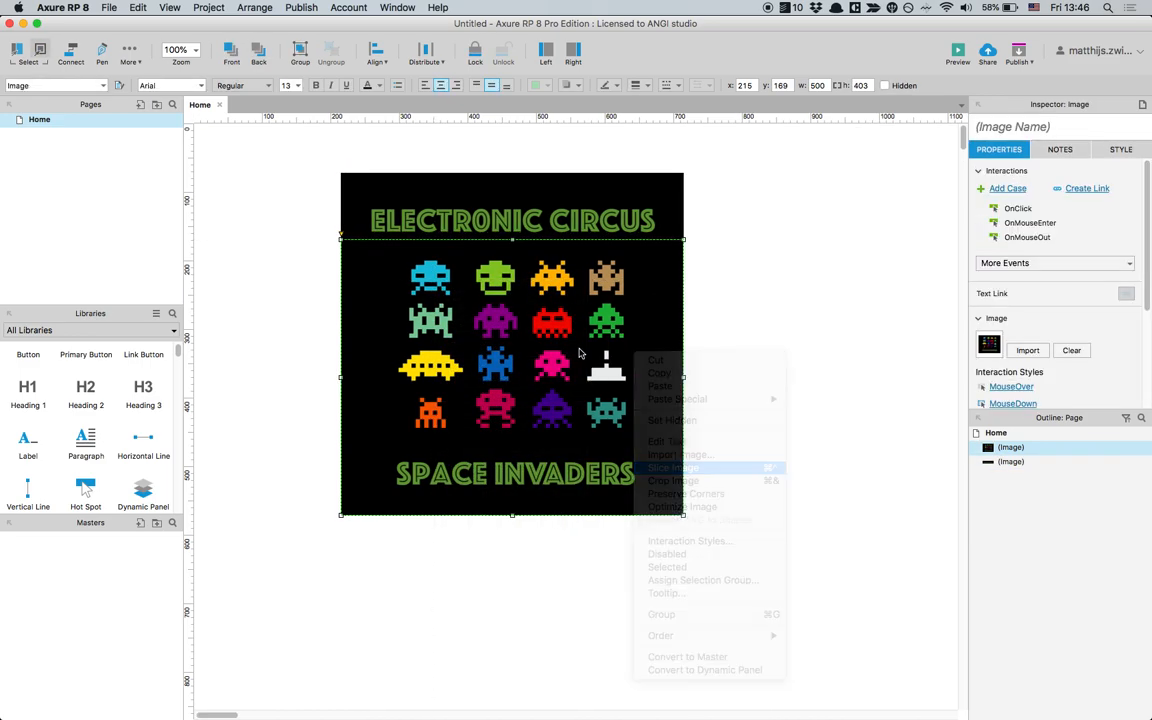
{"action": "left_click", "coordinate": [582, 347]}
Slice the piece containing the white cannon crosswise just below and beside the cannon to isolate it
{"action": "left_click", "coordinate": [628, 400]}
{"action": "right_click", "coordinate": [628, 385]}
{"action": "left_click", "coordinate": [673, 503]}
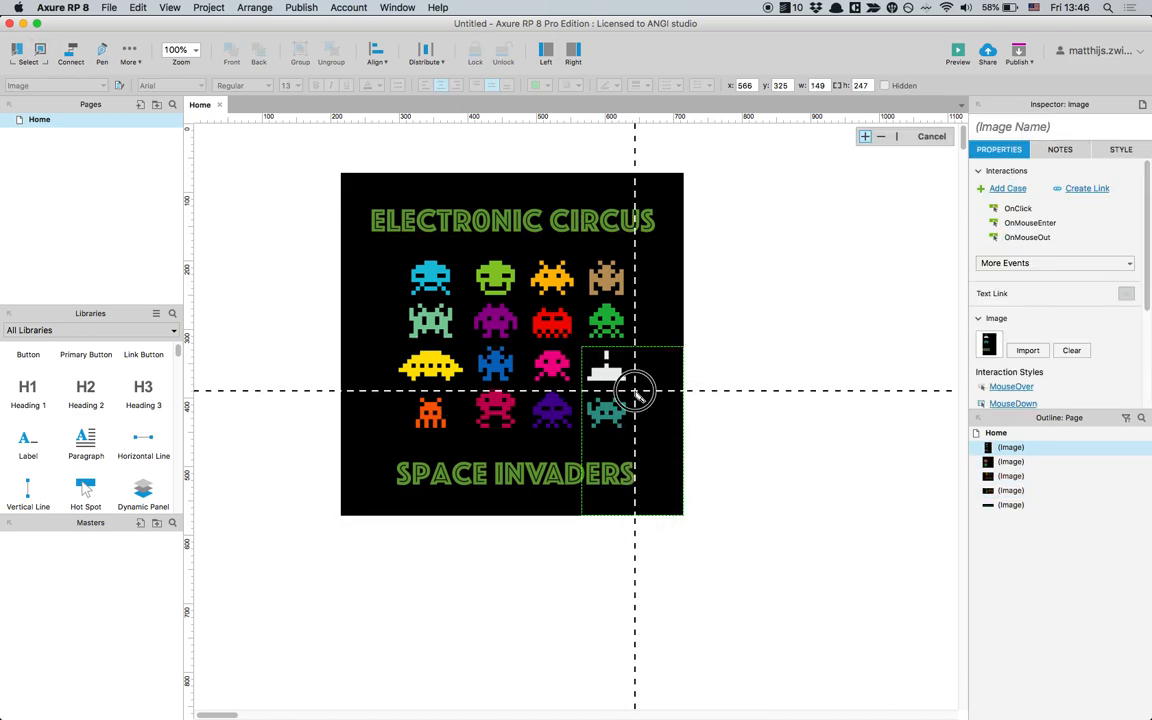
{"action": "left_click", "coordinate": [636, 390]}
Slice the teal invader's piece horizontally just below the invader, above the "Space Invaders" text
{"action": "left_click", "coordinate": [607, 405]}
{"action": "right_click", "coordinate": [619, 403]}
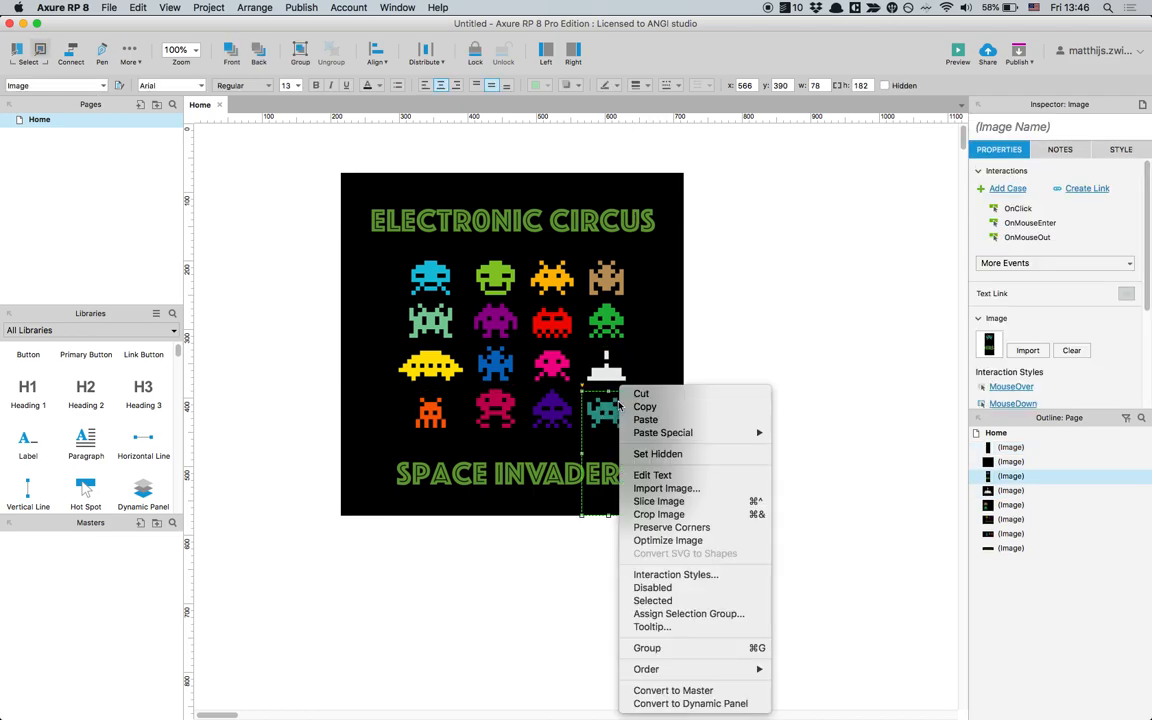
{"action": "left_click", "coordinate": [650, 501]}
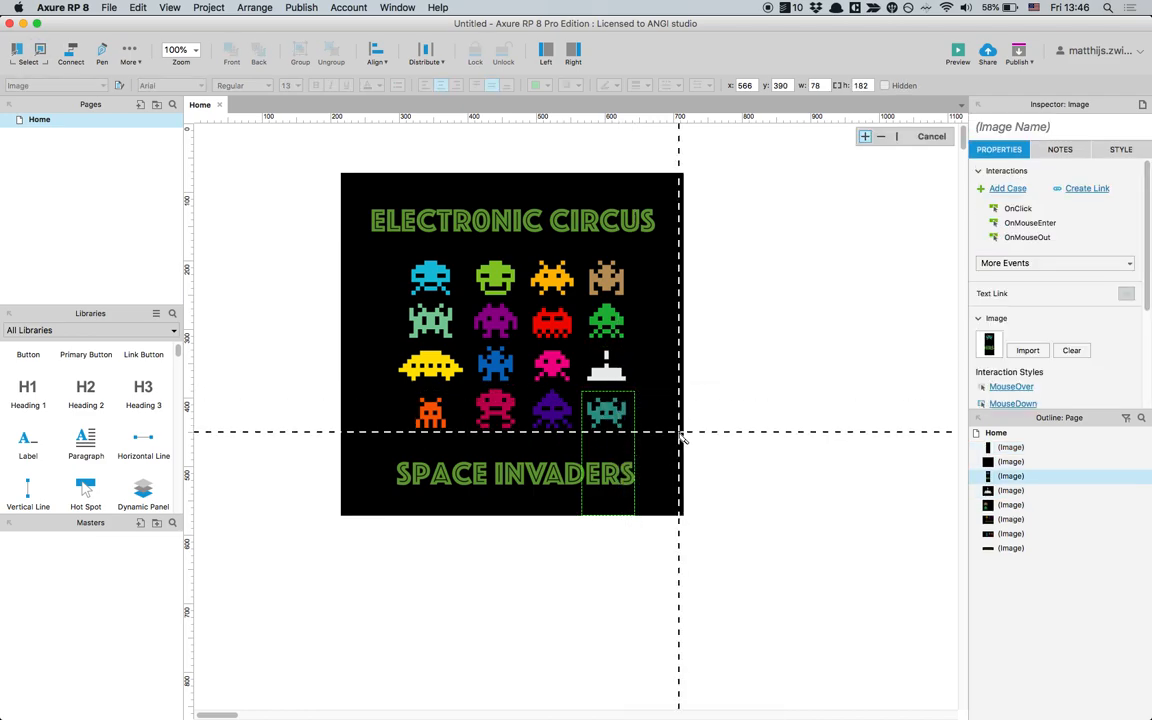
{"action": "left_click", "coordinate": [680, 438]}
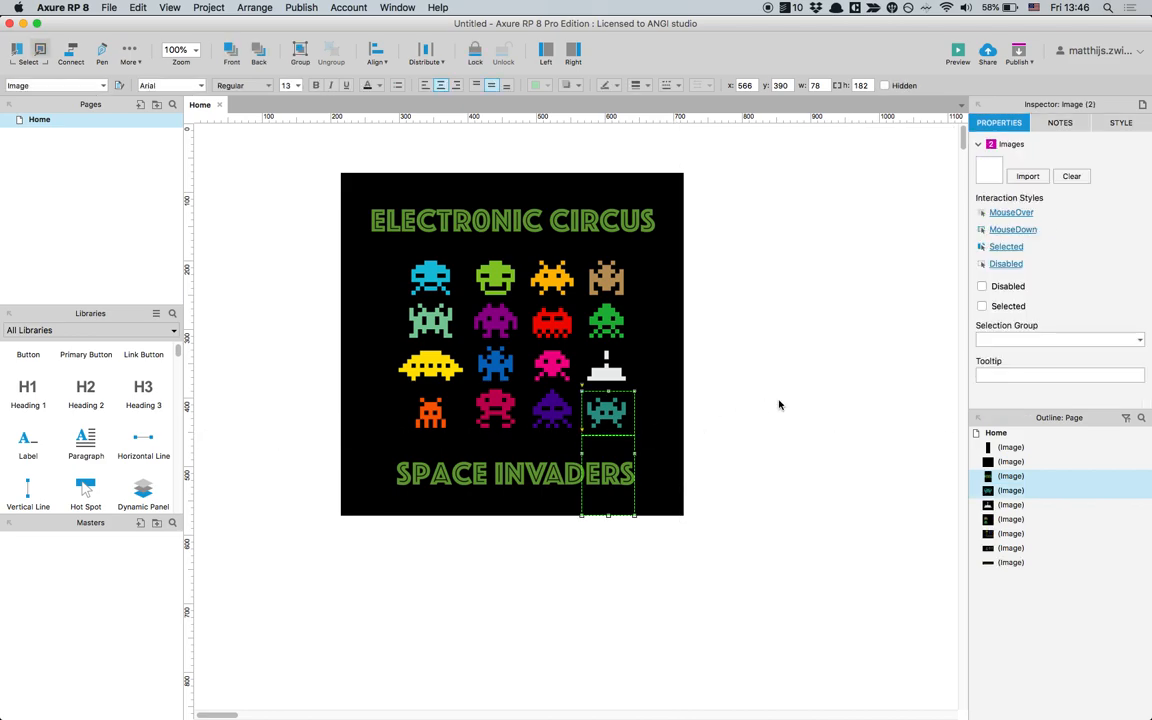
Move the teal invader slice to the right of the picture and the white cannon slice below it
{"action": "left_click", "coordinate": [774, 404]}
{"action": "left_click_drag", "start_coordinate": [600, 416], "coordinate": [770, 216]}
{"action": "left_click_drag", "start_coordinate": [597, 373], "coordinate": [613, 596]}
Slice the piece with the brown and green invaders crosswise, between the two invaders and along their right side
{"action": "left_click", "coordinate": [606, 284]}
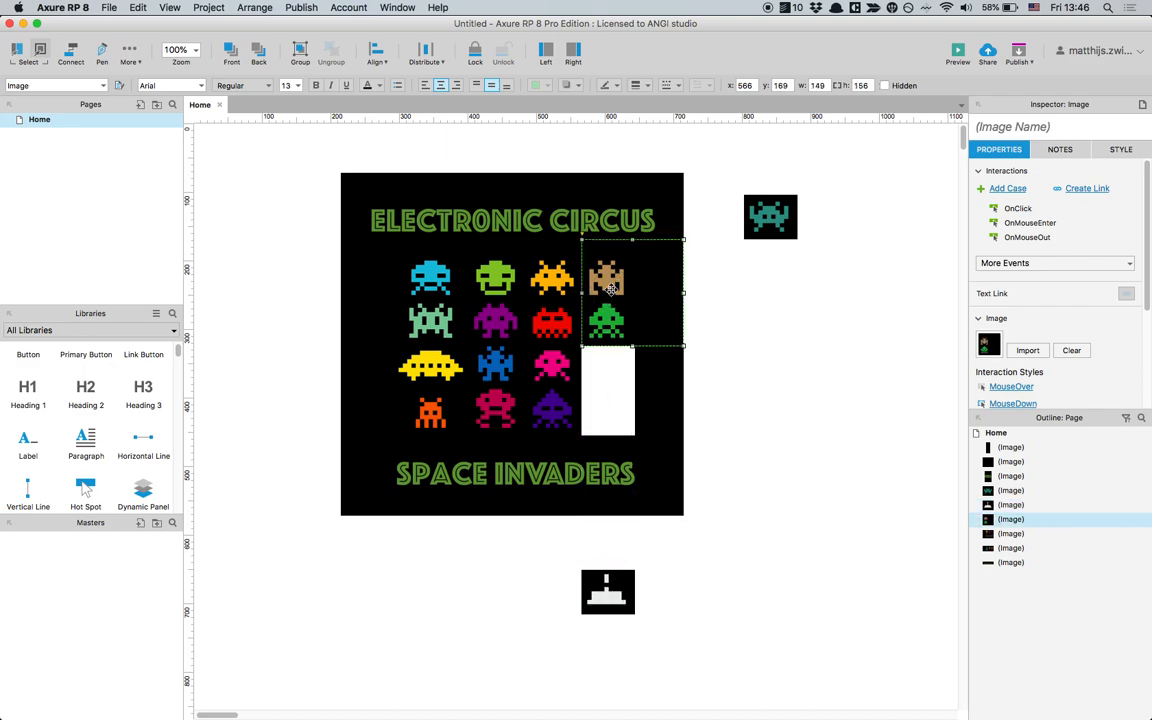
{"action": "right_click", "coordinate": [611, 291]}
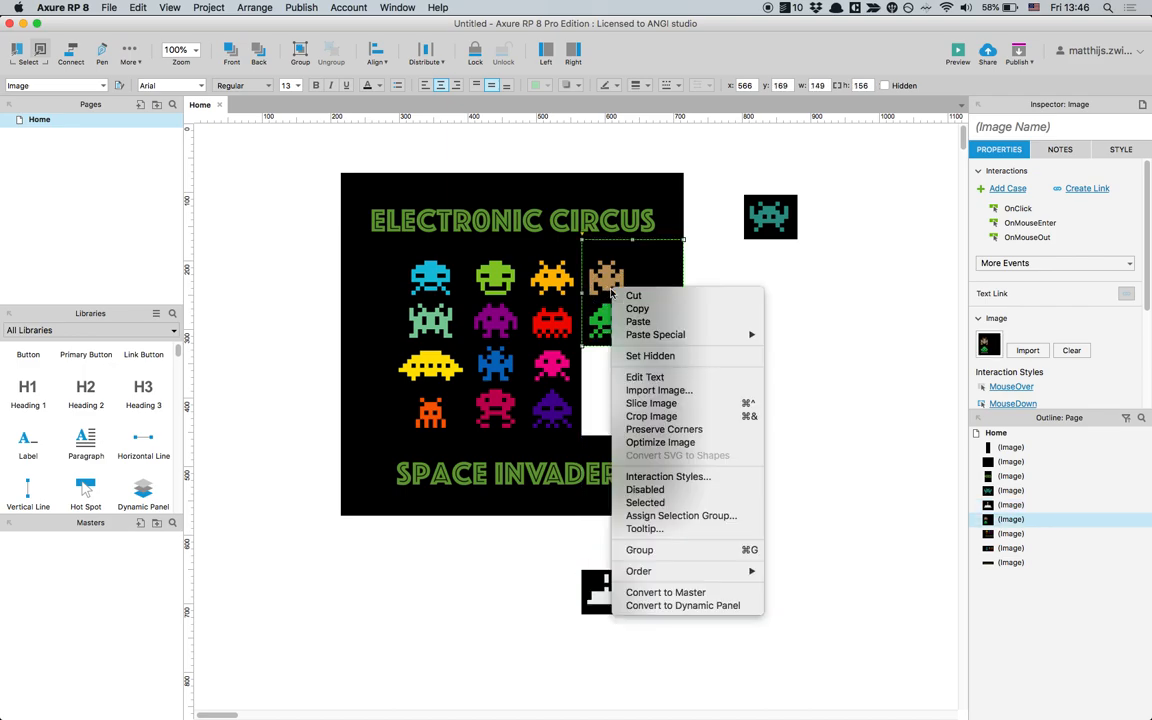
{"action": "left_click", "coordinate": [645, 403]}
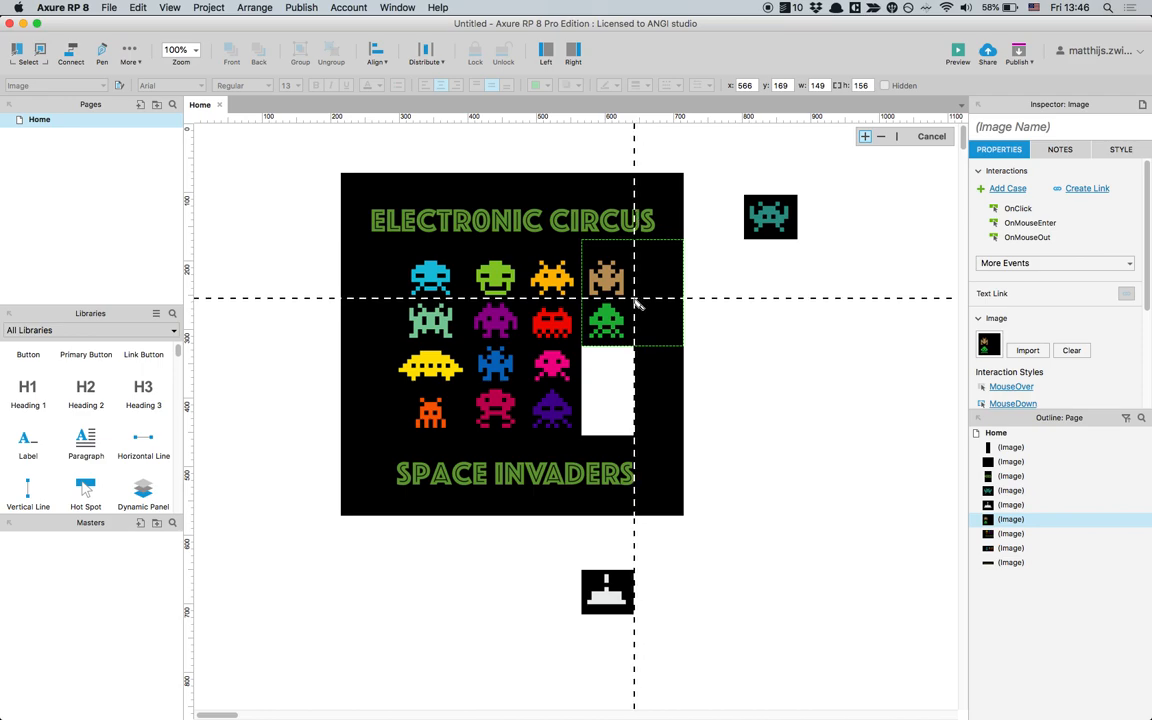
{"action": "left_click", "coordinate": [634, 298]}
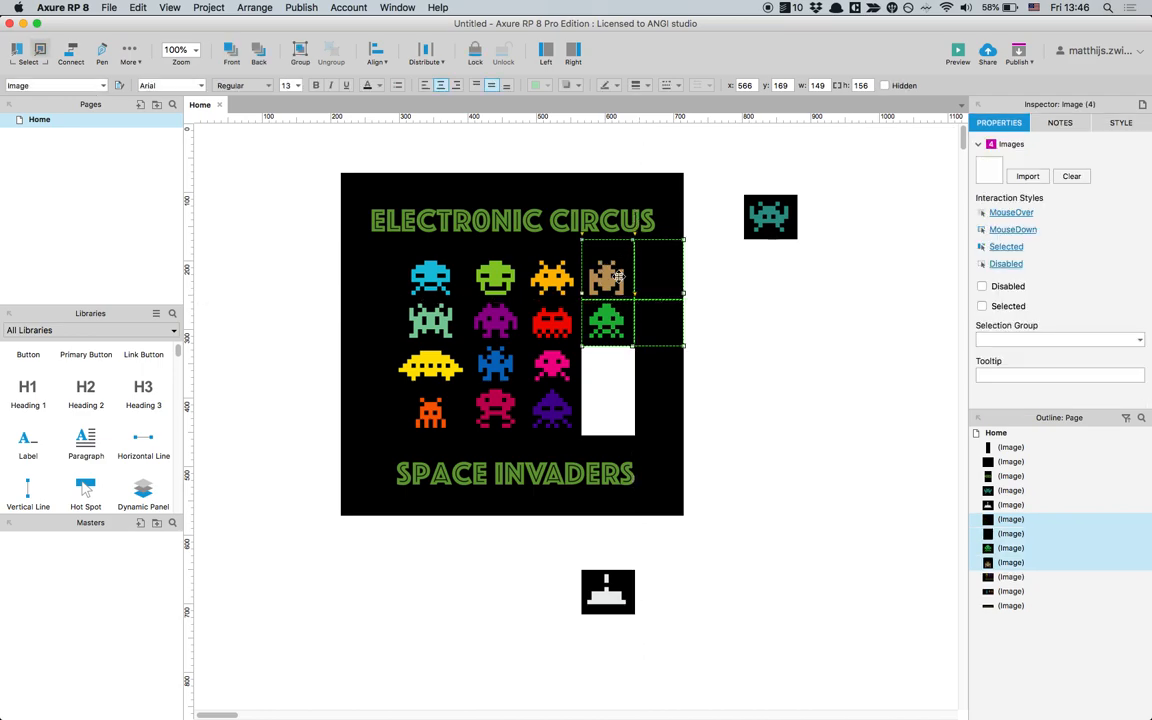
Slice off the empty black strip above the brown invader
{"action": "left_click", "coordinate": [619, 281]}
{"action": "right_click", "coordinate": [619, 281]}
{"action": "left_click", "coordinate": [662, 388]}
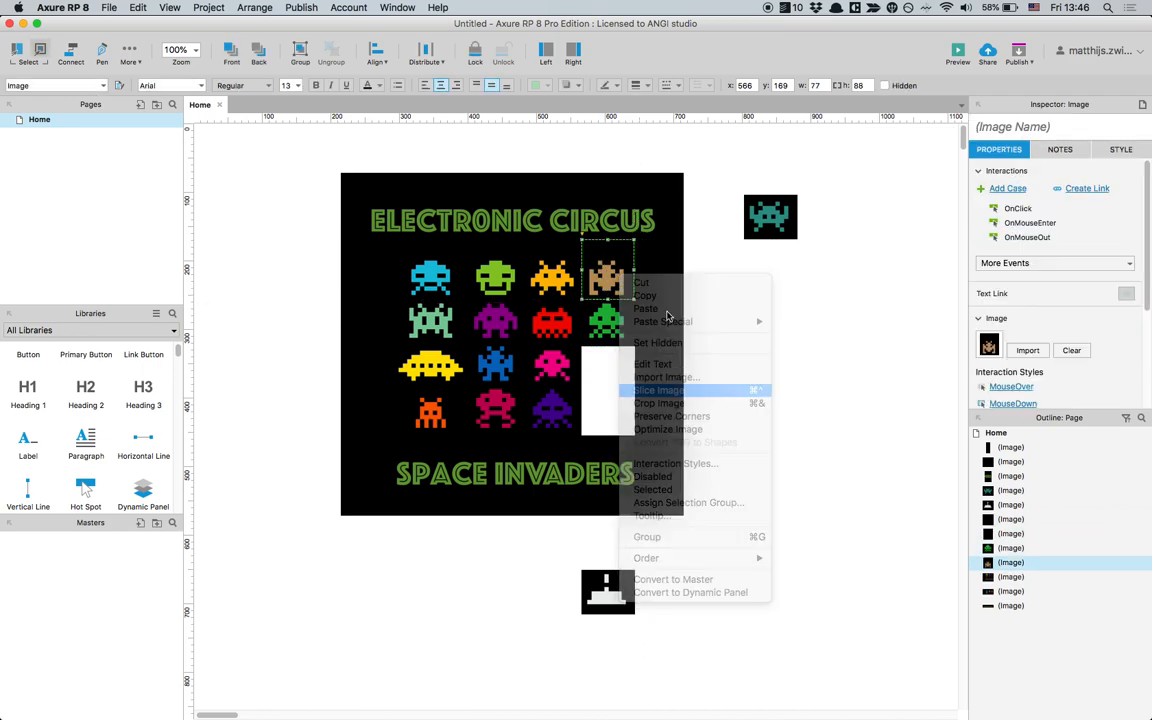
{"action": "left_click", "coordinate": [646, 256]}
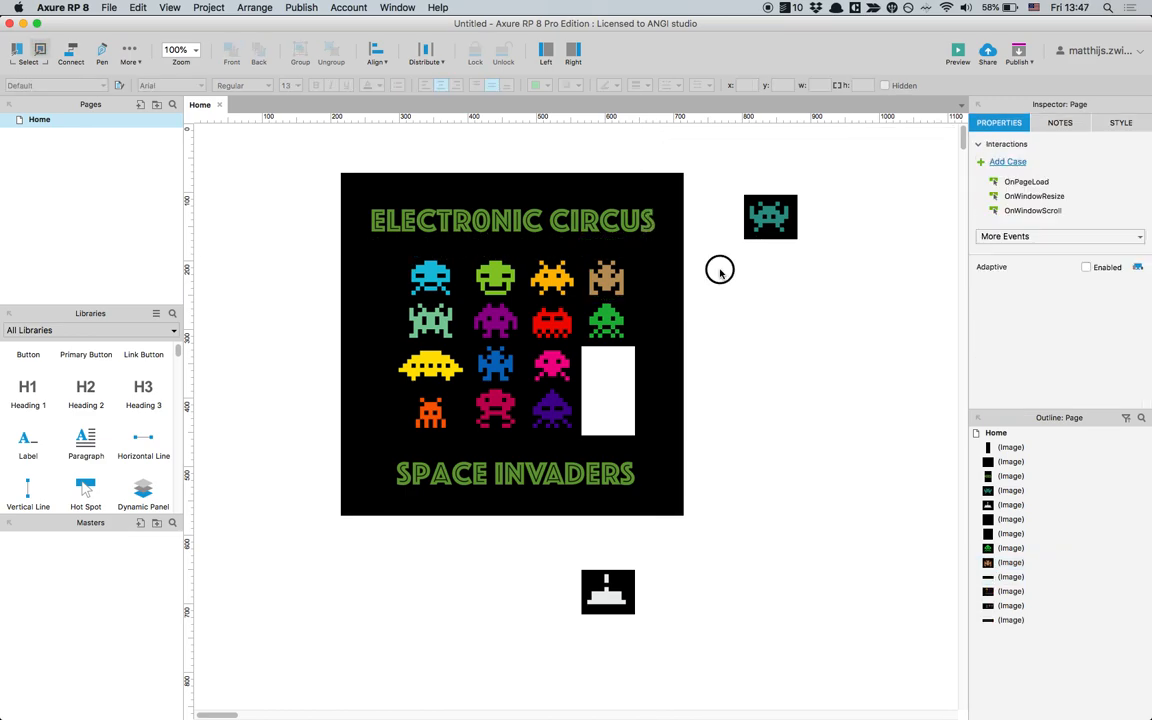
Move the brown and green invader slices together out of the picture to its right
{"action": "left_click", "coordinate": [614, 286]}
{"action": "left_click", "coordinate": [607, 320], "text": "shift"}
{"action": "left_click_drag", "start_coordinate": [607, 320], "coordinate": [824, 320]}
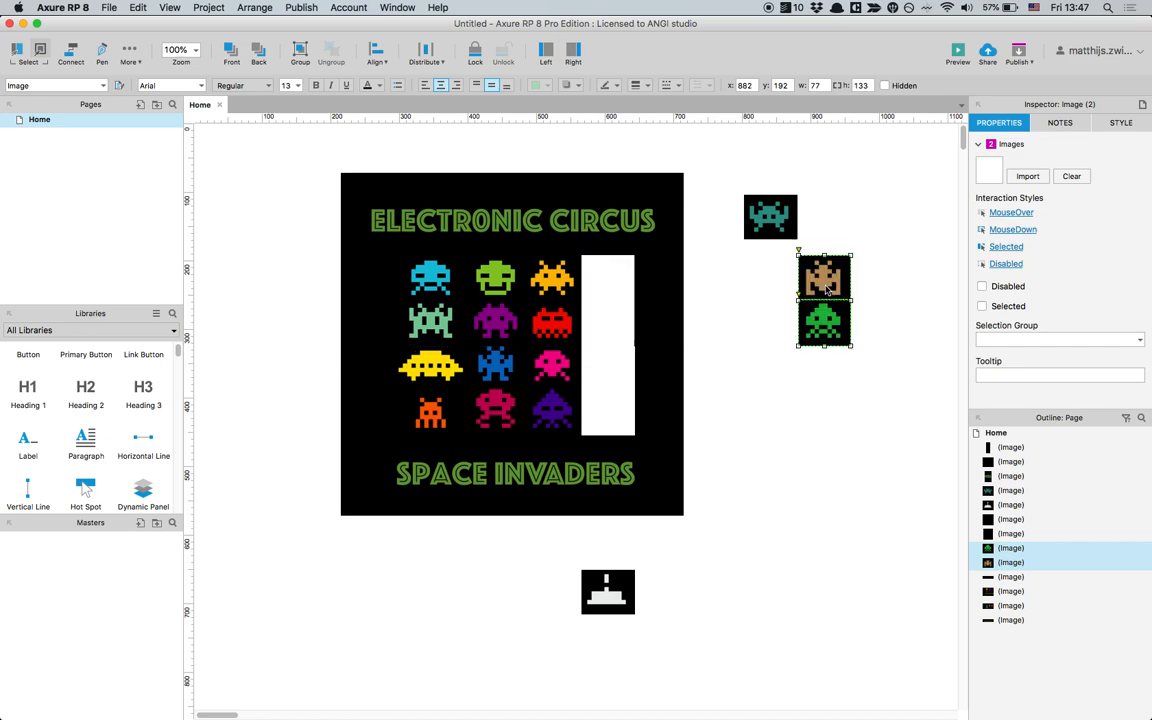
Delete all remaining slices of the original picture, keeping the three invaders and the cannon
{"action": "left_click", "coordinate": [730, 340]}
{"action": "left_click_drag", "start_coordinate": [712, 148], "coordinate": [314, 522]}
{"action": "key", "text": "Delete"}
Arrange the teal, brown and green invaders in a horizontal row above the cannon at about y 173
{"action": "left_click_drag", "start_coordinate": [760, 215], "coordinate": [491, 263]}
{"action": "left_click_drag", "start_coordinate": [828, 277], "coordinate": [576, 262]}
{"action": "left_click_drag", "start_coordinate": [831, 320], "coordinate": [648, 261]}
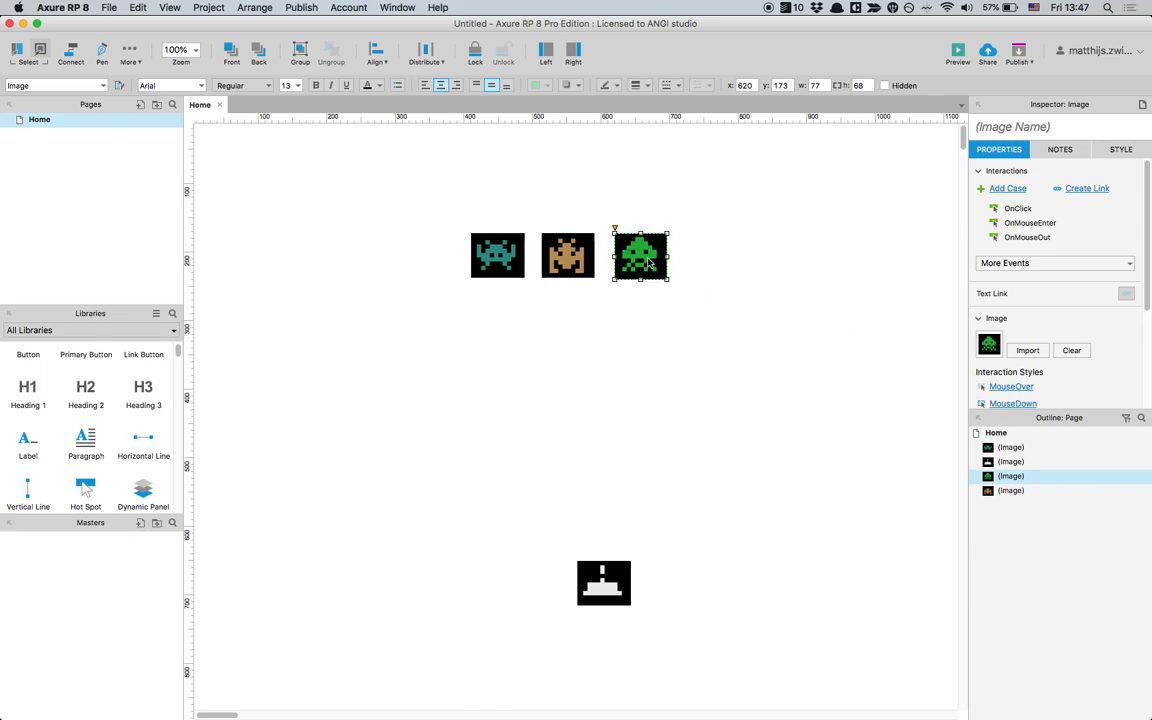
{"action": "left_click", "coordinate": [822, 316]}
Set the Home page's background colour to black
{"action": "left_click", "coordinate": [1117, 122]}
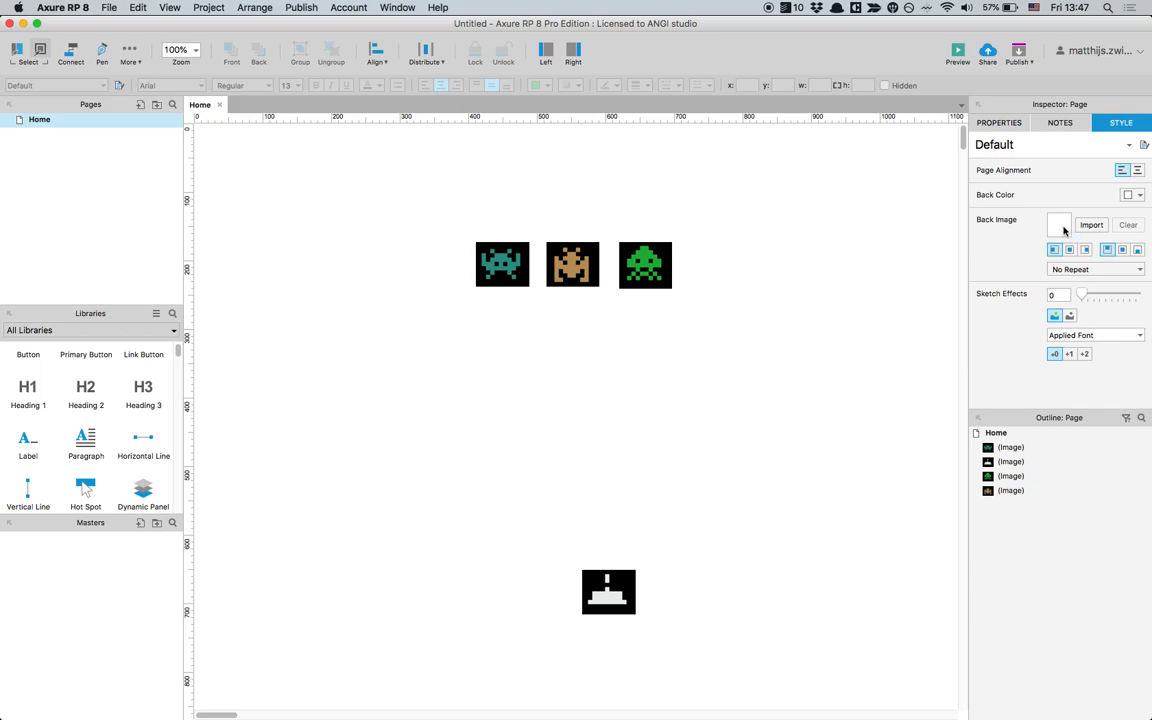
{"action": "left_click", "coordinate": [1140, 196]}
{"action": "left_click", "coordinate": [985, 242]}
{"action": "left_click", "coordinate": [986, 234]}
{"action": "left_click", "coordinate": [890, 212]}
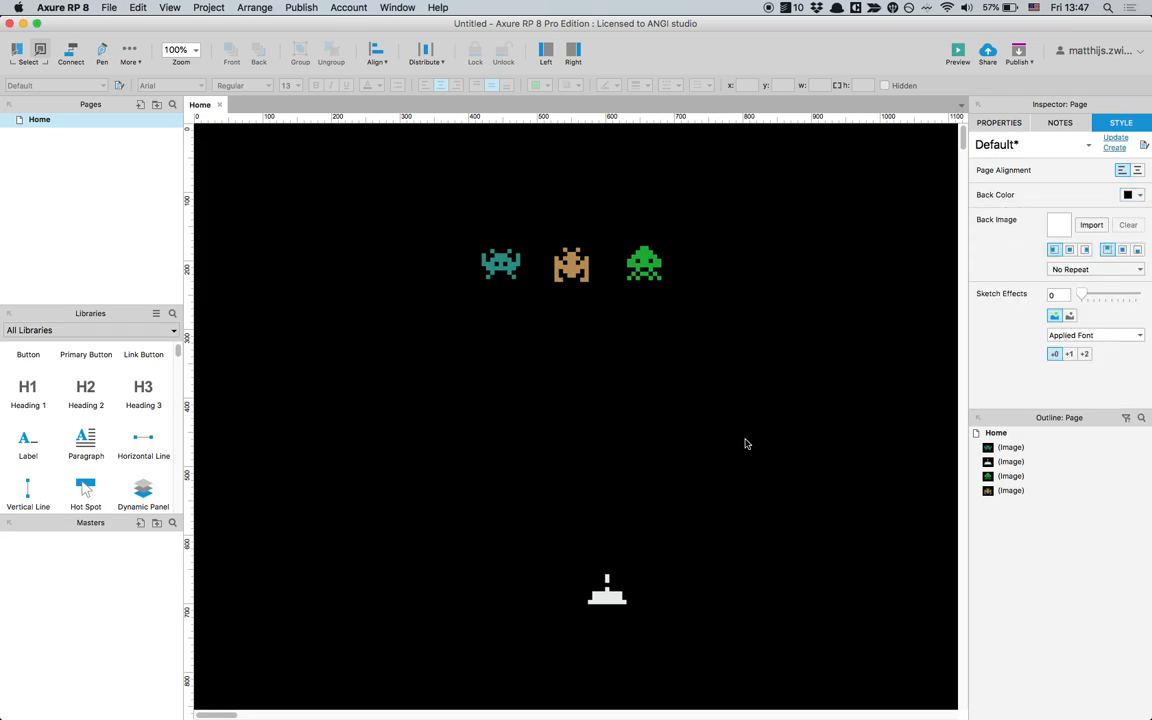
Move the white cannon to about x 234, y 683 and the row of three invaders to the page's upper left area
{"action": "left_click_drag", "start_coordinate": [605, 593], "coordinate": [378, 620]}
{"action": "left_click", "coordinate": [479, 465]}
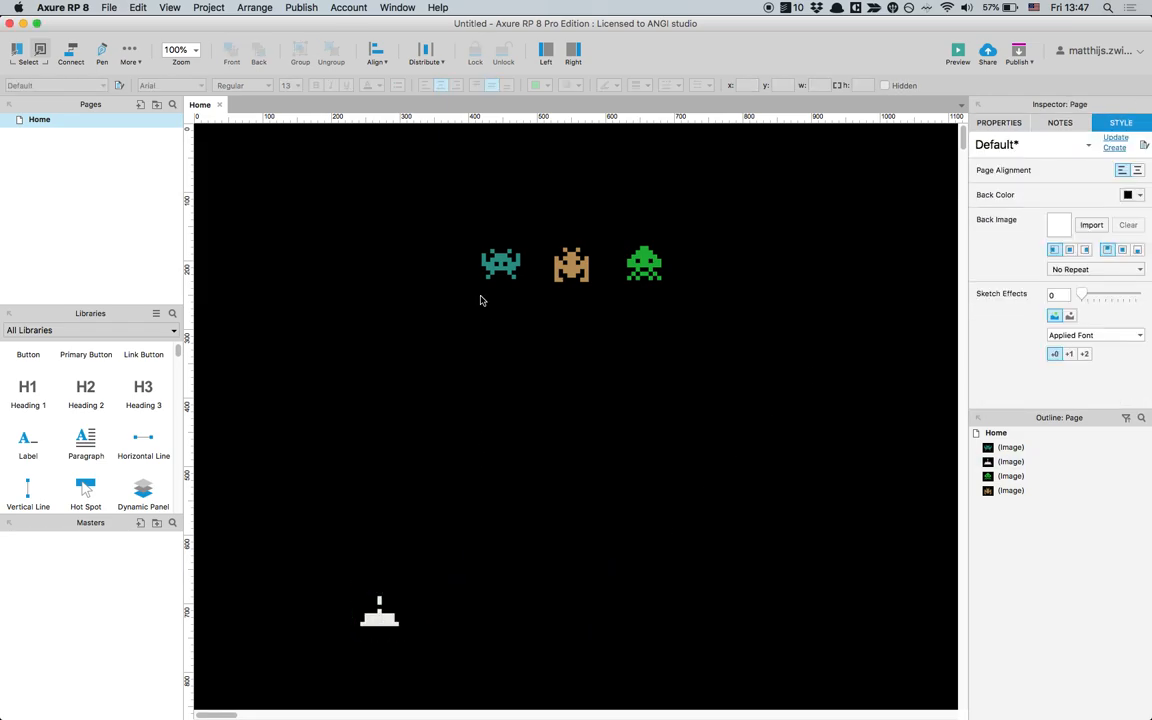
{"action": "left_click_drag", "start_coordinate": [445, 221], "coordinate": [707, 326]}
{"action": "left_click_drag", "start_coordinate": [649, 264], "coordinate": [452, 200]}
{"action": "left_click", "coordinate": [480, 346]}
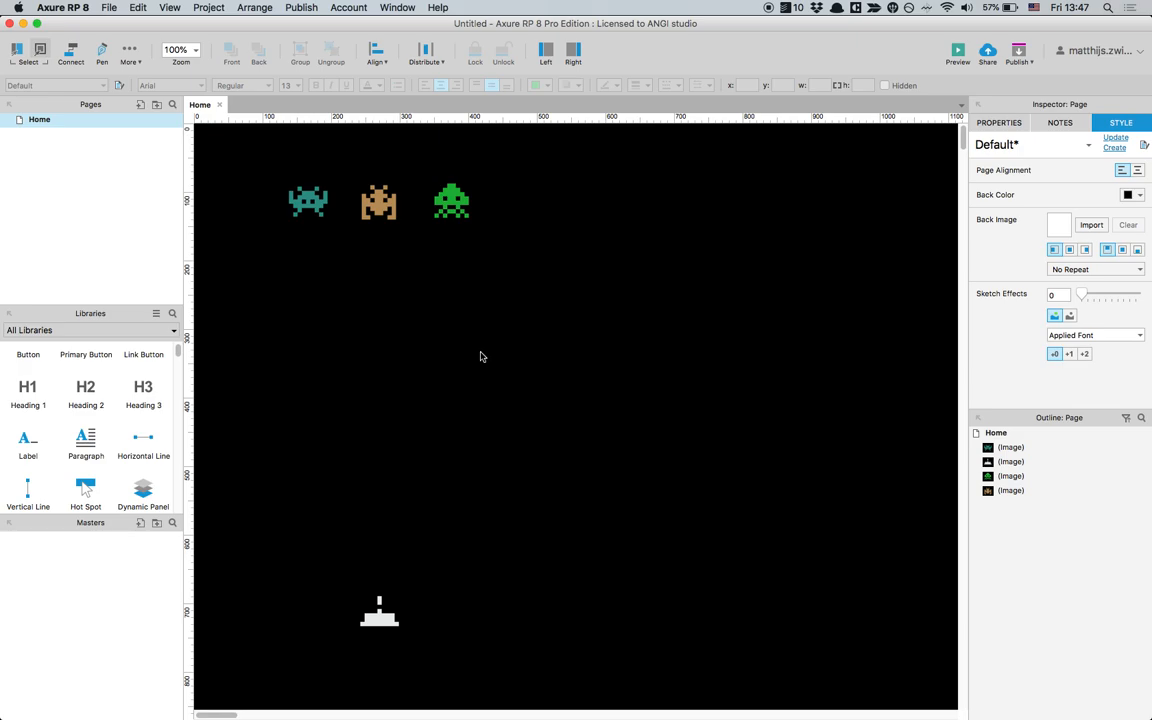
{"action": "left_click", "coordinate": [379, 616]}
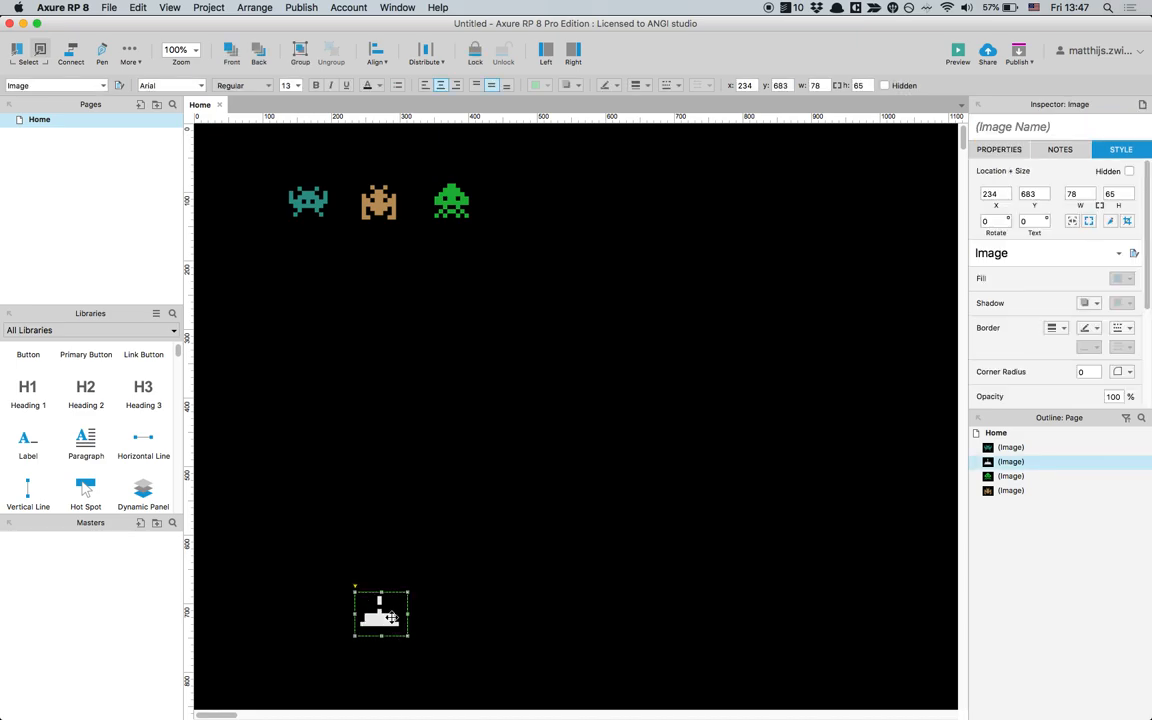
{"action": "left_click", "coordinate": [447, 555]}
{"action": "left_click", "coordinate": [379, 612]}
{"action": "left_click", "coordinate": [879, 244]}
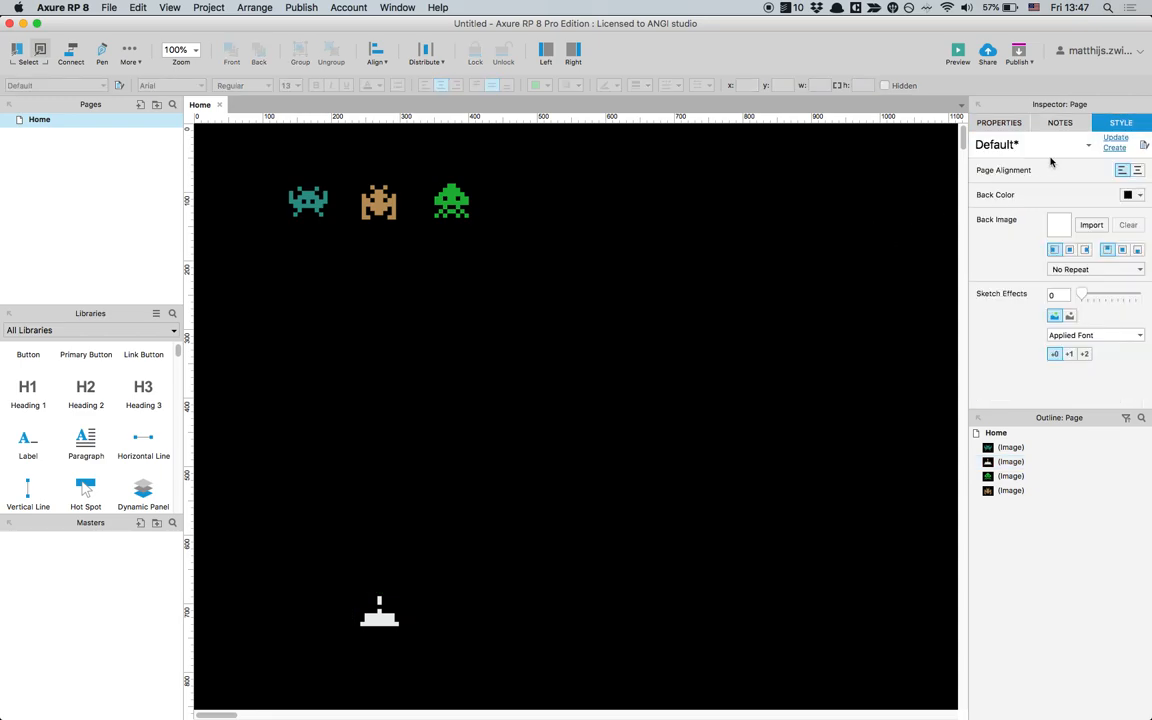
Add an OnPageKeyDown case to the Home page with the condition that the key pressed equals Left
{"action": "left_click", "coordinate": [993, 122]}
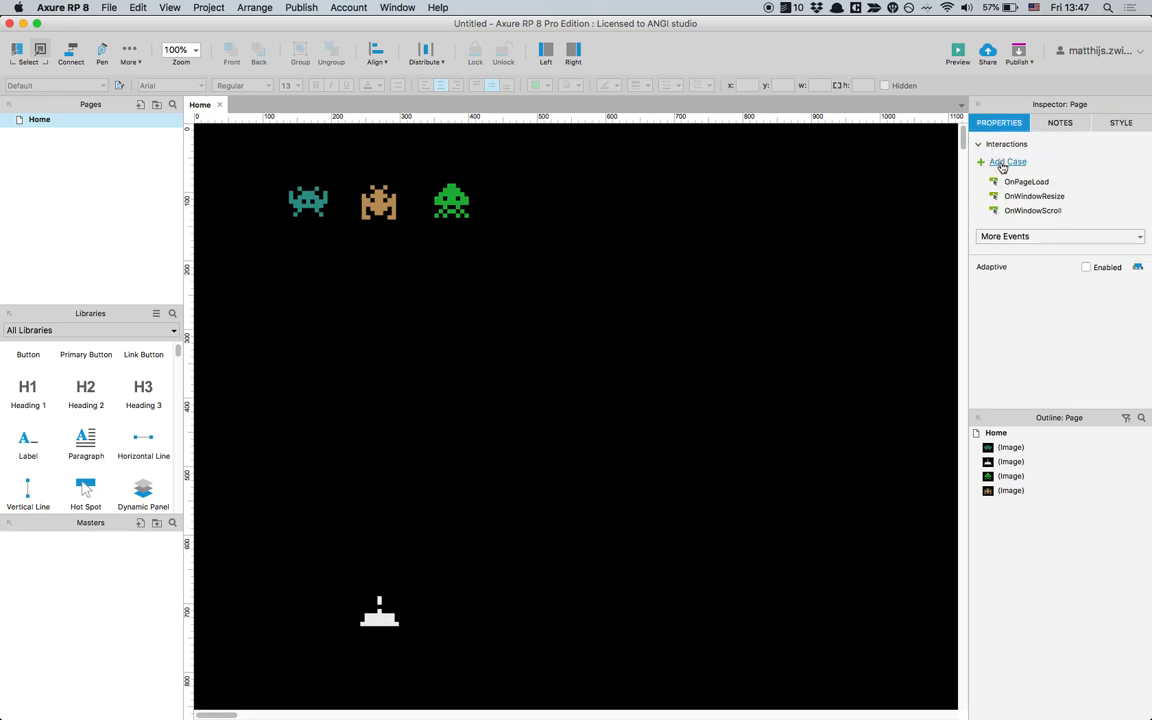
{"action": "left_click", "coordinate": [1010, 237]}
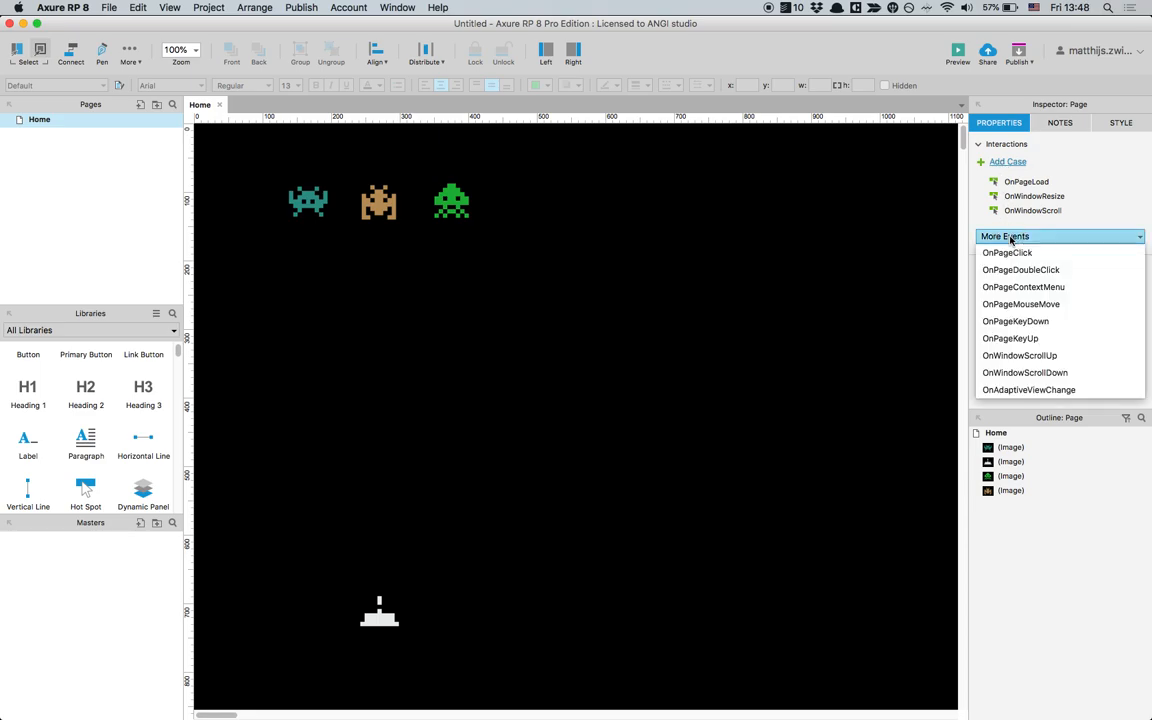
{"action": "left_click", "coordinate": [1040, 322]}
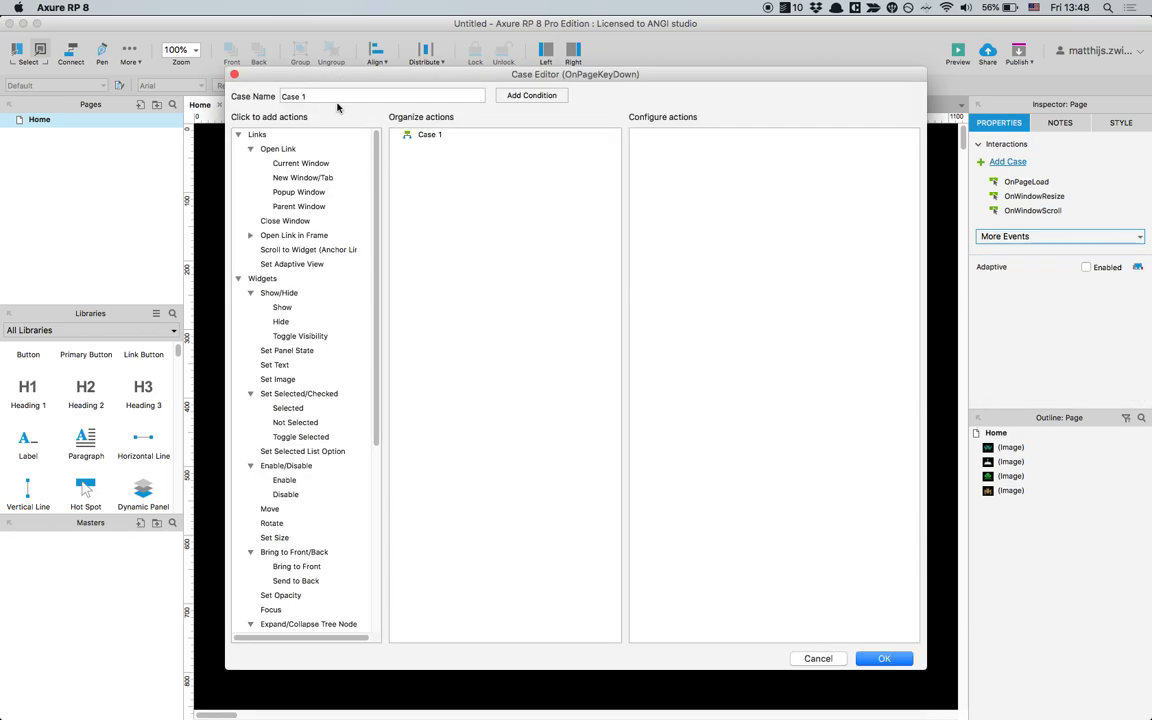
{"action": "left_click", "coordinate": [531, 95]}
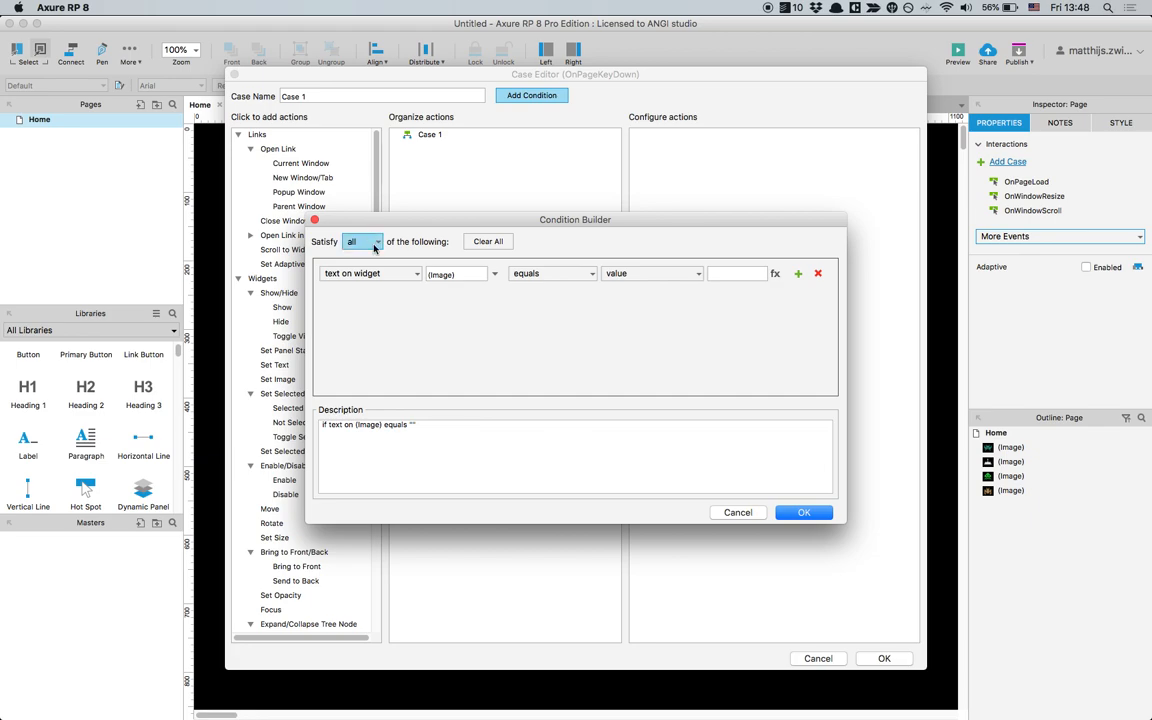
{"action": "left_click", "coordinate": [375, 272]}
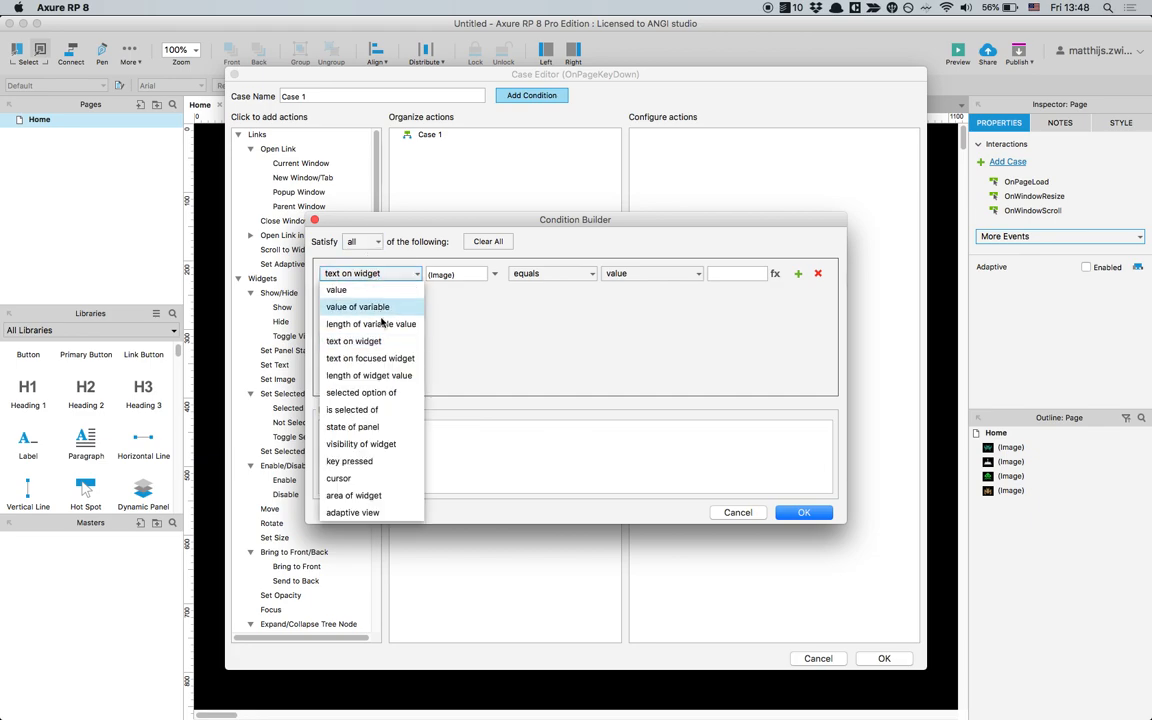
{"action": "left_click", "coordinate": [370, 462]}
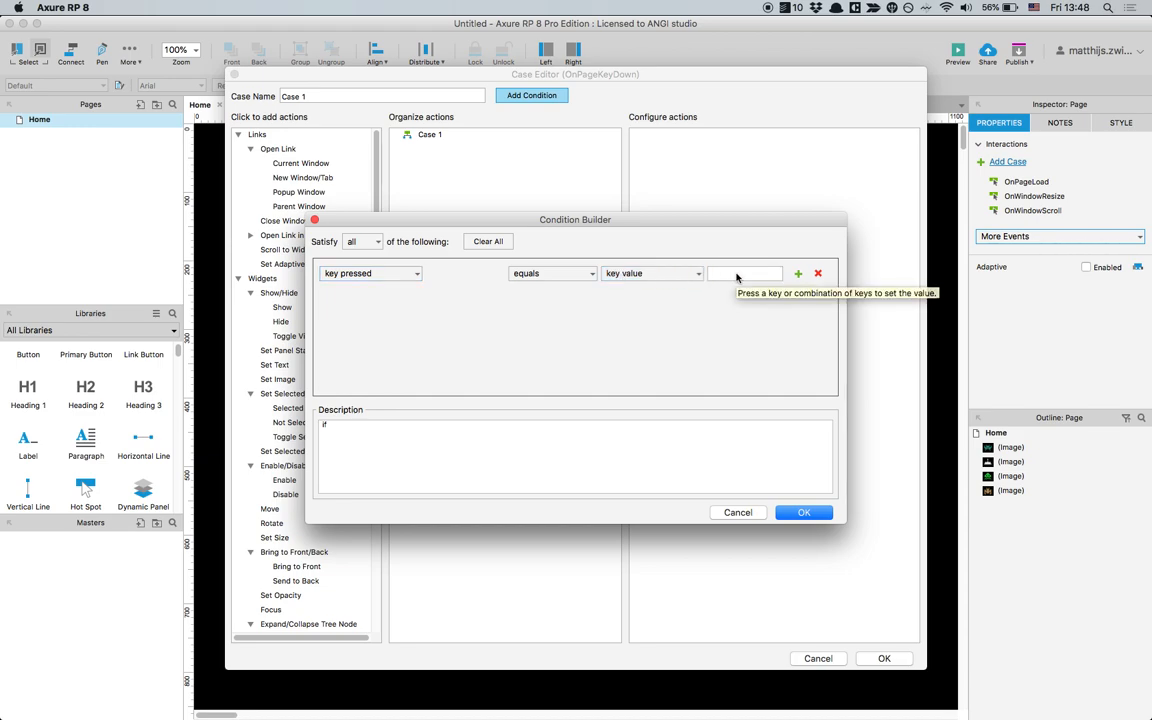
{"action": "key", "text": "Left"}
{"action": "left_click", "coordinate": [822, 513]}
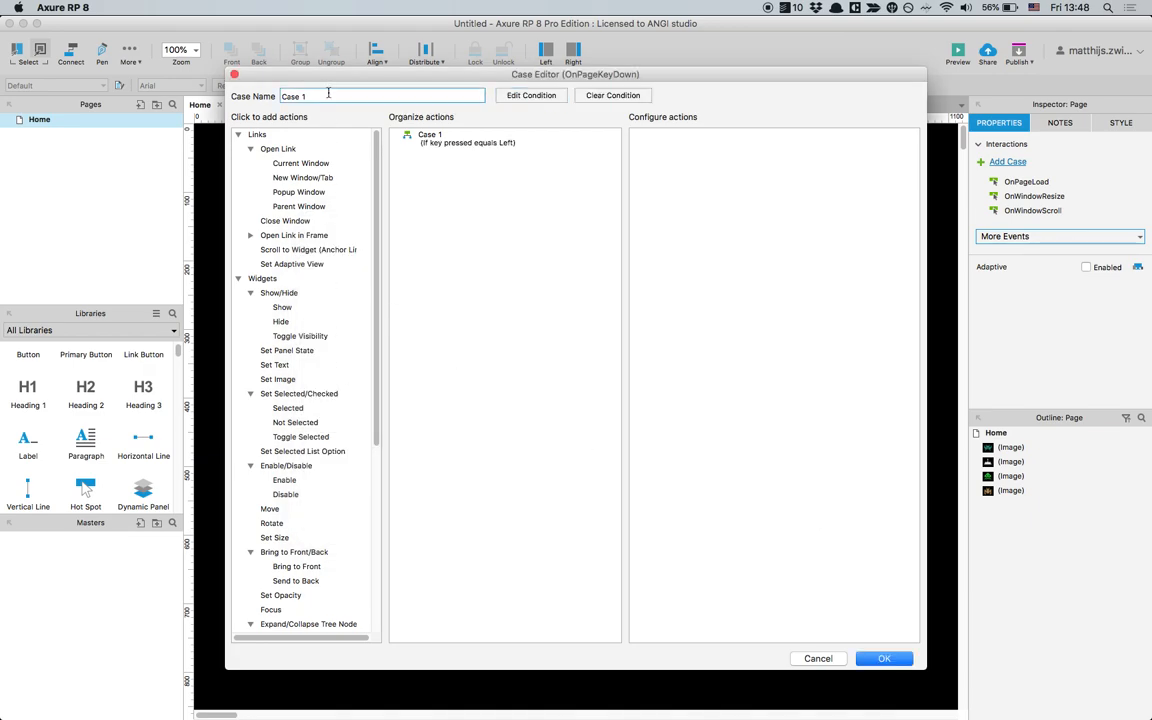
{"action": "left_click", "coordinate": [886, 656]}
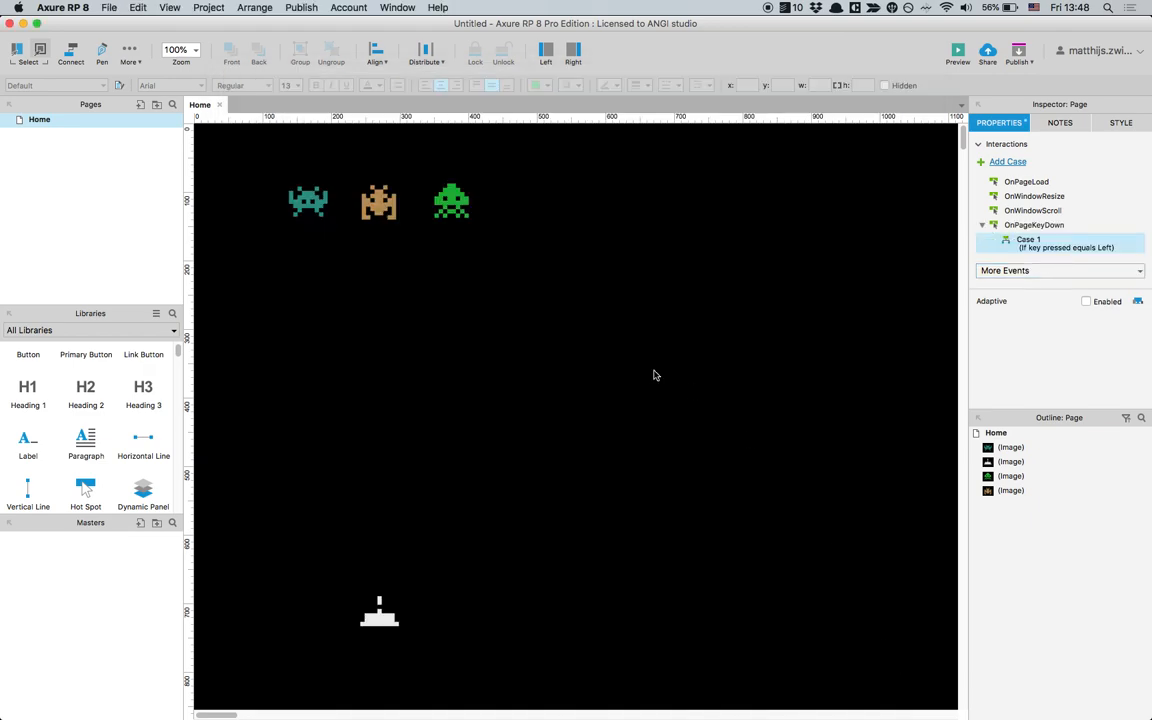
Name the white cannon image i_player
{"action": "left_click", "coordinate": [388, 600]}
{"action": "left_click", "coordinate": [1013, 127]}
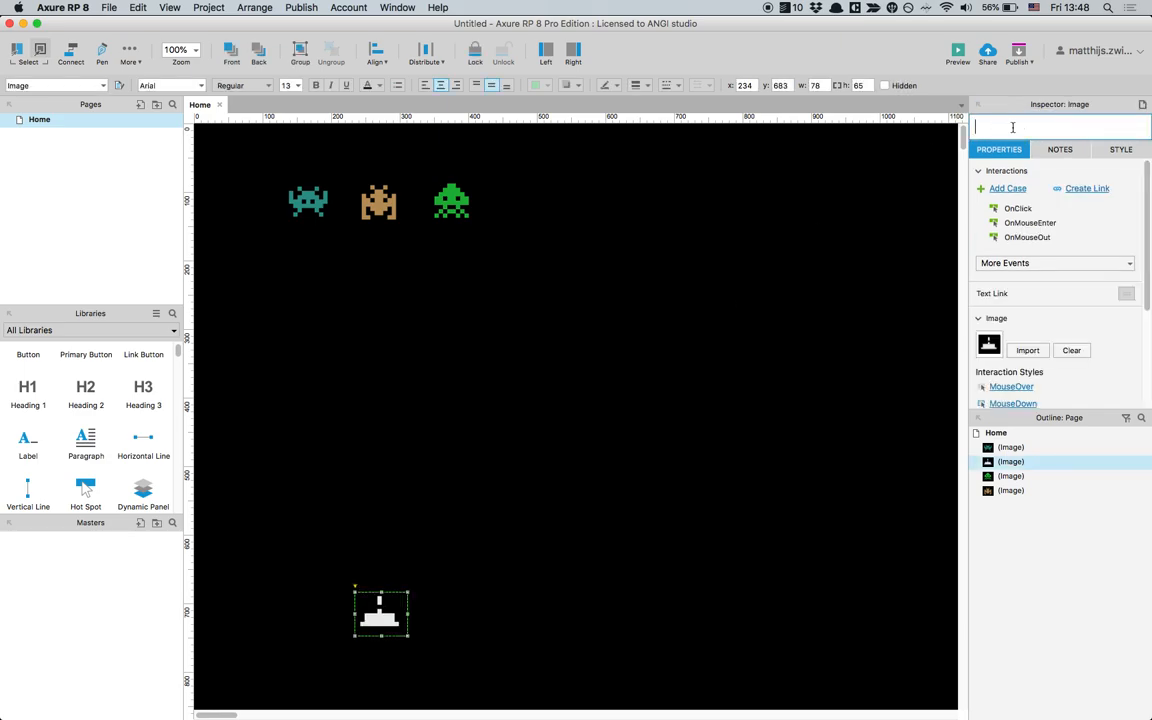
{"action": "type", "text": "i_pal"}
{"action": "left_click", "coordinate": [771, 298]}
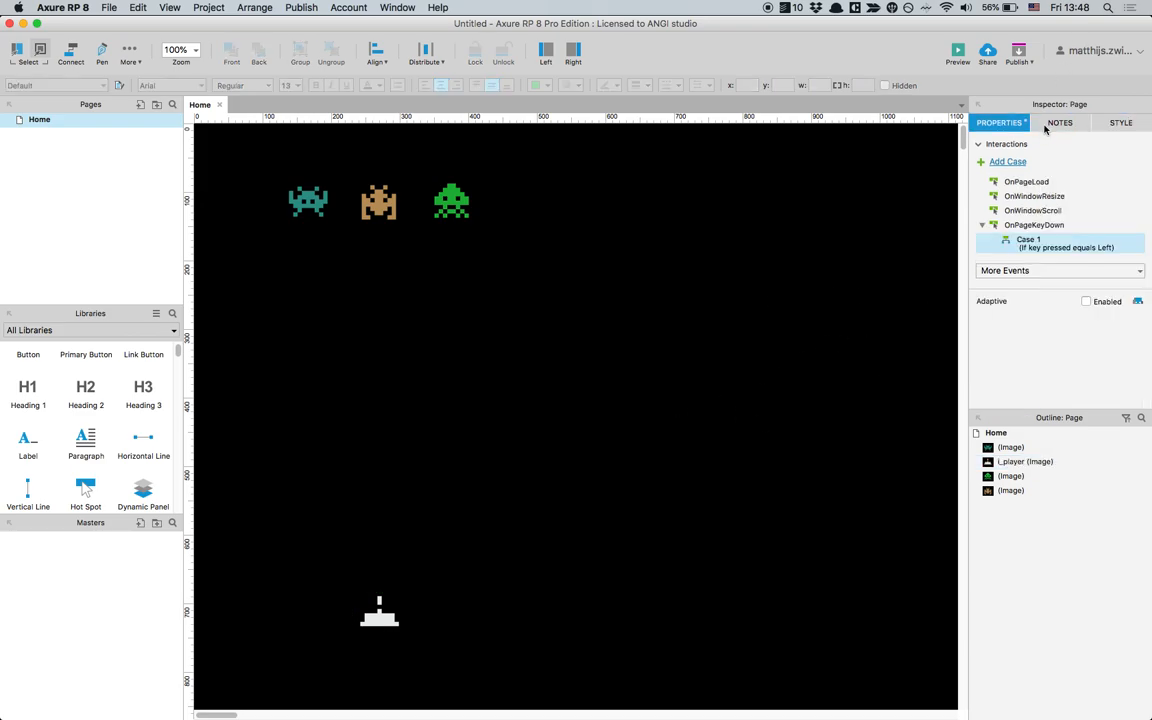
Add a Move action to the Left key case that moves i_player by x 10, y 0
{"action": "double_click", "coordinate": [1042, 251]}
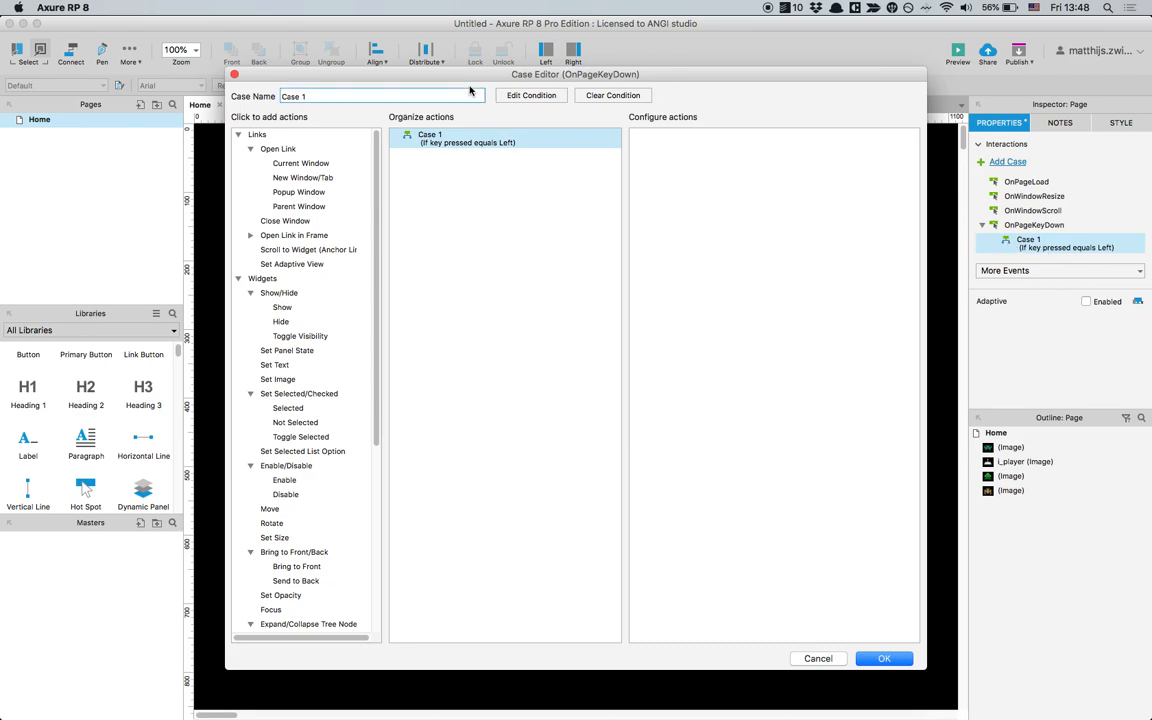
{"action": "left_click", "coordinate": [531, 96]}
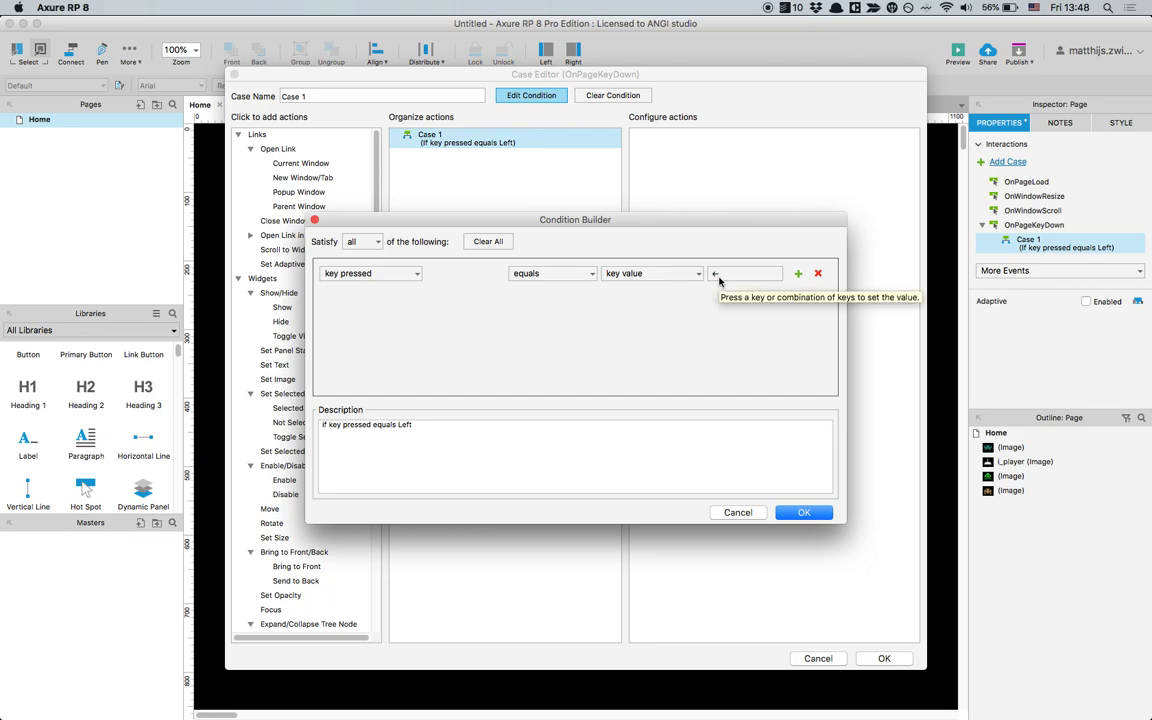
{"action": "left_click", "coordinate": [808, 512]}
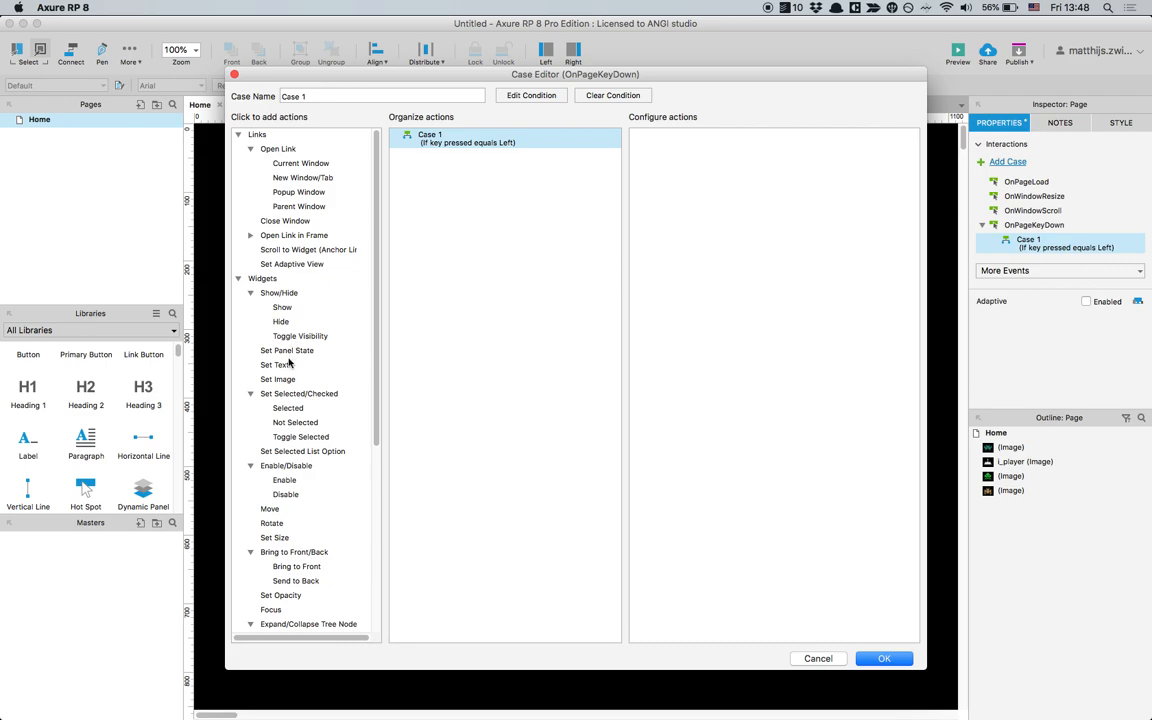
{"action": "left_click", "coordinate": [275, 508]}
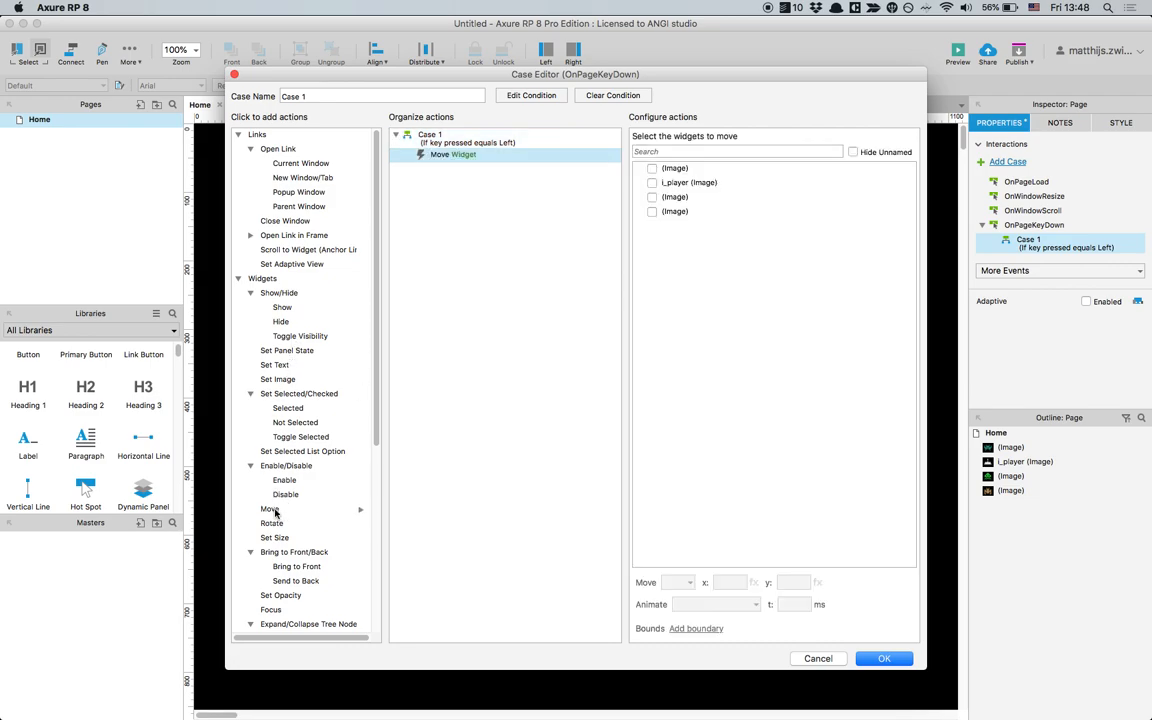
{"action": "left_click", "coordinate": [652, 183]}
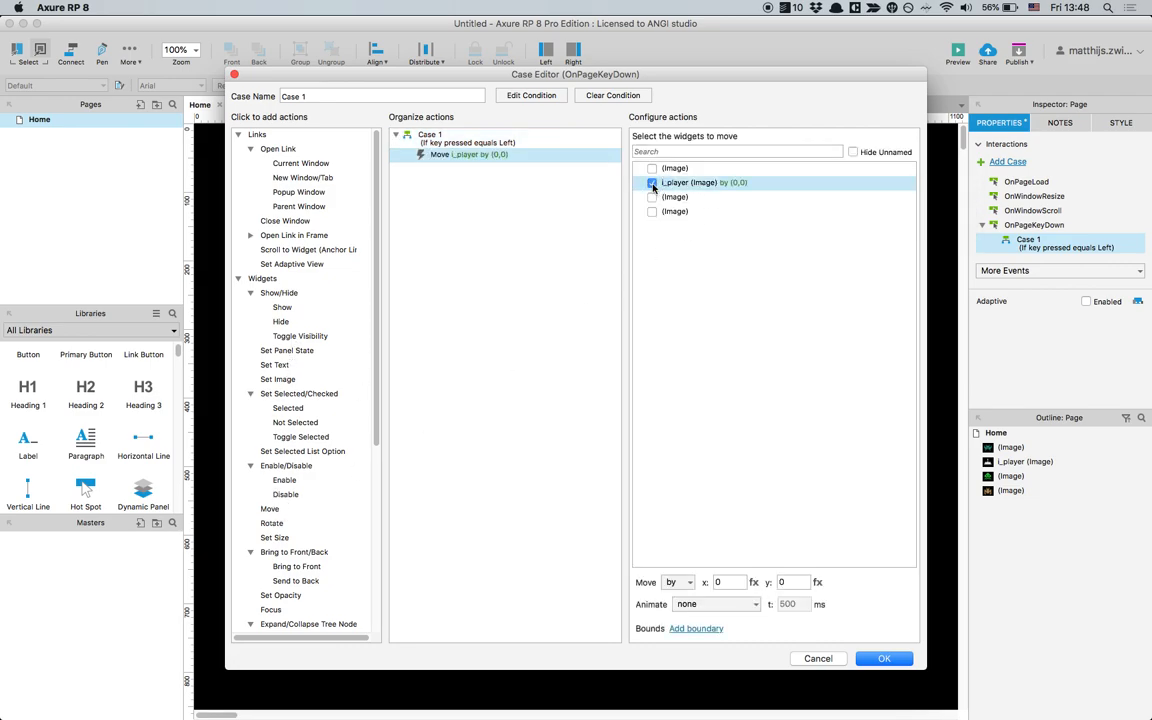
{"action": "left_click", "coordinate": [733, 584]}
{"action": "double_click", "coordinate": [733, 584]}
{"action": "type", "text": "10"}
{"action": "left_click", "coordinate": [884, 658]}
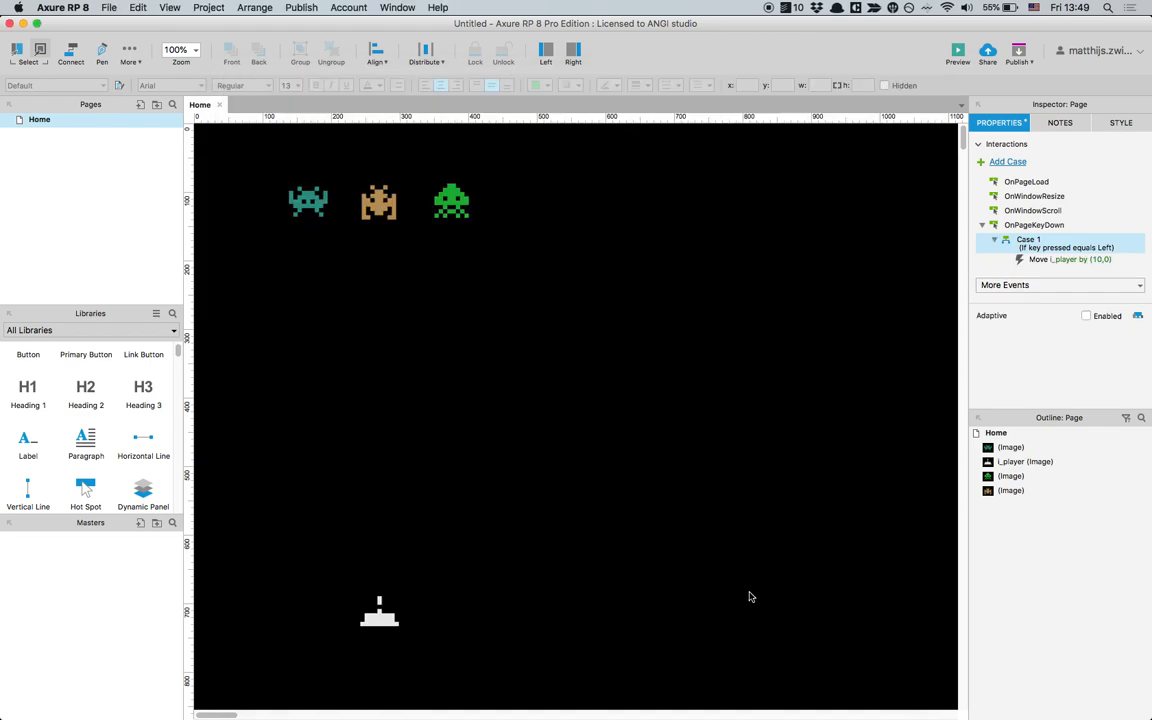
Duplicate the Left key case within the OnPageKeyDown event
{"action": "right_click", "coordinate": [1026, 244]}
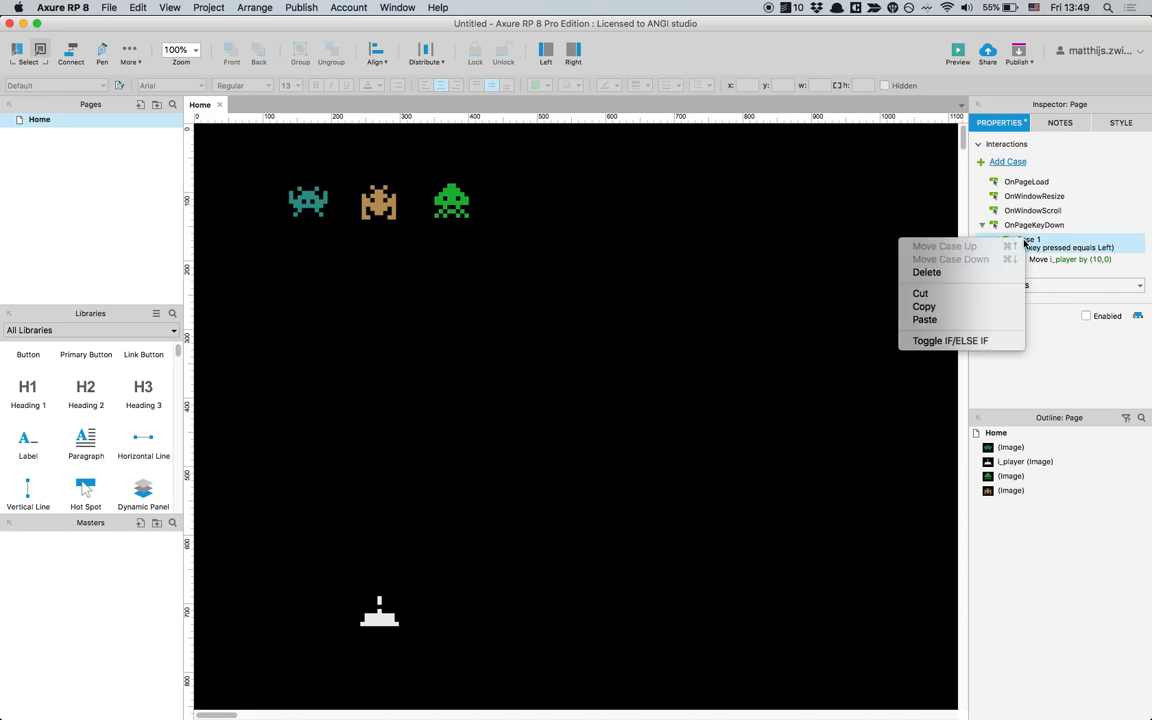
{"action": "left_click", "coordinate": [962, 306]}
{"action": "right_click", "coordinate": [1034, 245]}
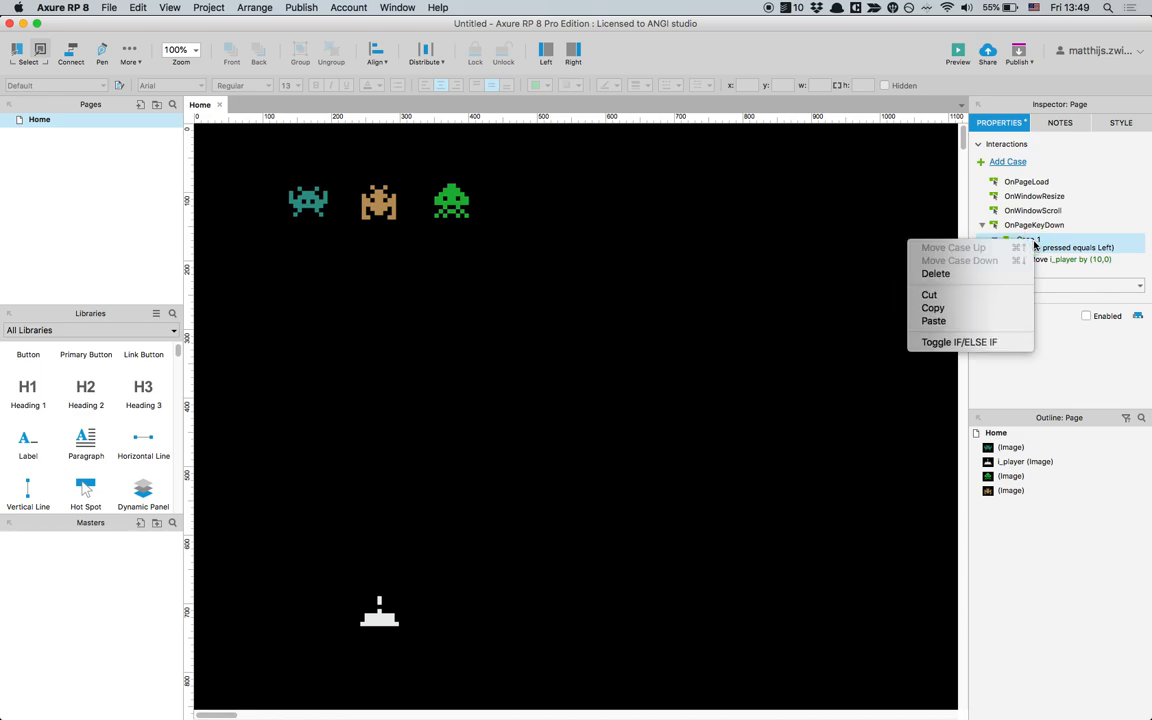
{"action": "left_click", "coordinate": [988, 328]}
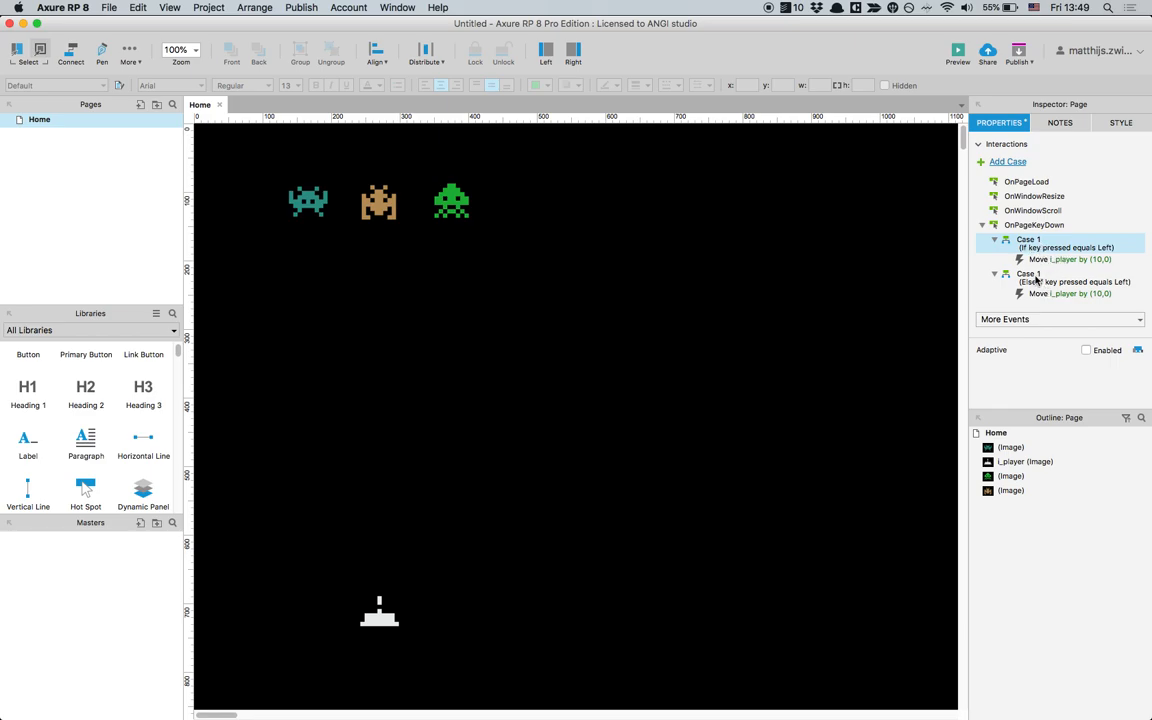
Change the duplicated case's condition to key pressed equals Right, and check its i_player Move action
{"action": "left_click", "coordinate": [1033, 283]}
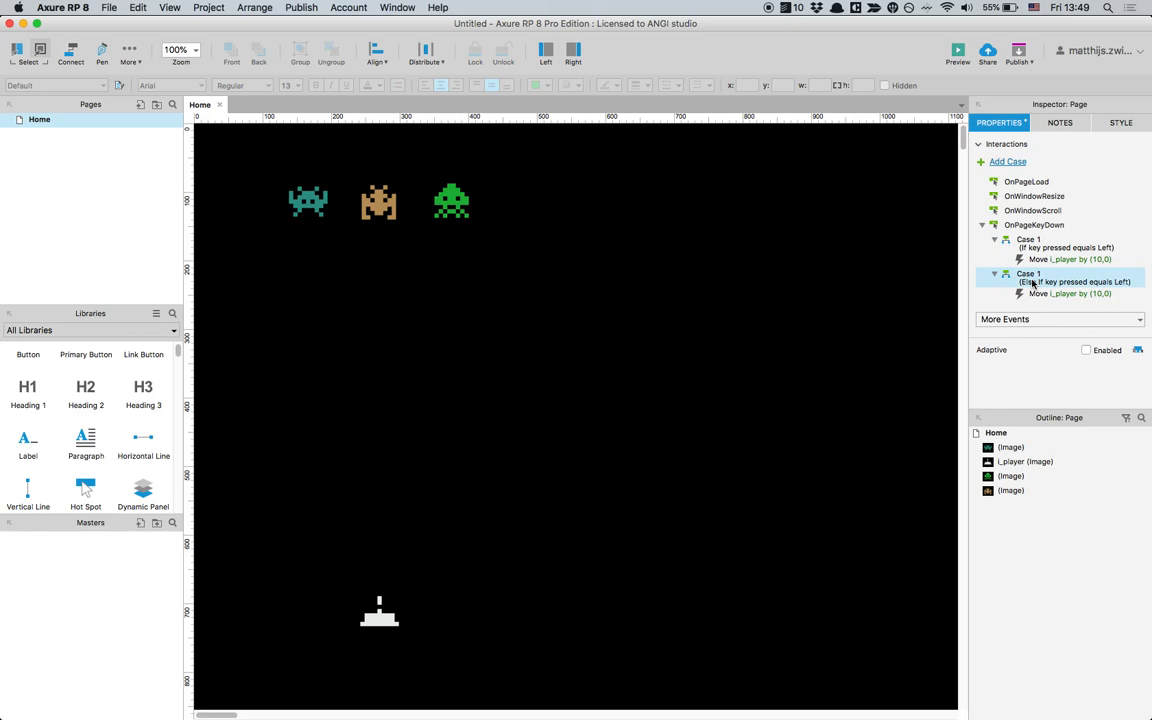
{"action": "double_click", "coordinate": [1031, 281]}
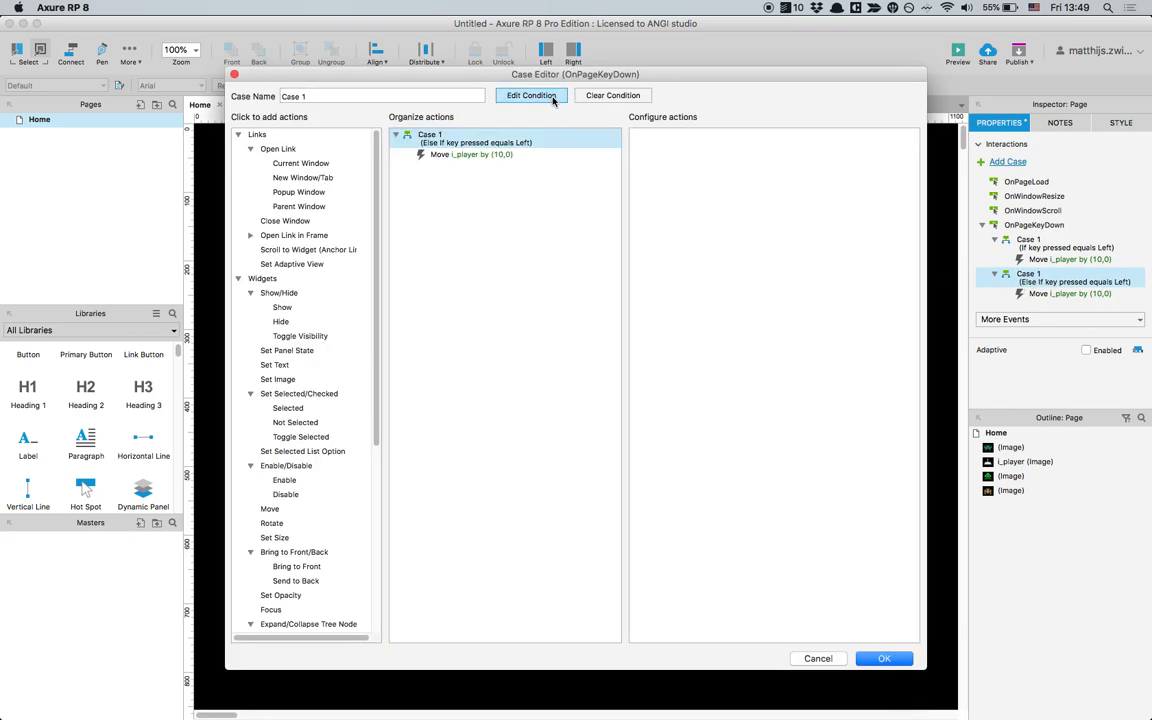
{"action": "left_click", "coordinate": [531, 96]}
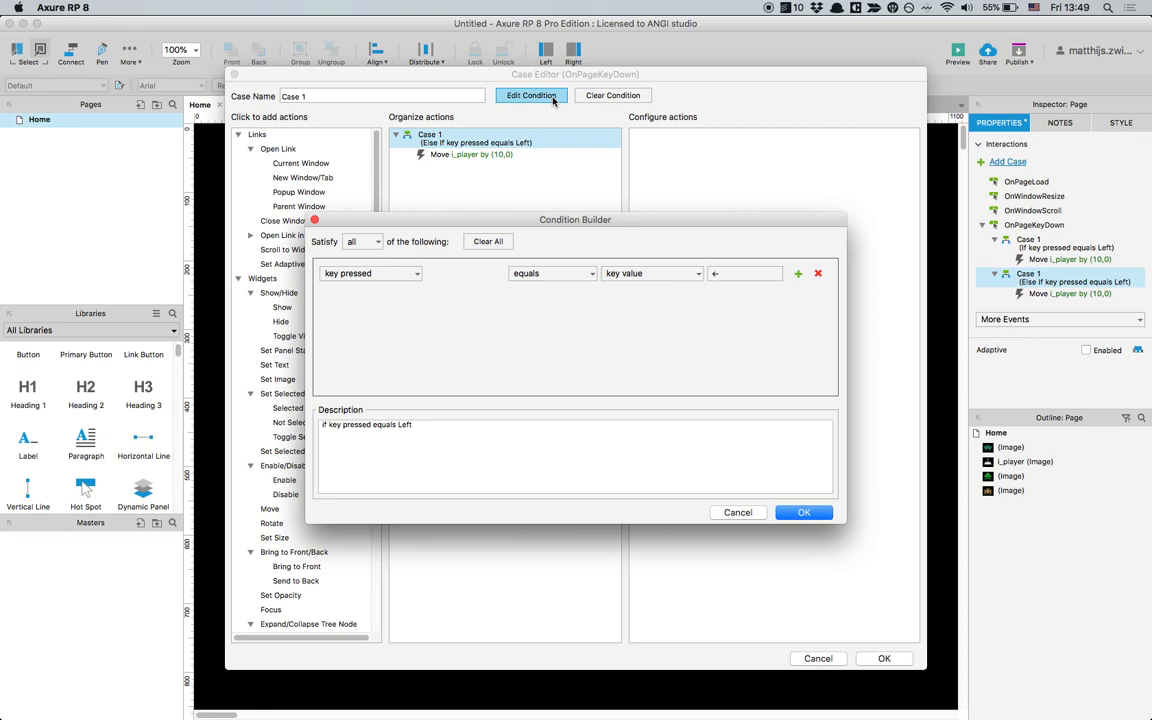
{"action": "left_click", "coordinate": [745, 273]}
{"action": "key", "text": "Right"}
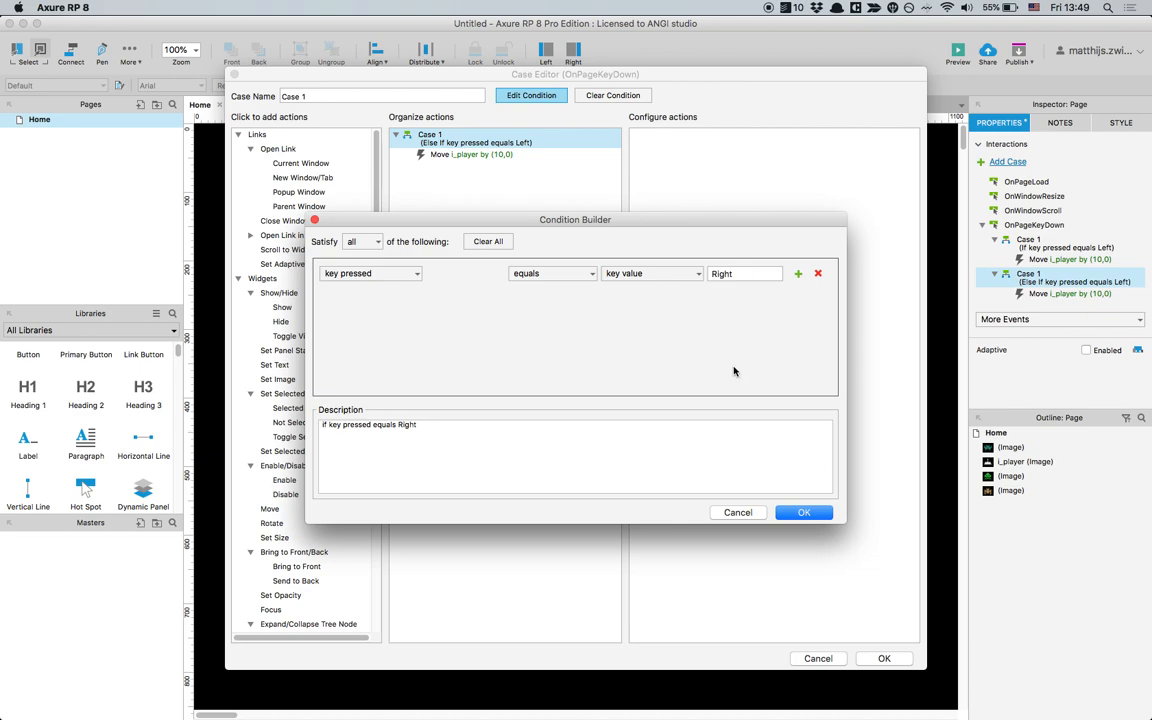
{"action": "left_click", "coordinate": [804, 512]}
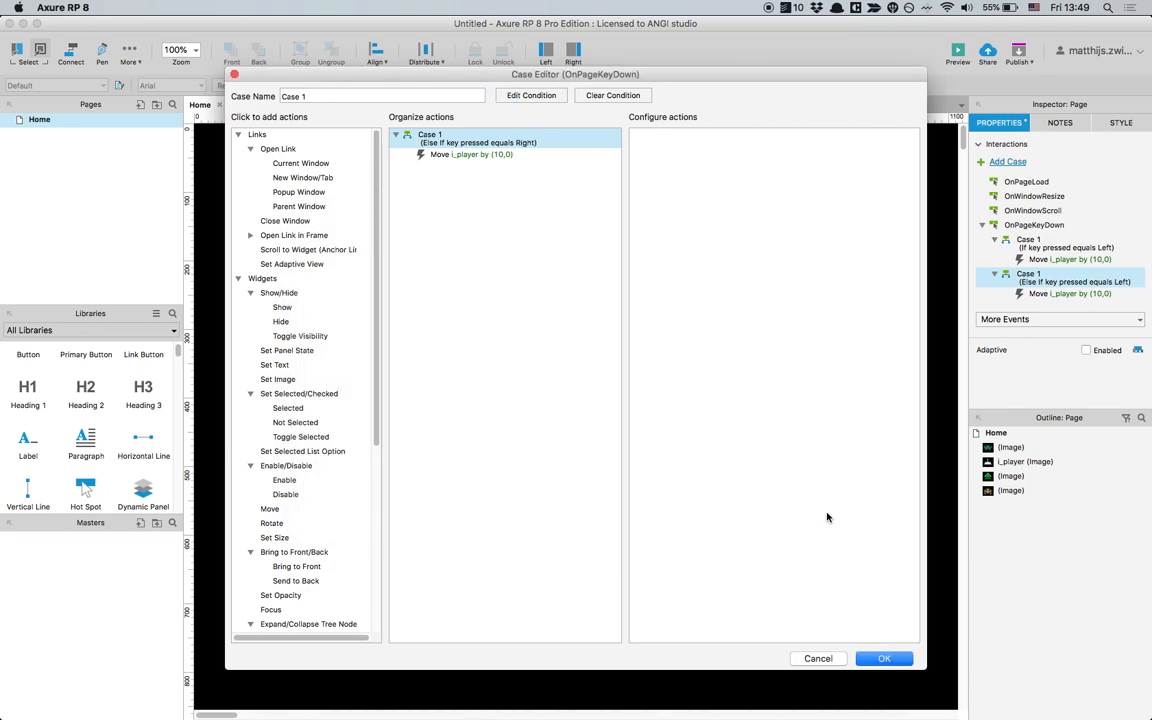
{"action": "left_click", "coordinate": [504, 156]}
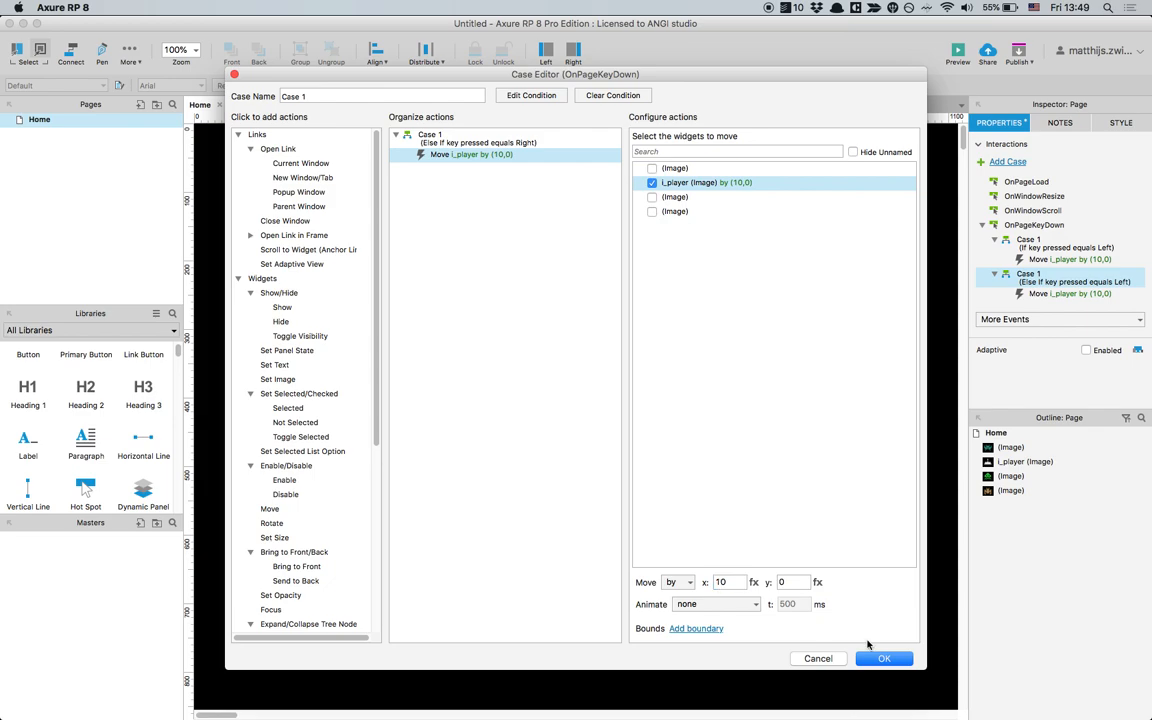
{"action": "left_click", "coordinate": [875, 657]}
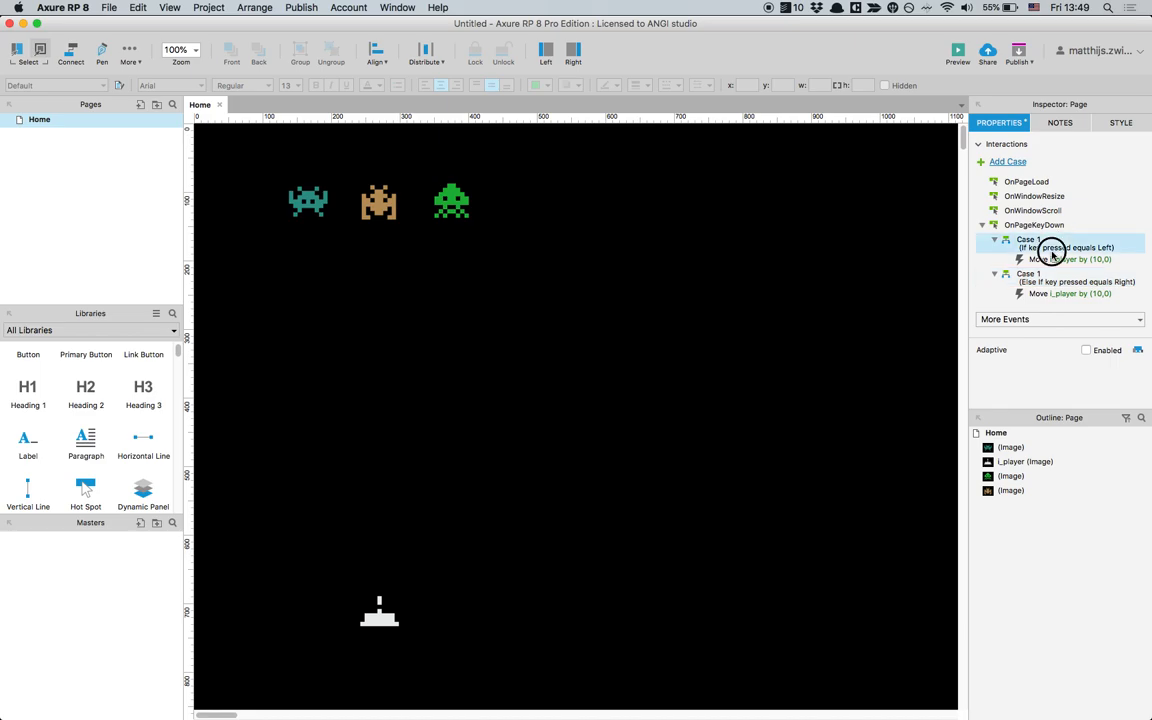
Set the Left key case's Move action to shift i_player by x -10
{"action": "double_click", "coordinate": [1025, 240]}
{"action": "left_click", "coordinate": [479, 154]}
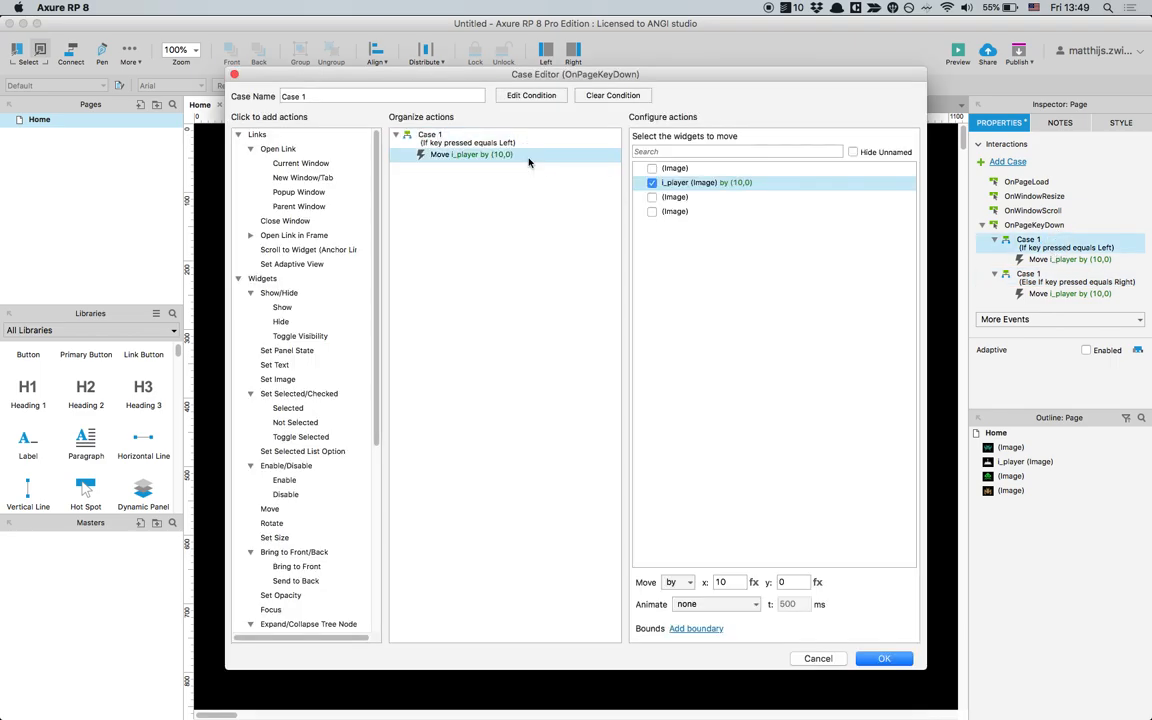
{"action": "left_click", "coordinate": [716, 582]}
{"action": "type", "text": "-"}
{"action": "left_click", "coordinate": [884, 657]}
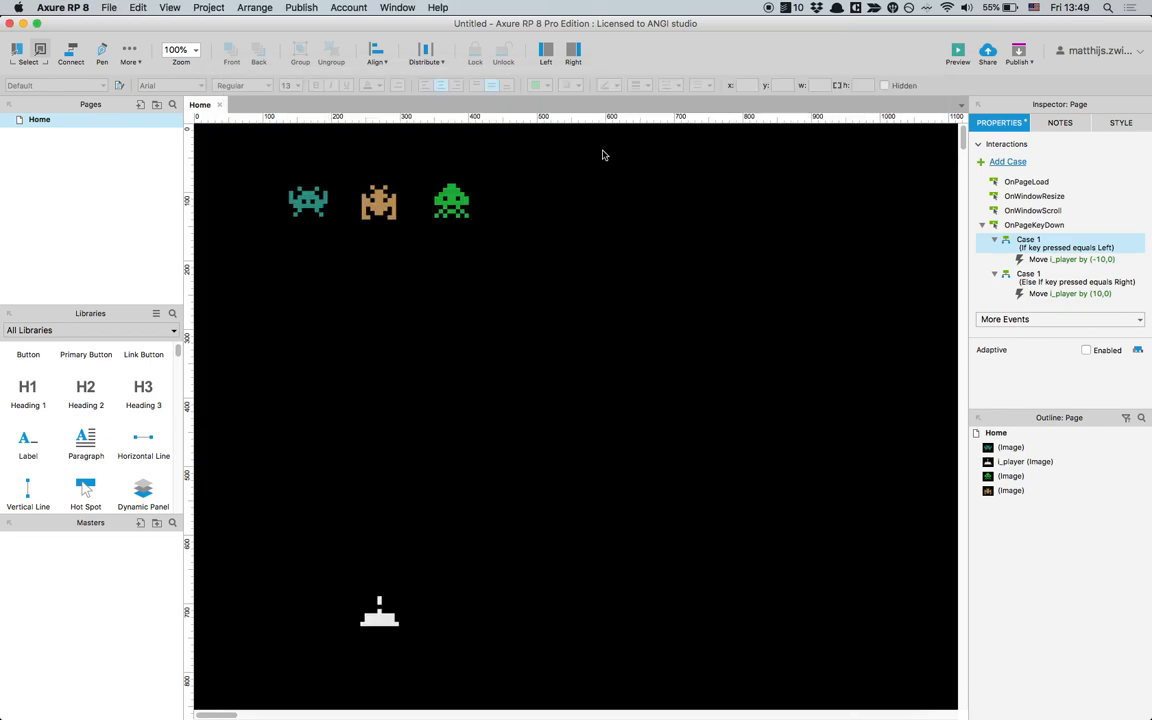
Preview the prototype in Safari, test the cannon's movement in both directions, collapse the preview sidebar and return to Axure
{"action": "left_click", "coordinate": [959, 51]}
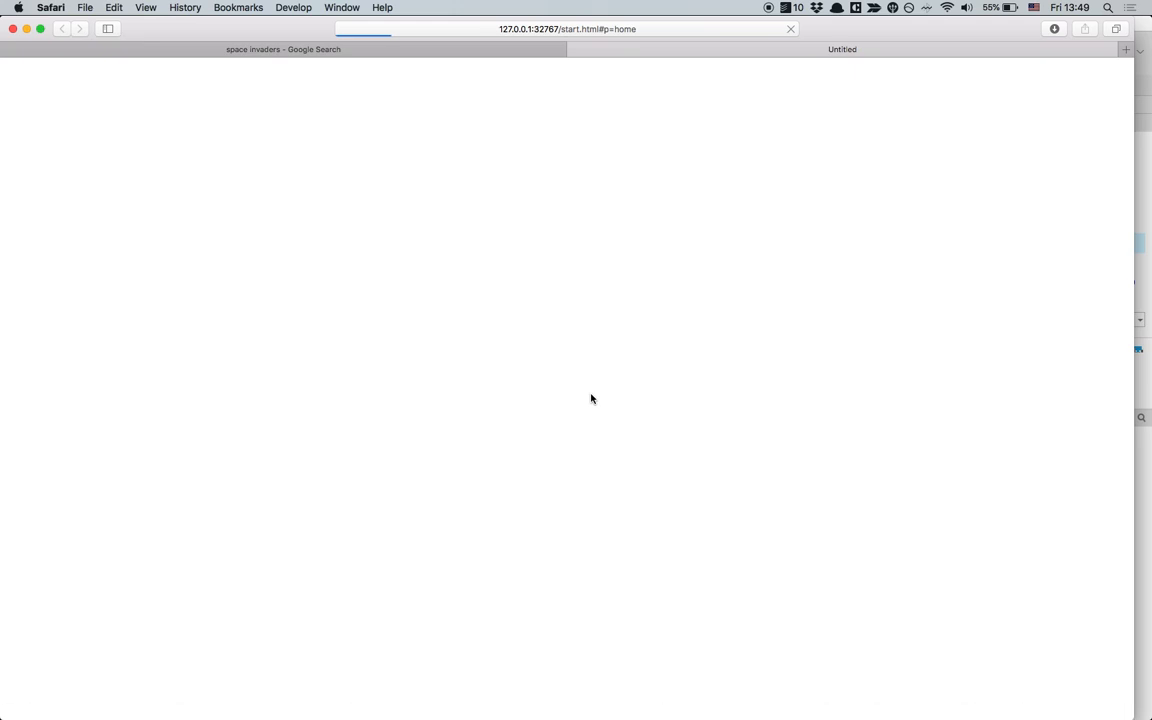
{"action": "key", "text": "Right"}
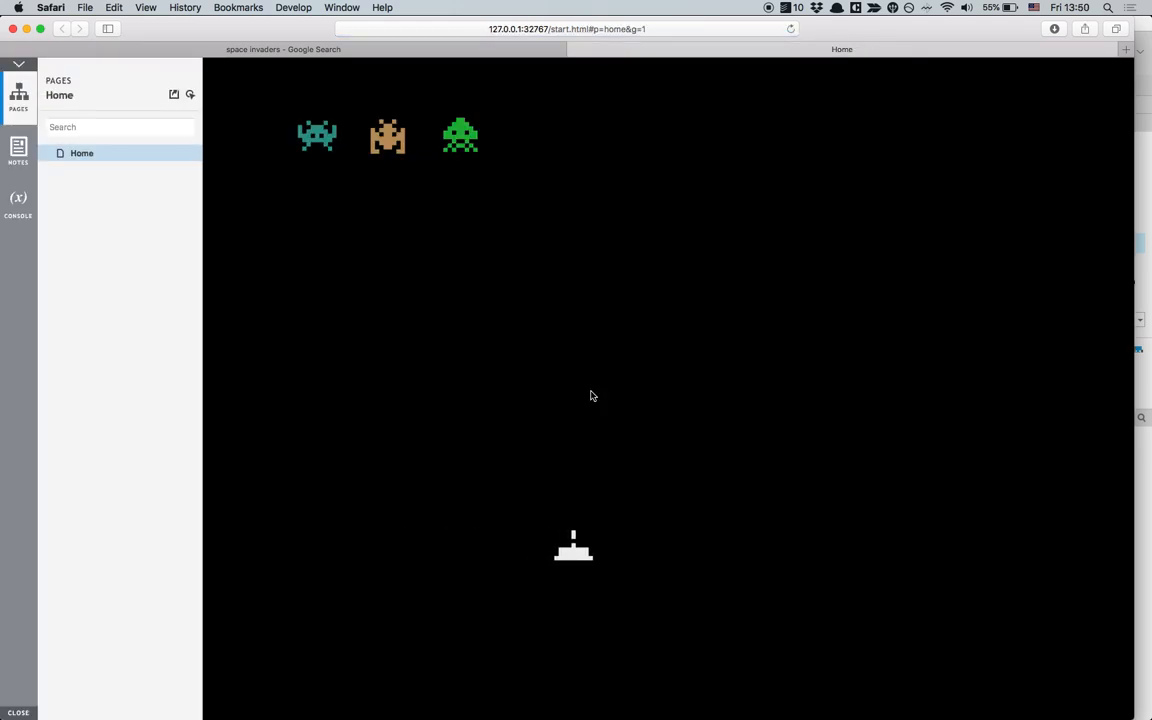
{"action": "key", "text": "Left"}
{"action": "key", "text": "Left"}
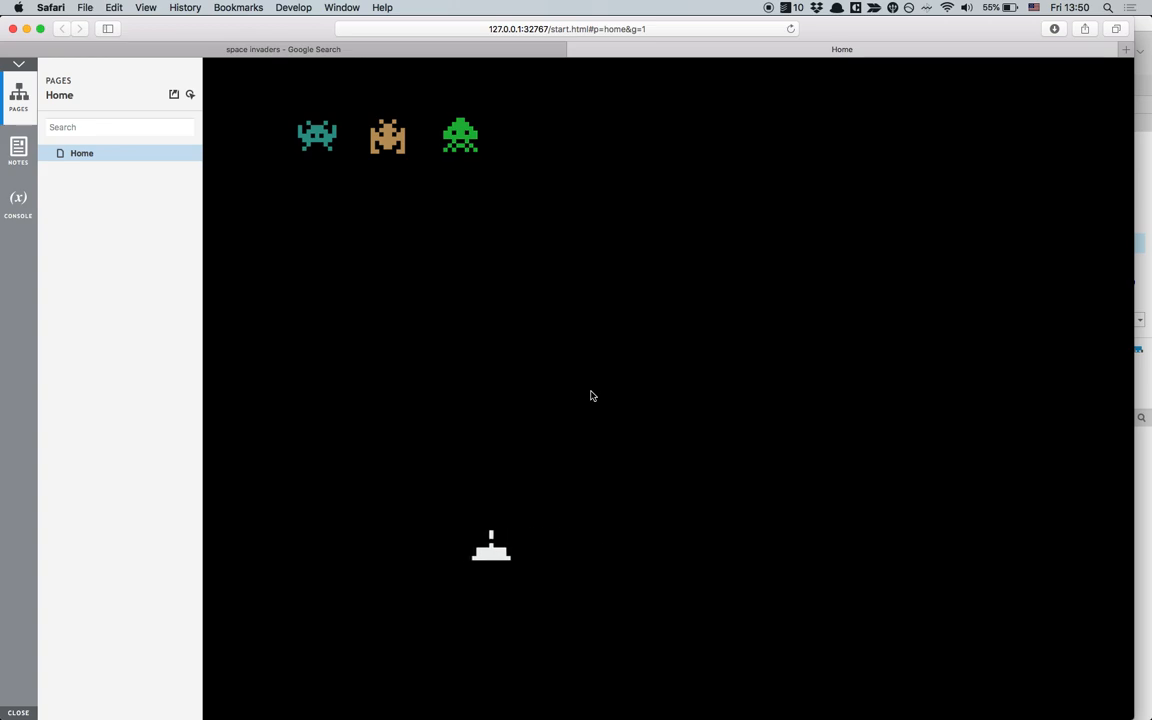
{"action": "key", "text": "Right"}
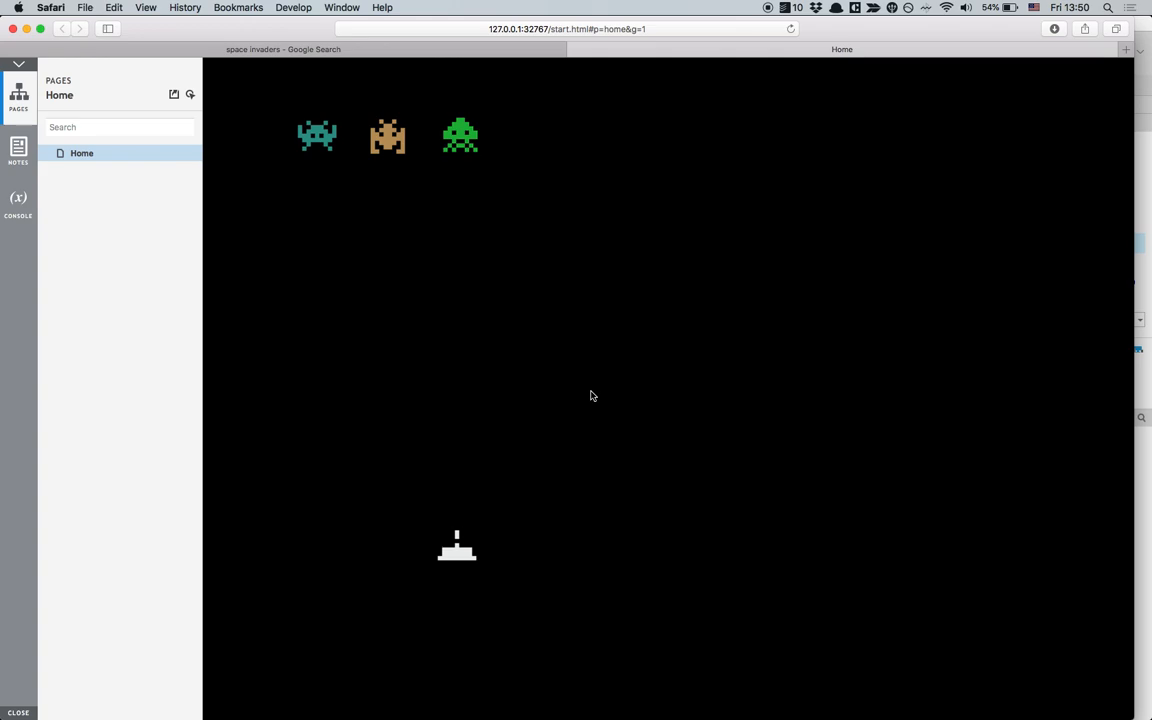
{"action": "left_click", "coordinate": [18, 63]}
{"action": "left_click", "coordinate": [401, 325]}
{"action": "key", "text": "super+Tab"}
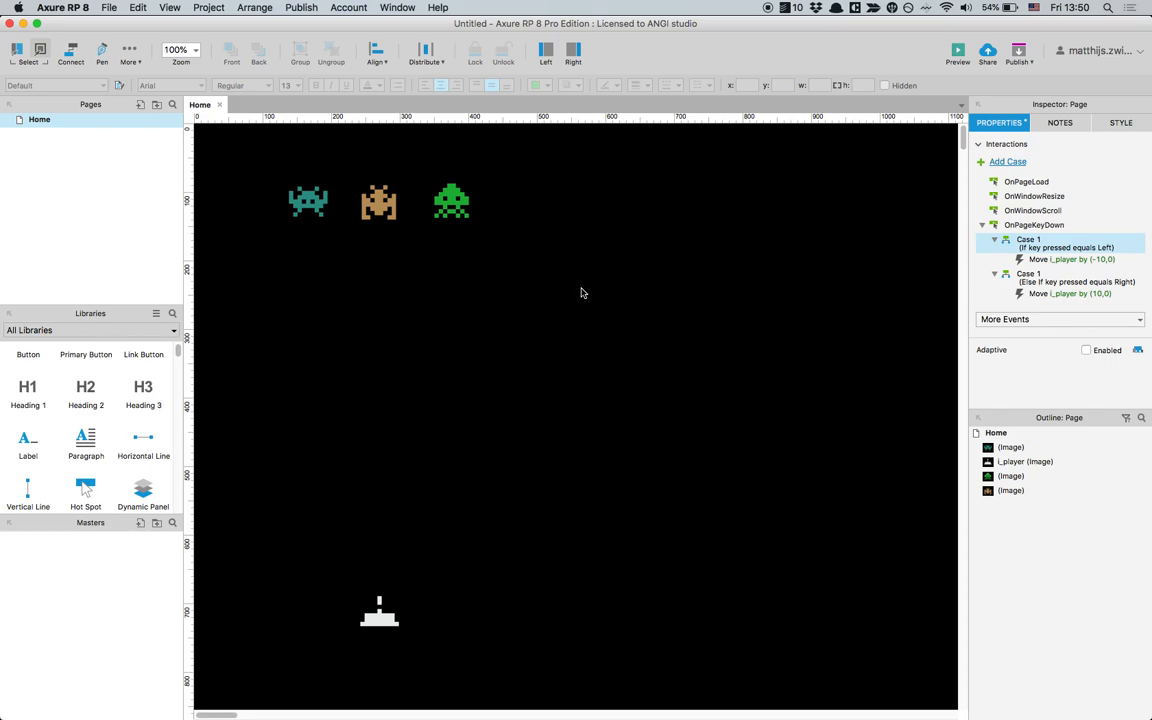
{"action": "left_click", "coordinate": [381, 614]}
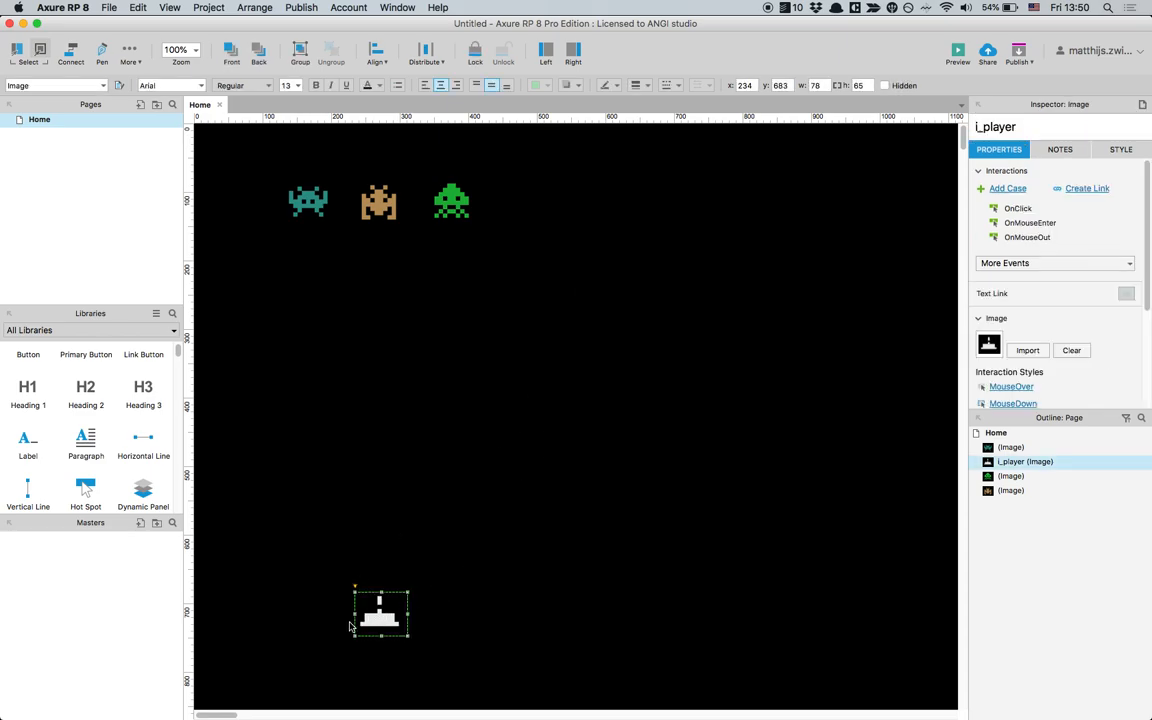
{"action": "left_click", "coordinate": [471, 502]}
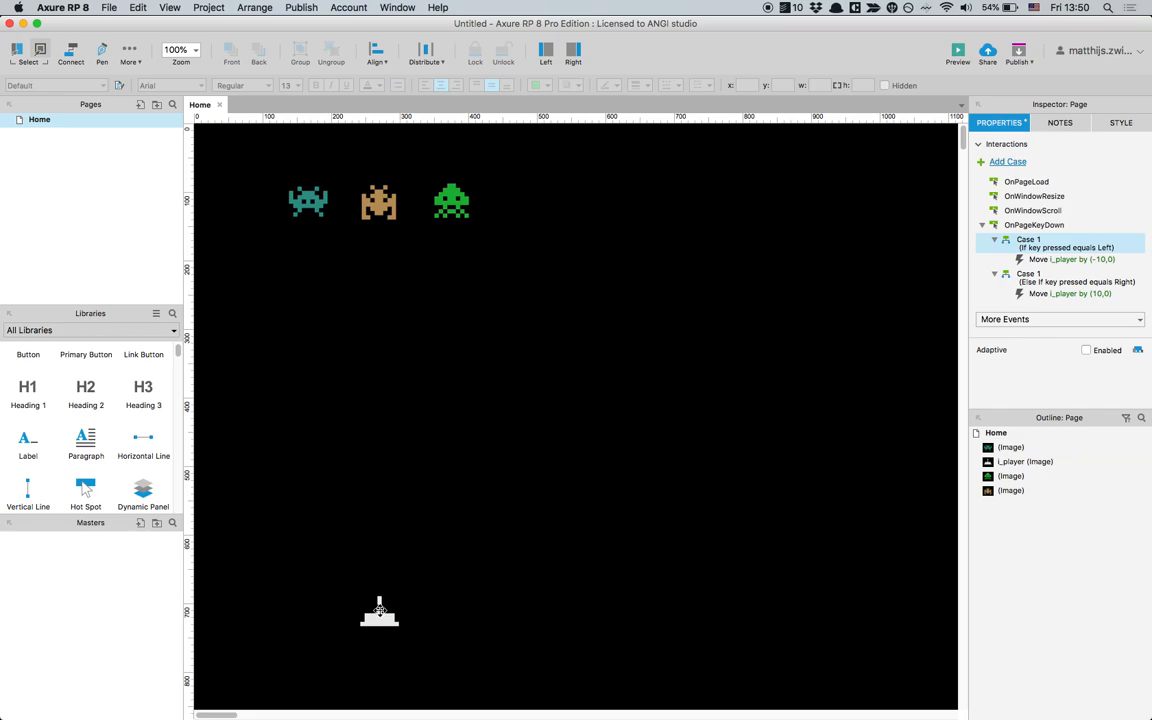
Move the cannon to about x 587, y 716 and convert it to a dynamic panel named dyn_player
{"action": "left_click_drag", "start_coordinate": [380, 608], "coordinate": [621, 637]}
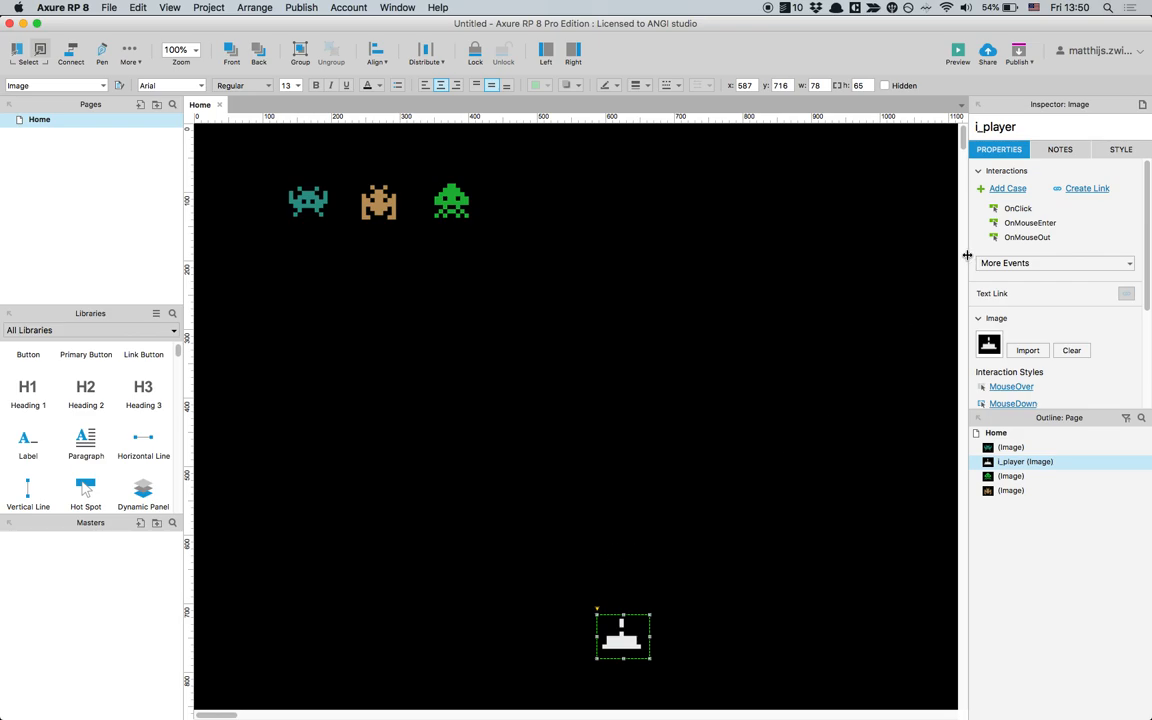
{"action": "scroll", "coordinate": [1016, 268], "scroll_direction": "down", "scroll_amount": 3}
{"action": "scroll", "coordinate": [1016, 268], "scroll_direction": "down", "scroll_amount": 1}
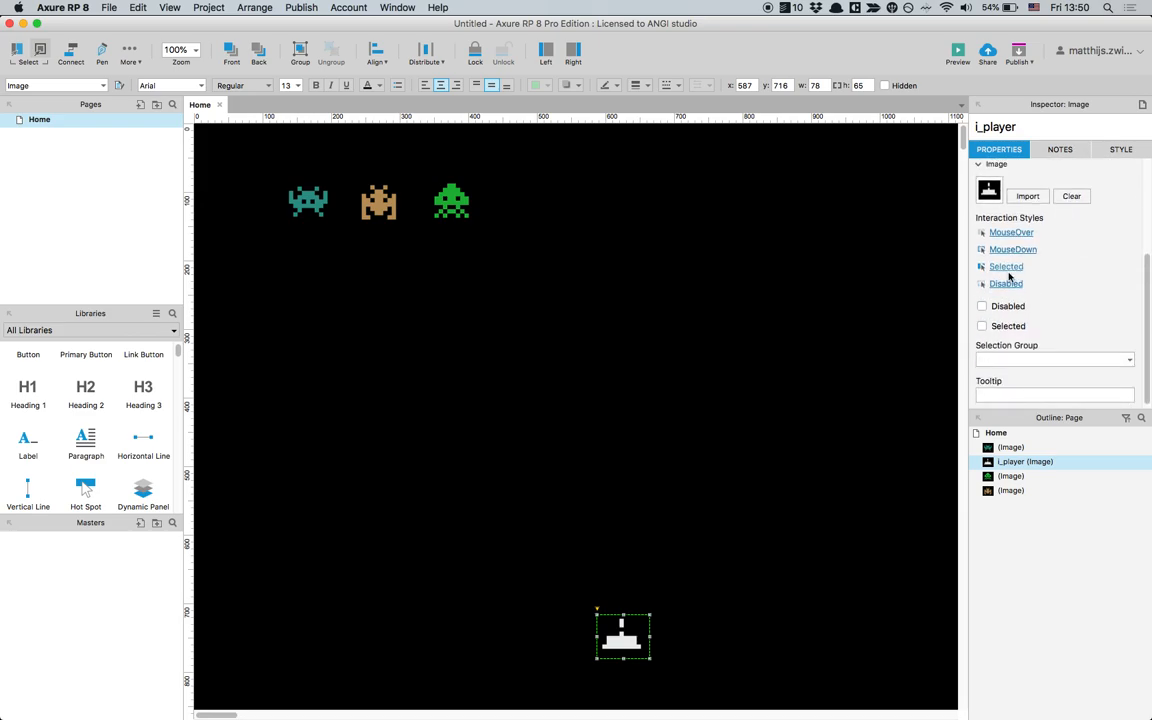
{"action": "right_click", "coordinate": [622, 637]}
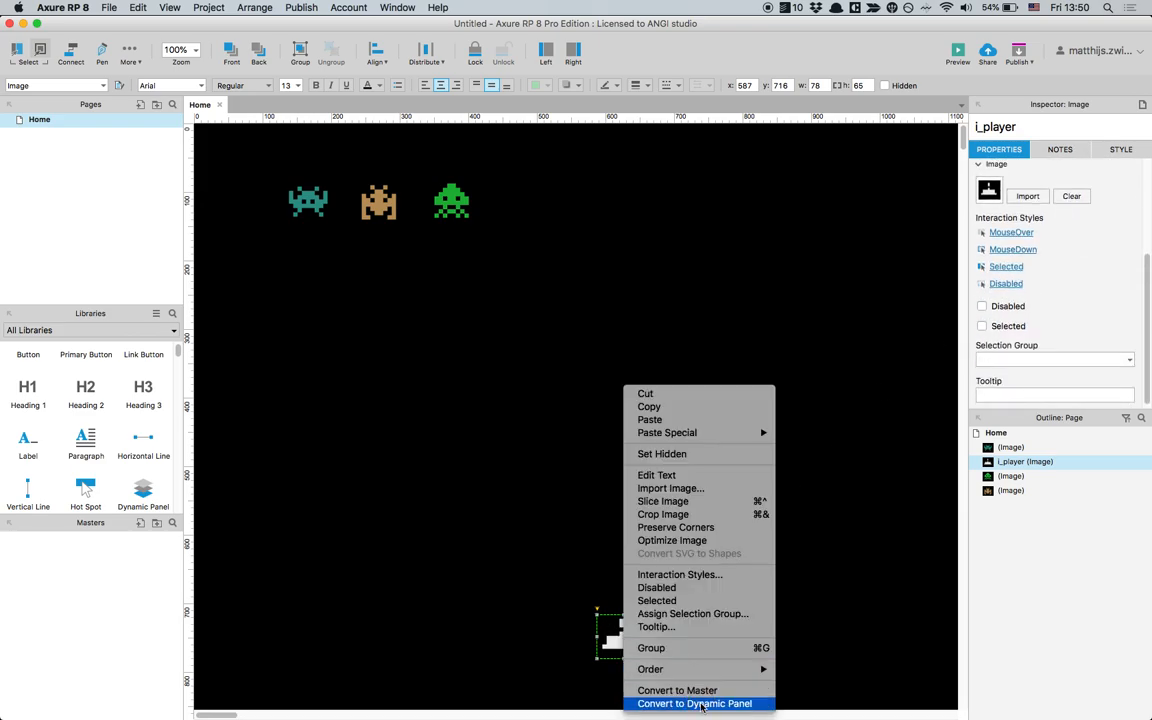
{"action": "left_click", "coordinate": [660, 703]}
{"action": "left_click", "coordinate": [1015, 128]}
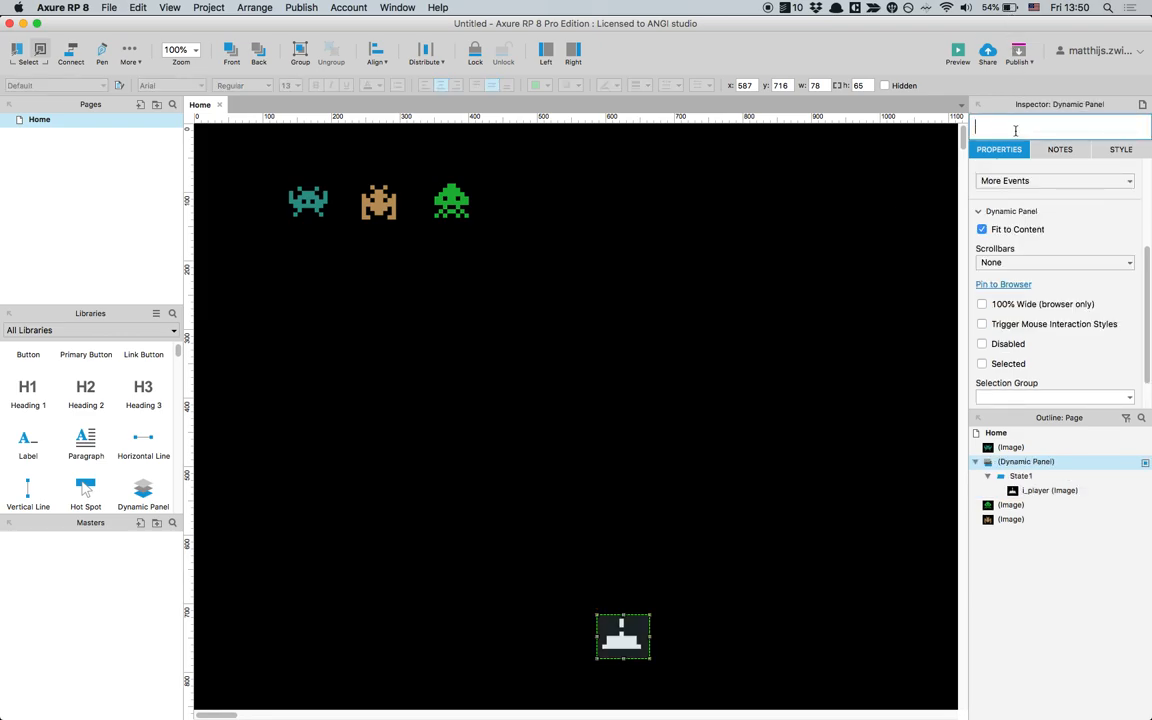
{"action": "type", "text": "dyn_player"}
In State1 of dyn_player, slice the bullet off the top of the cannon image and move it well away from the cannon
{"action": "double_click", "coordinate": [620, 640]}
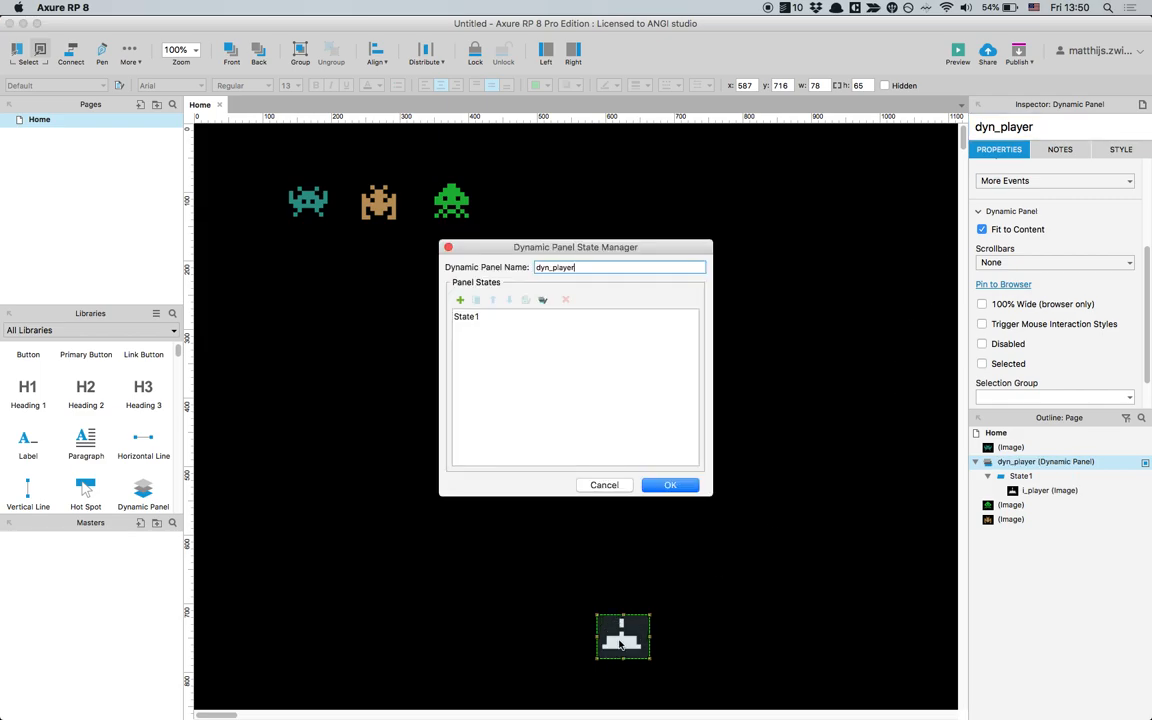
{"action": "left_click", "coordinate": [464, 318]}
{"action": "double_click", "coordinate": [464, 318]}
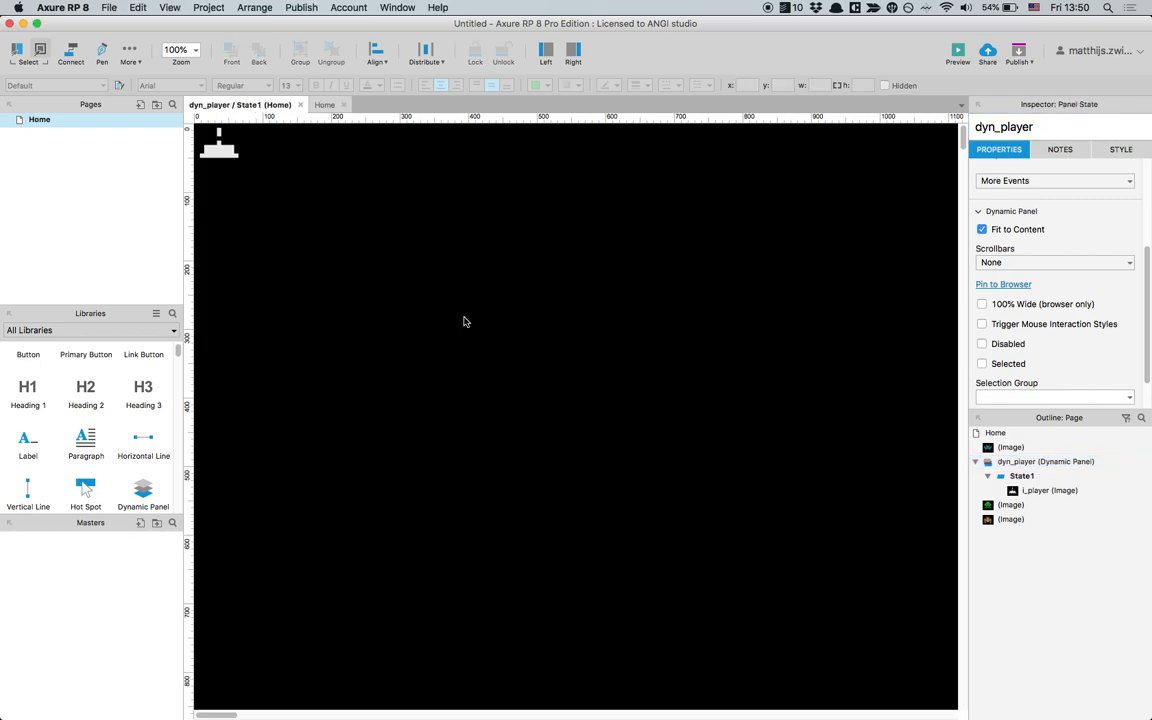
{"action": "left_click", "coordinate": [218, 148]}
{"action": "right_click", "coordinate": [221, 152]}
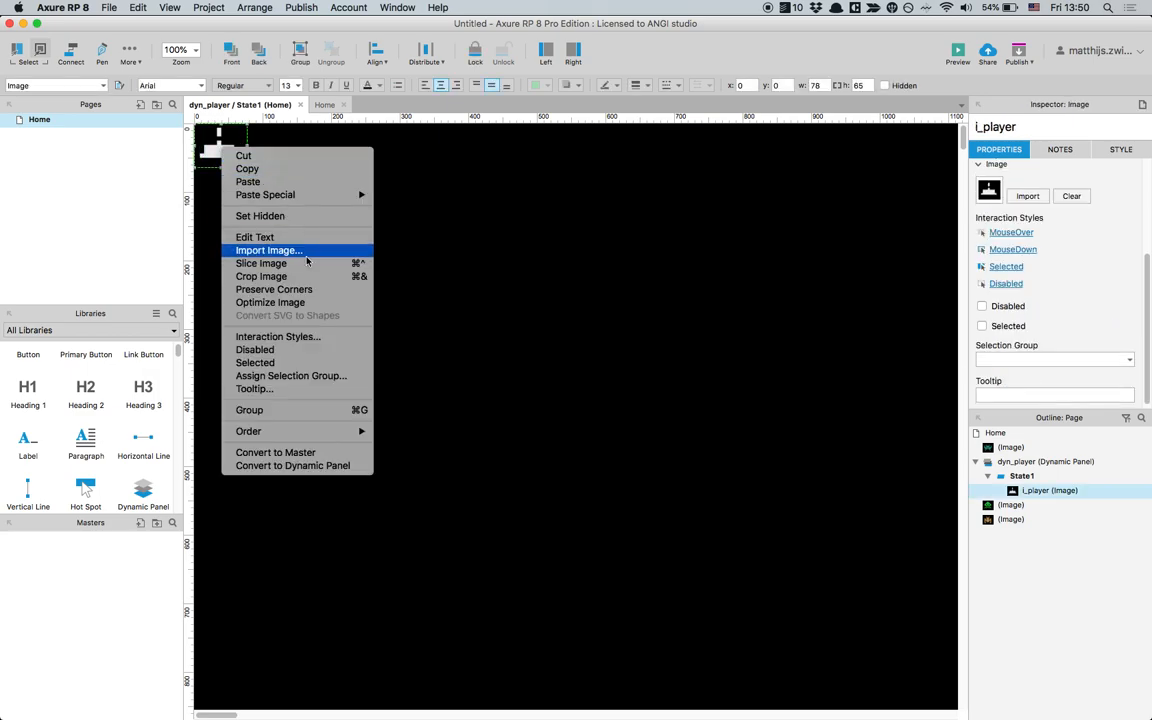
{"action": "left_click", "coordinate": [262, 263]}
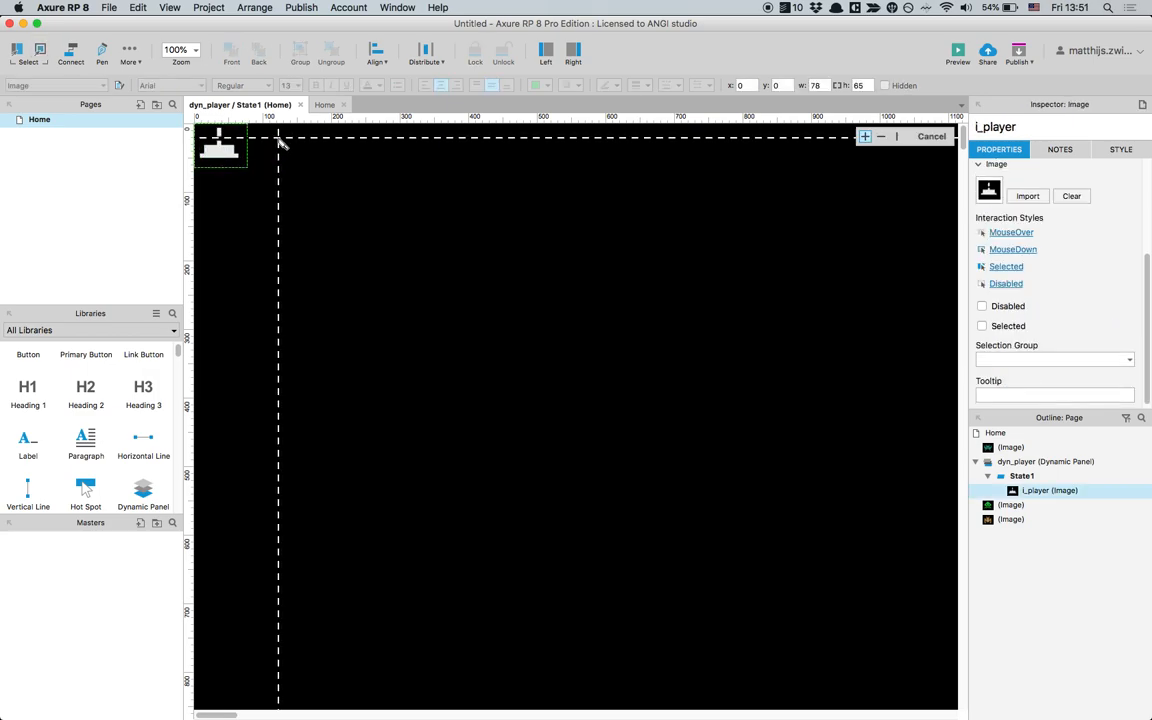
{"action": "left_click", "coordinate": [279, 139]}
{"action": "left_click", "coordinate": [221, 132]}
{"action": "left_click_drag", "start_coordinate": [221, 133], "coordinate": [415, 185]}
Move the remaining cannon body in State1 up to y 0
{"action": "left_click", "coordinate": [225, 150]}
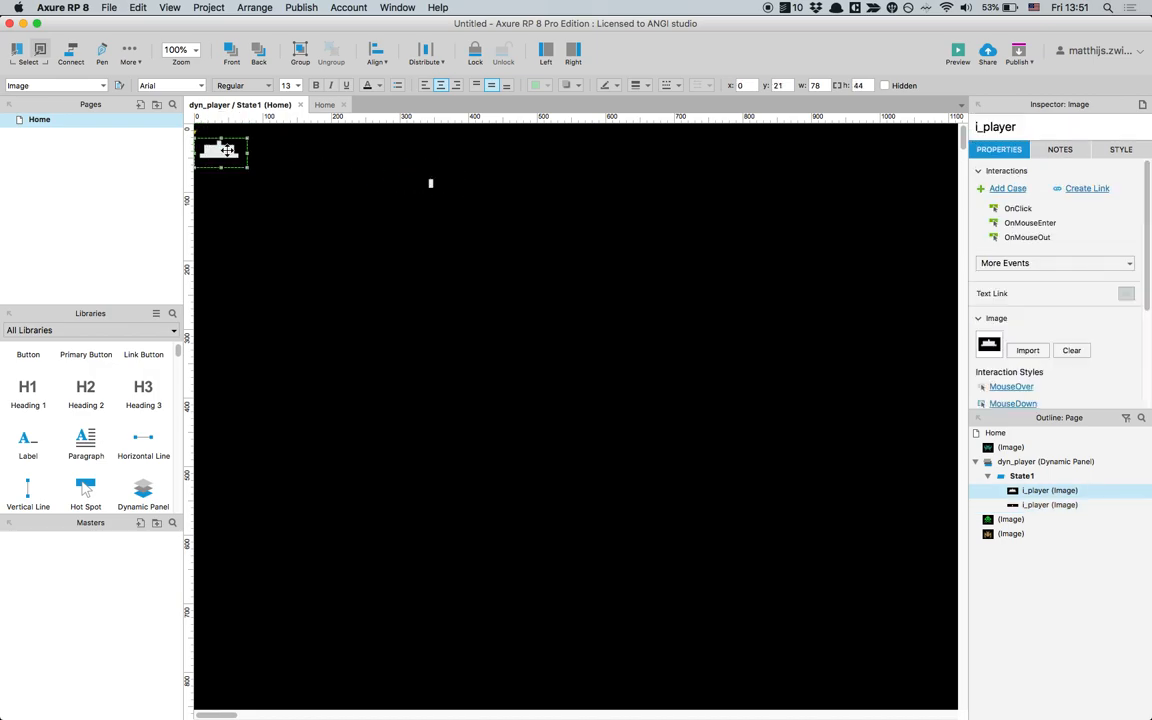
{"action": "key", "text": "shift+Up"}
{"action": "key", "text": "shift+Up"}
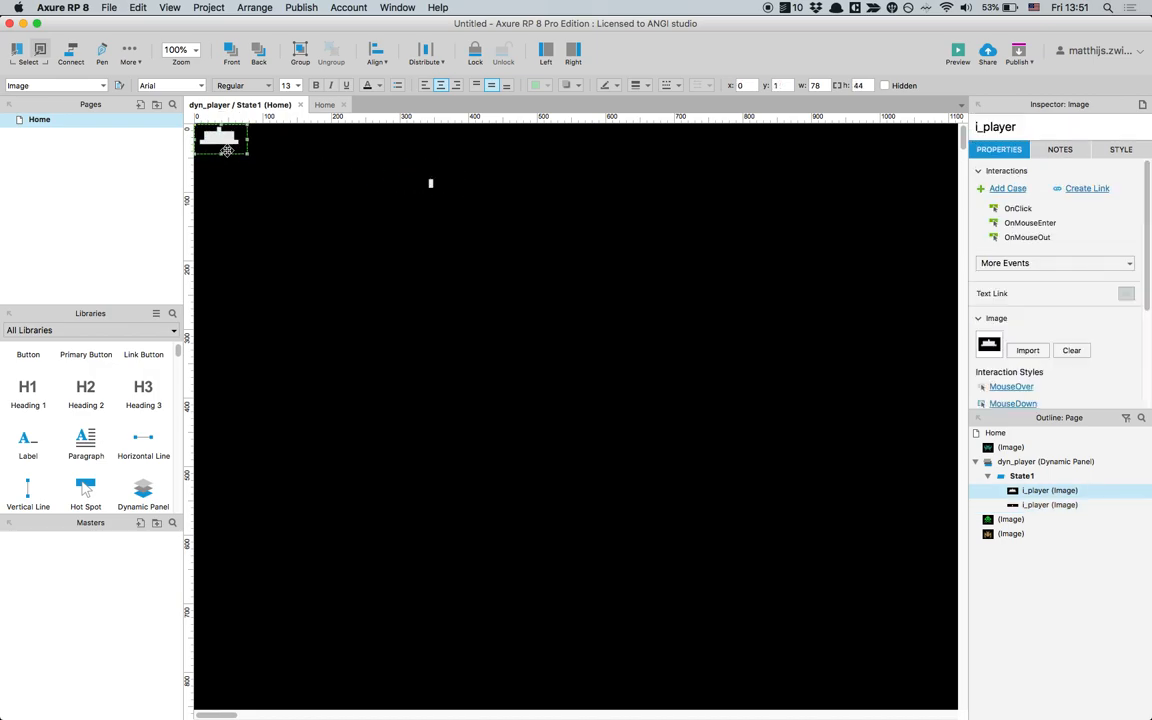
{"action": "key", "text": "Up"}
Cut the bullet piece out of State1 and paste it onto the Home page above the cannon, at about x 587, y 597
{"action": "left_click", "coordinate": [401, 149]}
{"action": "left_click_drag", "start_coordinate": [400, 162], "coordinate": [472, 239]}
{"action": "key", "text": "Delete"}
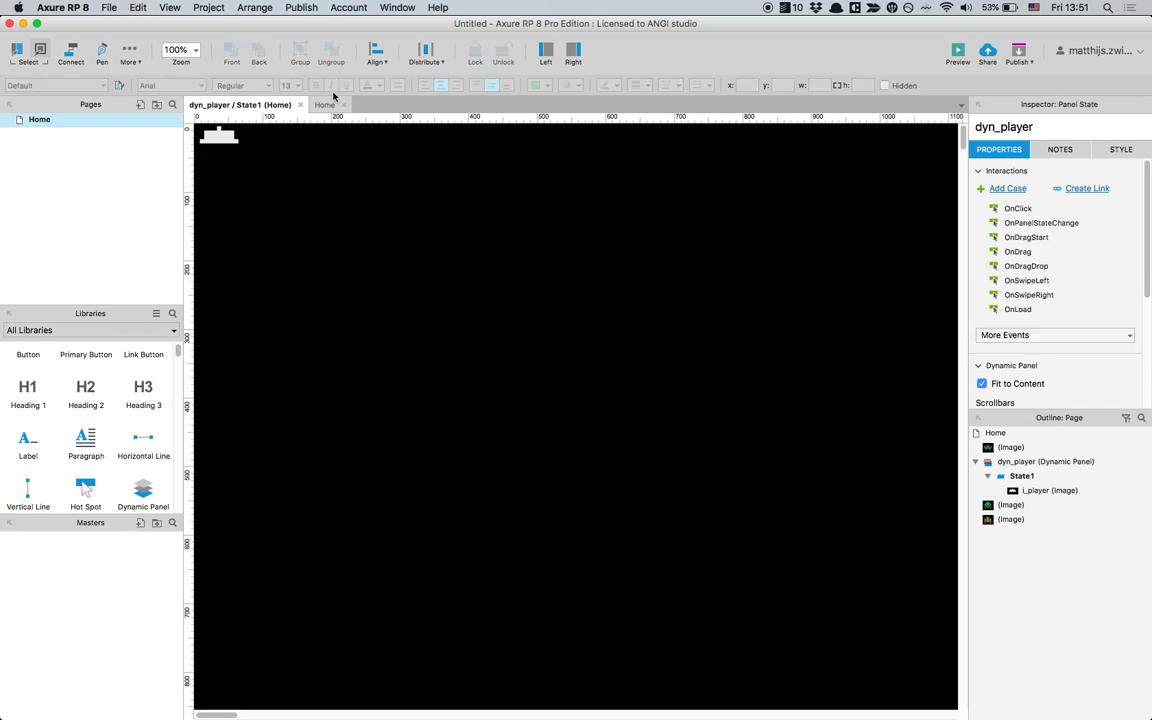
{"action": "left_click", "coordinate": [300, 104]}
{"action": "left_click", "coordinate": [753, 536]}
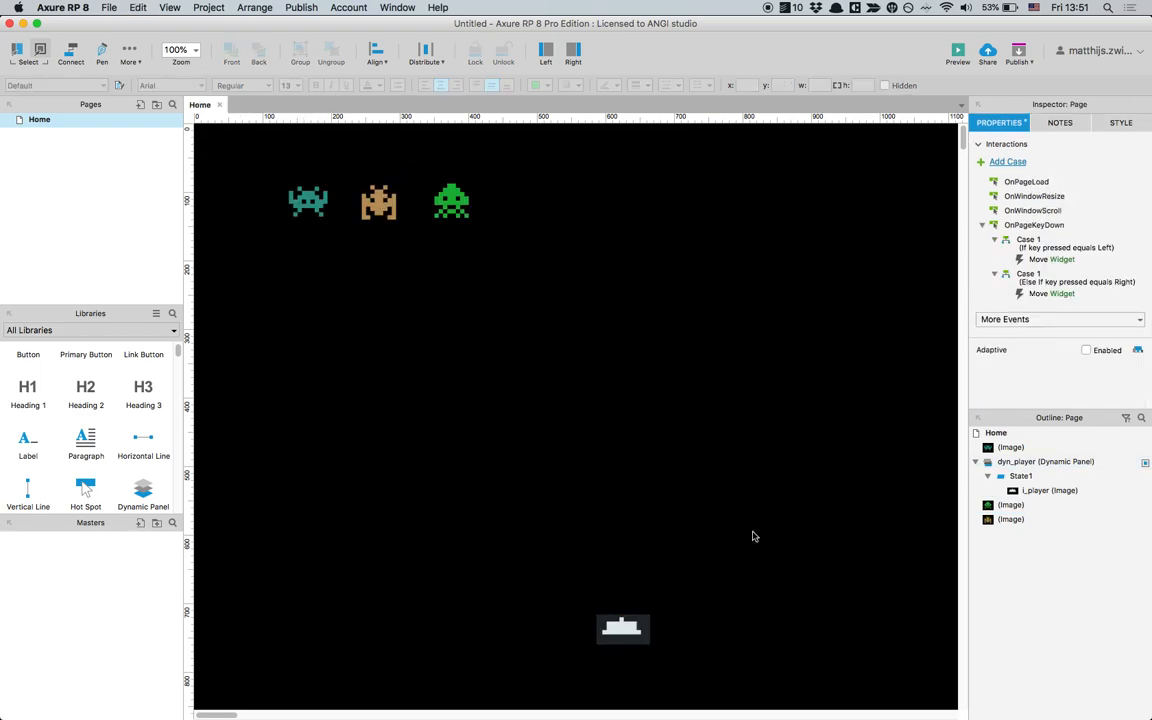
{"action": "key", "text": "ctrl+v"}
{"action": "left_click_drag", "start_coordinate": [431, 183], "coordinate": [618, 550]}
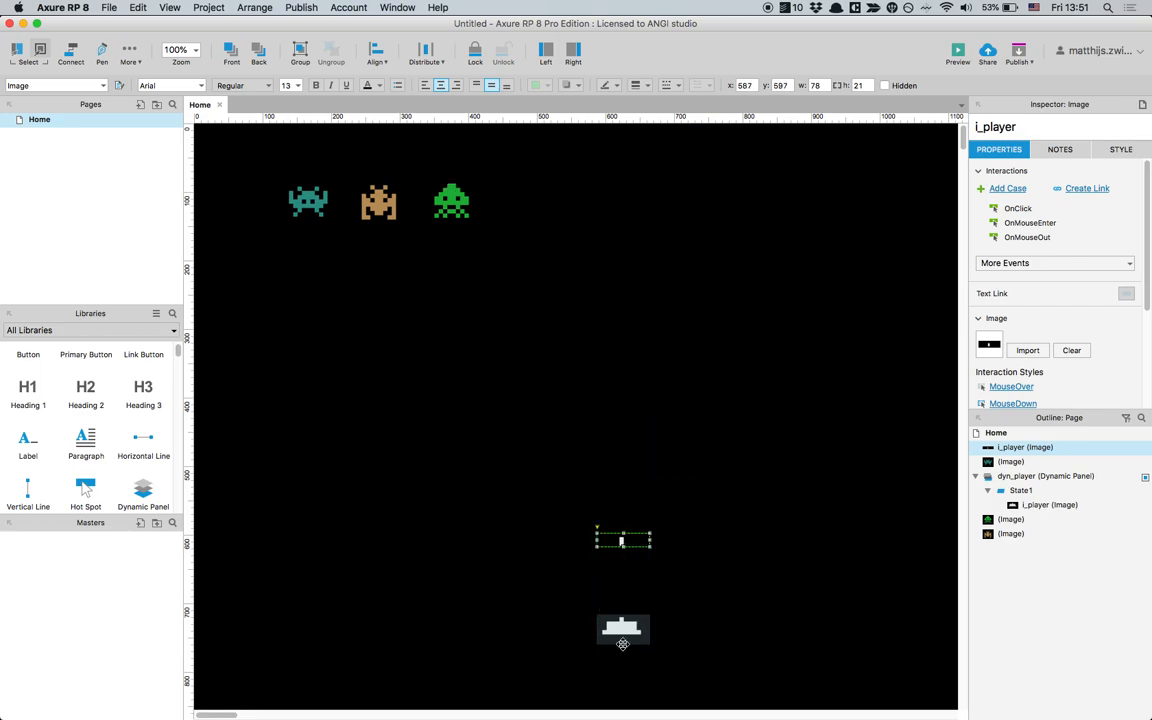
Pin the dyn_player panel to the browser window, horizontally at Center and vertically at Bottom with a margin of 20
{"action": "left_click", "coordinate": [630, 628]}
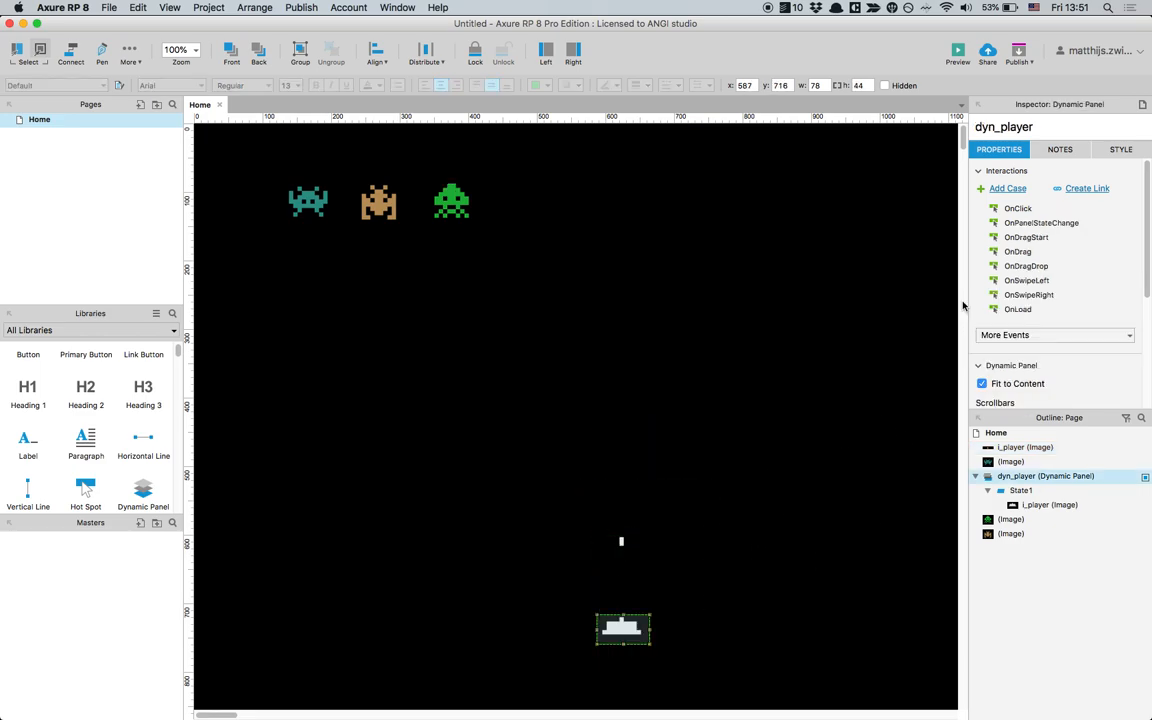
{"action": "scroll", "coordinate": [1051, 332], "scroll_direction": "down", "scroll_amount": 5}
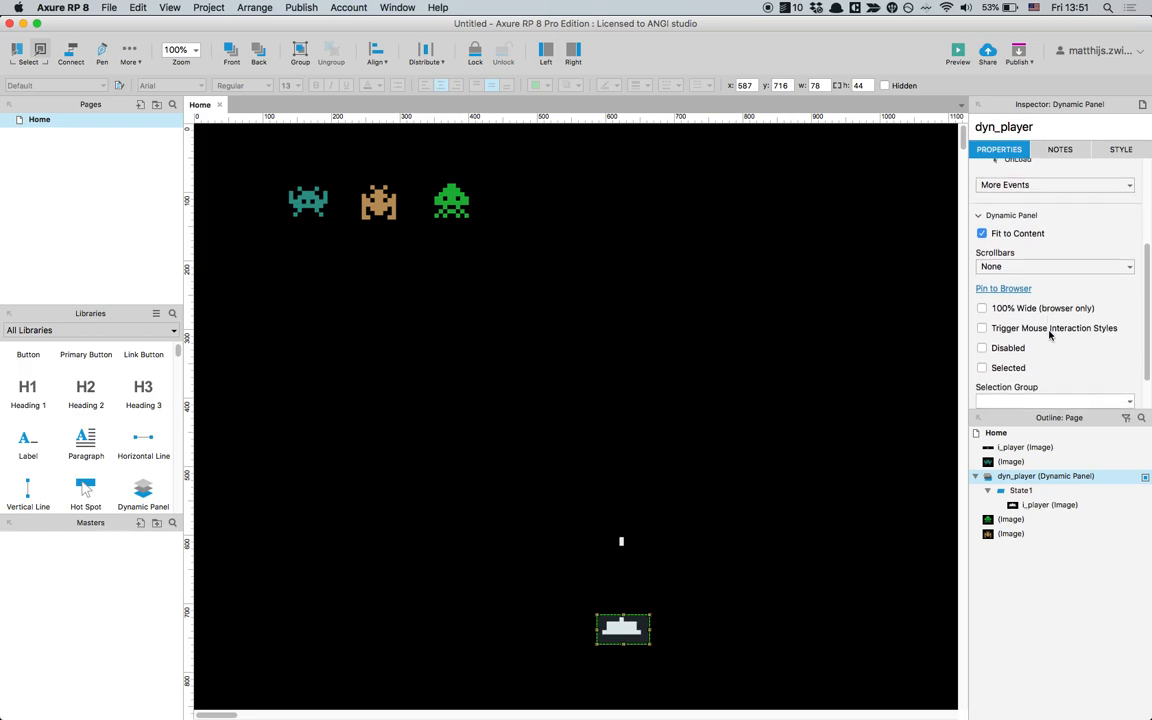
{"action": "left_click", "coordinate": [1003, 288]}
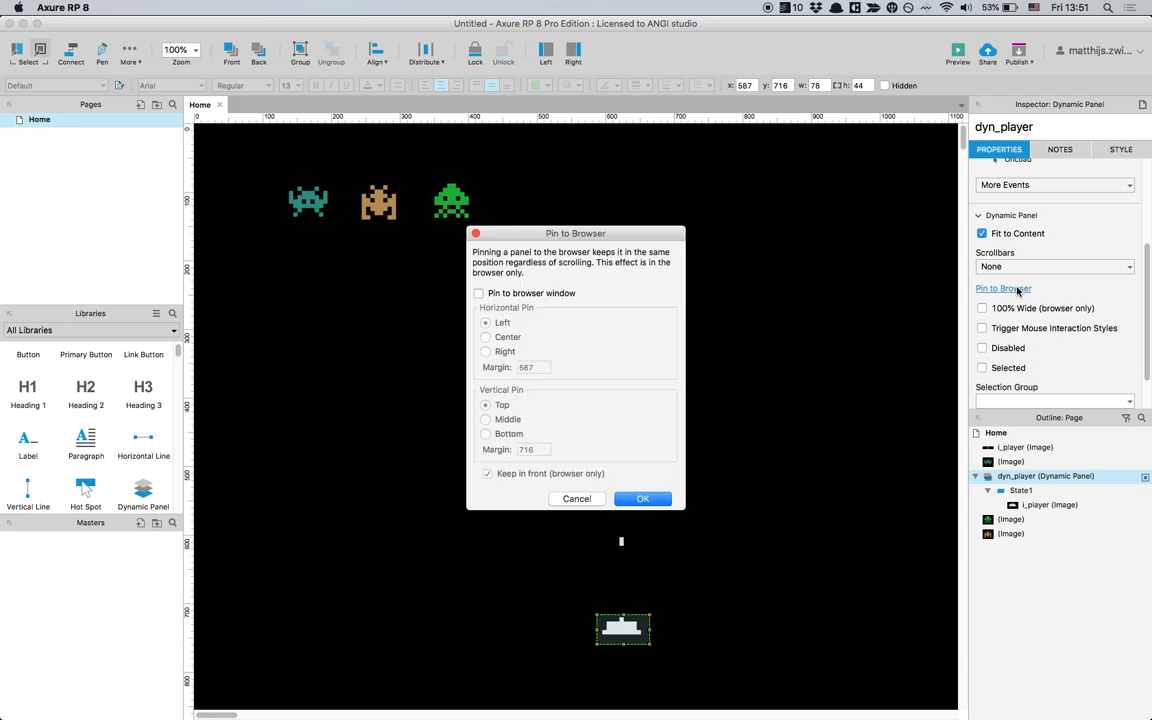
{"action": "left_click", "coordinate": [530, 293]}
{"action": "left_click", "coordinate": [507, 338]}
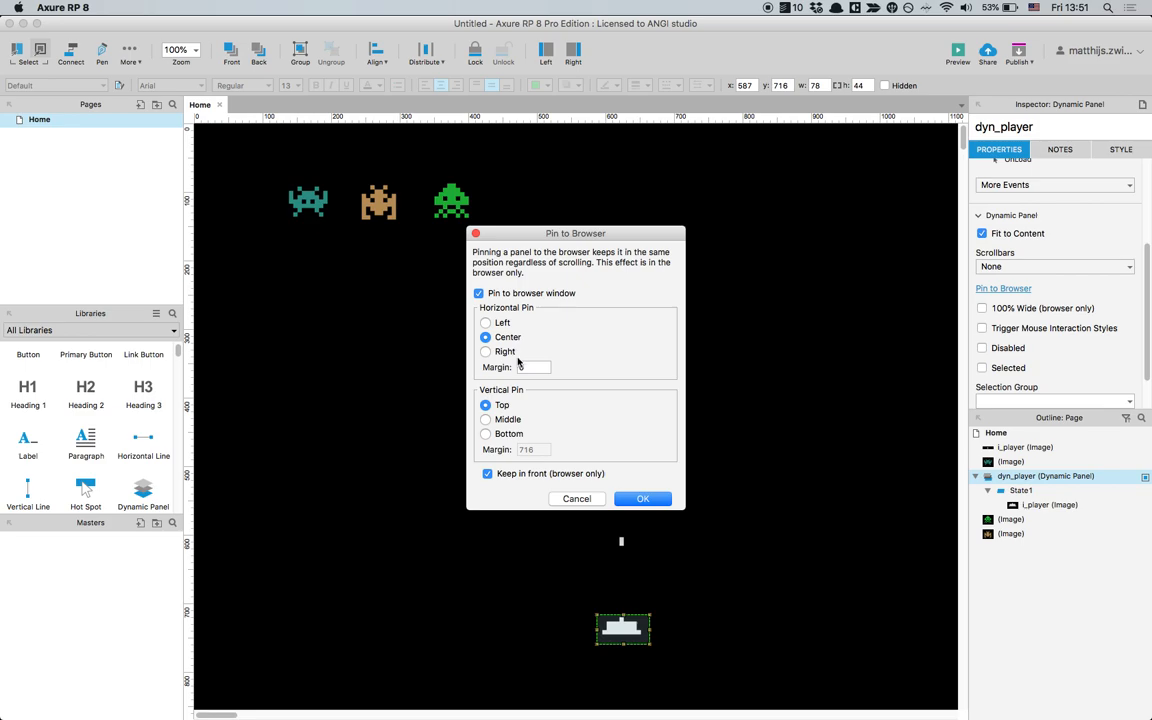
{"action": "left_click", "coordinate": [487, 434]}
{"action": "left_click", "coordinate": [531, 449]}
{"action": "type", "text": "20"}
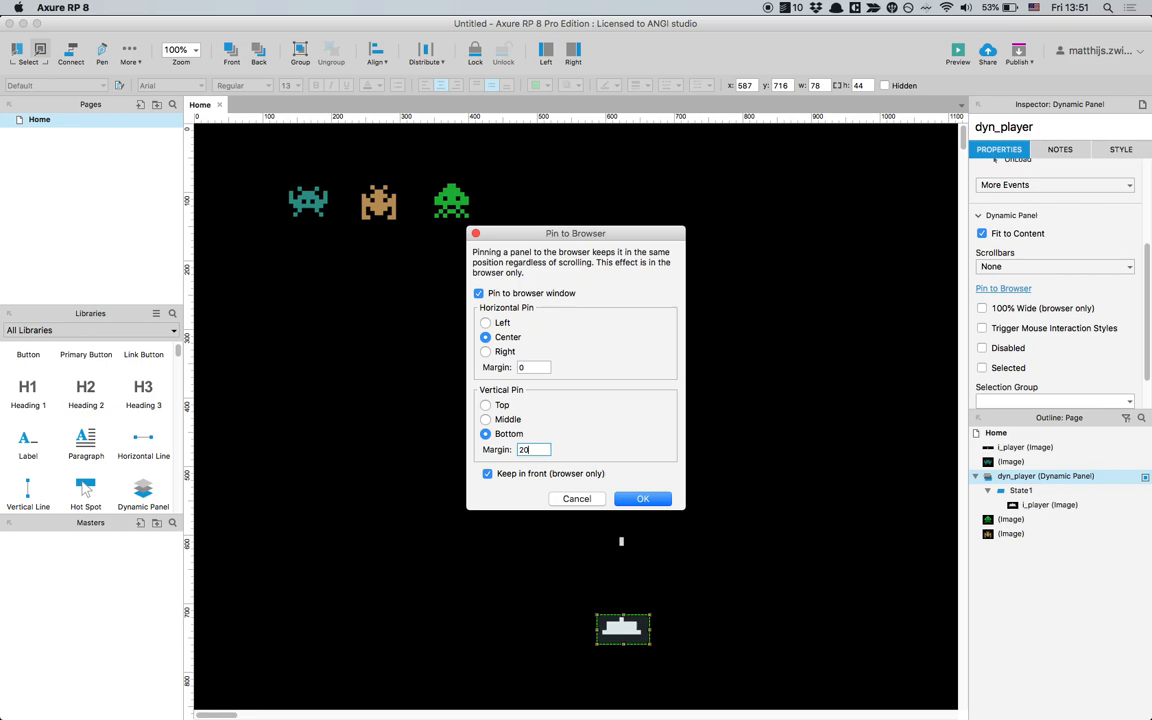
{"action": "left_click", "coordinate": [630, 499]}
Preview the pinned cannon in Safari with the old preview tab closed, the sidebar collapsed and the window enlarged, and return to Axure
{"action": "left_click", "coordinate": [956, 52]}
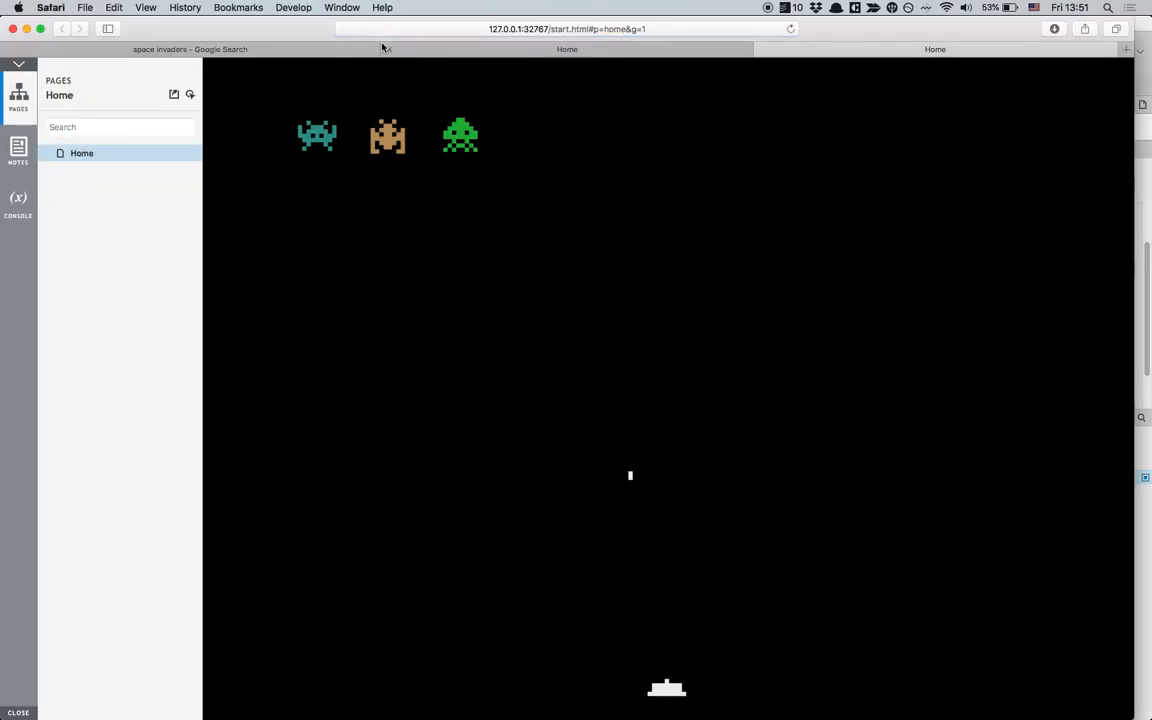
{"action": "left_click", "coordinate": [388, 48]}
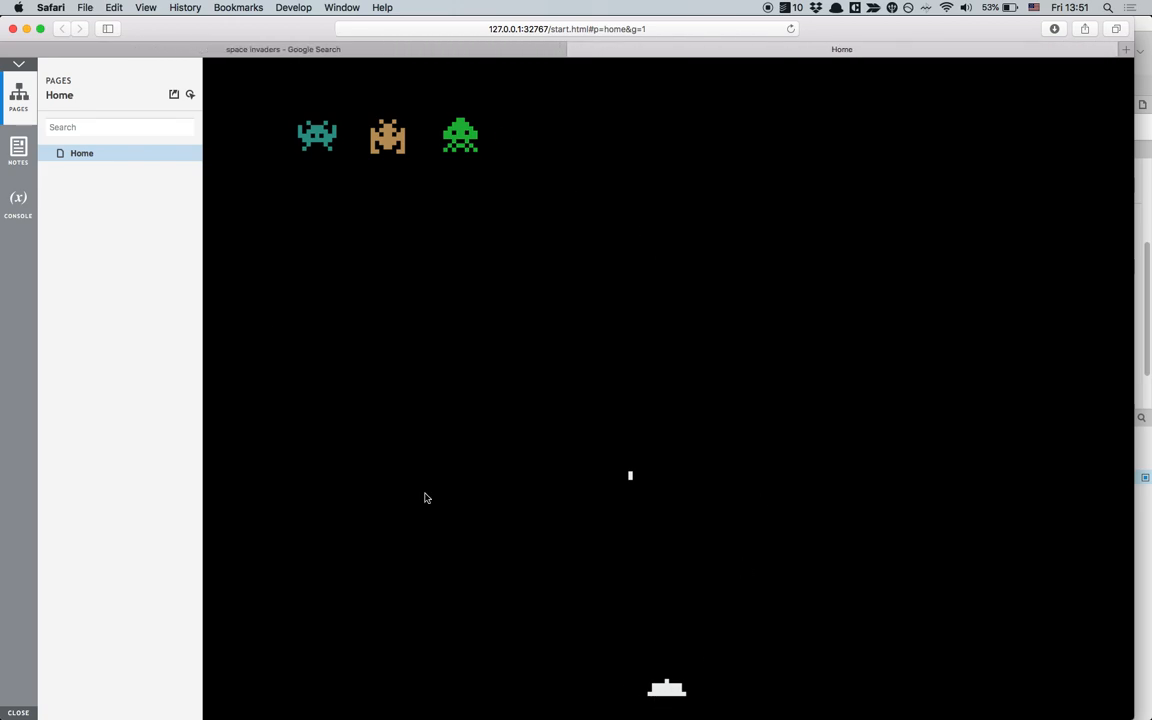
{"action": "left_click", "coordinate": [19, 63]}
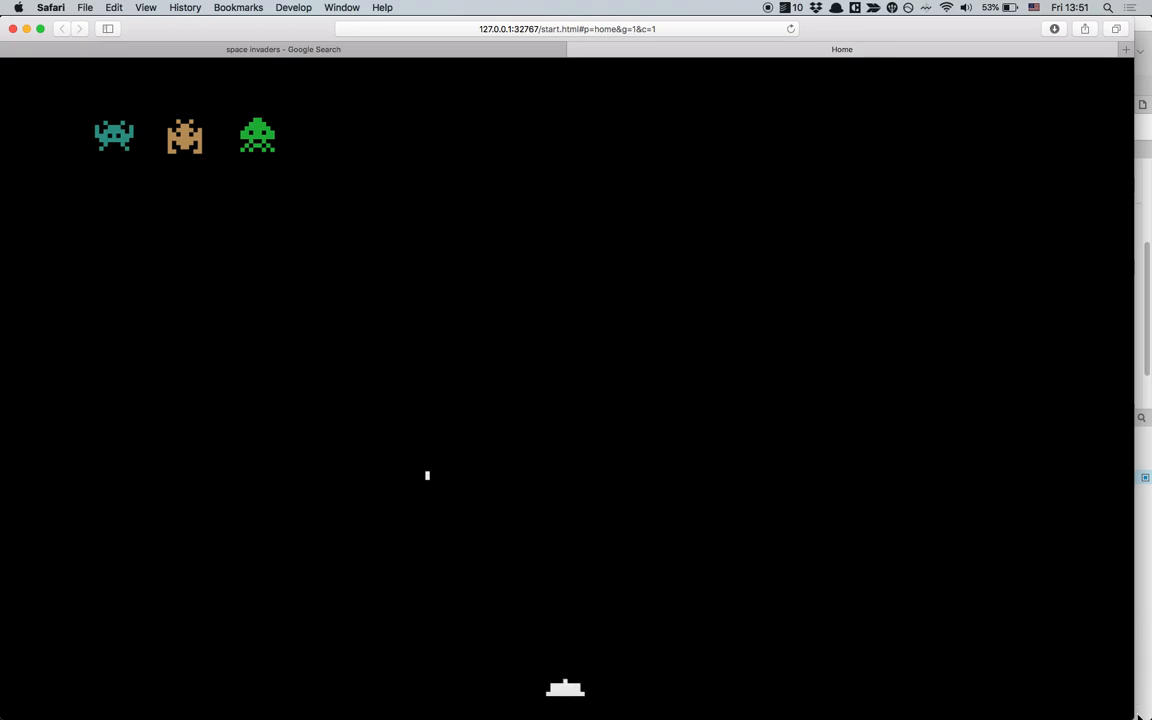
{"action": "mouse_move", "coordinate": [1133, 714]}
{"action": "left_mouse_down"}
{"action": "mouse_move", "coordinate": [1113, 537]}
{"action": "mouse_move", "coordinate": [660, 518]}
{"action": "mouse_move", "coordinate": [501, 496]}
{"action": "mouse_move", "coordinate": [1023, 514]}
{"action": "mouse_move", "coordinate": [1062, 656]}
{"action": "mouse_move", "coordinate": [1150, 719]}
{"action": "left_mouse_up"}
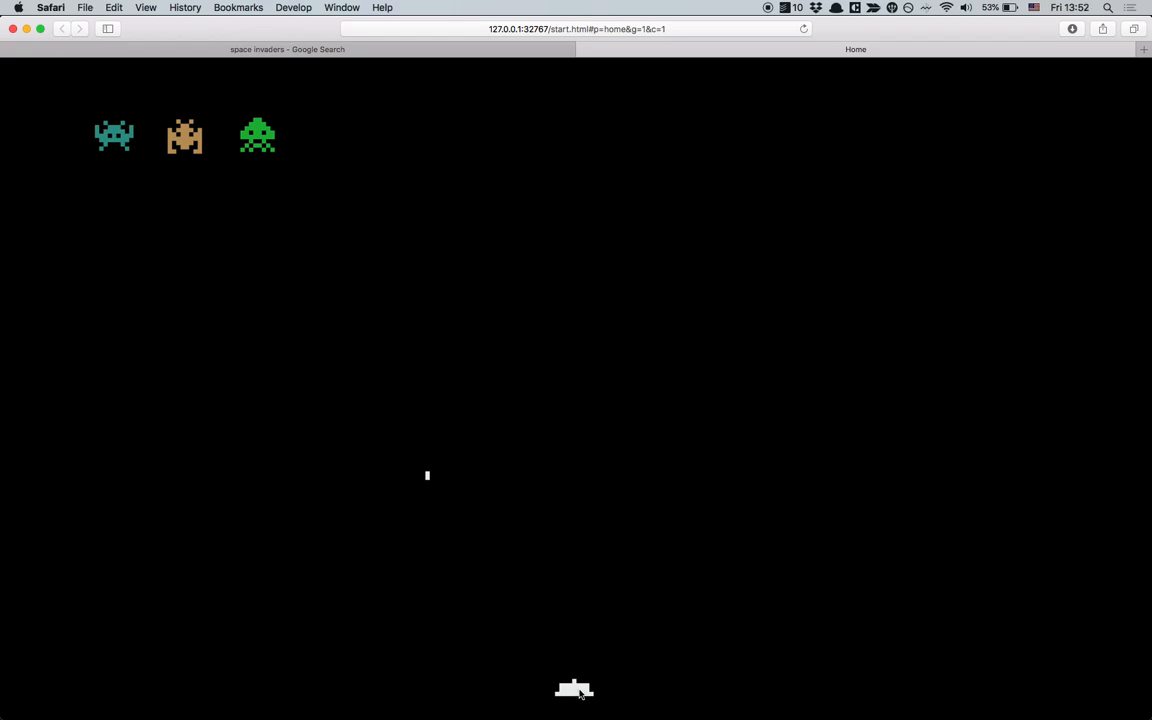
{"action": "key", "text": "super+Tab"}
{"action": "left_click", "coordinate": [670, 458]}
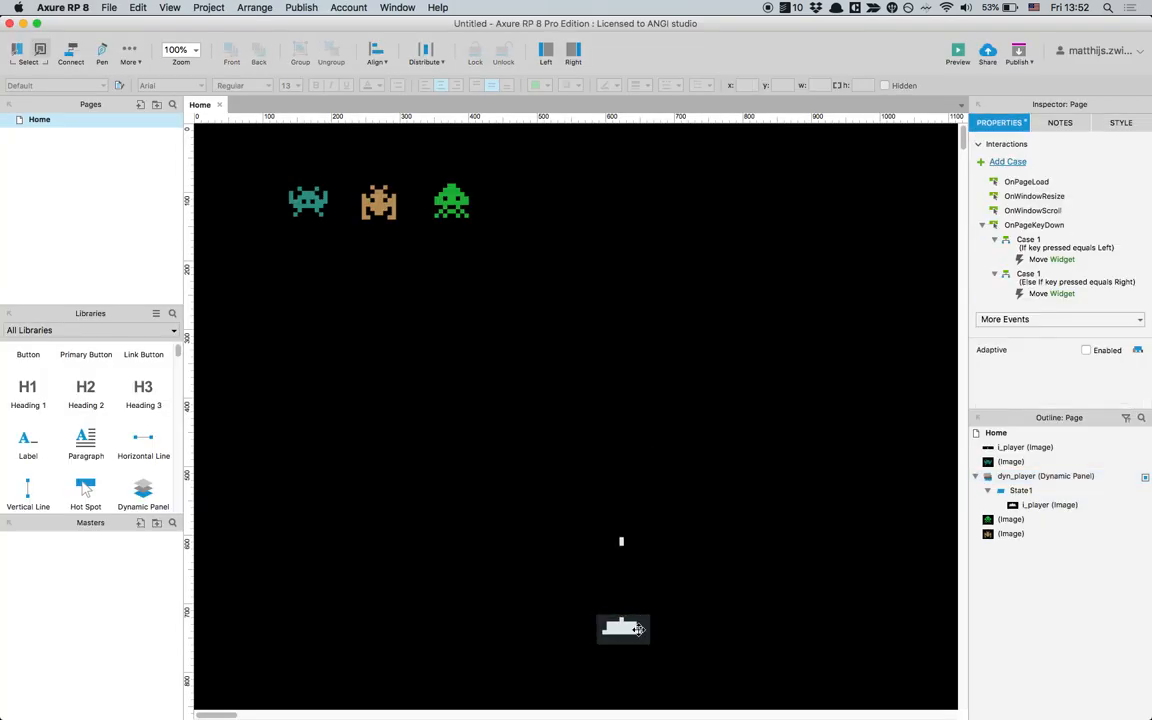
Set the Left key case's Move action to shift dyn_player by x -10
{"action": "double_click", "coordinate": [1043, 250]}
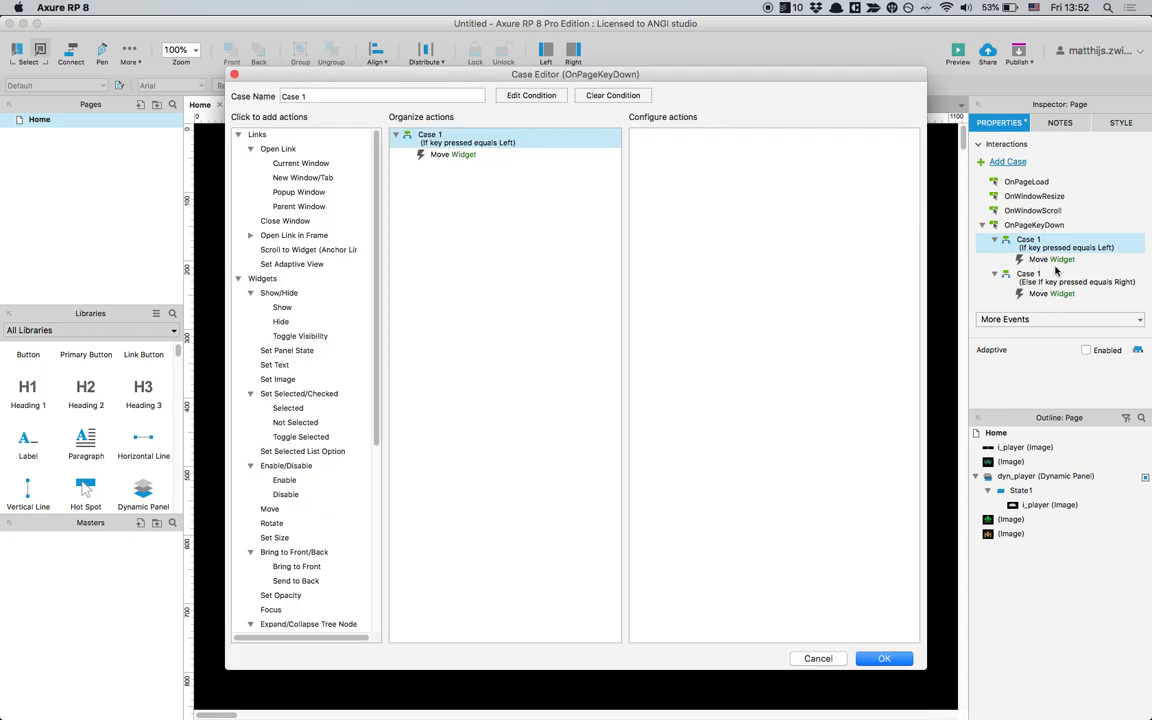
{"action": "left_click", "coordinate": [460, 156]}
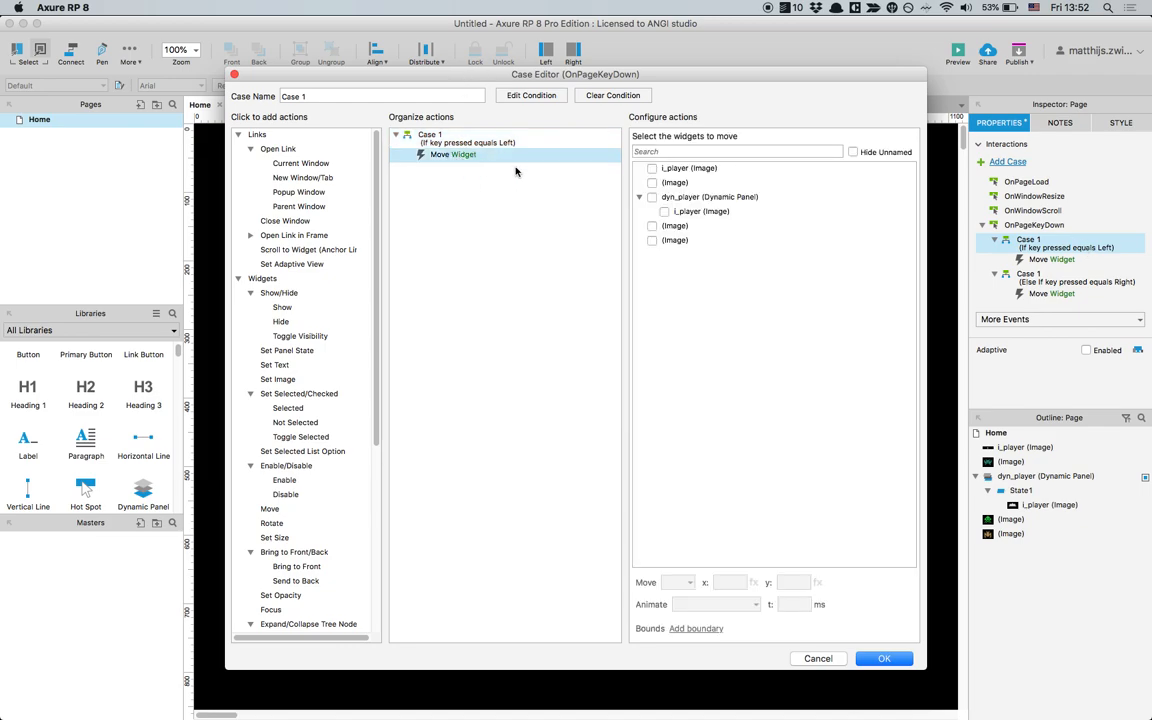
{"action": "left_click", "coordinate": [652, 197]}
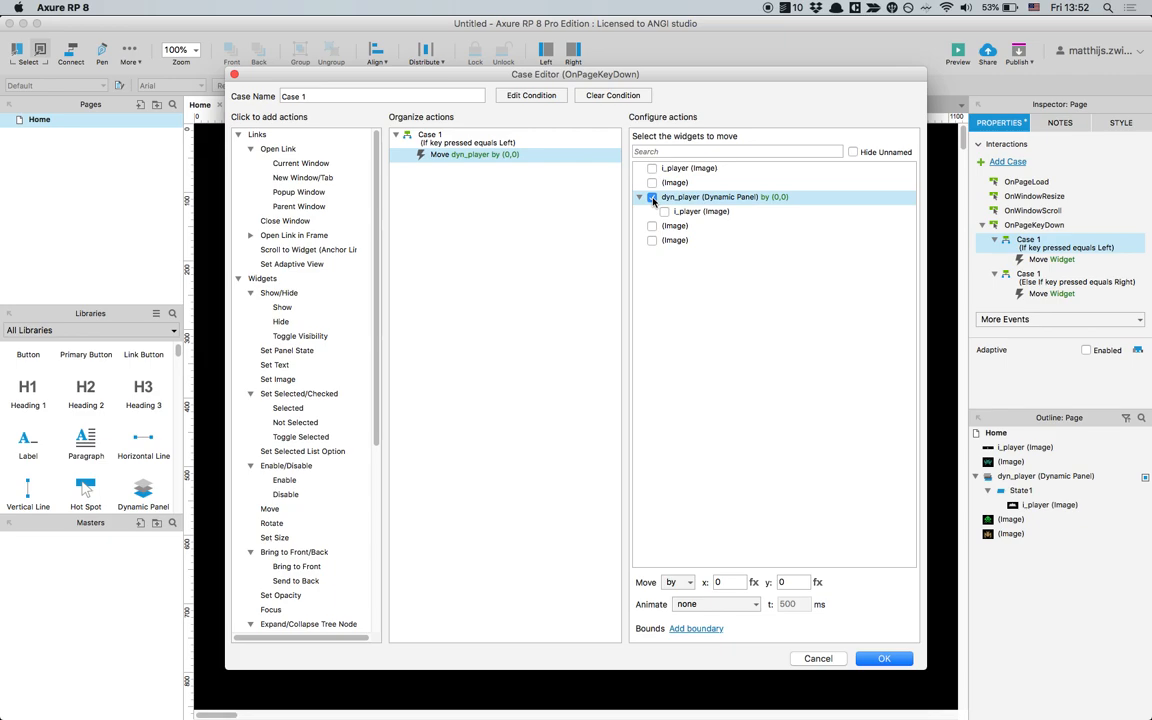
{"action": "double_click", "coordinate": [731, 583]}
{"action": "type", "text": "-10"}
{"action": "left_click", "coordinate": [884, 658]}
Set the Right key case's Move action to shift dyn_player by x 10
{"action": "left_click", "coordinate": [623, 629]}
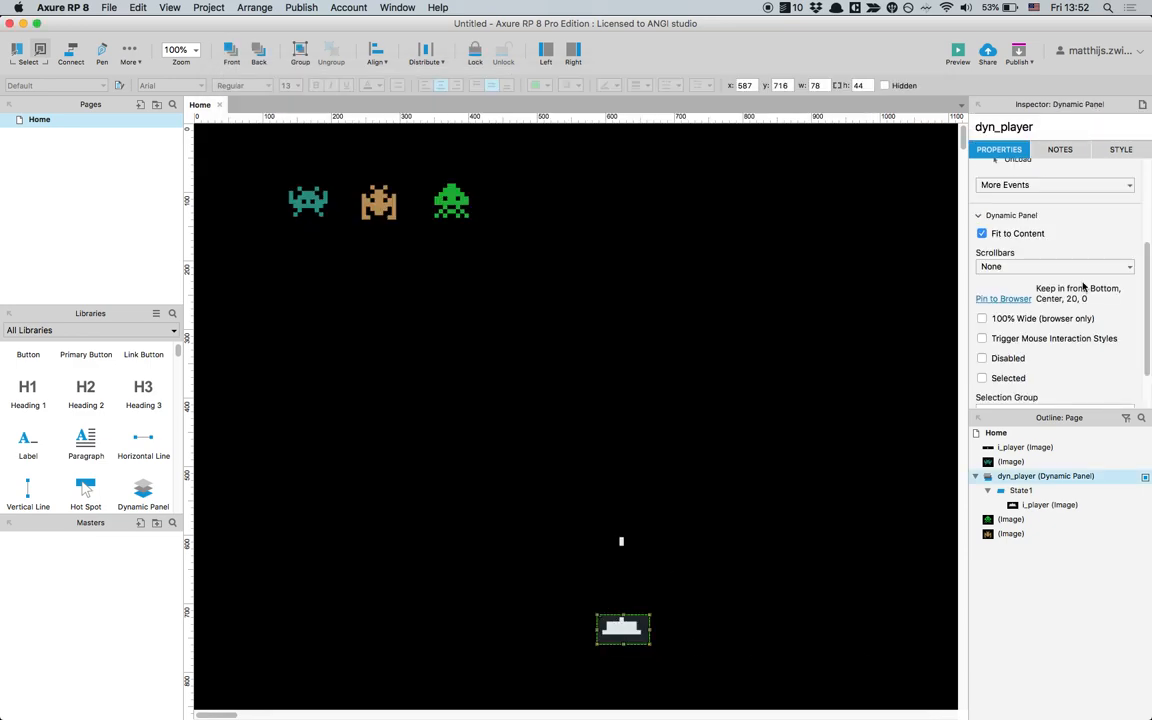
{"action": "left_click", "coordinate": [806, 288]}
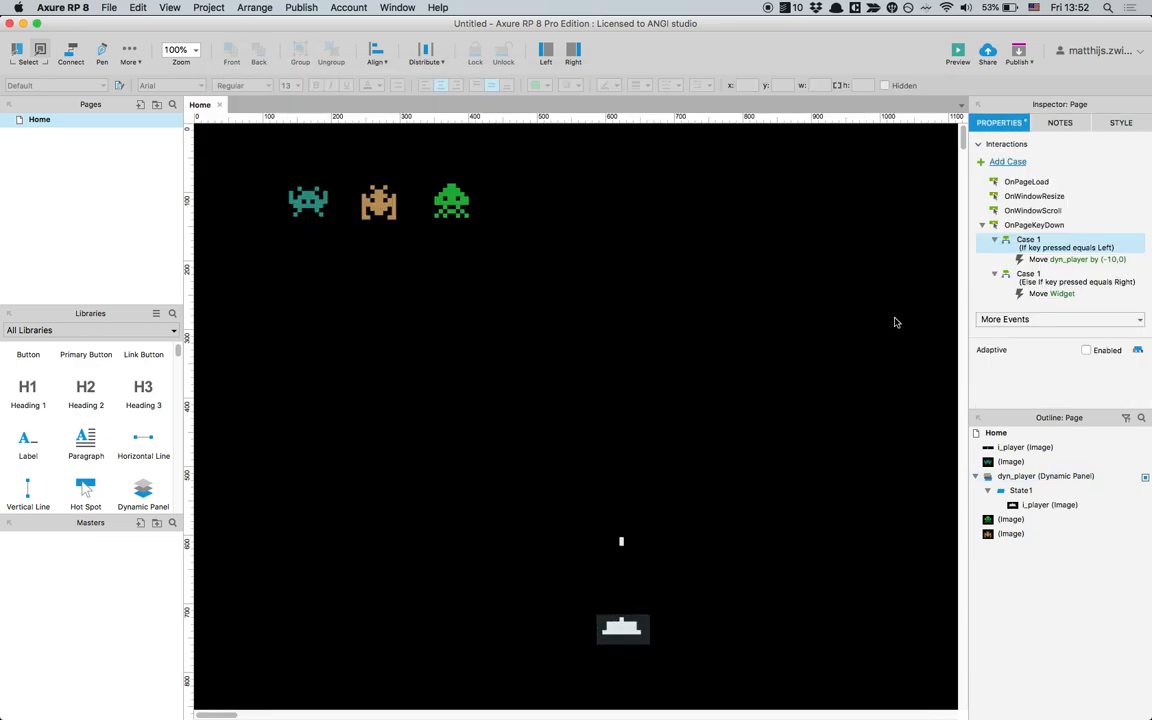
{"action": "double_click", "coordinate": [1053, 294]}
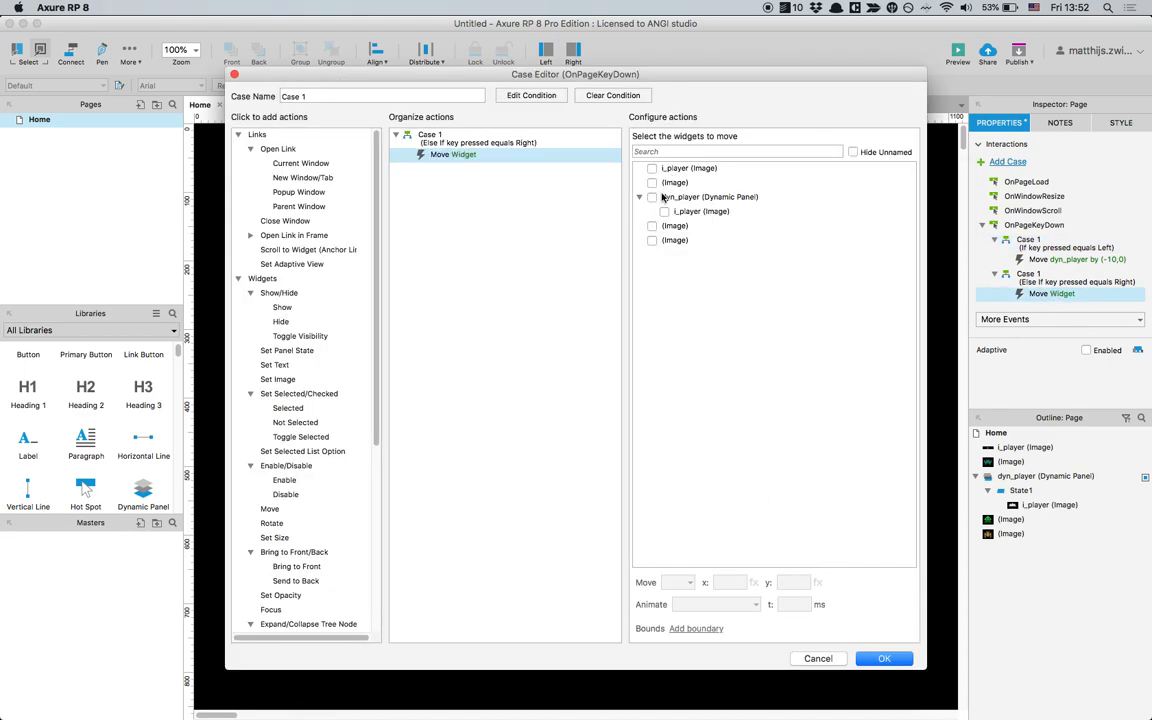
{"action": "left_click", "coordinate": [661, 196]}
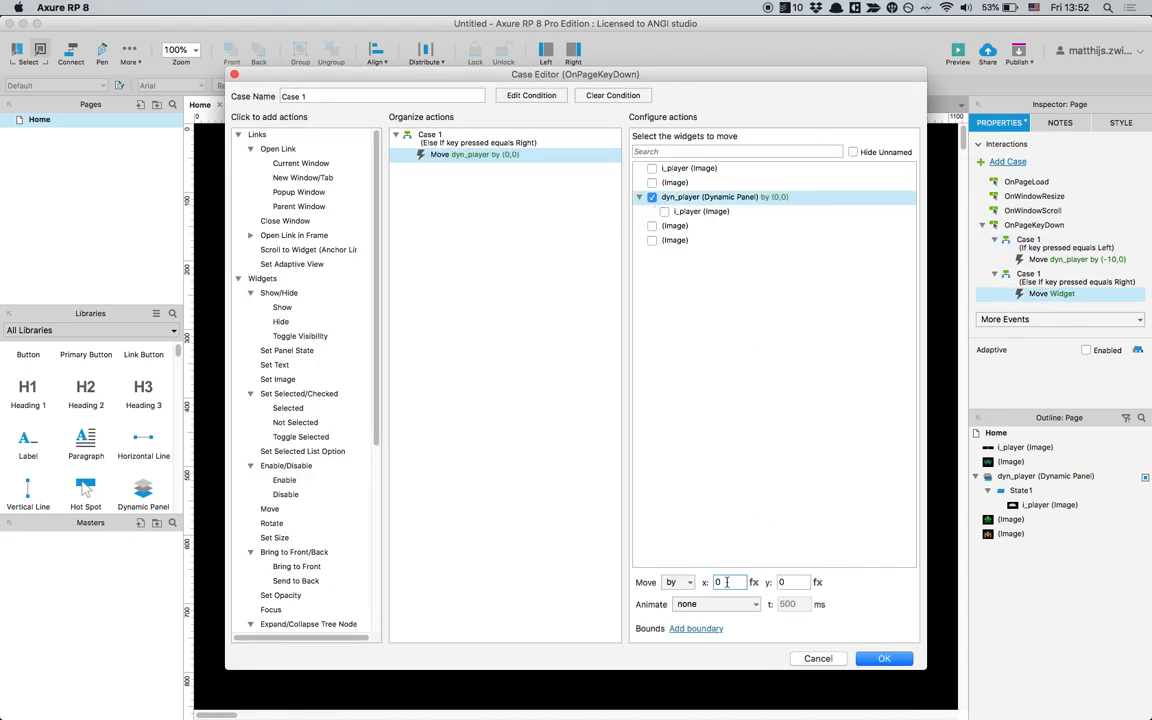
{"action": "type", "text": "10"}
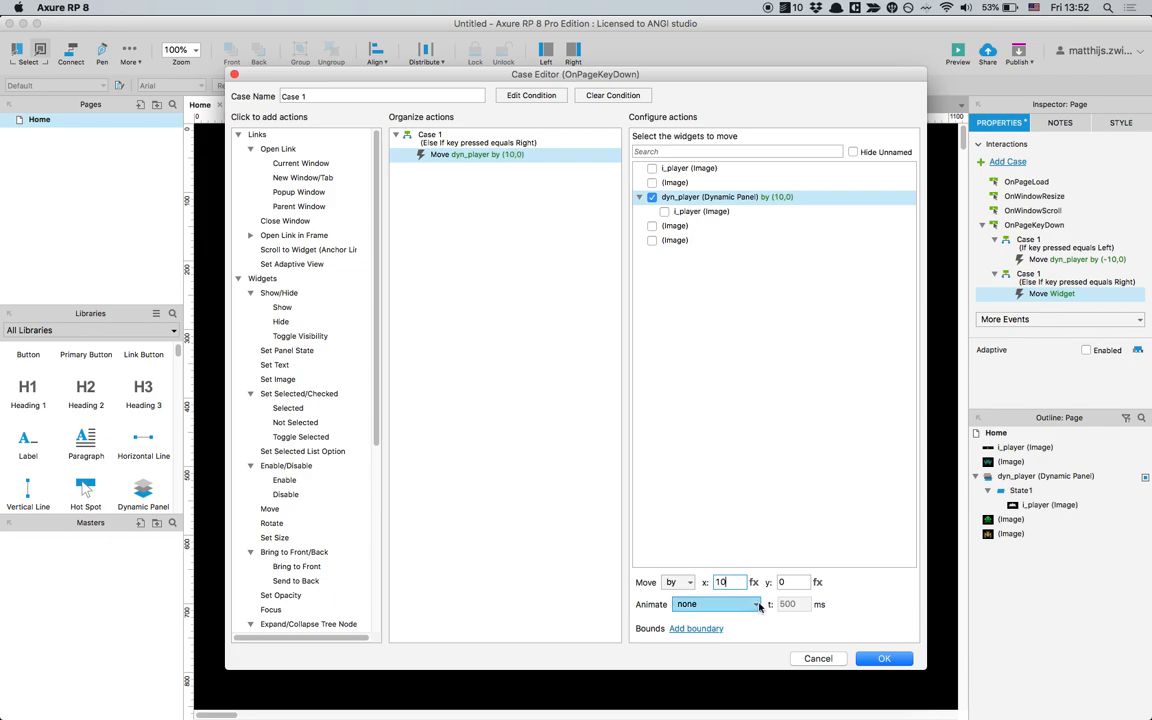
{"action": "key", "text": "Return"}
Preview the prototype in Safari, close the old preview tab, test the cannon's movement left and right, and collapse the sidebar
{"action": "left_click", "coordinate": [955, 52]}
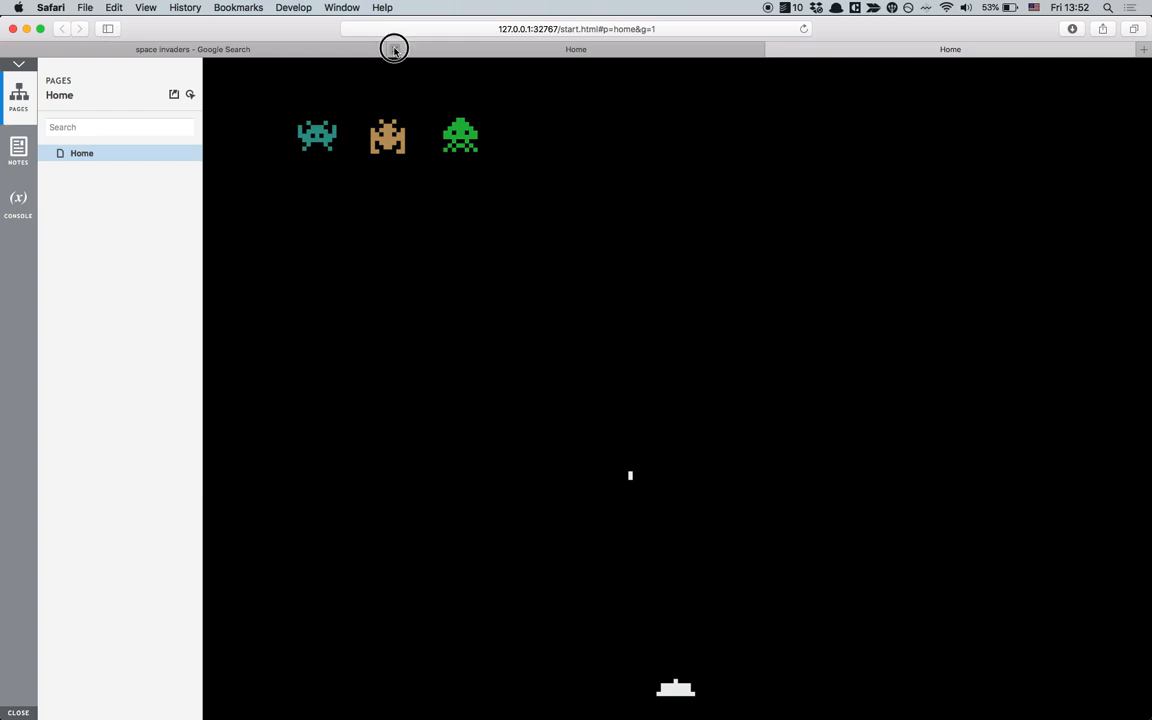
{"action": "left_click", "coordinate": [357, 49]}
{"action": "key", "text": "Left"}
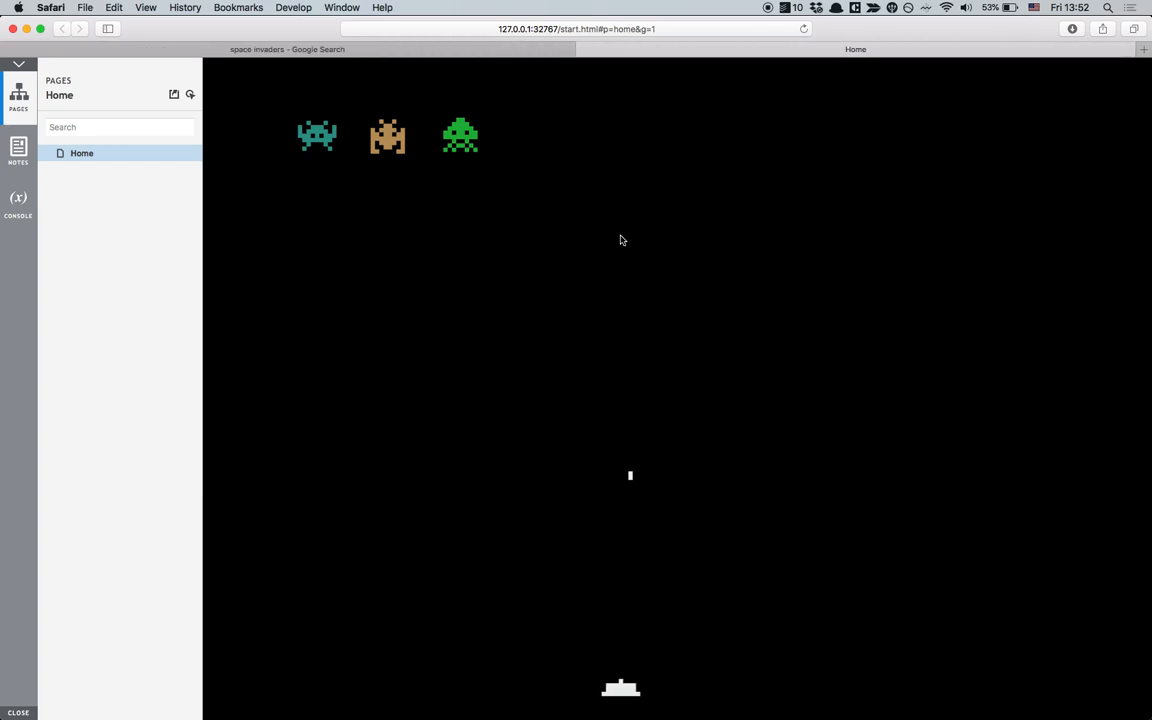
{"action": "key", "text": "Right"}
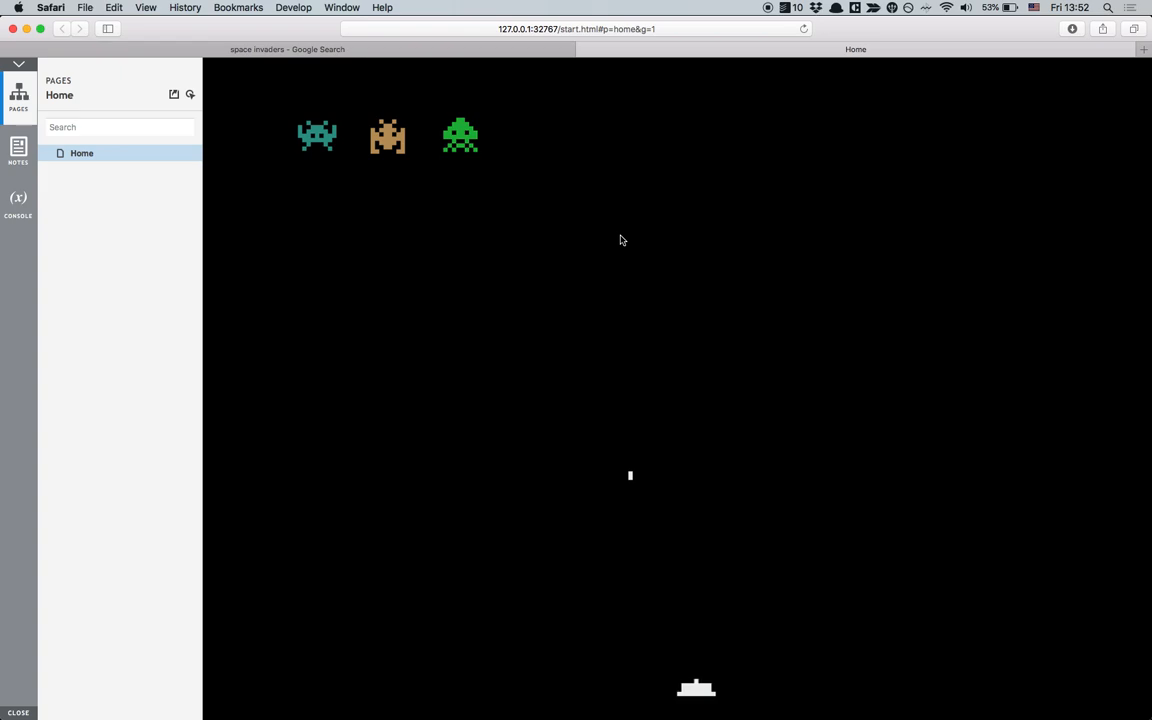
{"action": "left_click", "coordinate": [19, 63]}
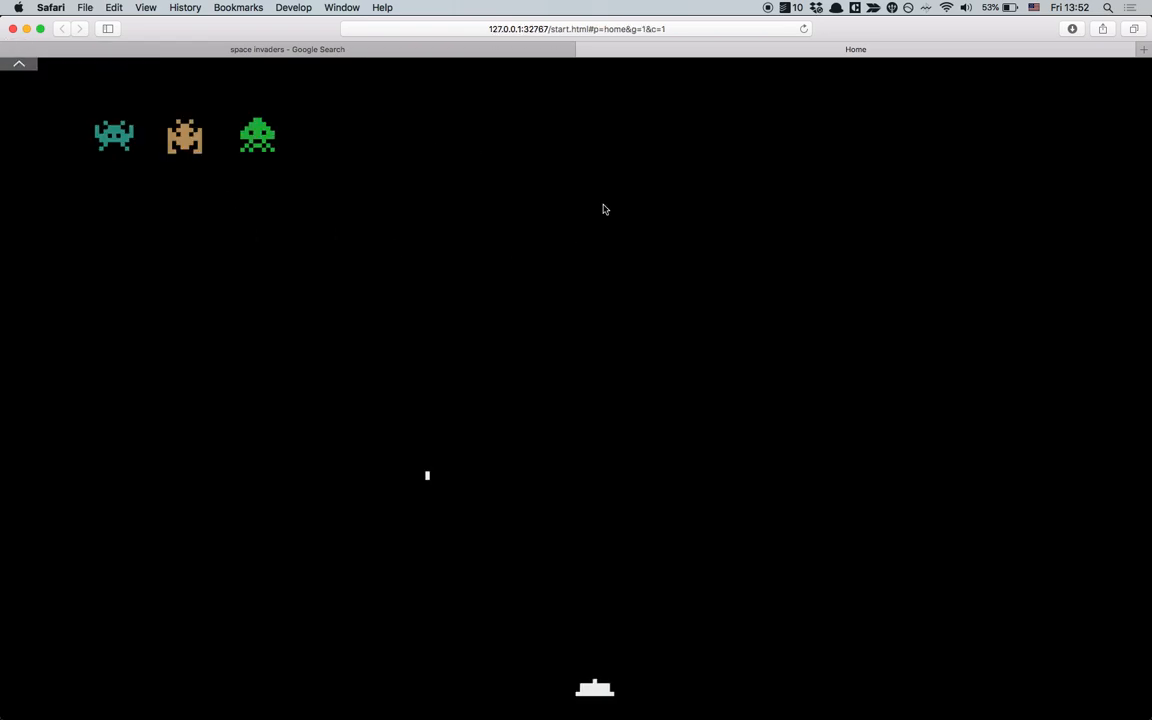
Move the cannon left and resize the Safari window narrower, shorter and back to full size to check the bottom pinning
{"action": "key", "text": "Left"}
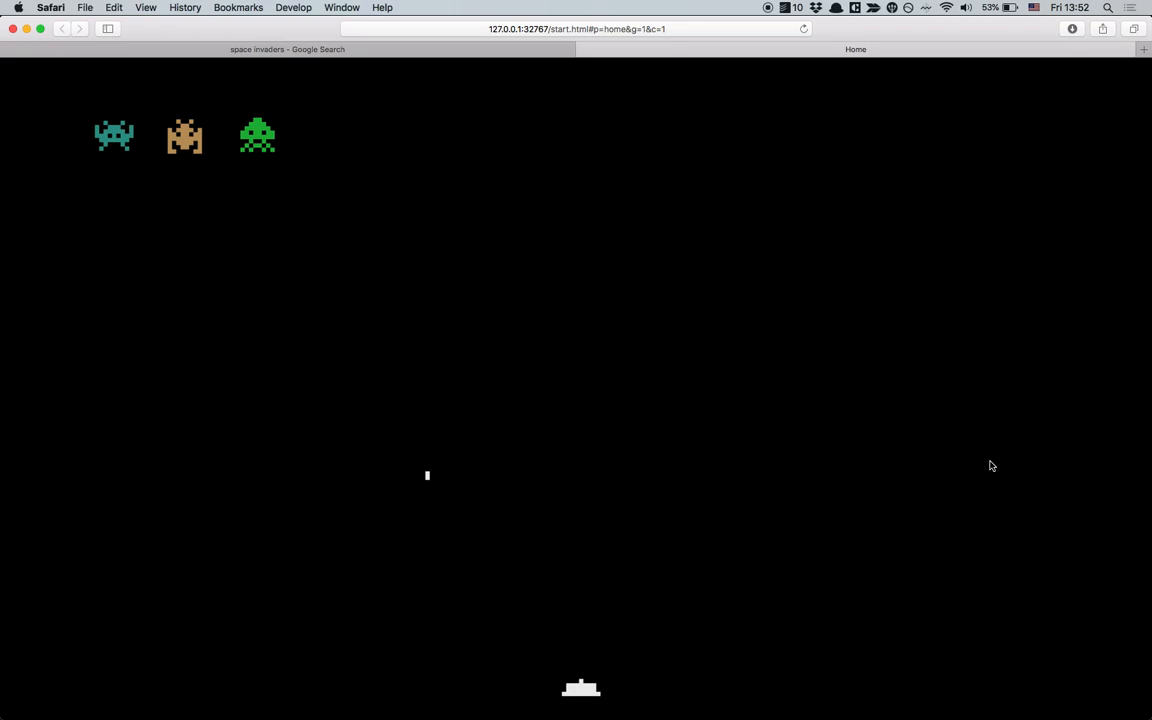
{"action": "key", "text": "Left"}
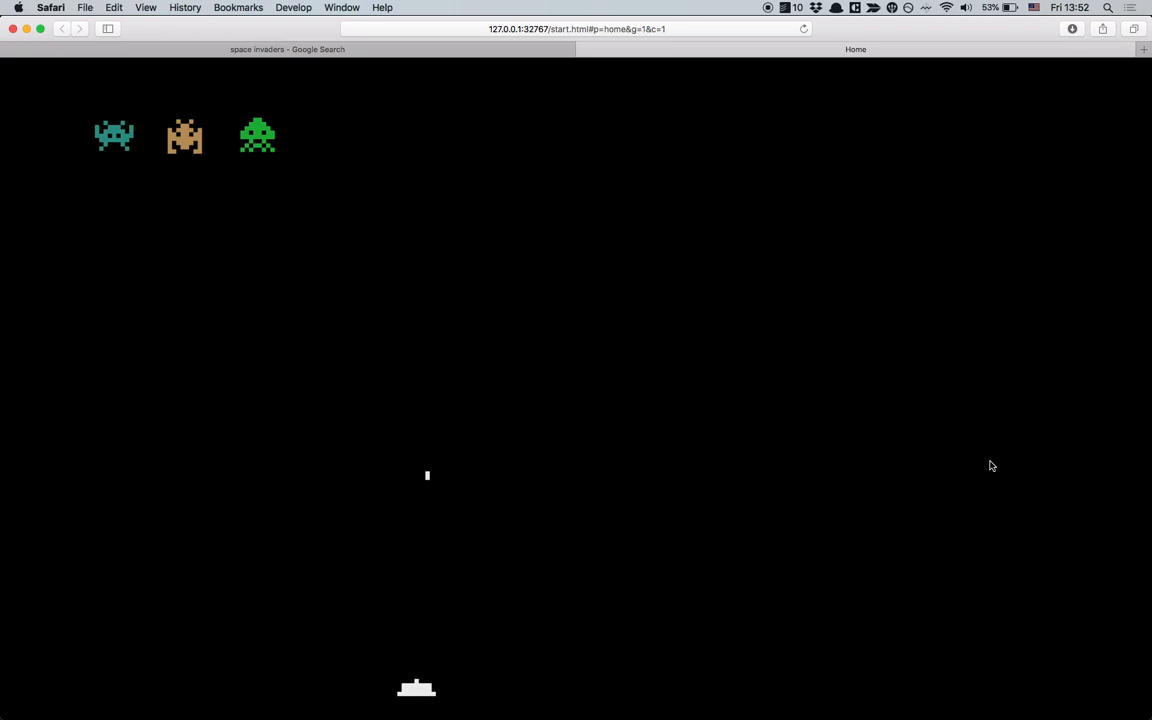
{"action": "left_click_drag", "start_coordinate": [1149, 416], "coordinate": [1003, 399]}
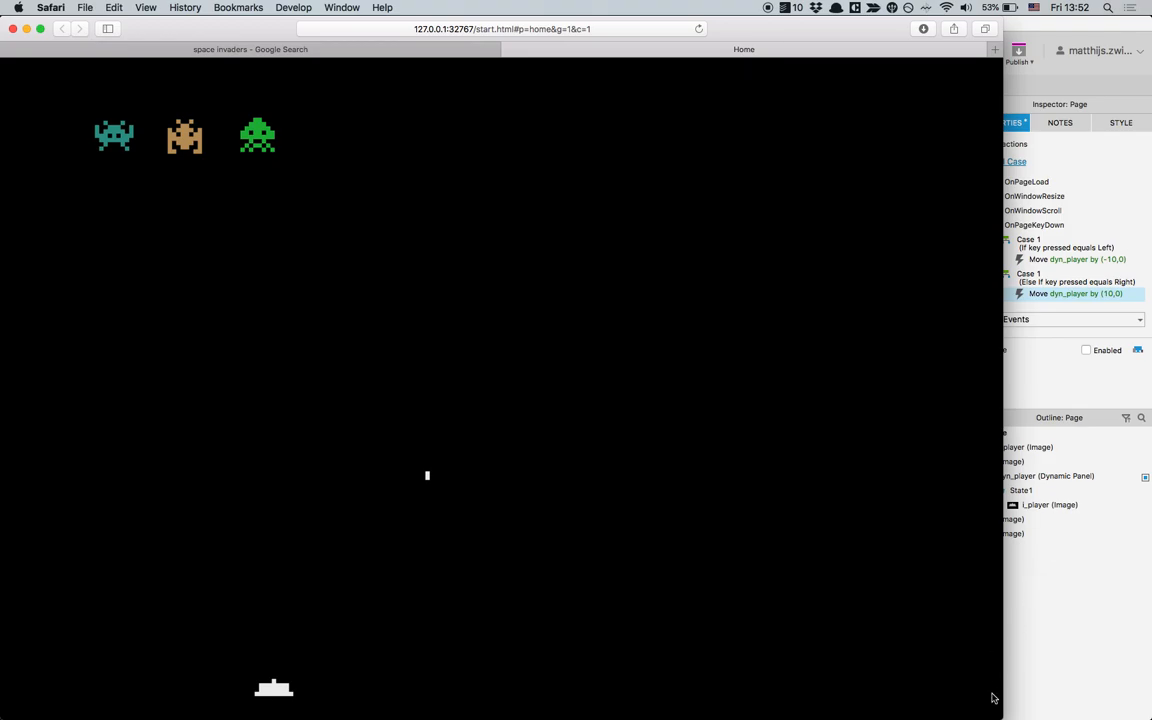
{"action": "left_click_drag", "start_coordinate": [1003, 707], "coordinate": [1020, 527]}
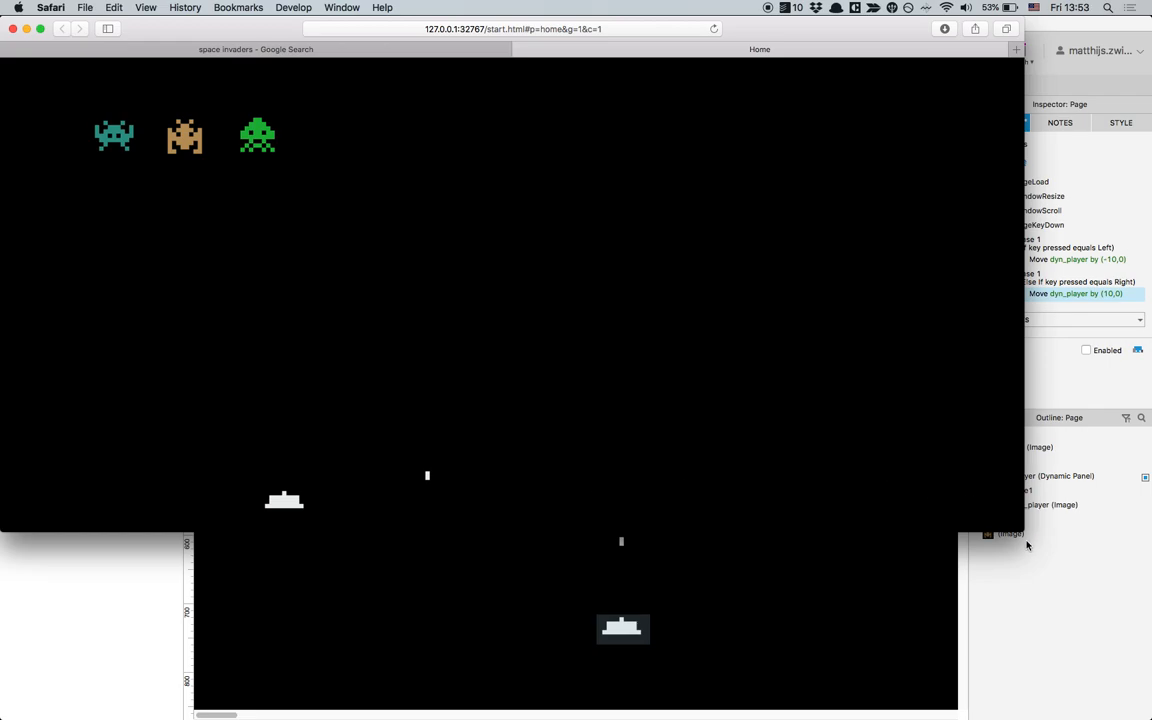
{"action": "left_click_drag", "start_coordinate": [1018, 530], "coordinate": [1095, 710]}
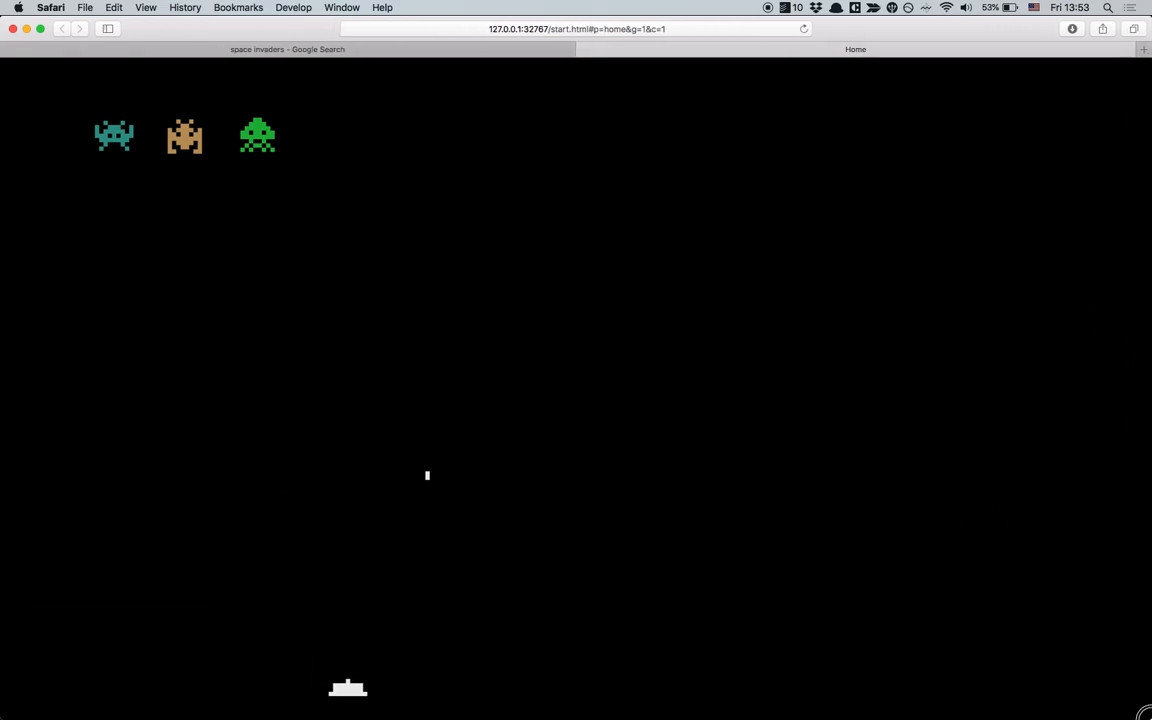
Test moving the cannon right and left in the enlarged preview, and switch back to Axure RP
{"action": "key", "text": "Right"}
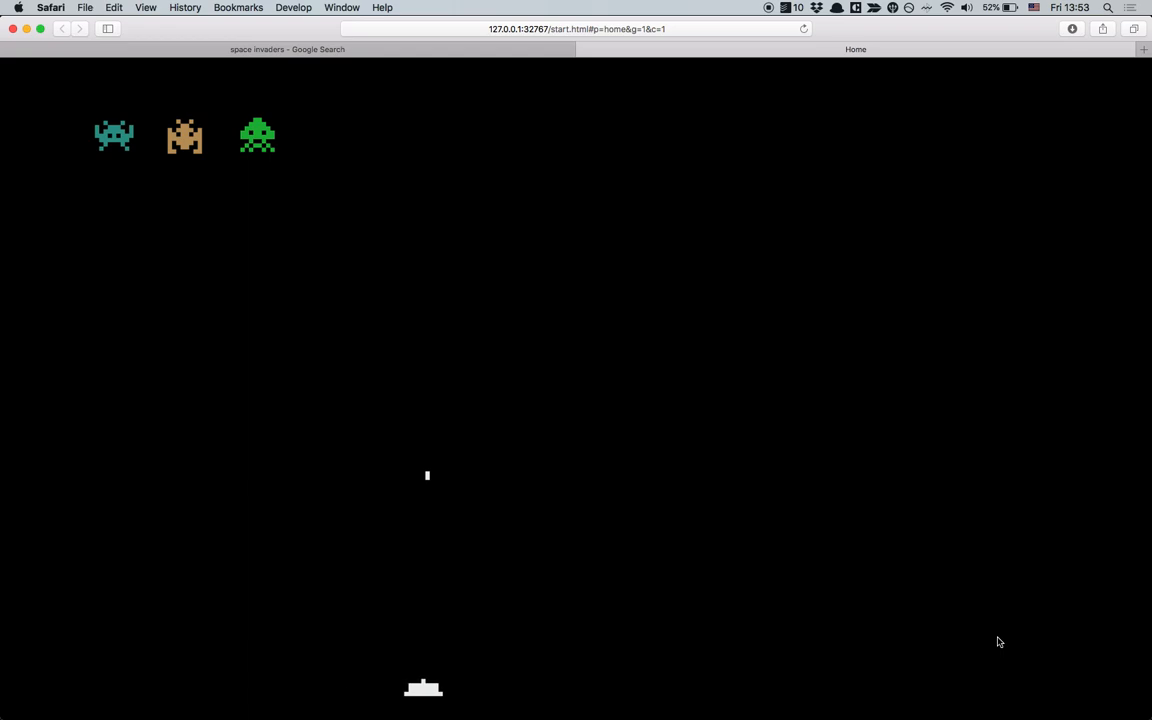
{"action": "key", "text": "Left"}
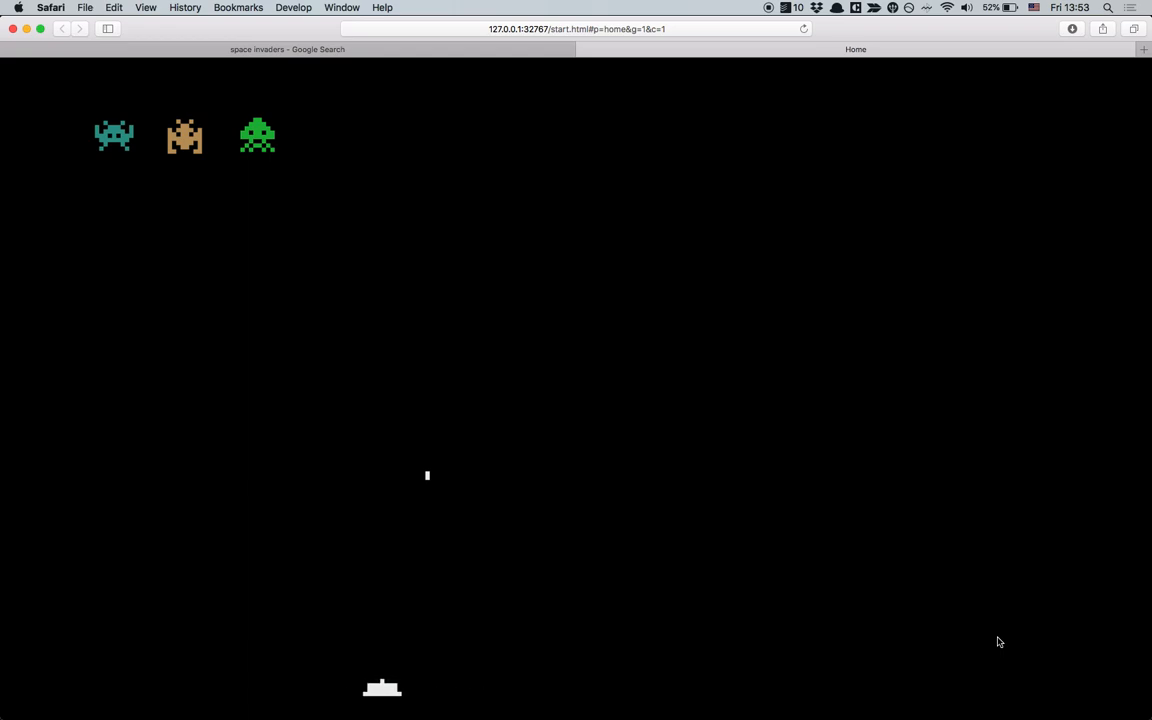
{"action": "key", "text": "Left"}
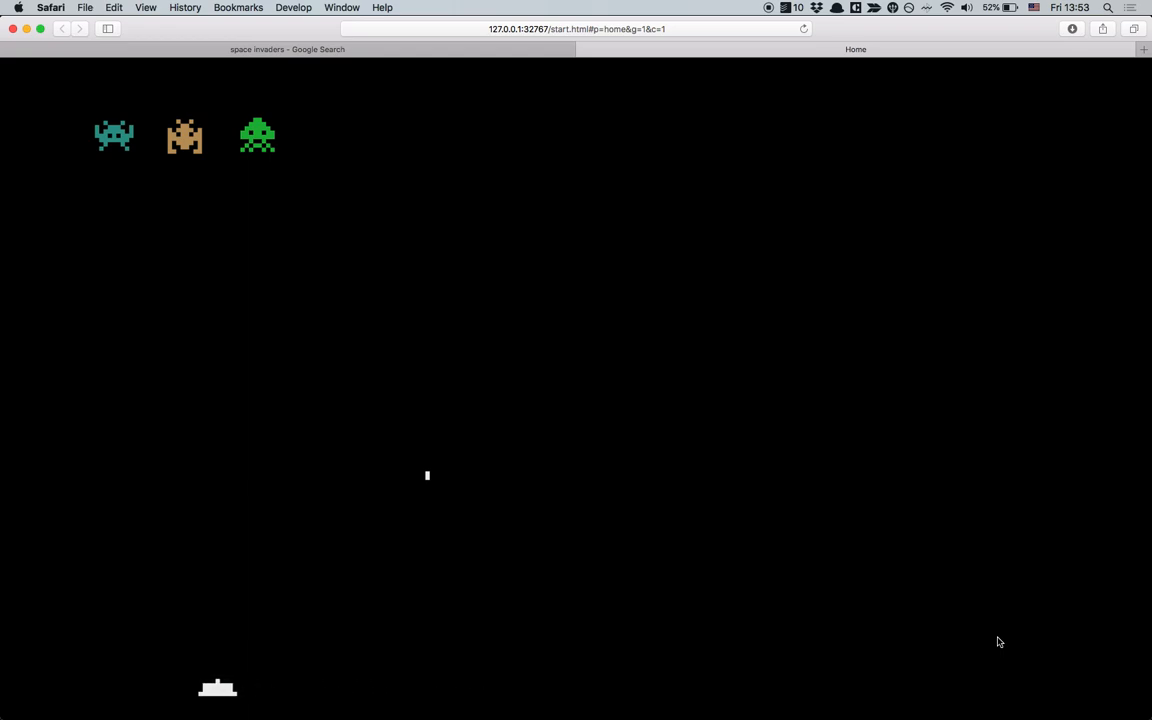
{"action": "key", "text": "Right"}
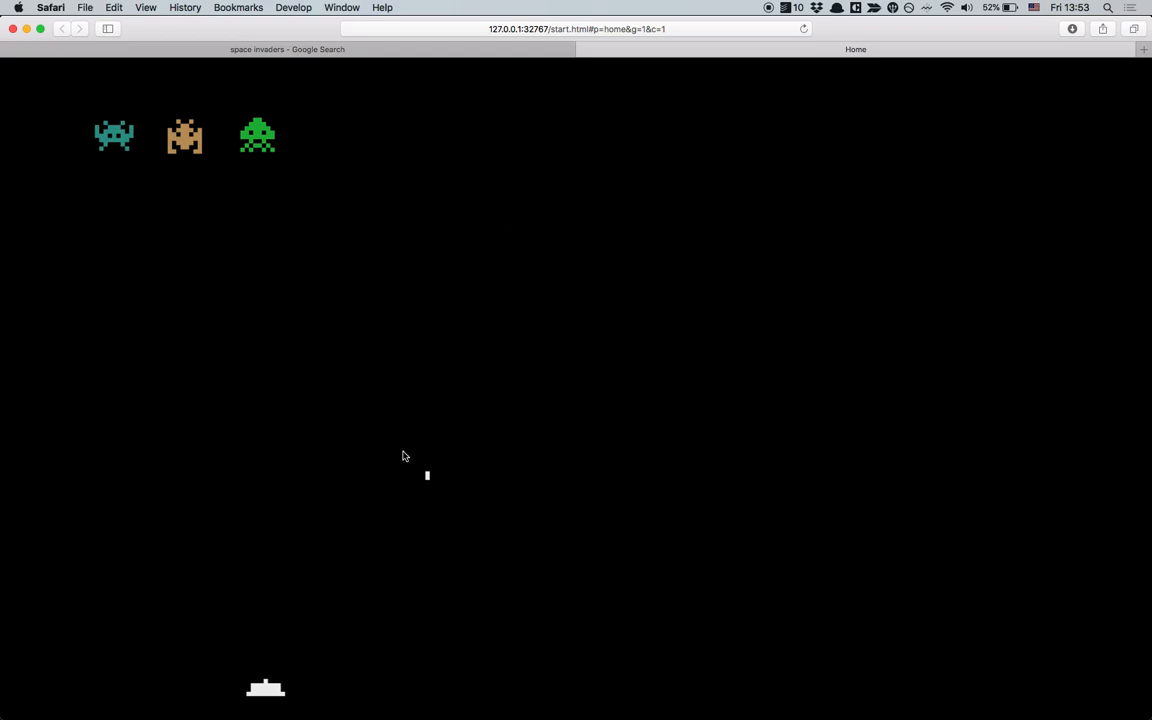
{"action": "key", "text": "super+Tab"}
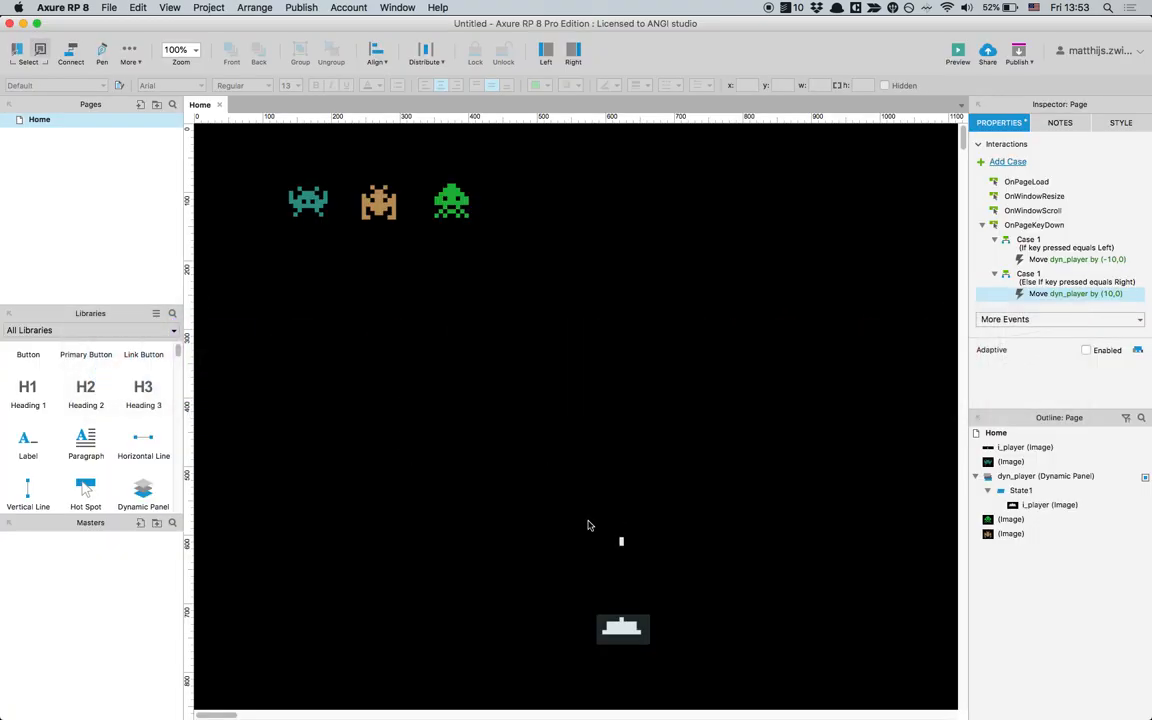
Move the bullet image away from above the cannon to about x 840, y 393
{"action": "left_click", "coordinate": [621, 541]}
{"action": "left_click_drag", "start_coordinate": [623, 541], "coordinate": [795, 403]}
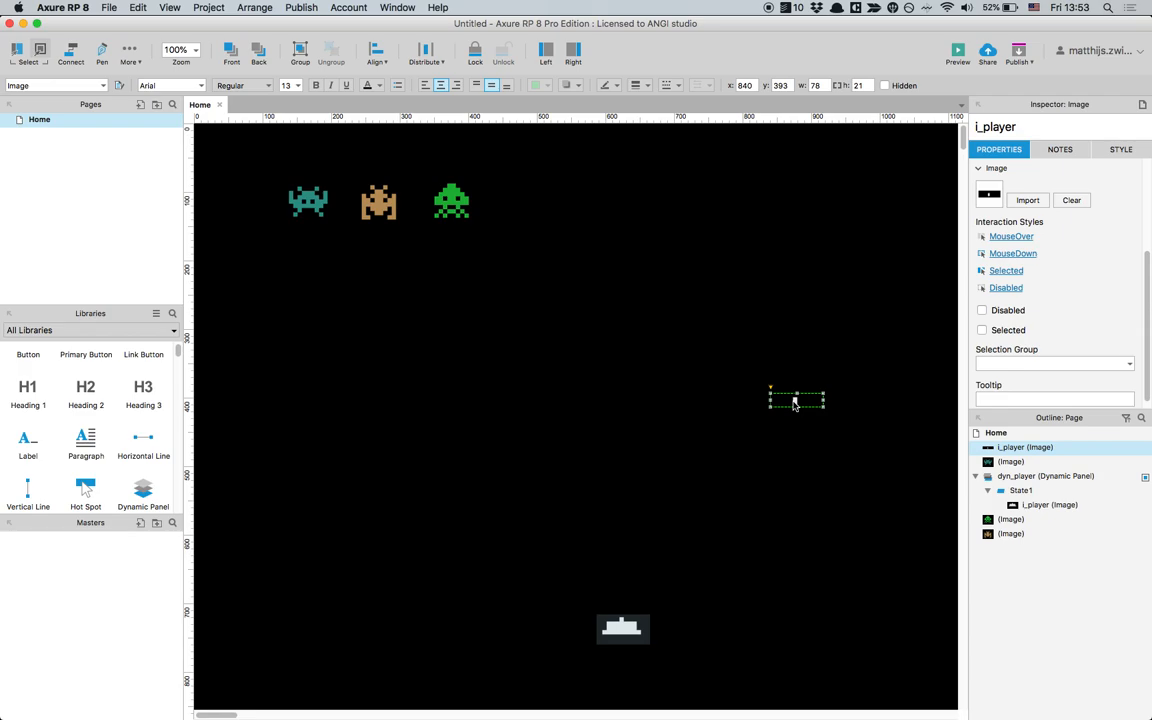
{"action": "left_click", "coordinate": [817, 307]}
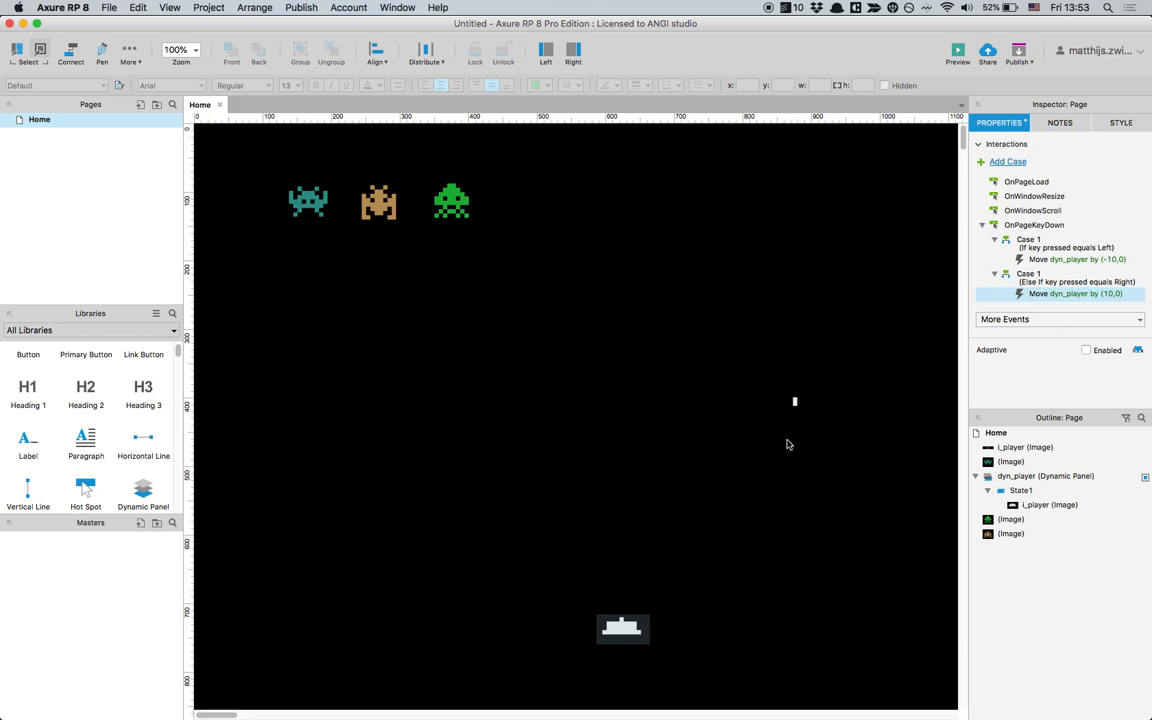
Set the bullet image to hidden in its style settings
{"action": "left_click", "coordinate": [795, 401]}
{"action": "left_click", "coordinate": [1117, 156]}
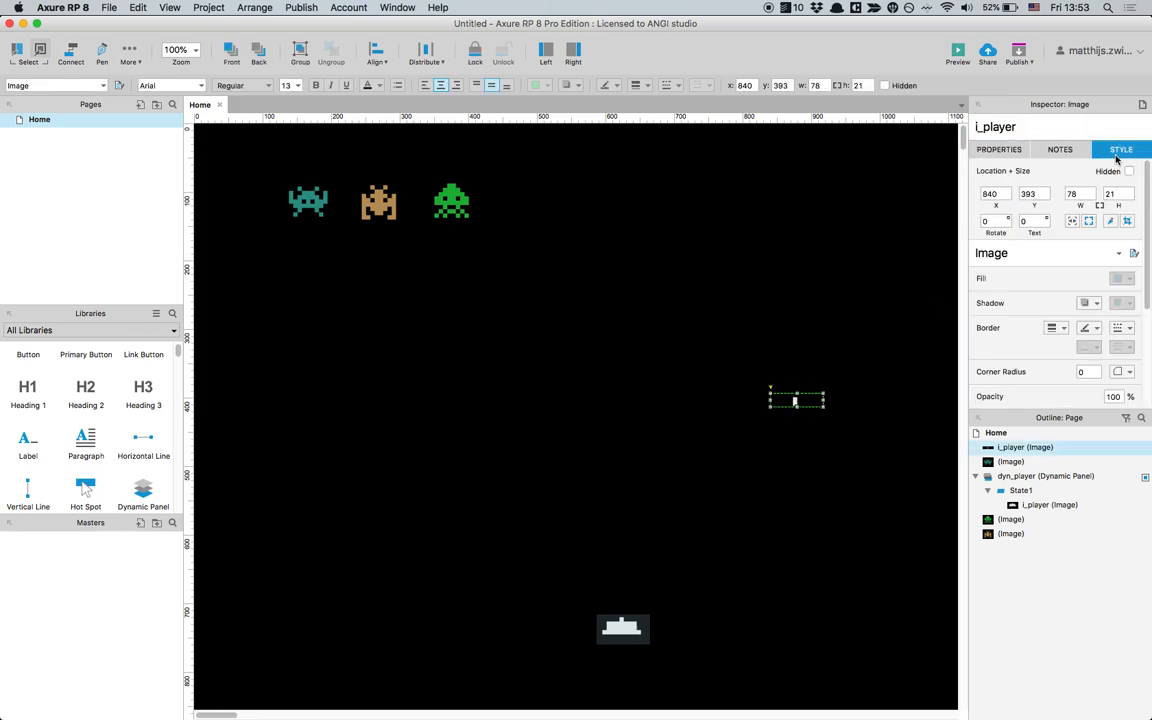
{"action": "left_click", "coordinate": [1130, 172]}
{"action": "left_click", "coordinate": [792, 321]}
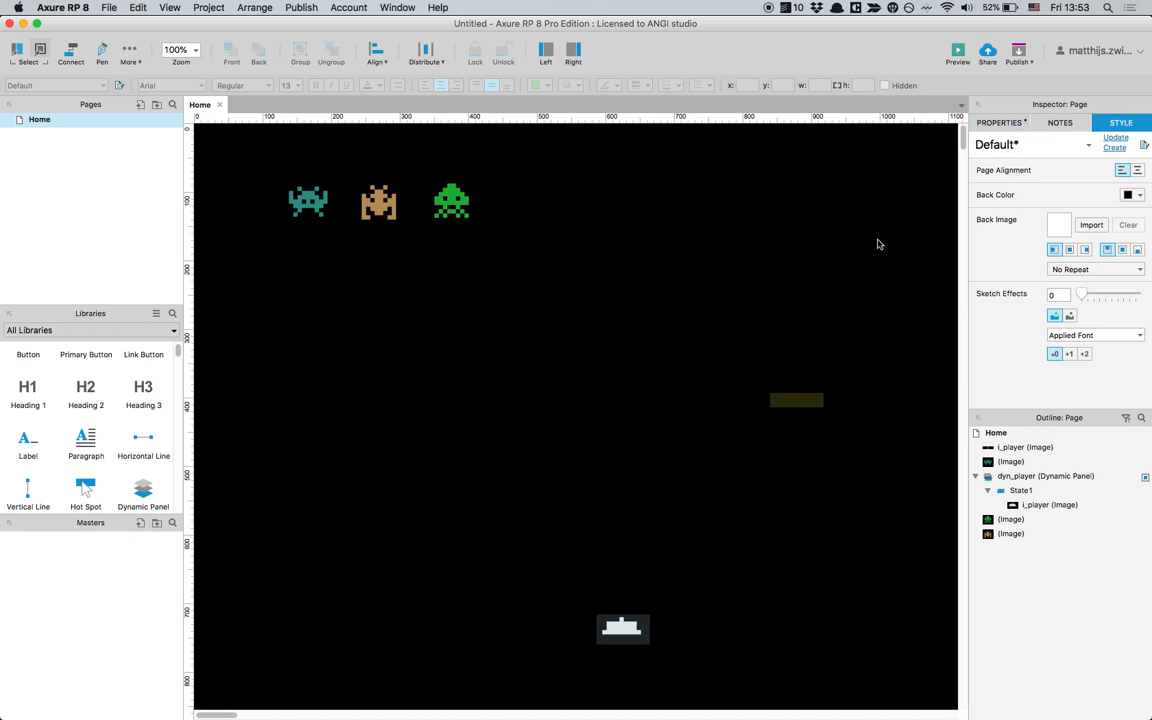
Add a case named "Moving the bullet" to the page's OnPageContextMenu event
{"action": "left_click", "coordinate": [1013, 125]}
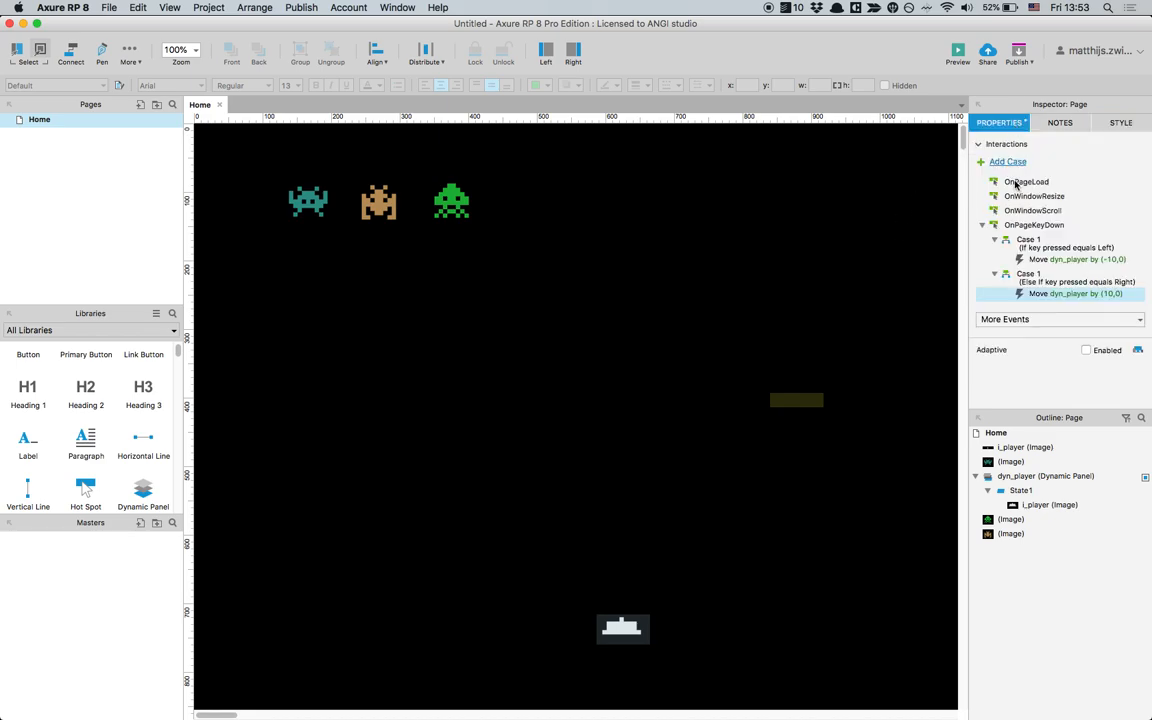
{"action": "left_click", "coordinate": [1022, 322]}
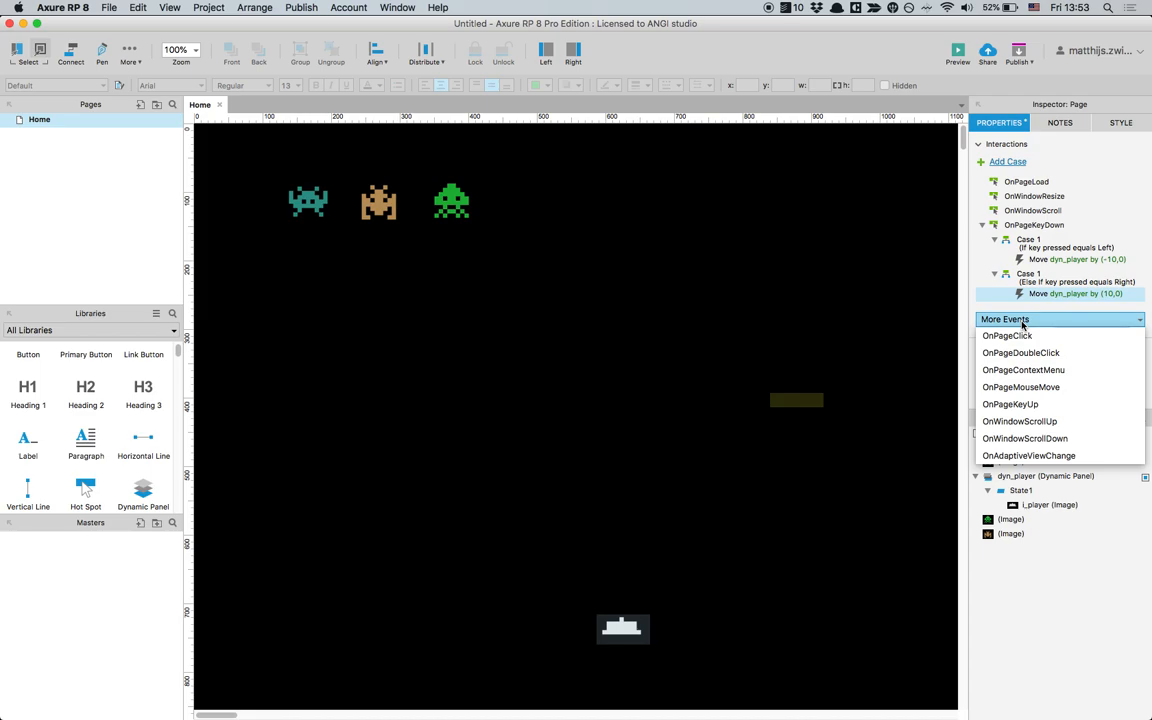
{"action": "left_click", "coordinate": [1035, 371]}
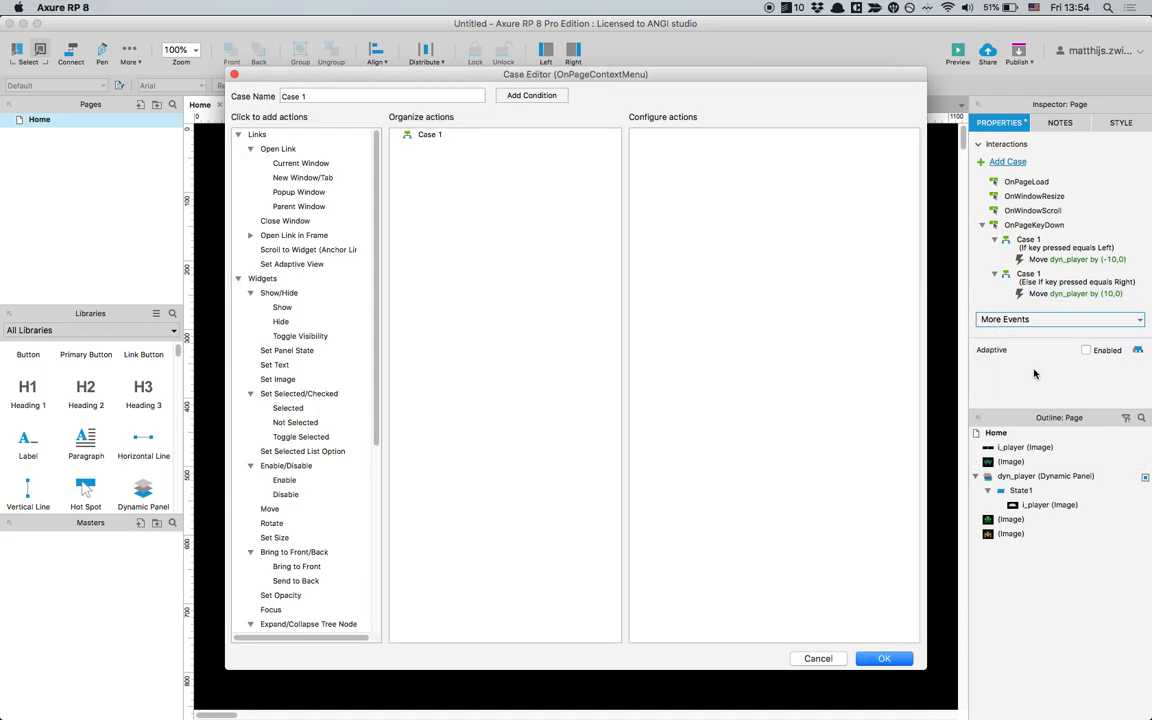
{"action": "left_click", "coordinate": [431, 97]}
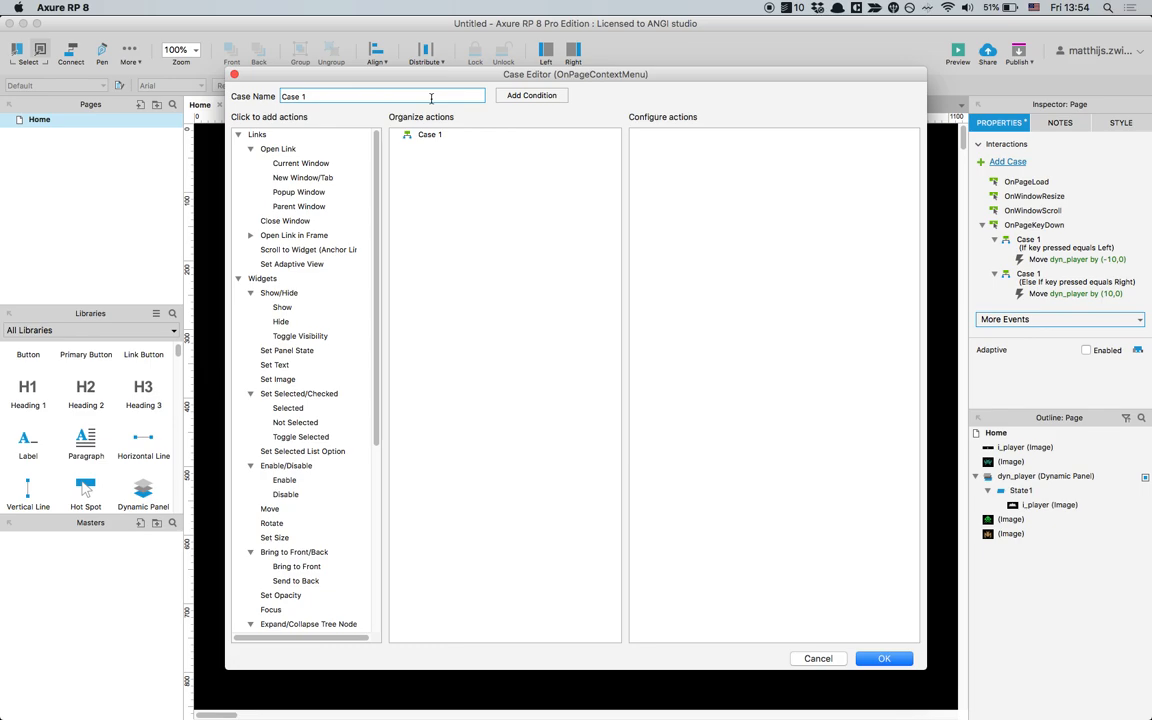
{"action": "key", "text": "super+a"}
{"action": "type", "text": "Moving the bullet"}
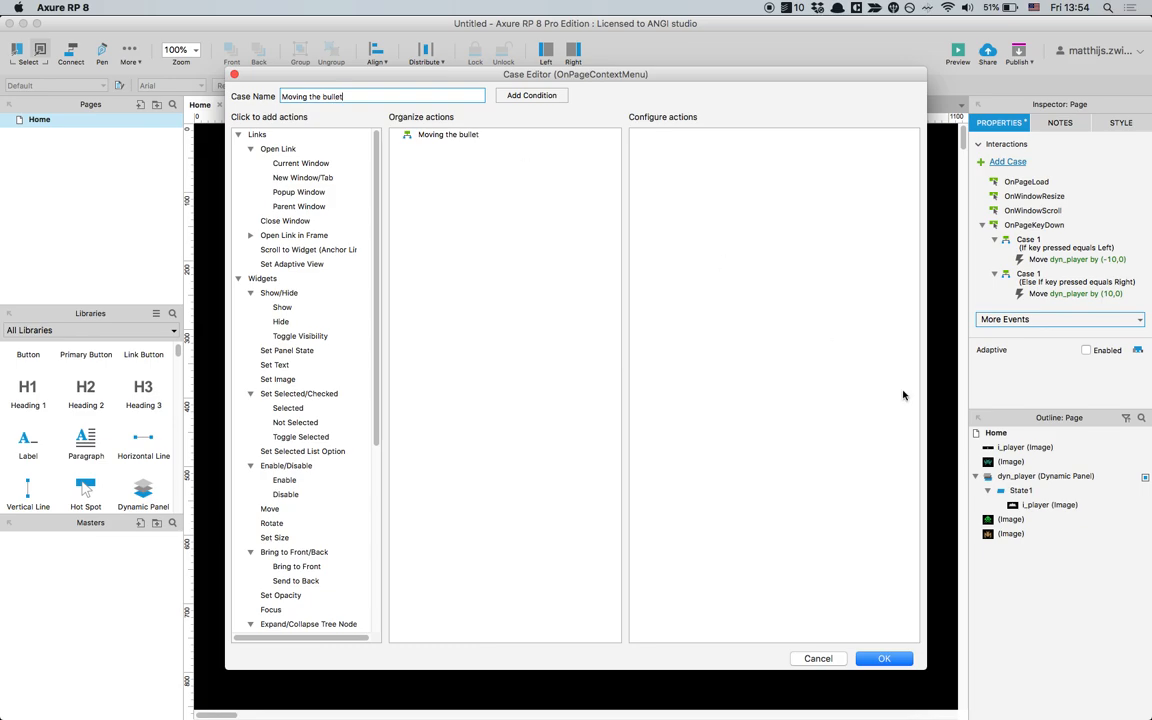
{"action": "left_click", "coordinate": [884, 658]}
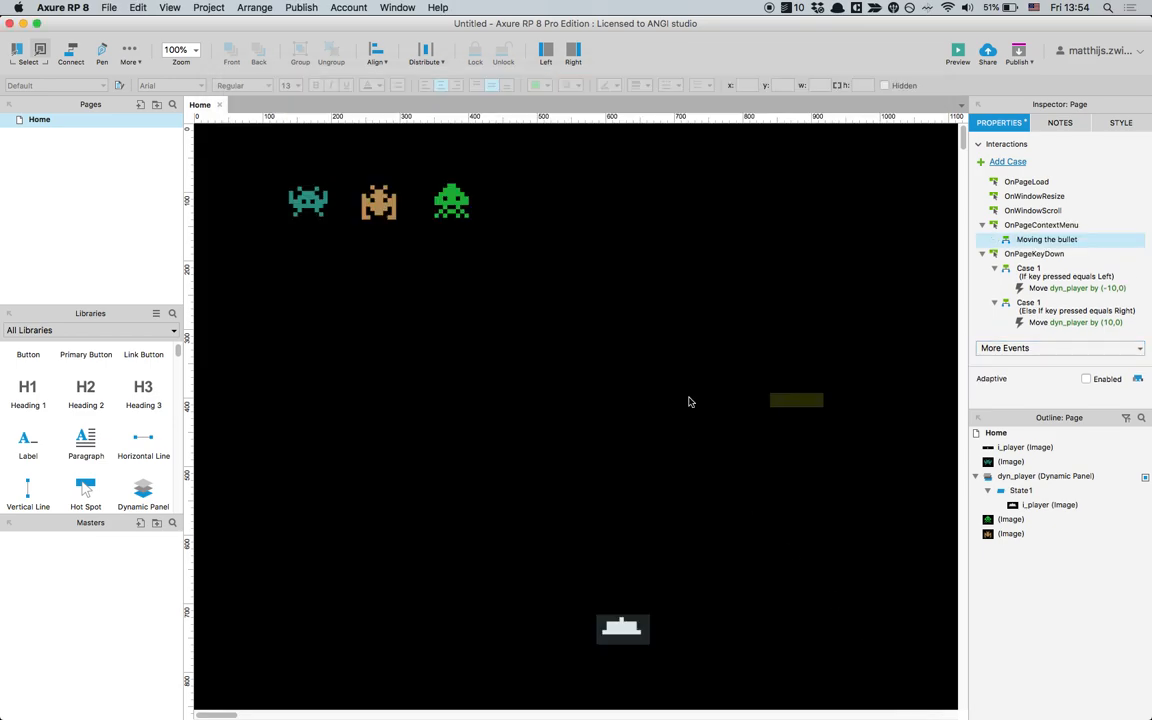
Rename the hidden bullet image as i_bullet
{"action": "left_click", "coordinate": [792, 401]}
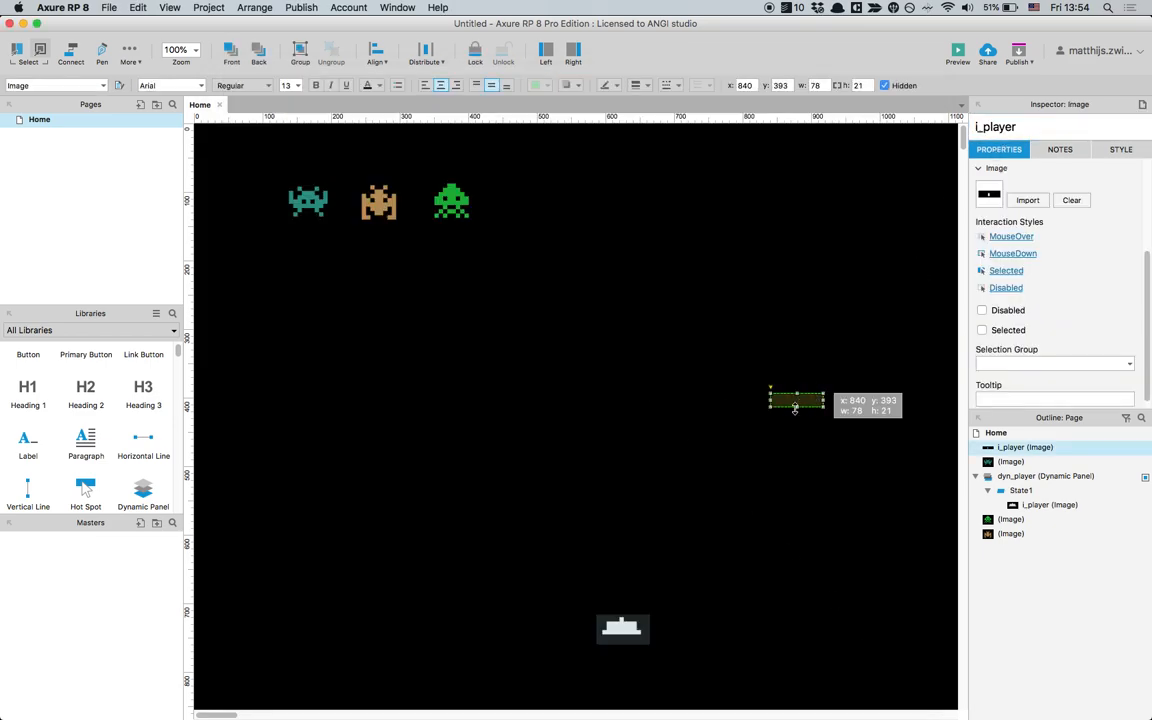
{"action": "double_click", "coordinate": [996, 127]}
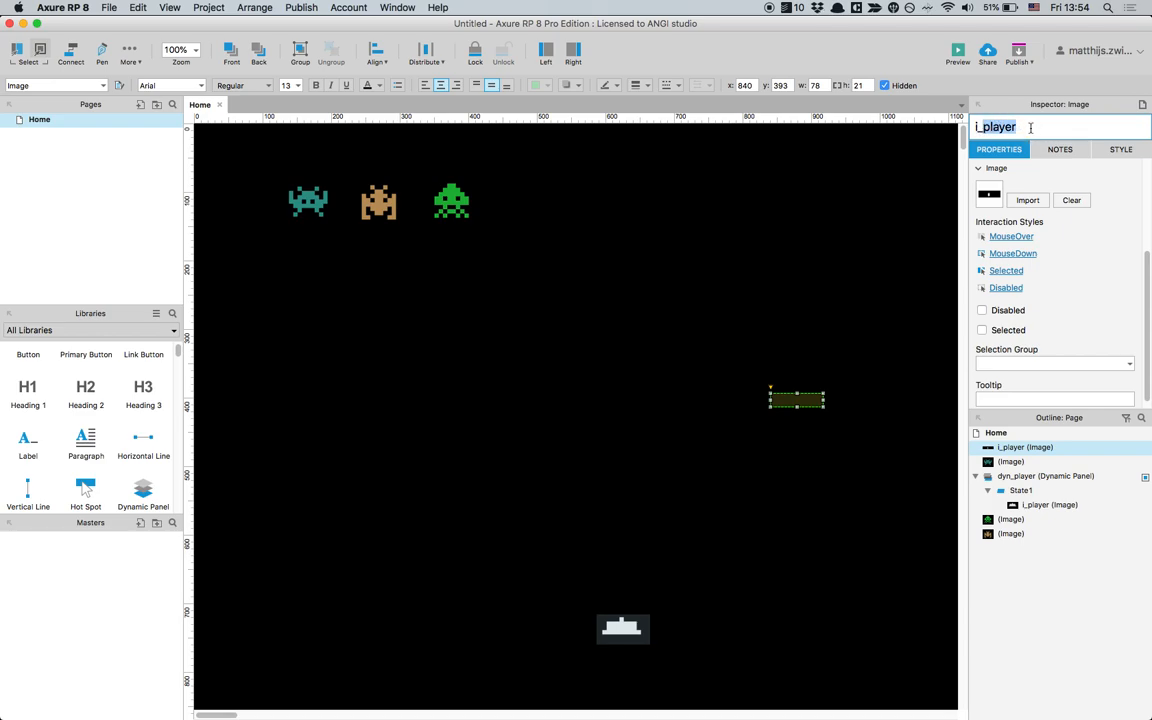
{"action": "type", "text": "i_bullet"}
{"action": "left_click", "coordinate": [852, 341]}
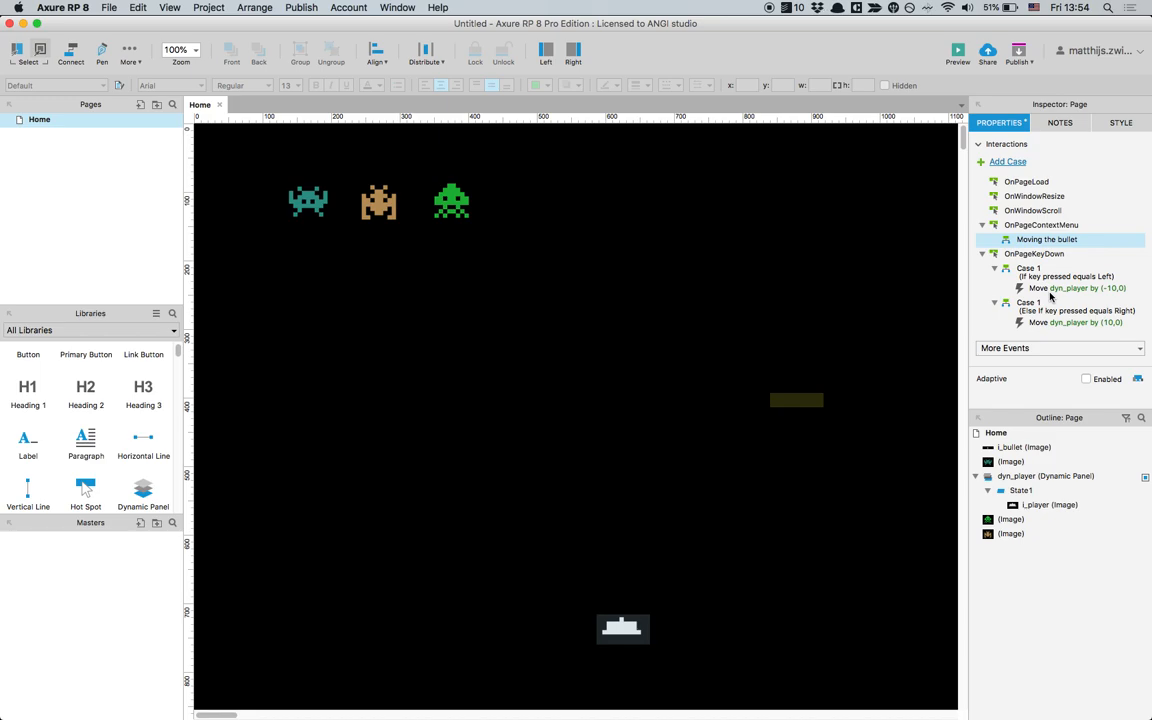
Add a Move action to the "Moving the bullet" case that shifts i_bullet by y -10
{"action": "double_click", "coordinate": [1036, 241]}
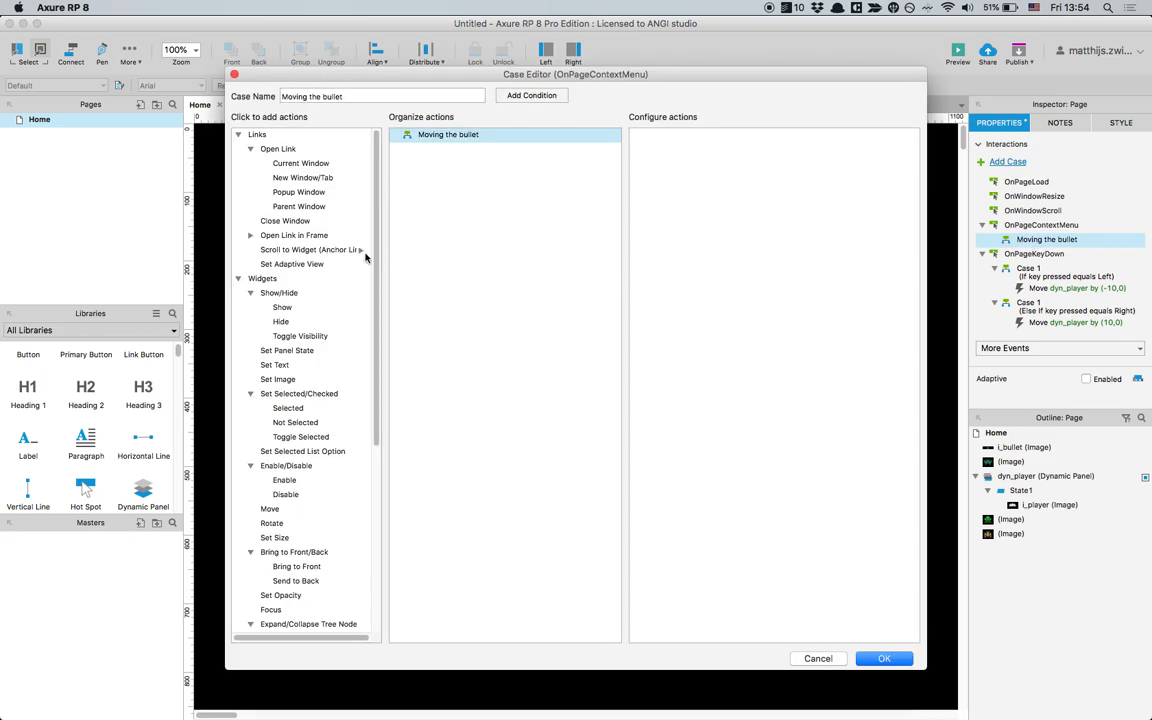
{"action": "scroll", "coordinate": [272, 460], "scroll_direction": "down", "scroll_amount": 1}
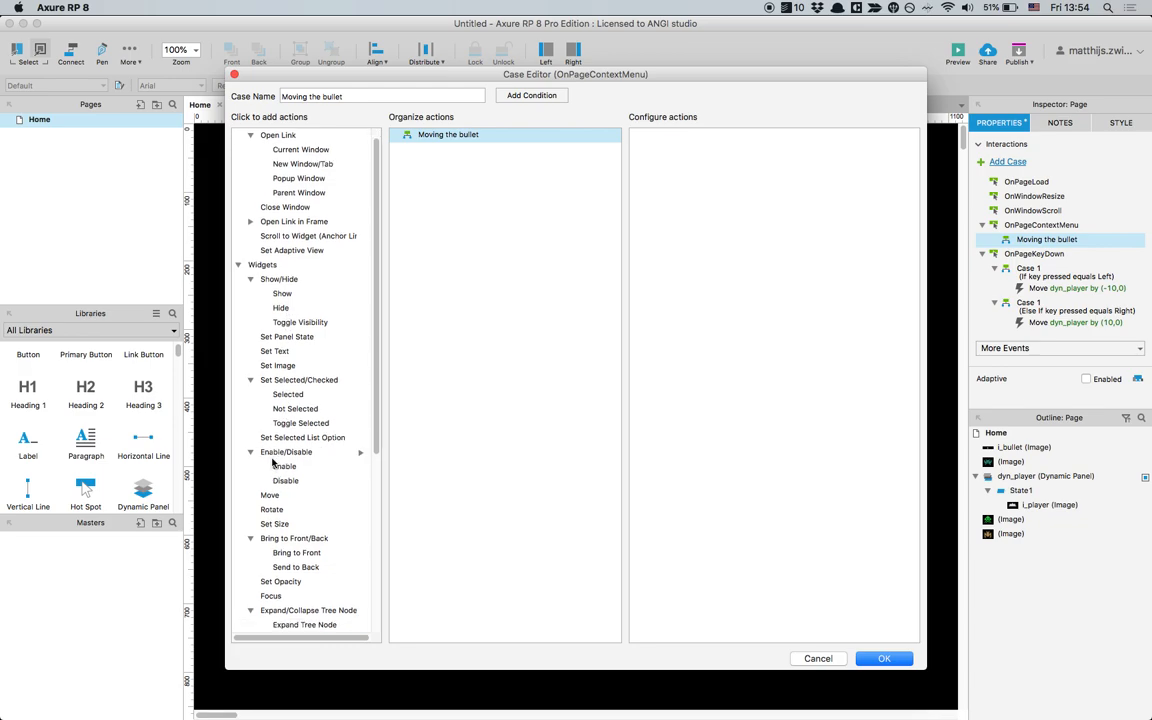
{"action": "scroll", "coordinate": [272, 460], "scroll_direction": "down", "scroll_amount": 3}
{"action": "left_click", "coordinate": [270, 470]}
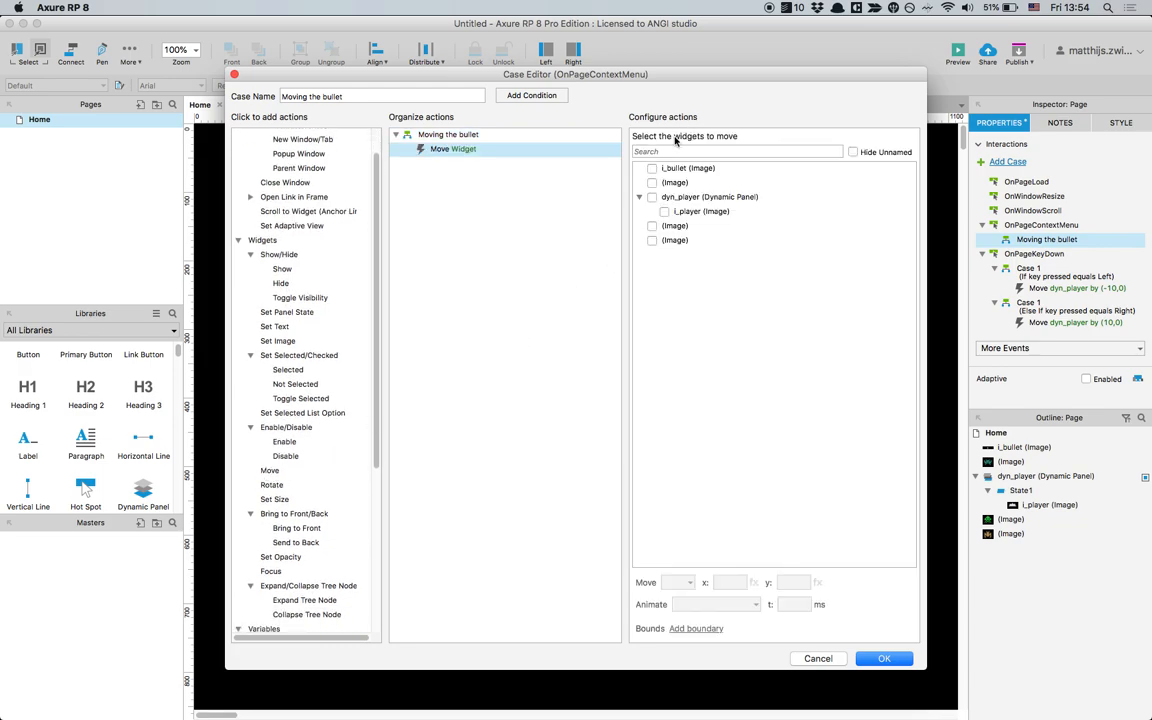
{"action": "left_click", "coordinate": [652, 168]}
{"action": "left_click", "coordinate": [795, 582]}
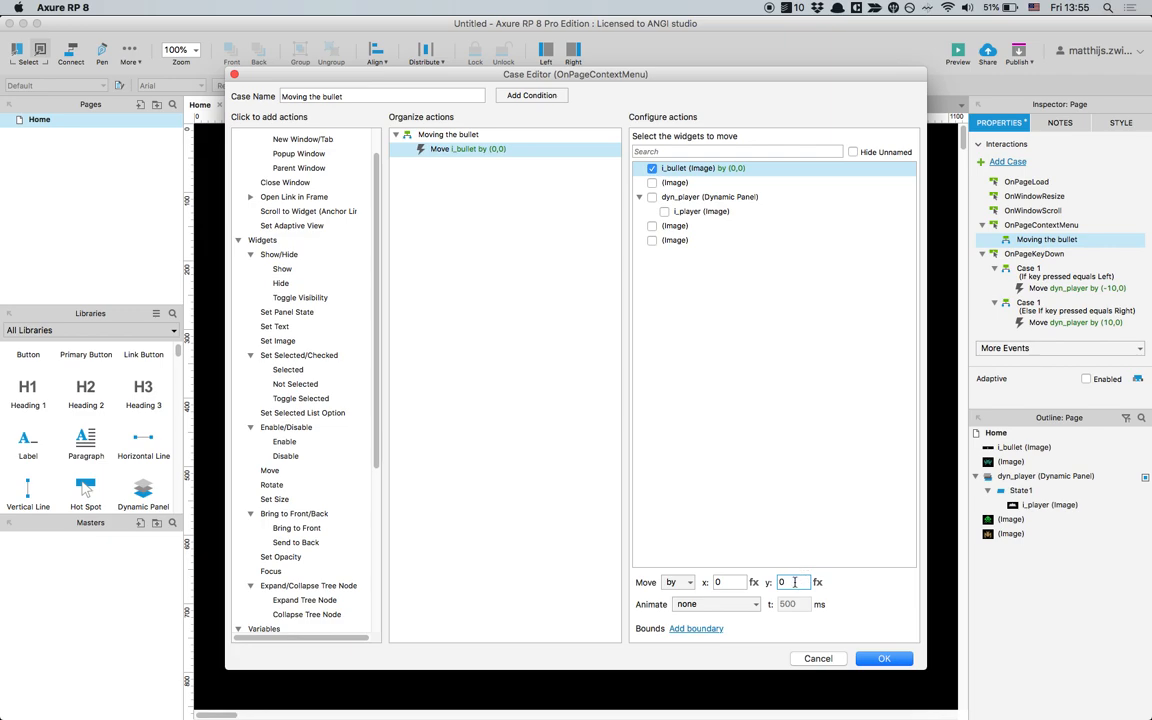
{"action": "key", "text": "BackSpace"}
{"action": "type", "text": "-10"}
{"action": "left_click", "coordinate": [430, 207]}
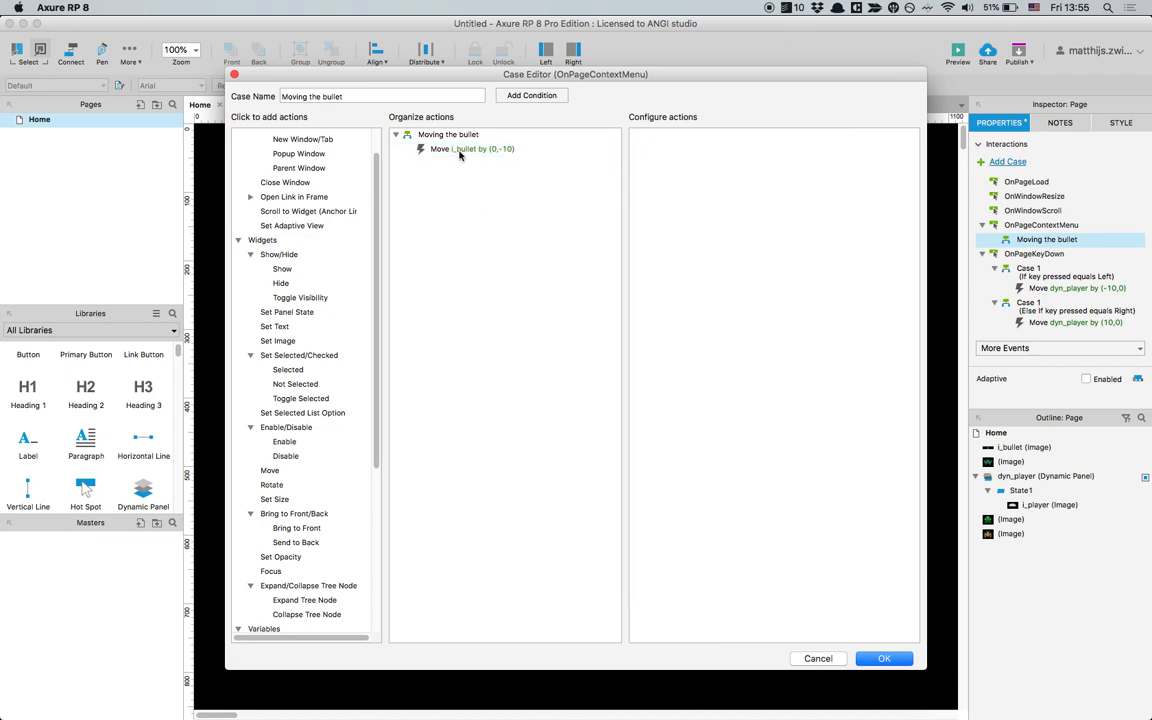
Add a Fire Event action that fires OnPageContextMenu on the page, so the bullet case repeats itself
{"action": "left_click_drag", "start_coordinate": [376, 425], "coordinate": [386, 555]}
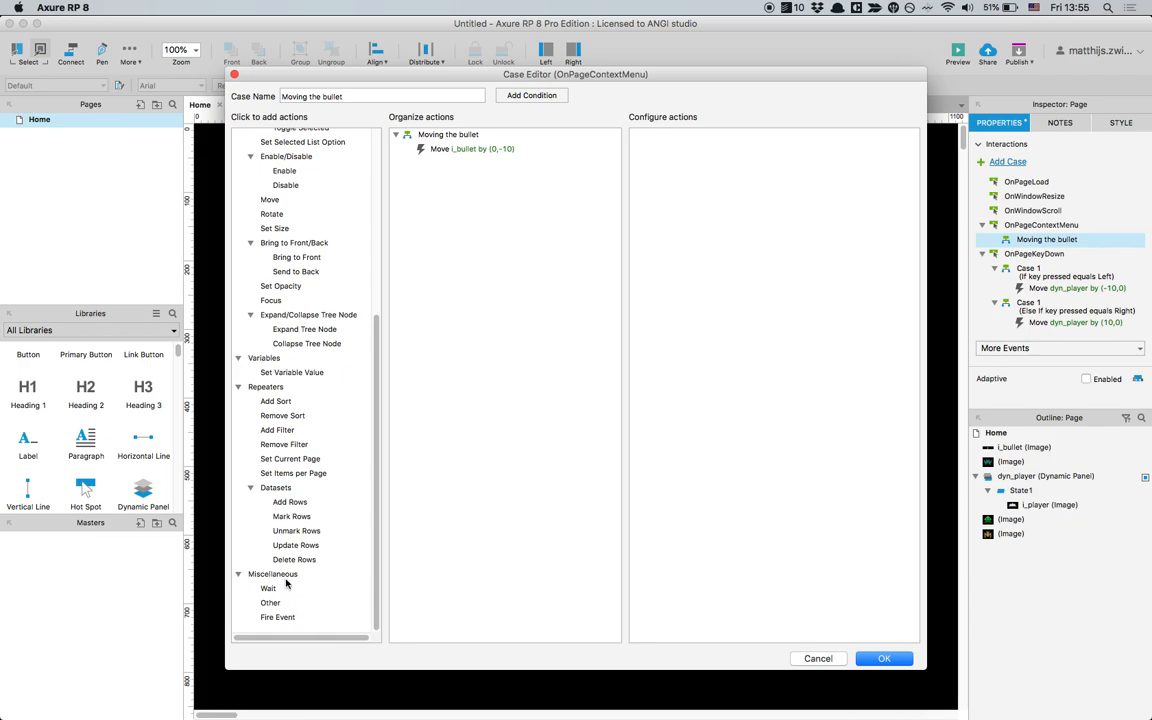
{"action": "left_click", "coordinate": [286, 617]}
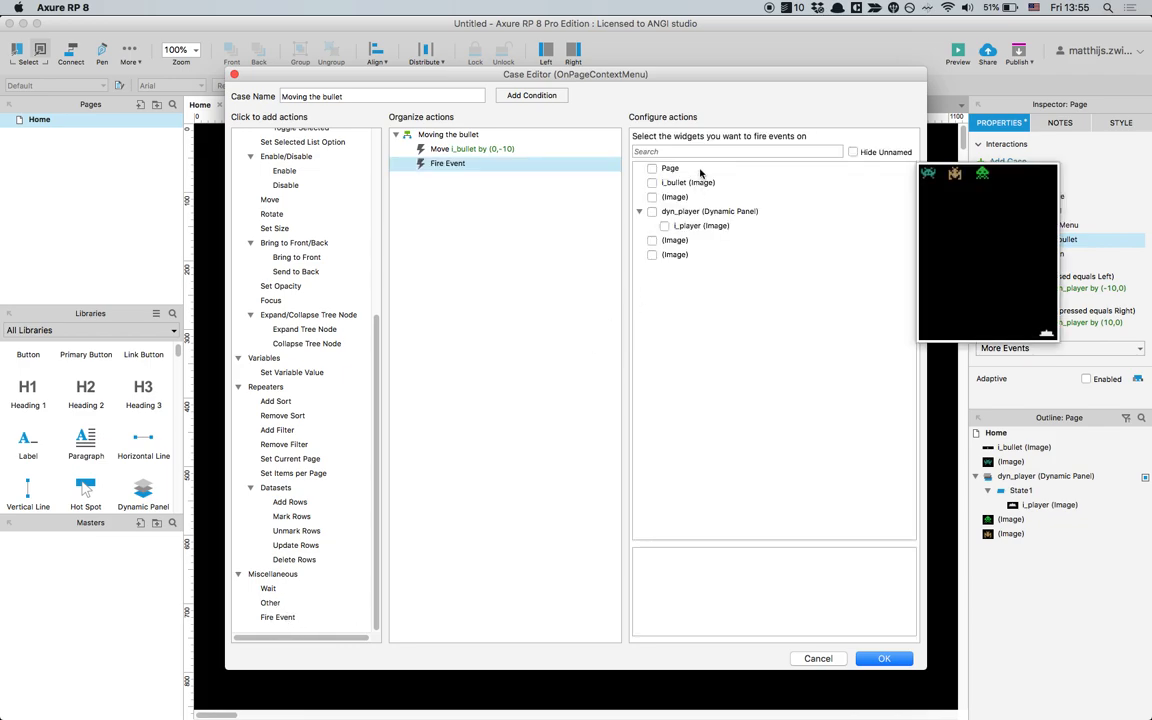
{"action": "left_click", "coordinate": [653, 172]}
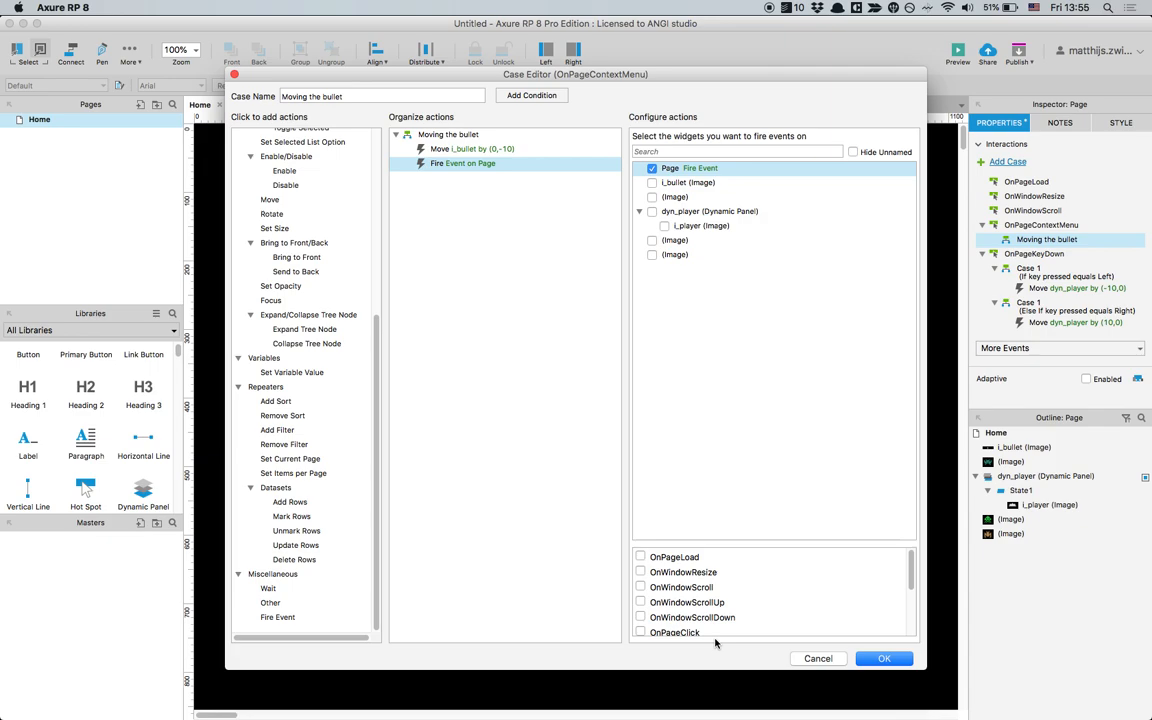
{"action": "scroll", "coordinate": [677, 588], "scroll_direction": "down", "scroll_amount": 4}
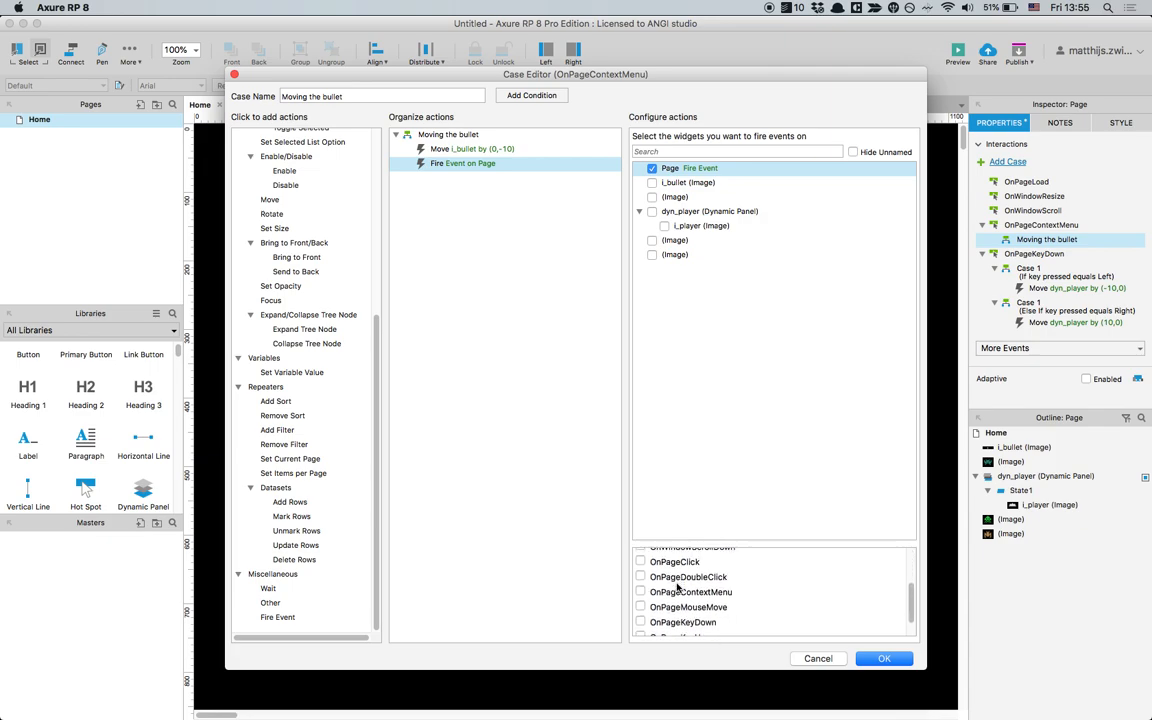
{"action": "left_click", "coordinate": [641, 590]}
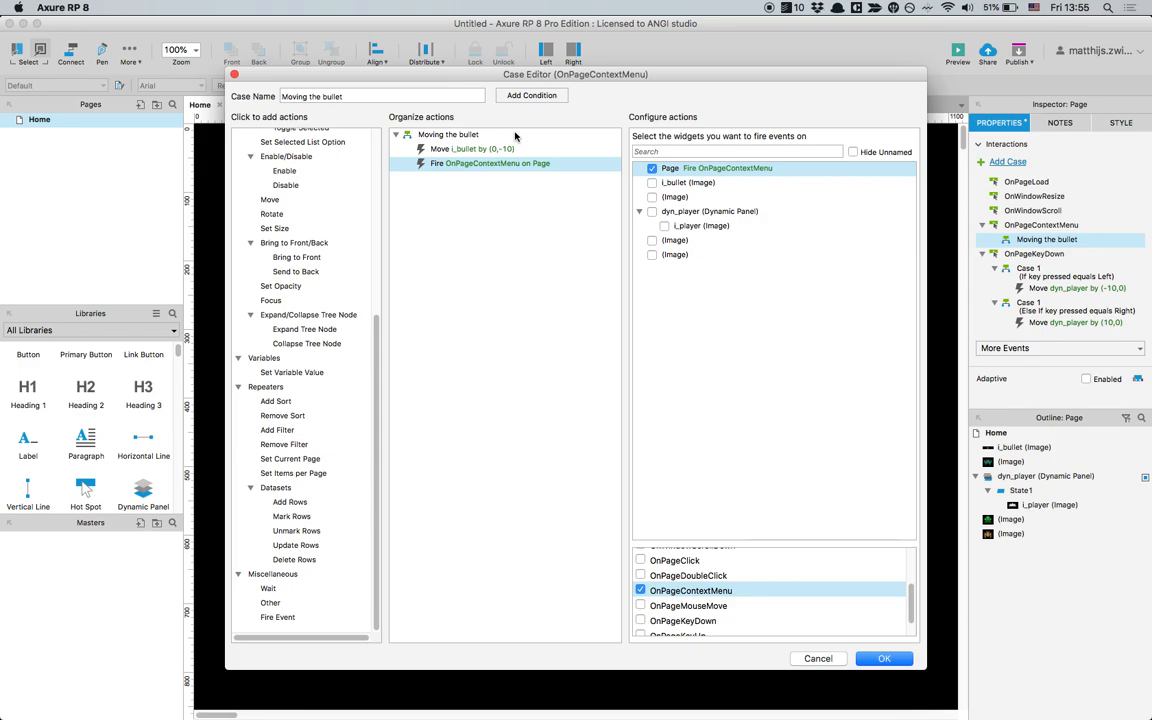
Insert a Wait action of 200 ms between the Move and Fire Event actions of the "Moving the bullet" case
{"action": "left_click", "coordinate": [432, 148]}
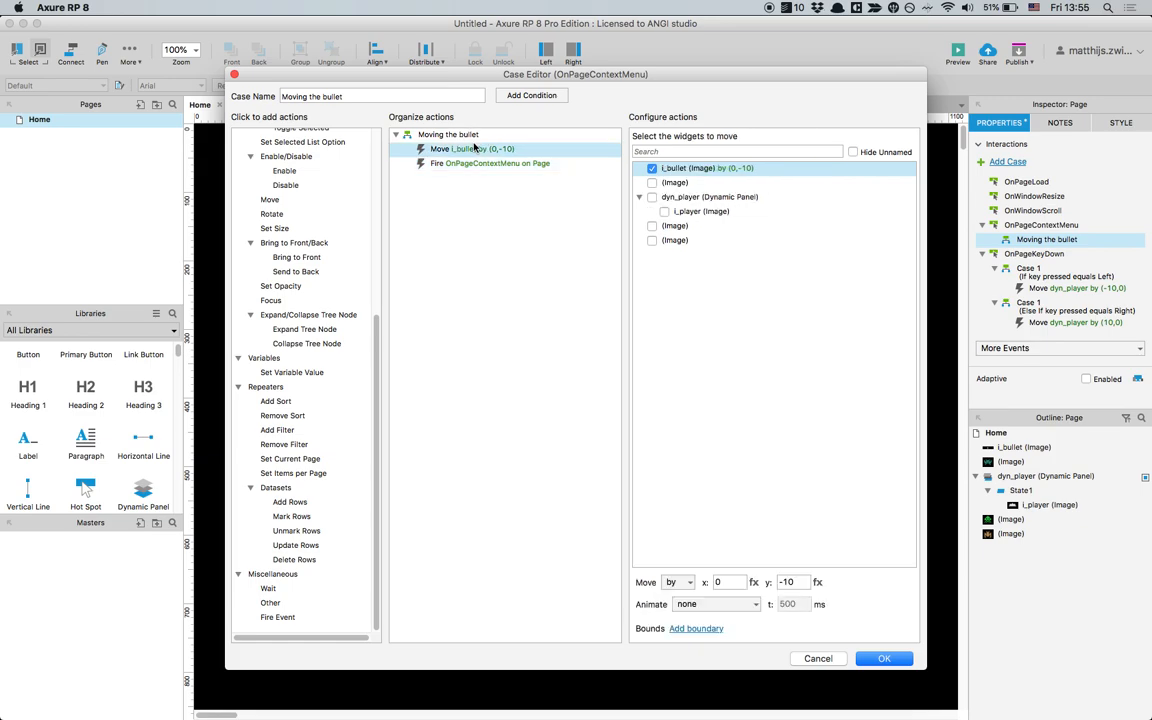
{"action": "left_click", "coordinate": [267, 590]}
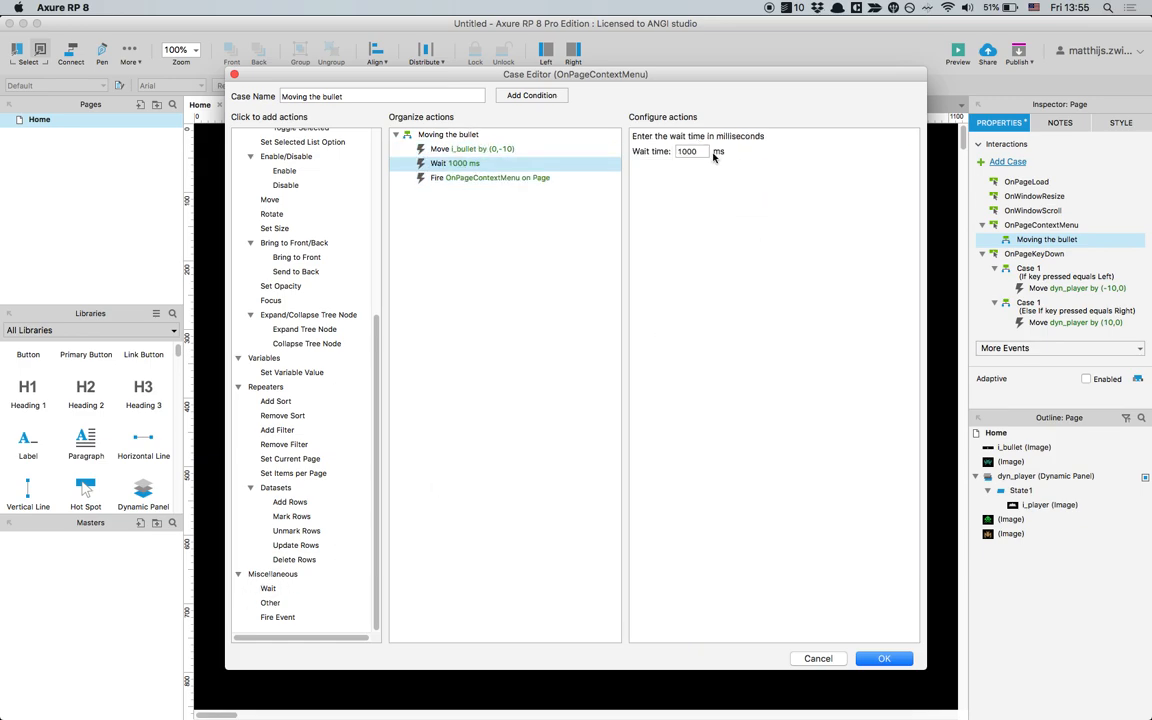
{"action": "double_click", "coordinate": [686, 151]}
{"action": "type", "text": "200"}
{"action": "left_click", "coordinate": [497, 336]}
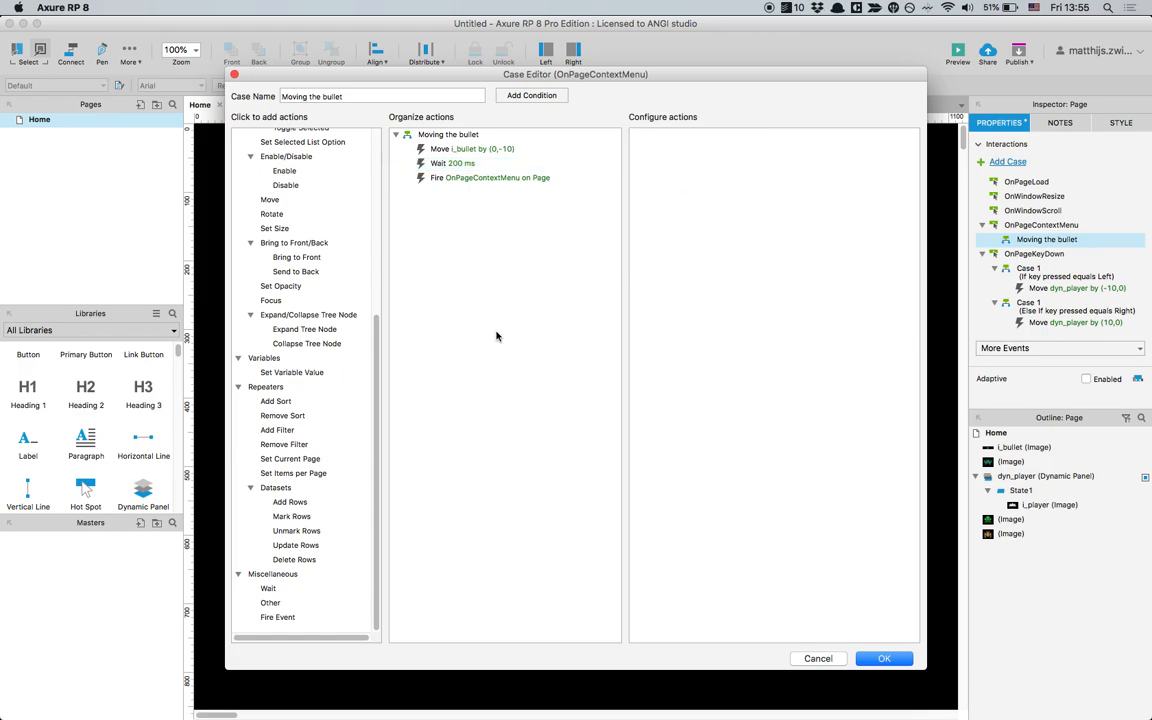
{"action": "left_click", "coordinate": [885, 659]}
Move i_bullet down beside the cannon, to about x 819, y 728, and turn off its Hidden setting
{"action": "left_click_drag", "start_coordinate": [781, 405], "coordinate": [766, 628]}
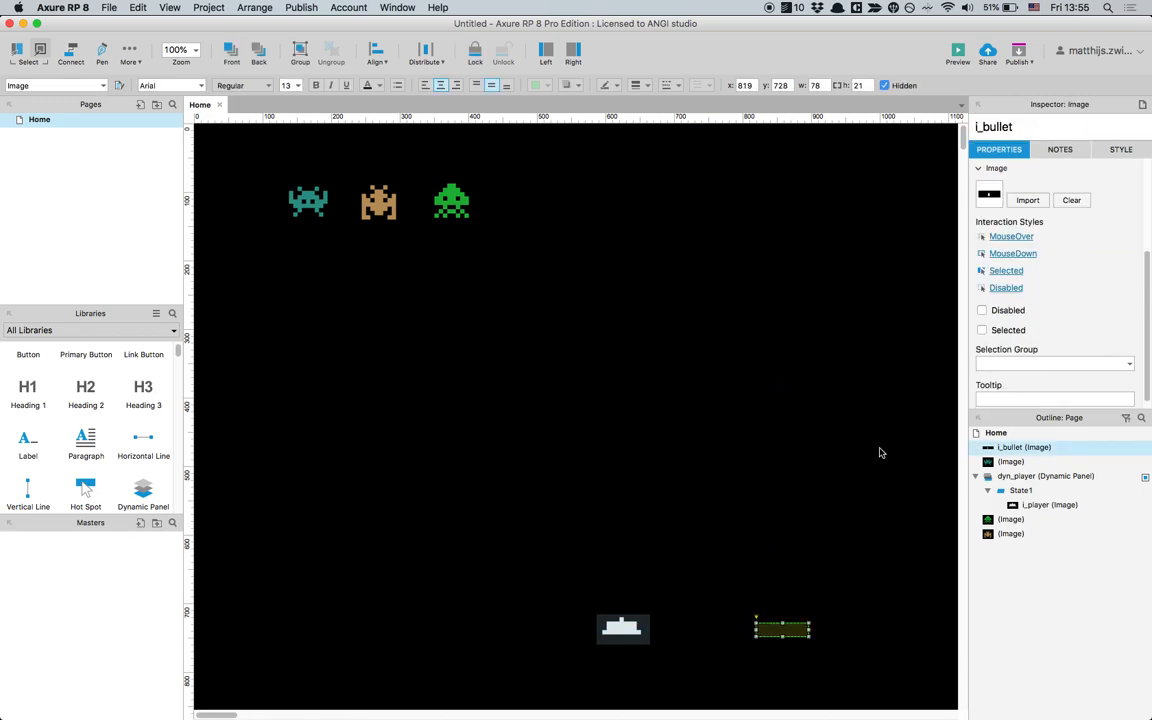
{"action": "left_click", "coordinate": [1115, 148]}
{"action": "left_click", "coordinate": [1130, 171]}
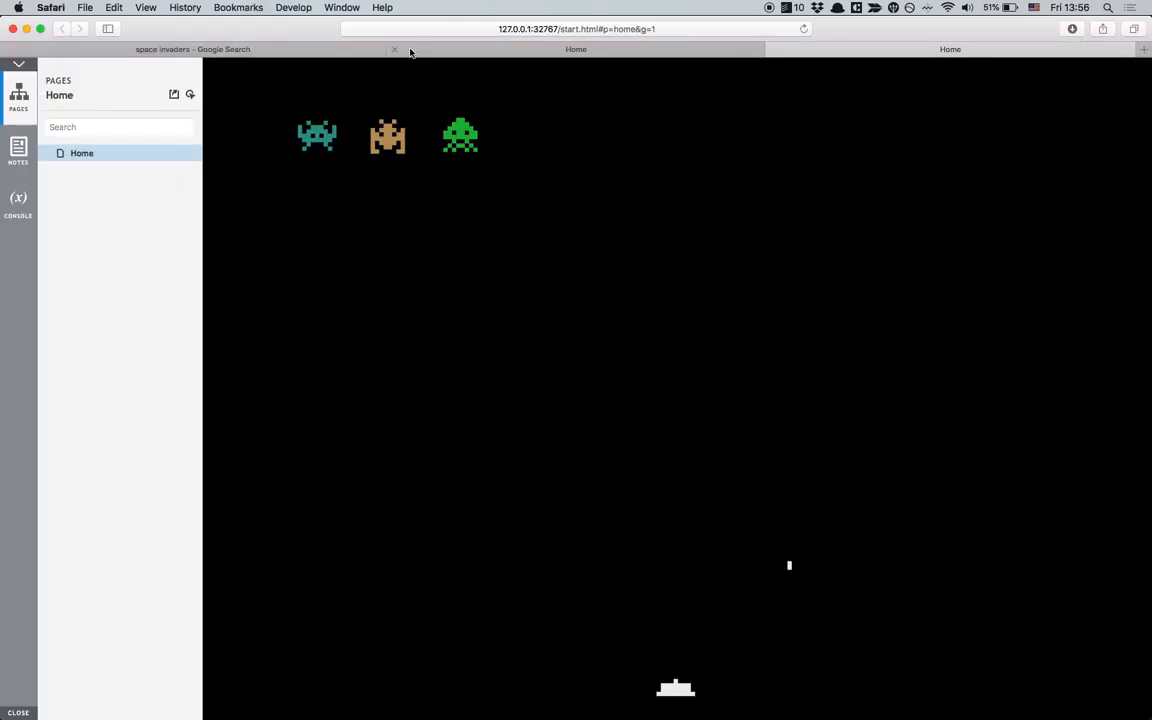
Check the bullet in the browser preview, close the preview tabs, and switch back to Axure
{"action": "left_click", "coordinate": [395, 49]}
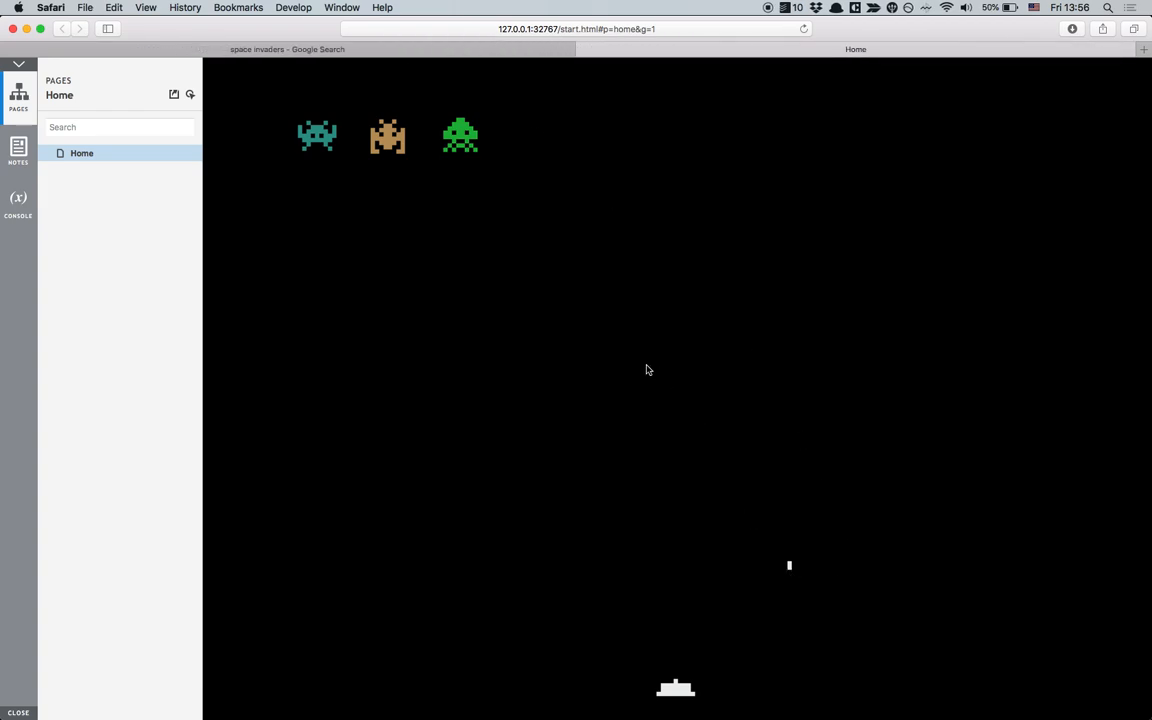
{"action": "key", "text": "super+w"}
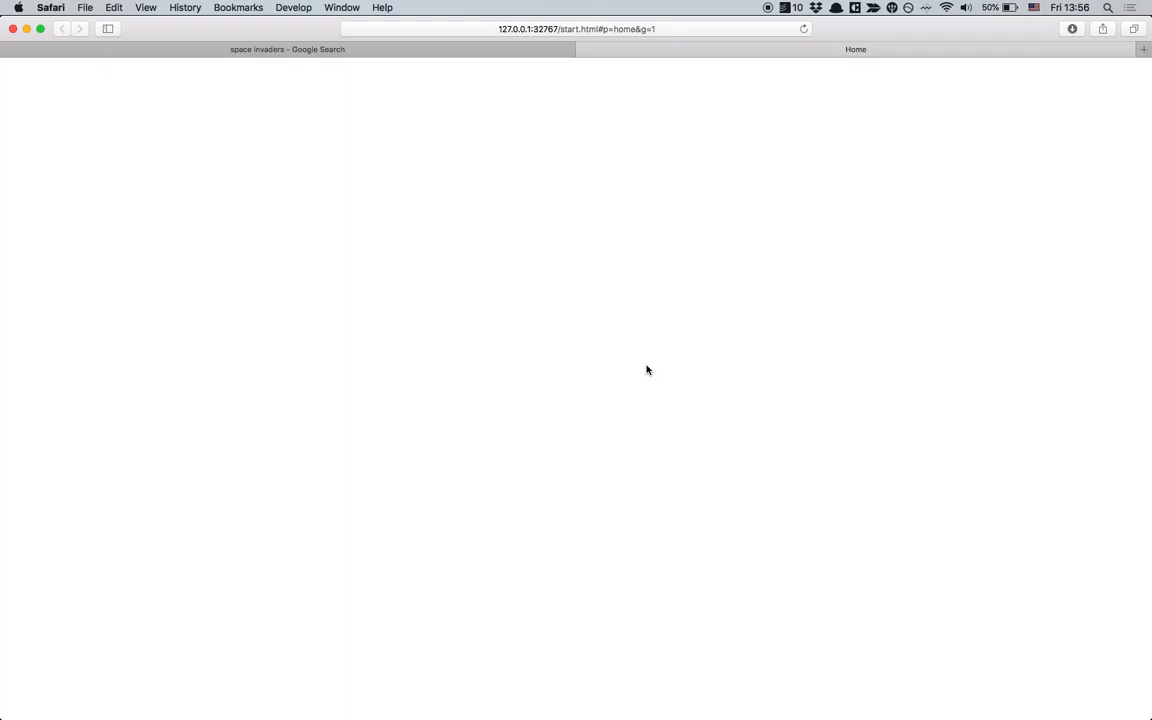
{"action": "key", "text": "super+Tab"}
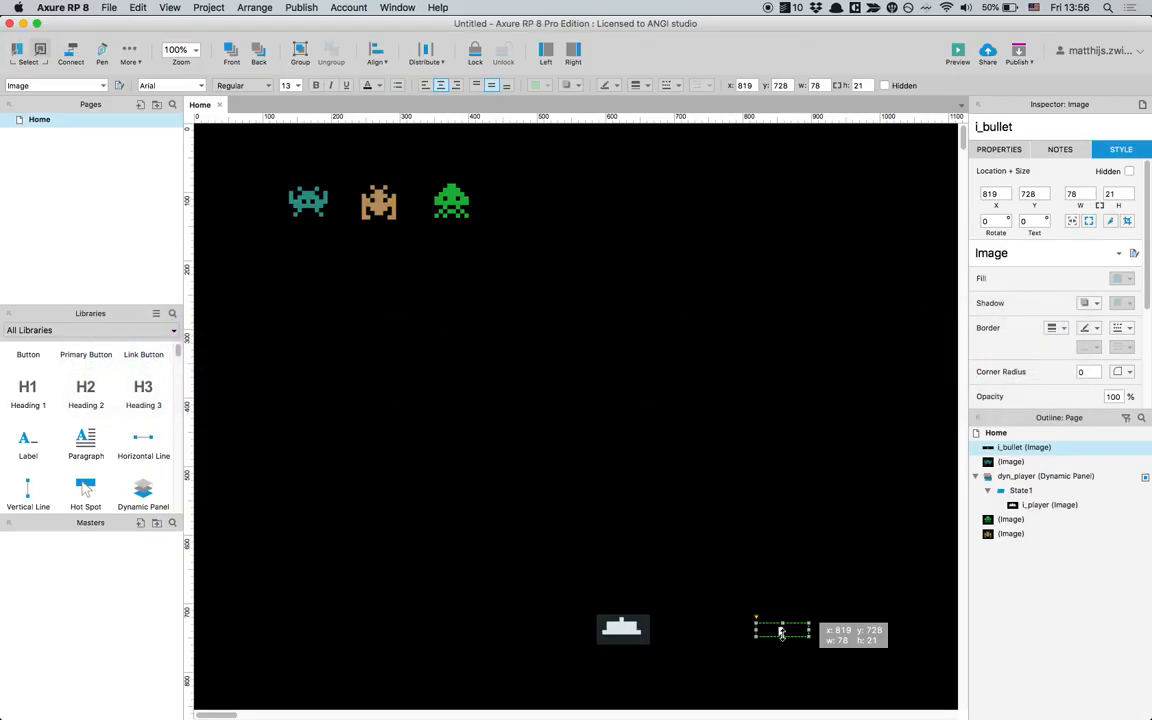
Duplicate the Right-arrow case under the page's OnPageKeyDown event
{"action": "left_click", "coordinate": [1012, 150]}
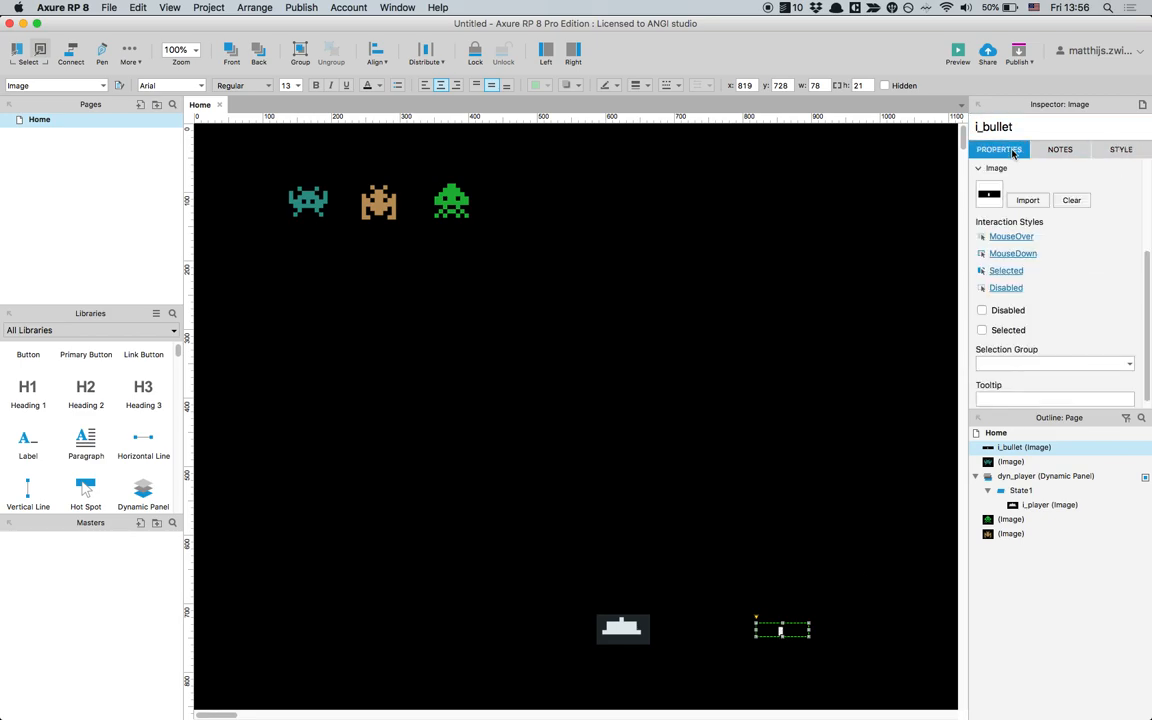
{"action": "scroll", "coordinate": [1097, 228], "scroll_direction": "up", "scroll_amount": 3}
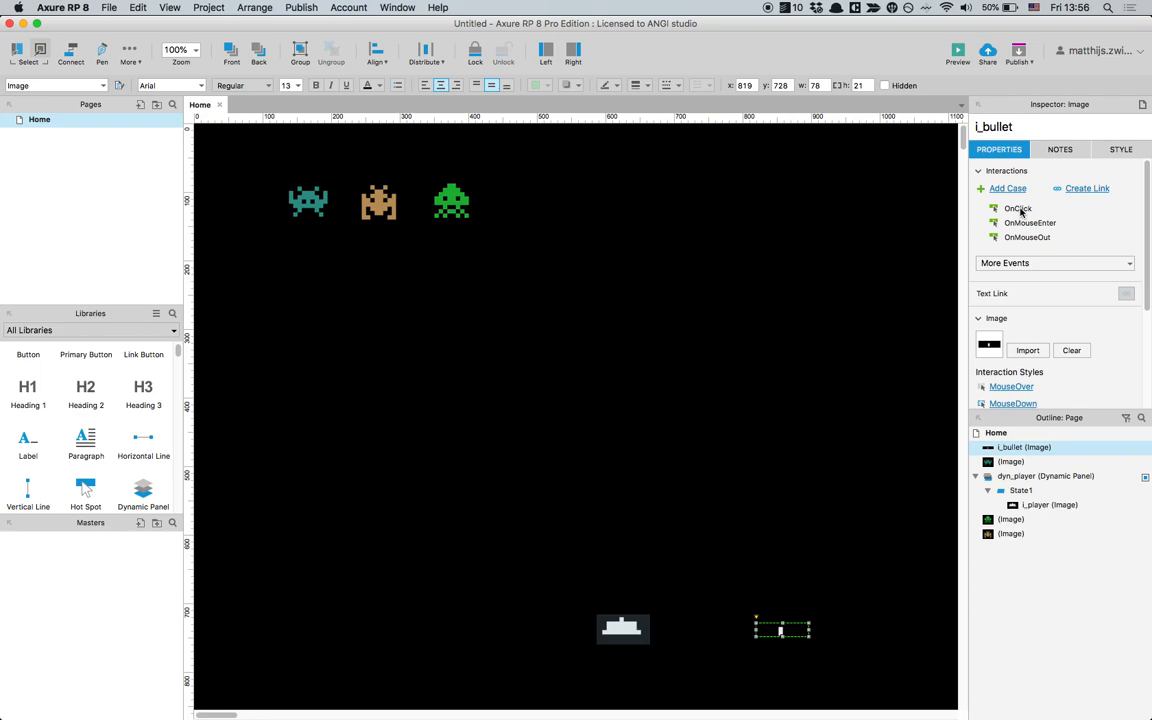
{"action": "left_click", "coordinate": [703, 535]}
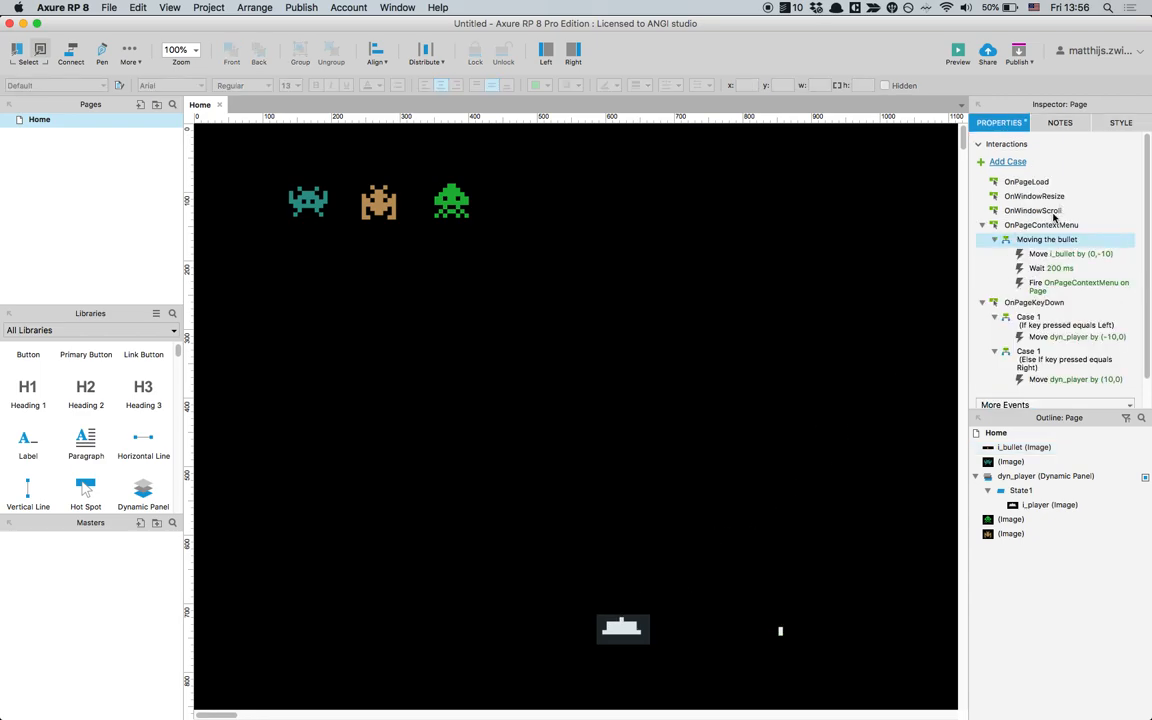
{"action": "left_click", "coordinate": [1032, 361]}
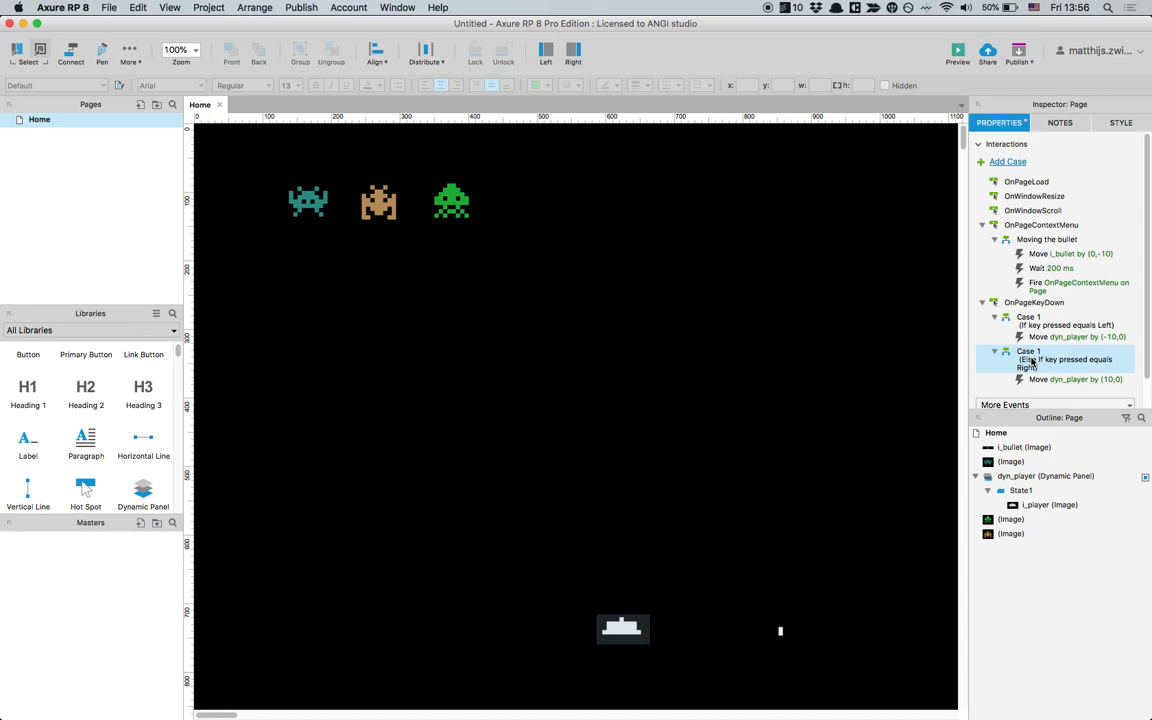
{"action": "scroll", "coordinate": [1032, 361], "scroll_direction": "down", "scroll_amount": 2}
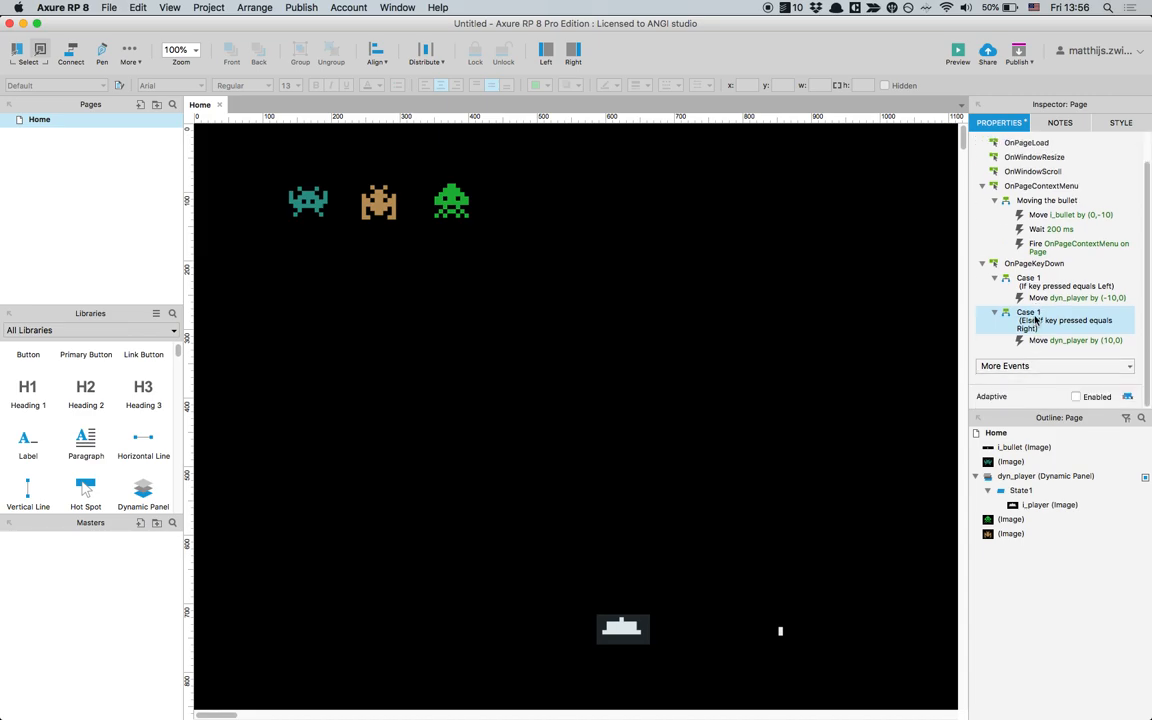
{"action": "key", "text": "super+v"}
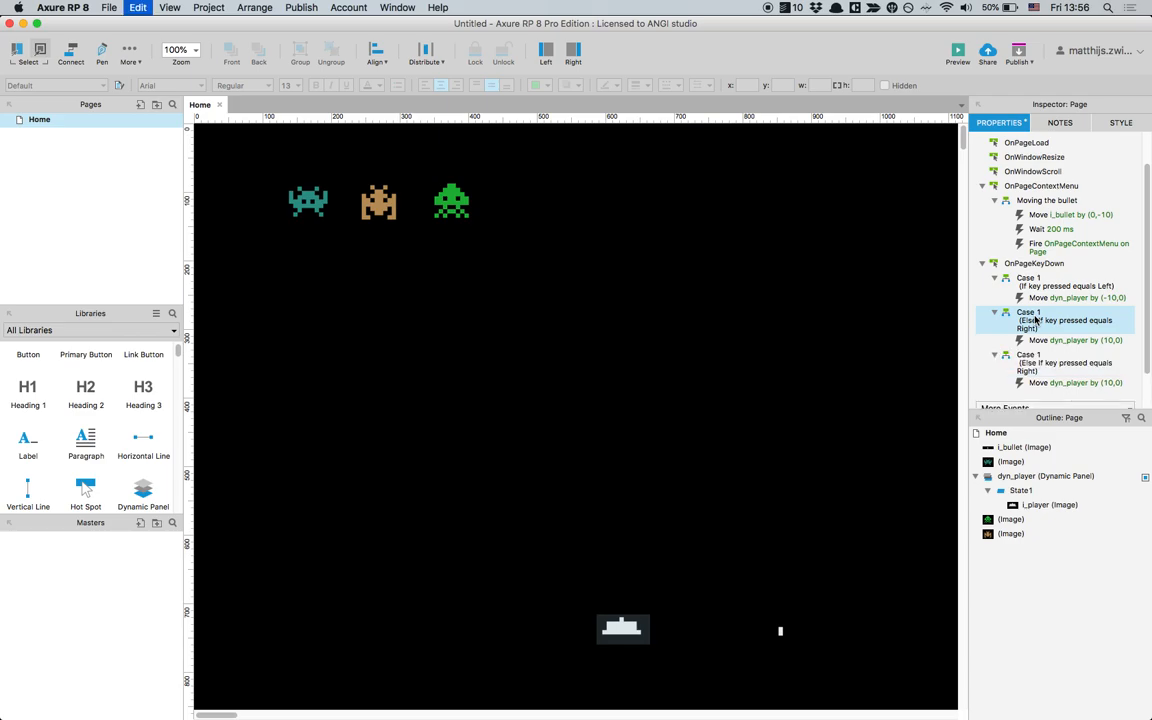
Change the duplicated case's condition so that the key pressed equals z
{"action": "double_click", "coordinate": [1023, 369]}
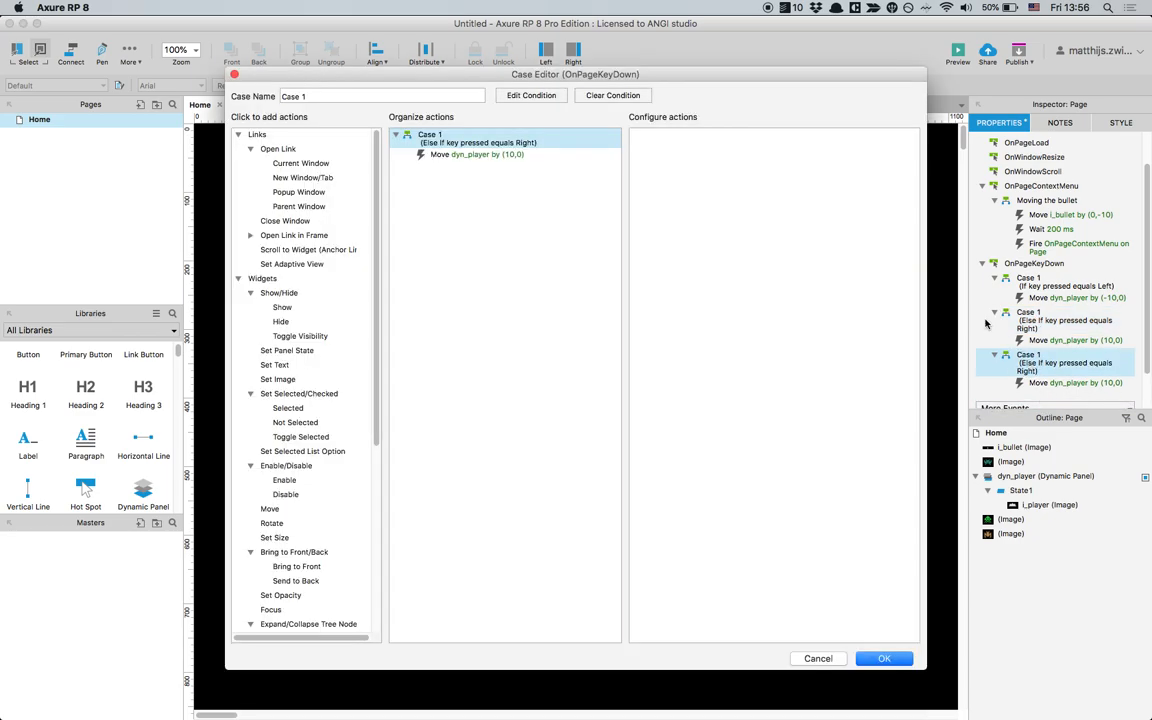
{"action": "left_click", "coordinate": [548, 99]}
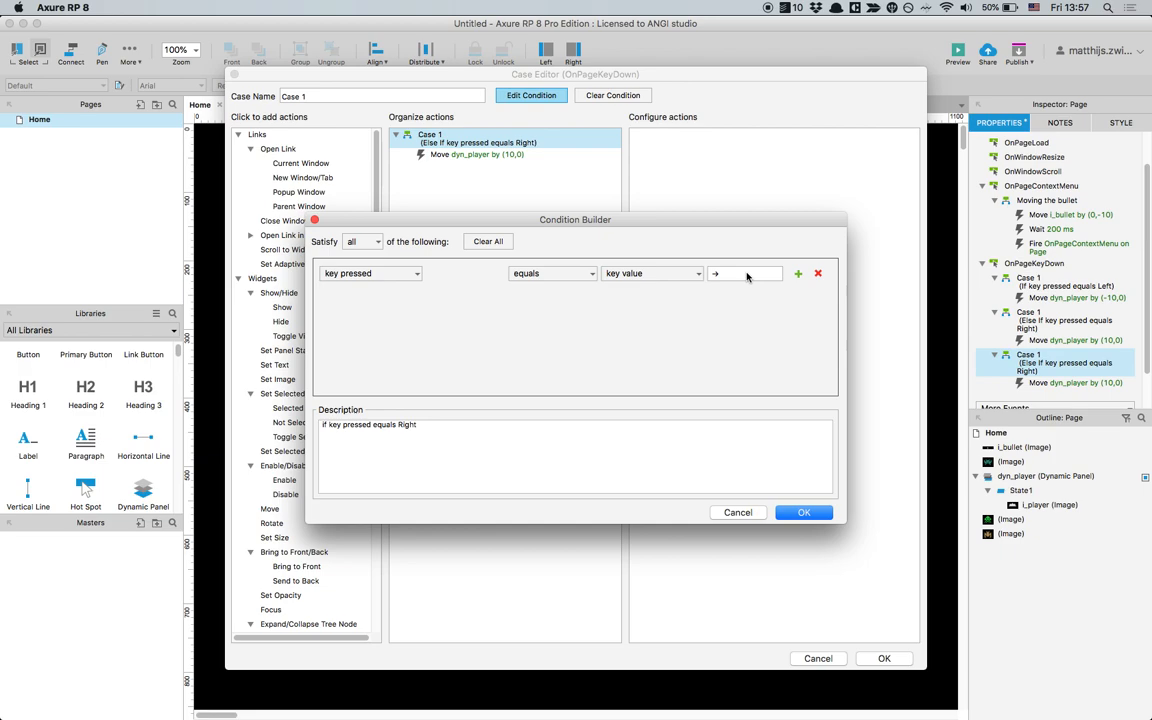
{"action": "type", "text": "z"}
{"action": "left_click", "coordinate": [804, 511]}
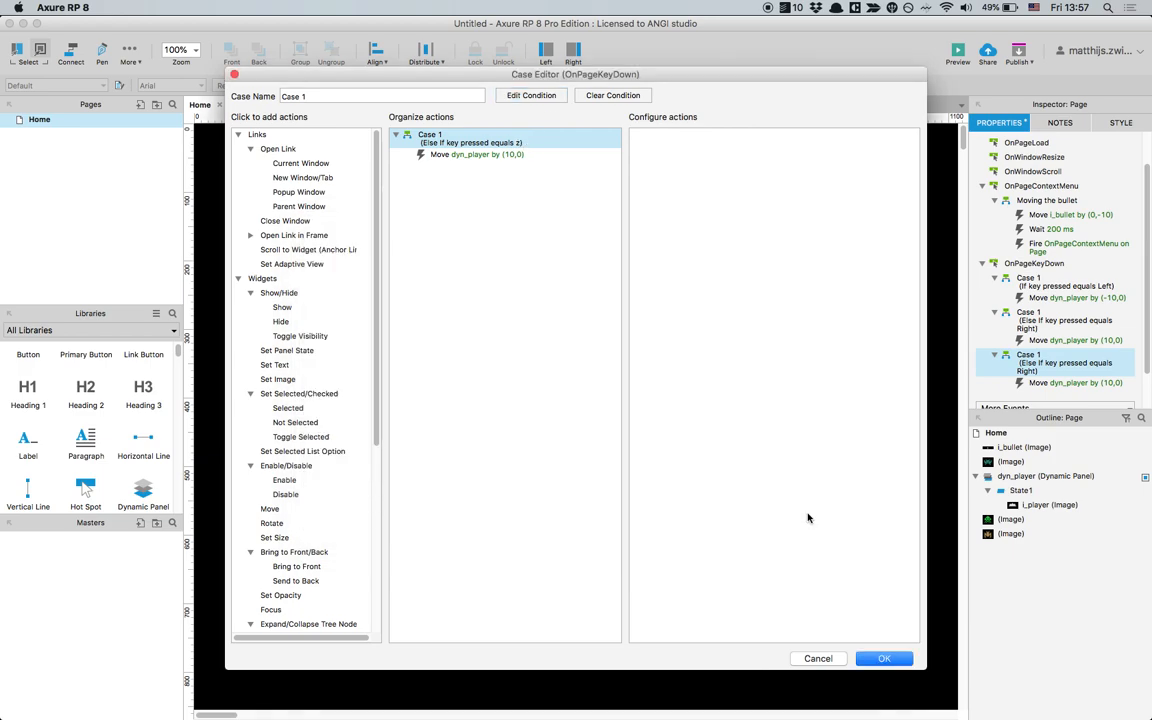
Retarget the z-key case's Move action from dyn_player to i_bullet and set it to move "to" a position
{"action": "left_click", "coordinate": [491, 156]}
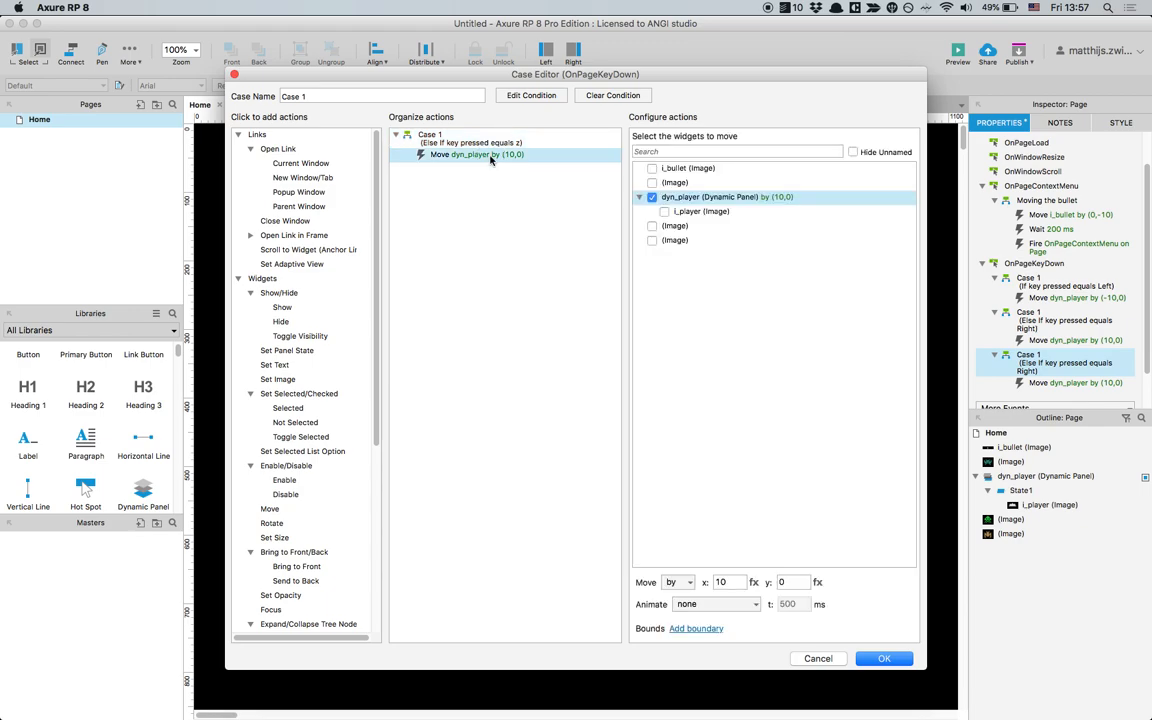
{"action": "left_click", "coordinate": [652, 197]}
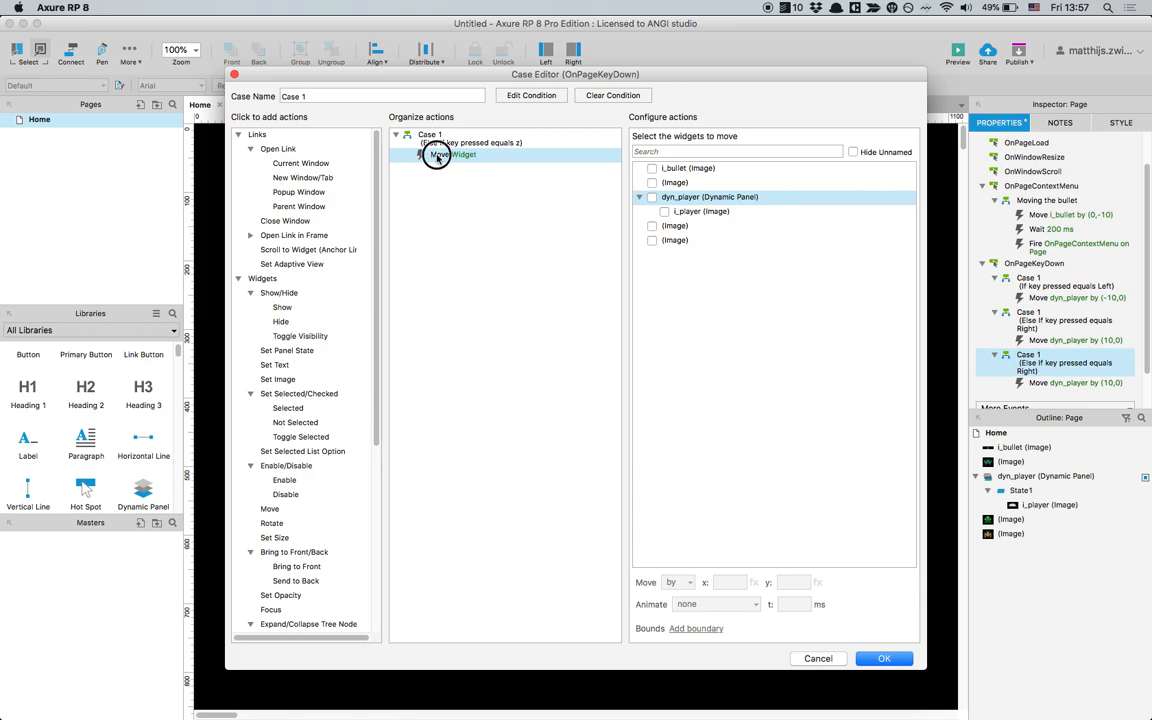
{"action": "left_click", "coordinate": [652, 168]}
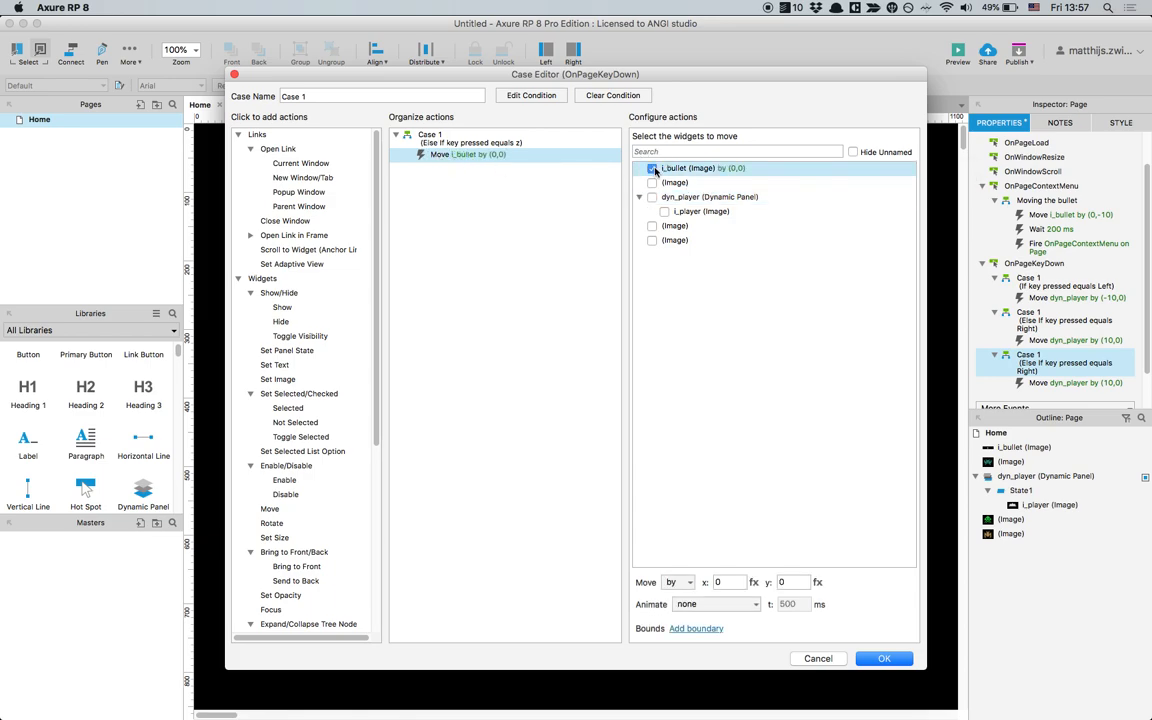
{"action": "left_click", "coordinate": [682, 583]}
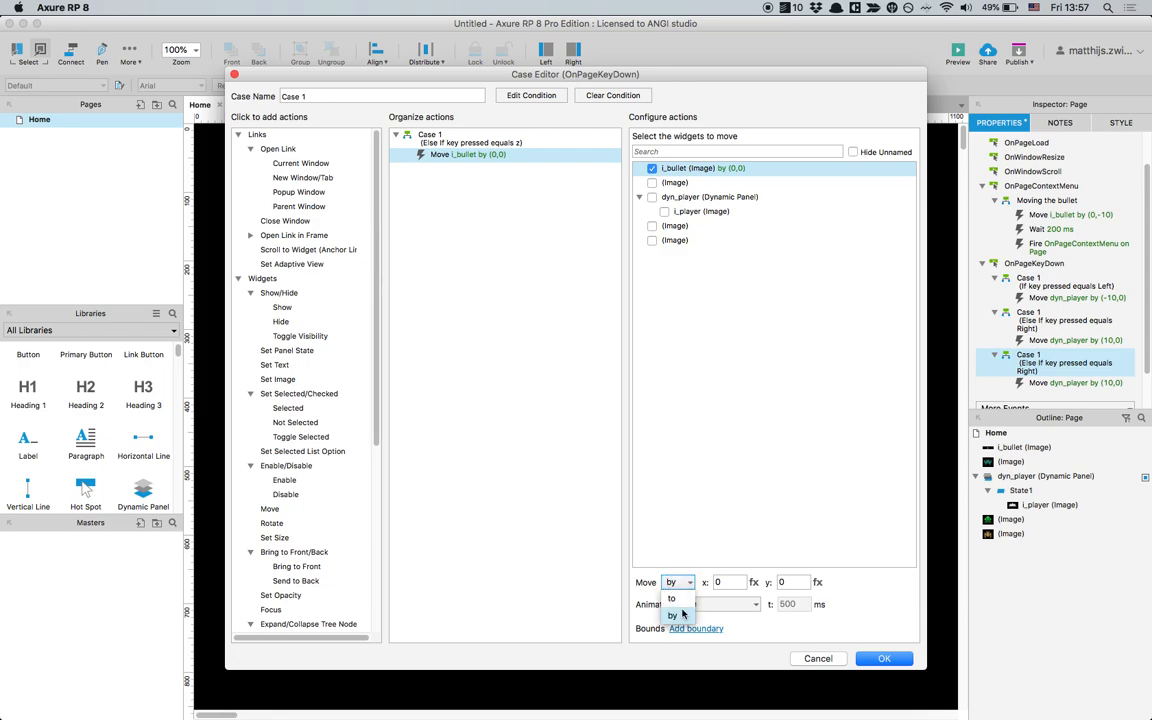
{"action": "left_click", "coordinate": [676, 600]}
Clear the bullet's x value and add a local variable named player that refers to the widget dyn_player
{"action": "left_click", "coordinate": [729, 581]}
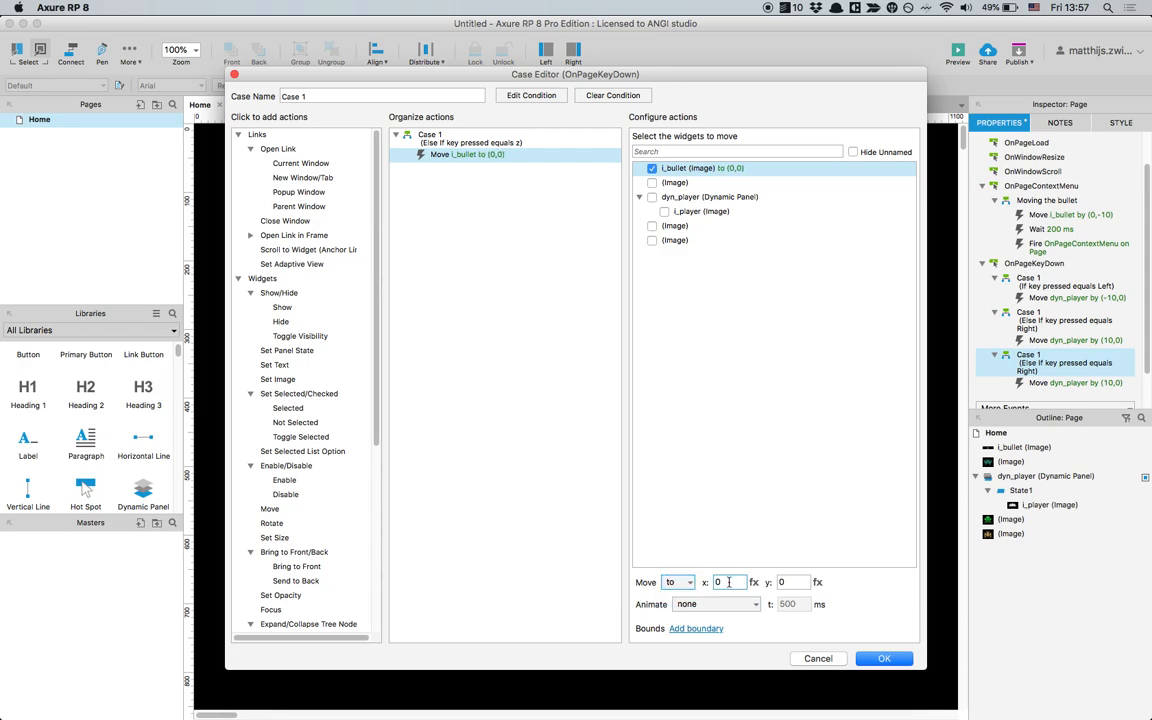
{"action": "double_click", "coordinate": [742, 582]}
{"action": "key", "text": "BackSpace"}
{"action": "left_click", "coordinate": [753, 582]}
{"action": "left_click", "coordinate": [338, 363]}
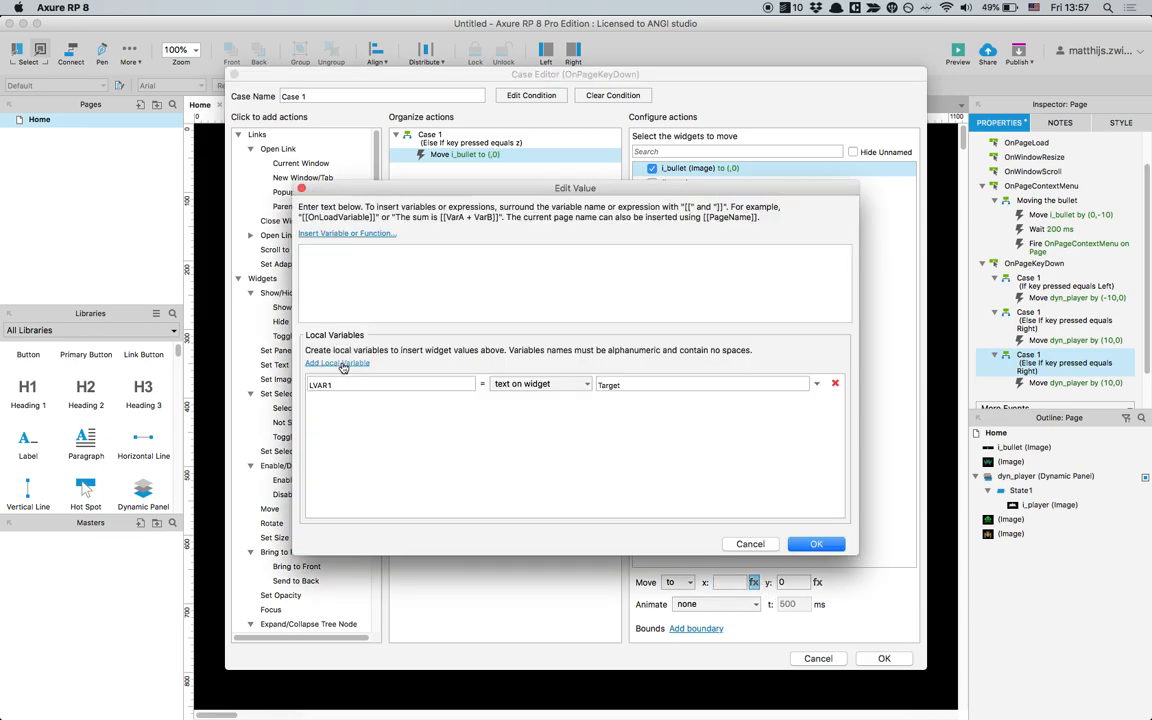
{"action": "left_click", "coordinate": [540, 384]}
{"action": "left_click", "coordinate": [509, 486]}
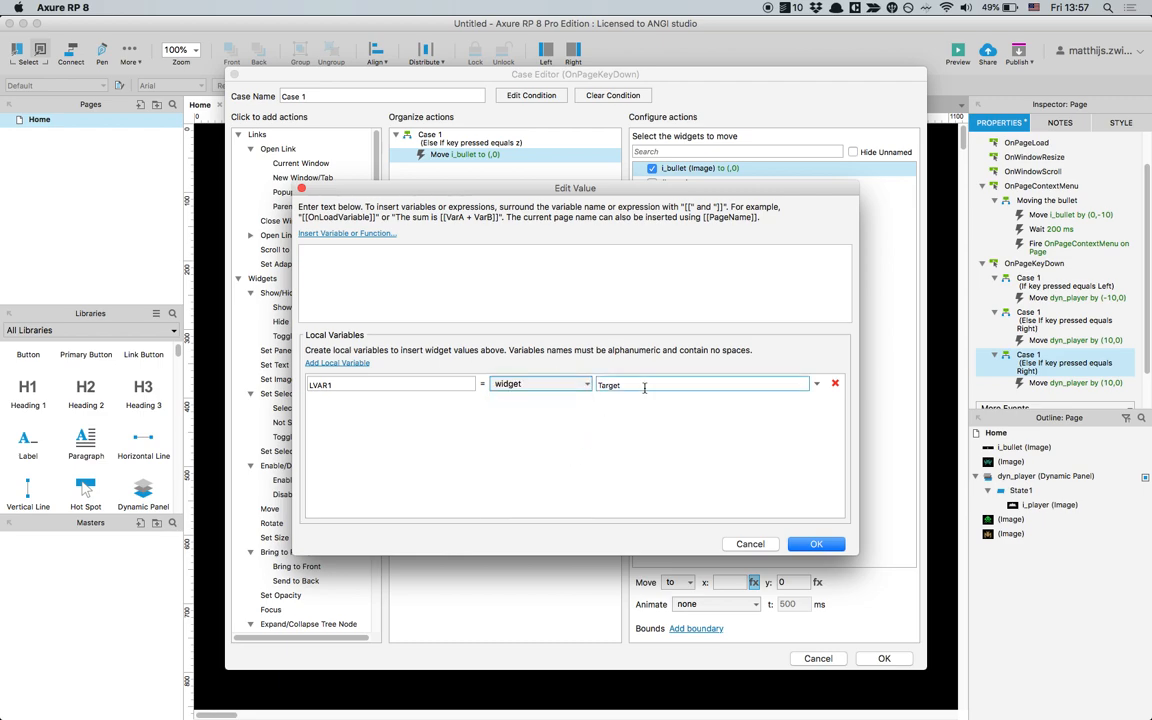
{"action": "left_click", "coordinate": [643, 388]}
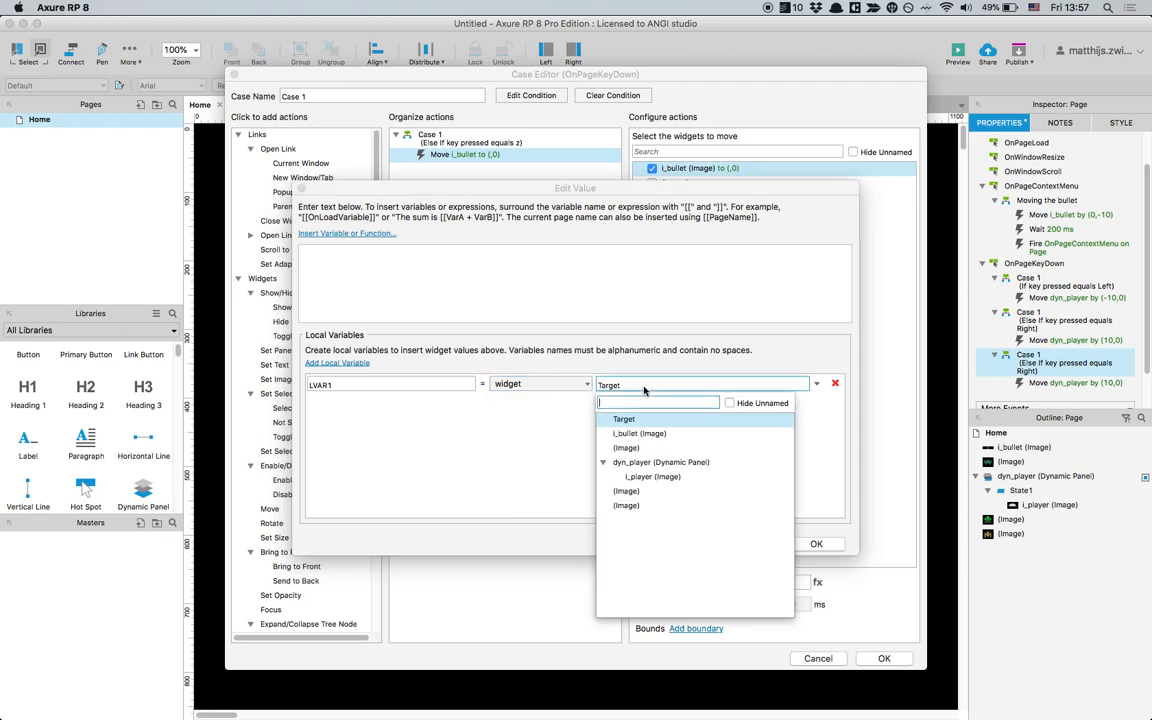
{"action": "left_click", "coordinate": [645, 462]}
{"action": "left_click", "coordinate": [424, 386]}
{"action": "double_click", "coordinate": [424, 386]}
{"action": "type", "text": "player"}
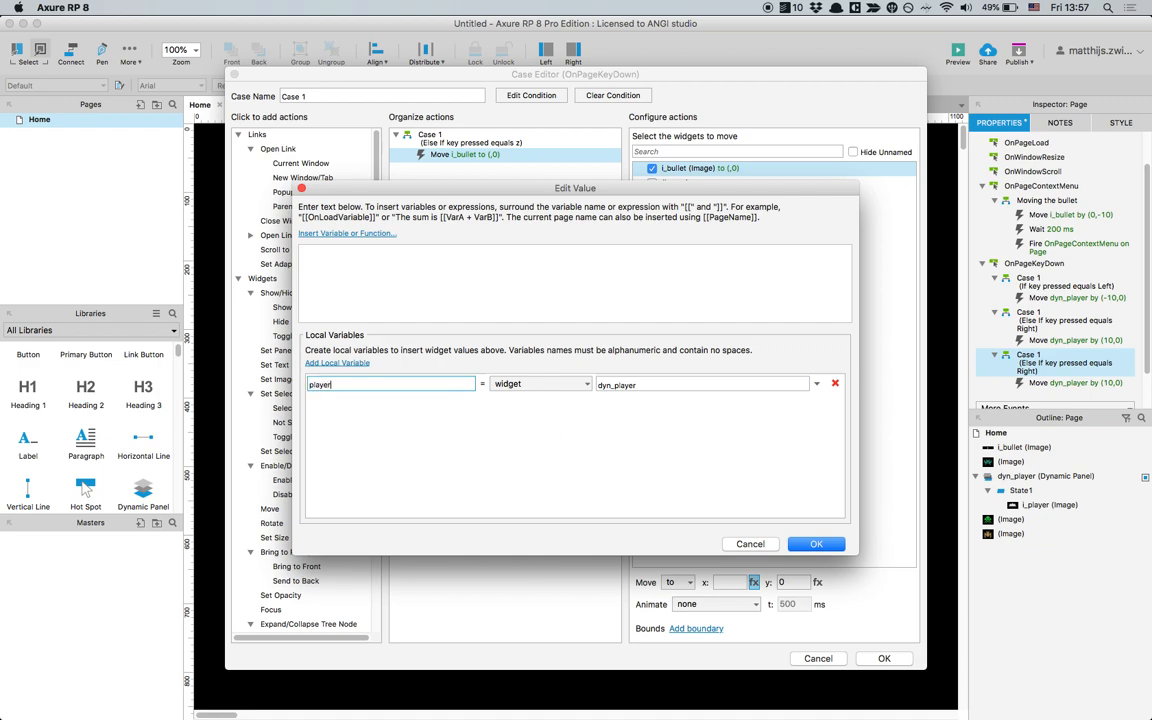
Set the bullet's x target to the expression [[player.x]]
{"action": "left_click", "coordinate": [384, 234]}
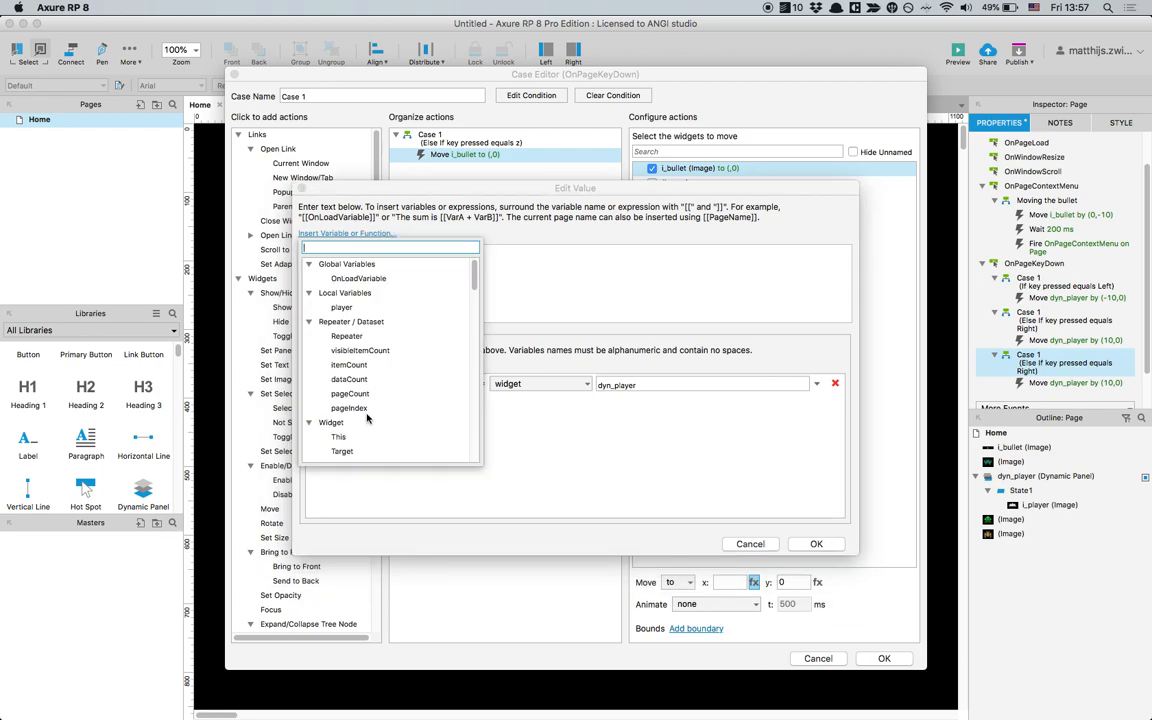
{"action": "left_click", "coordinate": [341, 307]}
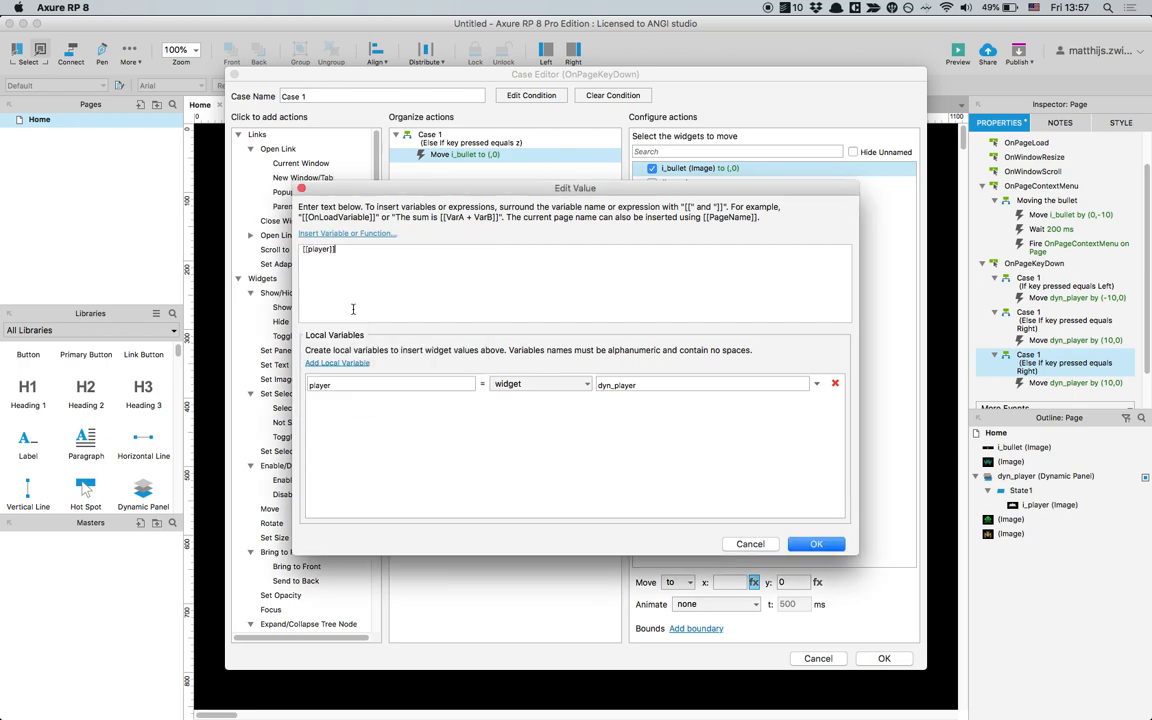
{"action": "type", "text": ".x"}
{"action": "left_click", "coordinate": [815, 545]}
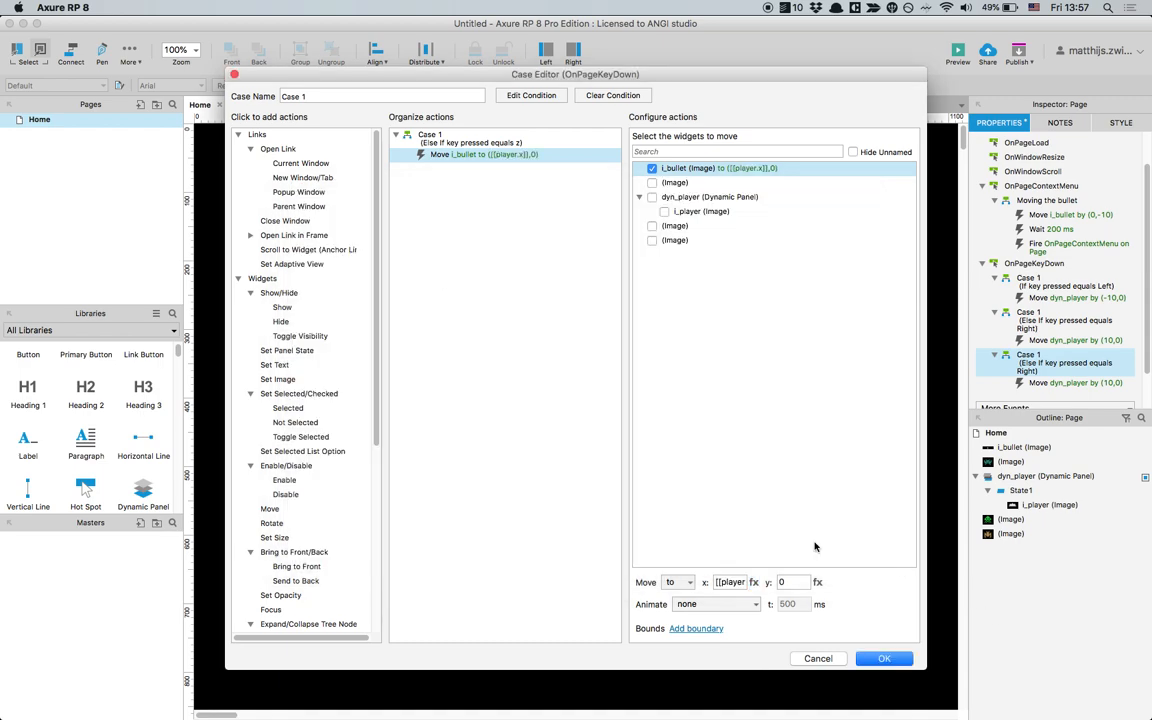
Clear the bullet's y value and add a local variable player for it that refers to the widget dyn_player
{"action": "key", "text": "BackSpace"}
{"action": "left_click", "coordinate": [818, 582]}
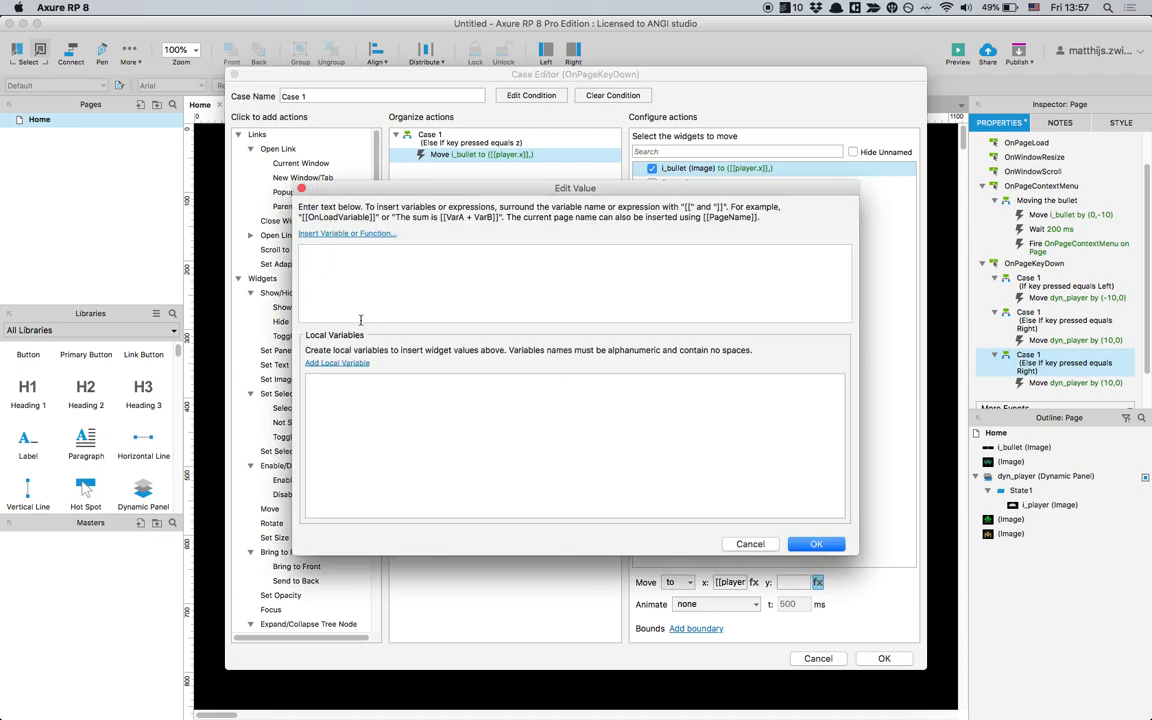
{"action": "left_click", "coordinate": [320, 362]}
{"action": "type", "text": "player"}
{"action": "left_click", "coordinate": [560, 385]}
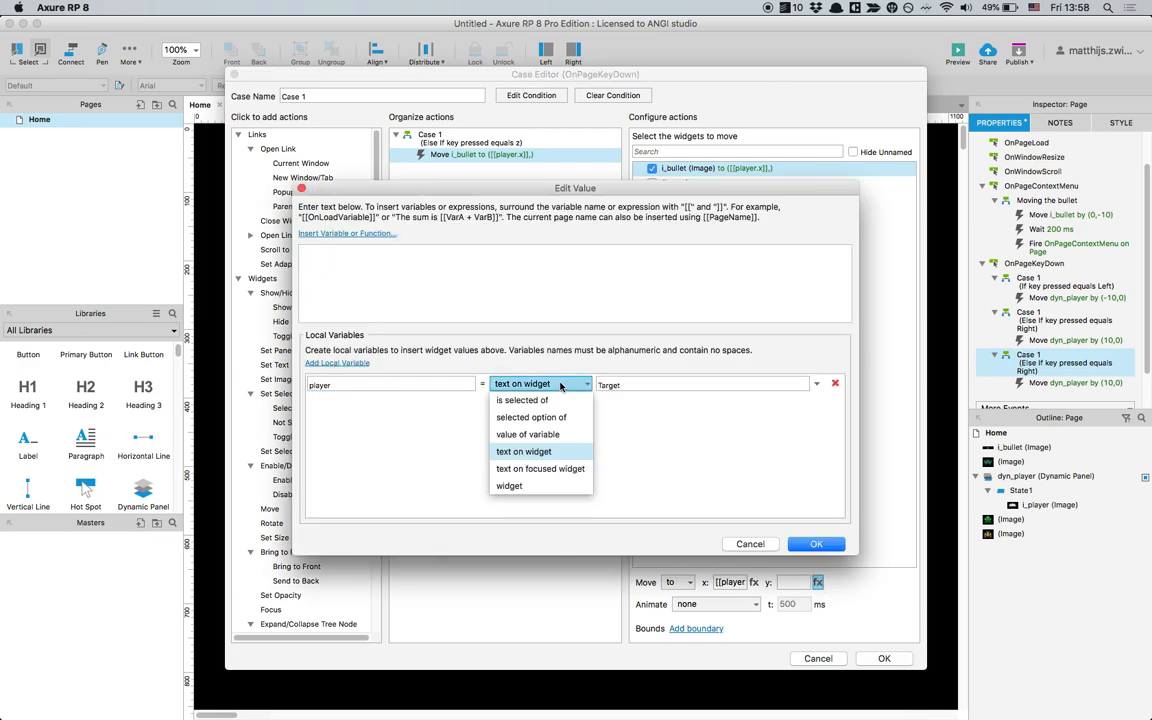
{"action": "left_click", "coordinate": [530, 485]}
{"action": "left_click", "coordinate": [626, 386]}
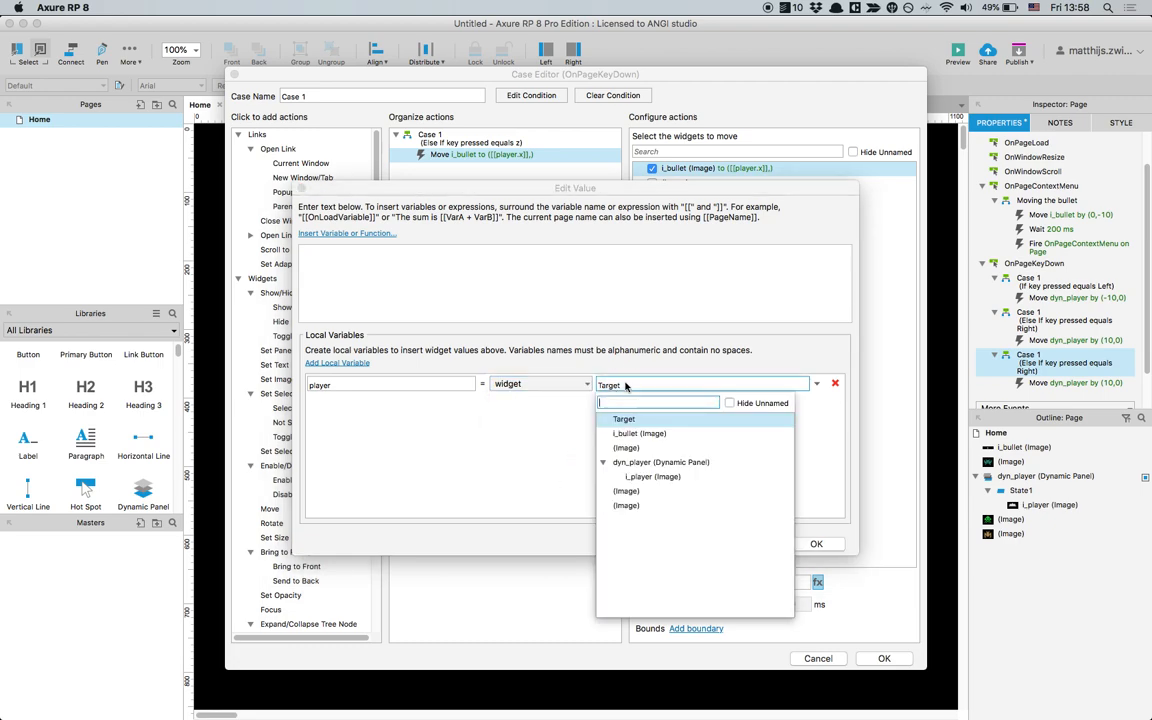
{"action": "left_click", "coordinate": [605, 462]}
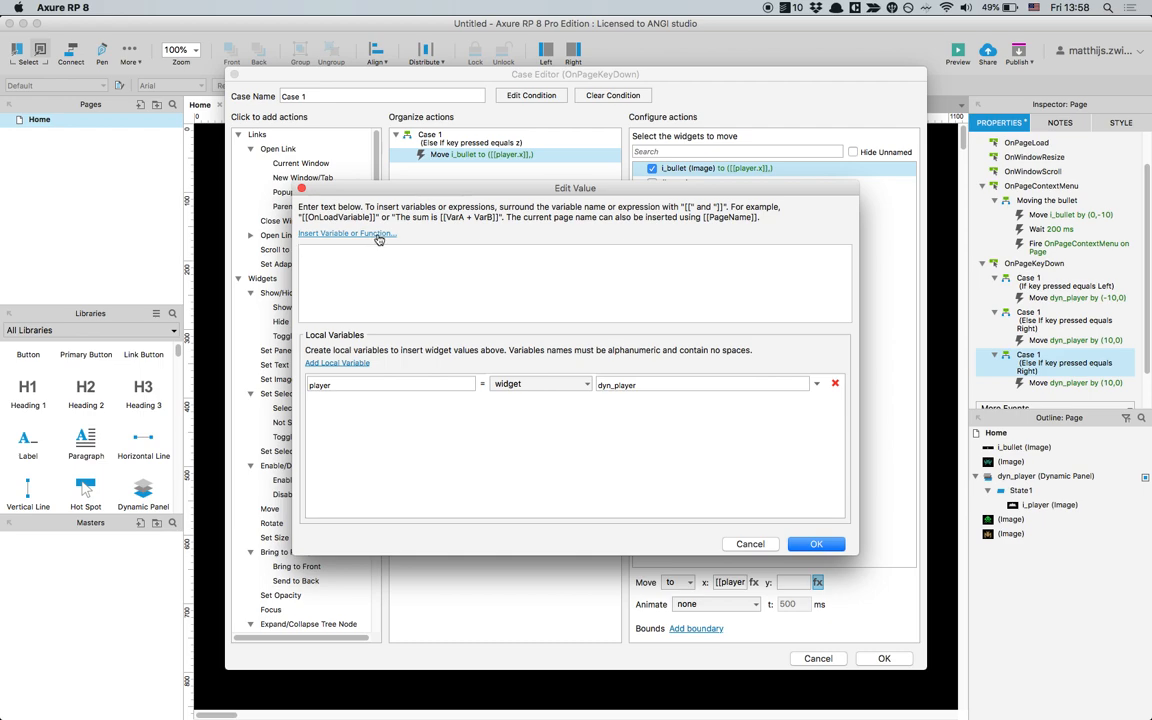
Set the bullet's y target to the expression [[player.y]]
{"action": "left_click", "coordinate": [345, 233]}
{"action": "left_click", "coordinate": [341, 308]}
{"action": "left_click", "coordinate": [350, 234]}
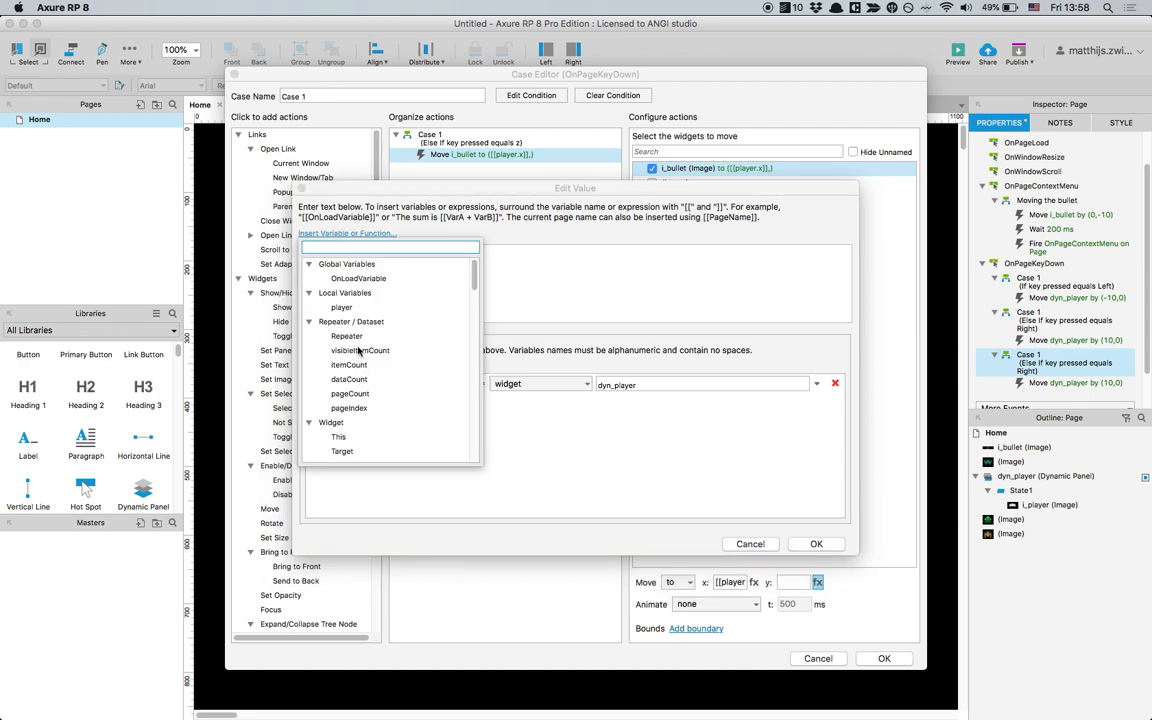
{"action": "scroll", "coordinate": [358, 350], "scroll_direction": "down", "scroll_amount": 3}
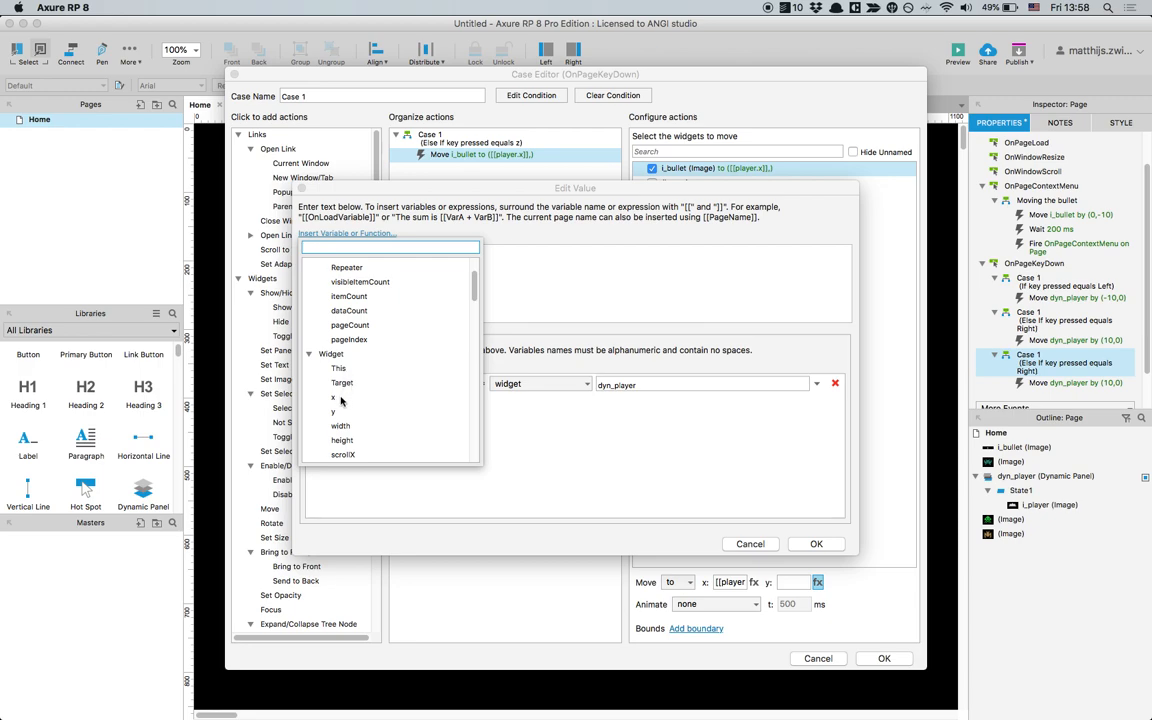
{"action": "left_click_drag", "start_coordinate": [474, 289], "coordinate": [474, 322]}
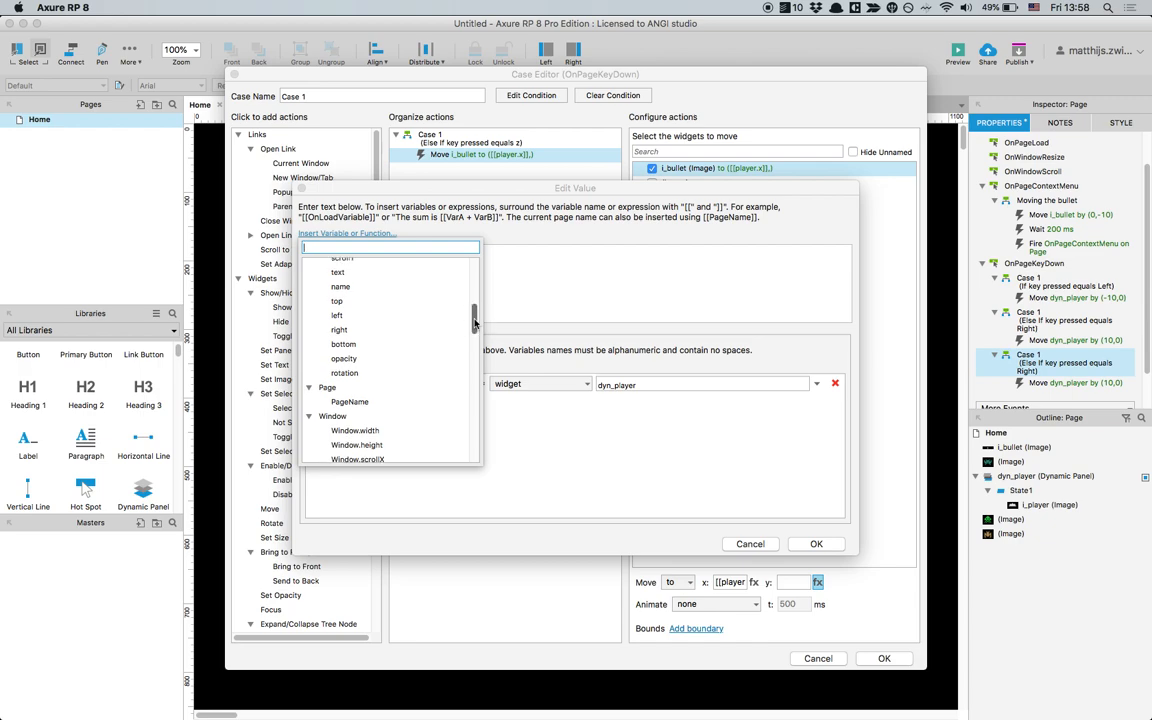
{"action": "left_click", "coordinate": [748, 296]}
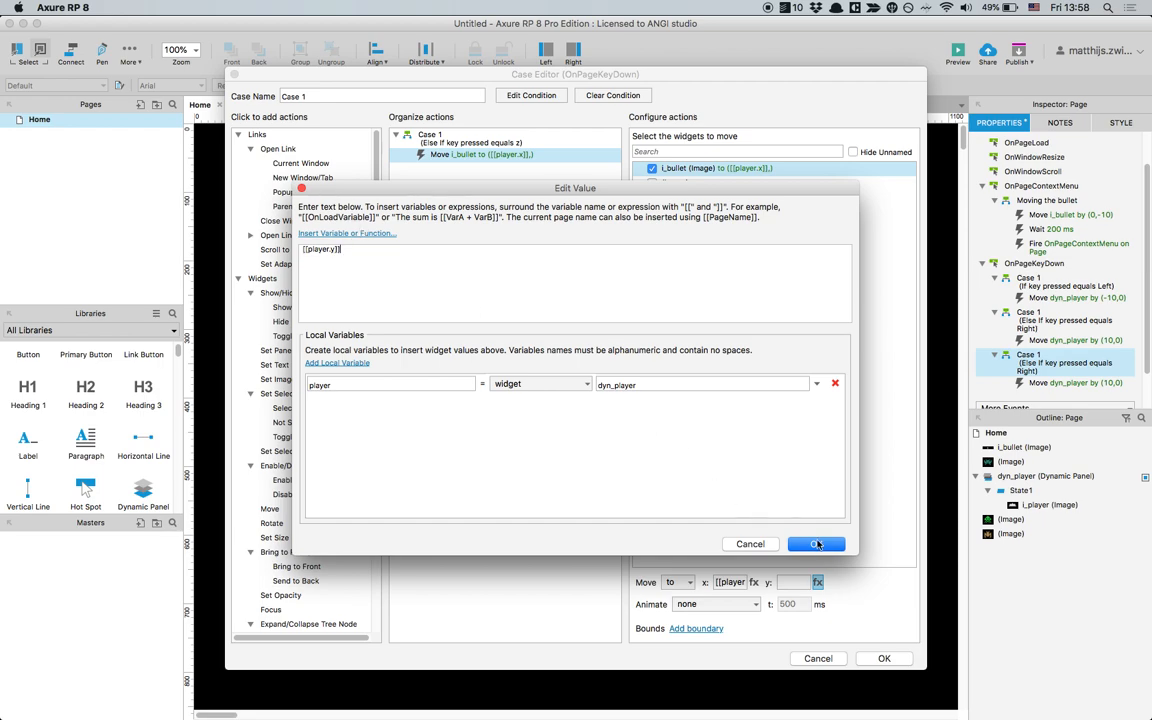
{"action": "left_click", "coordinate": [826, 544]}
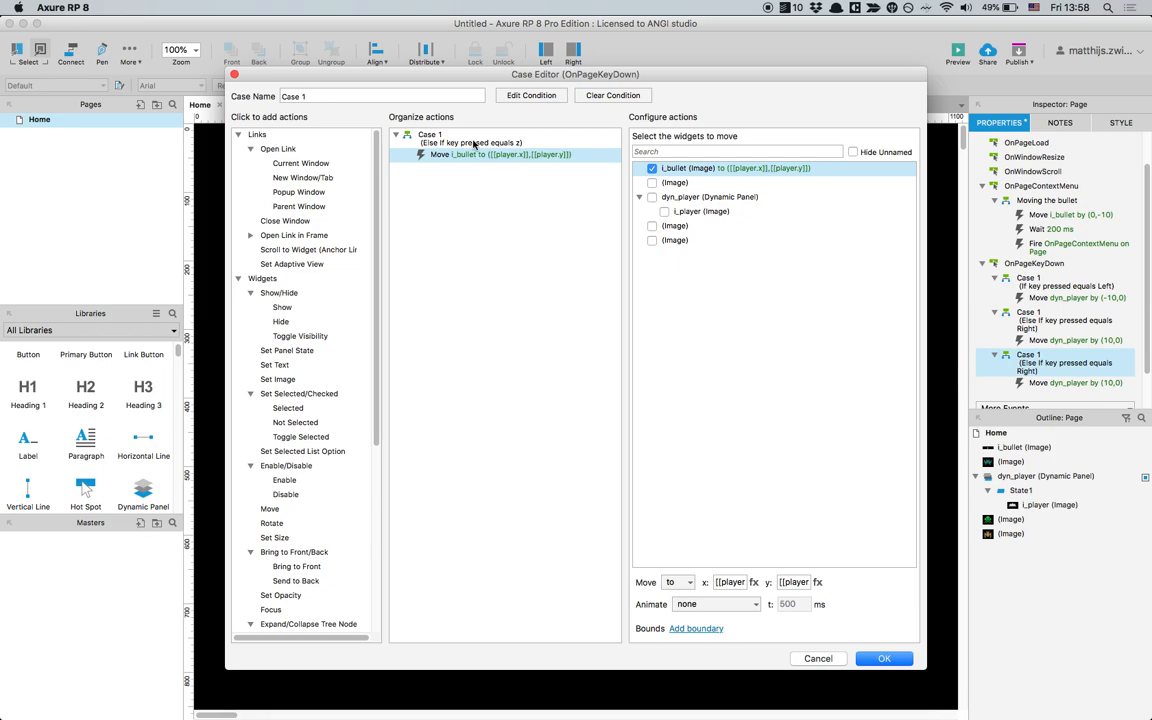
Add a Fire Event action to the z-key case that fires OnPageContextMenu on the Page, and save the case
{"action": "left_click_drag", "start_coordinate": [374, 380], "coordinate": [373, 573]}
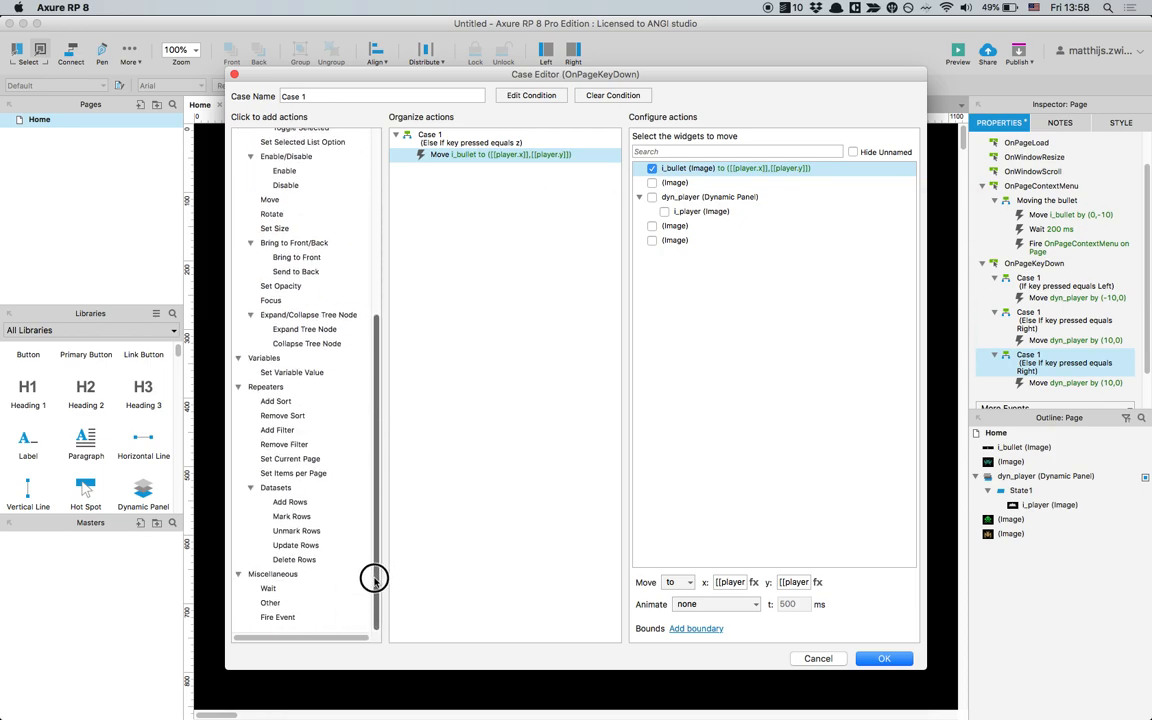
{"action": "left_click", "coordinate": [516, 384]}
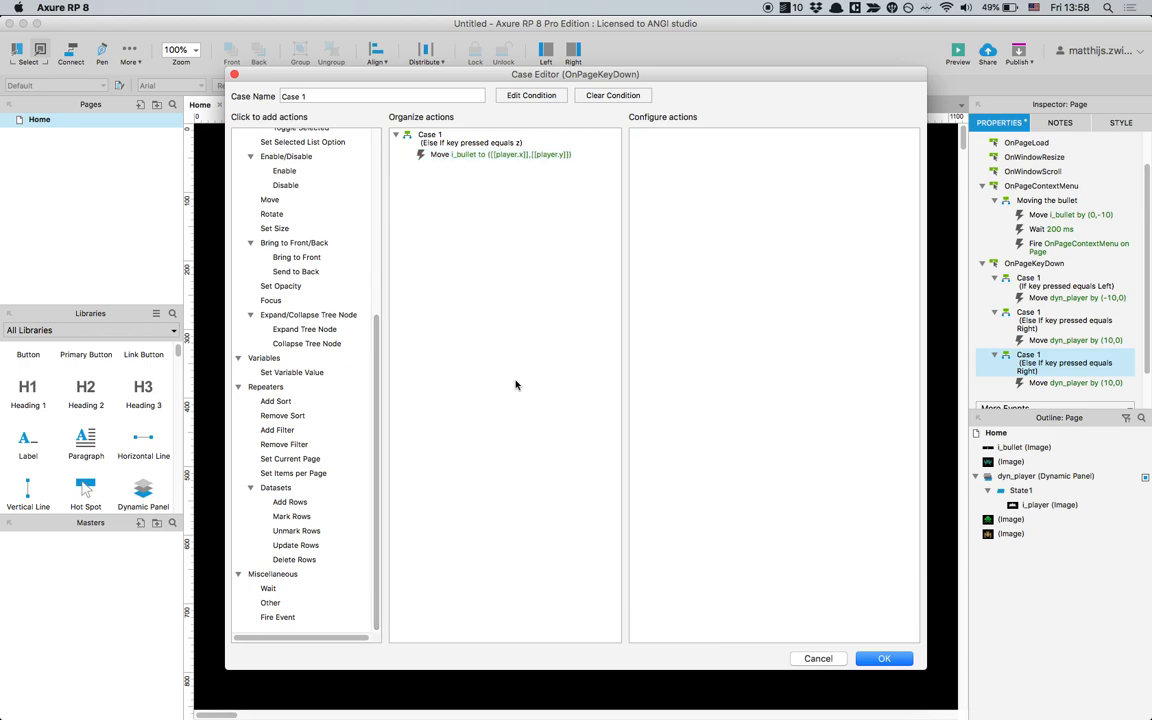
{"action": "left_click", "coordinate": [278, 617]}
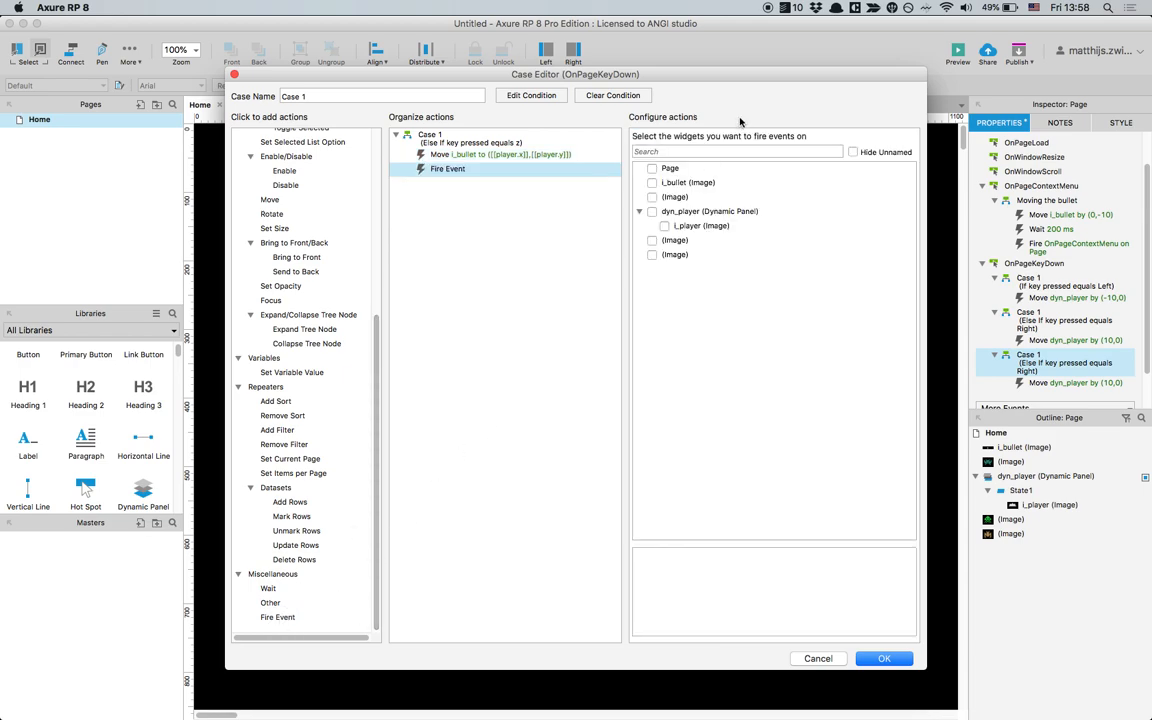
{"action": "left_click", "coordinate": [652, 168]}
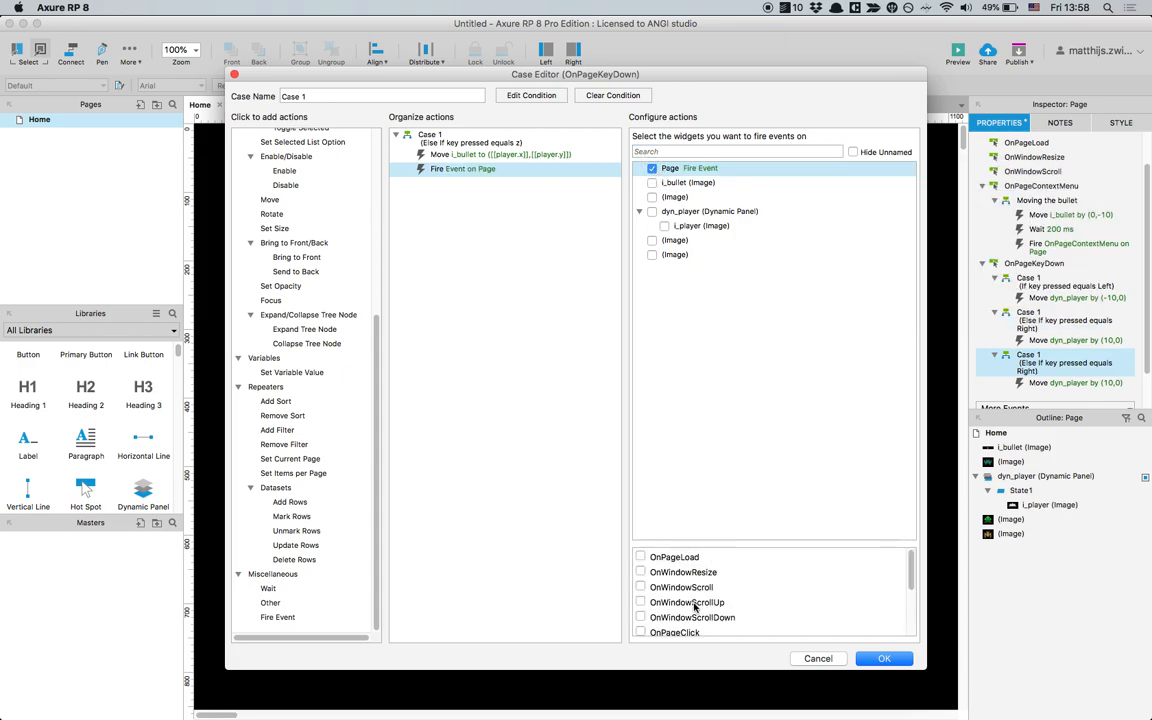
{"action": "scroll", "coordinate": [694, 607], "scroll_direction": "down", "scroll_amount": 5}
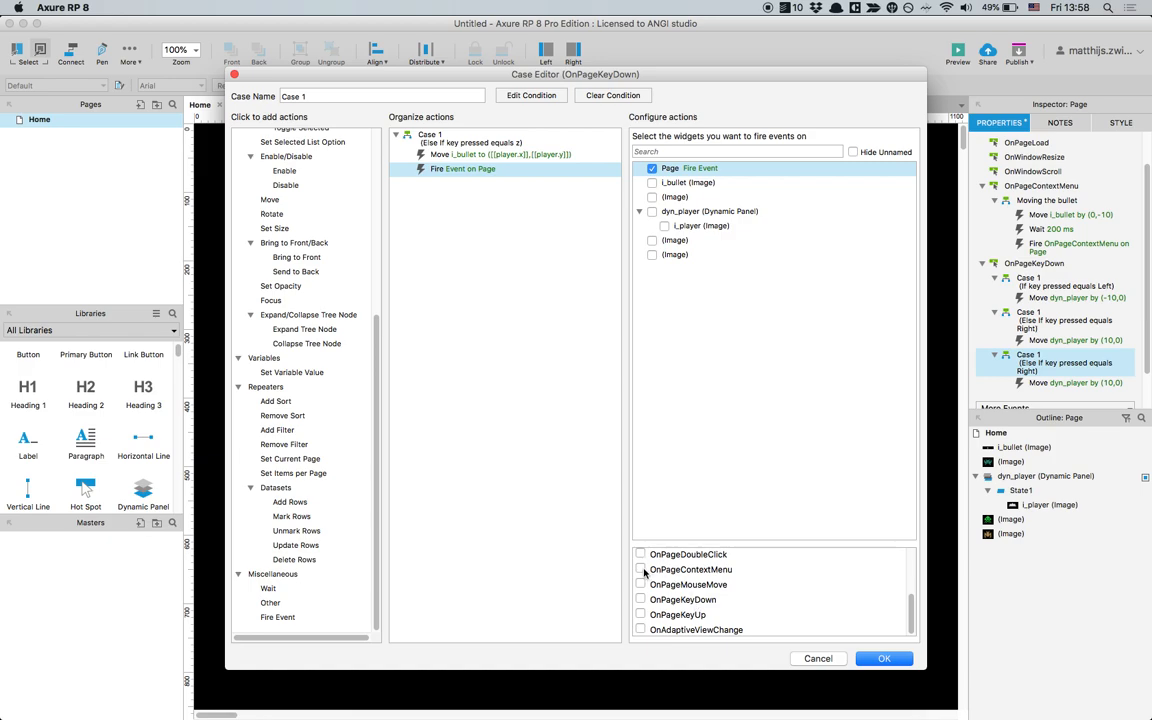
{"action": "left_click", "coordinate": [641, 571]}
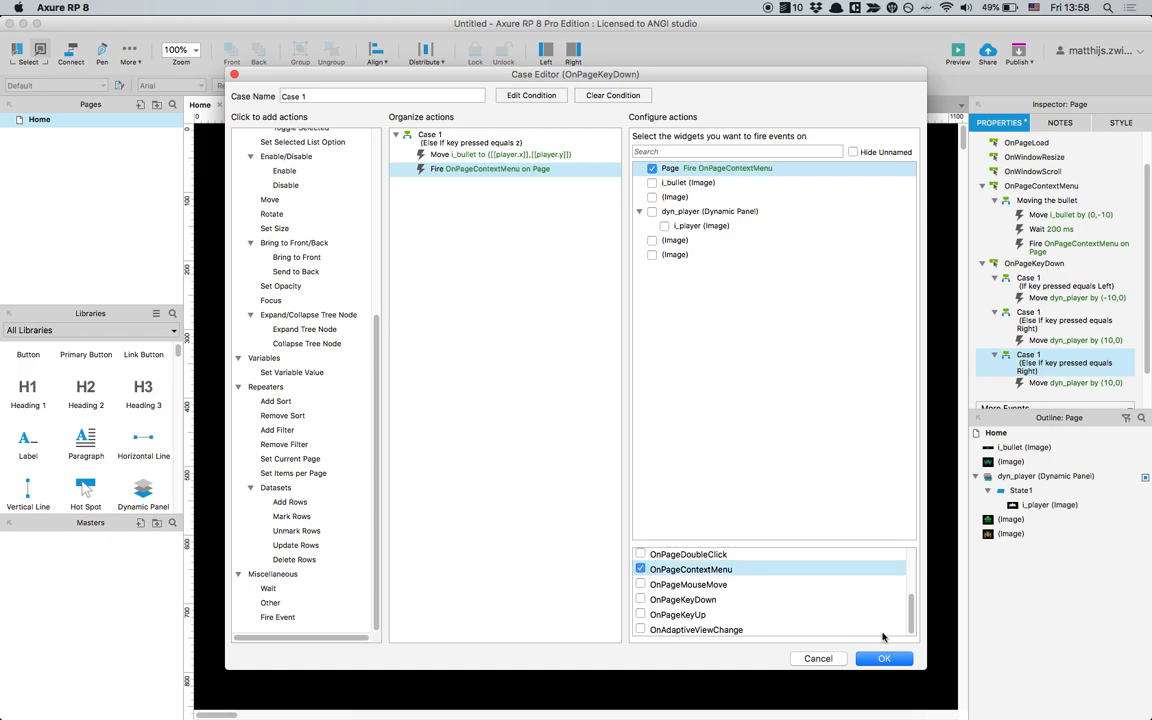
{"action": "left_click", "coordinate": [884, 658]}
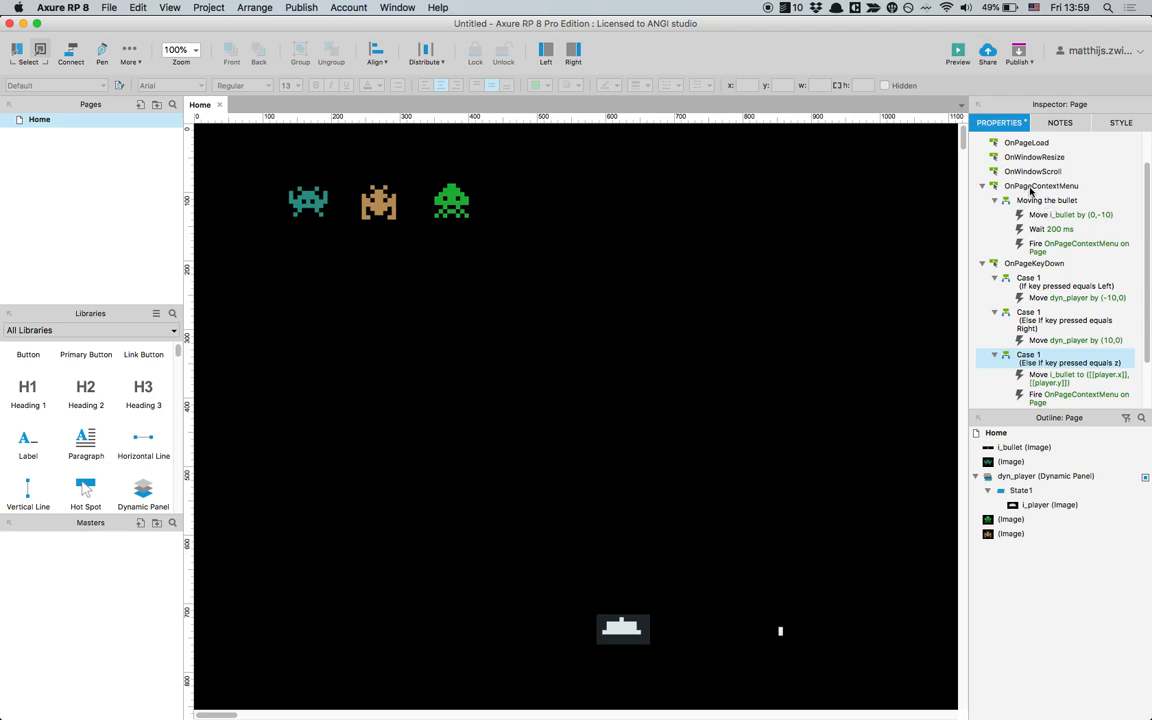
Preview the prototype in Safari, test moving the cannon left and right and firing bullets, and return to Axure RP
{"action": "left_click", "coordinate": [957, 55]}
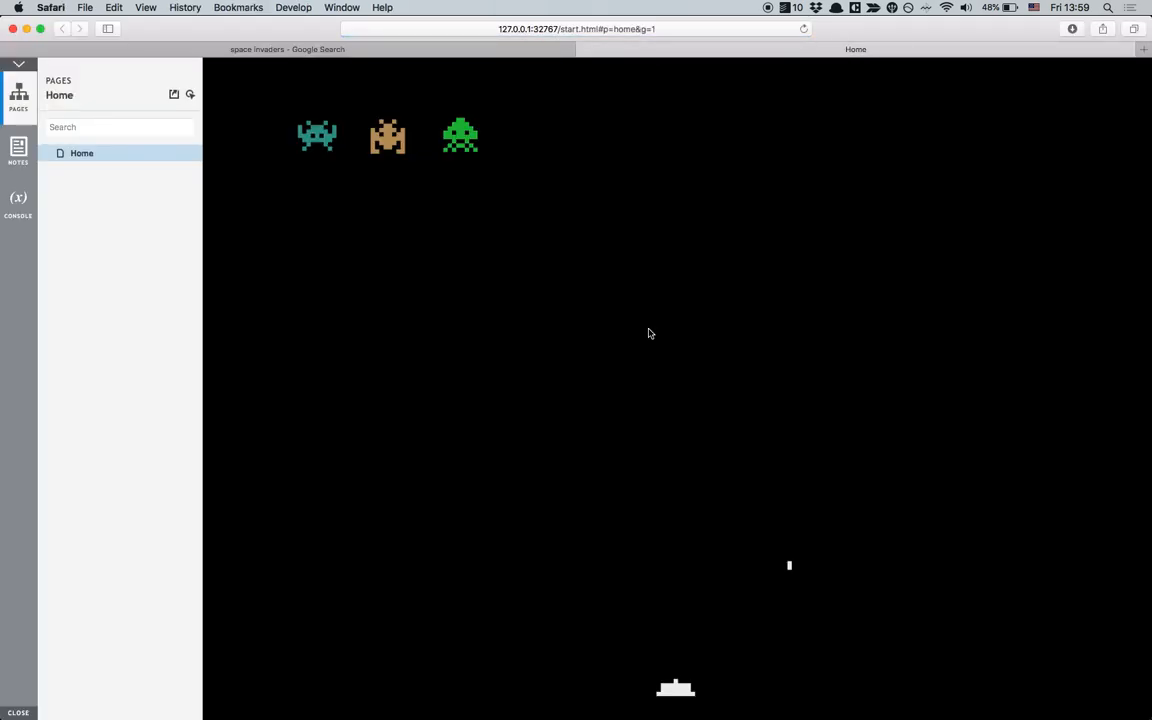
{"action": "key", "text": "Left"}
{"action": "key", "text": "Right"}
{"action": "key", "text": "Right"}
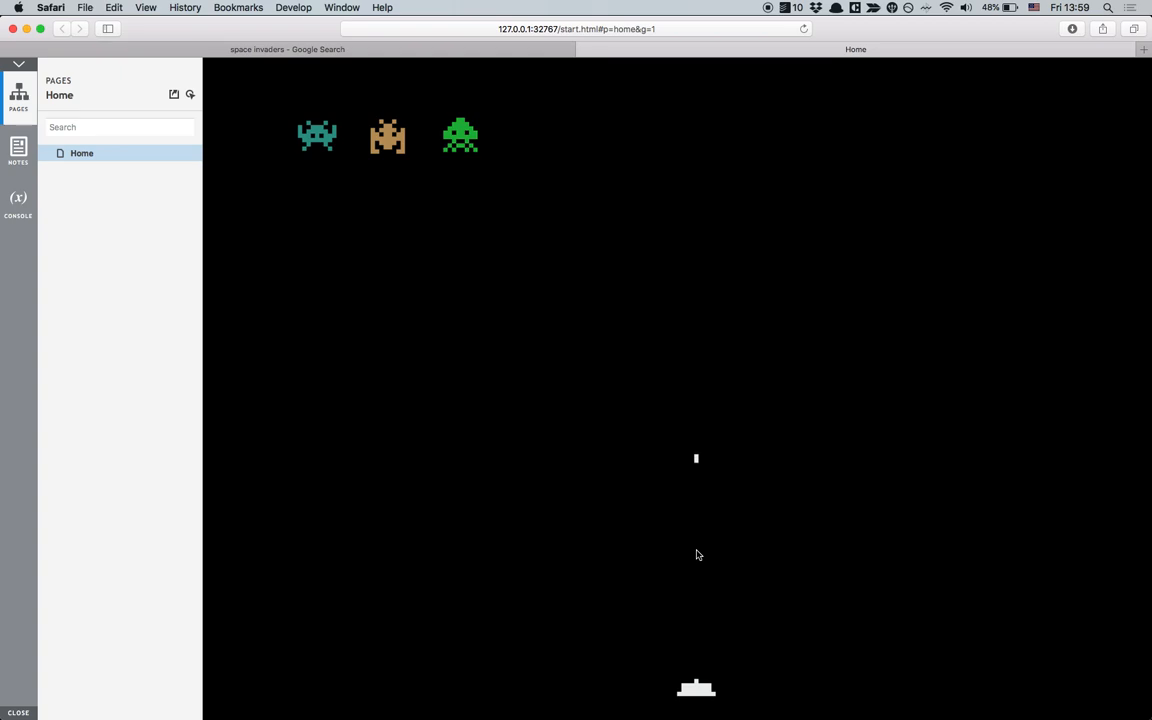
{"action": "key", "text": "Left"}
{"action": "key", "text": "Left"}
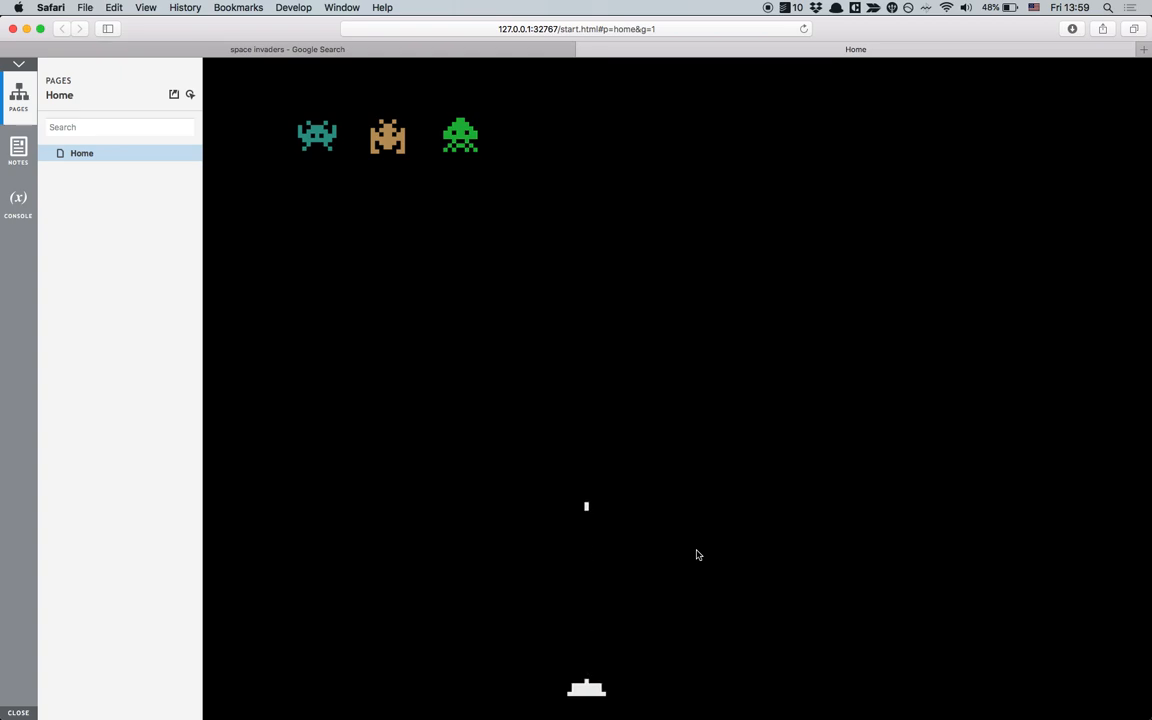
{"action": "key", "text": "space"}
{"action": "key", "text": "Left"}
{"action": "key", "text": "space"}
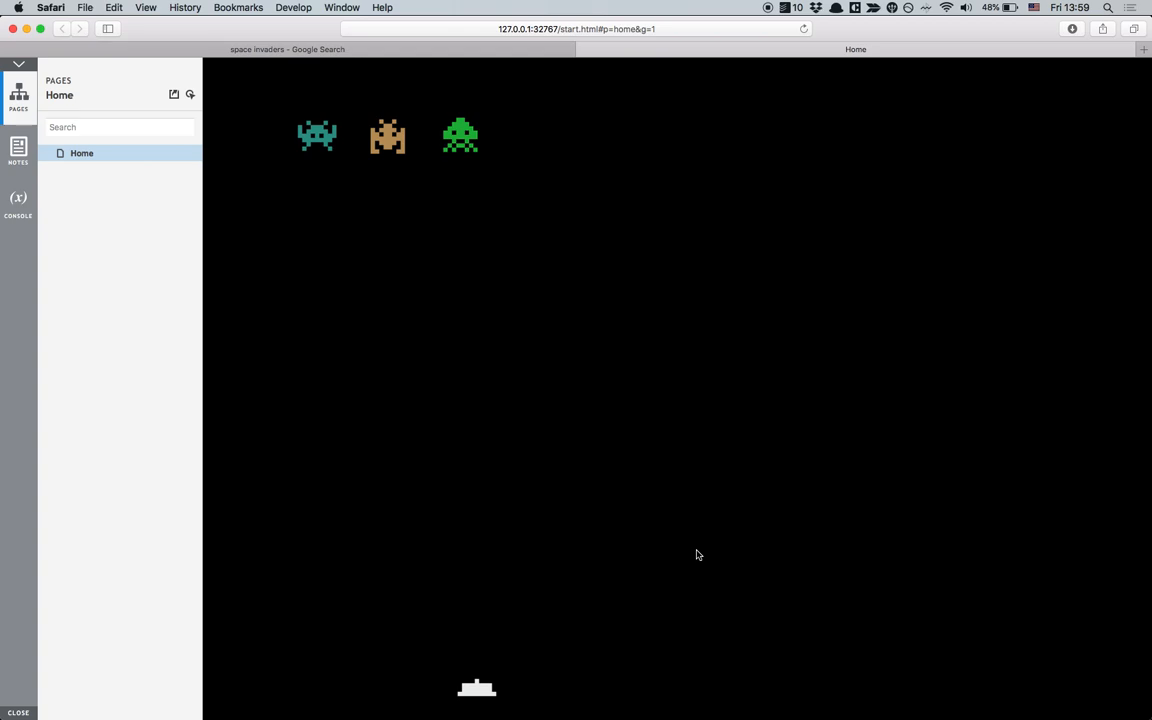
{"action": "key", "text": "super+Tab"}
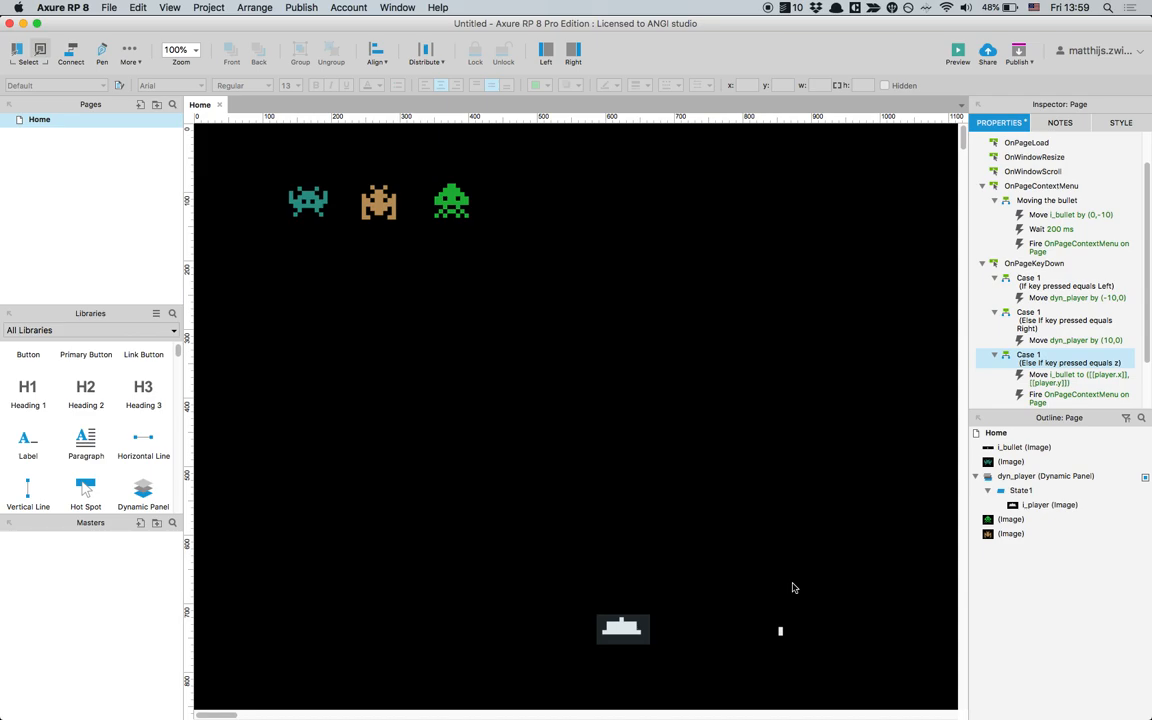
Move i_bullet closer to the cannon, to about x 734, y 722, and set it to hidden
{"action": "left_click", "coordinate": [782, 630]}
{"action": "left_click_drag", "start_coordinate": [786, 630], "coordinate": [742, 574]}
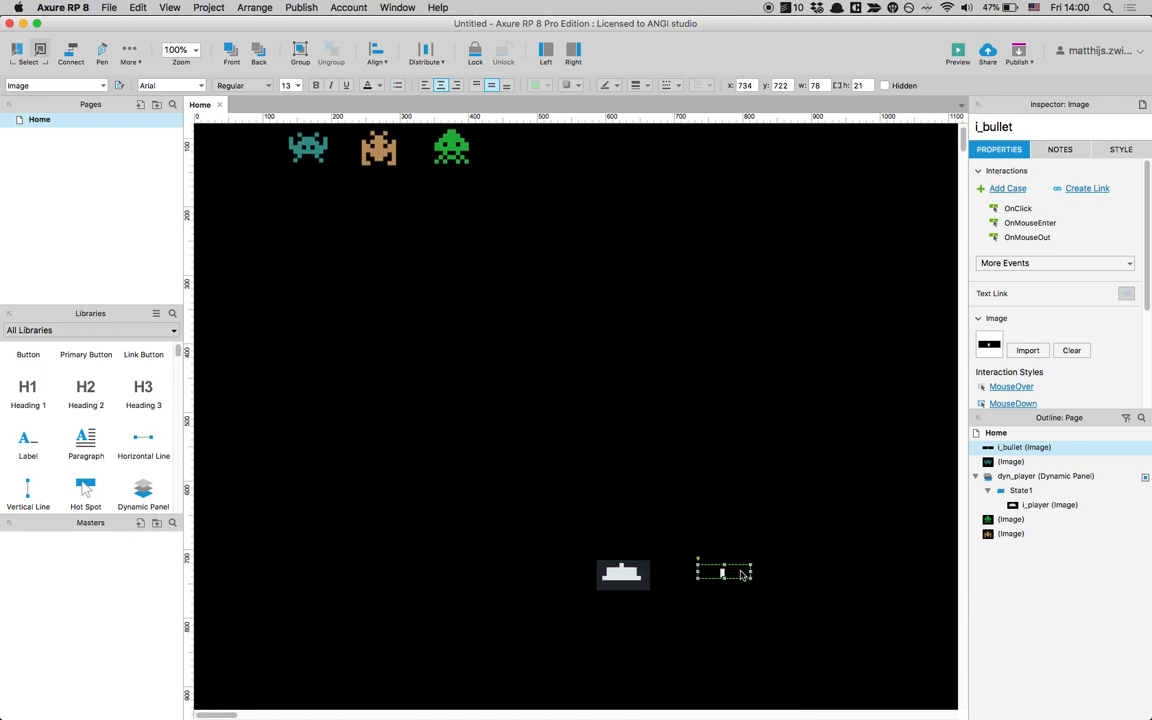
{"action": "left_click", "coordinate": [1108, 154]}
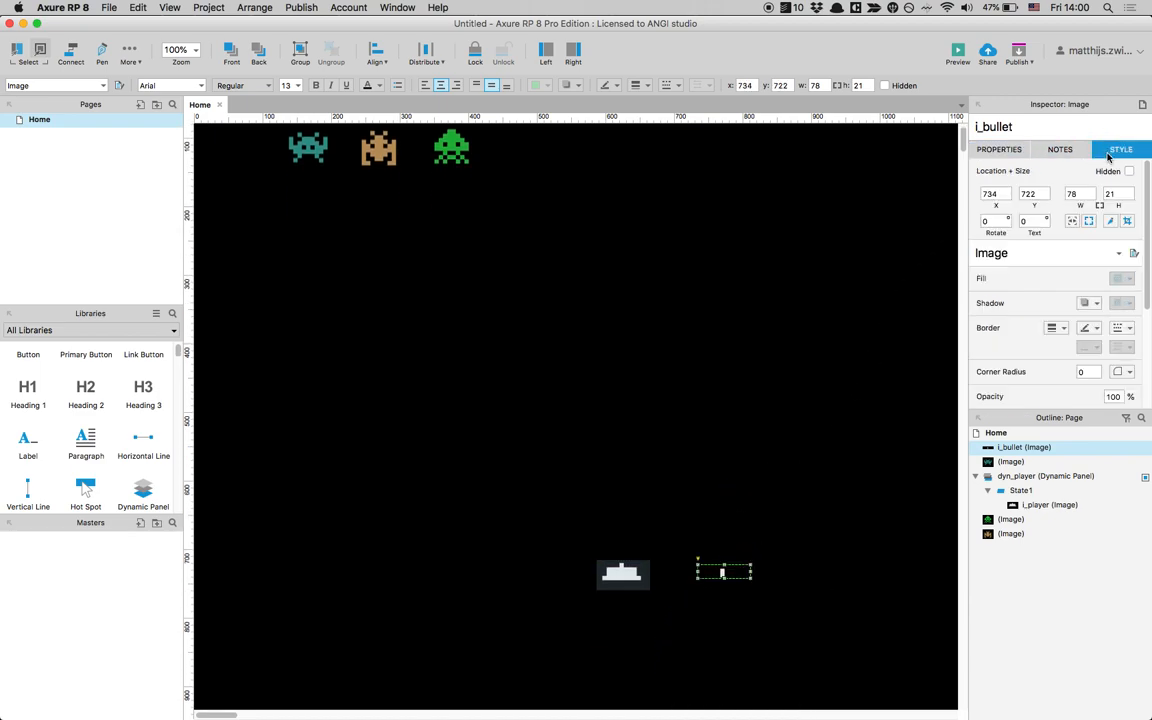
{"action": "left_click", "coordinate": [1129, 172]}
{"action": "left_click", "coordinate": [817, 402]}
Open the page's z-key case under OnPageKeyDown and rename it "Firing the bullet"
{"action": "left_click", "coordinate": [630, 572]}
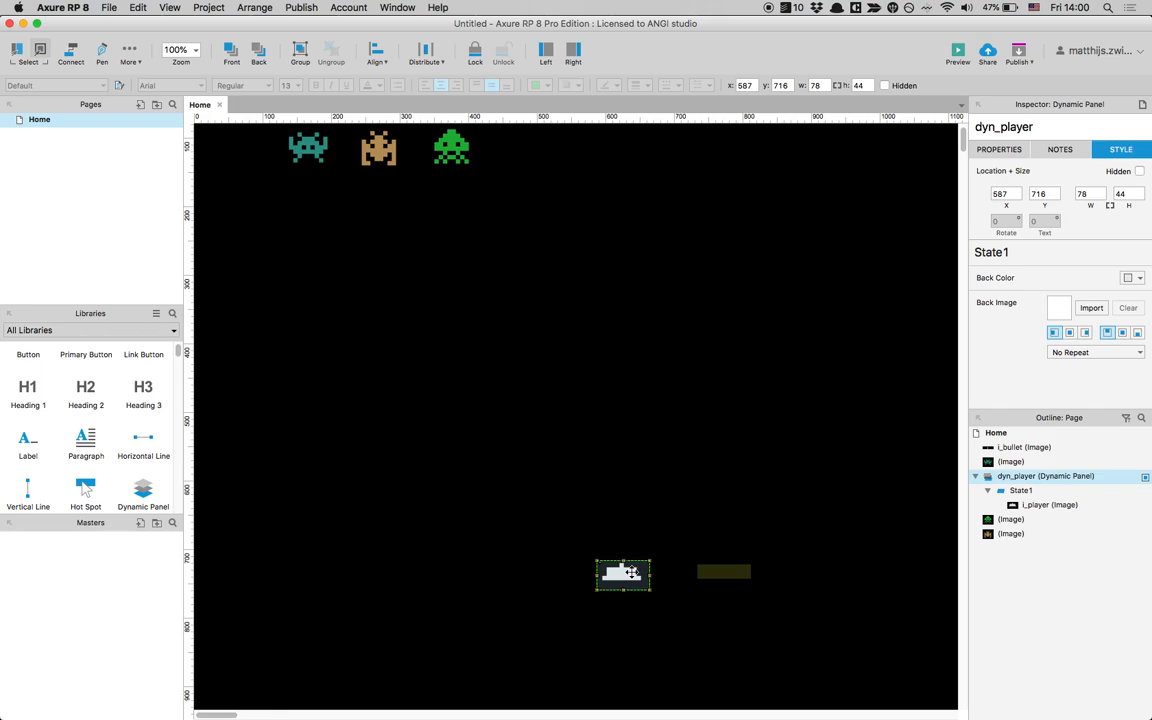
{"action": "left_click", "coordinate": [994, 150]}
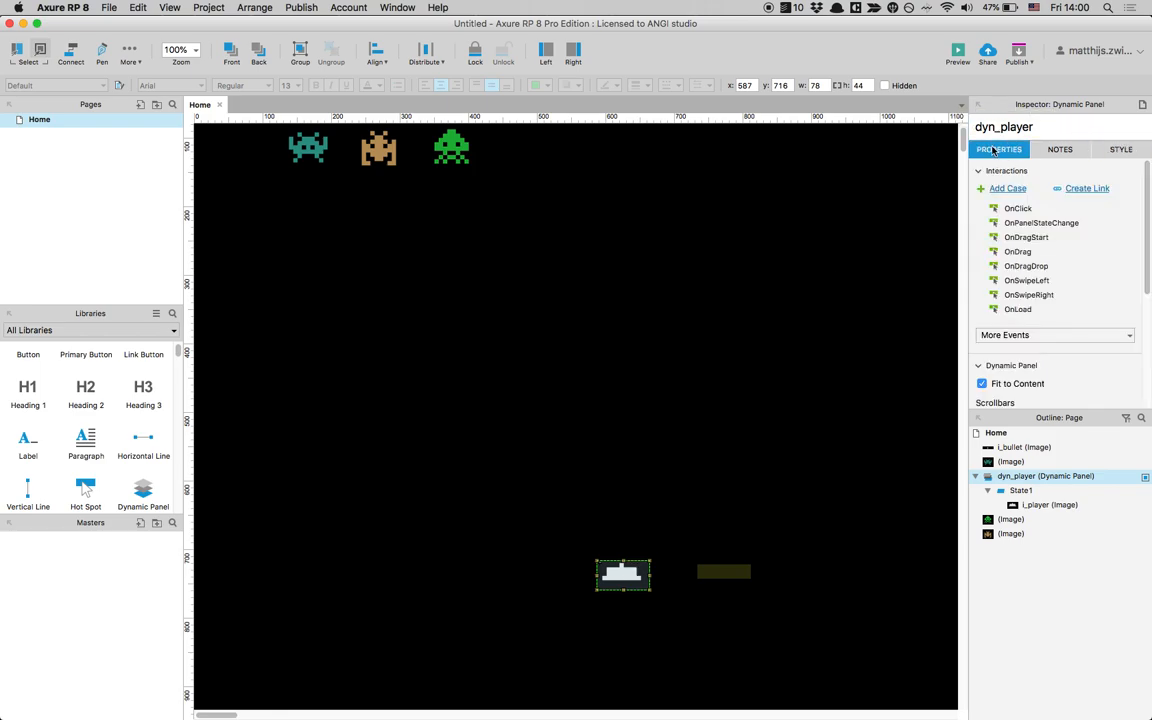
{"action": "left_click", "coordinate": [851, 267]}
{"action": "scroll", "coordinate": [1030, 220], "scroll_direction": "down", "scroll_amount": 3}
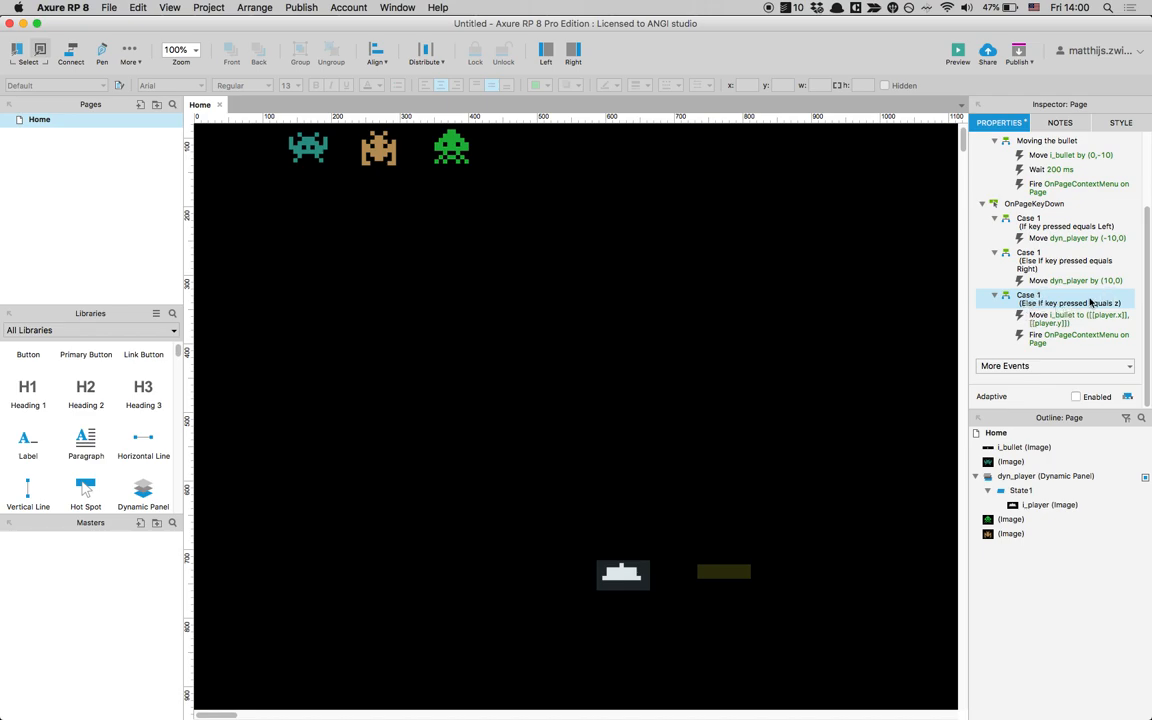
{"action": "double_click", "coordinate": [1024, 299]}
{"action": "triple_click", "coordinate": [466, 96]}
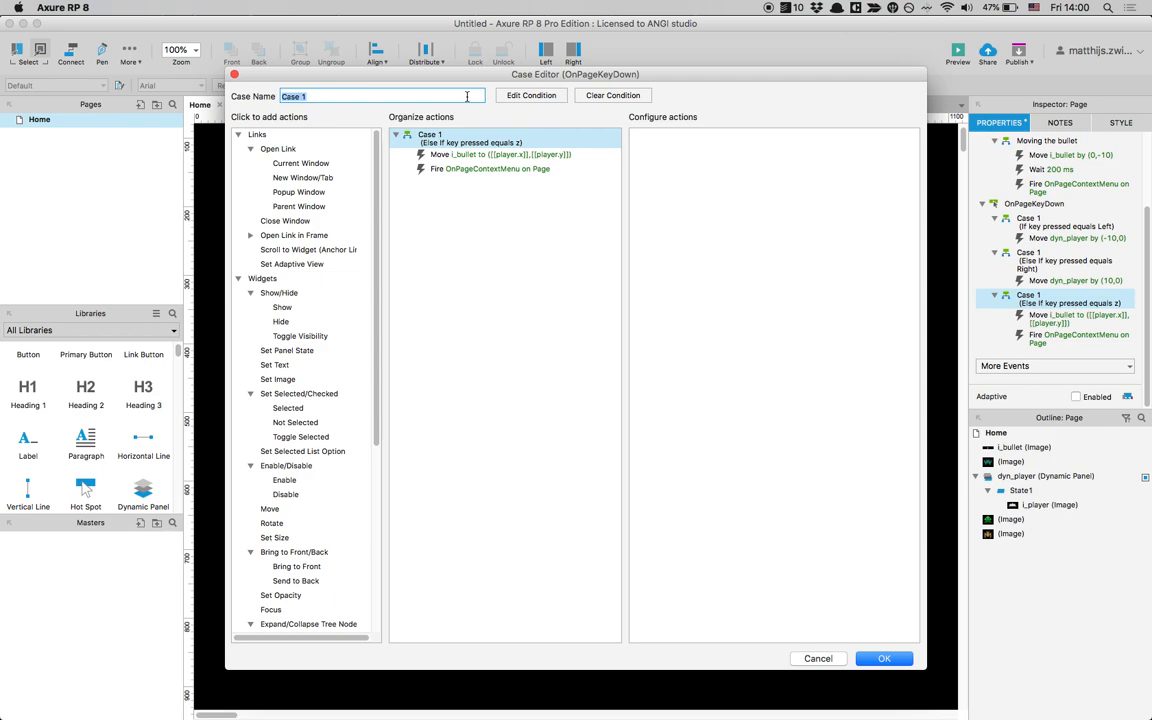
{"action": "type", "text": "Firing the bullet"}
{"action": "left_click", "coordinate": [463, 237]}
{"action": "left_click", "coordinate": [463, 142]}
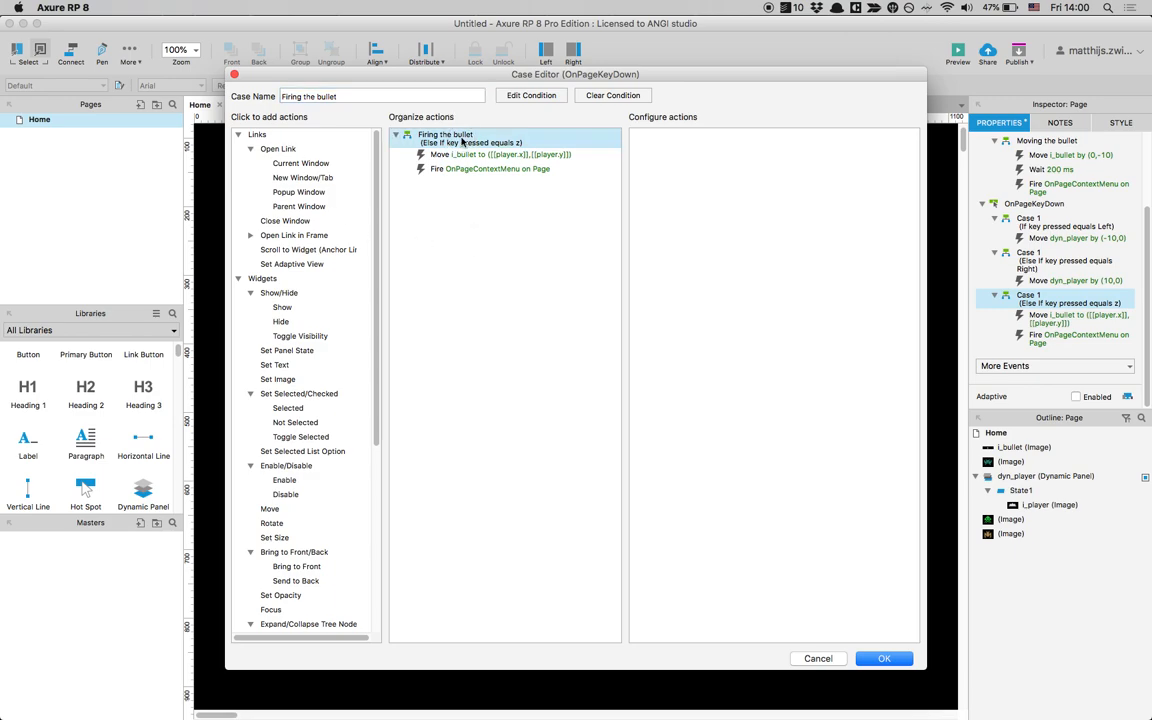
Add a Show action for i_bullet, place it first in the "Firing the bullet" case, and save the case
{"action": "left_click", "coordinate": [283, 307]}
{"action": "left_click", "coordinate": [653, 169]}
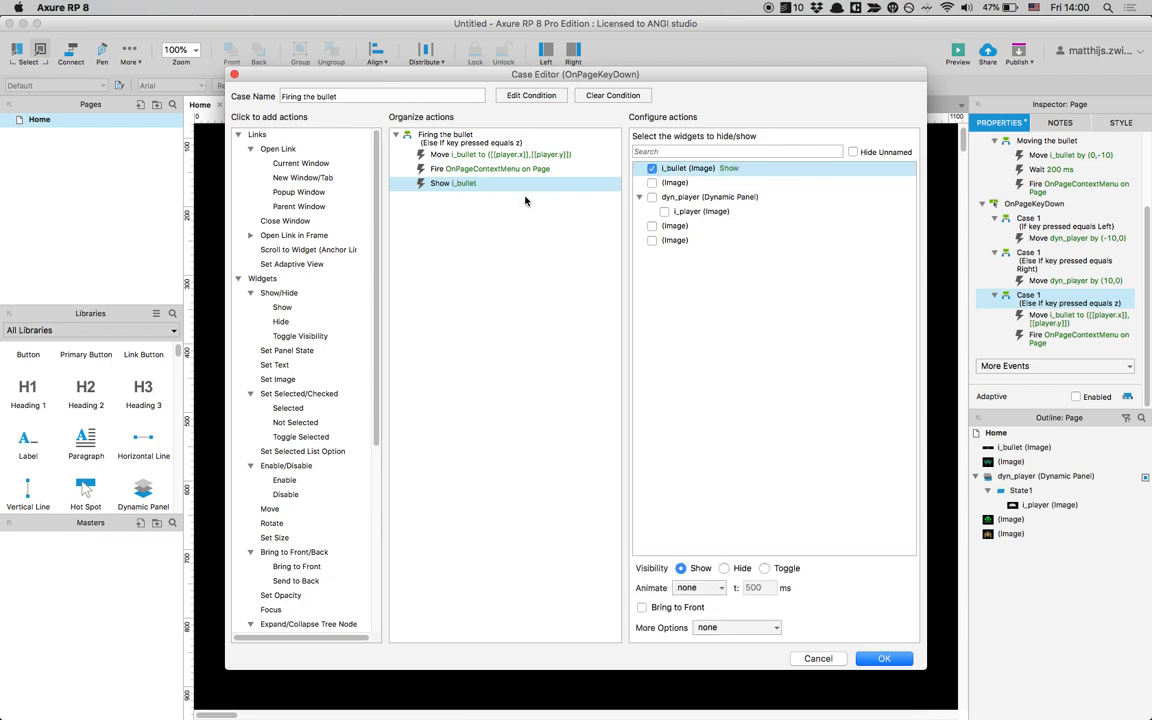
{"action": "left_click_drag", "start_coordinate": [535, 184], "coordinate": [446, 148]}
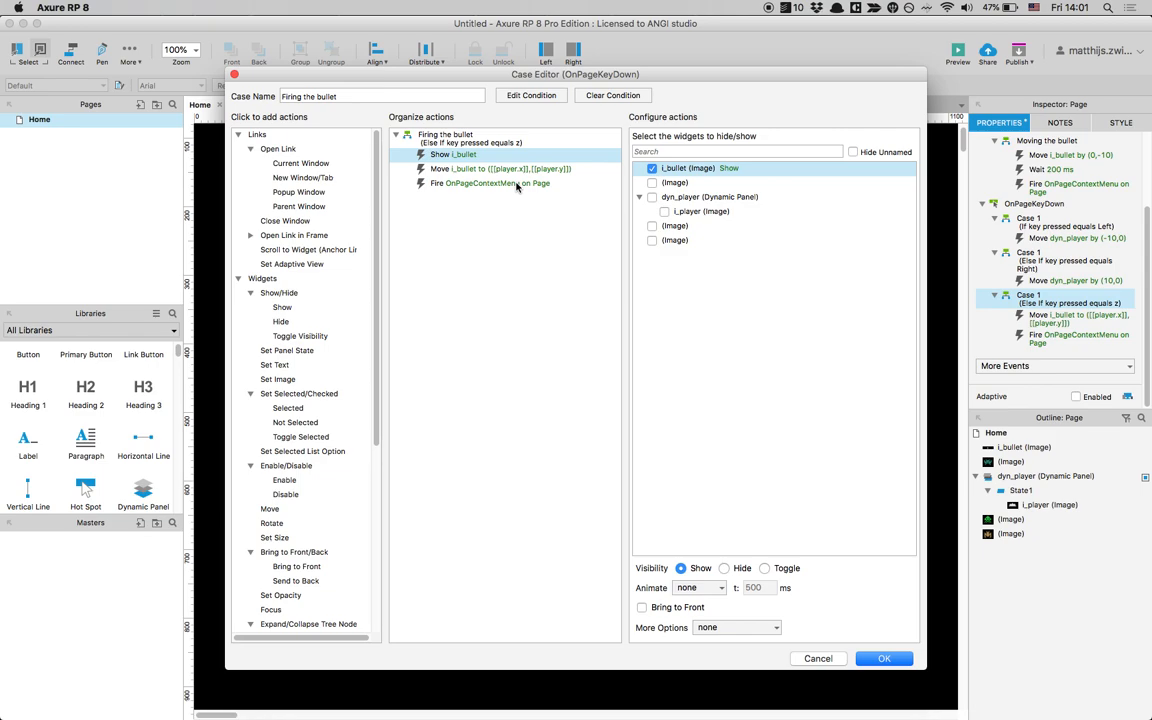
{"action": "left_click", "coordinate": [878, 659]}
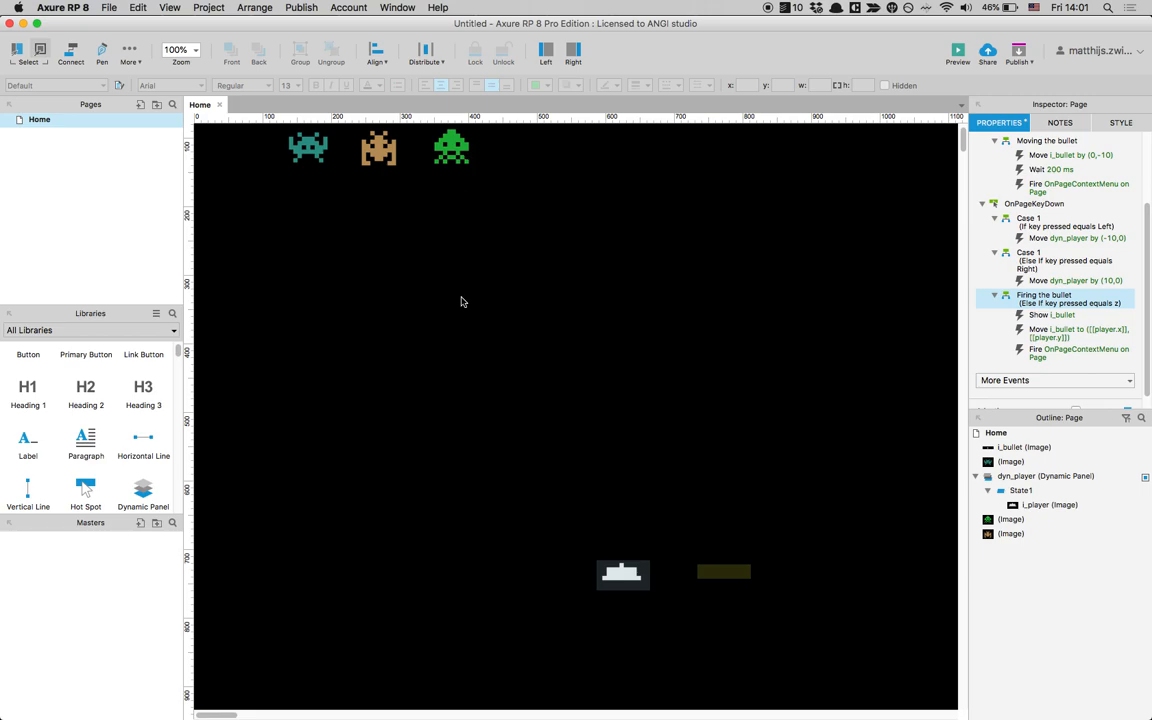
Convert the green invader image to a dynamic panel
{"action": "scroll", "coordinate": [461, 301], "scroll_direction": "up", "scroll_amount": 2}
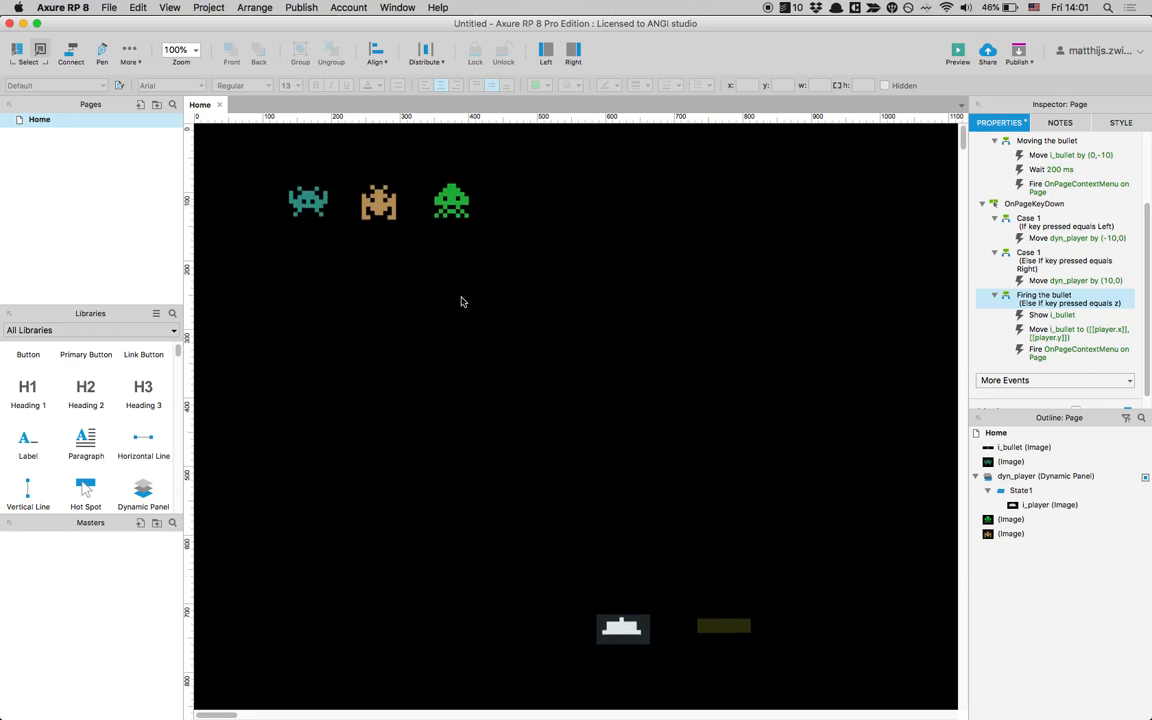
{"action": "left_click", "coordinate": [446, 199]}
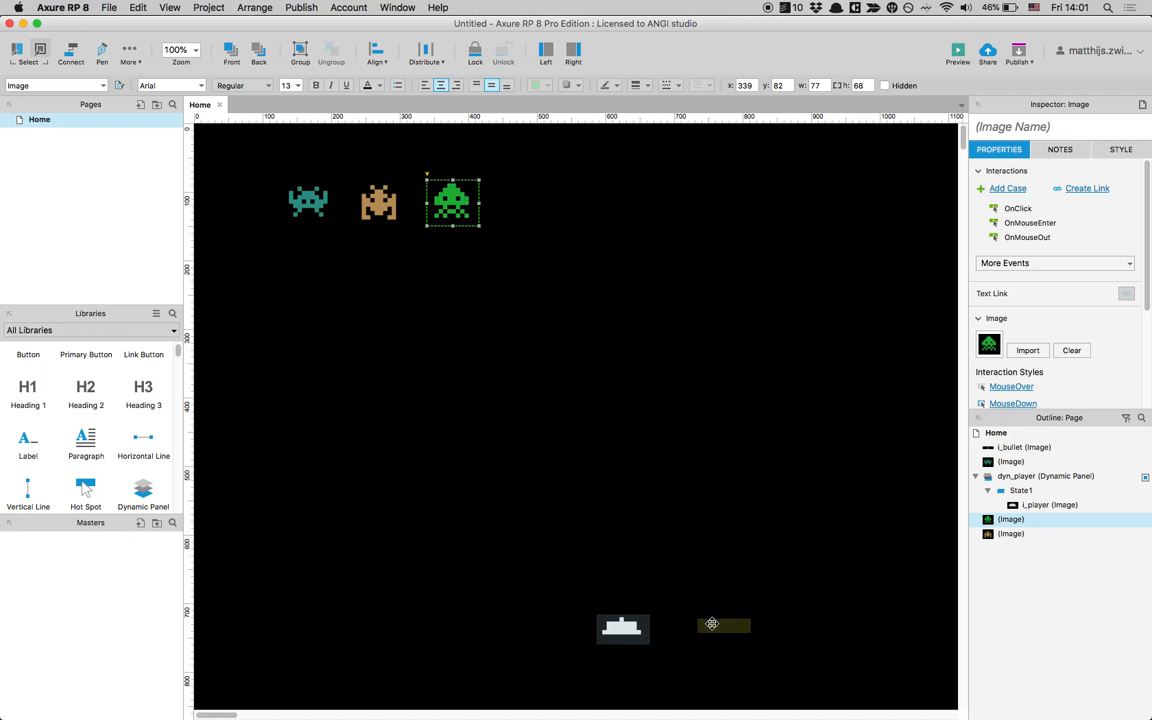
{"action": "right_click", "coordinate": [456, 198]}
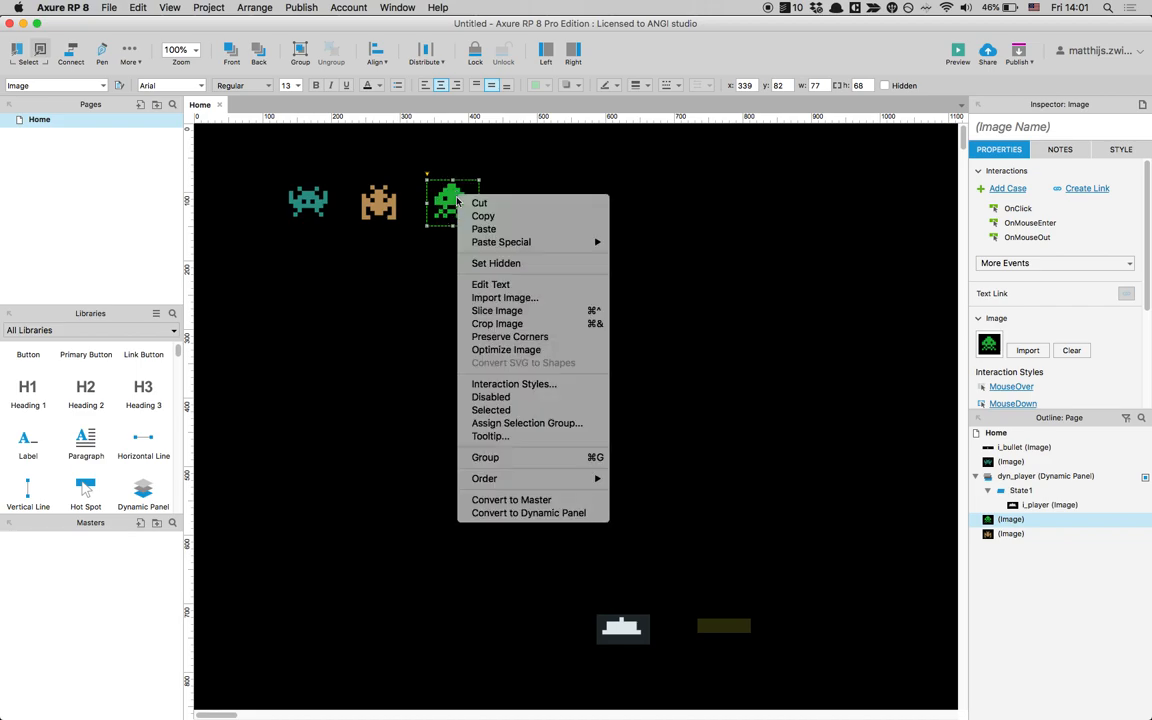
{"action": "left_click", "coordinate": [540, 516]}
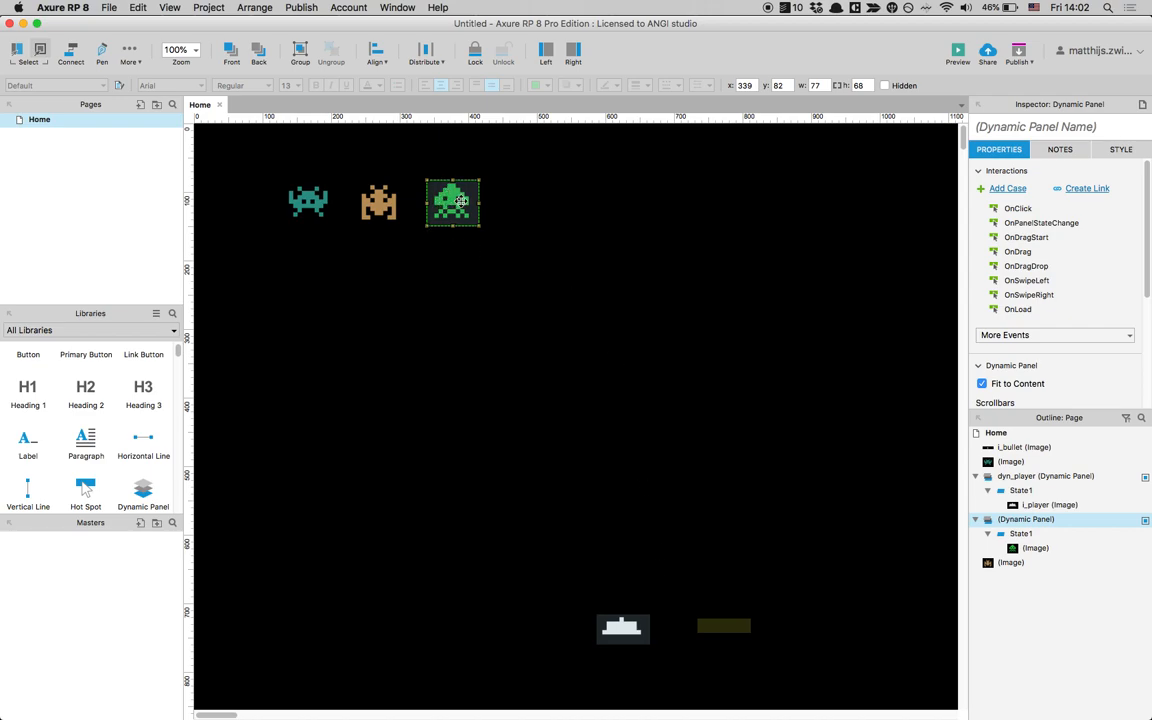
{"action": "left_click", "coordinate": [716, 627]}
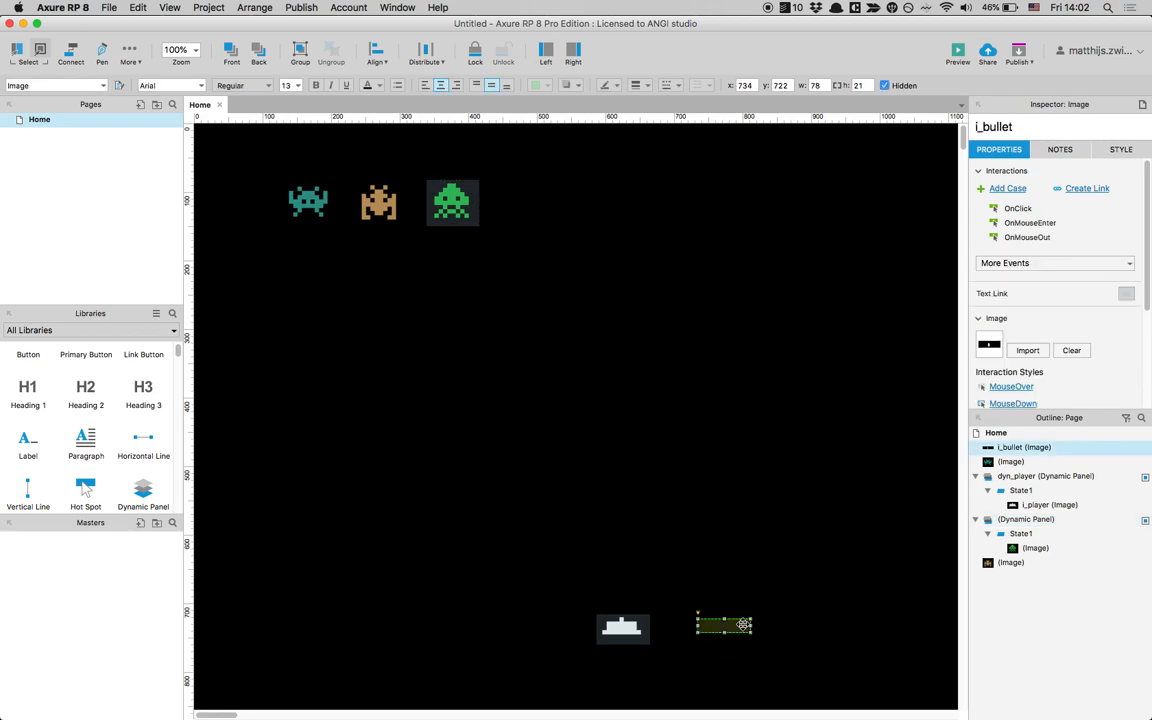
{"action": "left_click", "coordinate": [882, 317]}
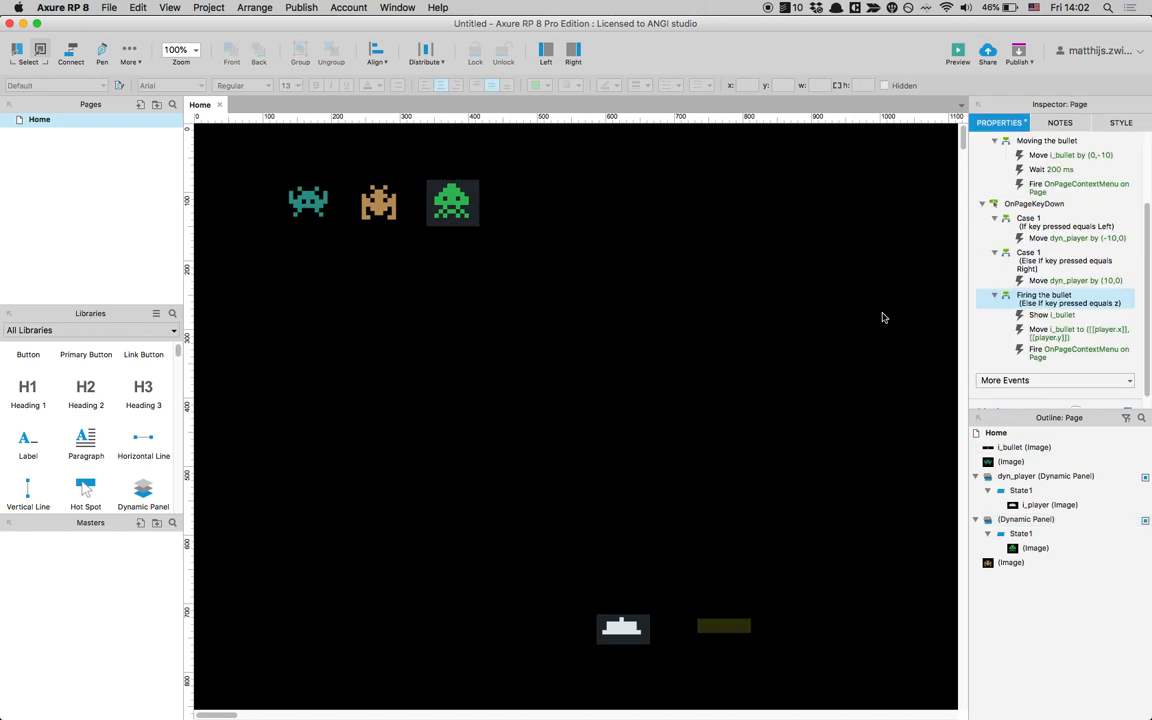
{"action": "scroll", "coordinate": [917, 315], "scroll_direction": "right", "scroll_amount": 1}
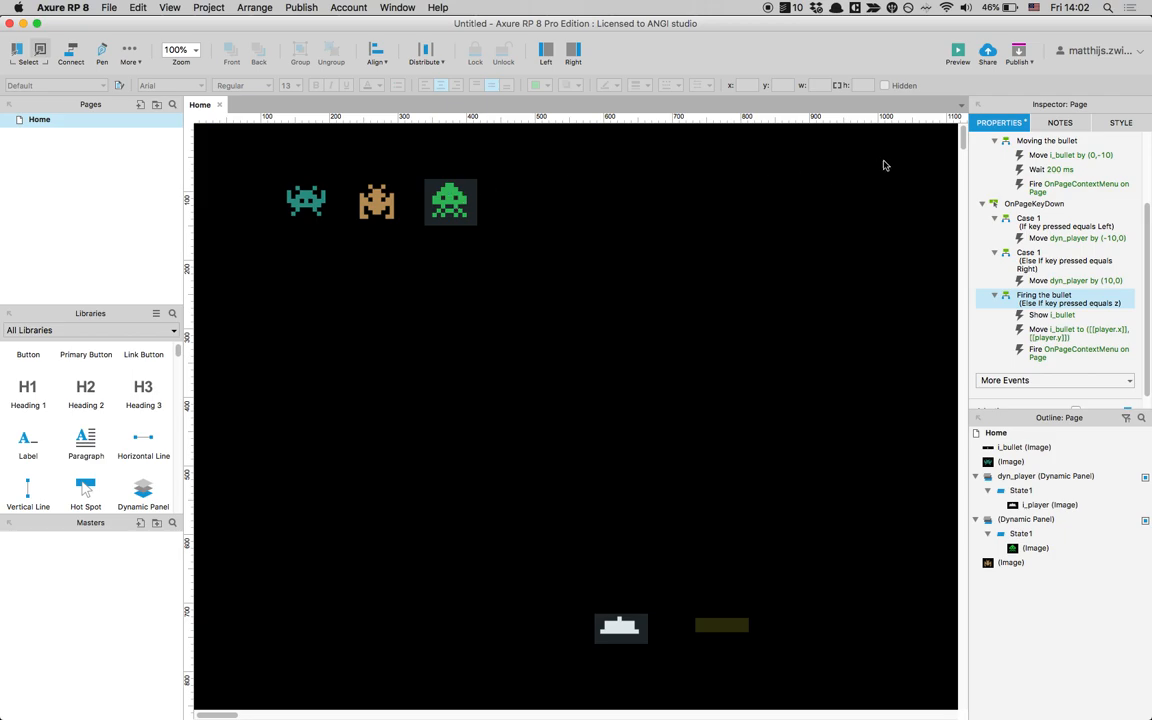
Name the green invader's dynamic panel dyn_alien1
{"action": "left_click", "coordinate": [450, 200]}
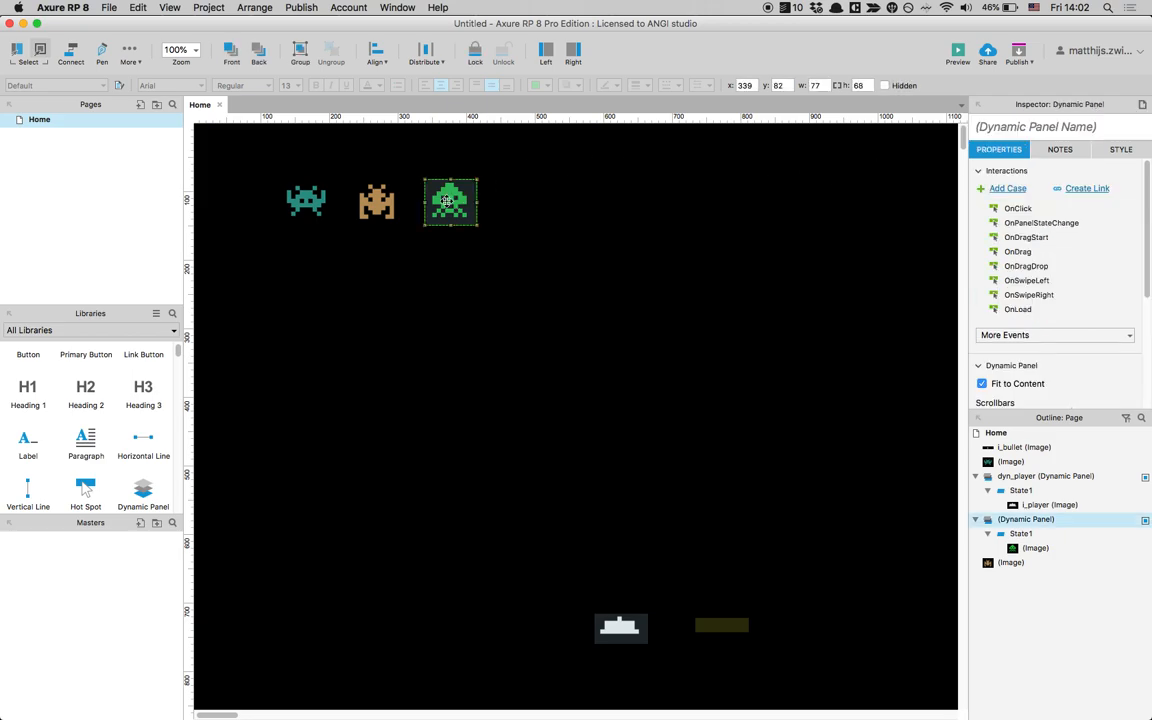
{"action": "left_click", "coordinate": [1048, 127]}
{"action": "type", "text": "d"}
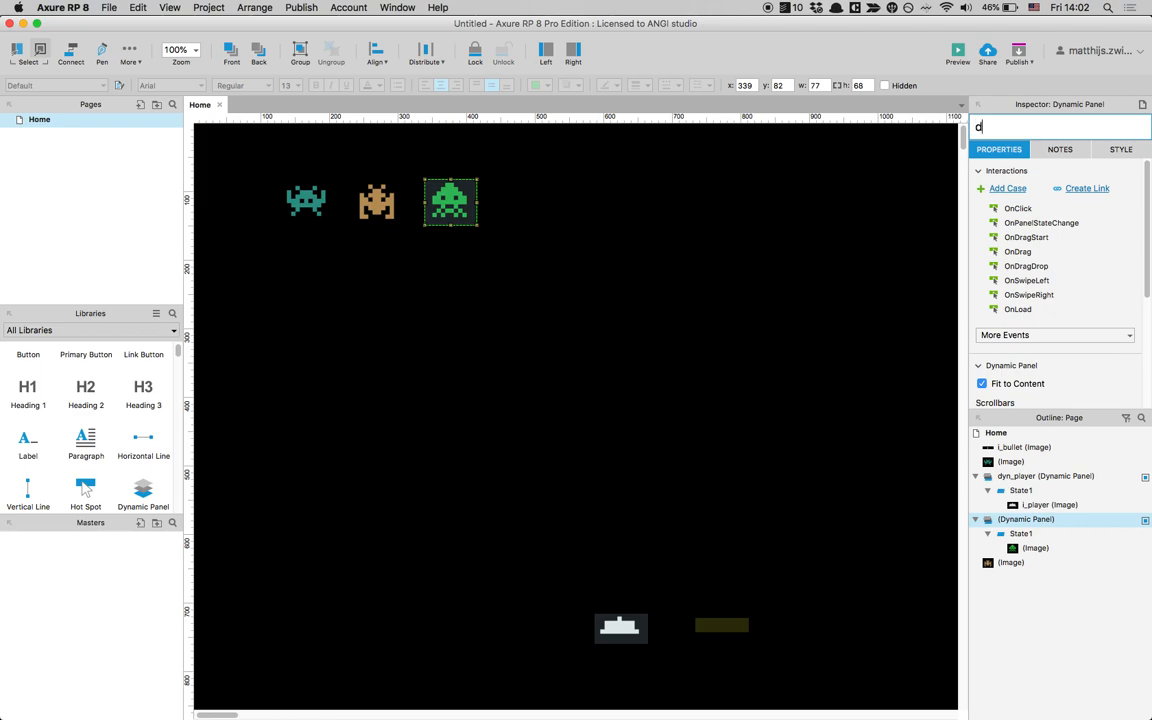
{"action": "type", "text": "yn_alien1"}
{"action": "left_click", "coordinate": [729, 259]}
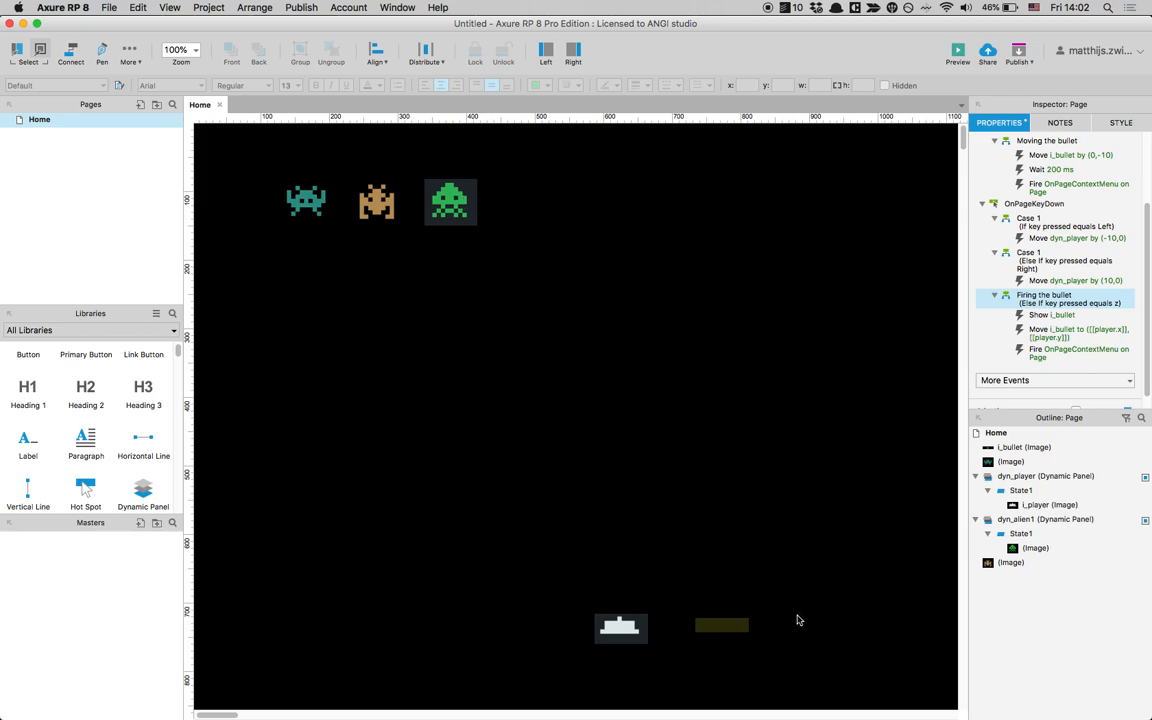
{"action": "left_click", "coordinate": [731, 624]}
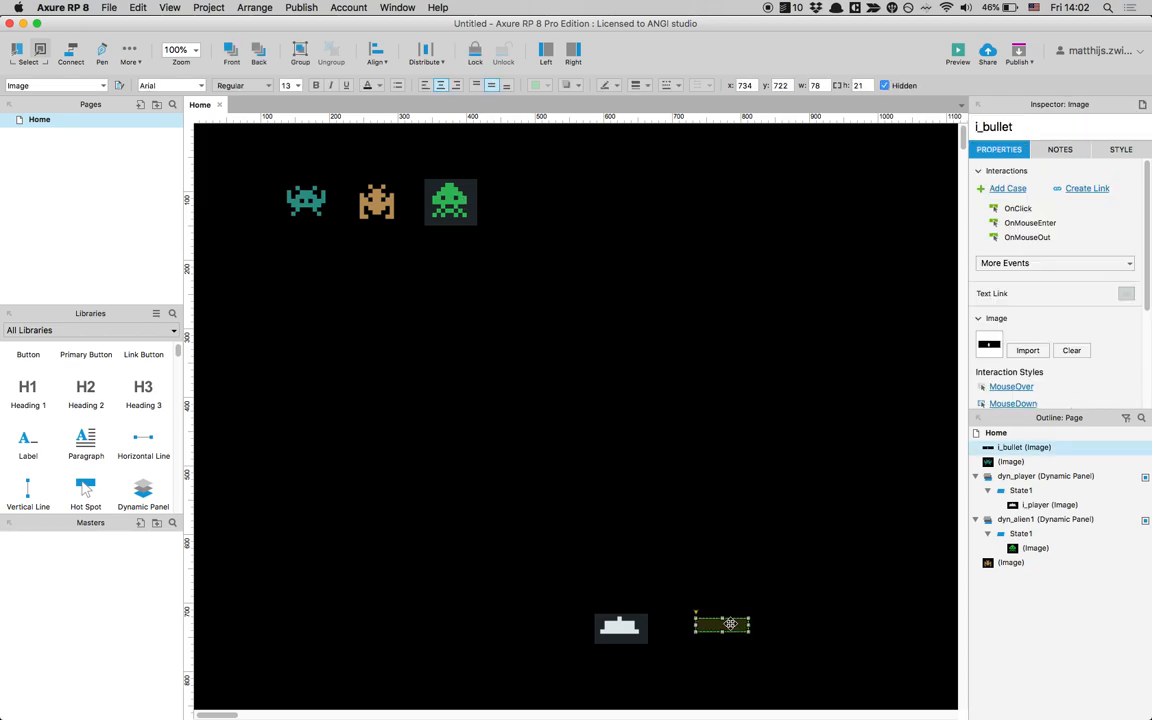
{"action": "left_click", "coordinate": [728, 424]}
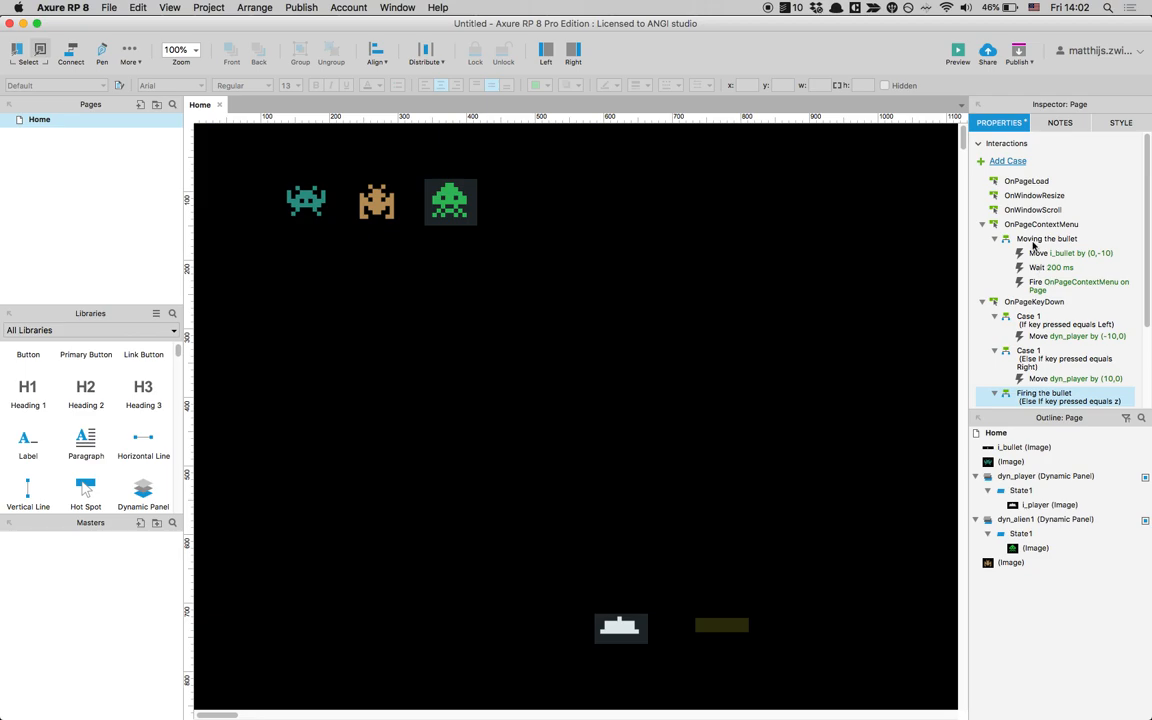
{"action": "double_click", "coordinate": [1035, 240]}
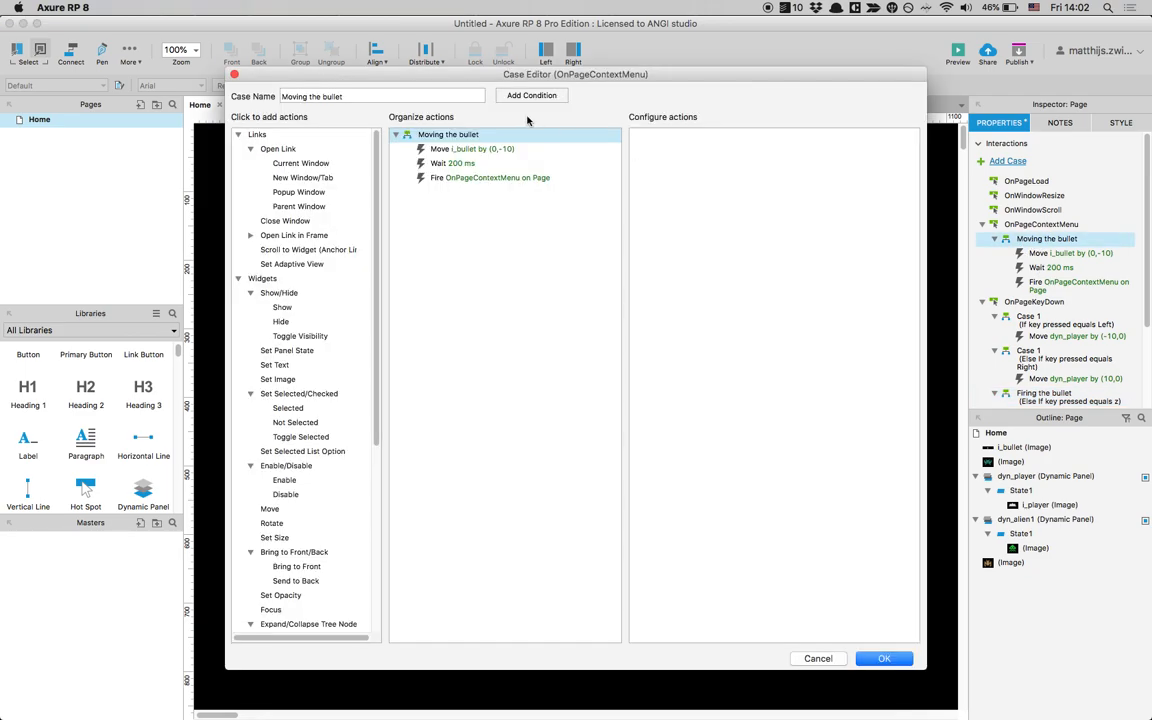
{"action": "left_click", "coordinate": [473, 177]}
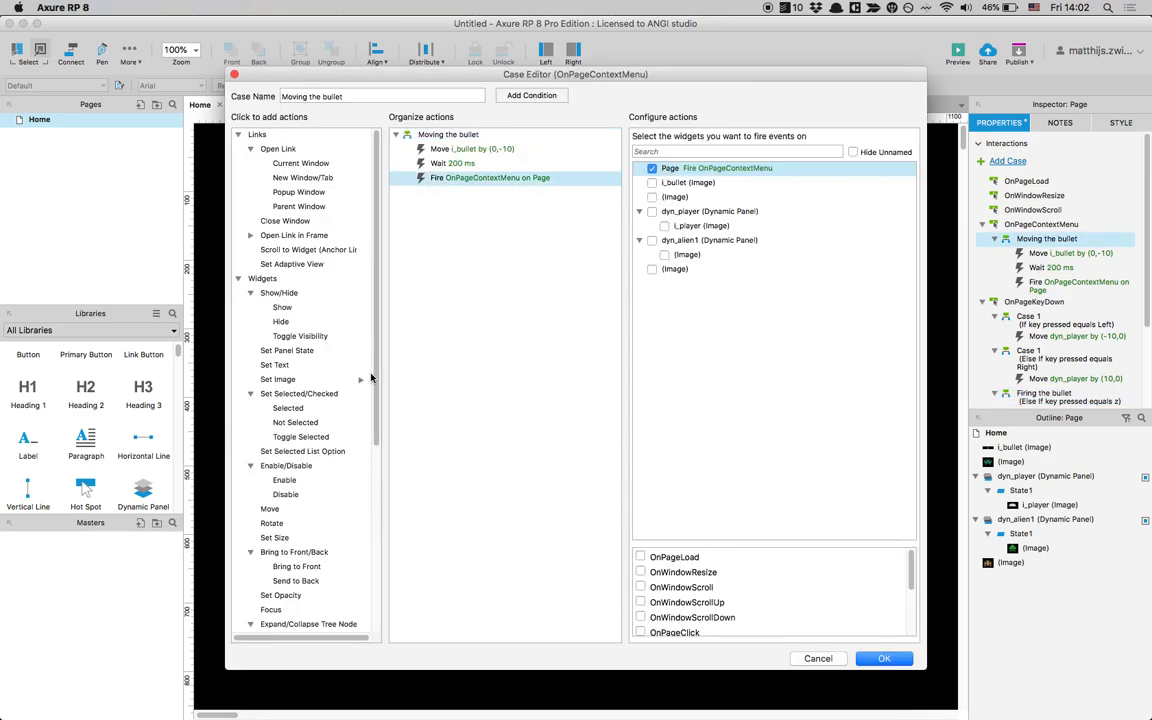
{"action": "left_click", "coordinate": [818, 658]}
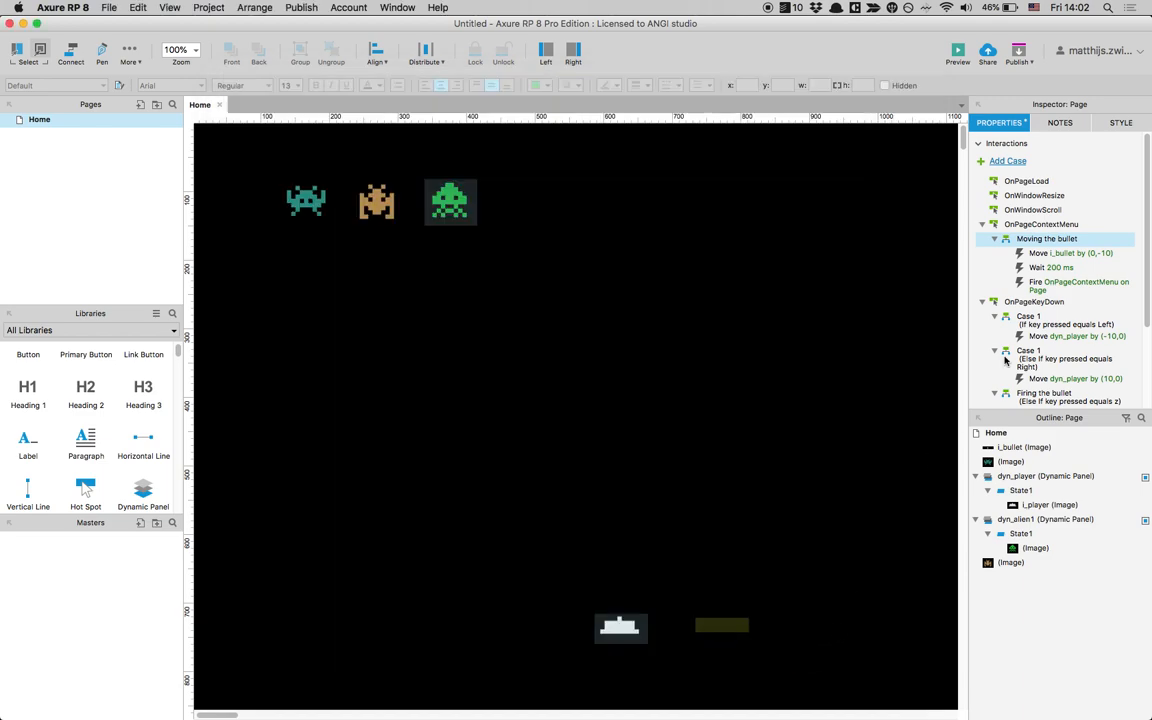
Add a new OnPageContextMenu case with the condition that the area of i_bullet is over the area of dyn_alien1
{"action": "left_click", "coordinate": [1008, 162]}
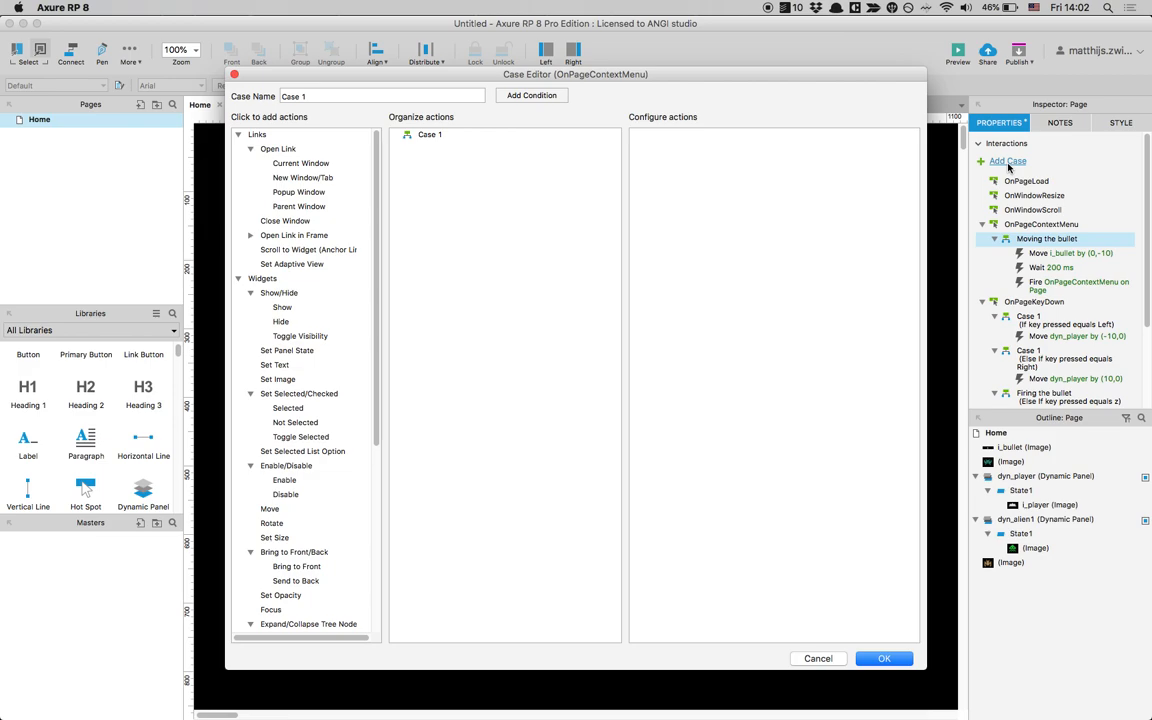
{"action": "left_click", "coordinate": [525, 95]}
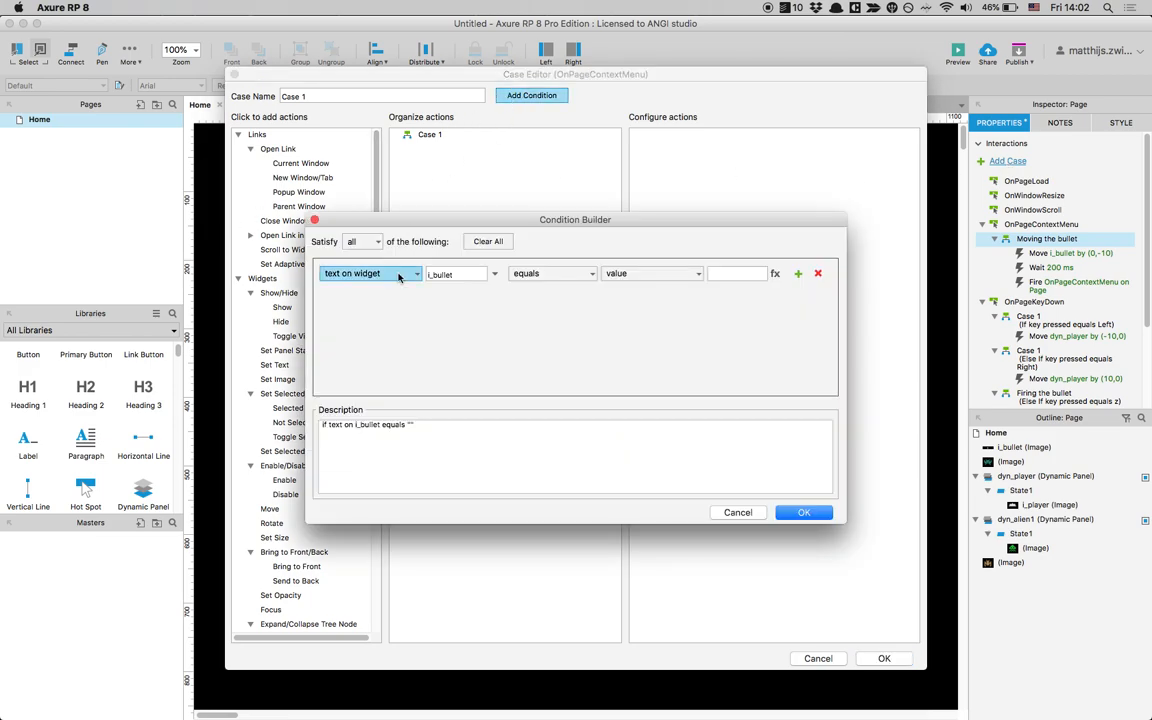
{"action": "left_click", "coordinate": [407, 277]}
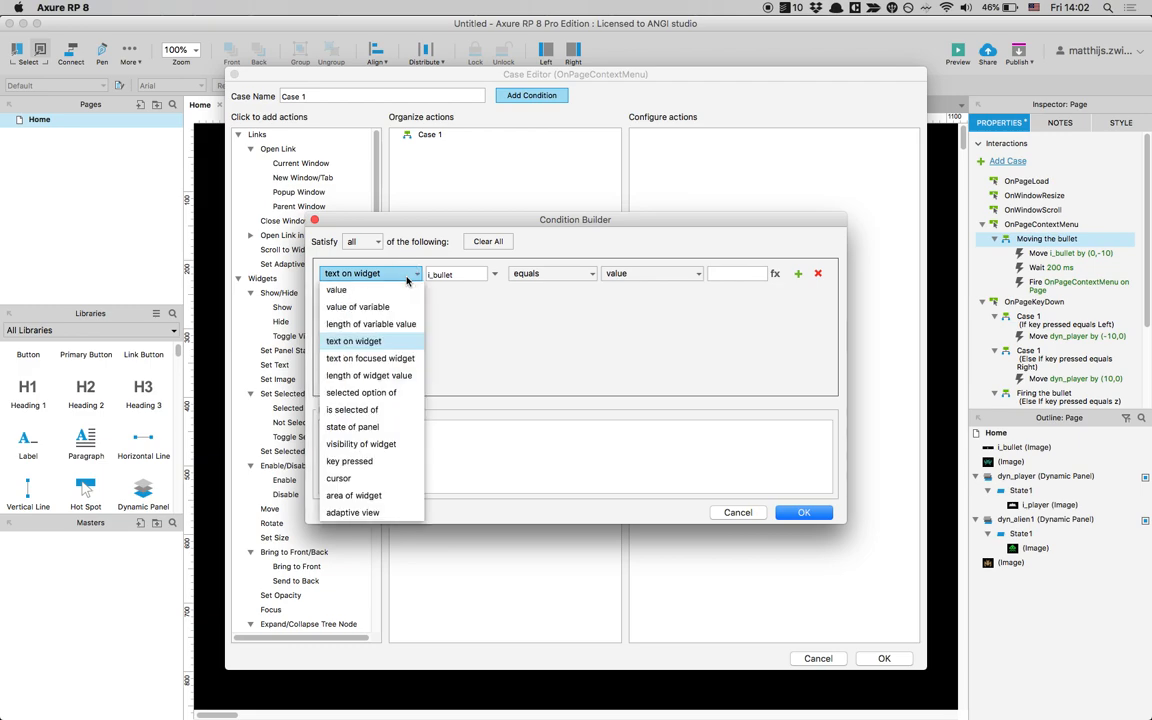
{"action": "left_click", "coordinate": [369, 496]}
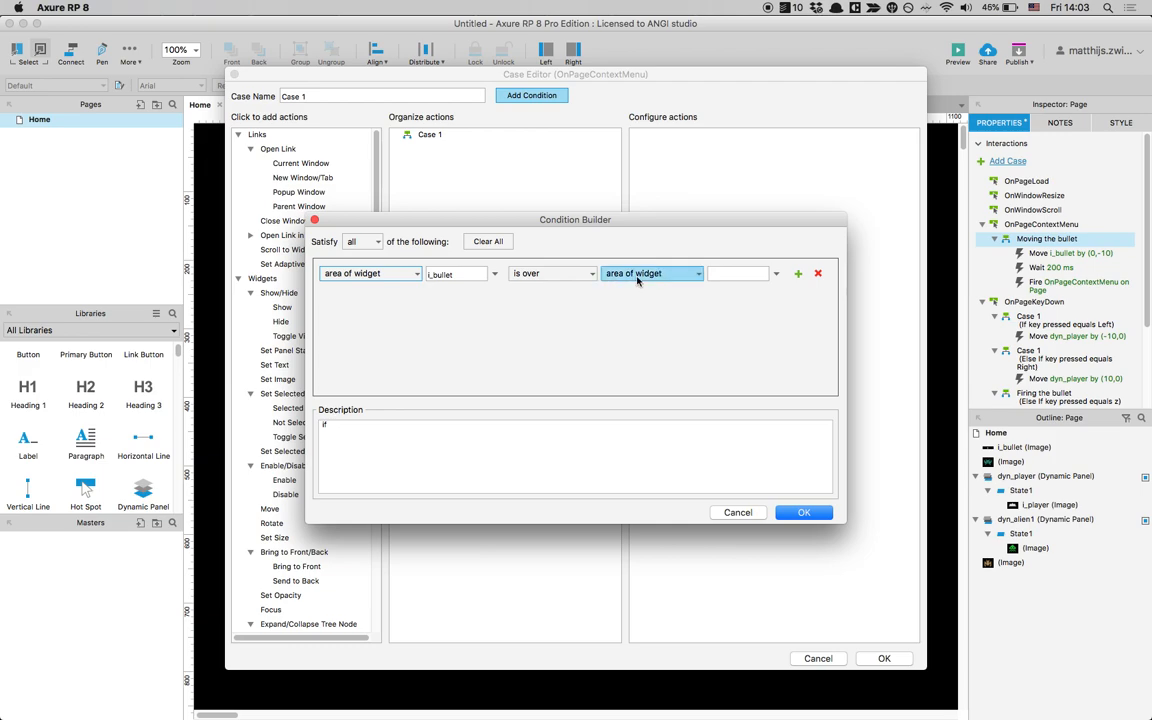
{"action": "left_click", "coordinate": [775, 274]}
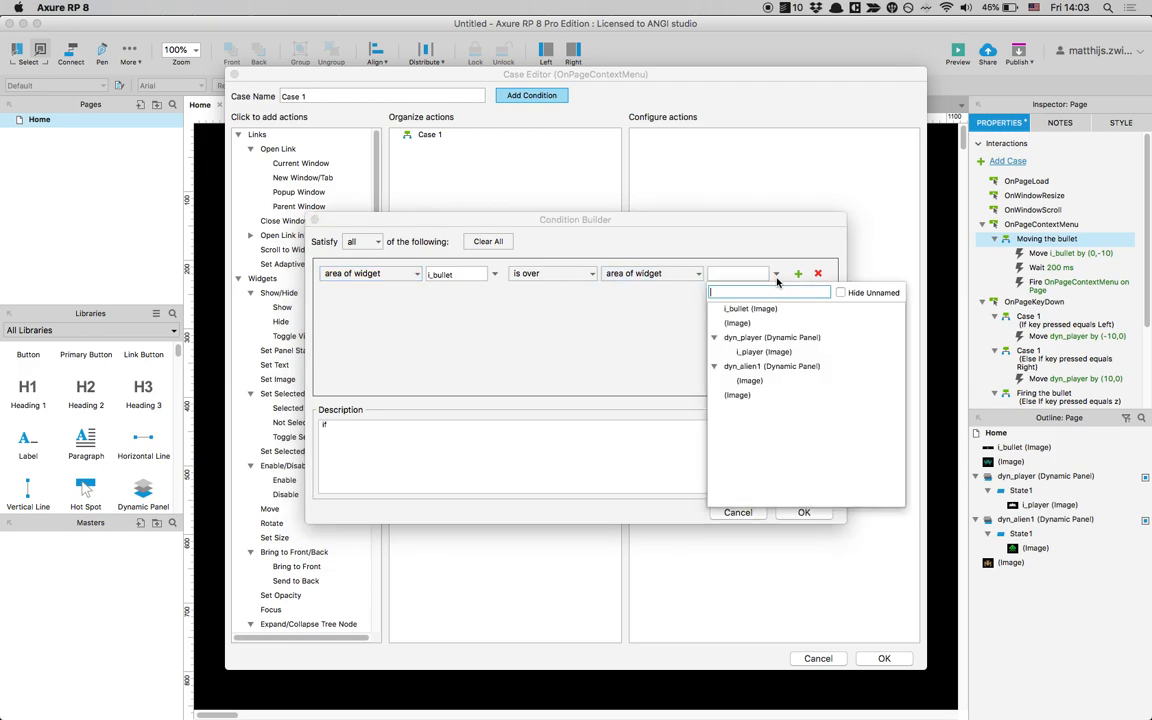
{"action": "left_click", "coordinate": [767, 368]}
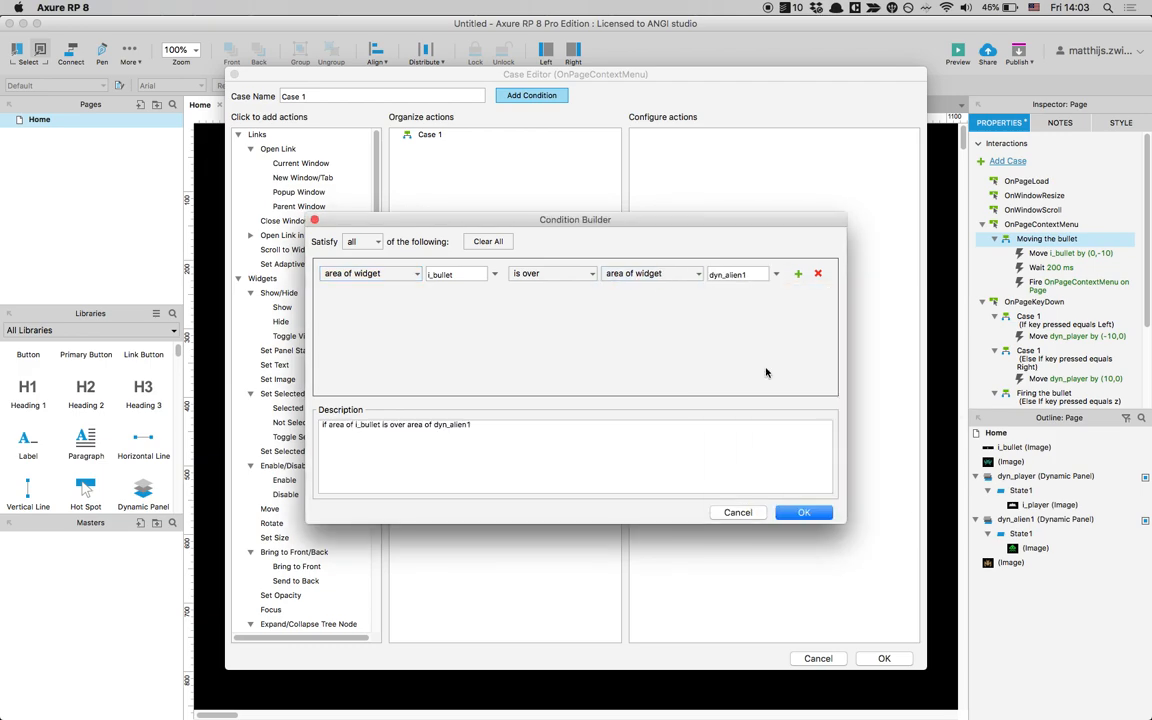
{"action": "left_click", "coordinate": [801, 513]}
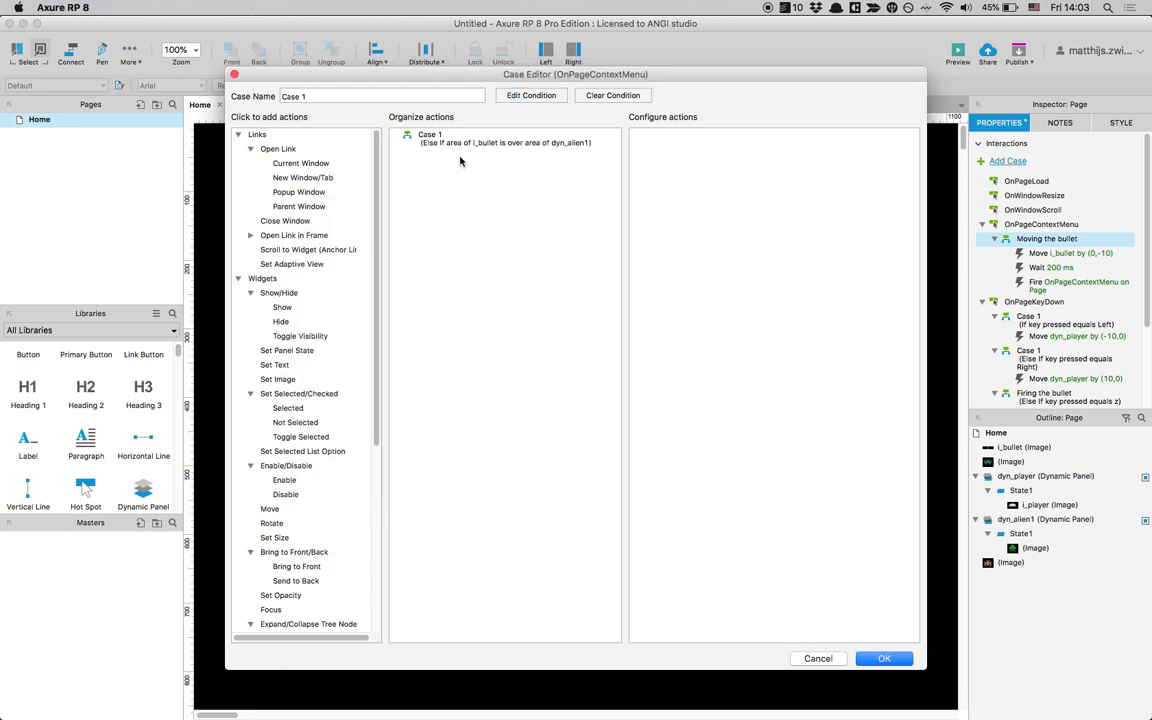
Add a Hide action for dyn_alien1 to the new collision case, filter out unnamed widgets, and save the case
{"action": "left_click", "coordinate": [300, 324]}
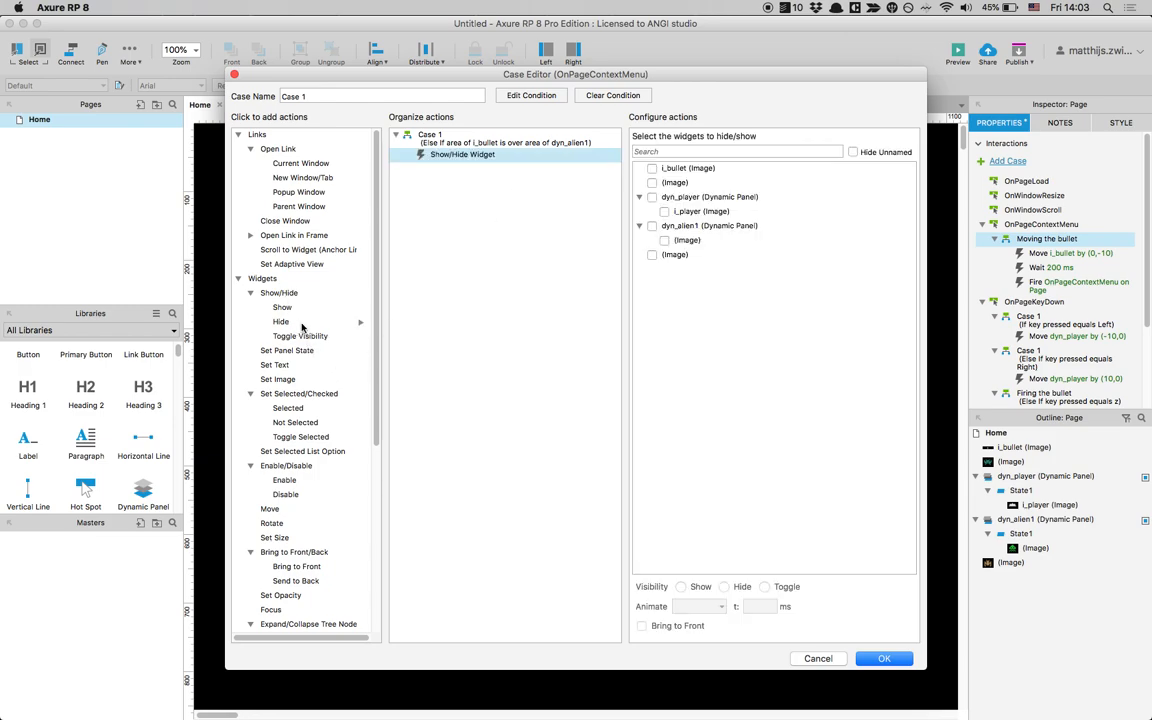
{"action": "left_click", "coordinate": [652, 226]}
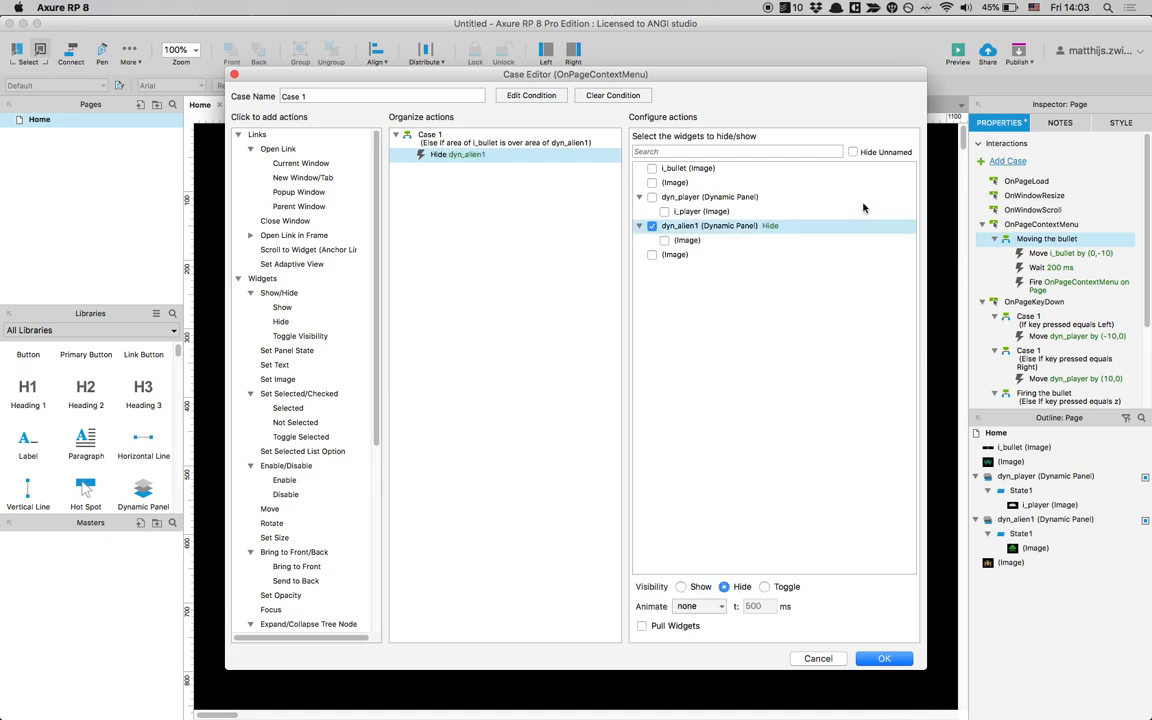
{"action": "left_click", "coordinate": [852, 152]}
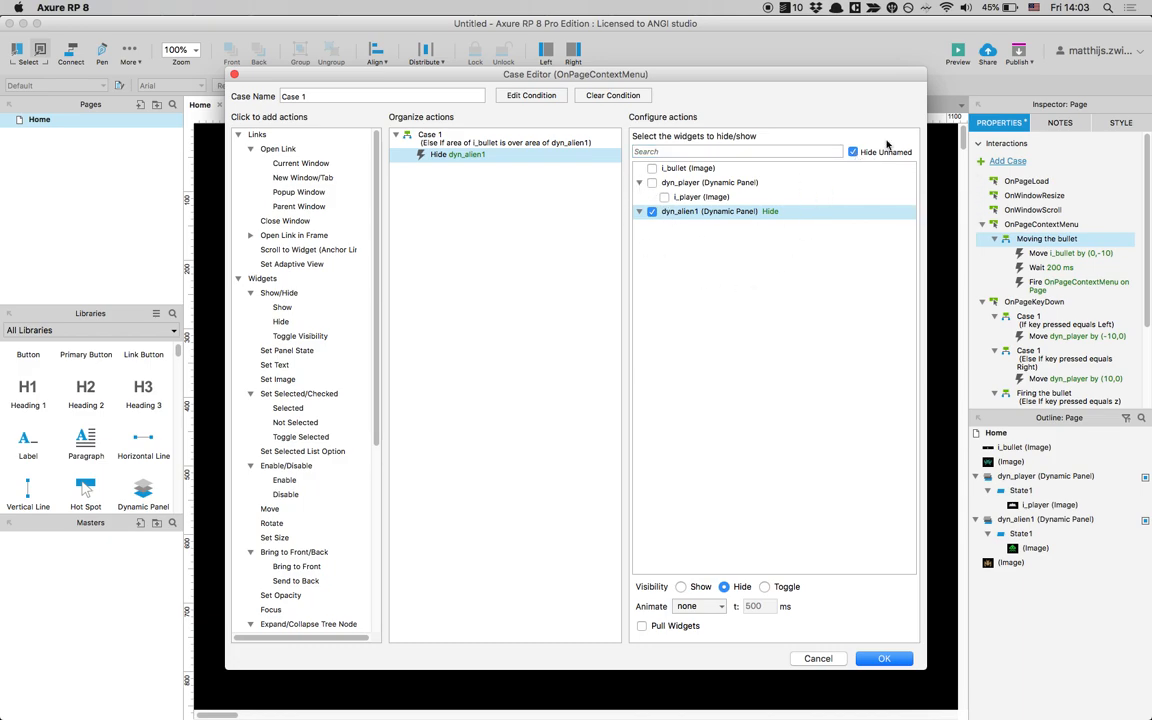
{"action": "left_click", "coordinate": [884, 659]}
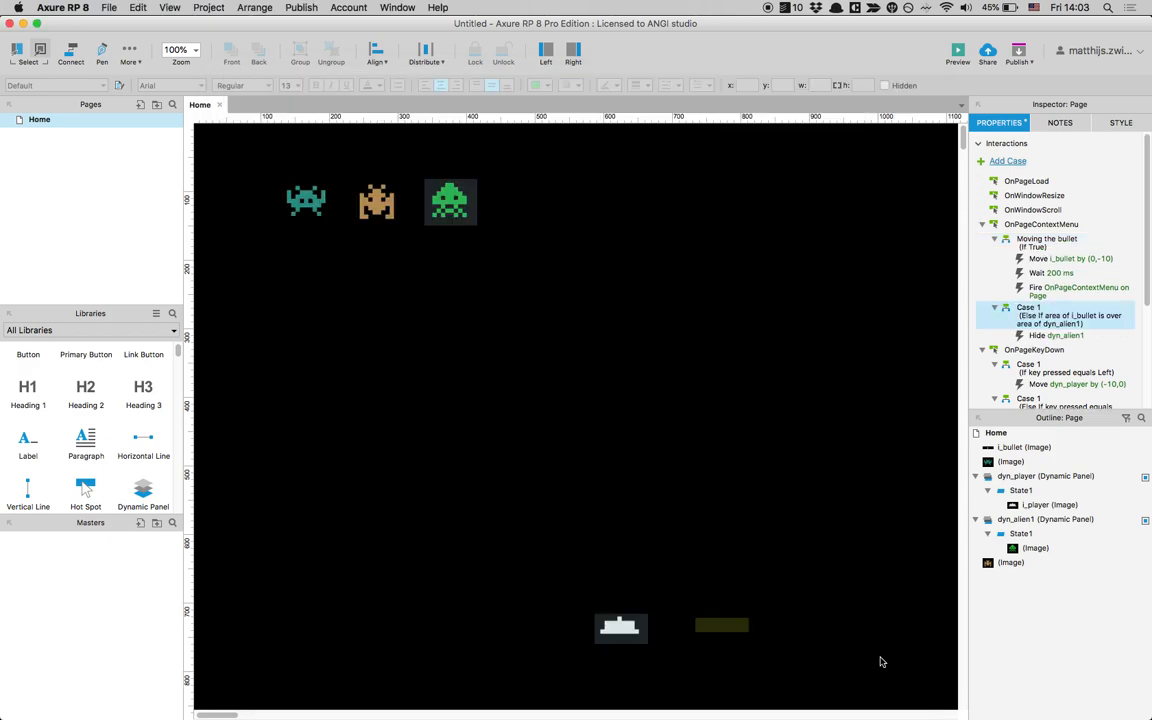
Preview the prototype in the browser, close the older preview tab, and collapse the preview sidebar
{"action": "left_click", "coordinate": [959, 49]}
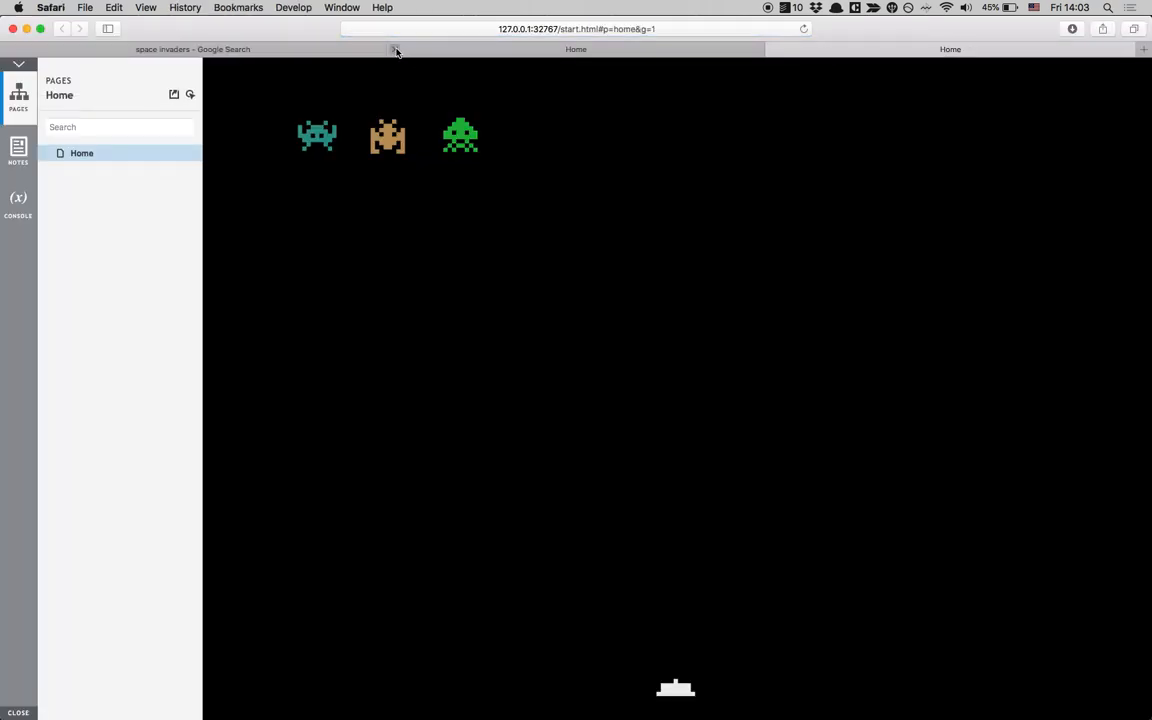
{"action": "left_click", "coordinate": [395, 50]}
{"action": "left_click", "coordinate": [19, 63]}
{"action": "left_click", "coordinate": [416, 345]}
Test the collision in the preview by moving the cannon beneath the green invader and firing the bullet
{"action": "key", "text": "Left"}
{"action": "key", "text": "Left"}
{"action": "key", "text": "Left"}
{"action": "key", "text": "Left"}
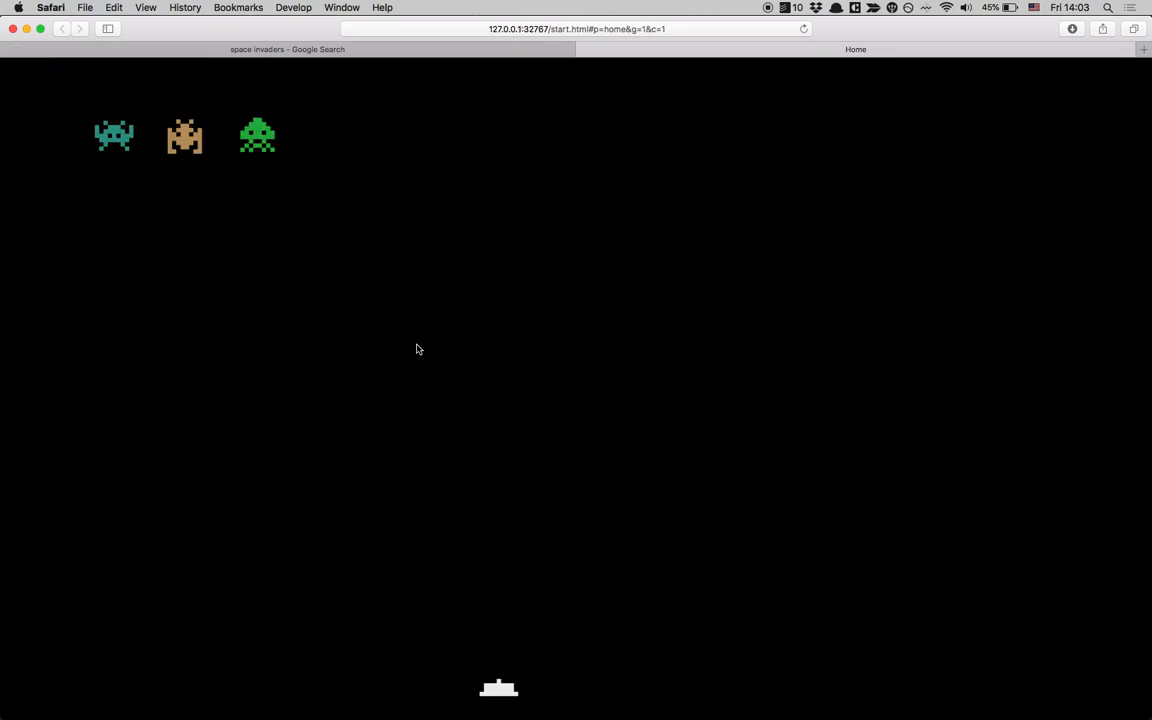
{"action": "key", "text": "Left"}
{"action": "key", "text": "Left"}
{"action": "key", "text": "Left"}
{"action": "key", "text": "Left"}
{"action": "key", "text": "Left"}
{"action": "key", "text": "Left"}
{"action": "key", "text": "Left"}
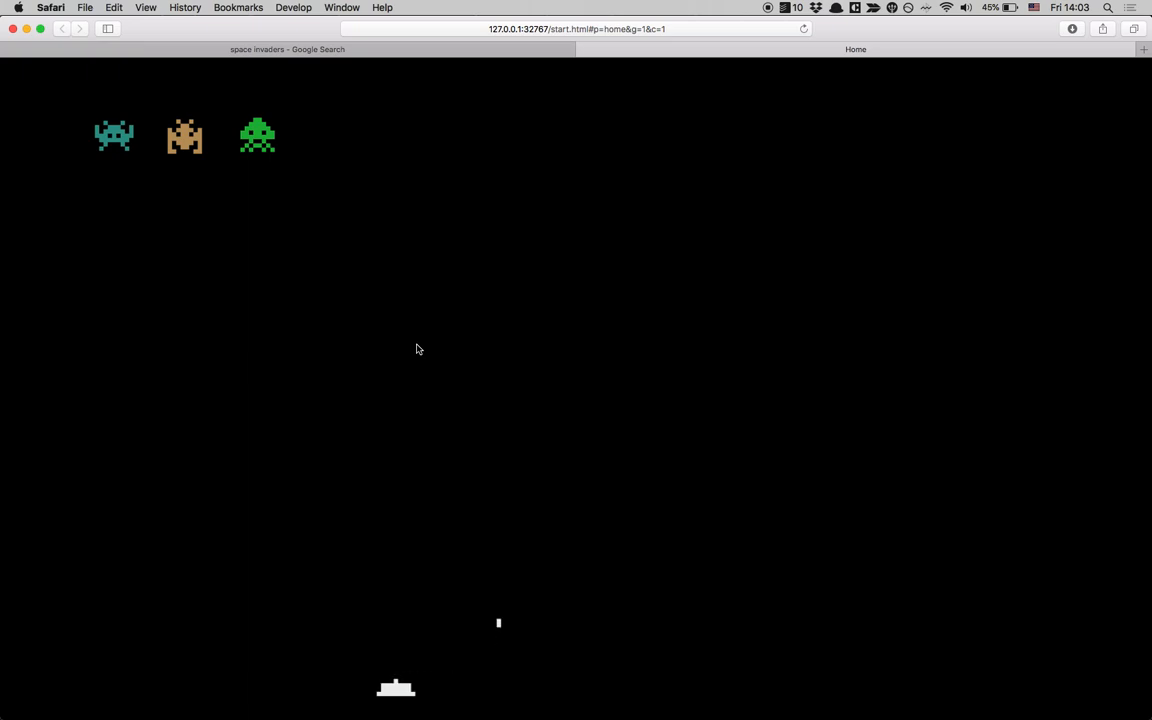
{"action": "key", "text": "Left"}
{"action": "key", "text": "Left"}
{"action": "key", "text": "Left"}
{"action": "key", "text": "Left"}
{"action": "key", "text": "Left"}
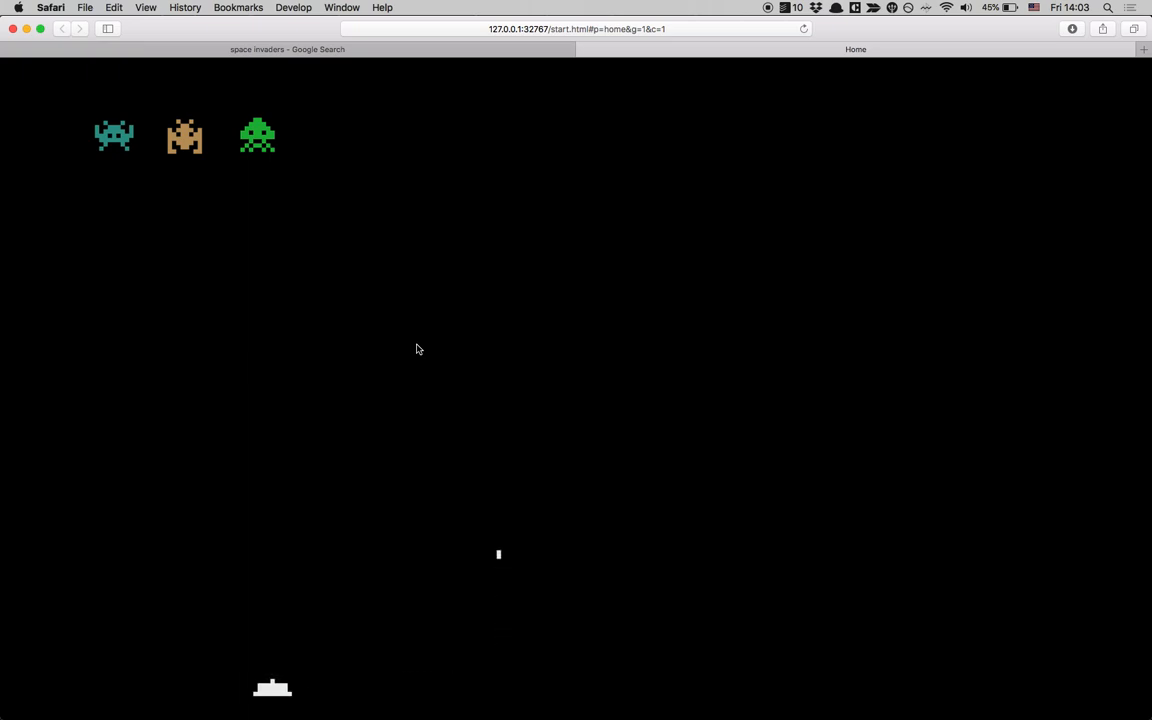
{"action": "key", "text": "Right"}
{"action": "key", "text": "Left"}
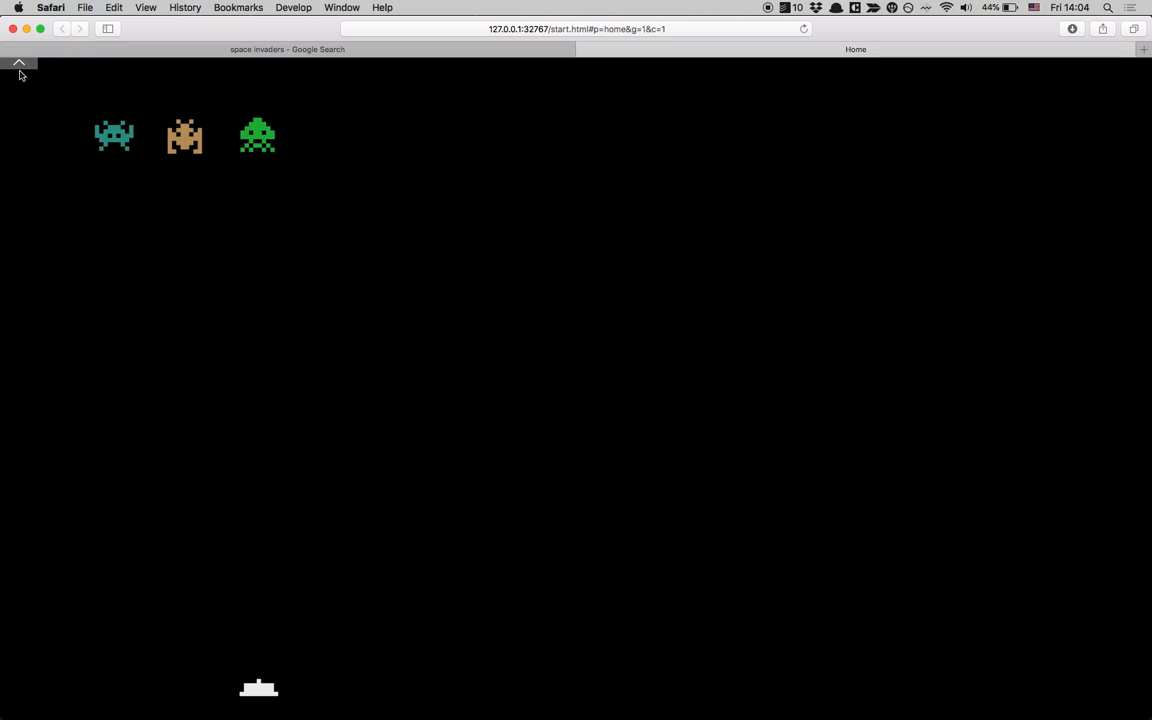
Examine the preview's console trace to check which OnPageContextMenu cases run, and collapse the sidebar
{"action": "left_click", "coordinate": [18, 63]}
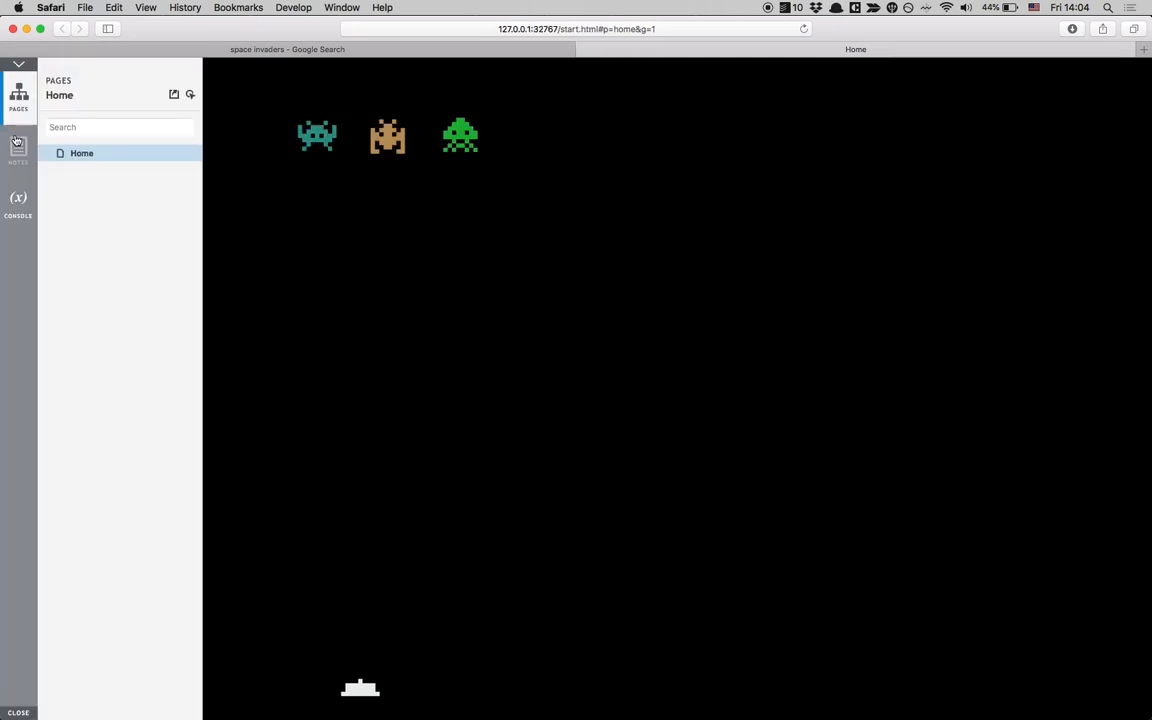
{"action": "left_click", "coordinate": [18, 202]}
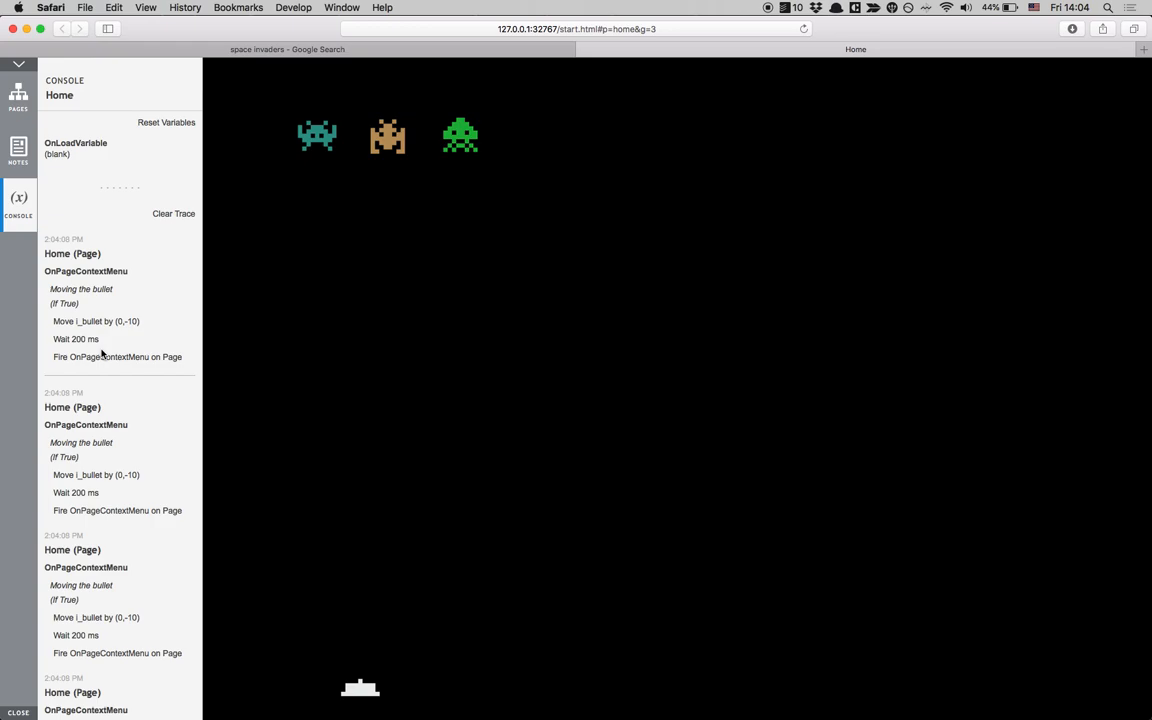
{"action": "scroll", "coordinate": [91, 484], "scroll_direction": "down", "scroll_amount": 5}
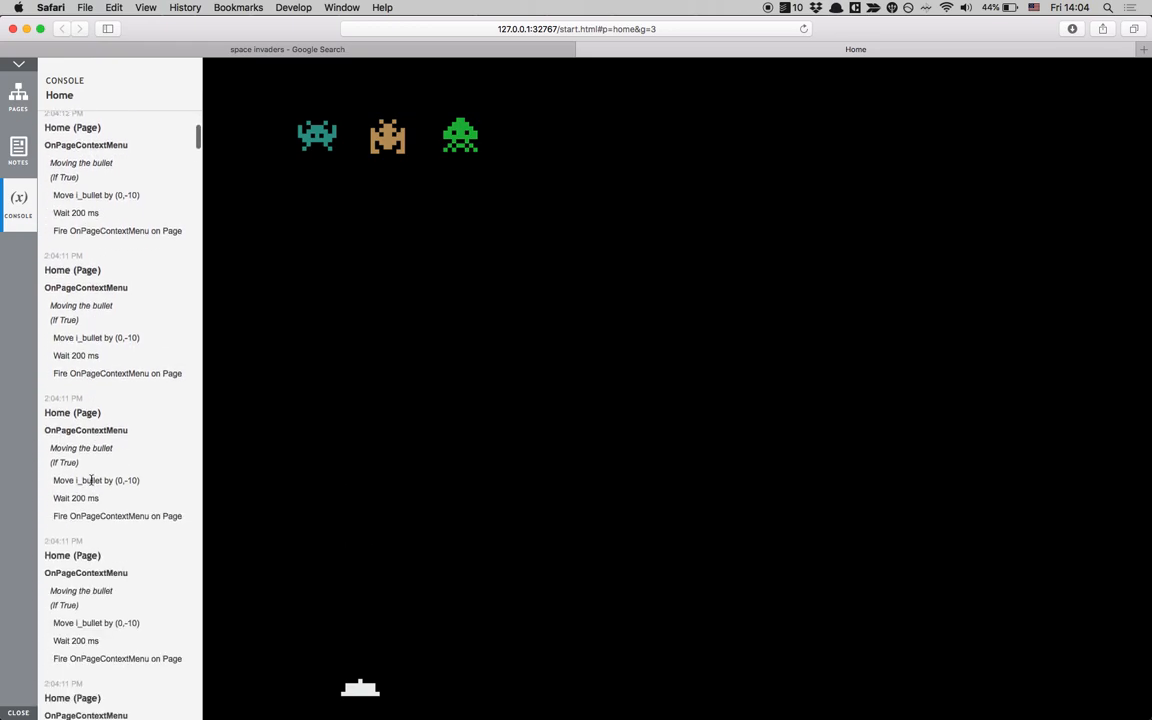
{"action": "scroll", "coordinate": [91, 480], "scroll_direction": "down", "scroll_amount": 5}
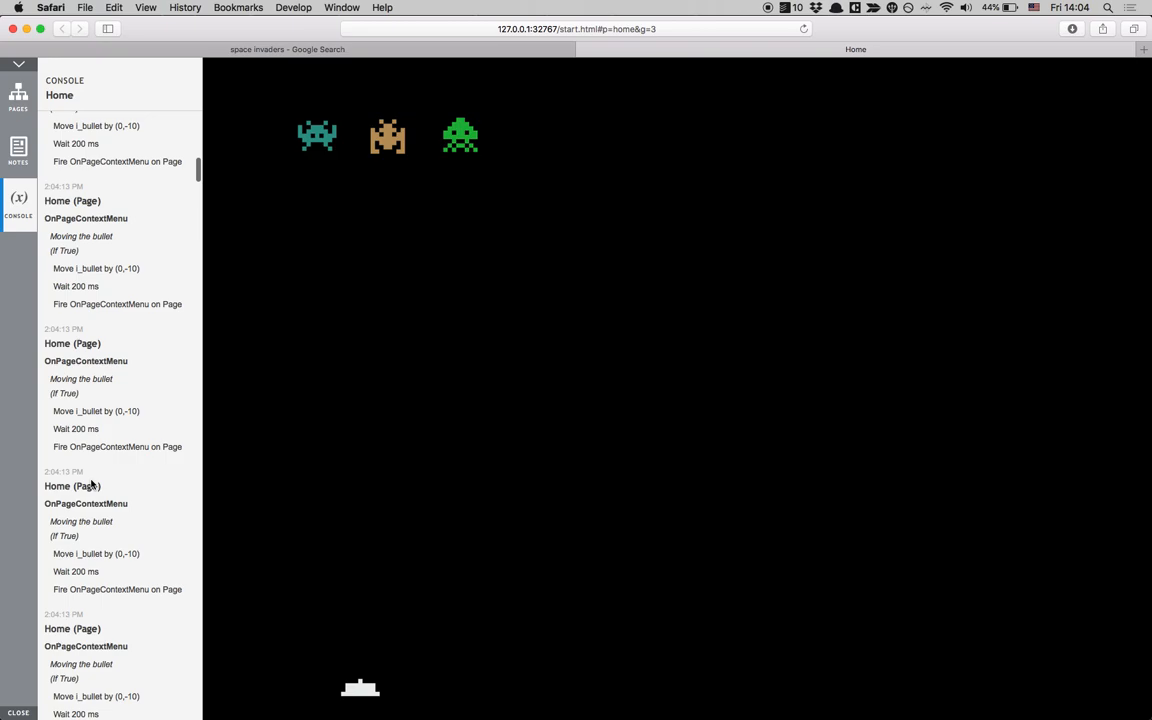
{"action": "scroll", "coordinate": [91, 482], "scroll_direction": "down", "scroll_amount": 3}
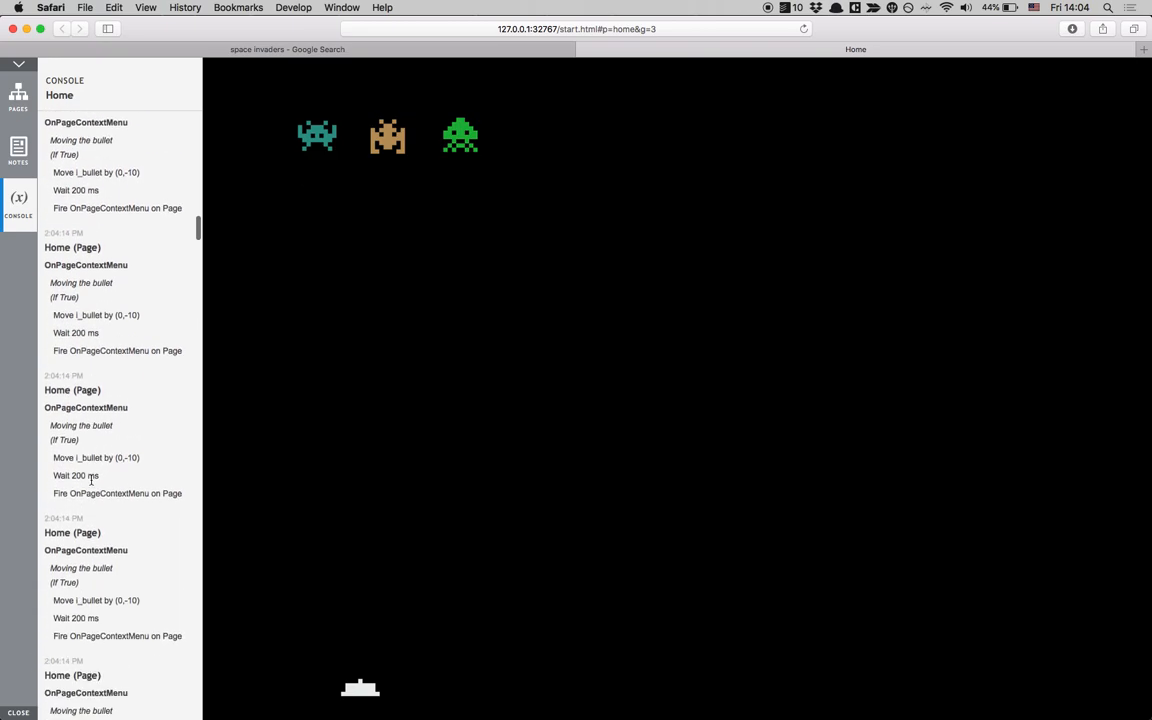
{"action": "left_click", "coordinate": [22, 62]}
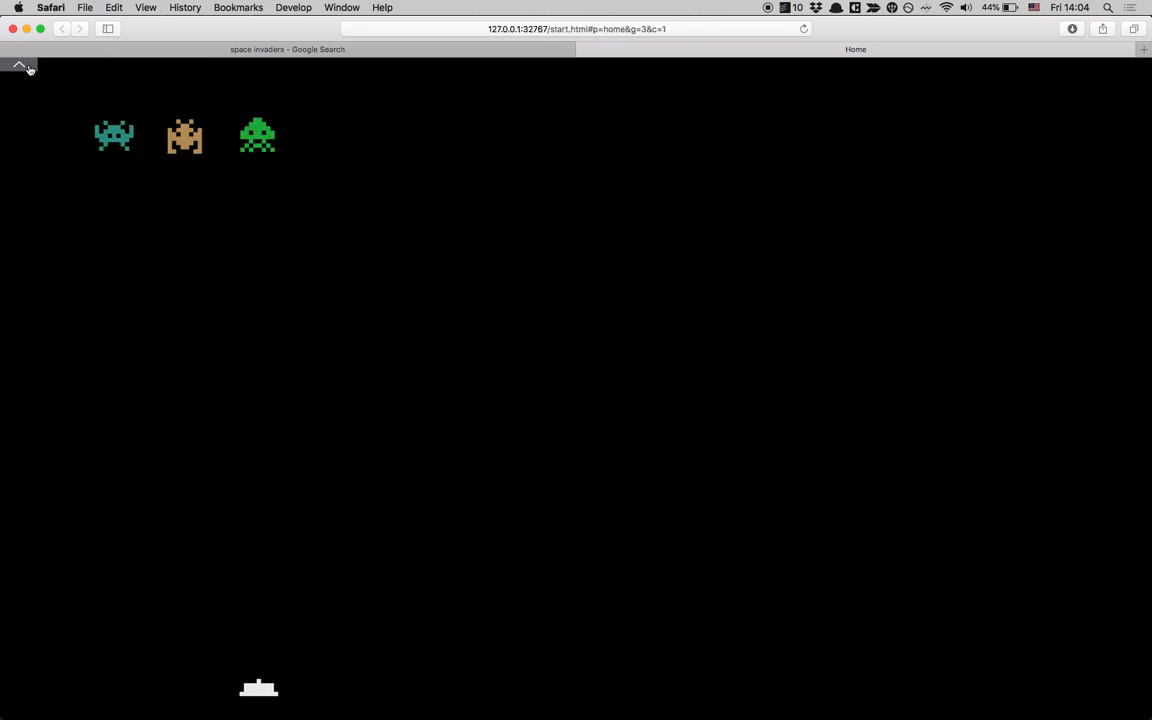
Switch back to Axure and toggle the dyn_alien1 collision case under OnPageContextMenu from Else If to If
{"action": "key", "text": "super+Tab"}
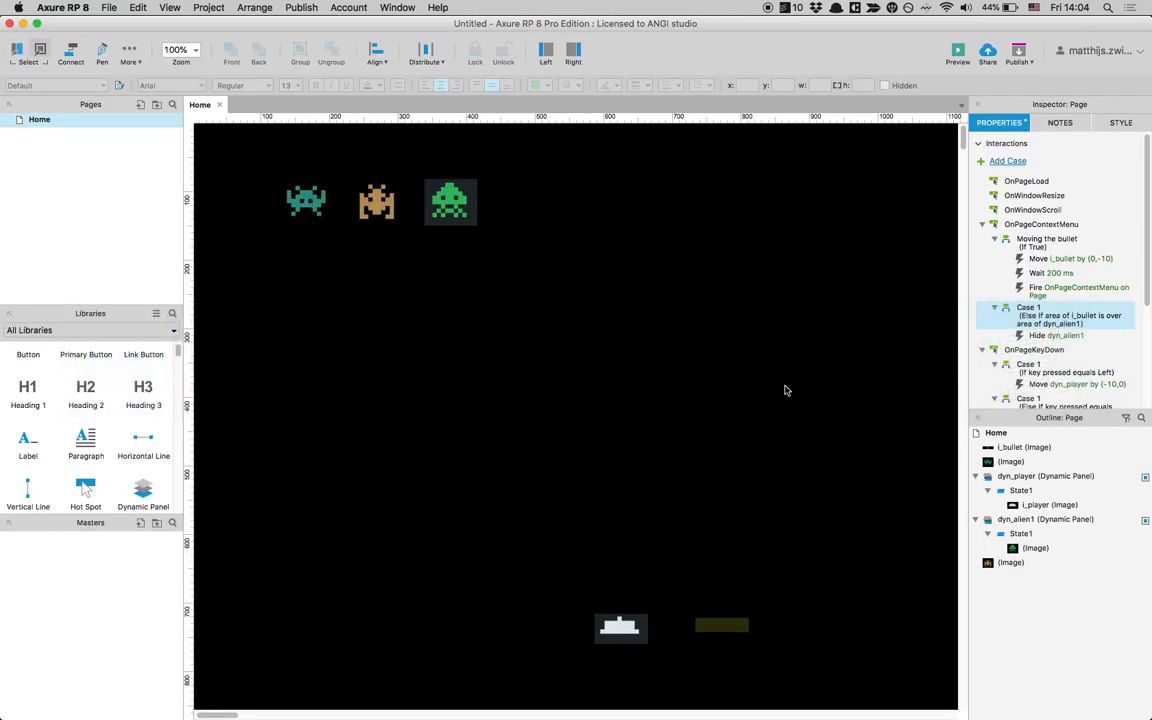
{"action": "left_click", "coordinate": [1036, 226]}
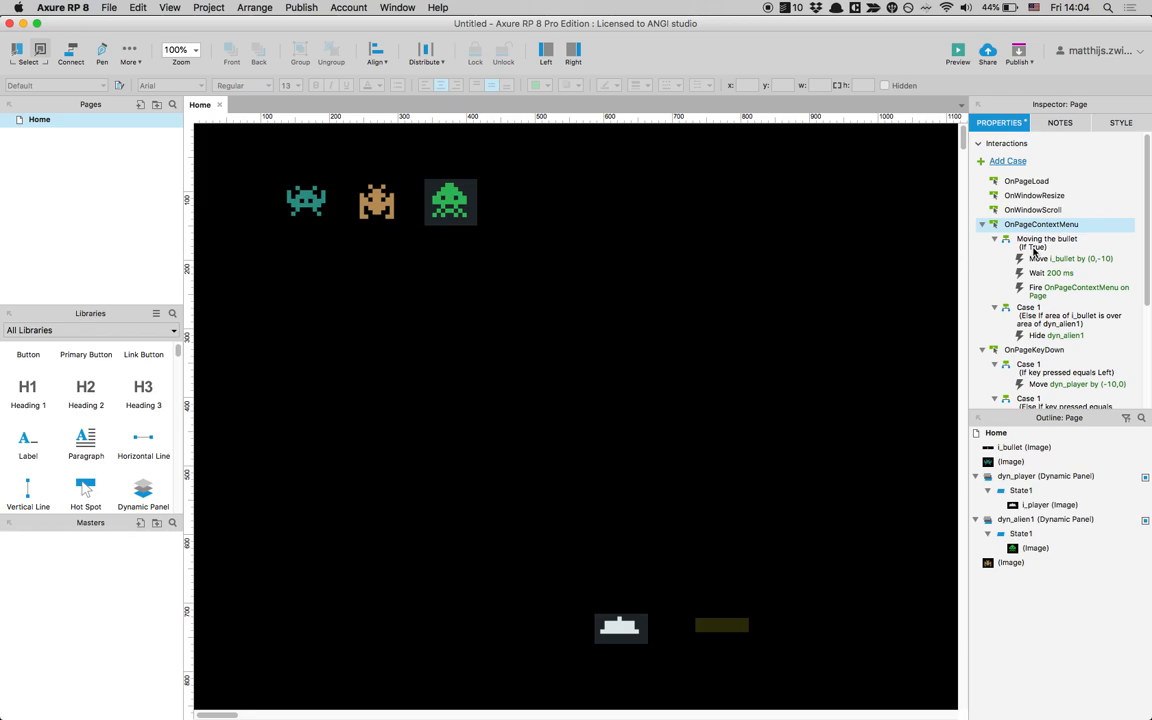
{"action": "left_click", "coordinate": [1022, 316]}
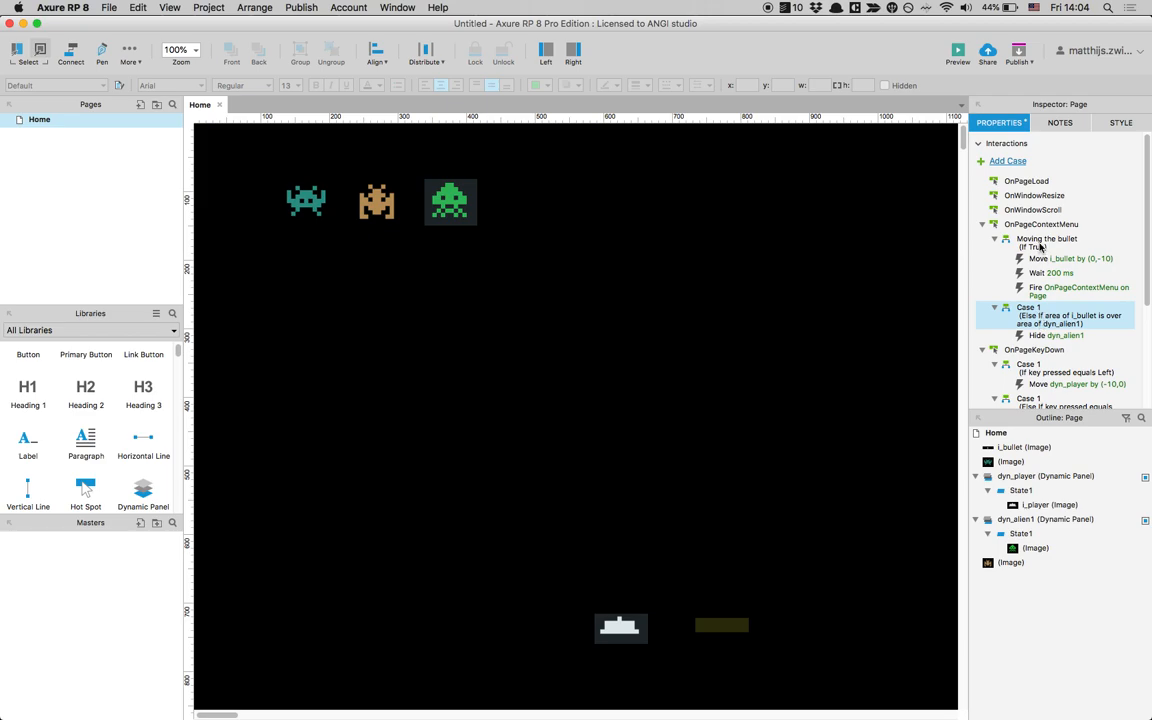
{"action": "left_click", "coordinate": [1030, 248]}
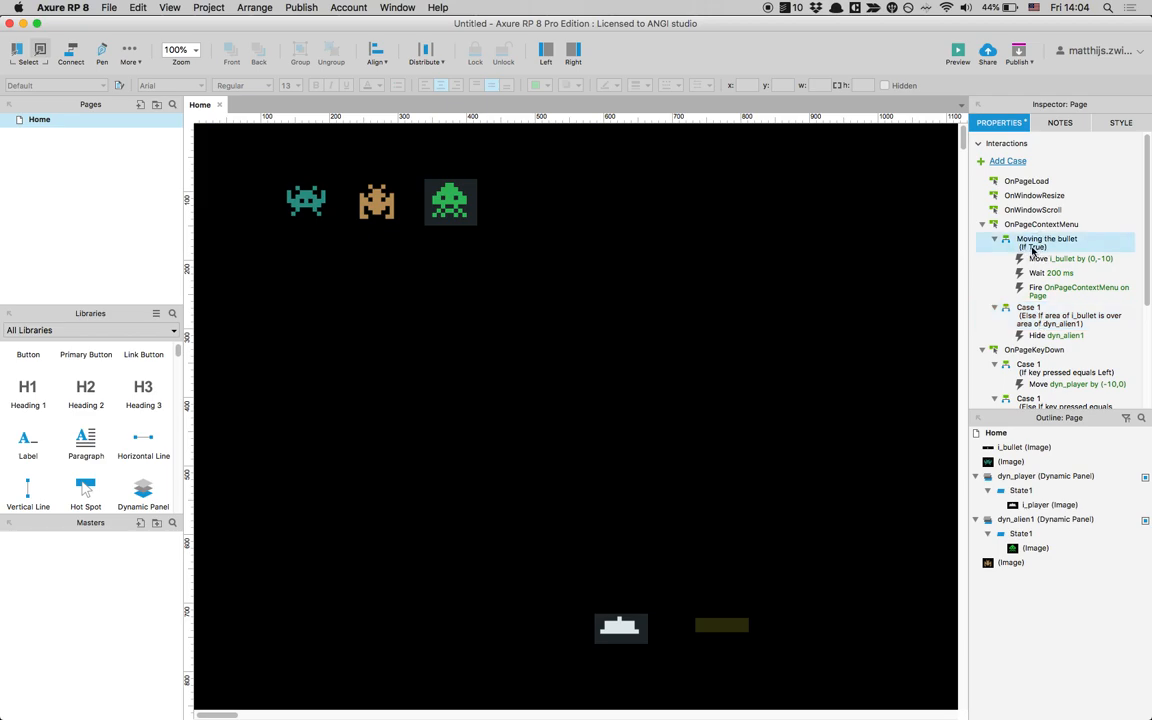
{"action": "left_click", "coordinate": [1040, 318]}
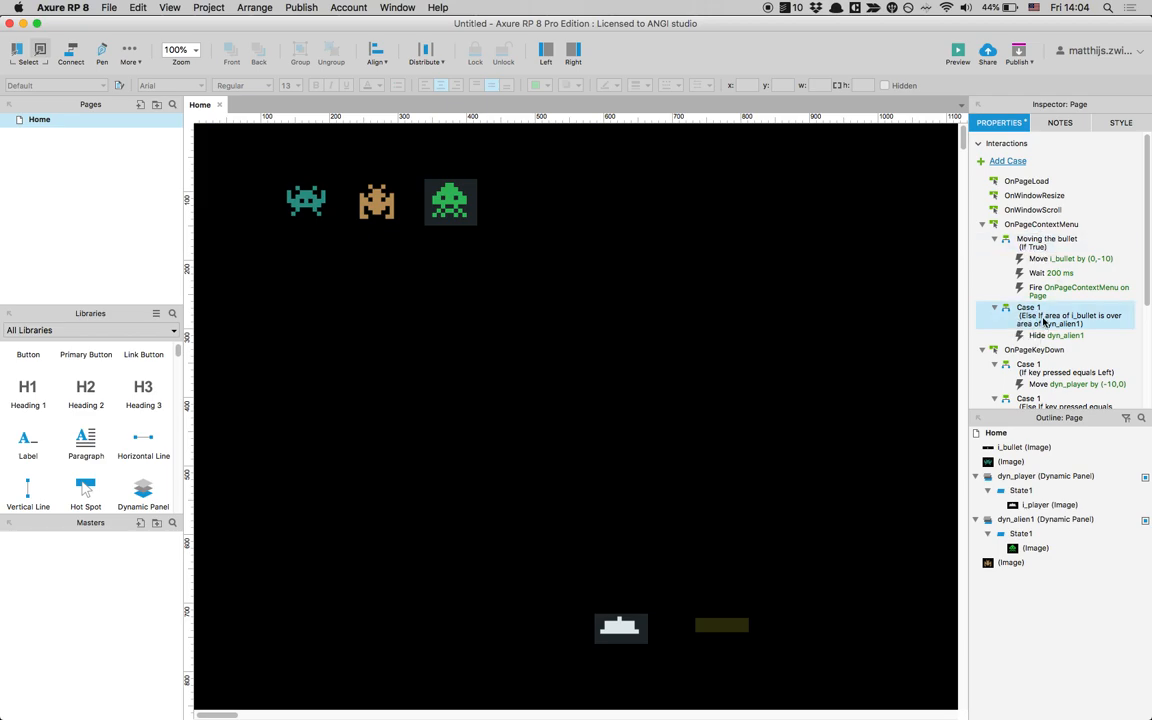
{"action": "left_click", "coordinate": [1058, 242]}
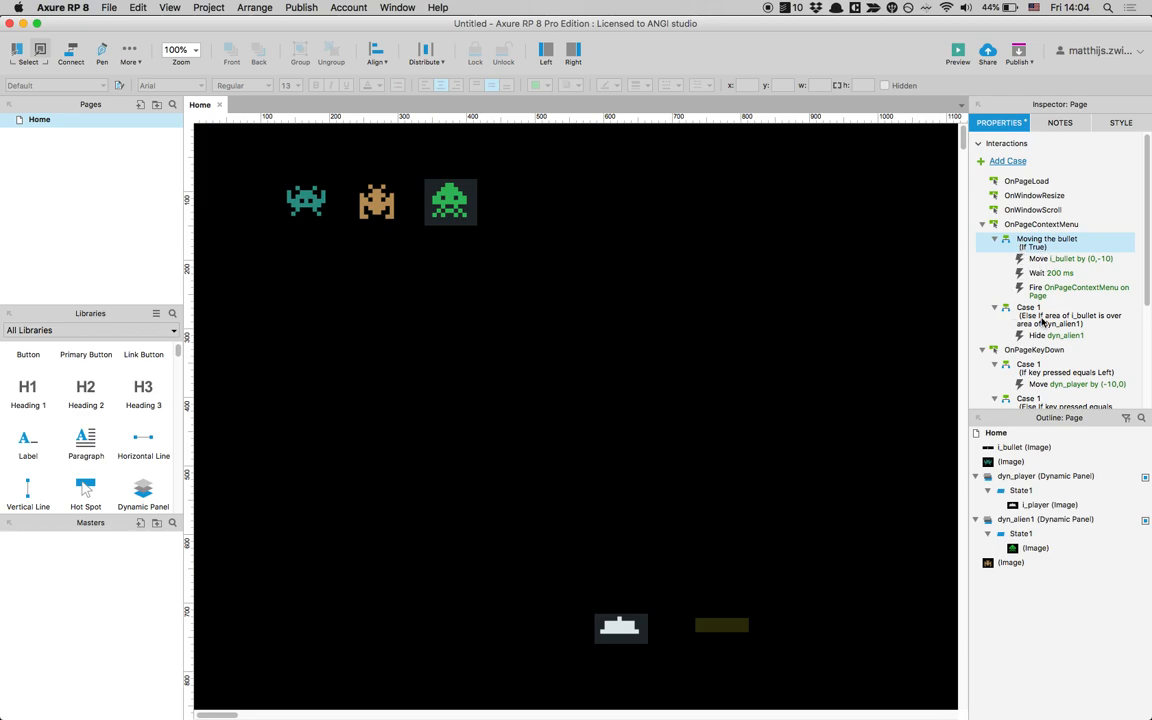
{"action": "left_click", "coordinate": [1038, 323]}
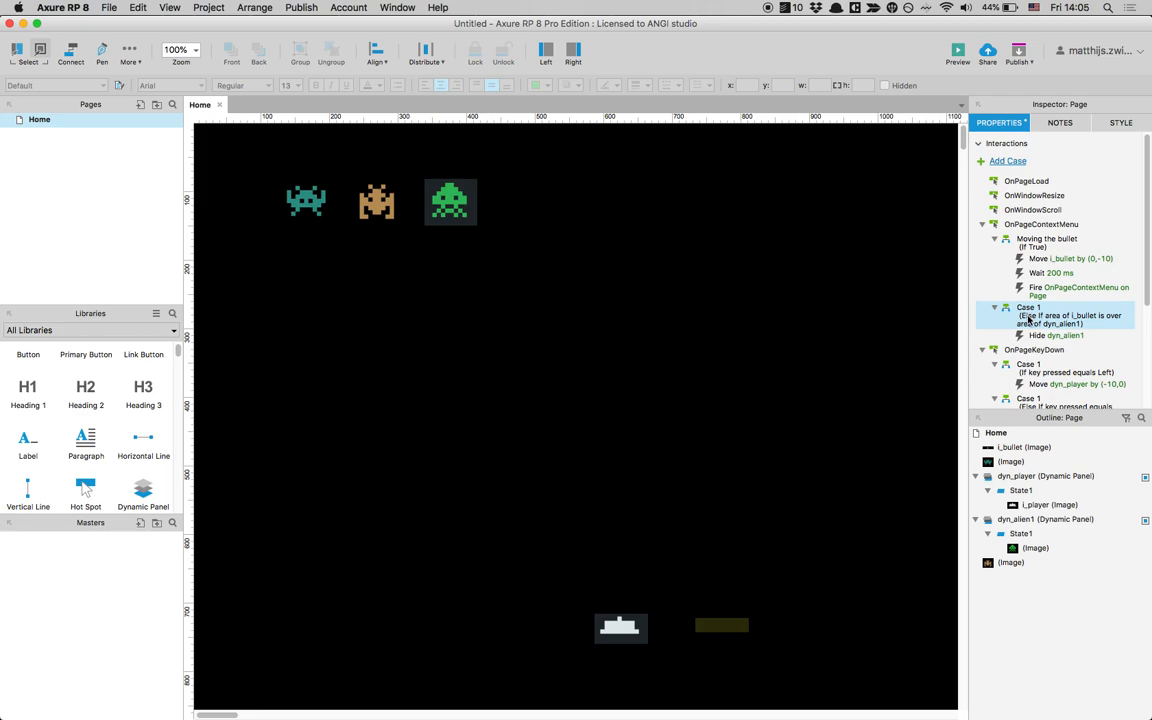
{"action": "left_click", "coordinate": [1042, 249]}
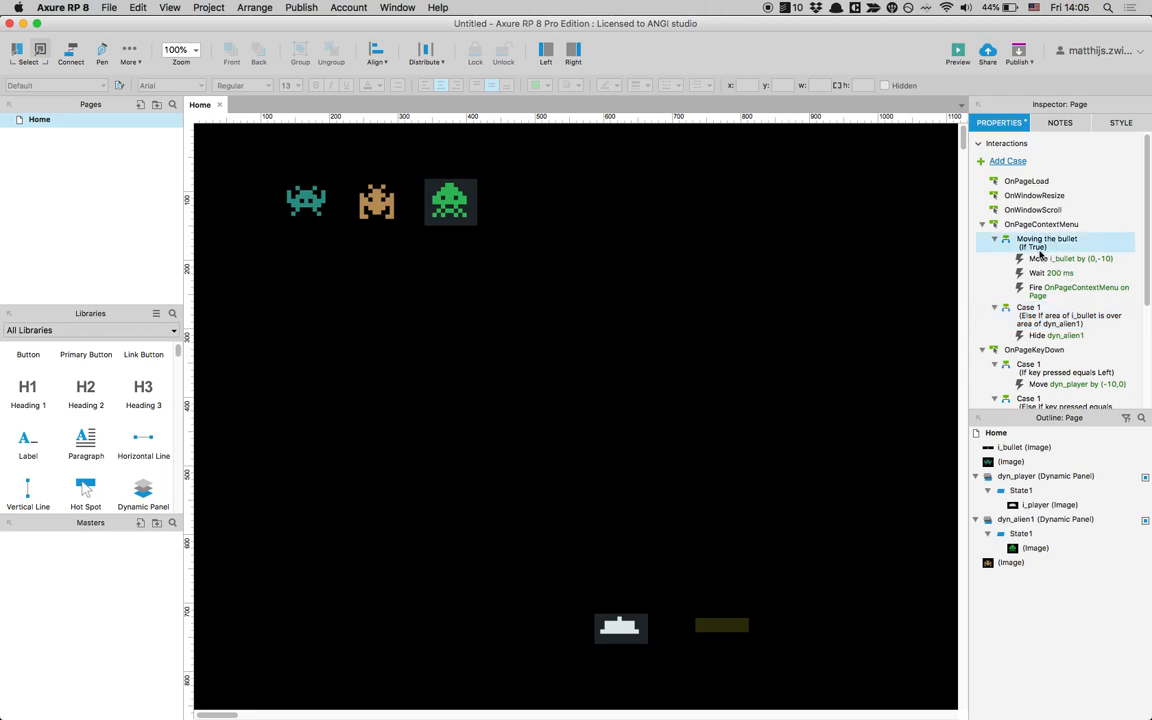
{"action": "left_click", "coordinate": [1034, 310]}
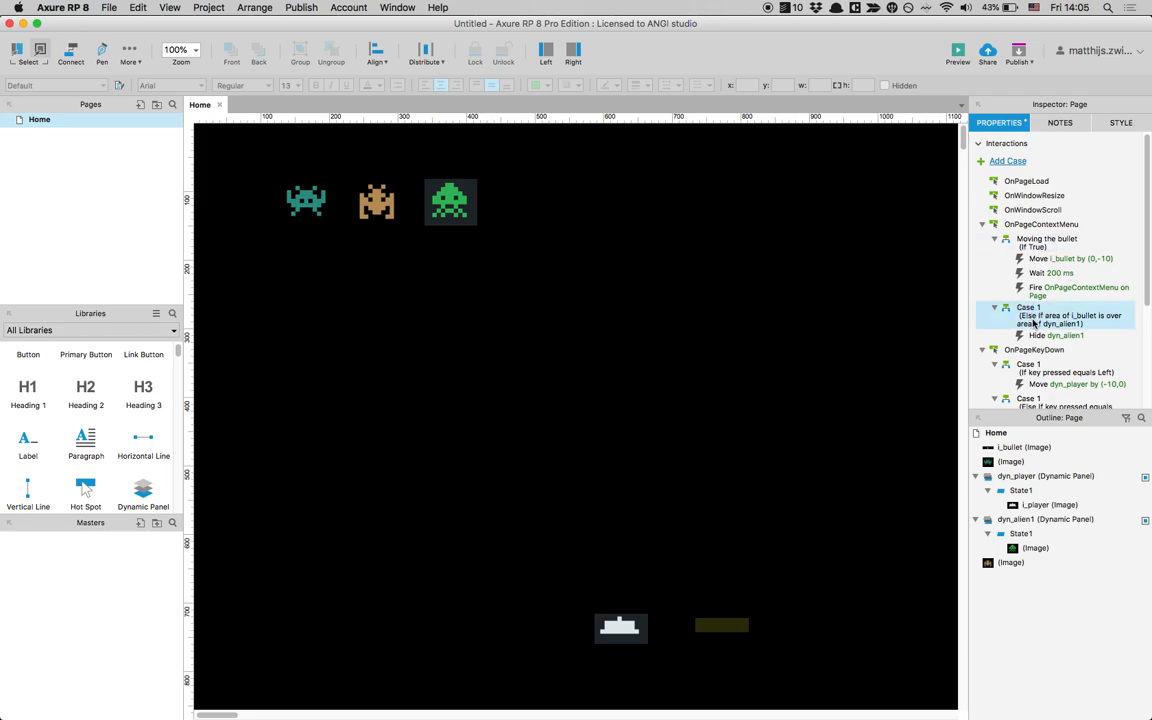
{"action": "right_click", "coordinate": [1034, 322]}
{"action": "left_click", "coordinate": [975, 421]}
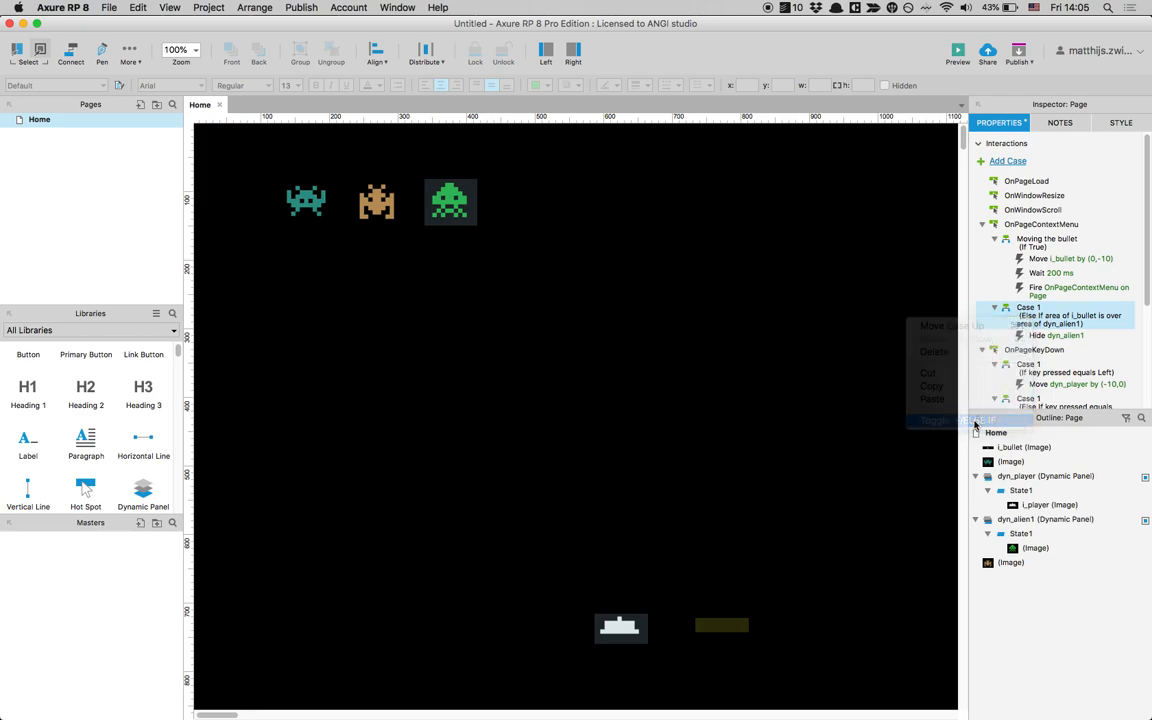
Preview the prototype in the browser and test the collision by moving the cannon beneath the green invader and firing the bullet
{"action": "left_click", "coordinate": [958, 50]}
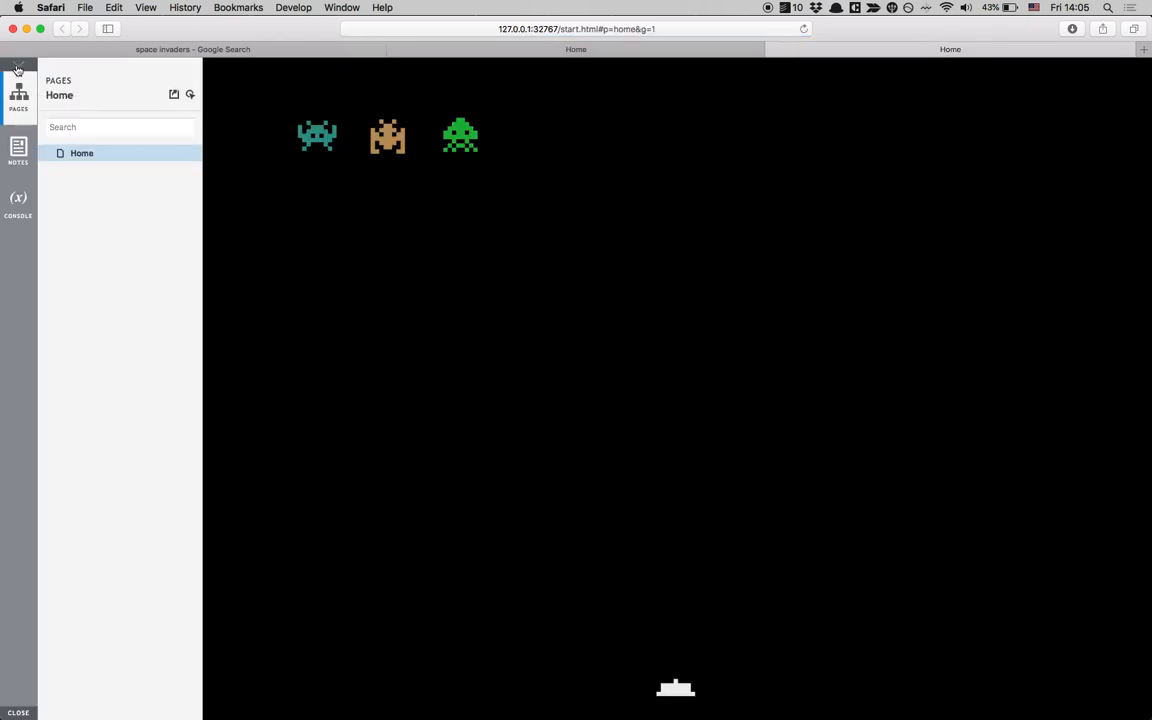
{"action": "left_click", "coordinate": [18, 63]}
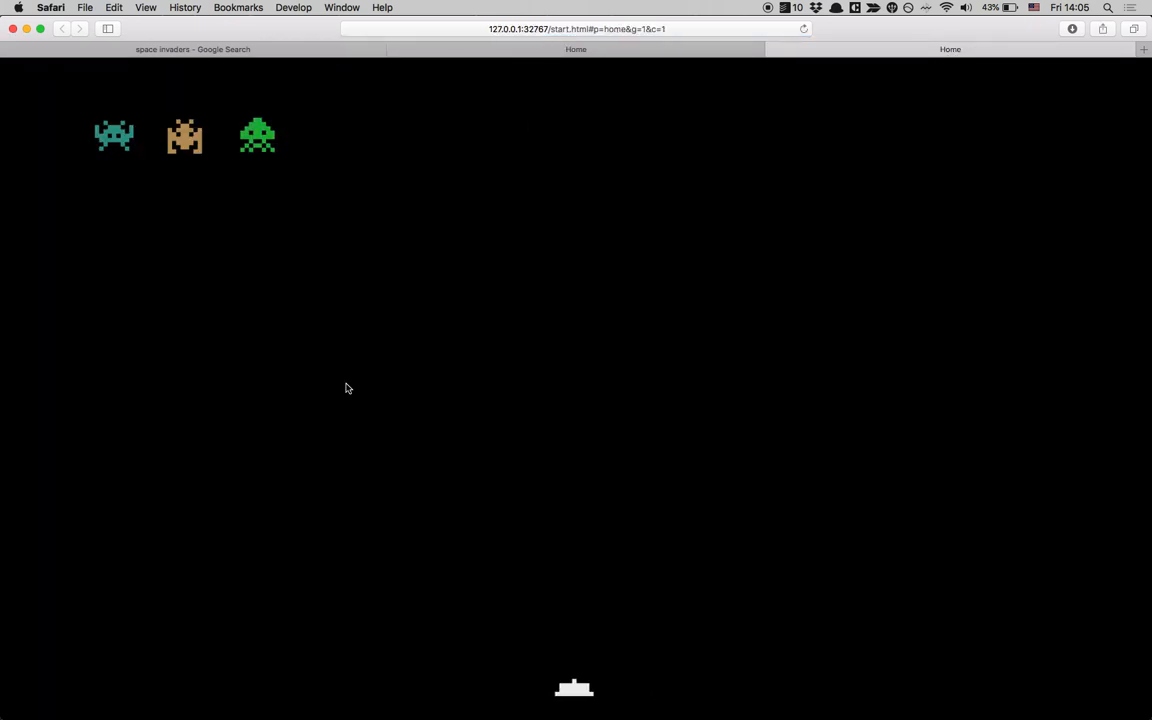
{"action": "key", "text": "Left"}
{"action": "key", "text": "Left"}
{"action": "key", "text": "Left"}
{"action": "key", "text": "Right"}
{"action": "key", "text": "Left"}
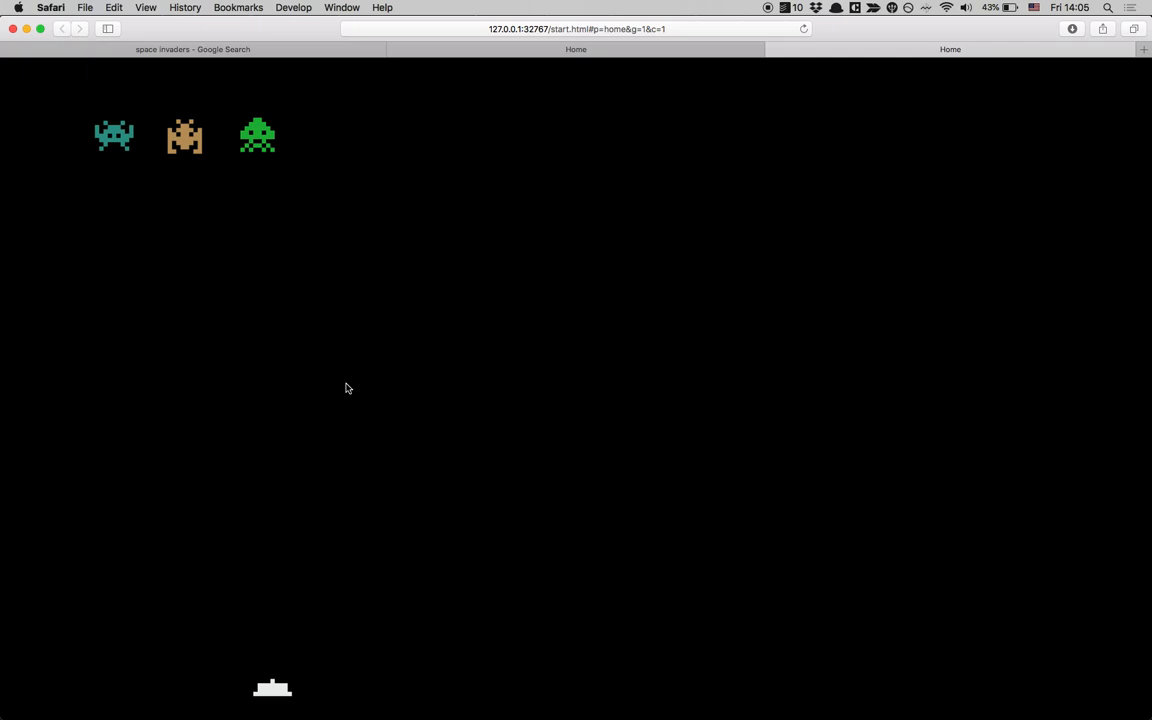
{"action": "key", "text": "Left"}
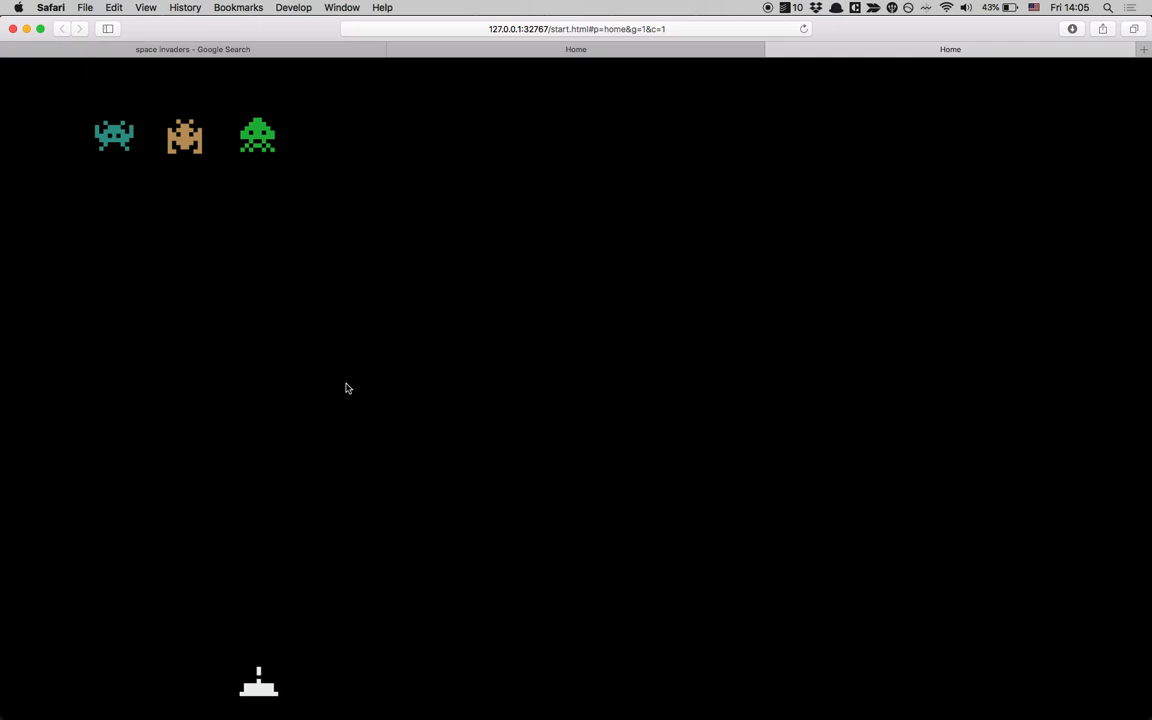
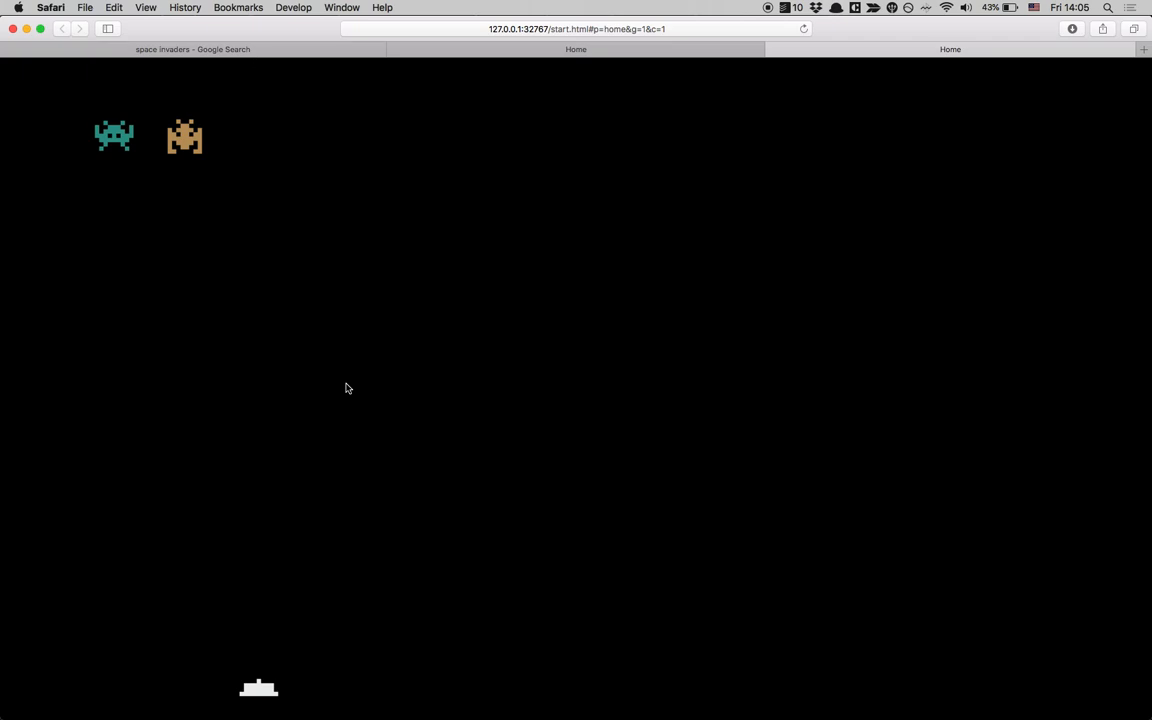
Return to Axure, duplicate the green invader panel to its right at about x 446, y 82, and name the copy dyn_alien2
{"action": "key", "text": "super+Tab"}
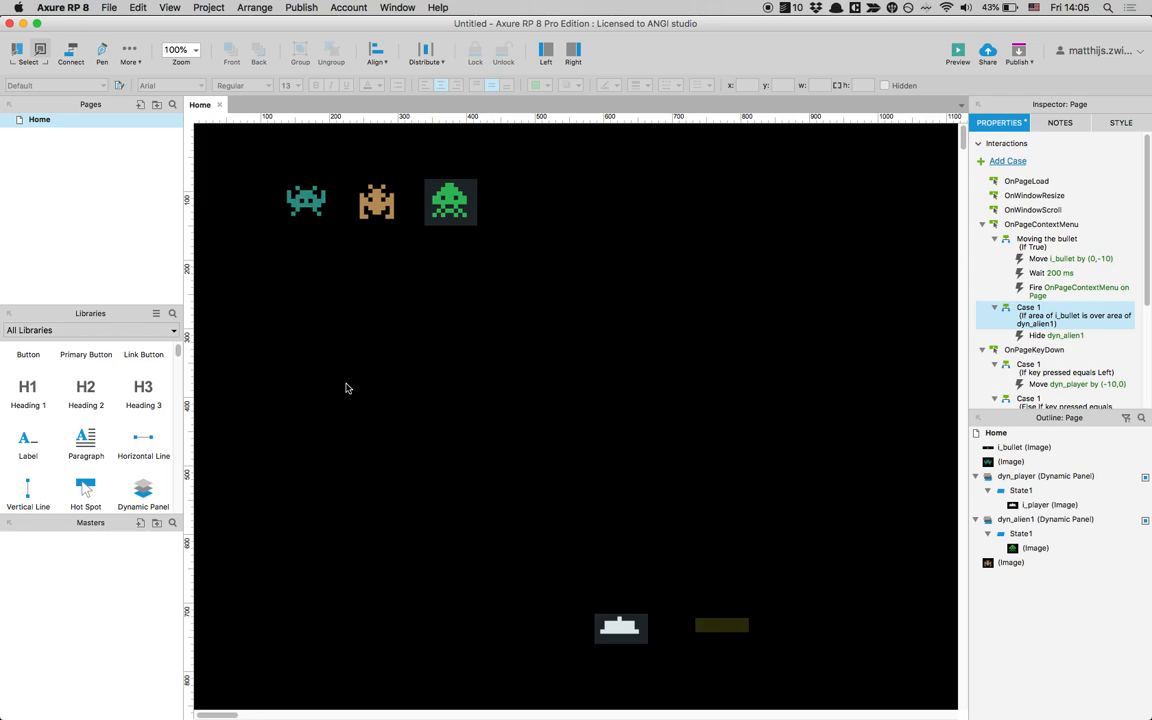
{"action": "left_click", "coordinate": [455, 204]}
{"action": "left_click_drag", "start_coordinate": [457, 204], "coordinate": [530, 204]}
{"action": "left_click", "coordinate": [1043, 126]}
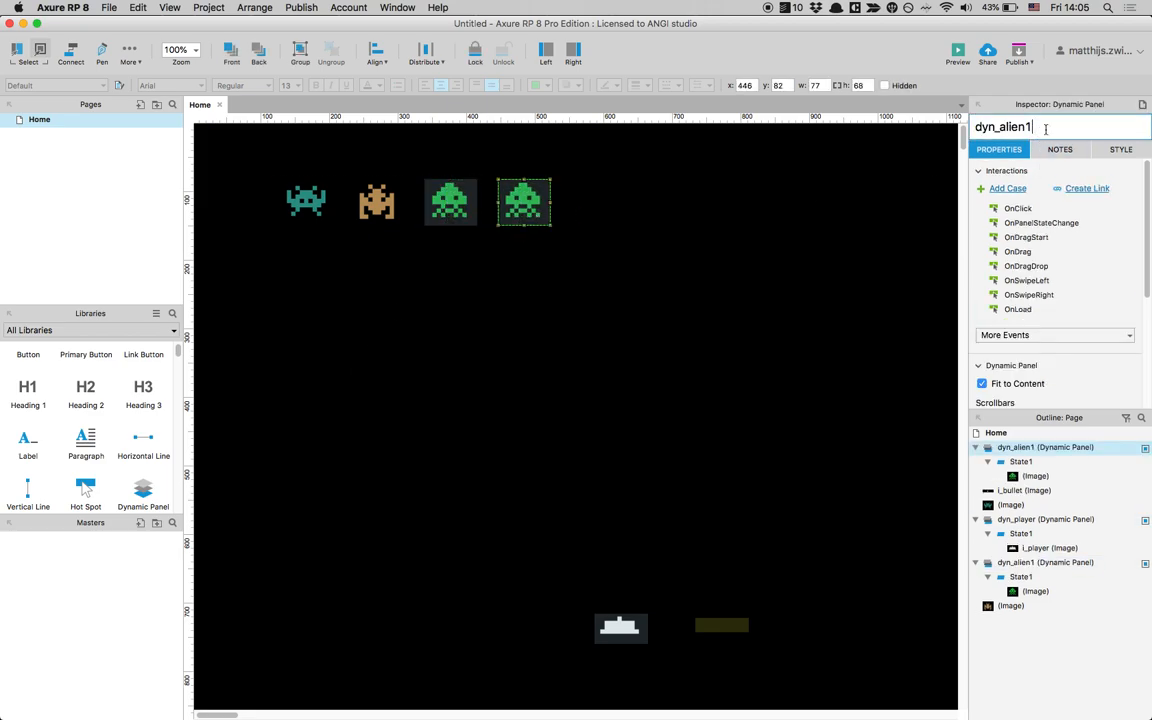
{"action": "type", "text": "2"}
{"action": "left_click", "coordinate": [784, 270]}
Duplicate dyn_alien2 to its right at about x 547, y 82, and name the copy dyn_alien3
{"action": "left_click", "coordinate": [522, 204]}
{"action": "left_click_drag", "start_coordinate": [522, 204], "coordinate": [593, 209]}
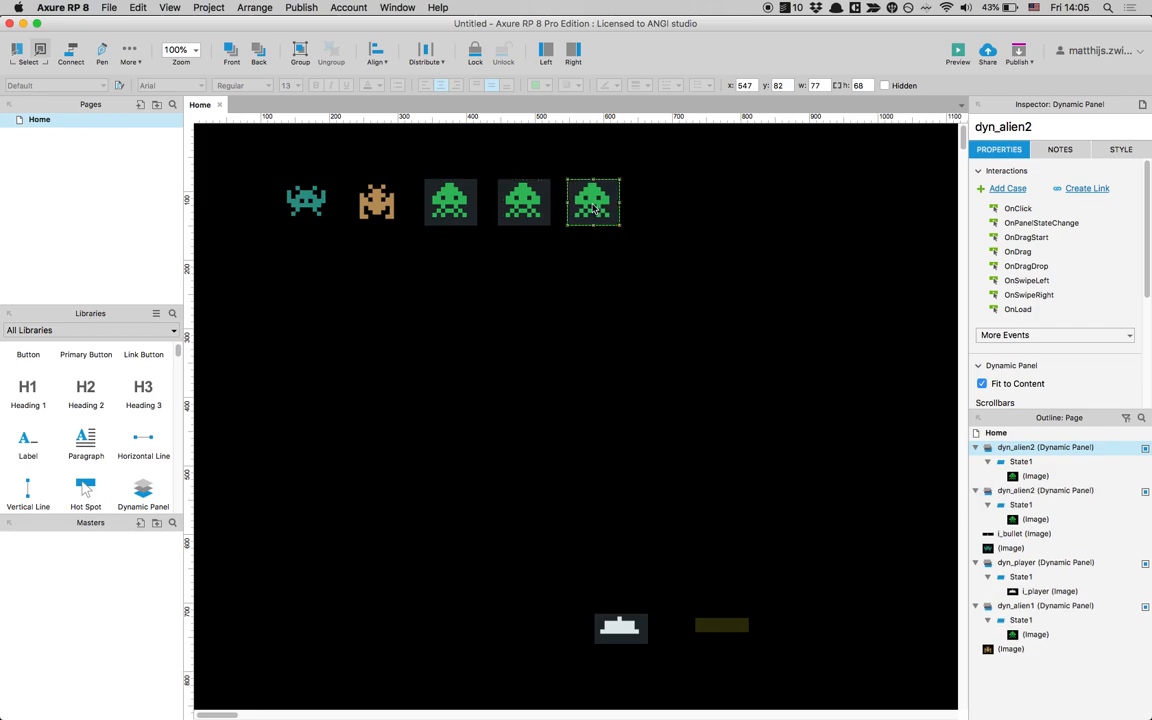
{"action": "left_click", "coordinate": [1031, 126]}
{"action": "key", "text": "BackSpace"}
{"action": "type", "text": "3"}
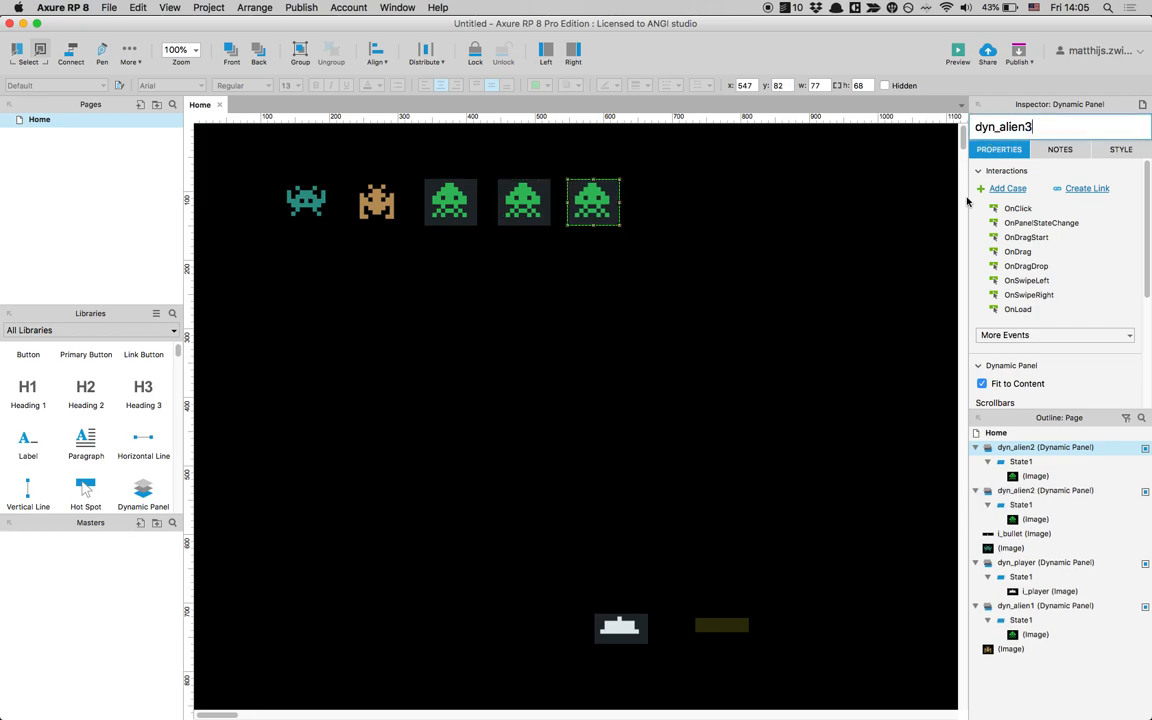
{"action": "left_click", "coordinate": [948, 233]}
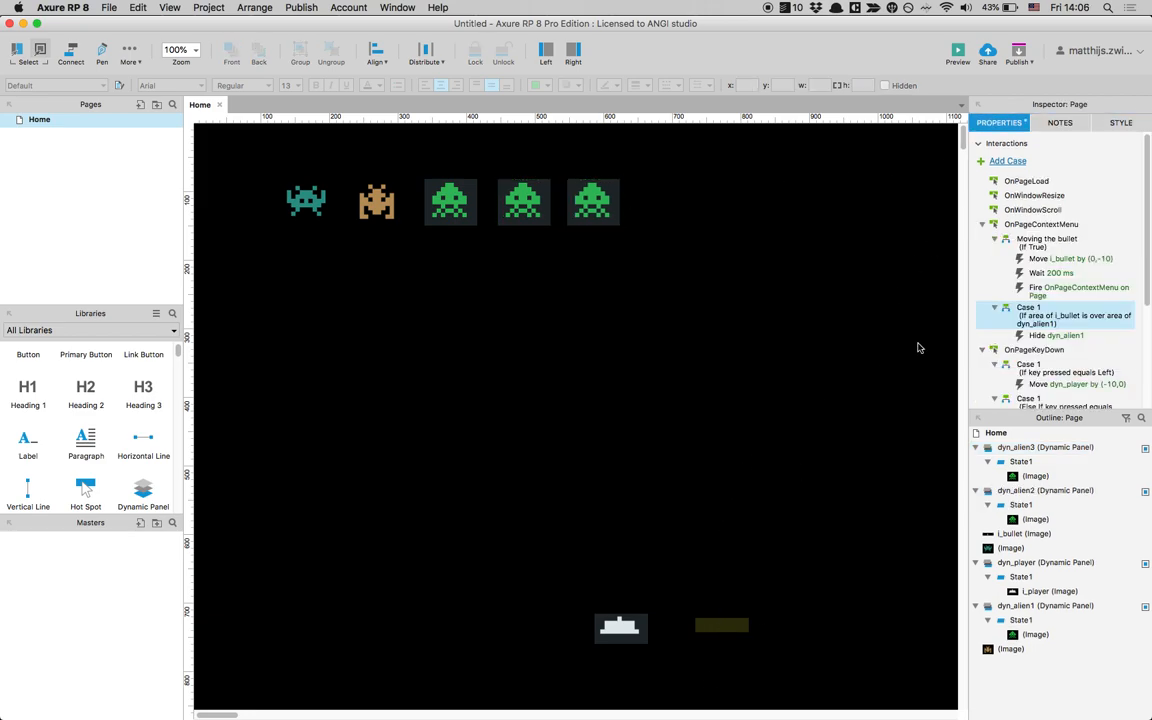
Copy the dyn_alien1 collision case and paste it twice under OnPageContextMenu
{"action": "left_click", "coordinate": [1034, 308]}
{"action": "right_click", "coordinate": [1040, 325]}
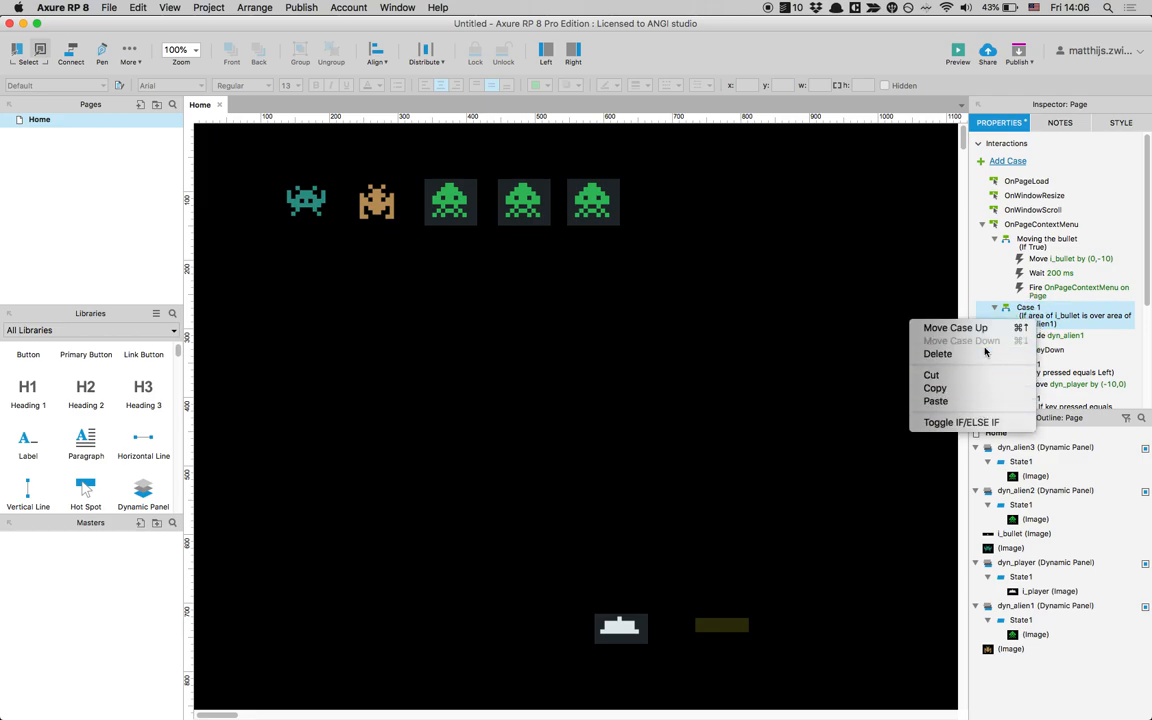
{"action": "left_click", "coordinate": [965, 389]}
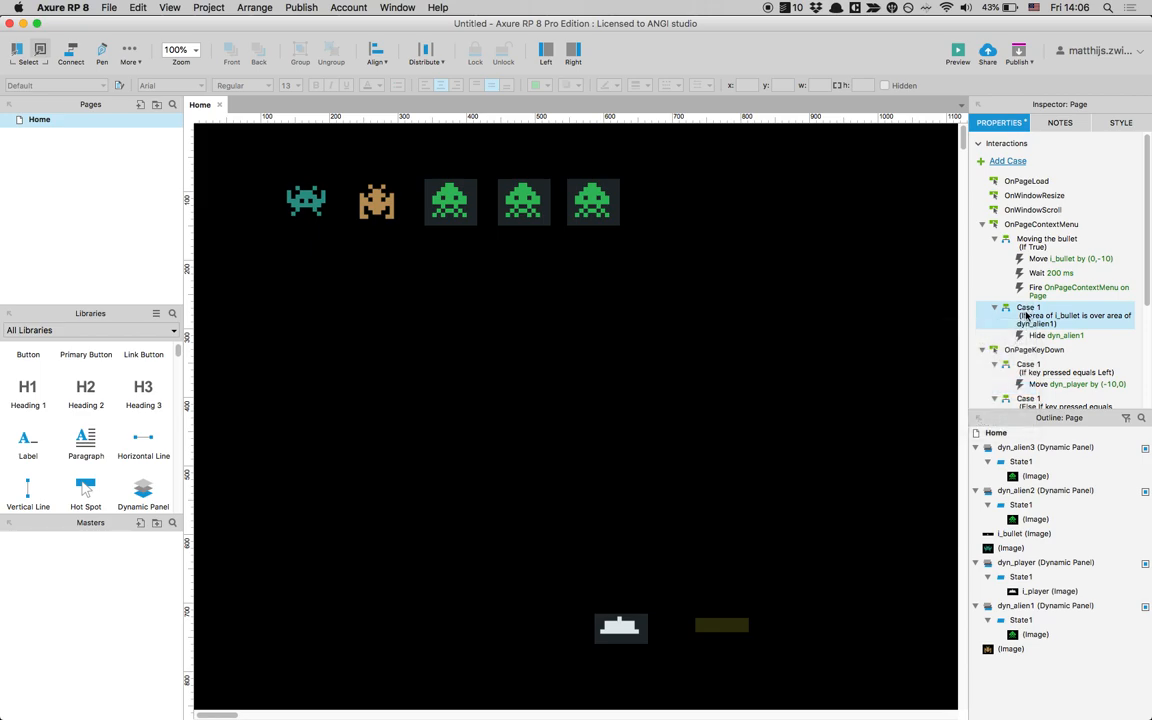
{"action": "key", "text": "super+v"}
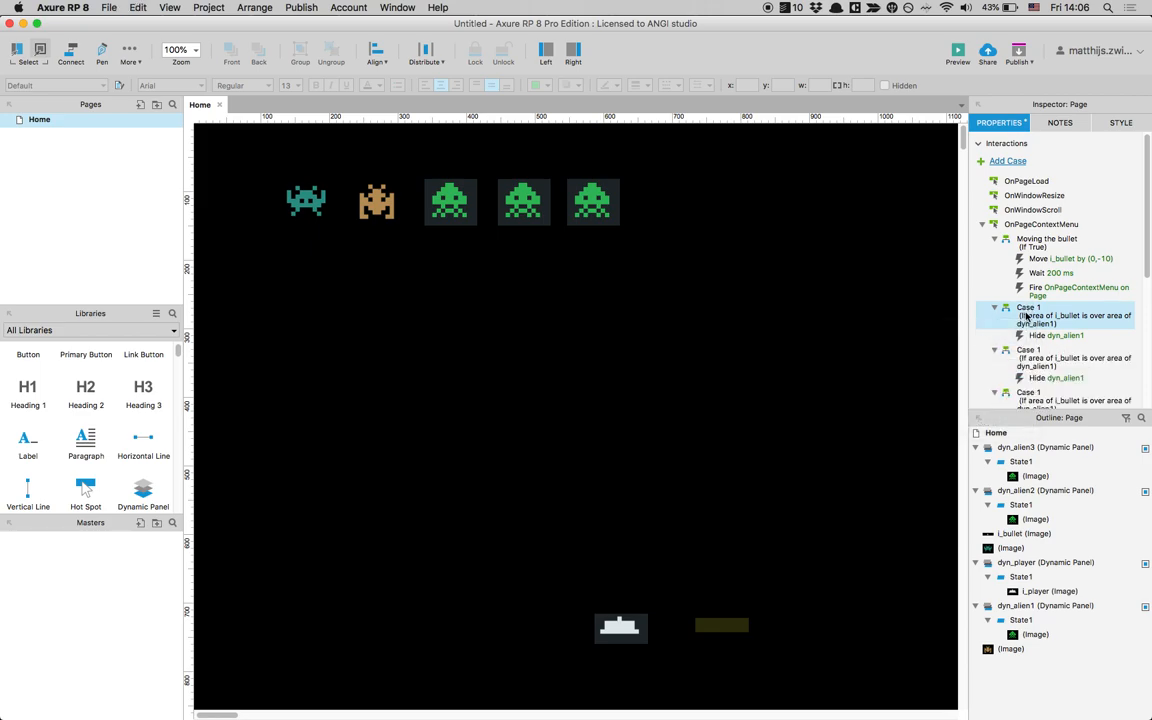
Change the second collision case's condition to area of widget i_bullet is over area of widget dyn_alien2
{"action": "scroll", "coordinate": [1026, 315], "scroll_direction": "down", "scroll_amount": 3}
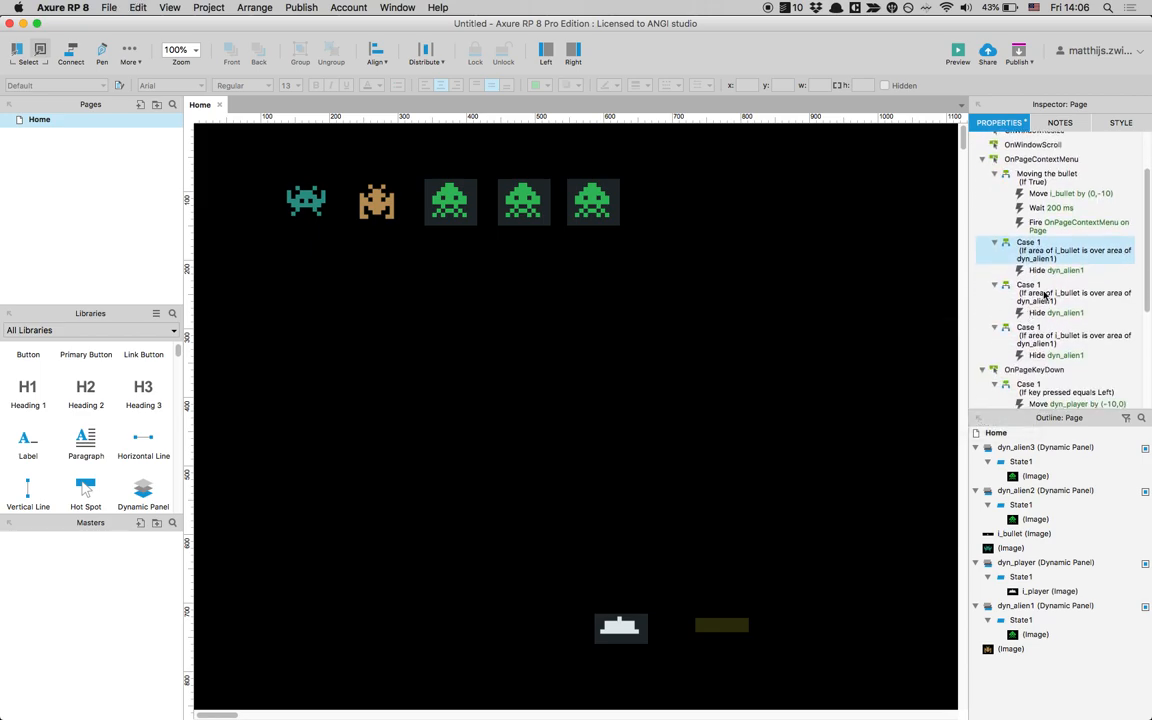
{"action": "left_click", "coordinate": [1044, 293]}
{"action": "double_click", "coordinate": [1044, 293]}
{"action": "left_click", "coordinate": [531, 95]}
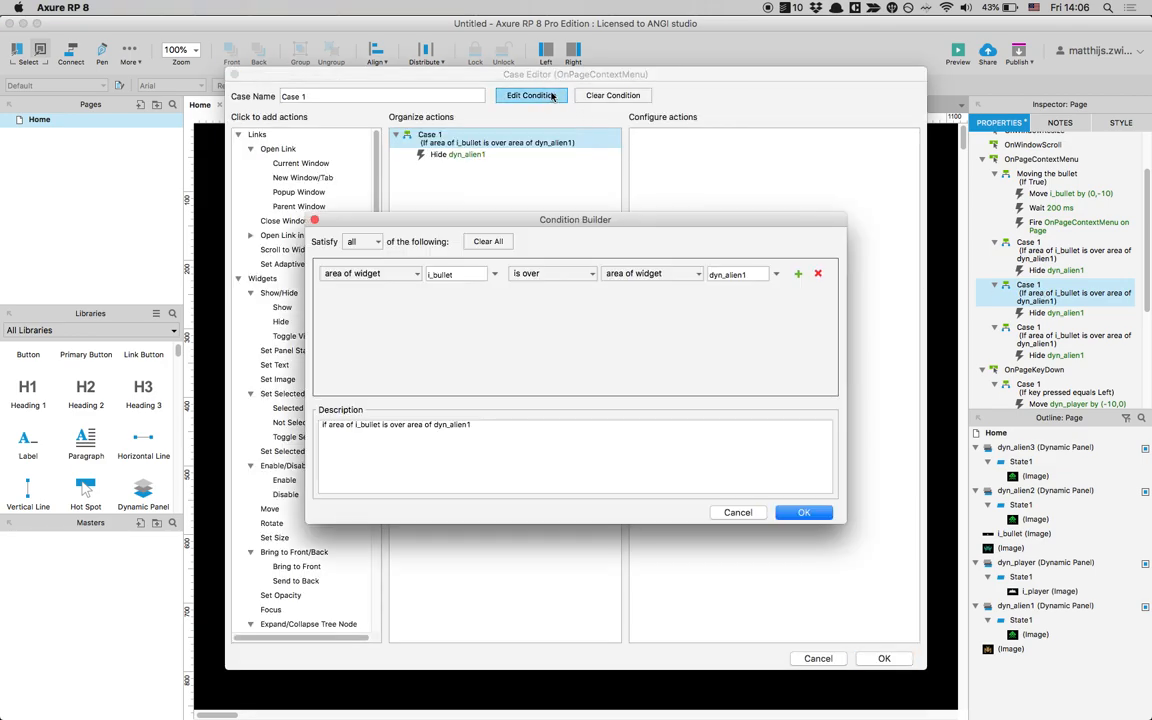
{"action": "left_click", "coordinate": [776, 274]}
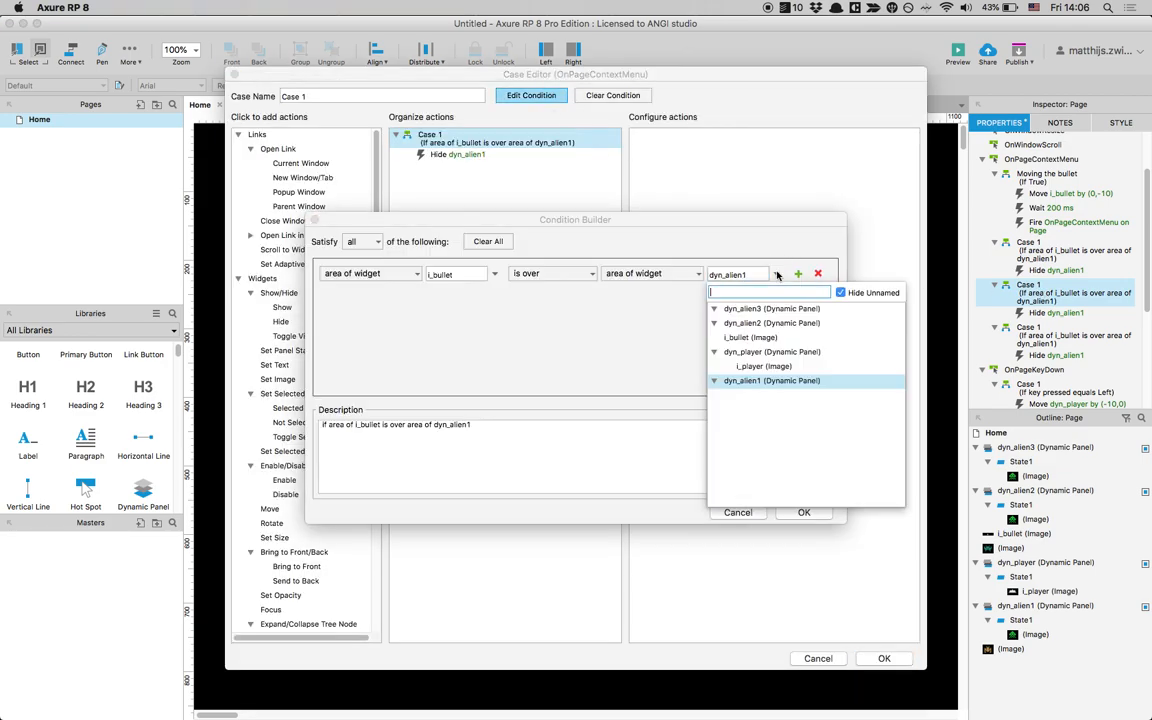
{"action": "left_click", "coordinate": [591, 383]}
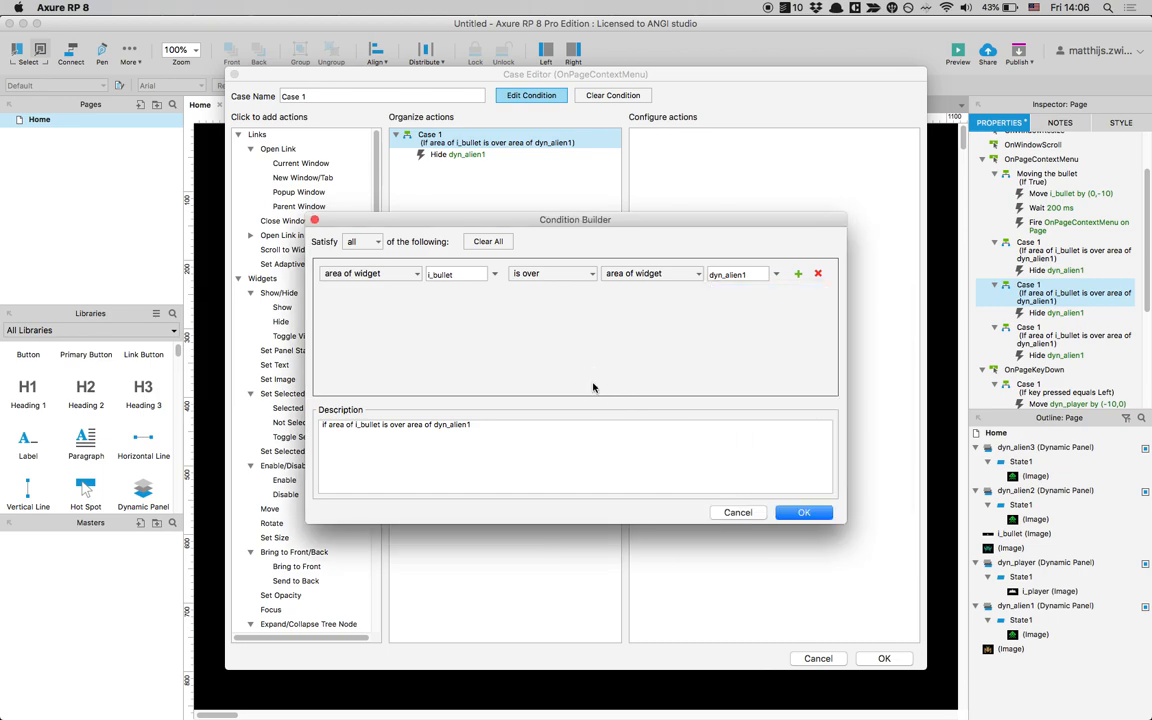
{"action": "left_click", "coordinate": [777, 274]}
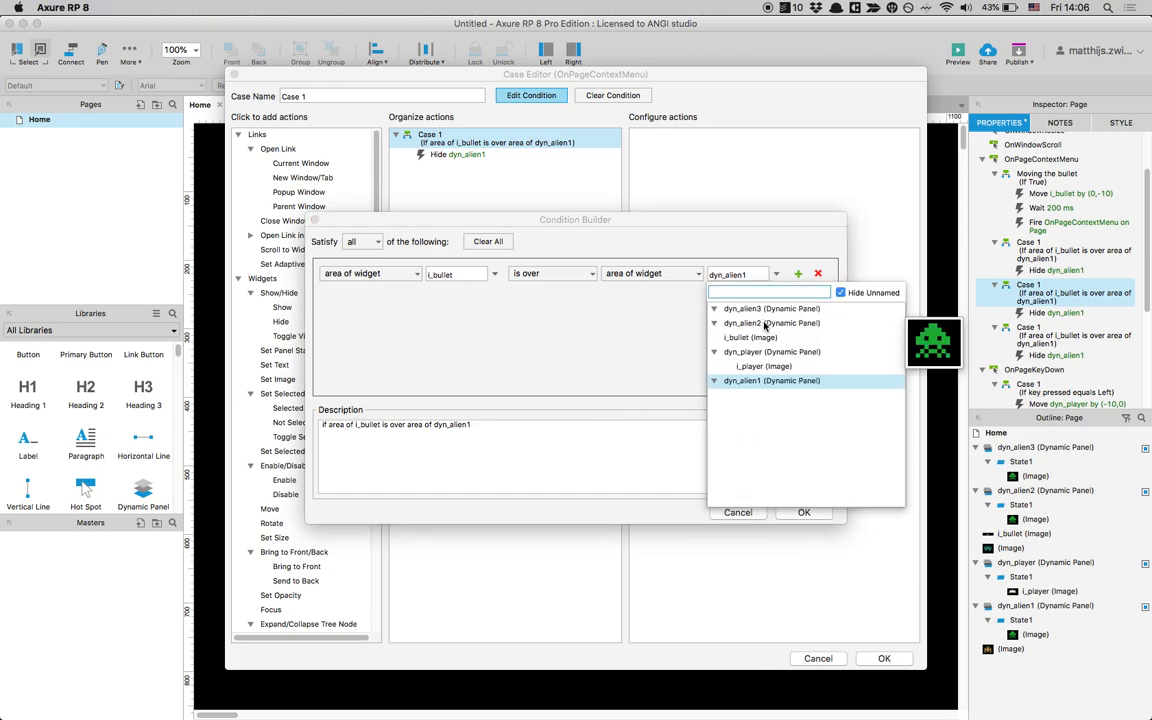
{"action": "left_click", "coordinate": [765, 323]}
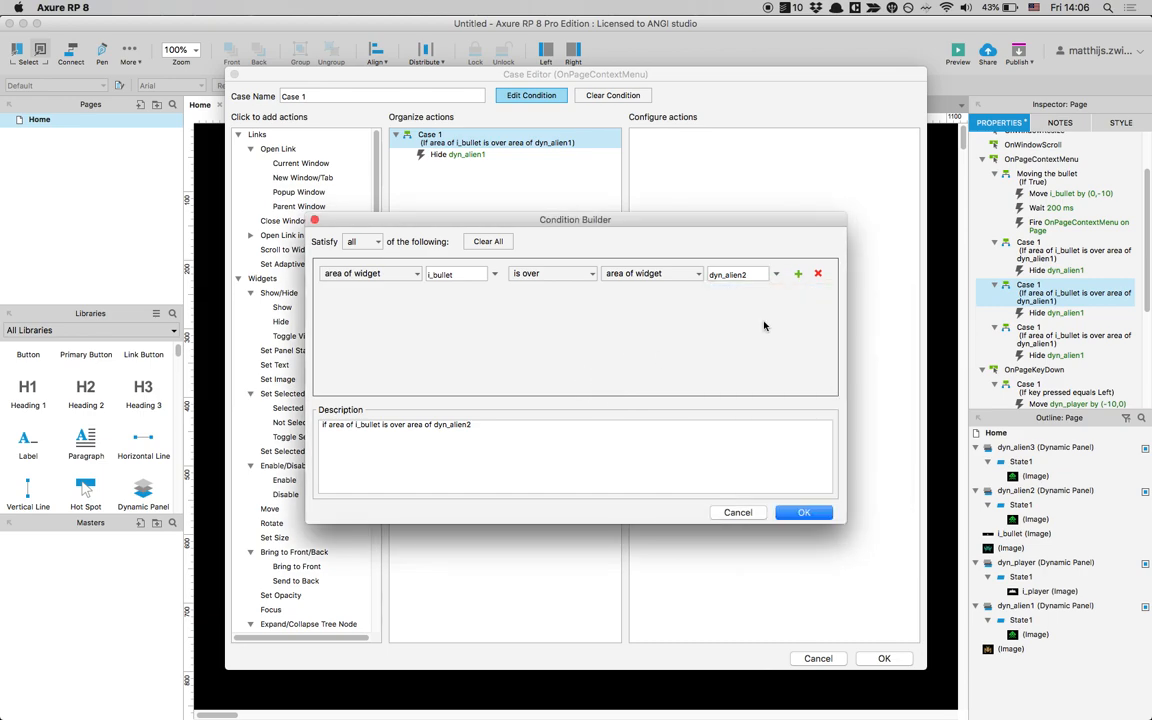
{"action": "left_click", "coordinate": [803, 512]}
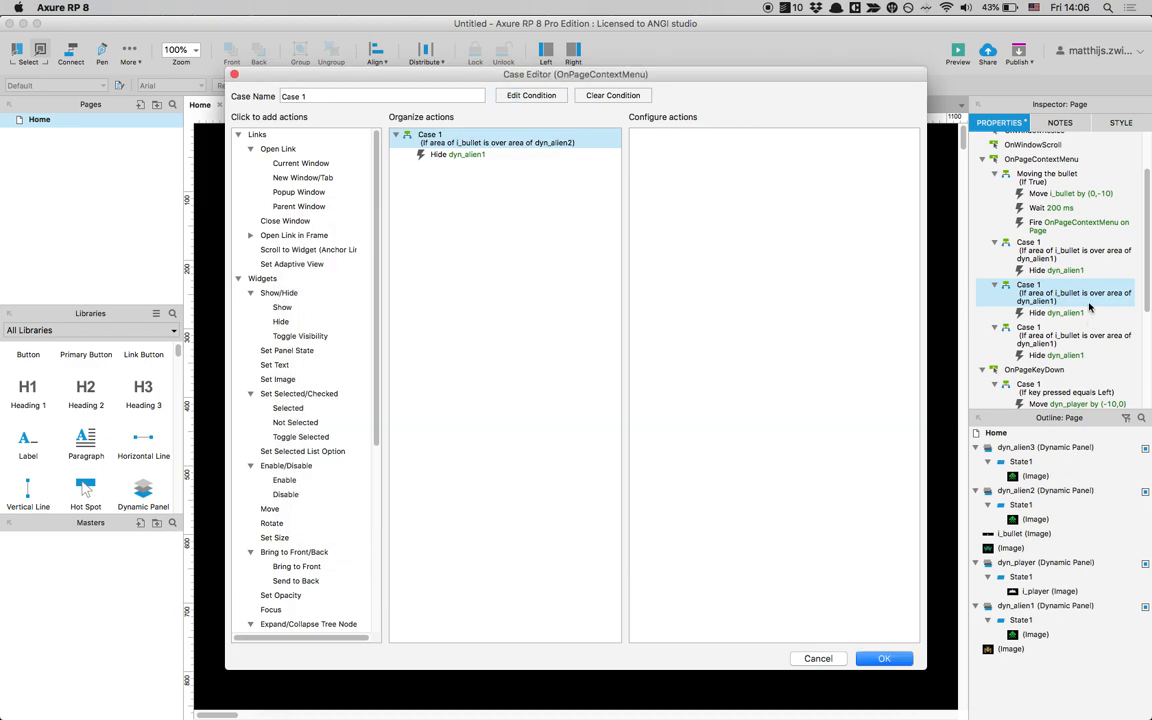
Make the second collision case's Hide action target dyn_alien2 instead of dyn_alien1, and save the case
{"action": "left_click", "coordinate": [465, 155]}
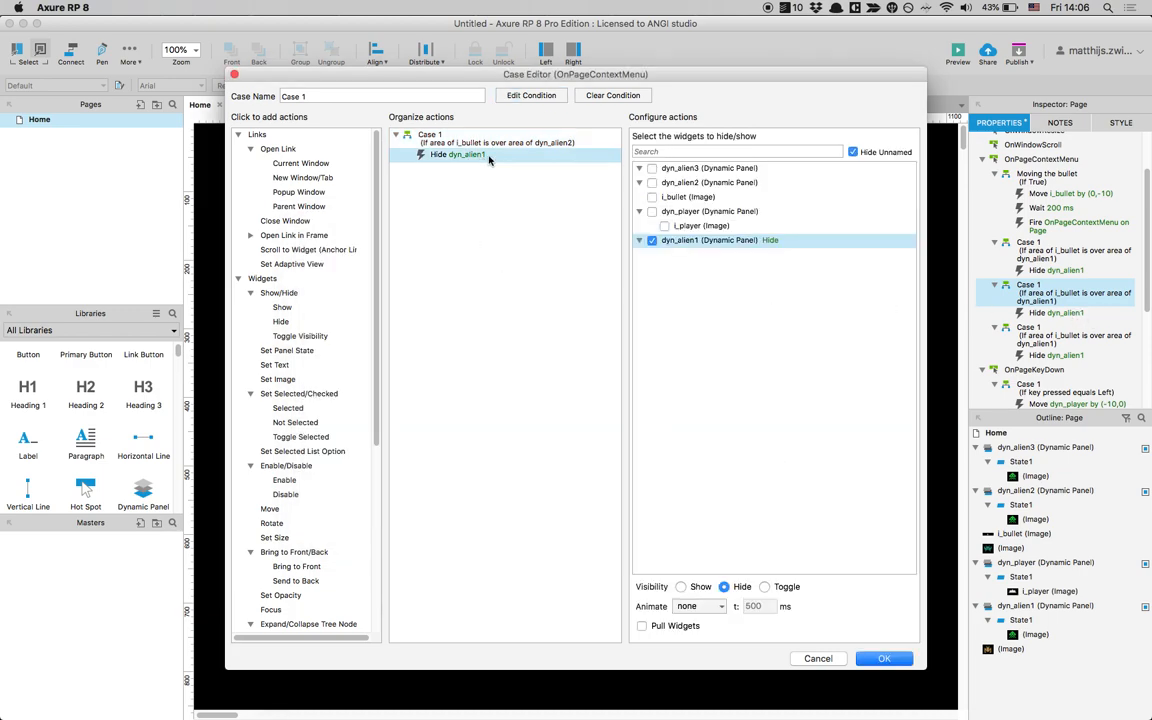
{"action": "left_click", "coordinate": [654, 184]}
{"action": "left_click", "coordinate": [652, 240]}
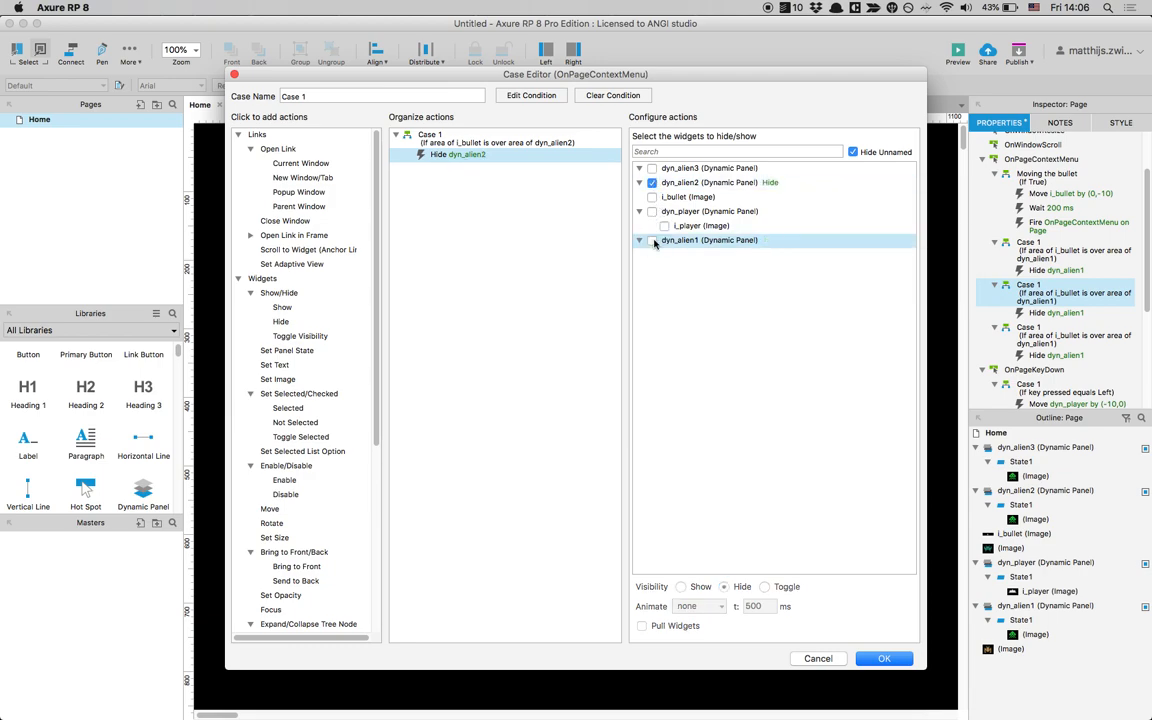
{"action": "left_click", "coordinate": [884, 659]}
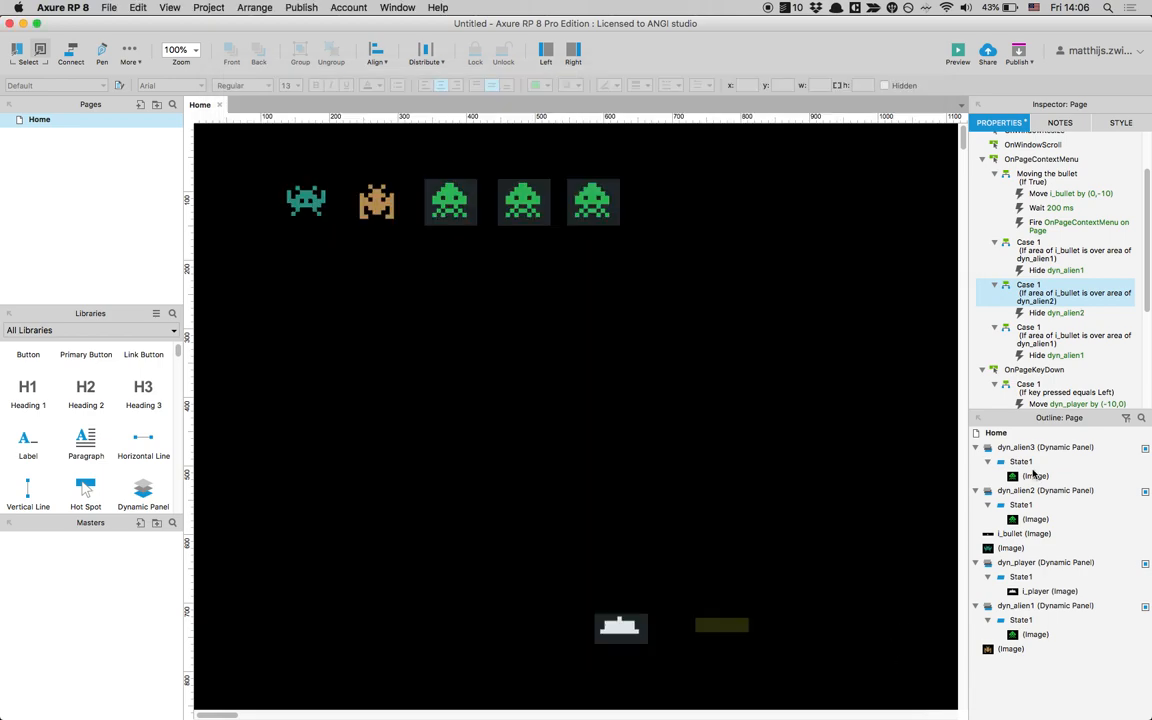
Change the third collision case's condition to area of widget i_bullet is over area of widget dyn_alien3
{"action": "left_click", "coordinate": [1030, 337]}
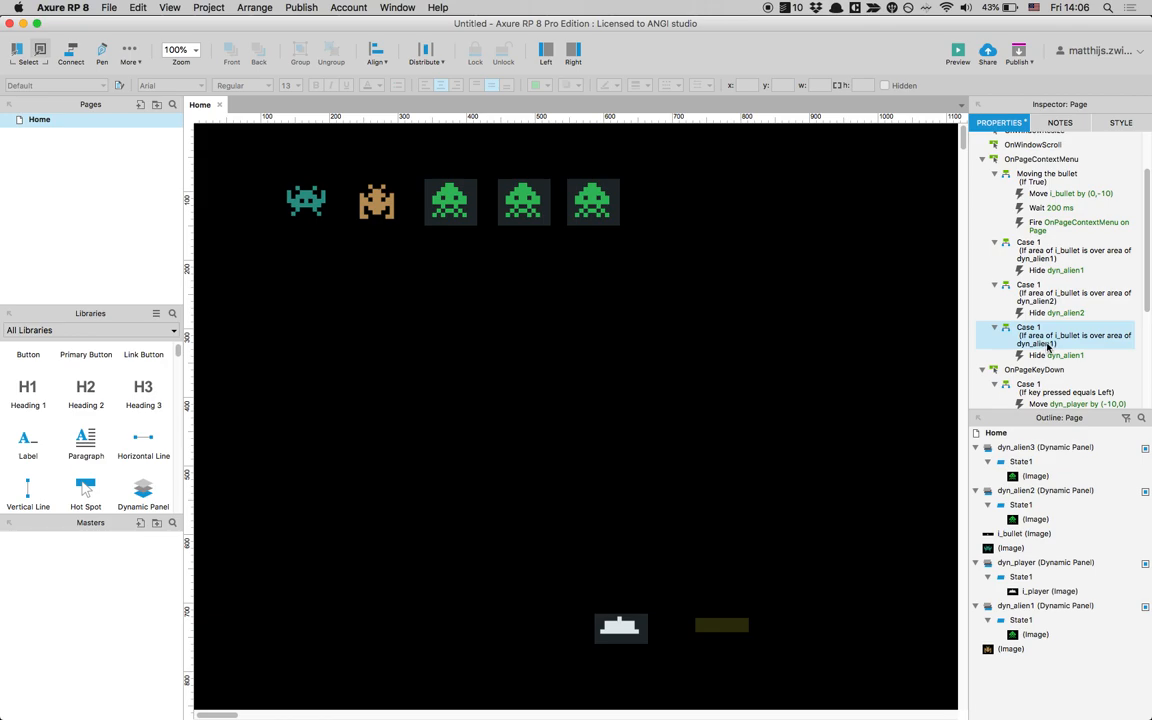
{"action": "double_click", "coordinate": [1047, 346]}
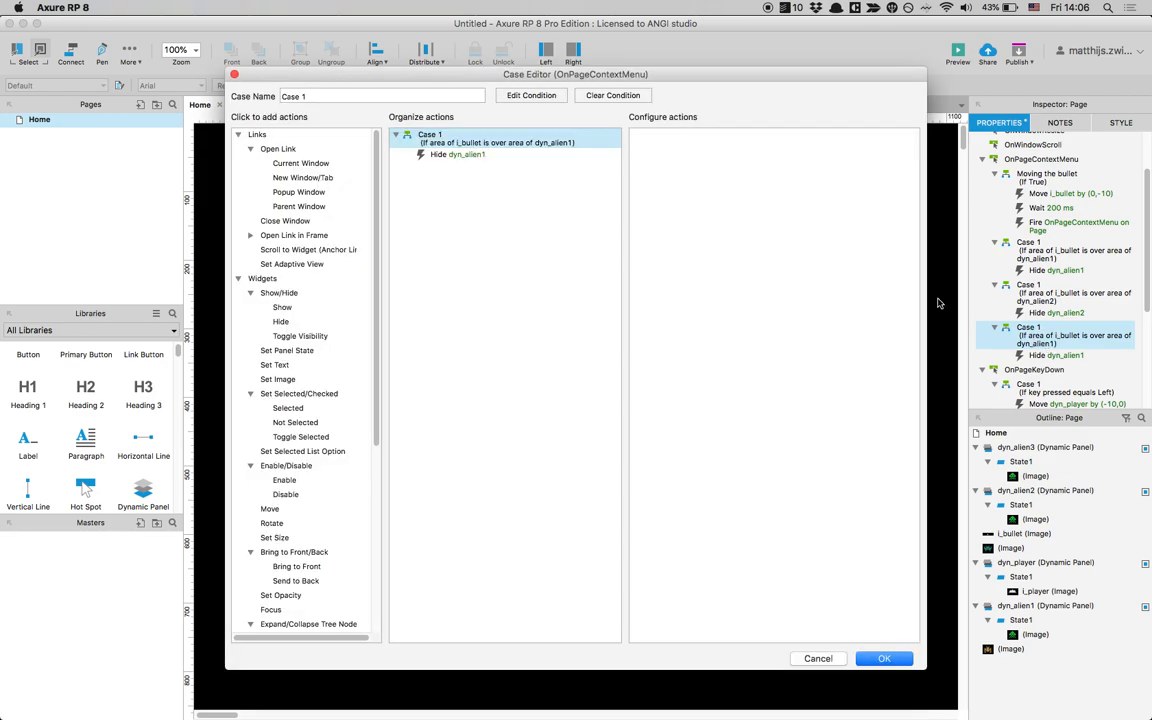
{"action": "left_click", "coordinate": [534, 97]}
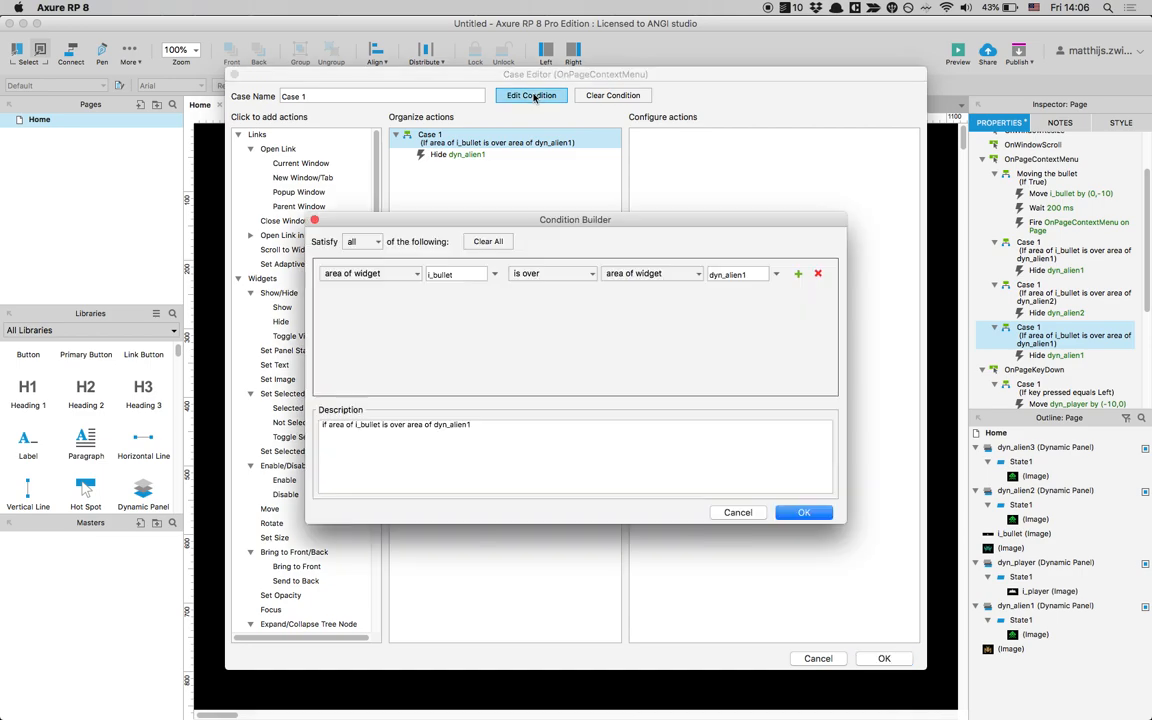
{"action": "left_click", "coordinate": [776, 274]}
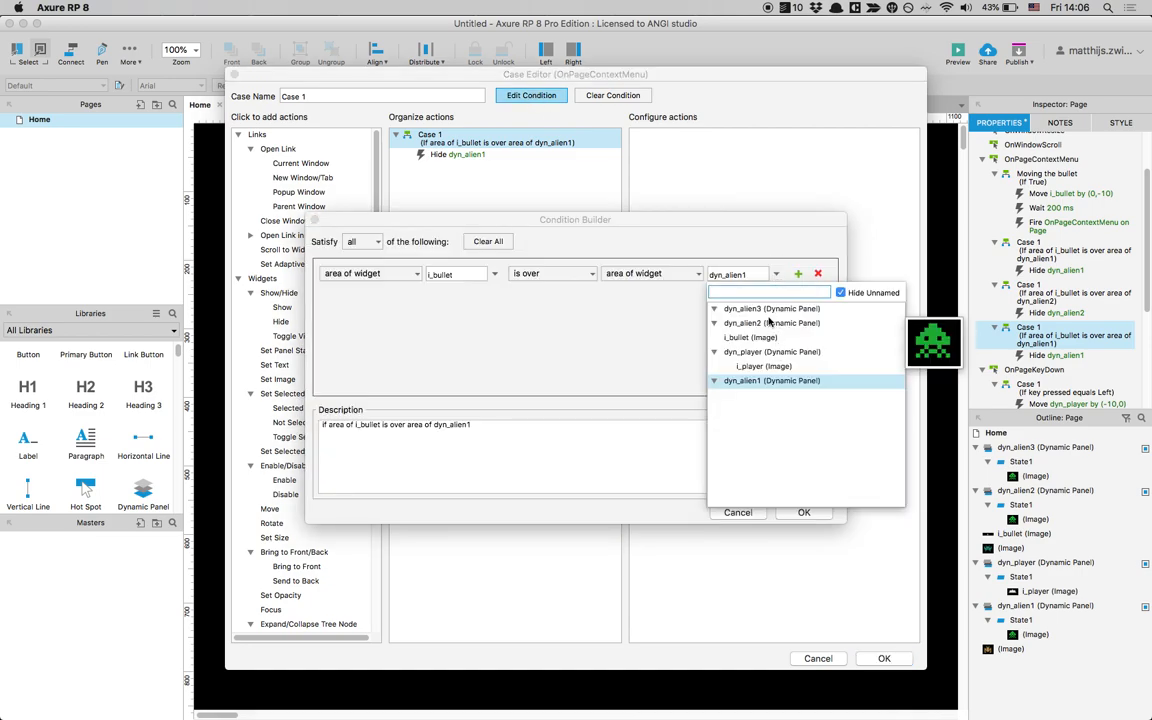
{"action": "left_click", "coordinate": [750, 309]}
{"action": "left_click", "coordinate": [803, 513]}
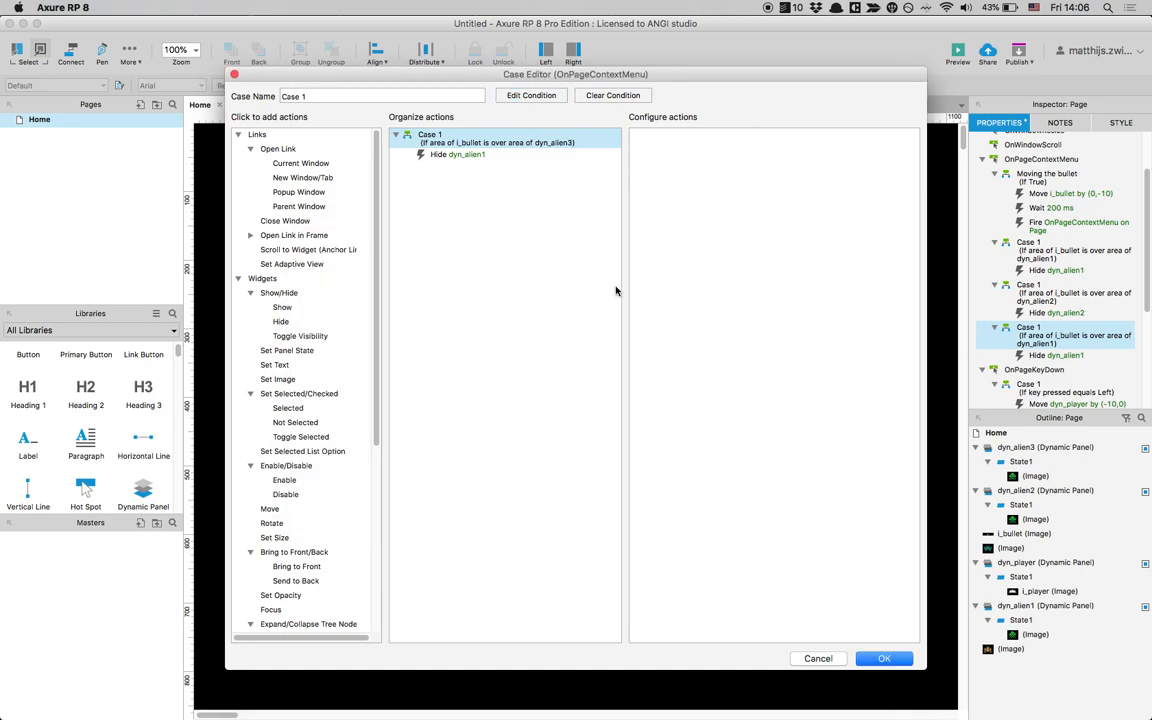
Make the third collision case's Hide action target dyn_alien3 instead of dyn_alien1, and save the case
{"action": "left_click", "coordinate": [433, 153]}
{"action": "left_click", "coordinate": [652, 240]}
{"action": "left_click", "coordinate": [652, 168]}
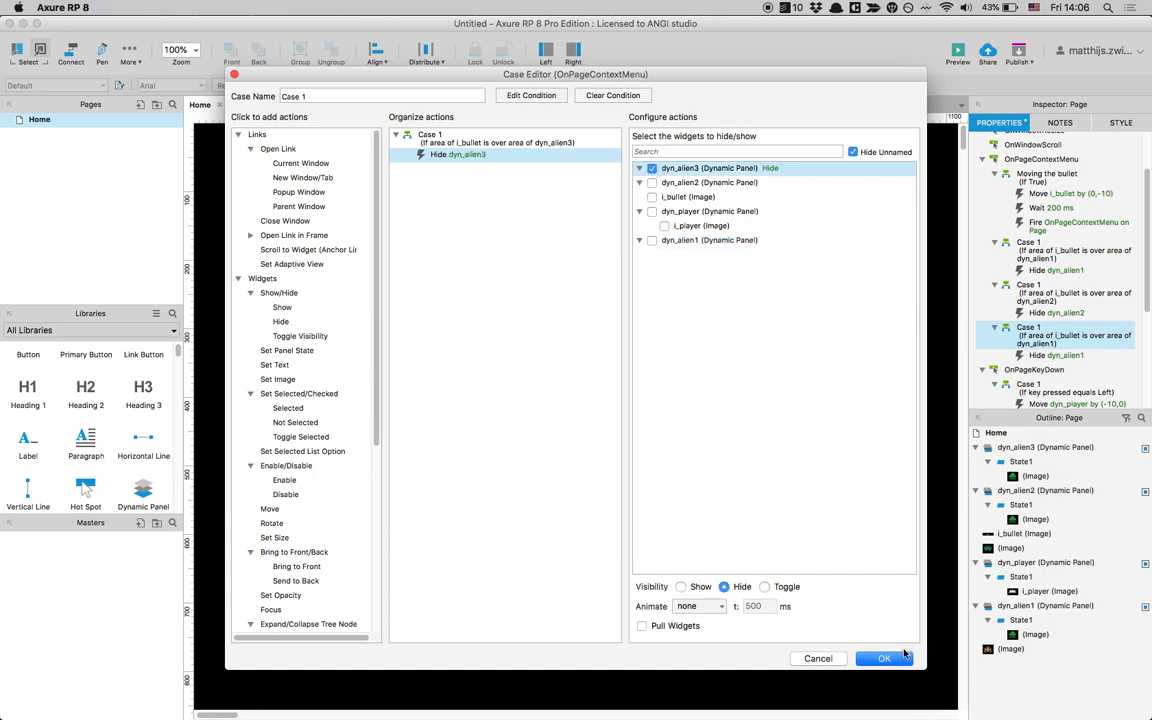
{"action": "left_click", "coordinate": [884, 658]}
{"action": "left_click", "coordinate": [613, 399]}
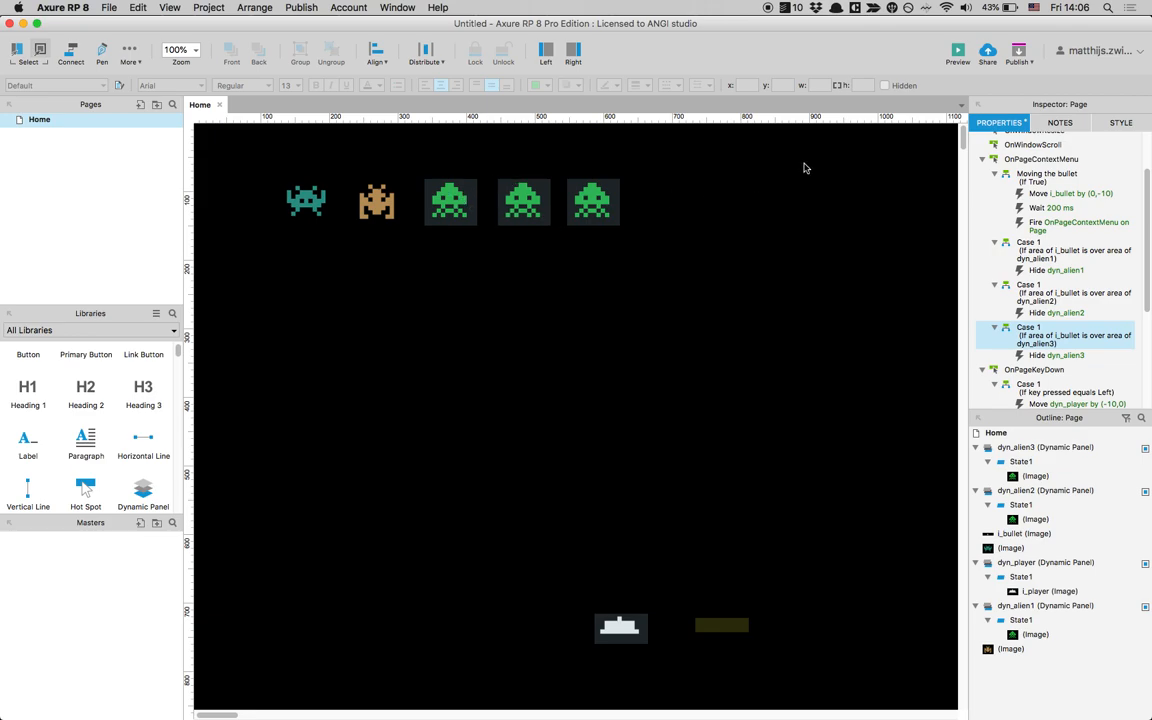
{"action": "left_click", "coordinate": [365, 190]}
{"action": "left_click", "coordinate": [305, 205]}
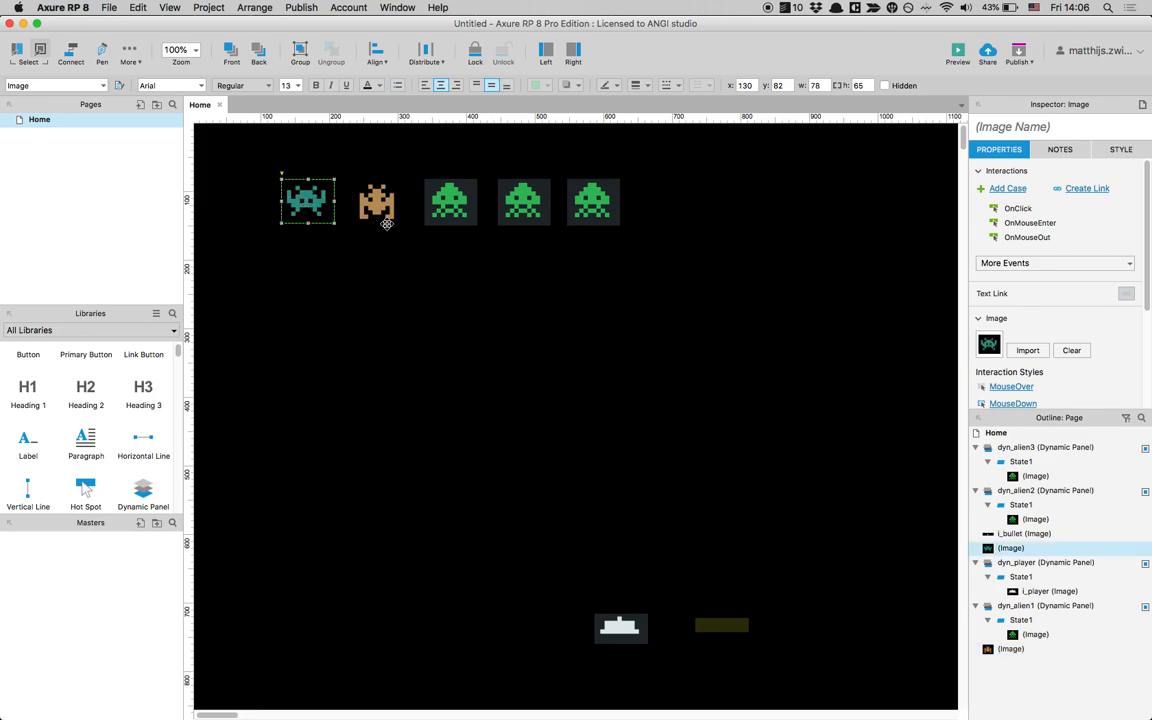
{"action": "left_click", "coordinate": [453, 270]}
Preview the prototype in the browser, close the two older Home preview tabs and collapse the preview sidebar
{"action": "left_click", "coordinate": [958, 52]}
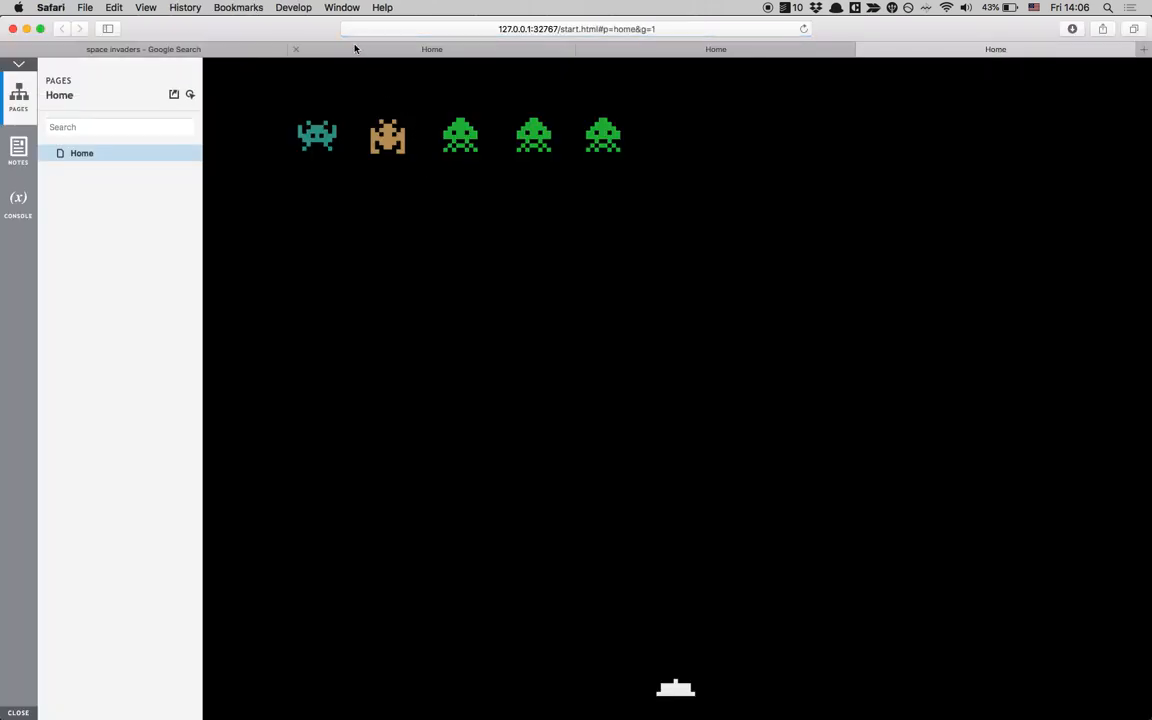
{"action": "left_click", "coordinate": [296, 49]}
{"action": "left_click", "coordinate": [296, 49]}
{"action": "left_click", "coordinate": [17, 64]}
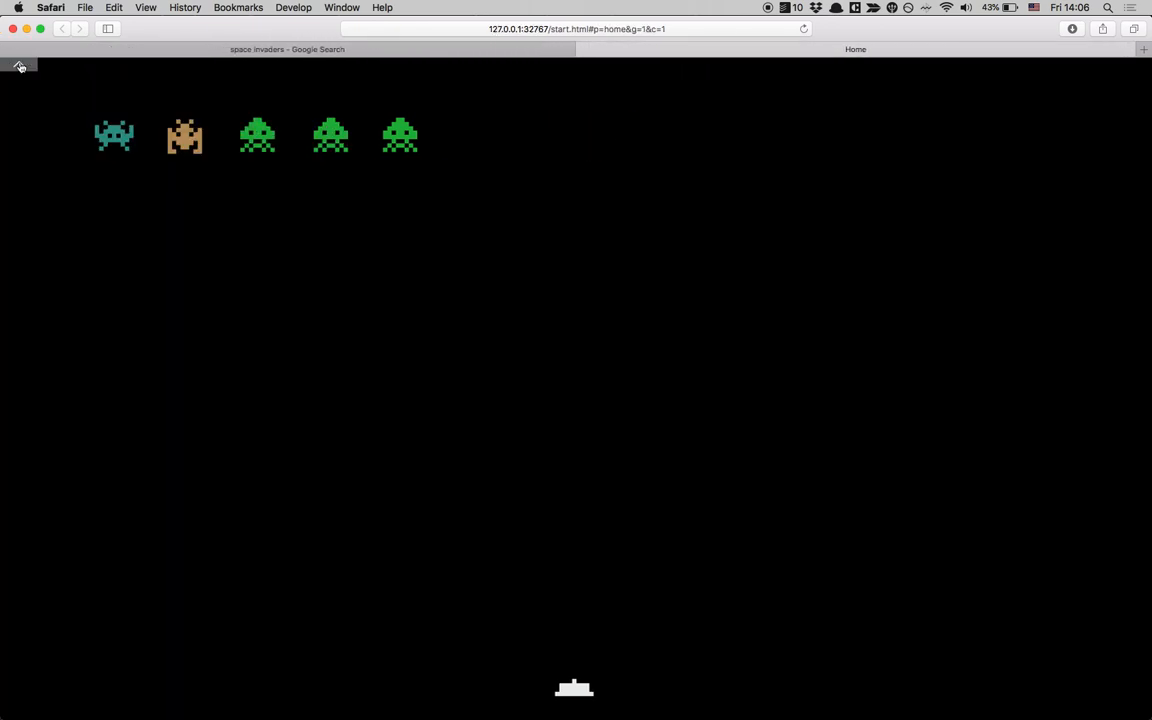
Test the prototype by moving the cannon left beneath the rightmost green invader, firing a bullet at it and moving further left
{"action": "key", "text": "Left"}
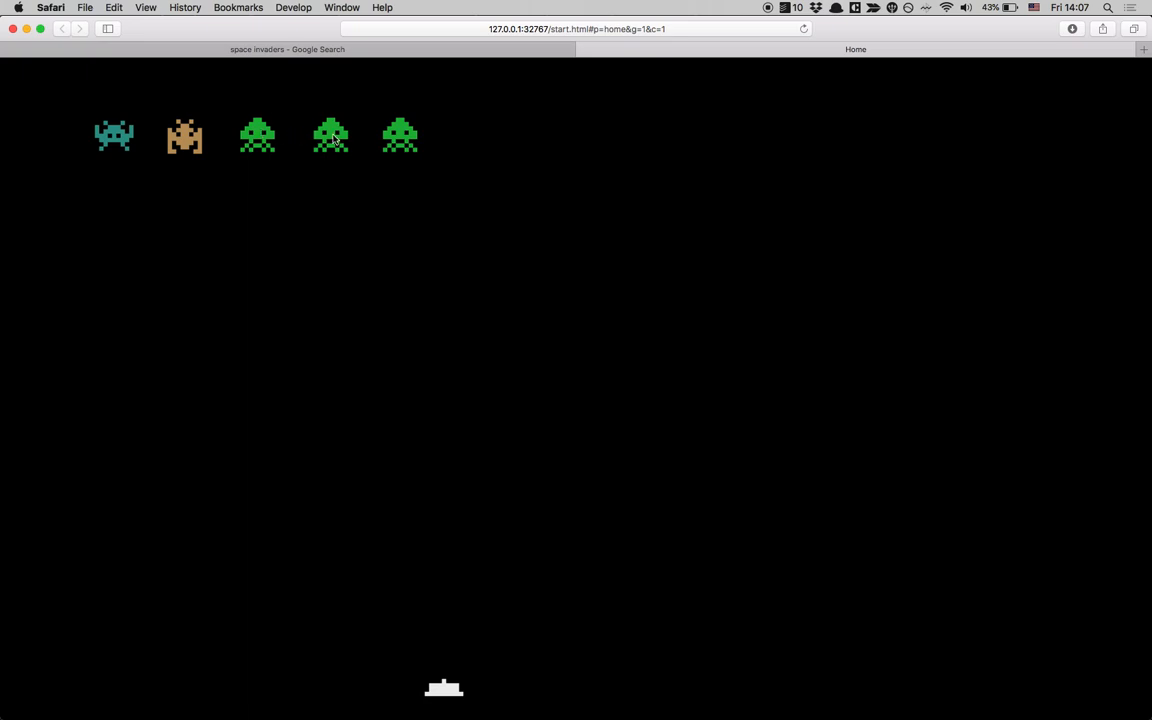
{"action": "key", "text": "Left"}
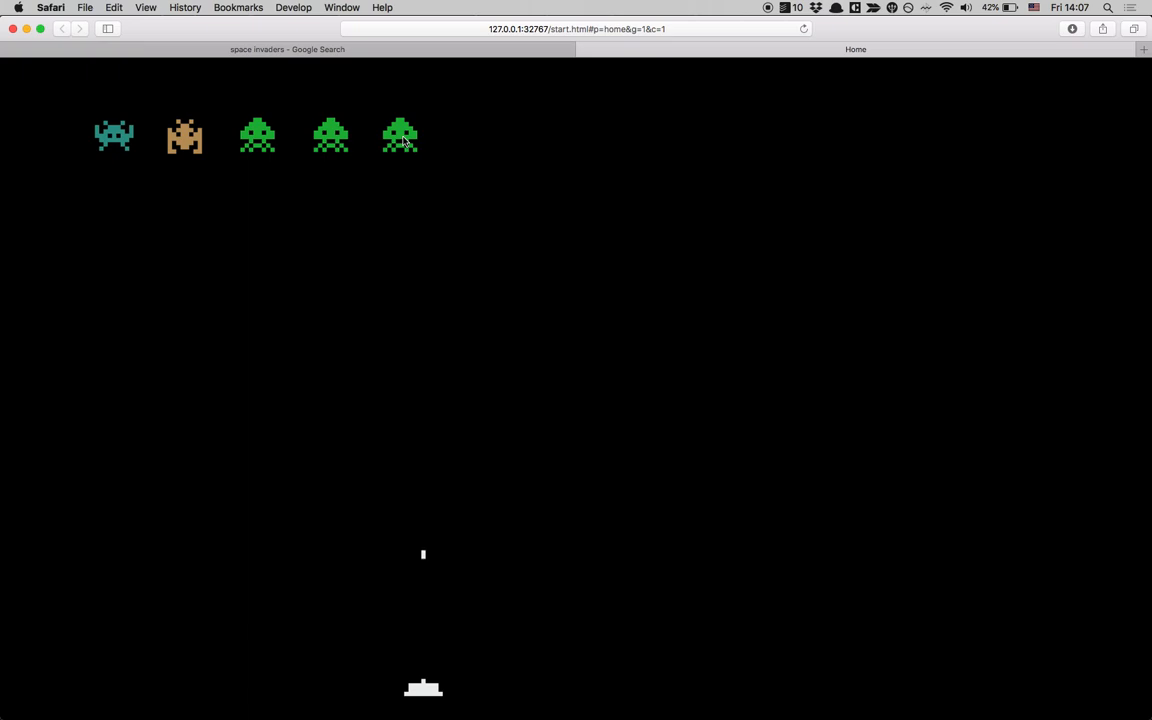
{"action": "key", "text": "Left"}
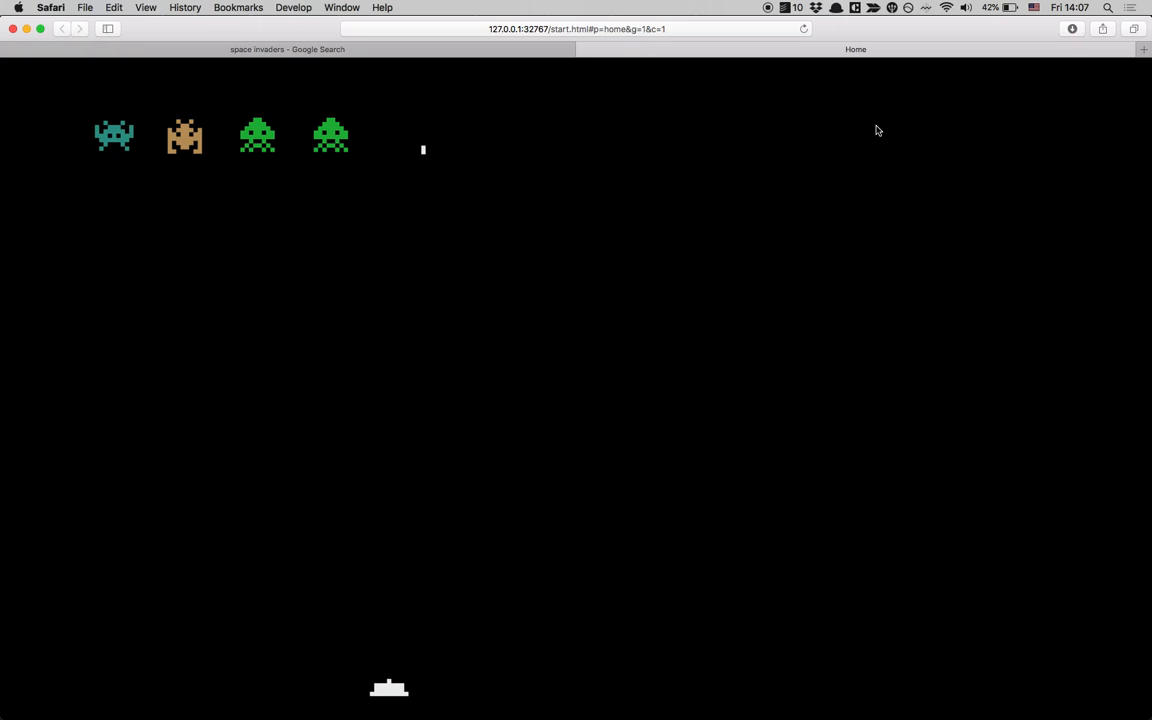
Switch to Axure RP and review the OnPageContextMenu cases that hide dyn_alien1, dyn_alien2 and dyn_alien3
{"action": "key", "text": "super+Tab"}
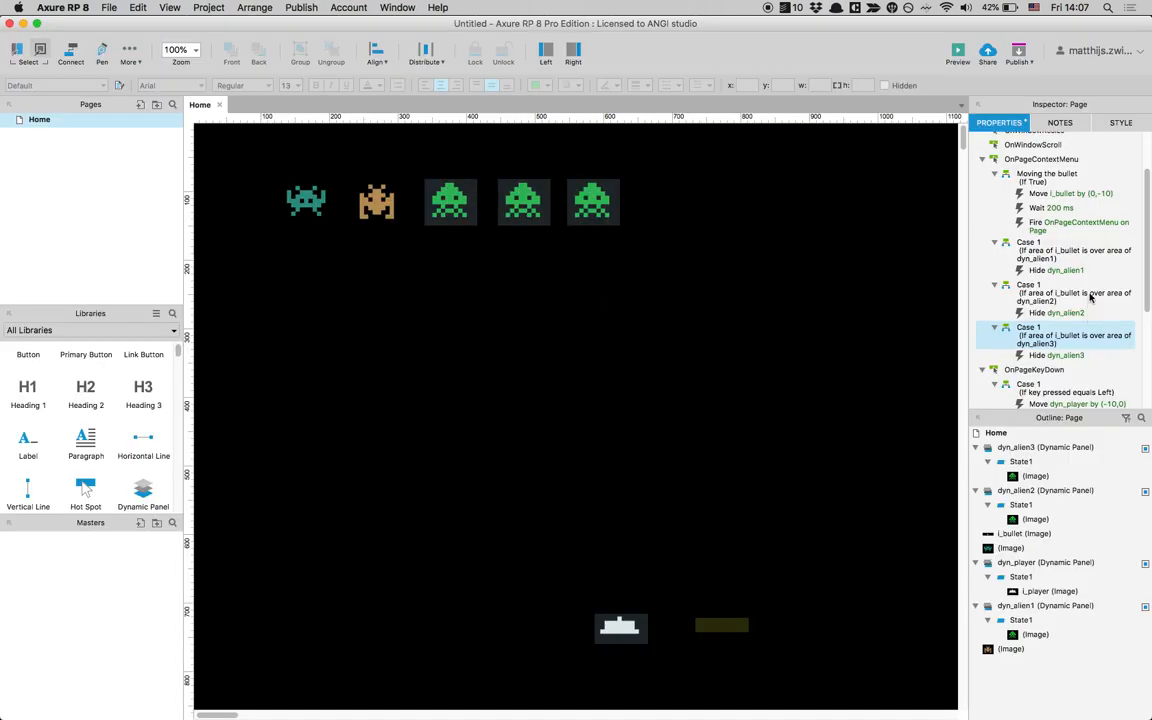
{"action": "left_click", "coordinate": [1040, 250]}
{"action": "left_click", "coordinate": [1035, 298]}
{"action": "left_click", "coordinate": [1035, 338]}
{"action": "left_click", "coordinate": [1040, 251]}
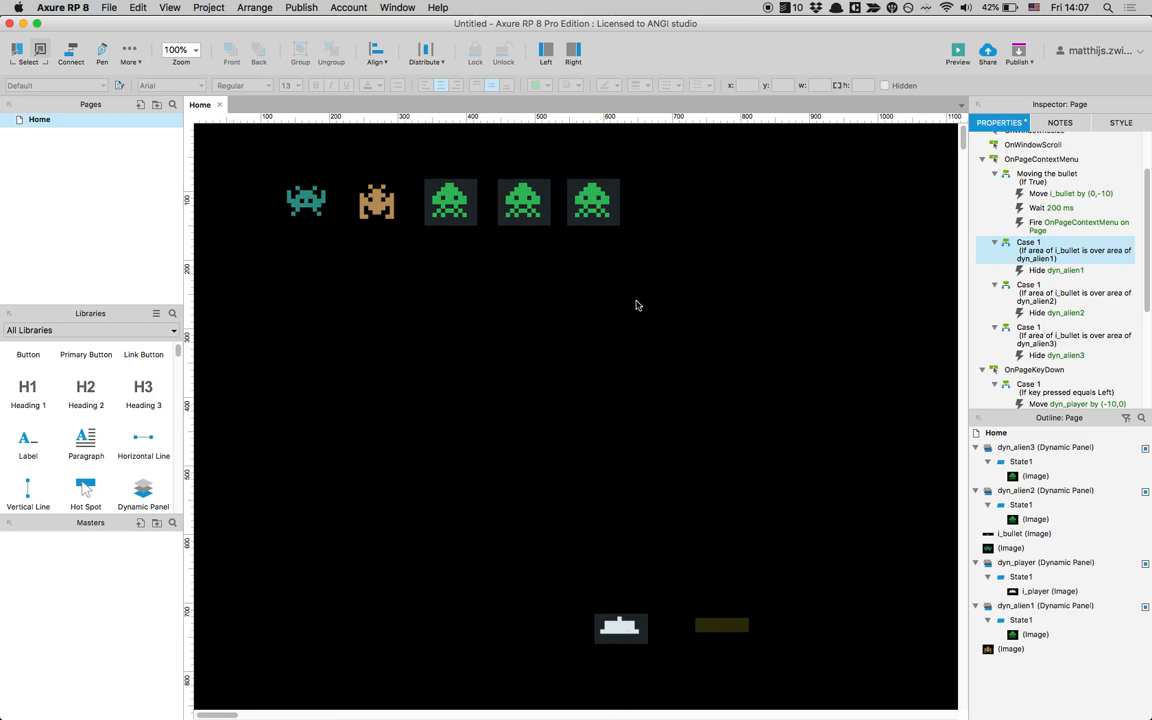
Group the three green alien dynamic panels and name the group g_aliens
{"action": "left_click_drag", "start_coordinate": [658, 238], "coordinate": [419, 165]}
{"action": "key", "text": "super+g"}
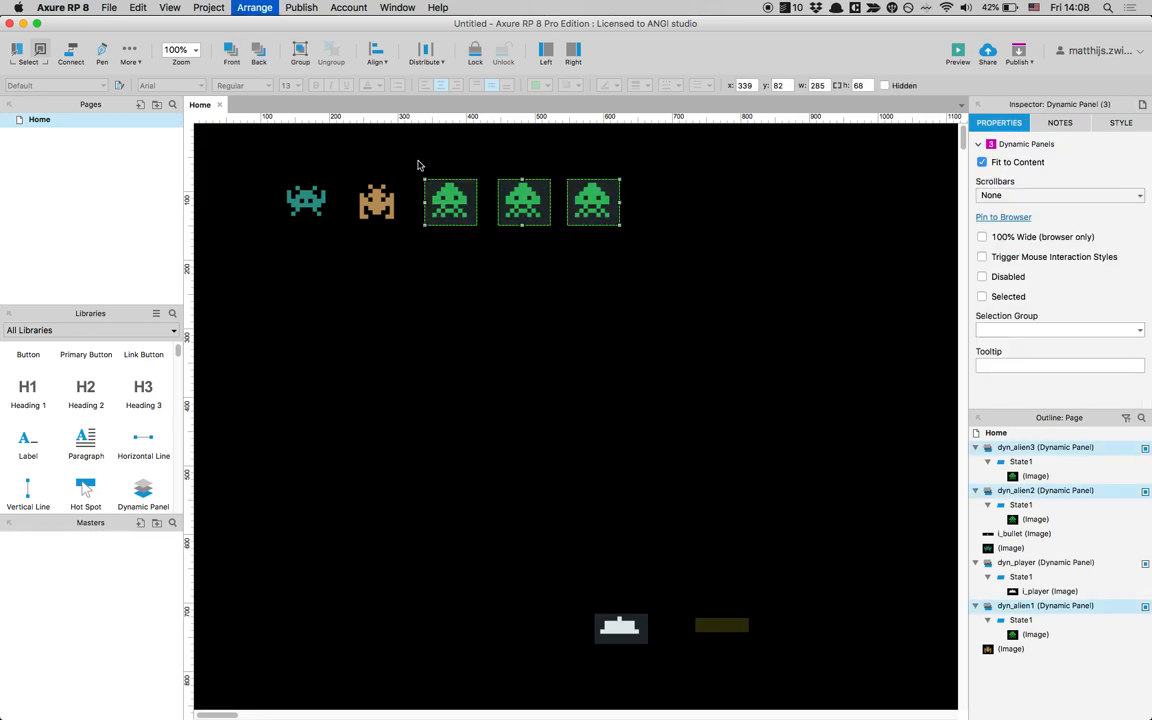
{"action": "left_click", "coordinate": [1046, 127]}
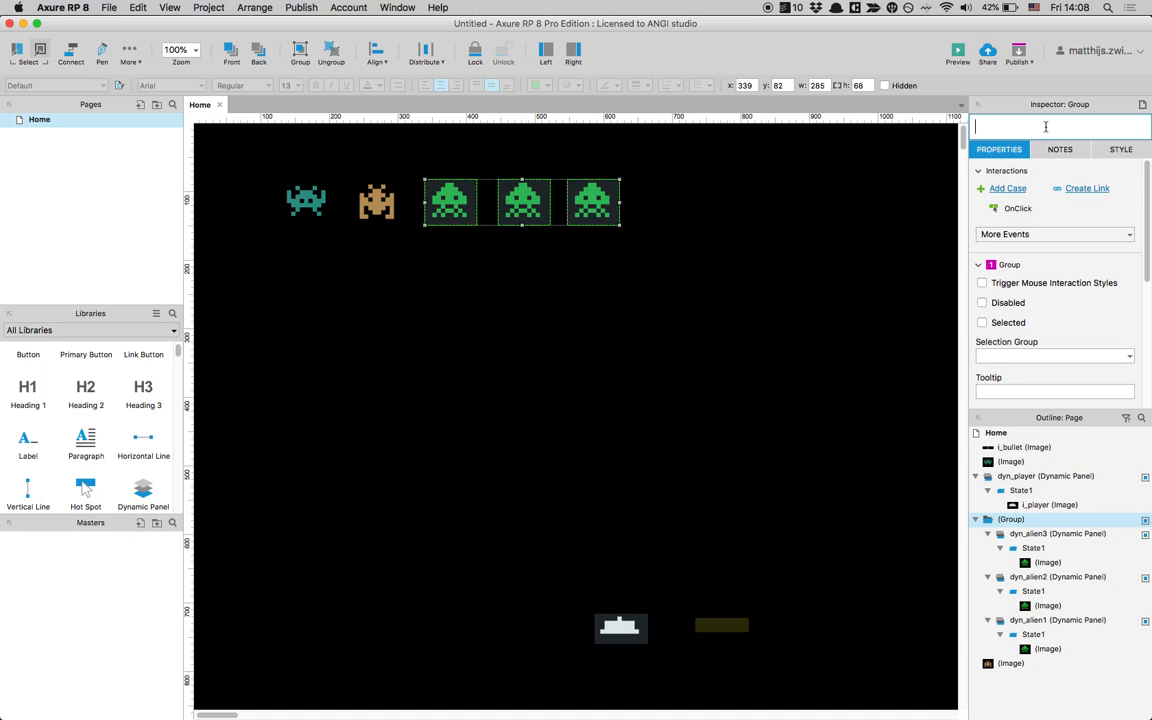
{"action": "type", "text": "A"}
{"action": "type", "text": "_aliens"}
{"action": "left_click", "coordinate": [723, 278]}
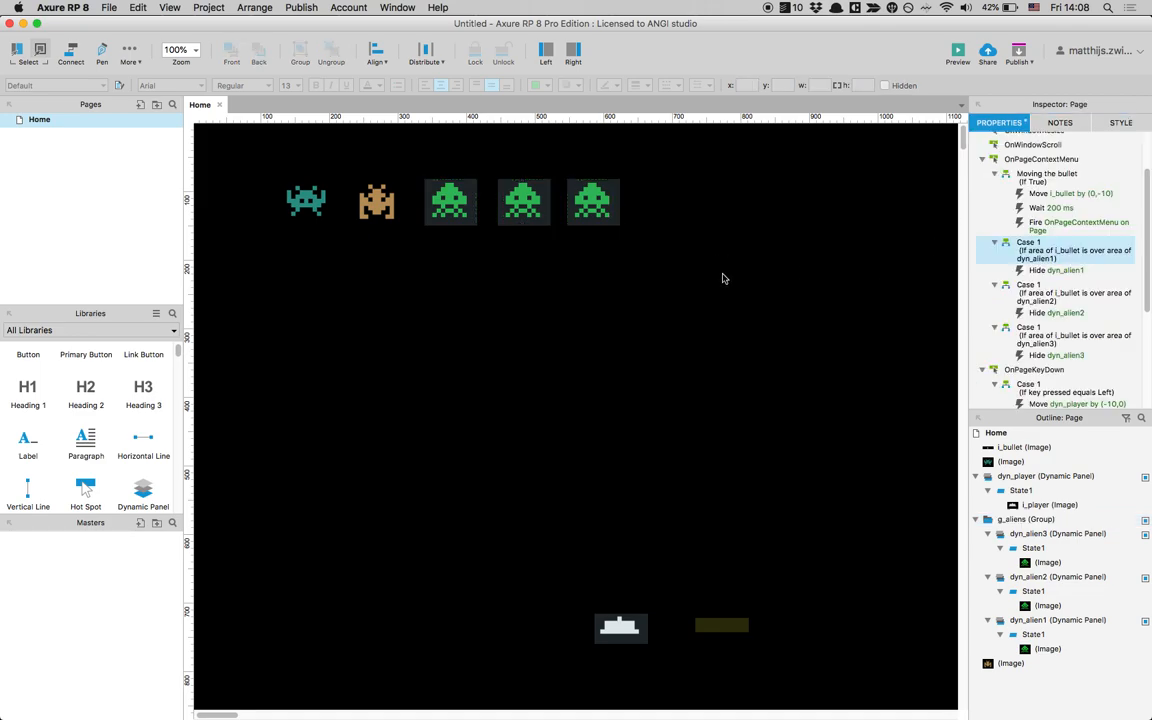
{"action": "left_click", "coordinate": [585, 202]}
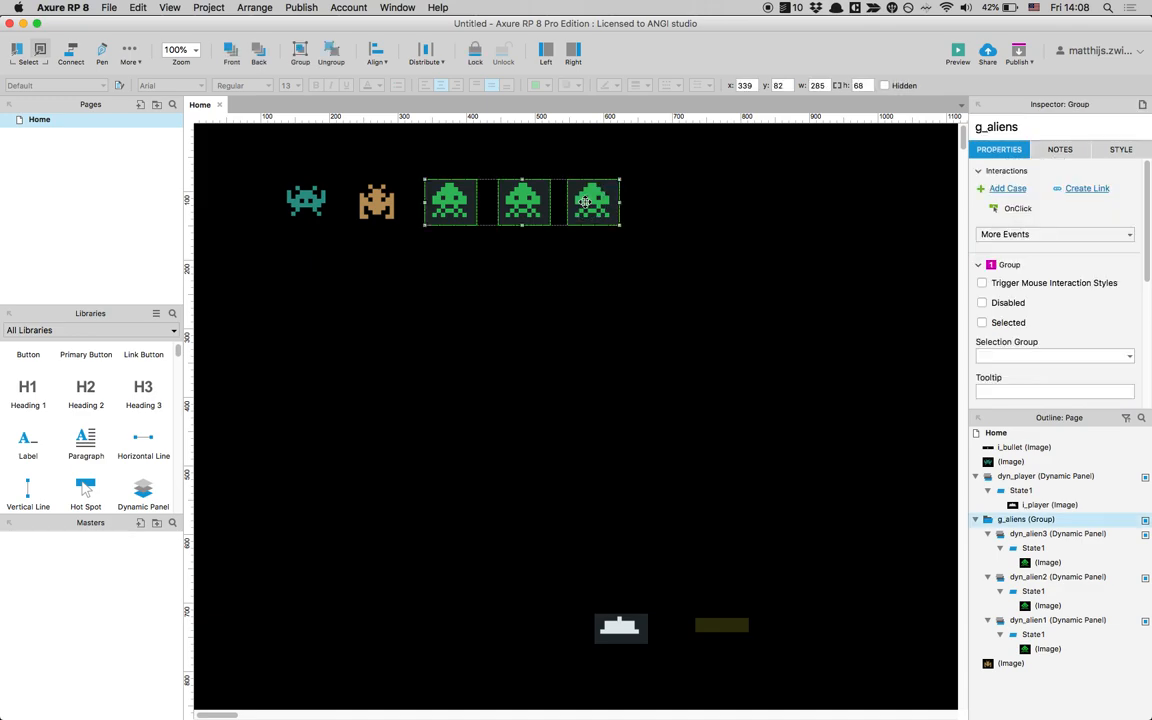
{"action": "left_click", "coordinate": [675, 203]}
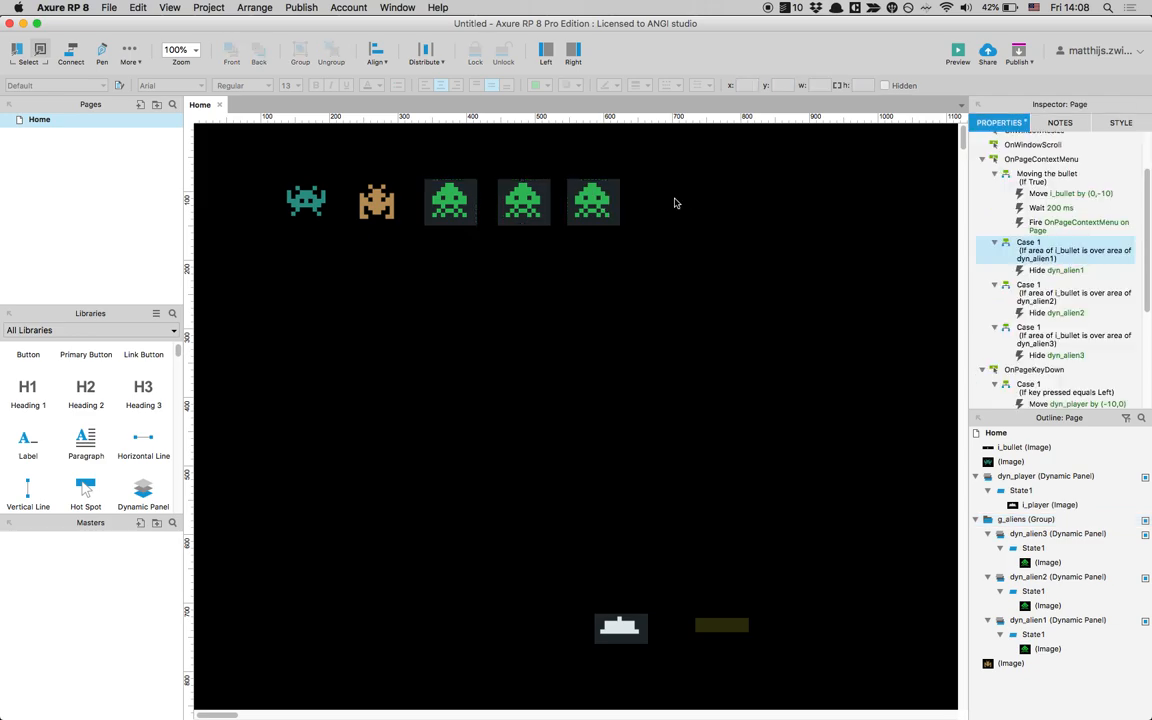
Open the OnPageContextMenu case that moves the bullet and rename it "Moving the bullet and aliens"
{"action": "left_click", "coordinate": [1015, 160]}
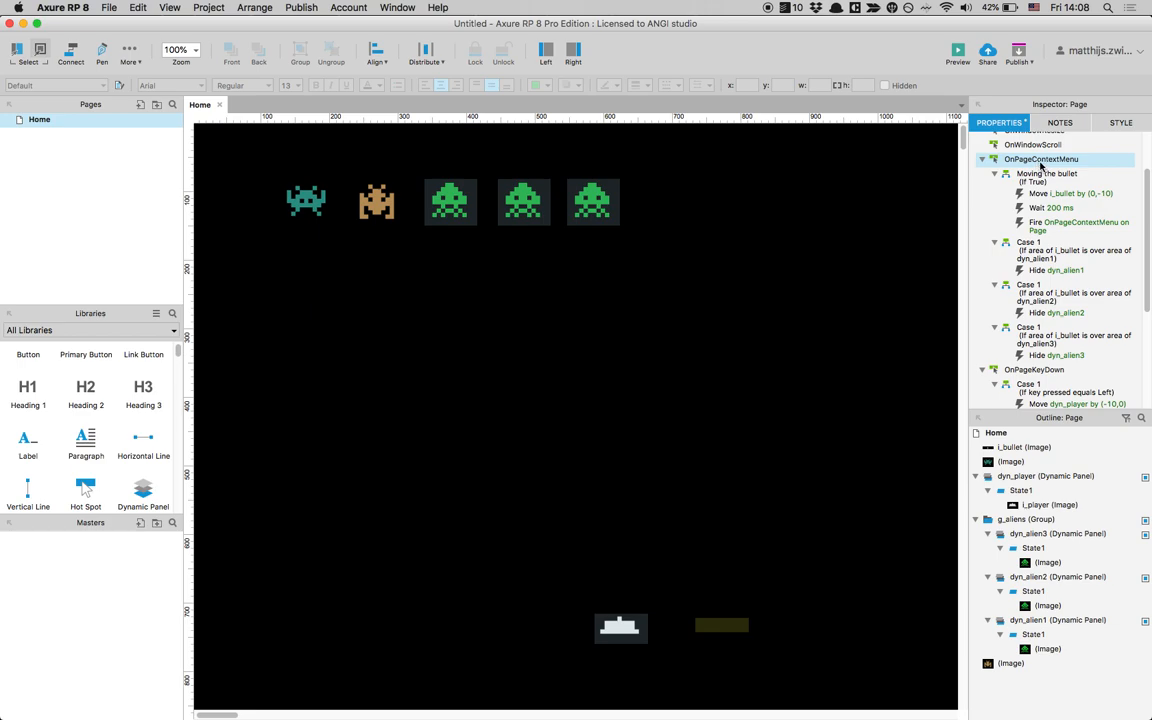
{"action": "scroll", "coordinate": [1040, 165], "scroll_direction": "up", "scroll_amount": 3}
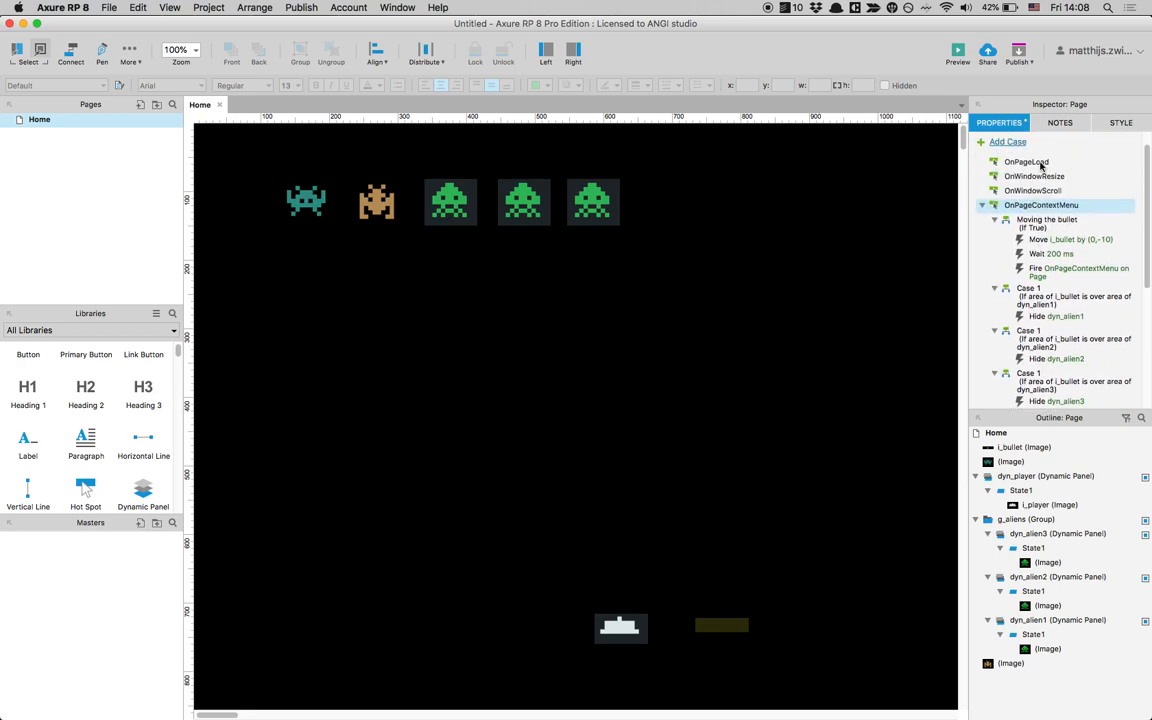
{"action": "scroll", "coordinate": [1013, 225], "scroll_direction": "down", "scroll_amount": 1}
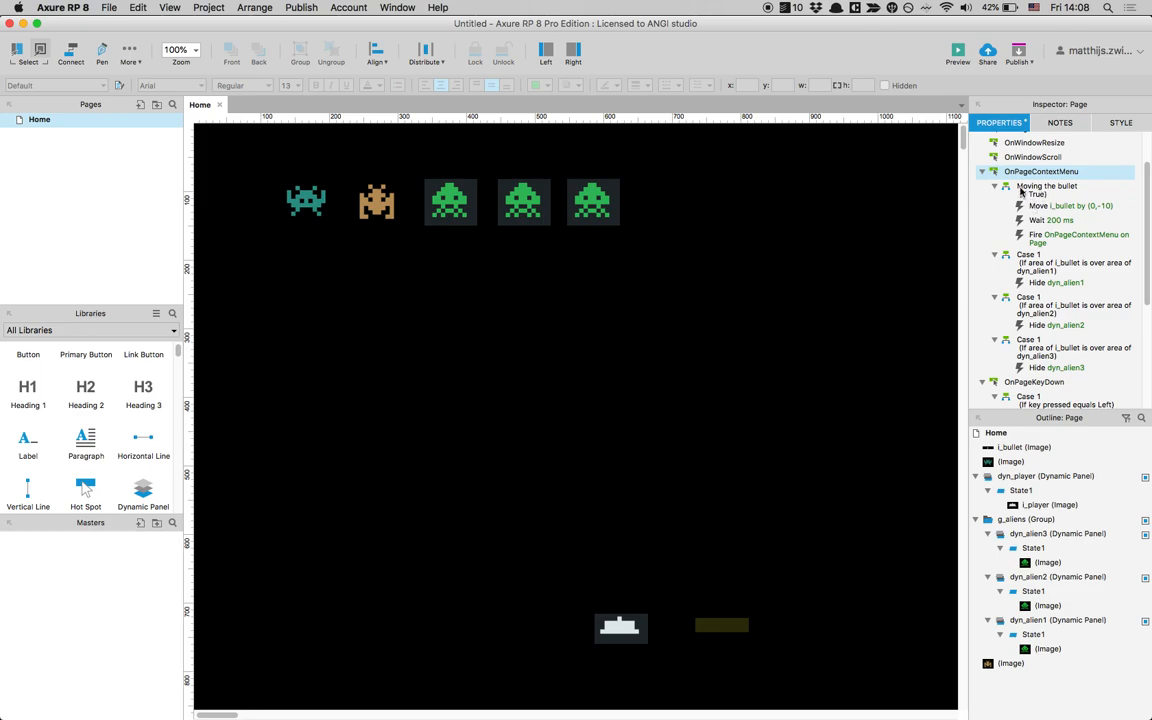
{"action": "left_click", "coordinate": [1045, 195]}
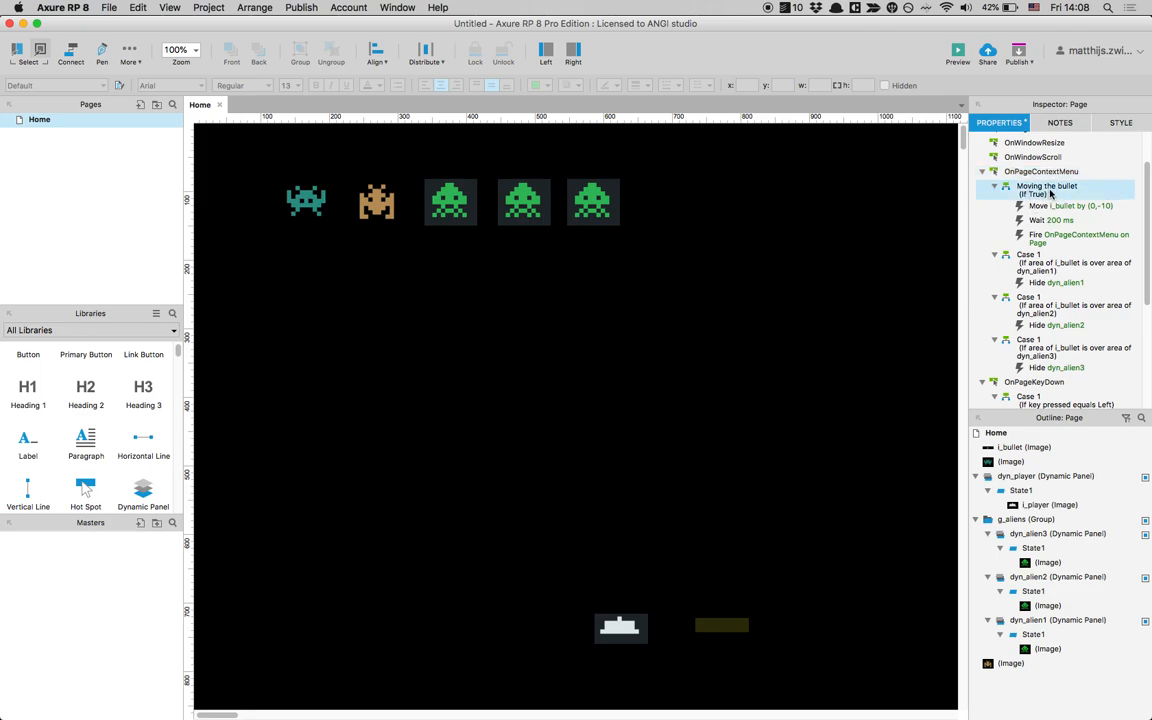
{"action": "double_click", "coordinate": [1048, 190]}
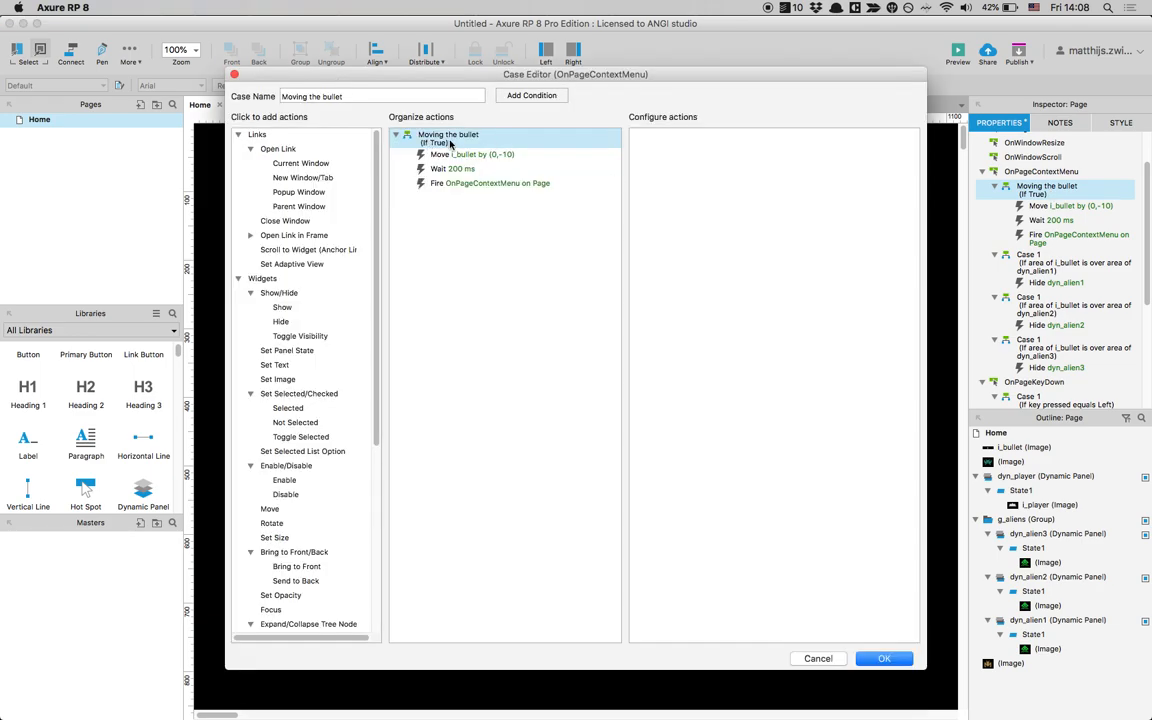
{"action": "left_click", "coordinate": [375, 100]}
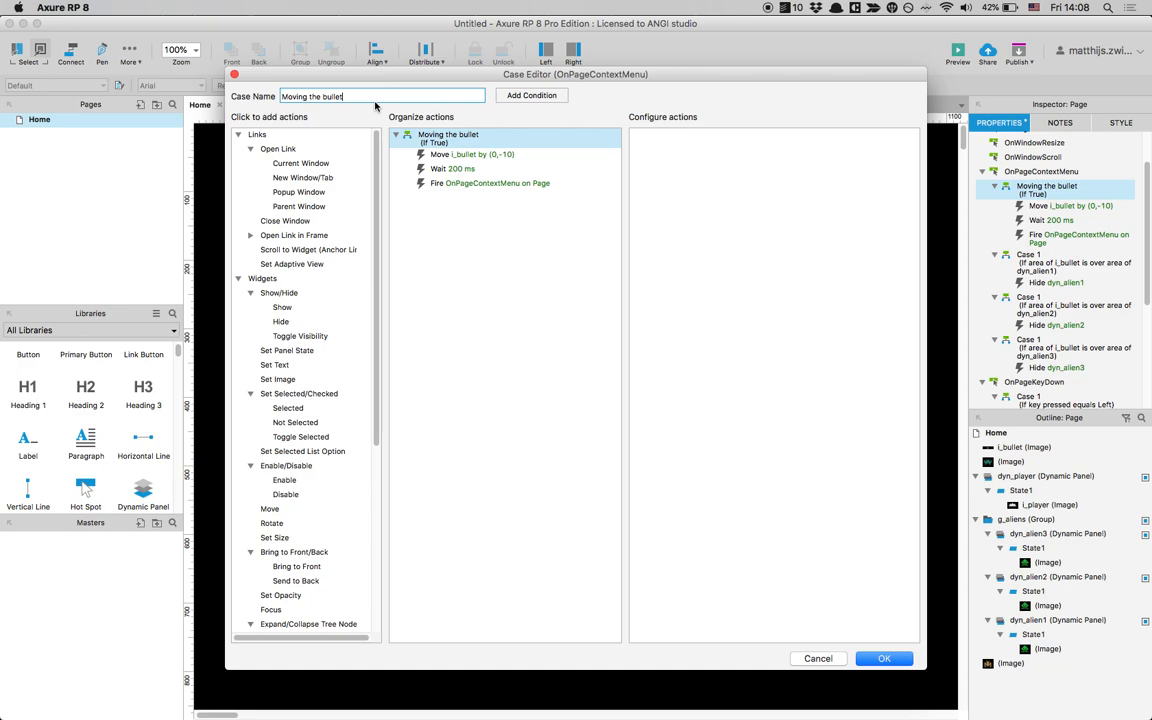
{"action": "type", "text": "and aliens"}
Add a Move action after the bullet's move that shifts g_aliens by x 0, y 20, and save the case
{"action": "left_click", "coordinate": [468, 155]}
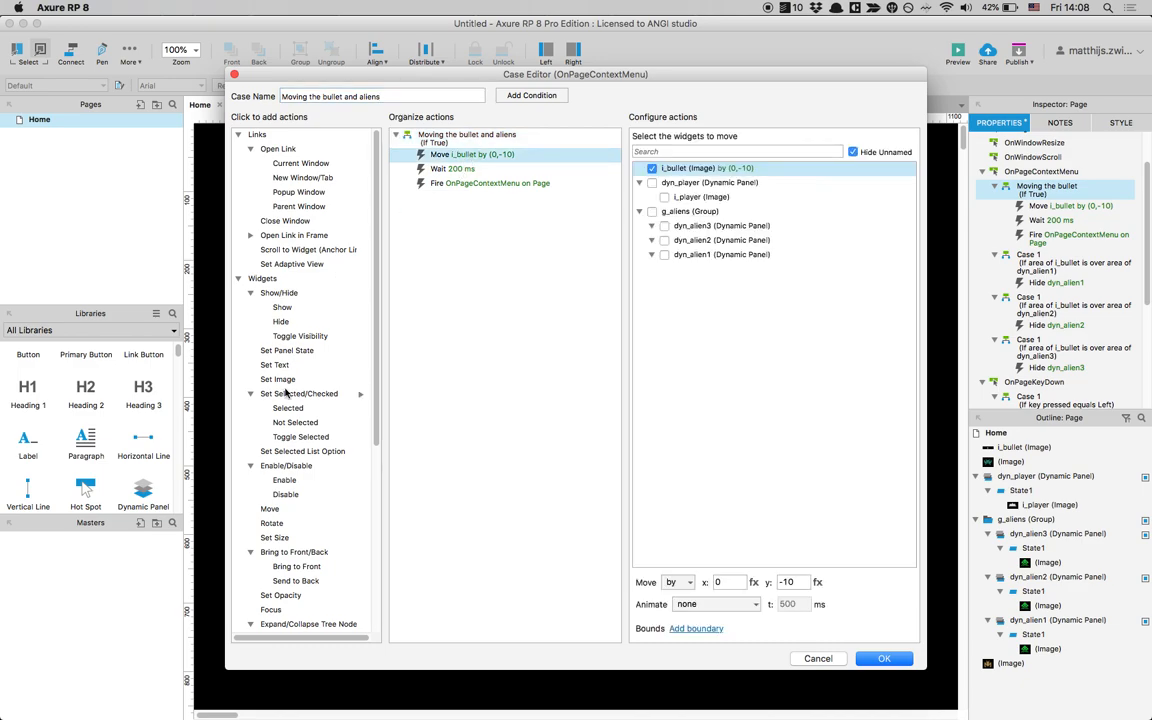
{"action": "scroll", "coordinate": [285, 393], "scroll_direction": "down", "scroll_amount": 5}
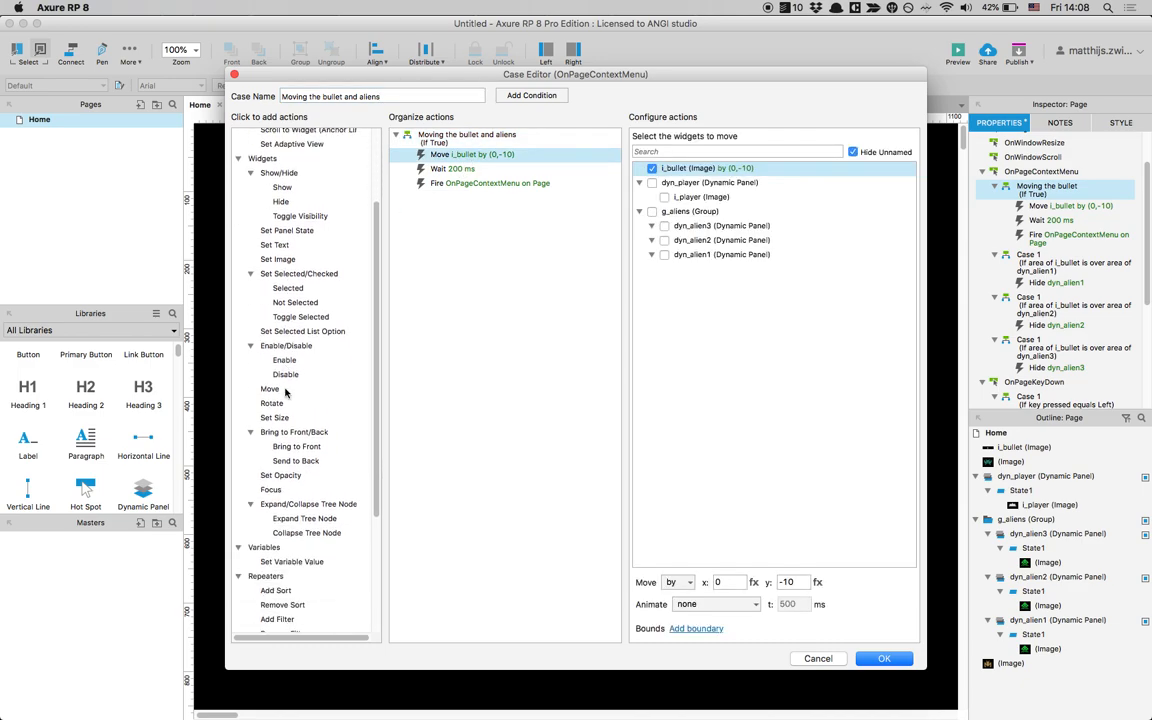
{"action": "left_click", "coordinate": [289, 307]}
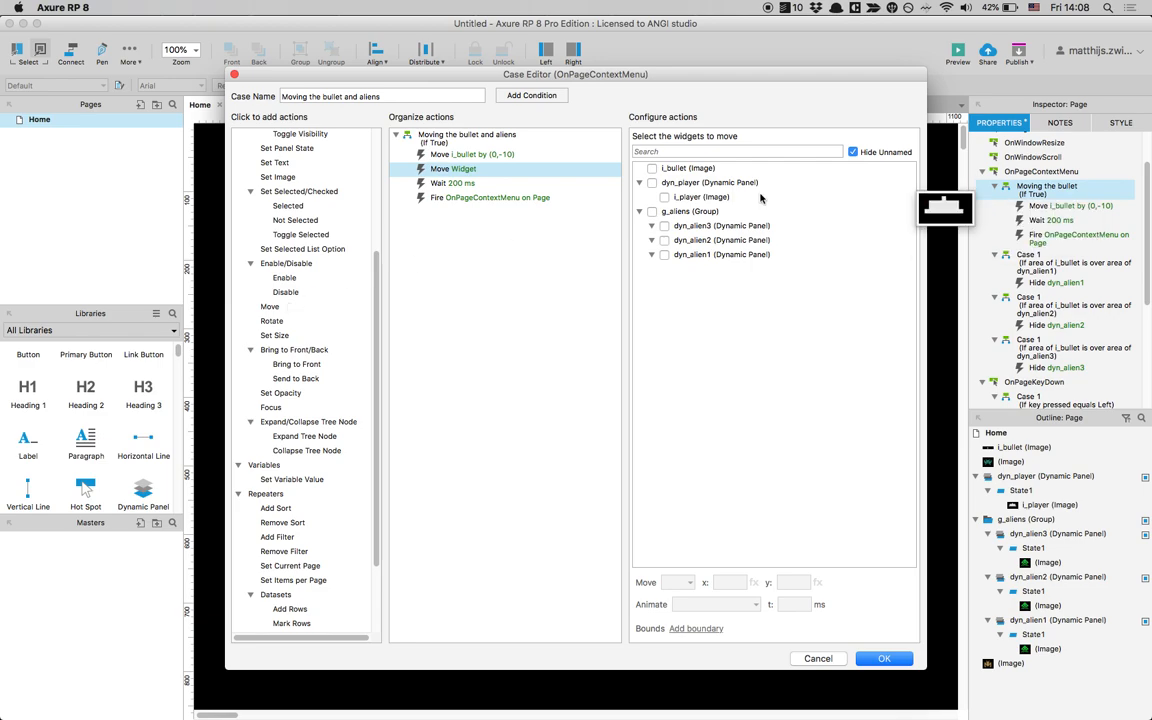
{"action": "left_click", "coordinate": [650, 212]}
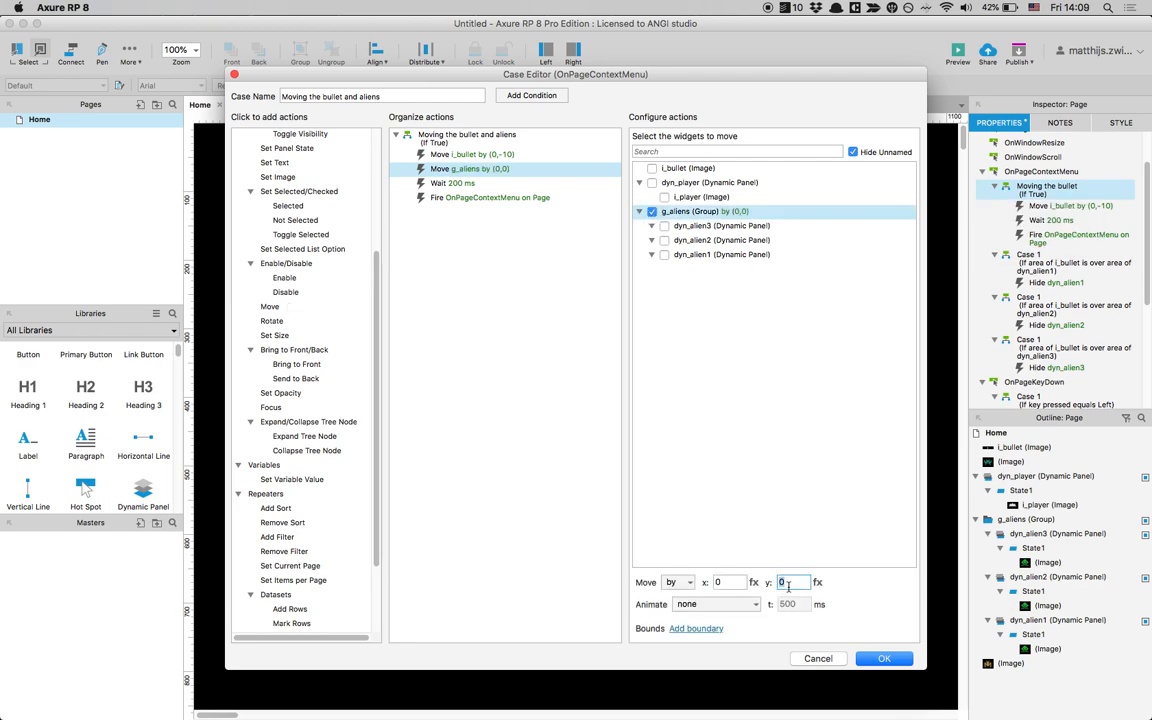
{"action": "type", "text": "1"}
{"action": "key", "text": "BackSpace"}
{"action": "type", "text": "20"}
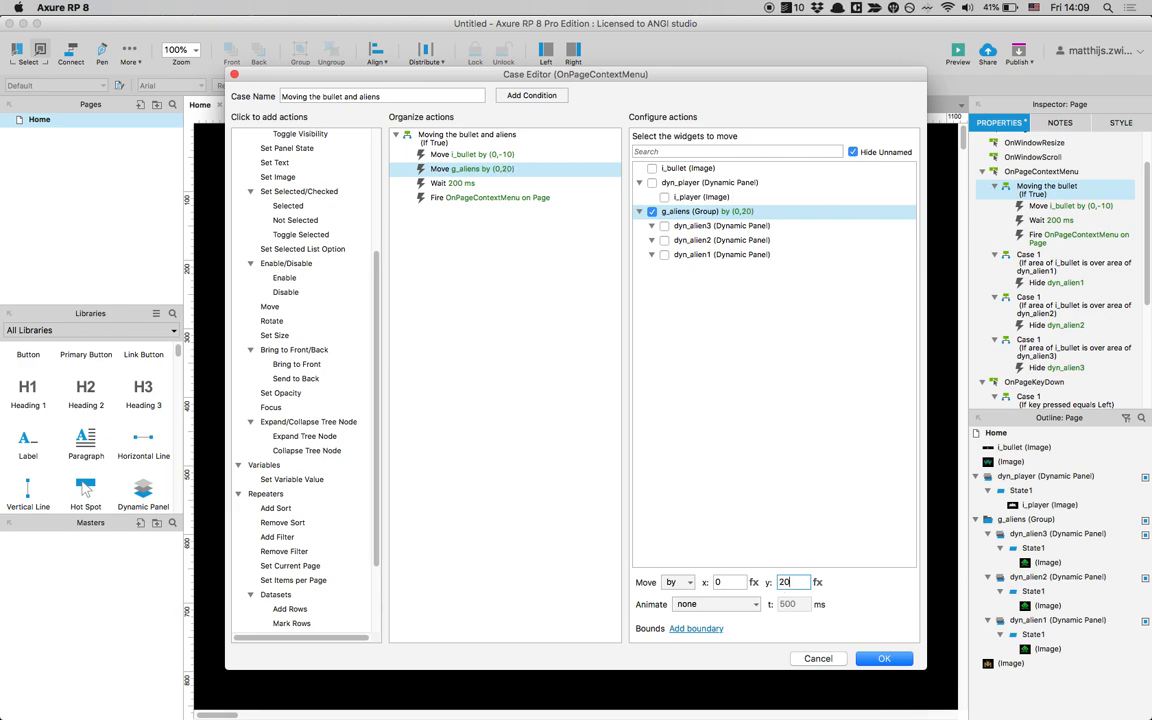
{"action": "left_click", "coordinate": [887, 658]}
Preview the prototype in the browser, closing the older preview tab and collapsing the pages sidebar
{"action": "left_click", "coordinate": [957, 55]}
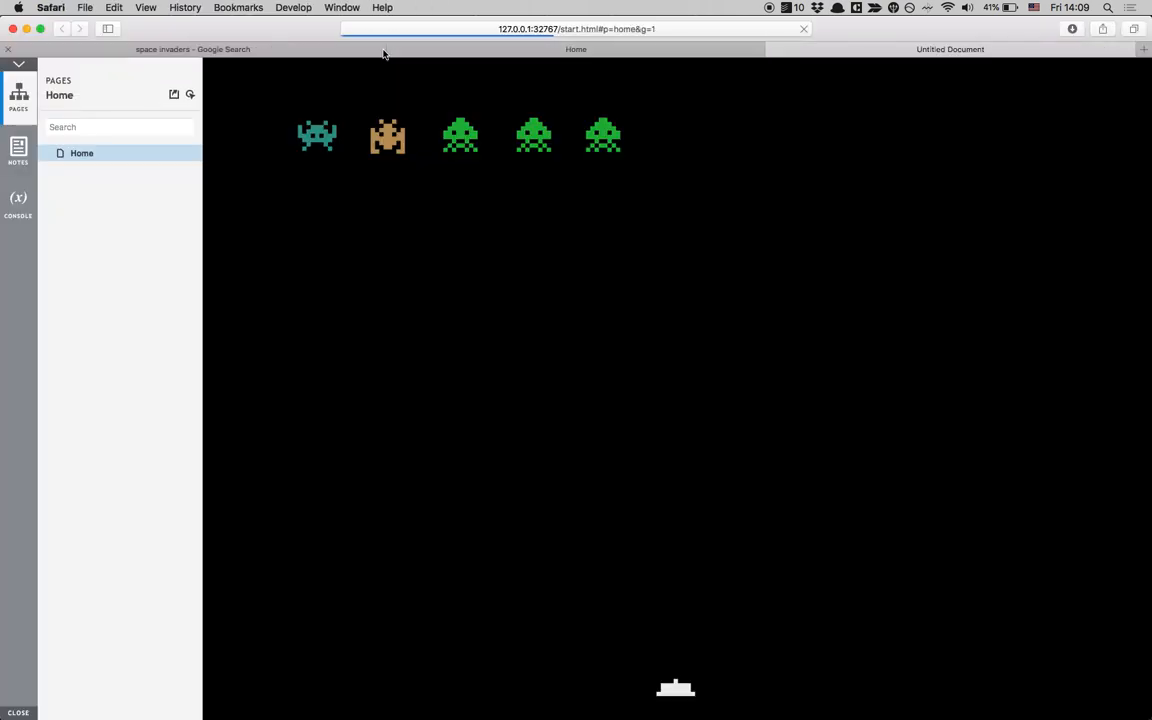
{"action": "left_click", "coordinate": [396, 50]}
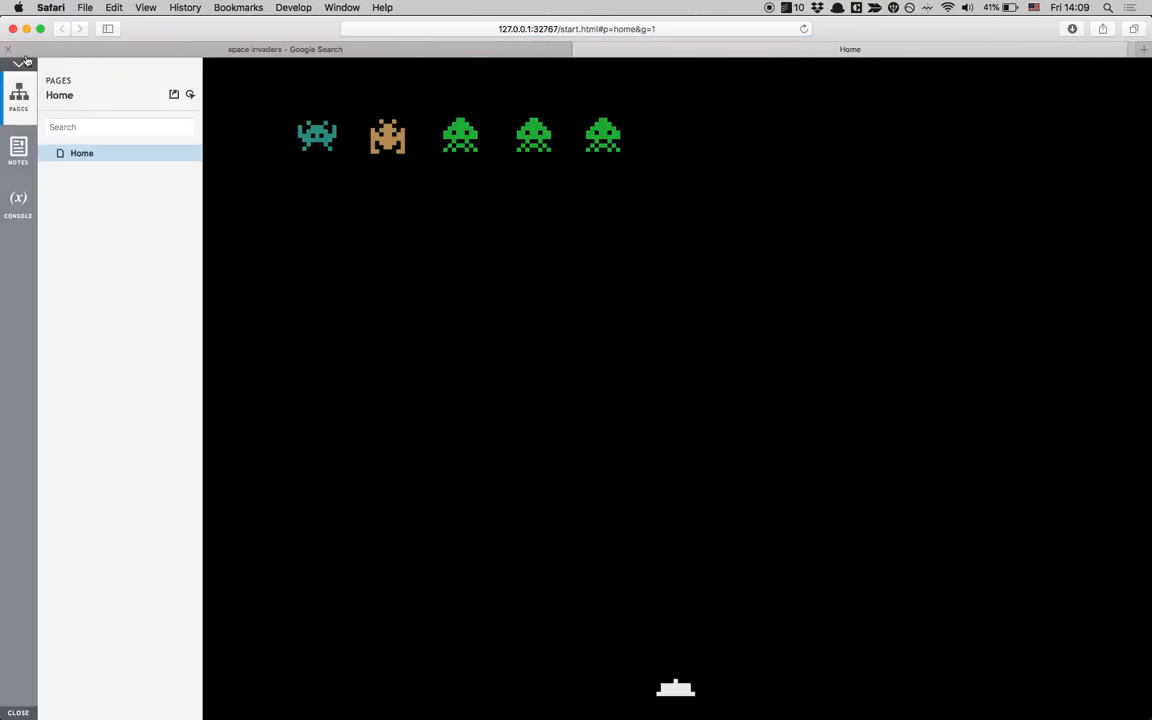
{"action": "left_click", "coordinate": [21, 65]}
Test the game by moving the player's ship to the left and firing bullets at the green aliens
{"action": "left_click", "coordinate": [346, 356]}
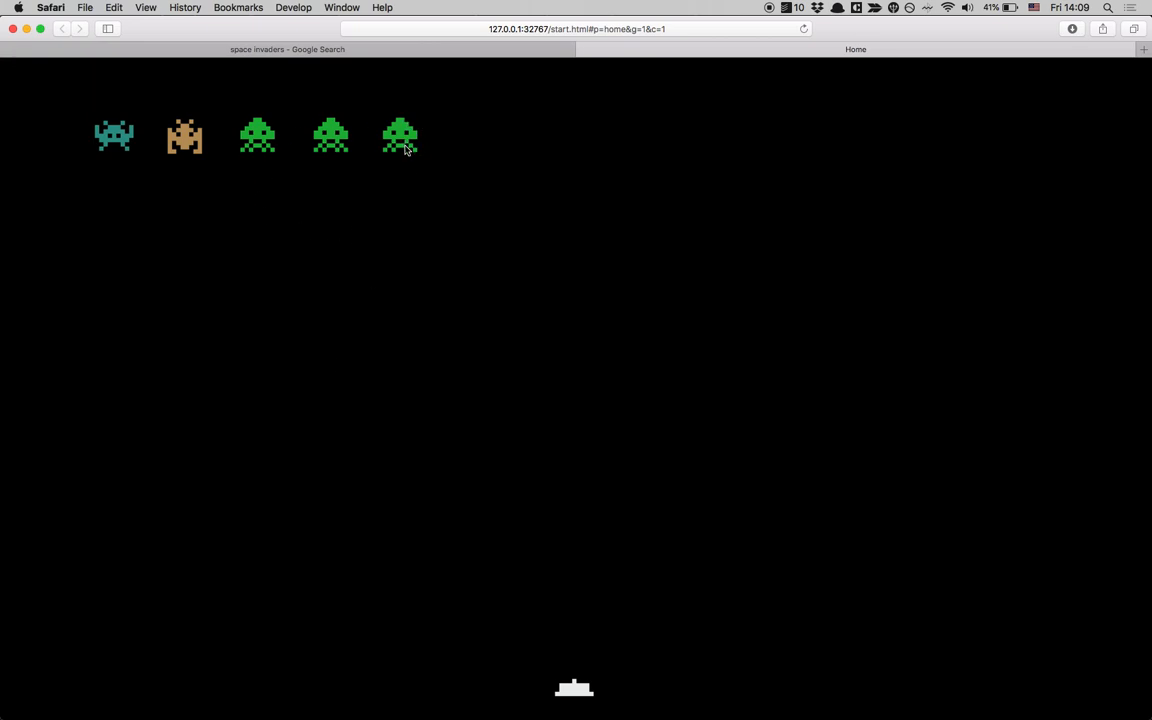
{"action": "key", "text": "Left"}
{"action": "key", "text": "Left"}
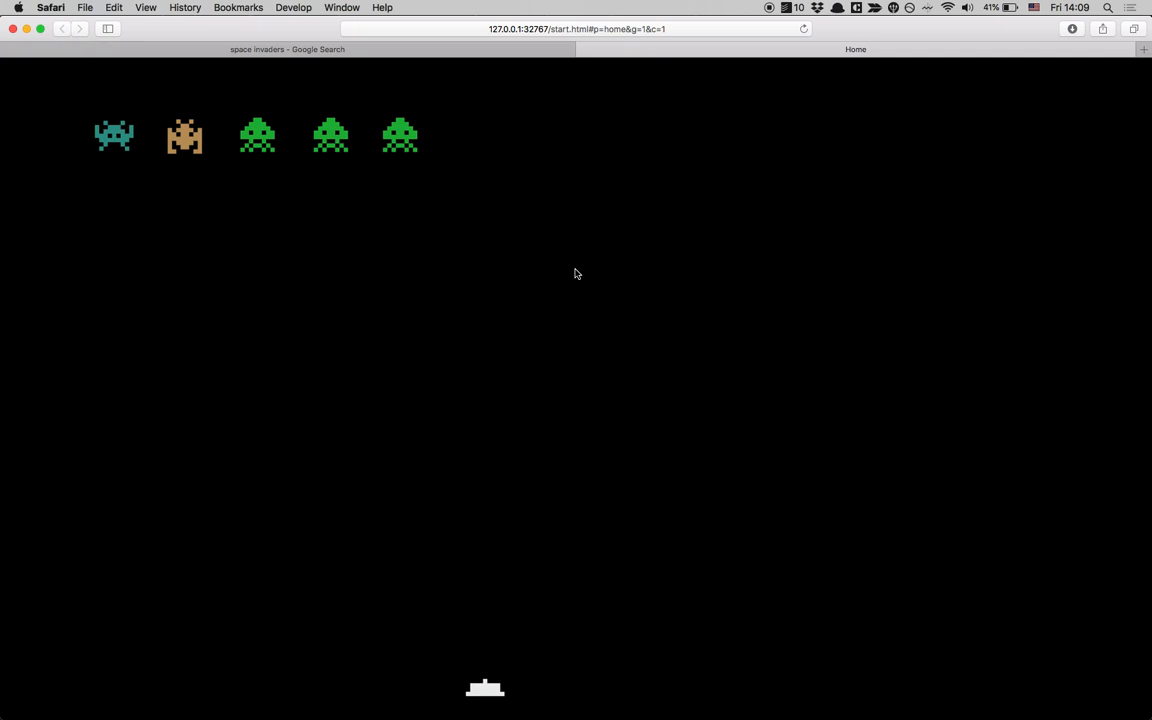
{"action": "key", "text": "Left"}
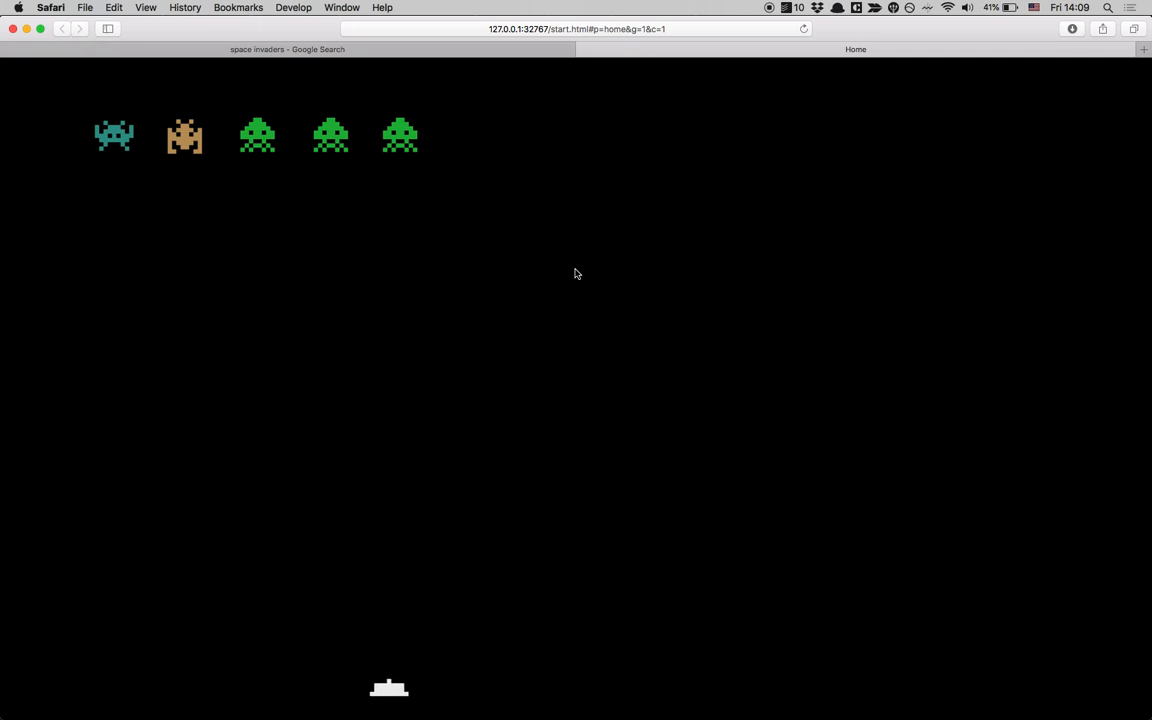
{"action": "key", "text": "space"}
{"action": "key", "text": "Left"}
{"action": "key", "text": "Left"}
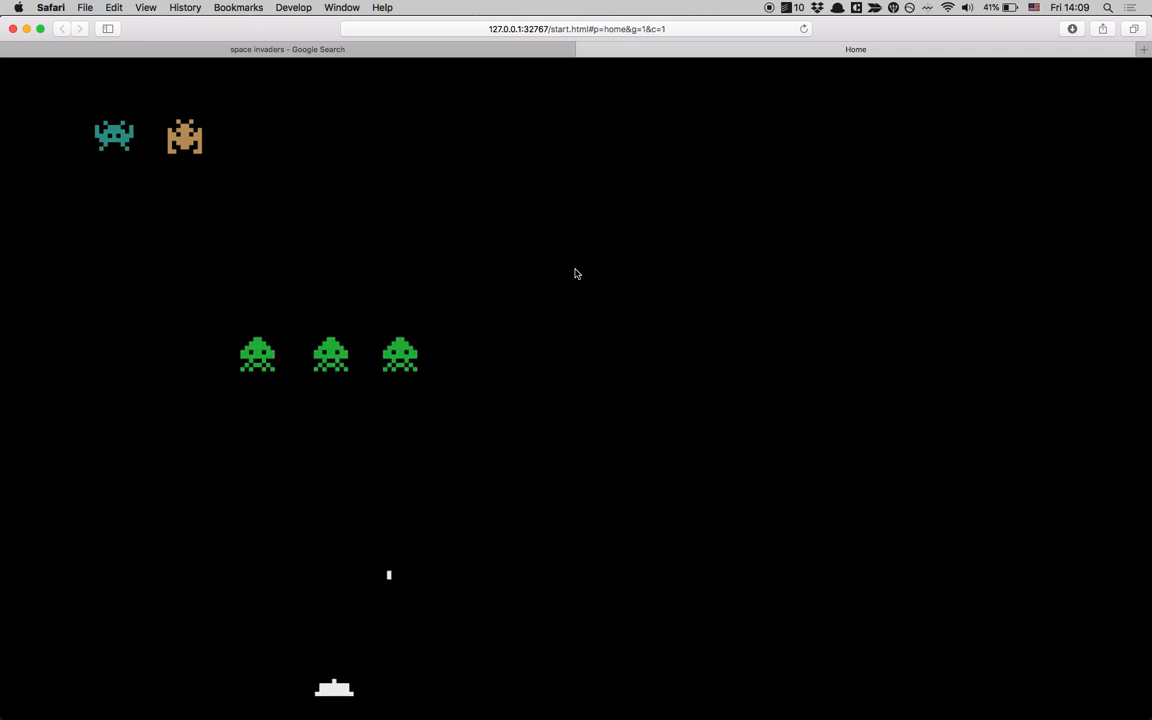
{"action": "key", "text": "space"}
{"action": "key", "text": "Left"}
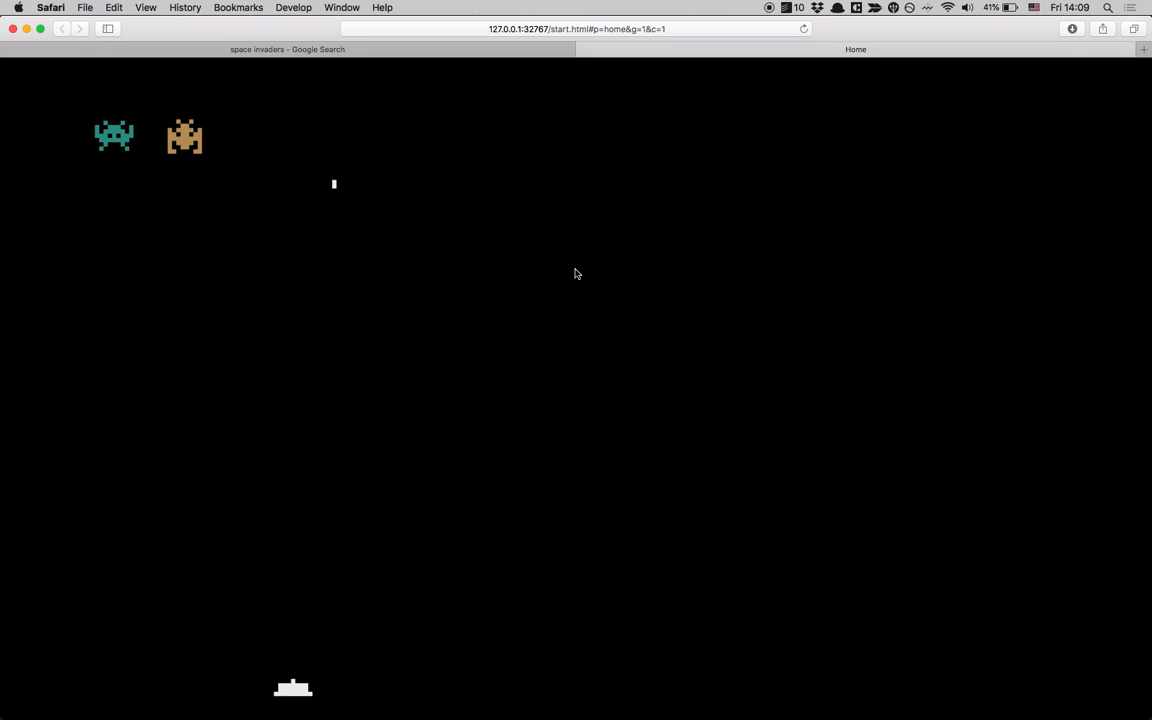
Switch back to Axure RP and add an OnPageLoad case that fires OnPageContextMenu on the page
{"action": "key", "text": "super+Tab"}
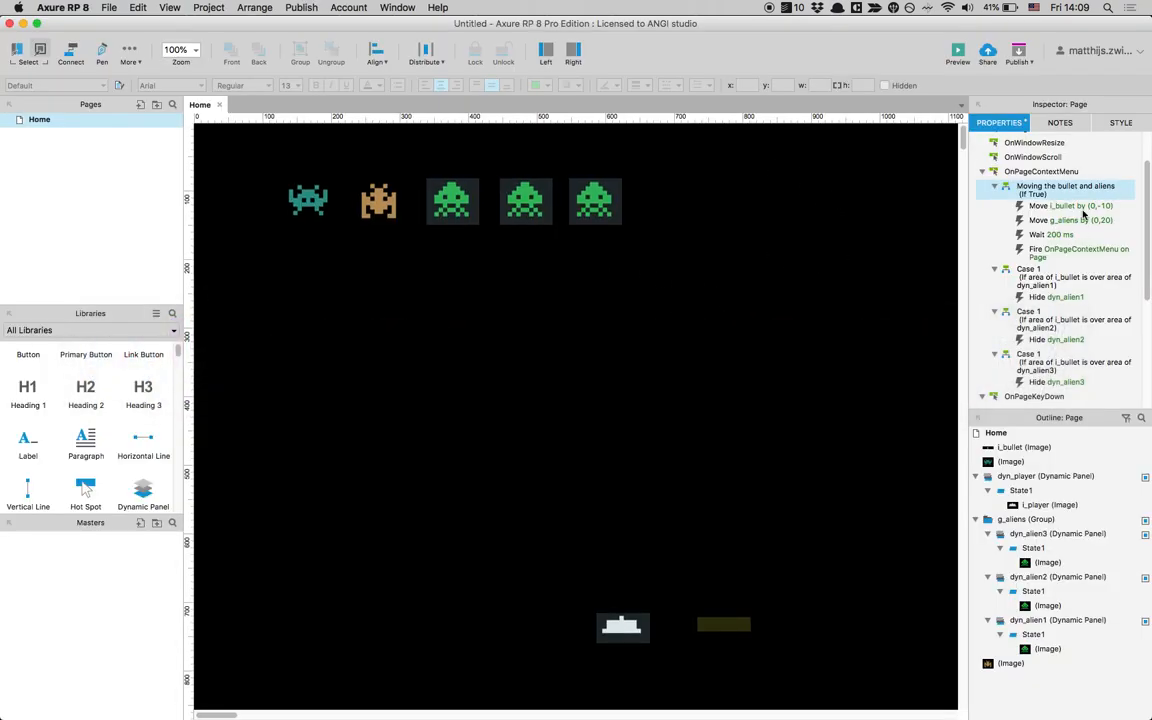
{"action": "scroll", "coordinate": [1057, 197], "scroll_direction": "up", "scroll_amount": 3}
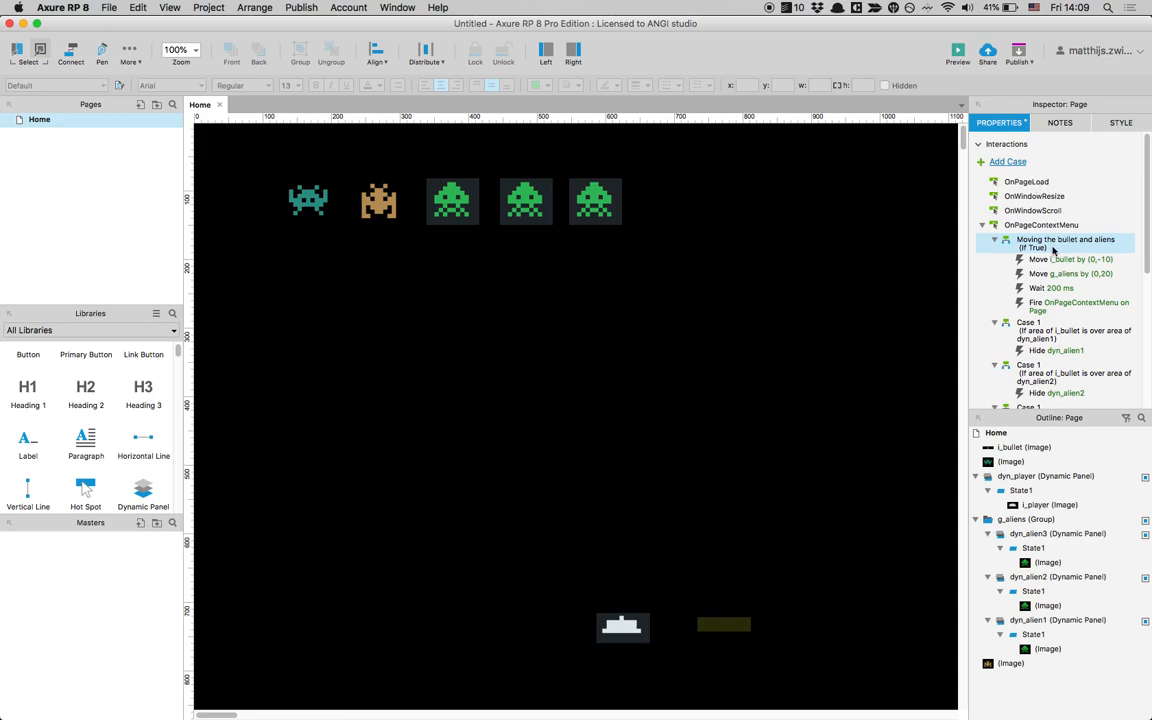
{"action": "left_click", "coordinate": [1040, 181]}
{"action": "double_click", "coordinate": [1040, 181]}
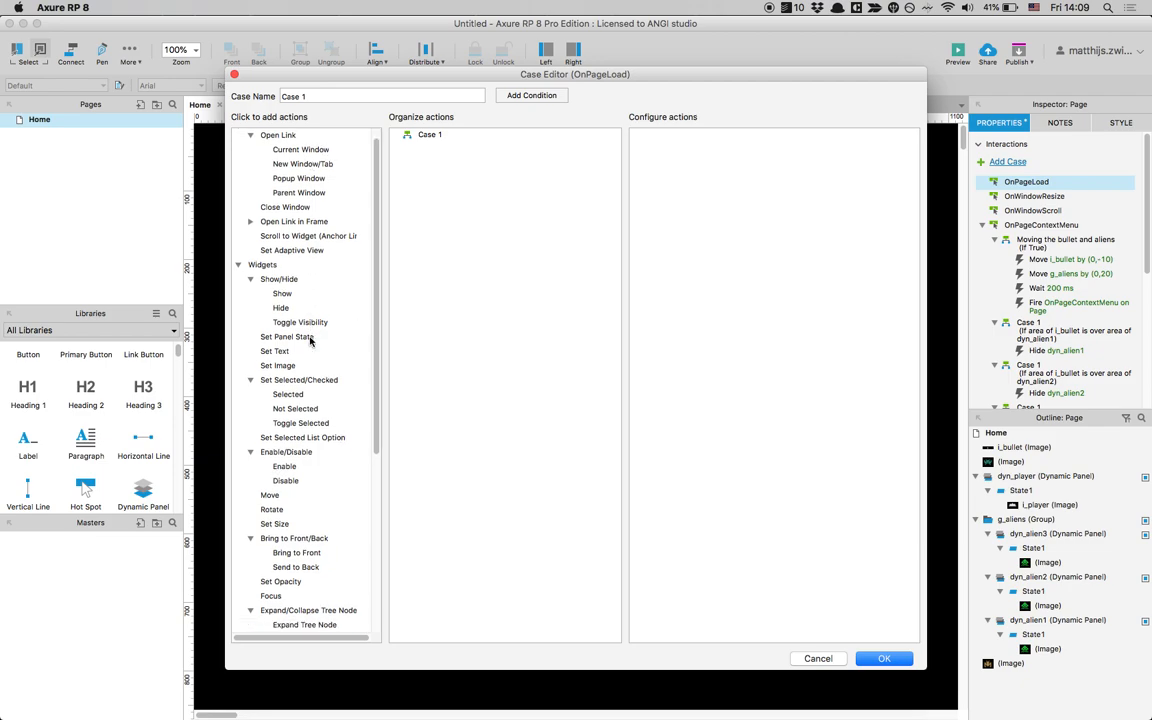
{"action": "scroll", "coordinate": [305, 340], "scroll_direction": "down", "scroll_amount": 10}
{"action": "left_click", "coordinate": [278, 617]}
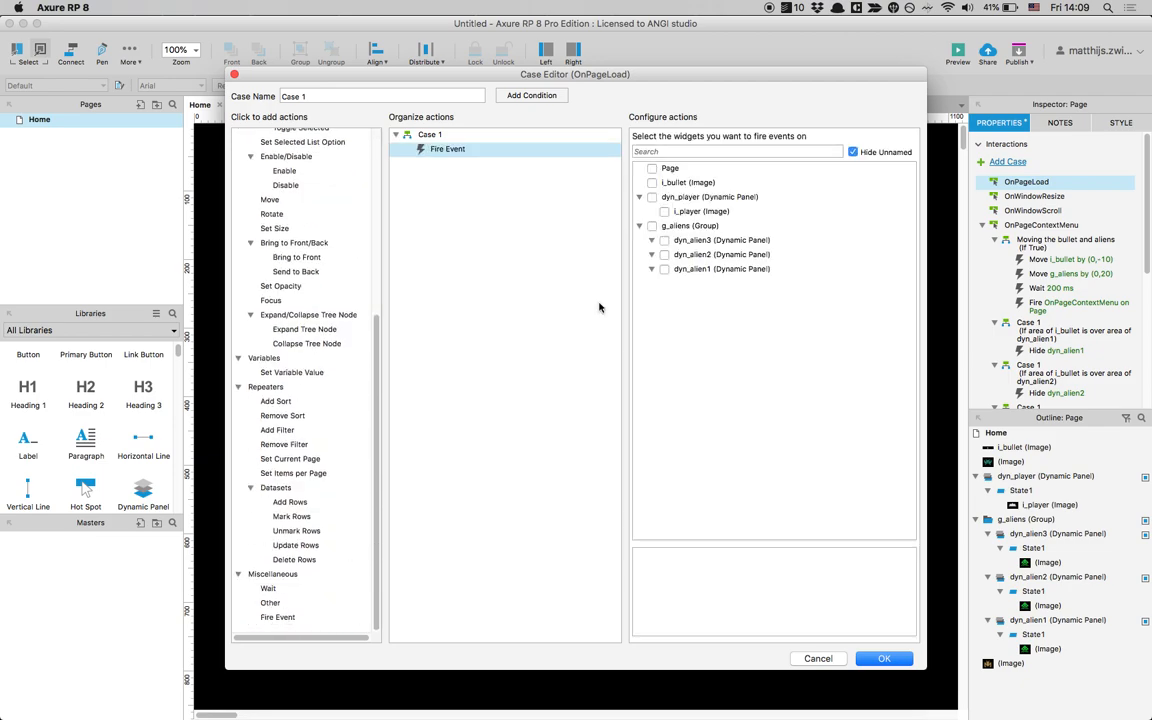
{"action": "left_click", "coordinate": [652, 168]}
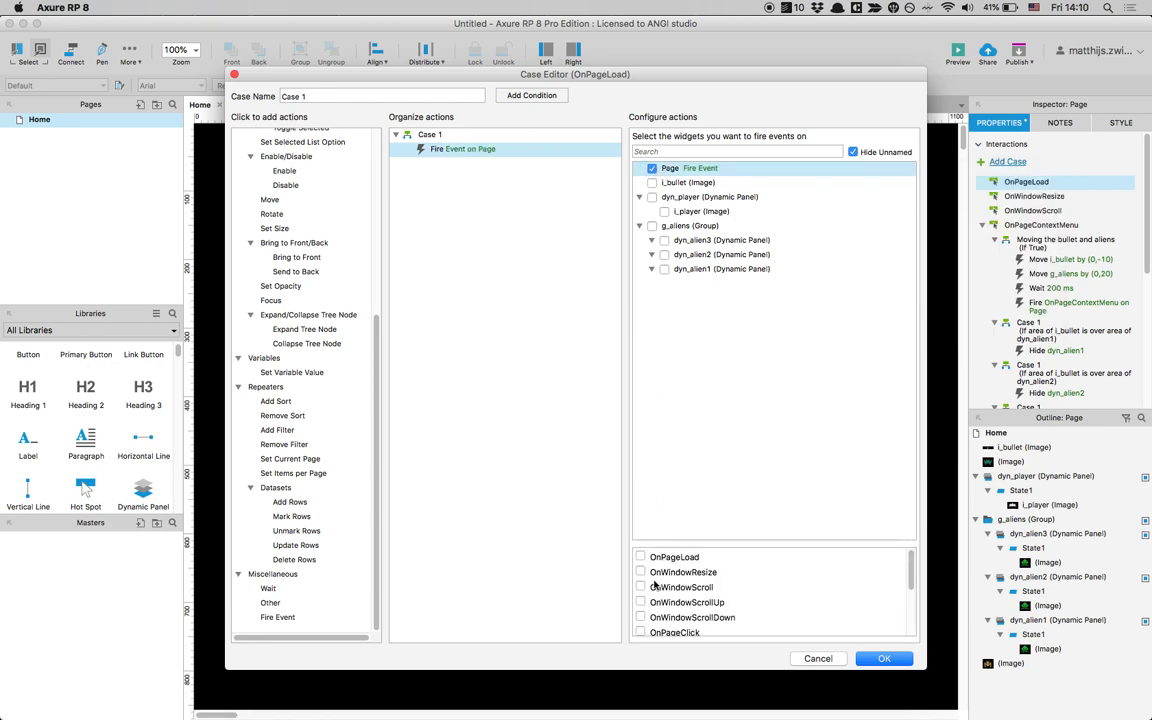
{"action": "scroll", "coordinate": [647, 615], "scroll_direction": "down", "scroll_amount": 3}
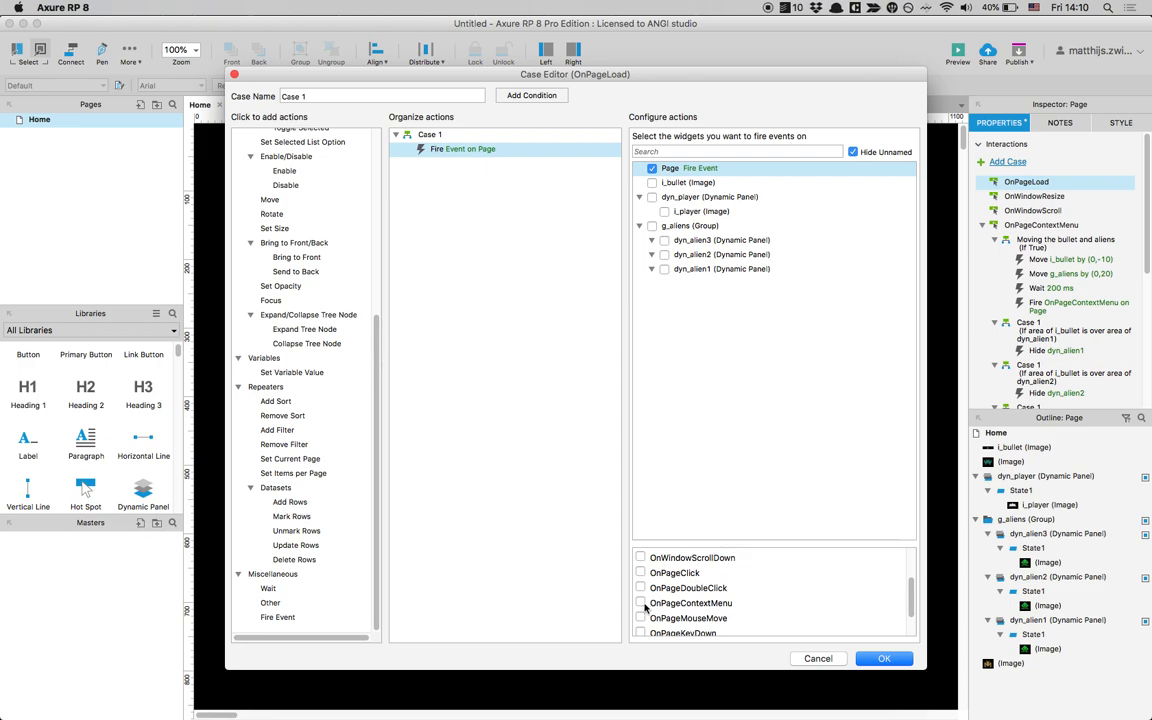
{"action": "left_click", "coordinate": [641, 603]}
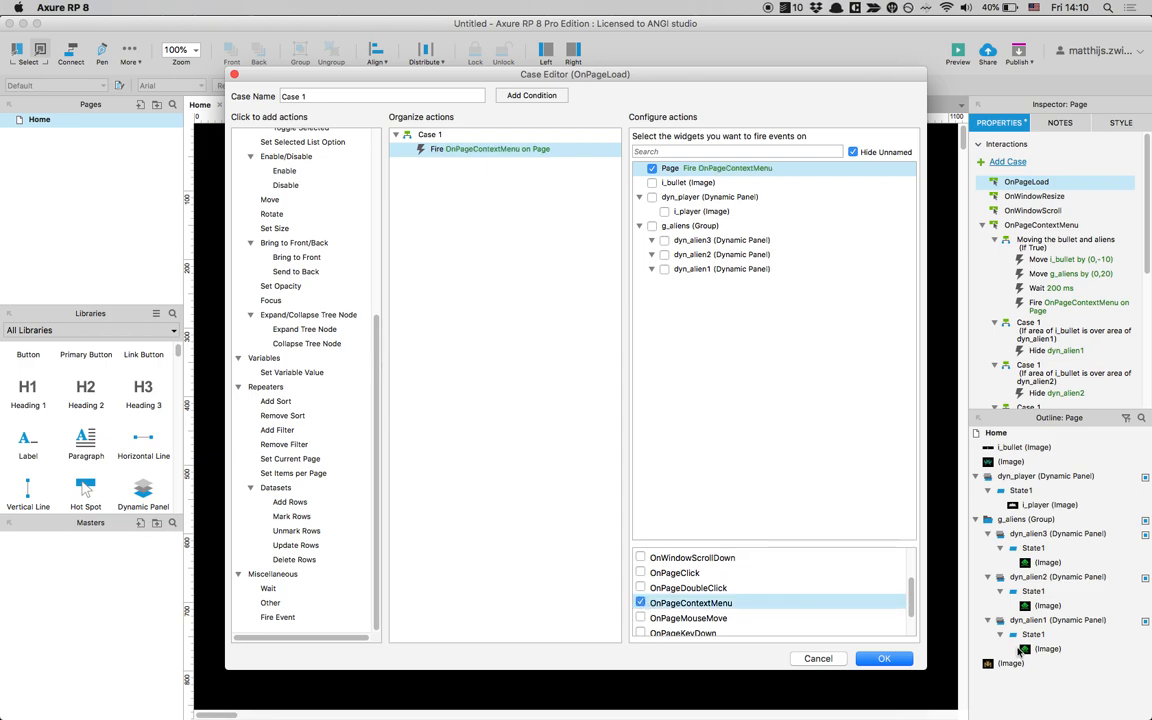
{"action": "left_click", "coordinate": [884, 659]}
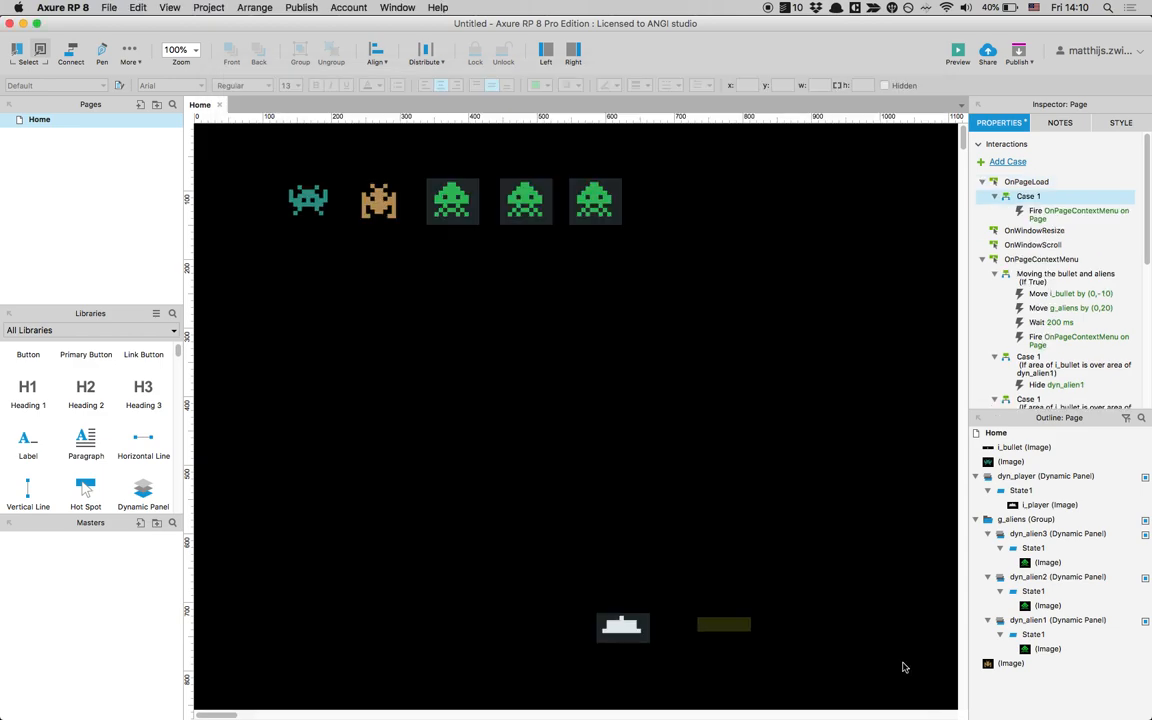
In the bullet and aliens moving case, set the i_bullet move to y -20 and the g_aliens move to y 10, and save
{"action": "left_click", "coordinate": [1077, 294]}
{"action": "double_click", "coordinate": [1077, 294]}
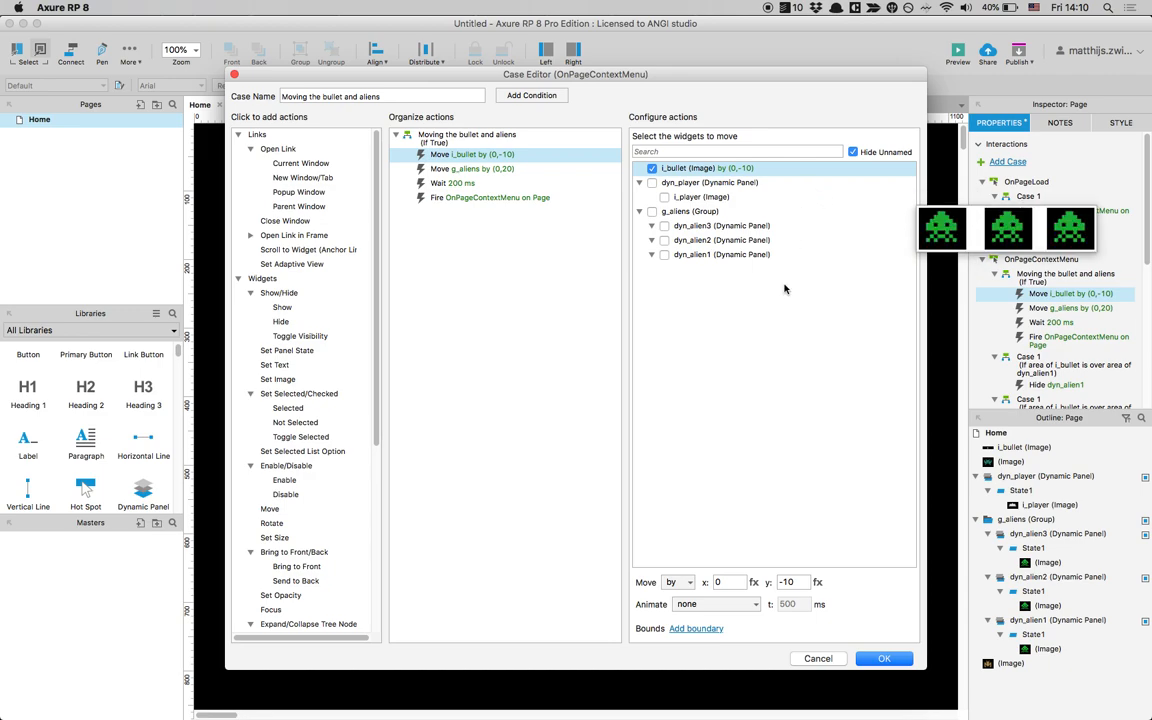
{"action": "double_click", "coordinate": [786, 581]}
{"action": "left_click", "coordinate": [779, 581]}
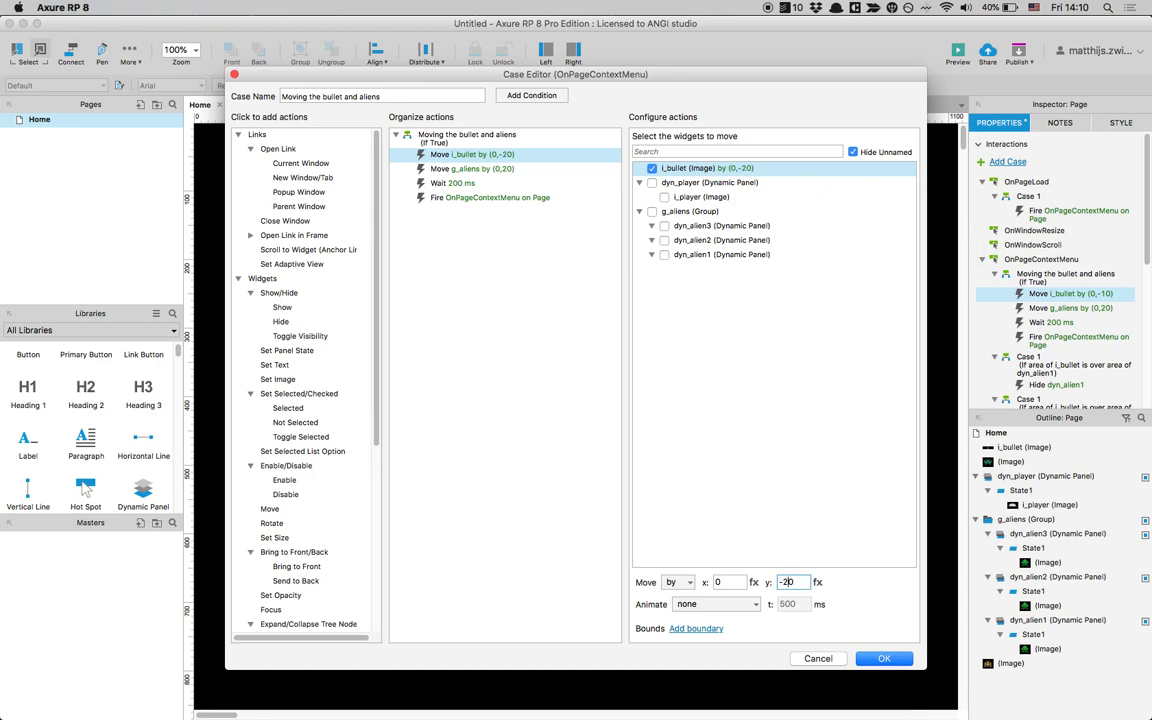
{"action": "left_click", "coordinate": [512, 169]}
{"action": "left_click", "coordinate": [785, 581]}
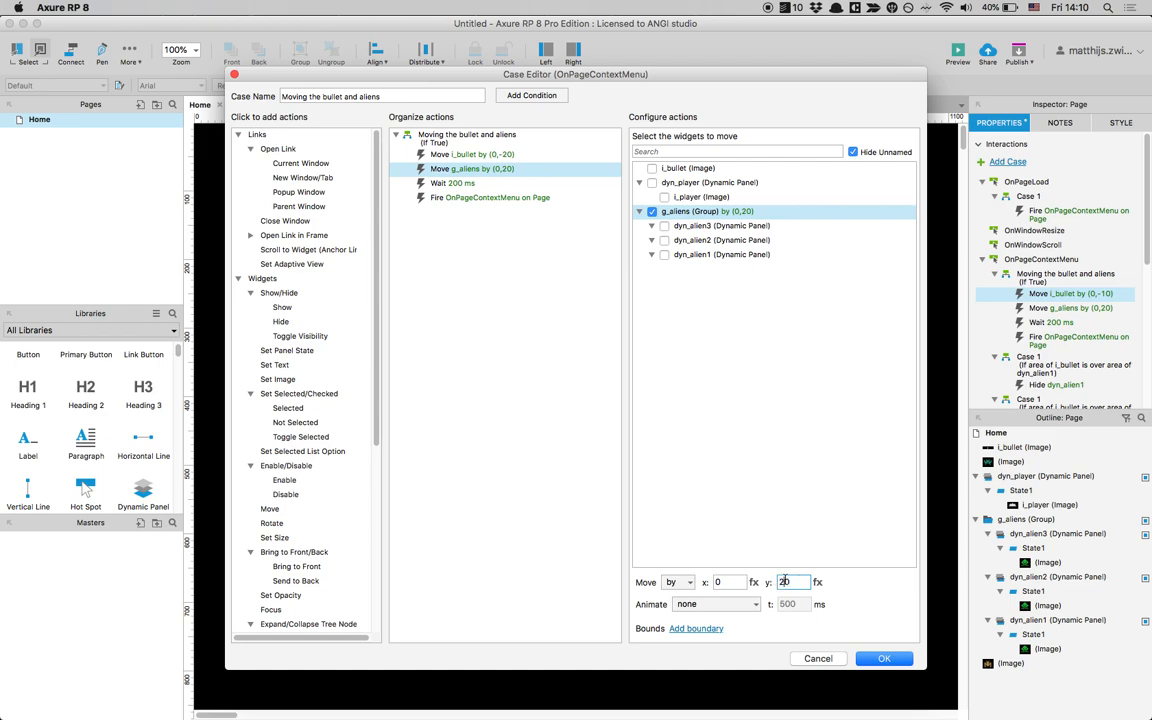
{"action": "left_click", "coordinate": [877, 664]}
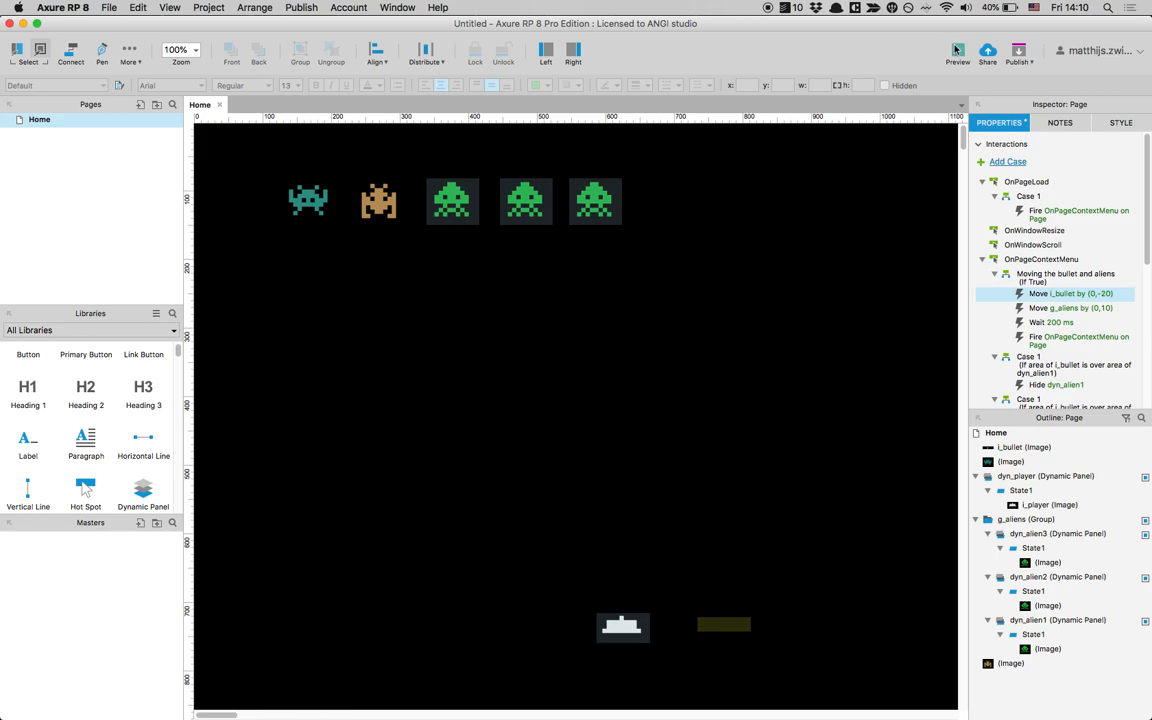
Preview the prototype in the browser, close the older preview tab, and test moving the ship and firing at the descending aliens
{"action": "left_click", "coordinate": [957, 50]}
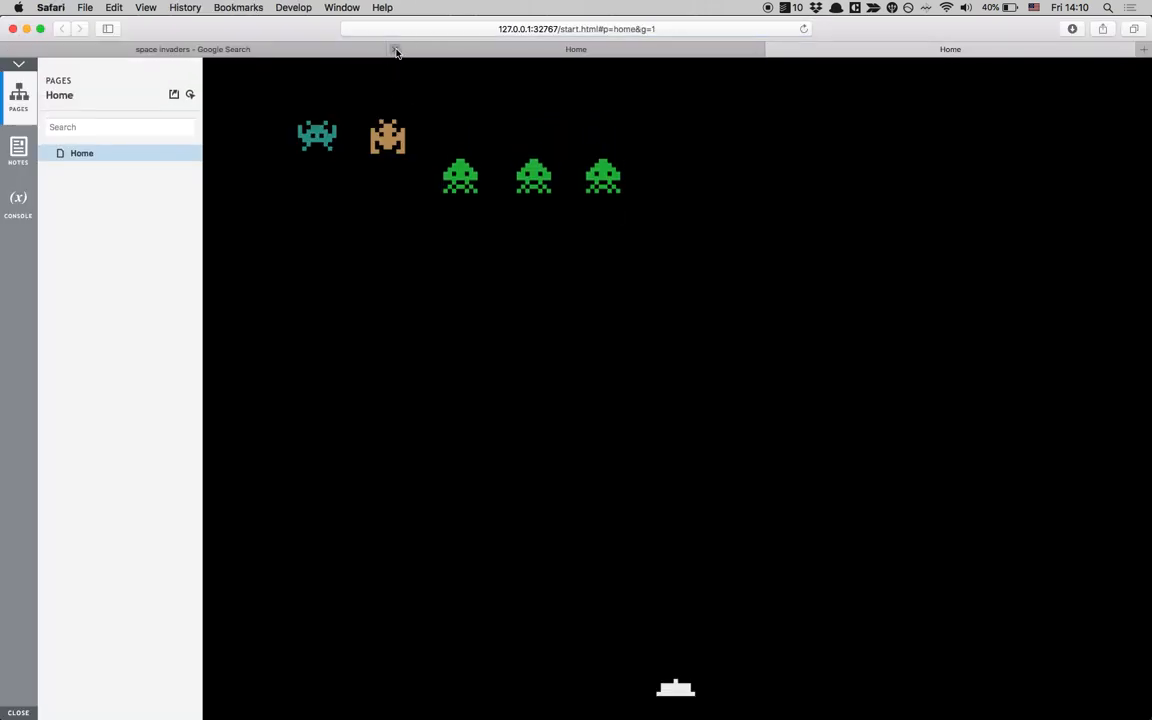
{"action": "left_click", "coordinate": [393, 49]}
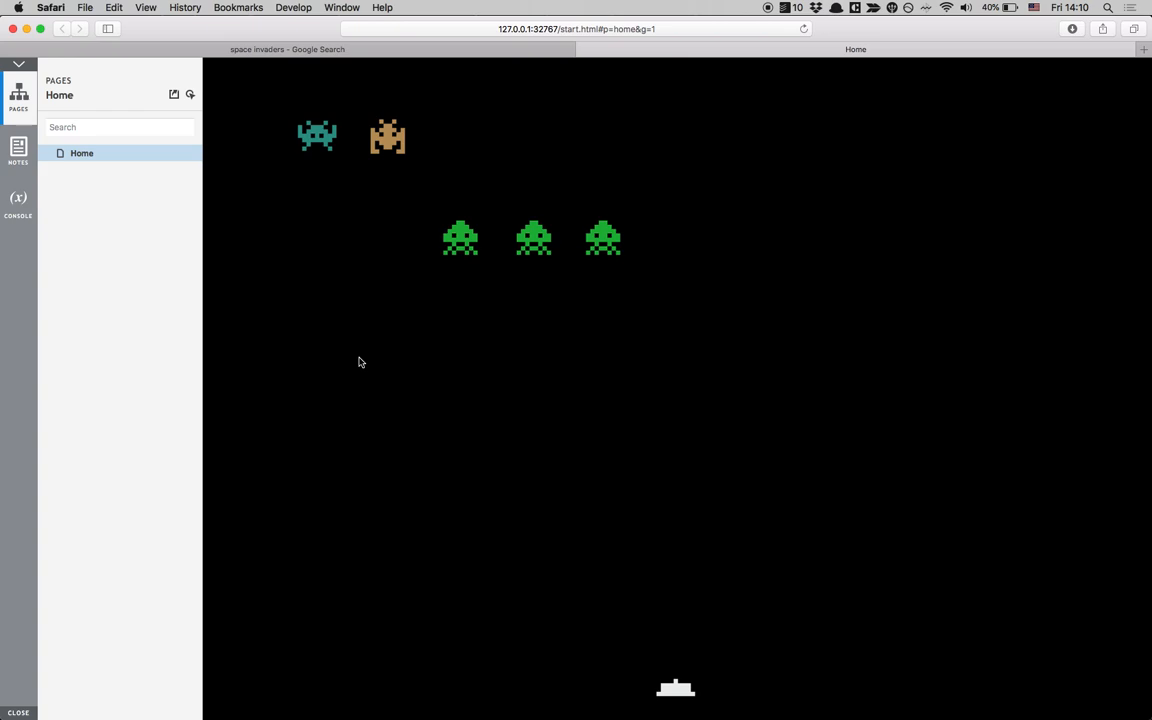
{"action": "key", "text": "Left"}
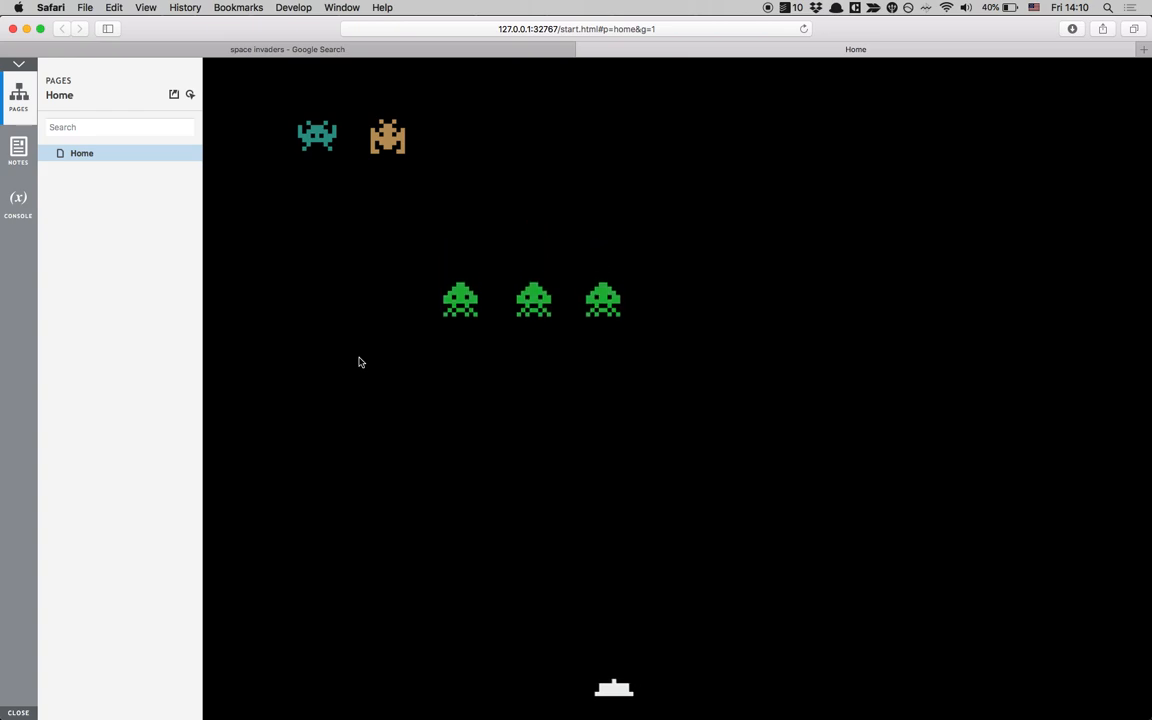
{"action": "key", "text": "Left"}
{"action": "key", "text": "space"}
{"action": "key", "text": "Left"}
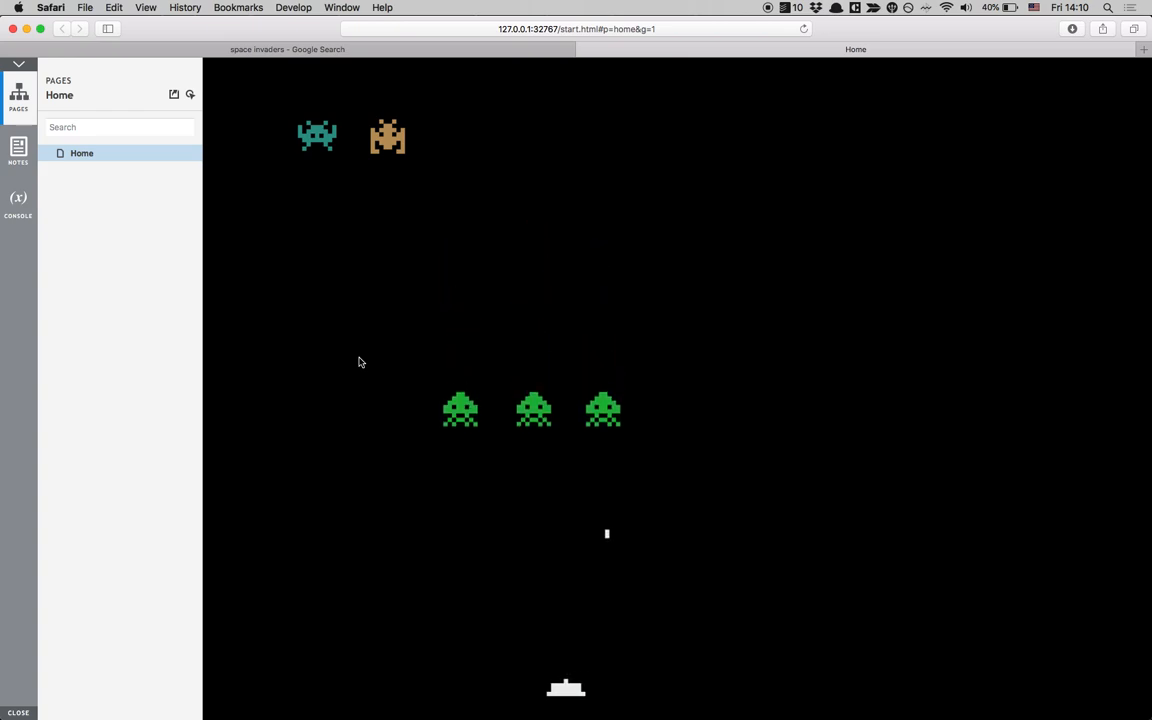
{"action": "key", "text": "Left"}
{"action": "key", "text": "space"}
{"action": "key", "text": "space"}
{"action": "key", "text": "Right"}
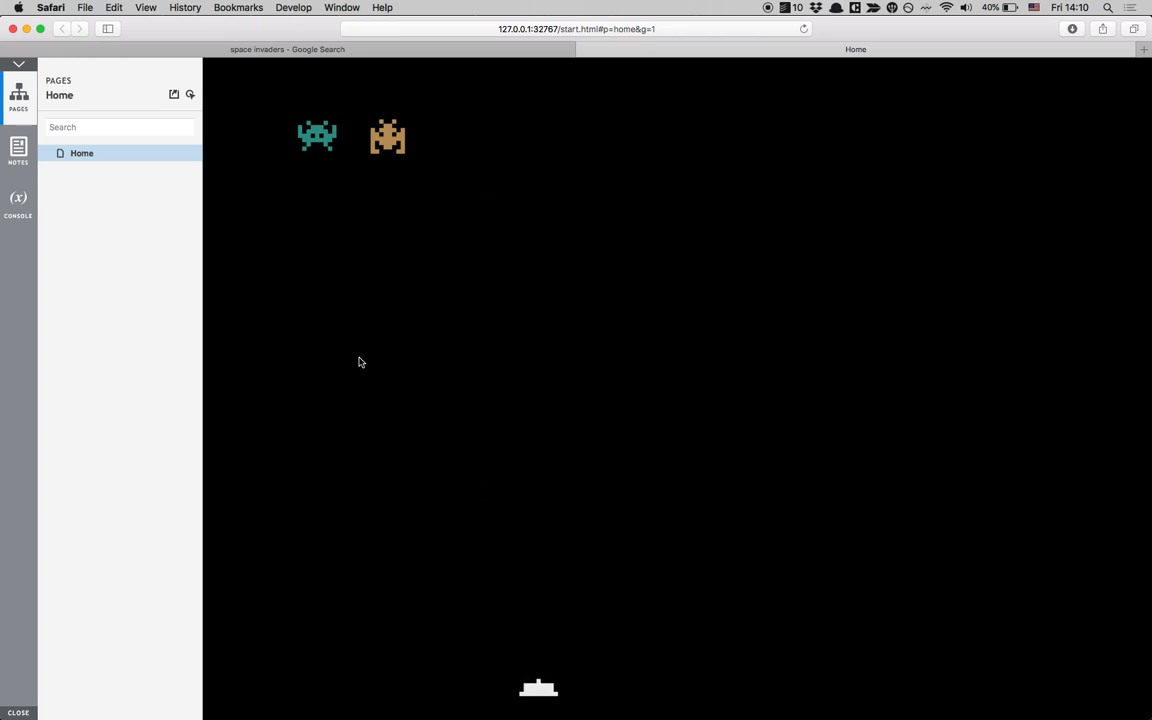
Switch back to Axure RP and examine the g_aliens group and the page's OnPageContextMenu cases
{"action": "key", "text": "super+Tab"}
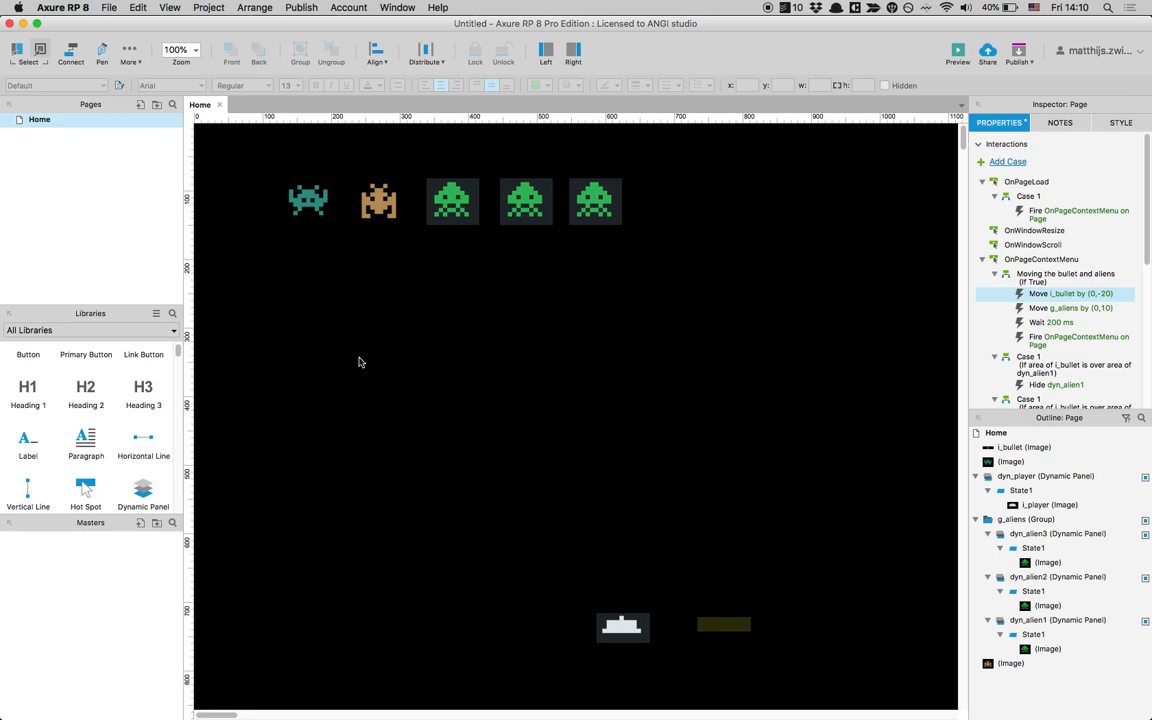
{"action": "left_click", "coordinate": [594, 203]}
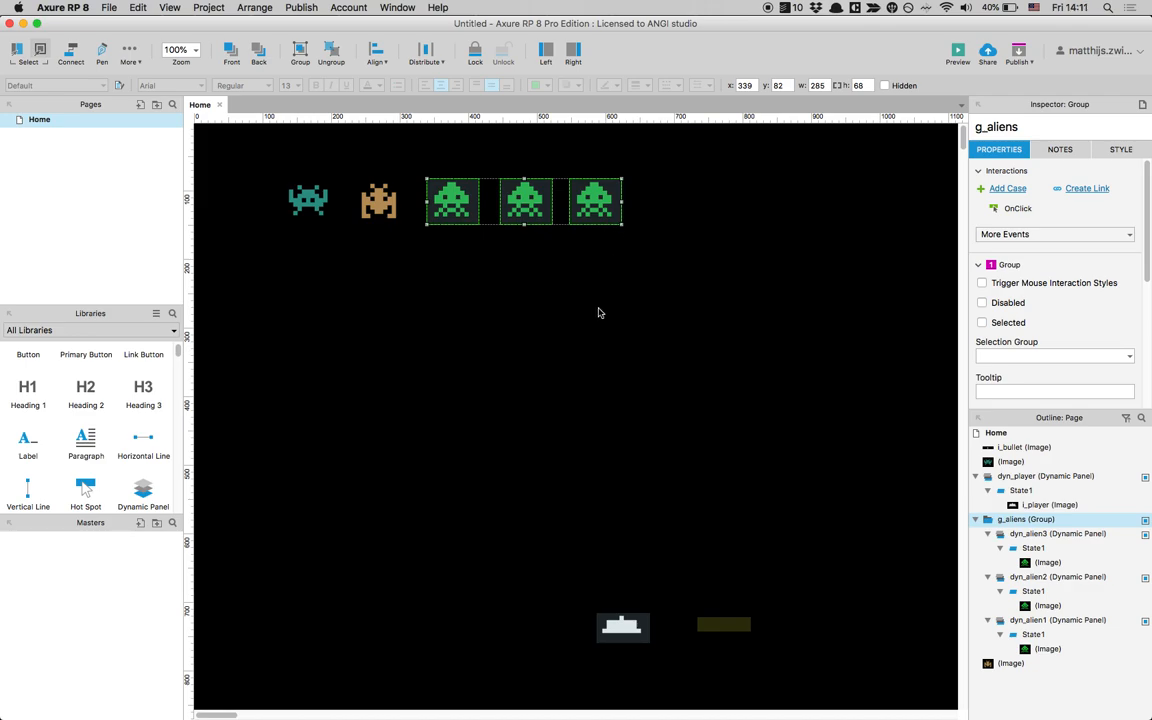
{"action": "left_click", "coordinate": [595, 366]}
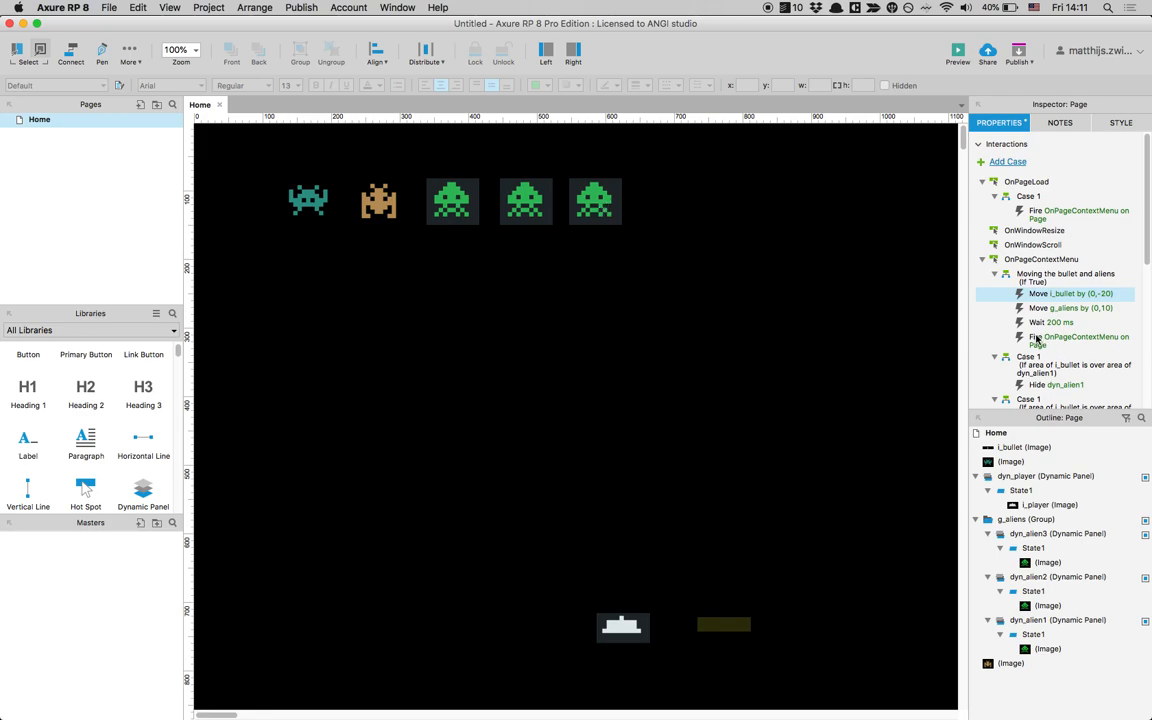
{"action": "left_click", "coordinate": [591, 213]}
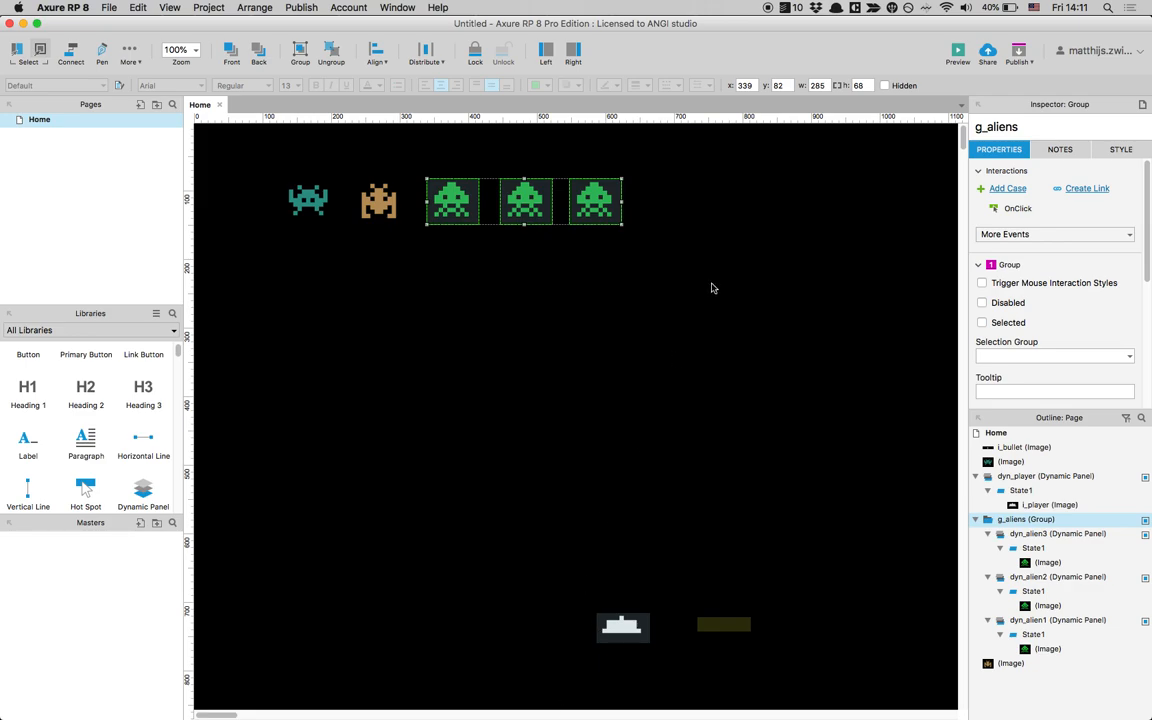
{"action": "left_click", "coordinate": [704, 208]}
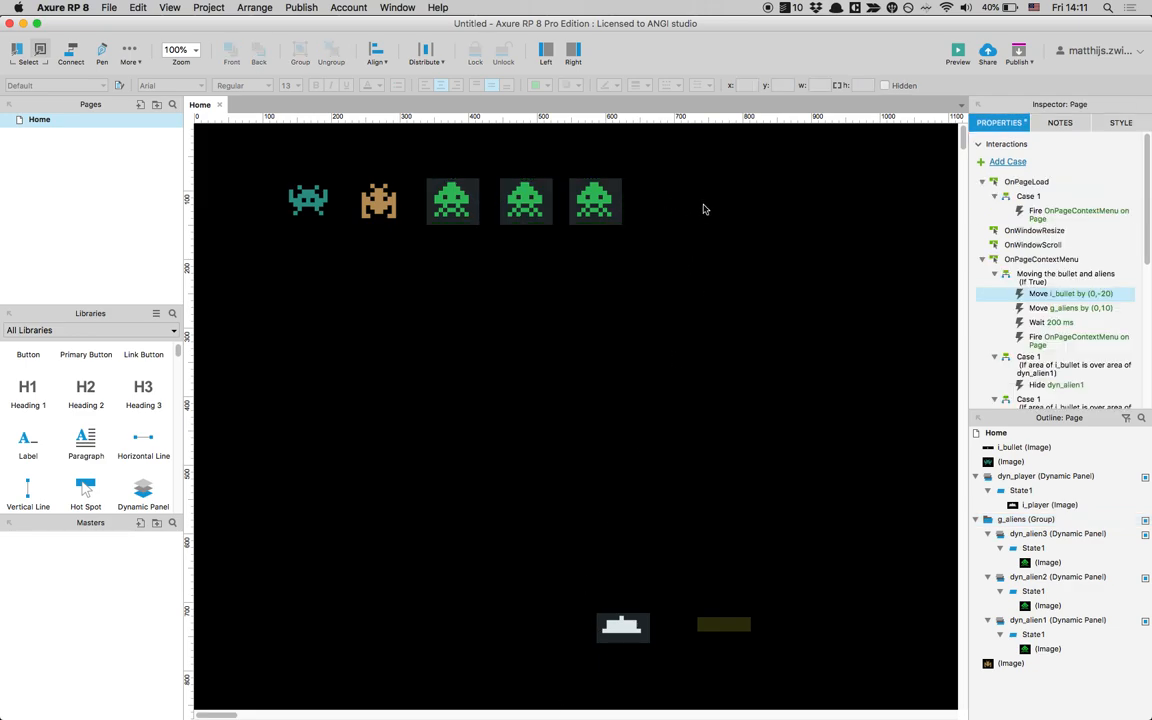
{"action": "scroll", "coordinate": [1014, 262], "scroll_direction": "down", "scroll_amount": 2}
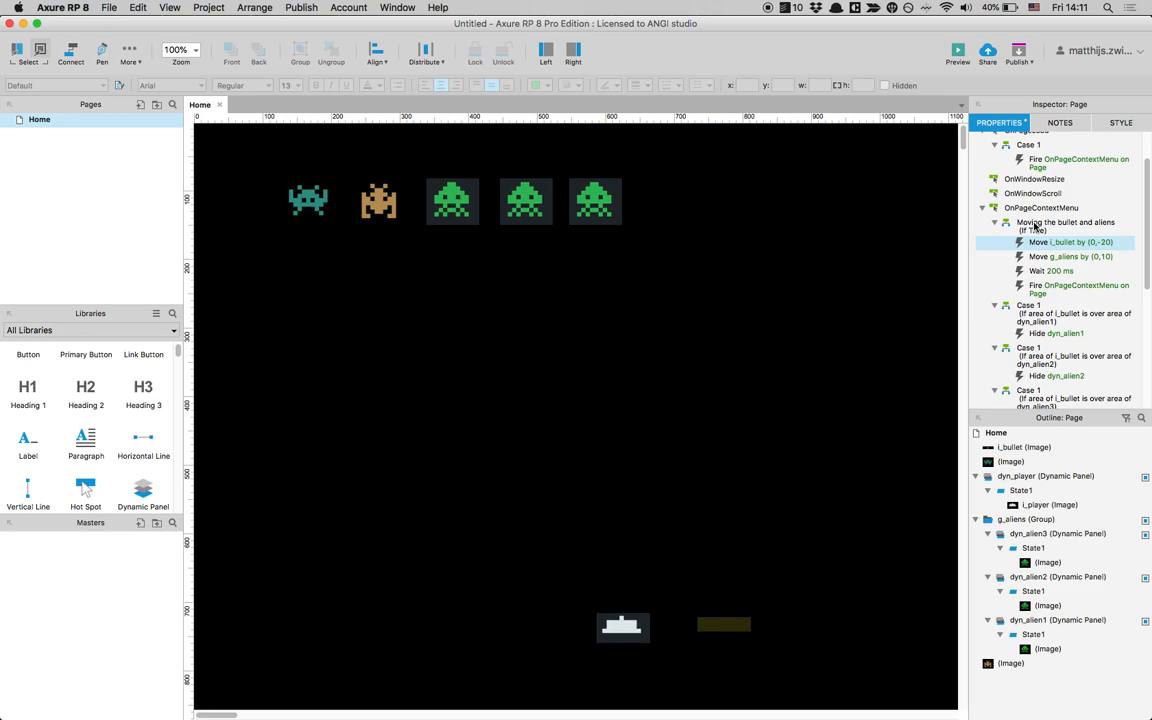
{"action": "scroll", "coordinate": [1037, 211], "scroll_direction": "up", "scroll_amount": 2}
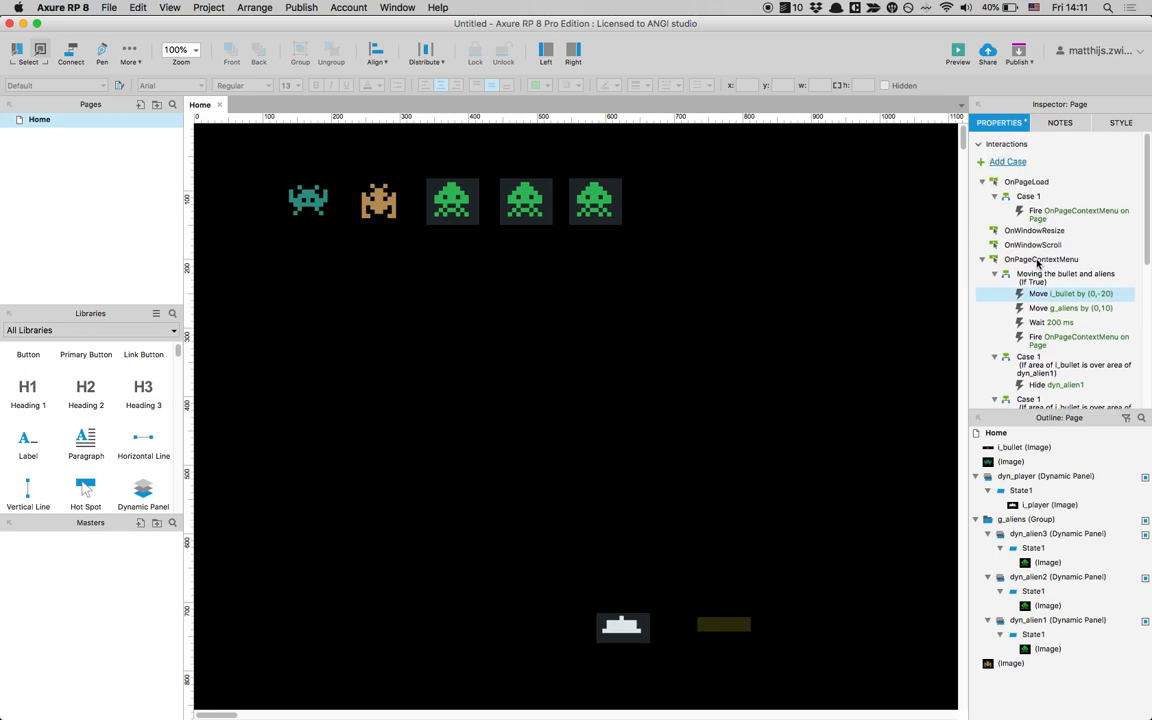
Add a new case to OnPageContextMenu and start a condition whose first operand is a value
{"action": "left_click", "coordinate": [1037, 260]}
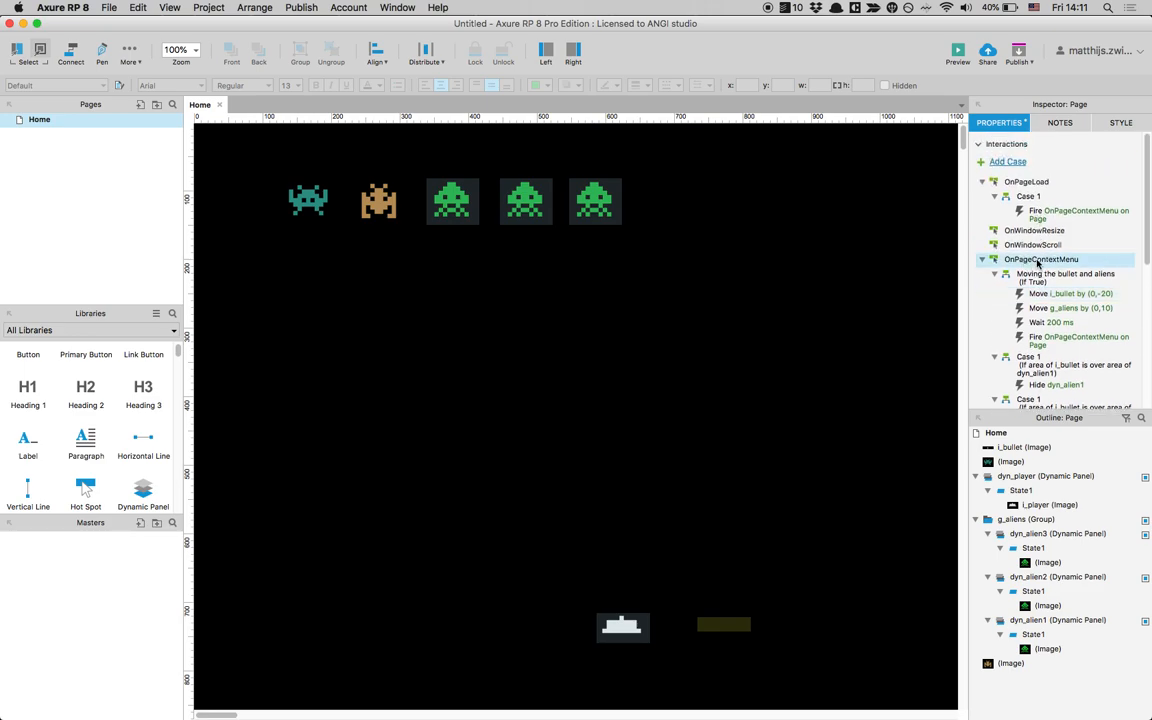
{"action": "left_click", "coordinate": [1006, 162]}
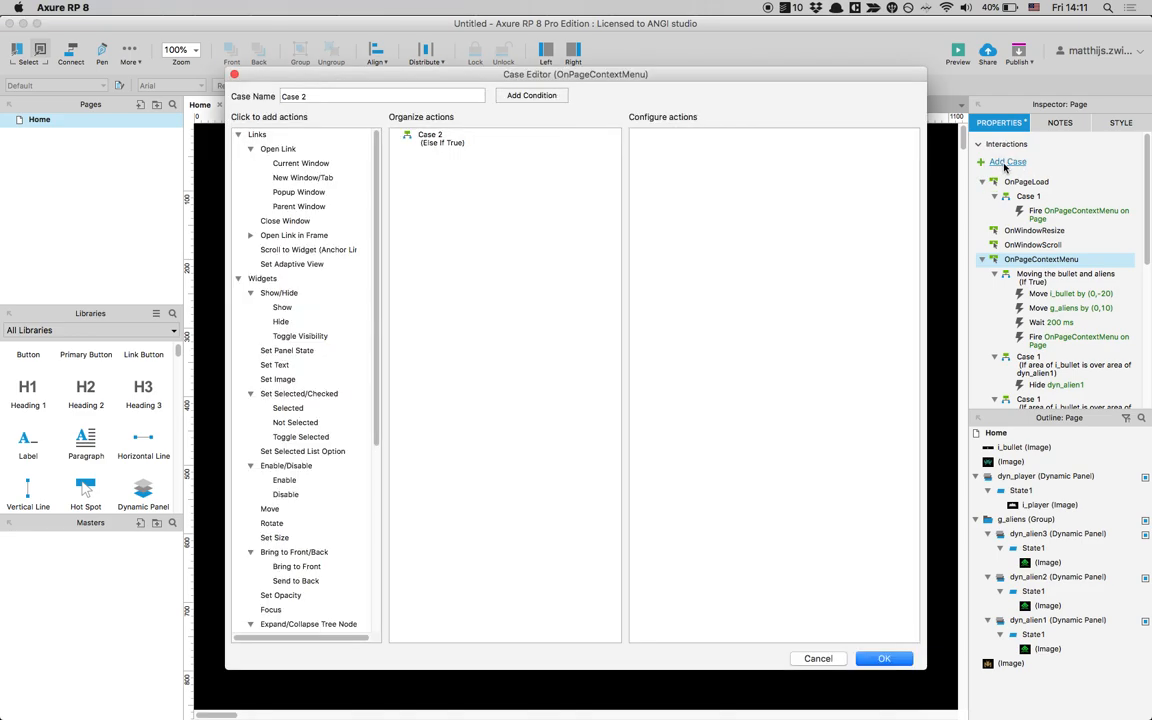
{"action": "left_click", "coordinate": [543, 96]}
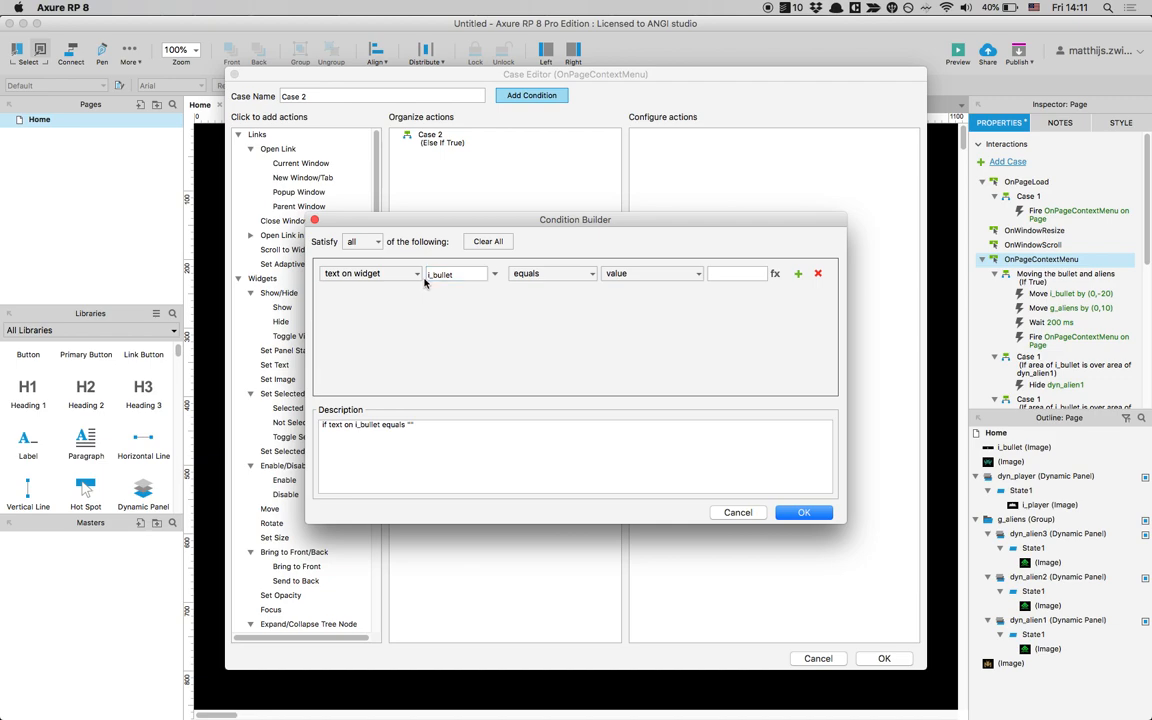
{"action": "left_click", "coordinate": [418, 277]}
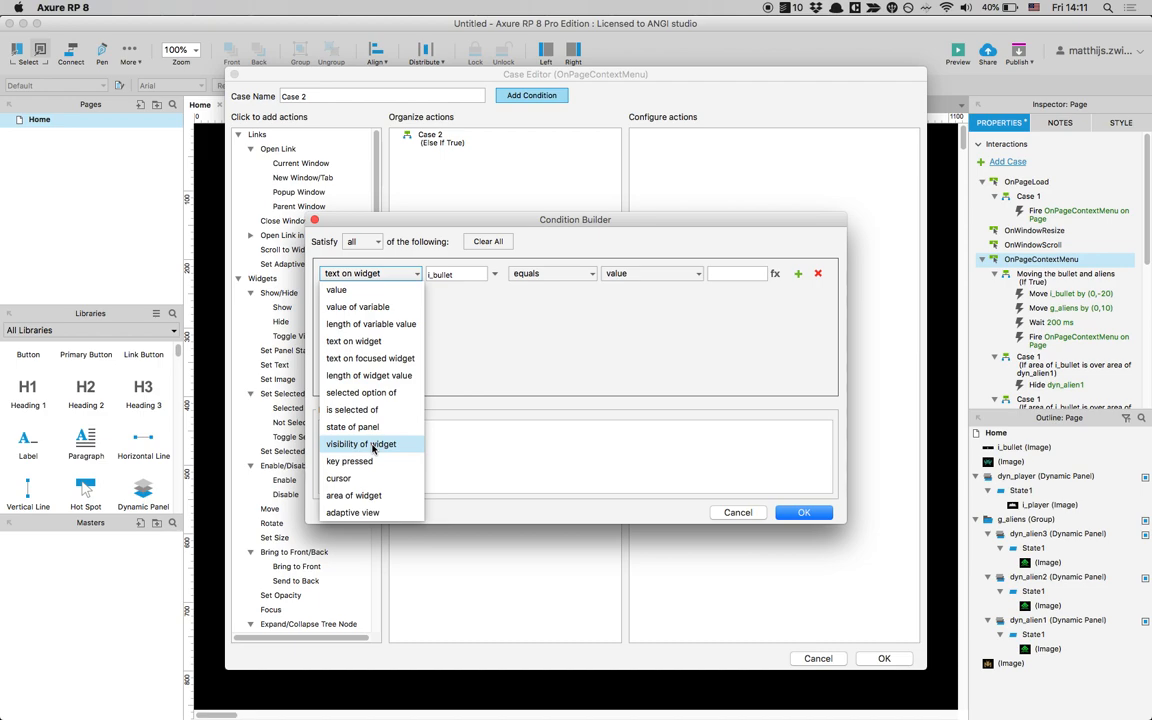
{"action": "left_click", "coordinate": [386, 296]}
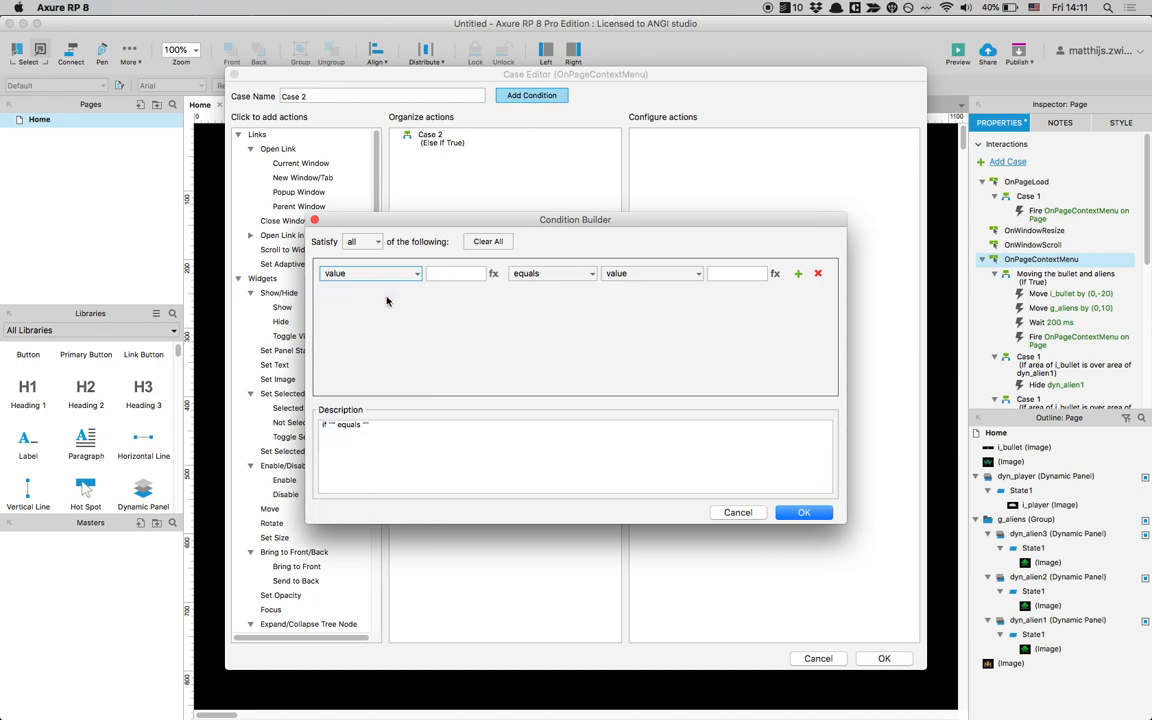
For the condition's first value, add a local variable named aliens that references the widget g_aliens
{"action": "left_click", "coordinate": [491, 273]}
{"action": "left_click", "coordinate": [352, 236]}
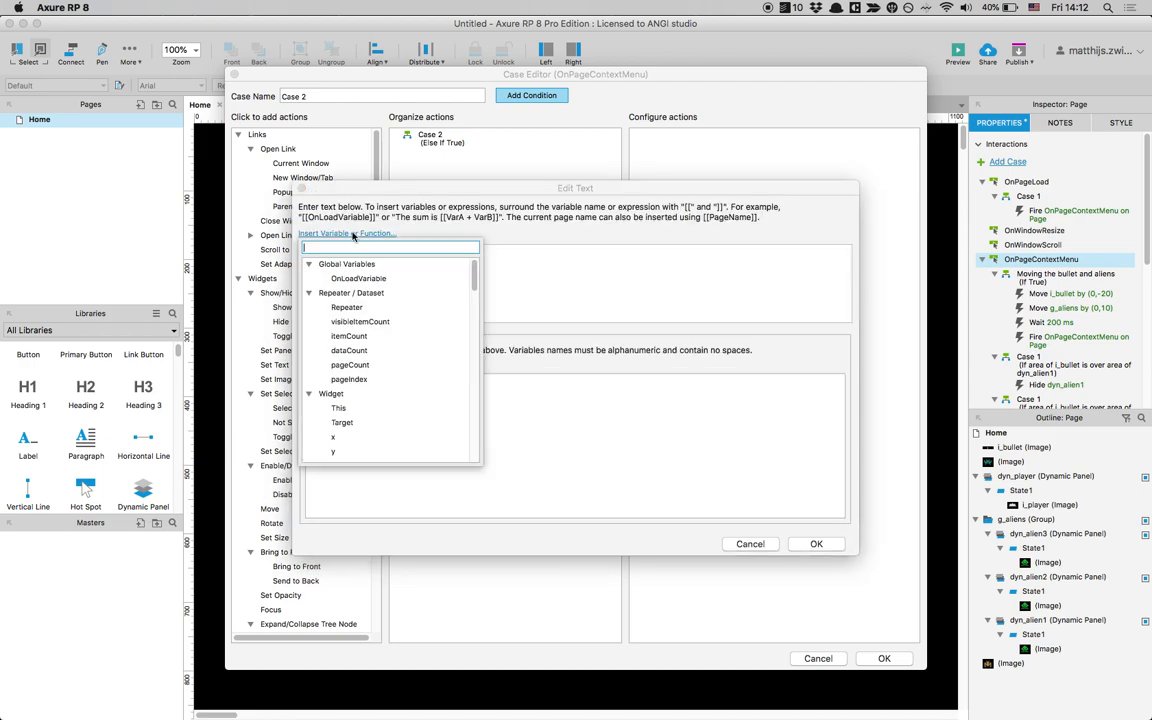
{"action": "left_click", "coordinate": [515, 285]}
{"action": "left_click", "coordinate": [338, 364]}
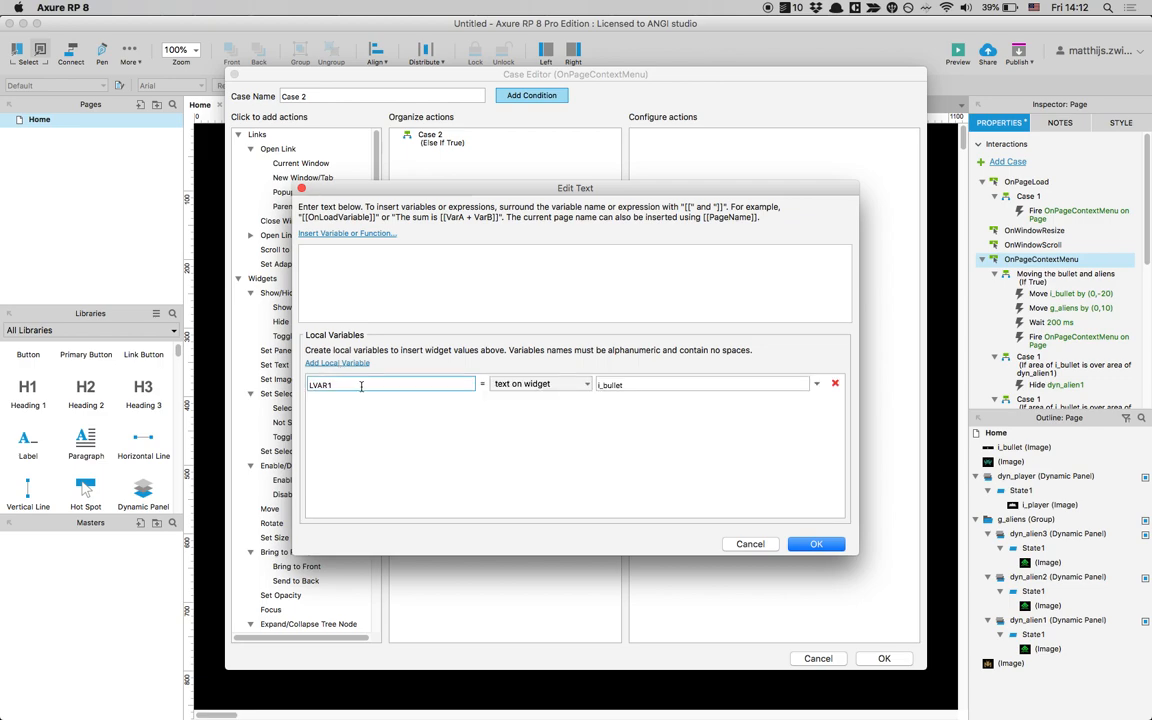
{"action": "type", "text": "aliens"}
{"action": "left_click", "coordinate": [586, 385]}
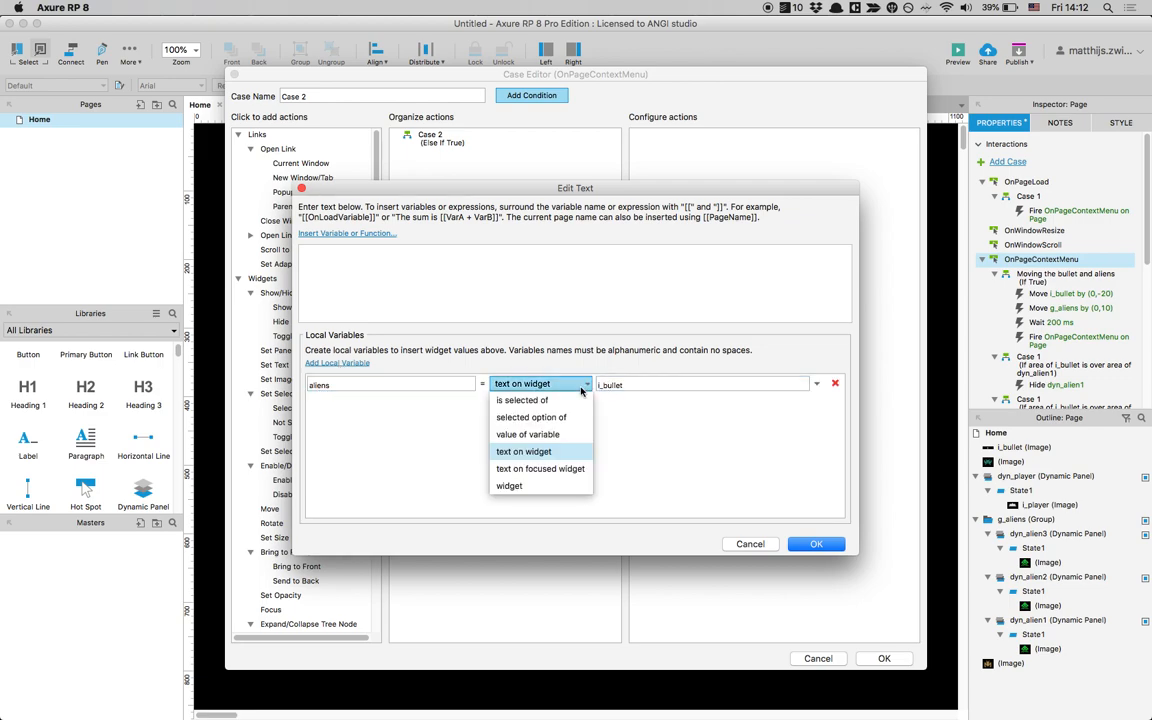
{"action": "left_click", "coordinate": [549, 487]}
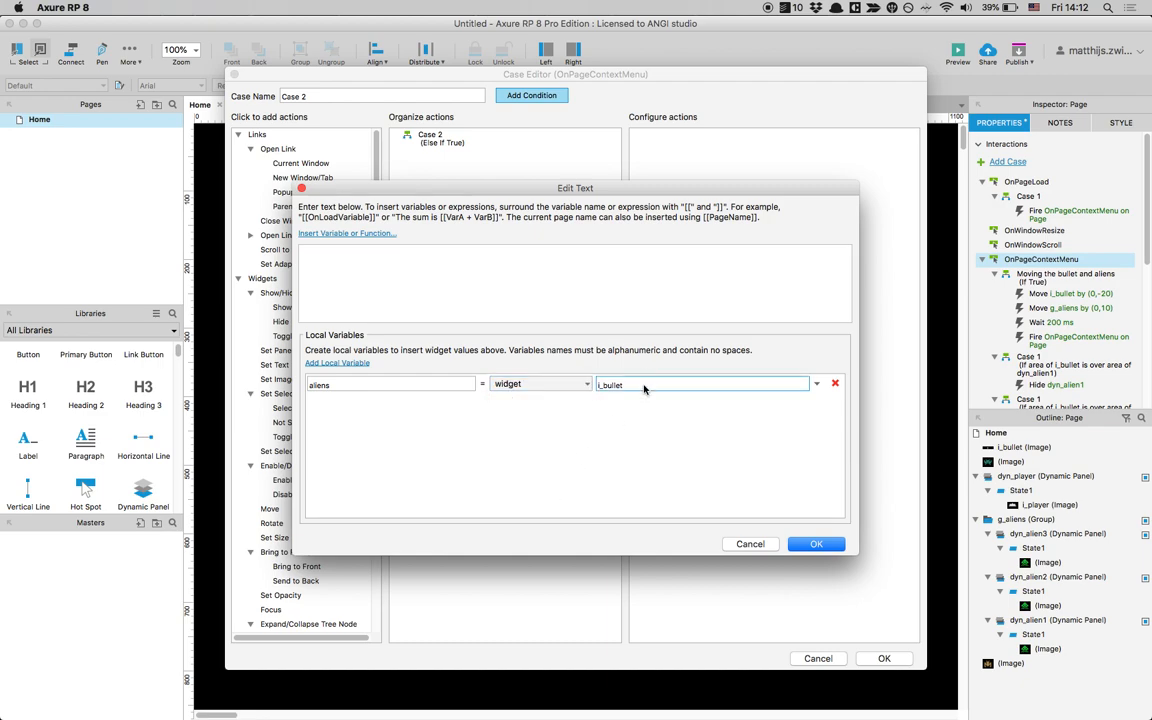
{"action": "left_click", "coordinate": [643, 384]}
{"action": "left_click", "coordinate": [646, 462]}
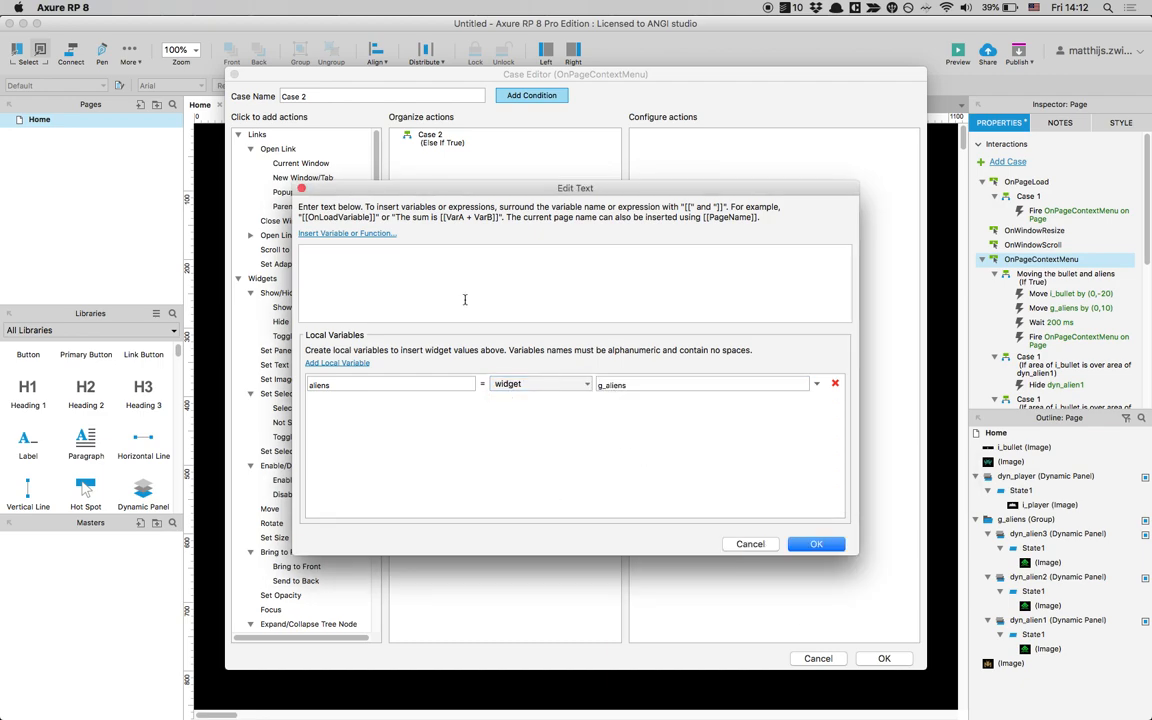
Enter [[aliens.y]] as the condition's first value and set the comparison to "is greater than"
{"action": "left_click", "coordinate": [345, 233]}
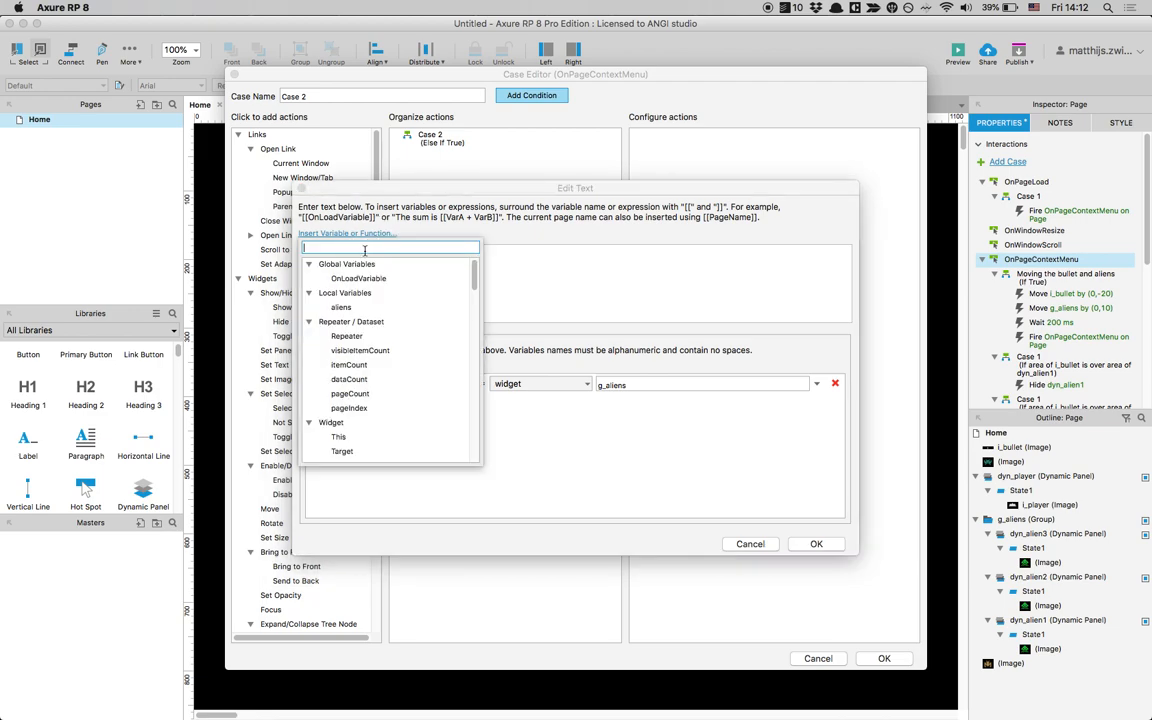
{"action": "left_click", "coordinate": [372, 307]}
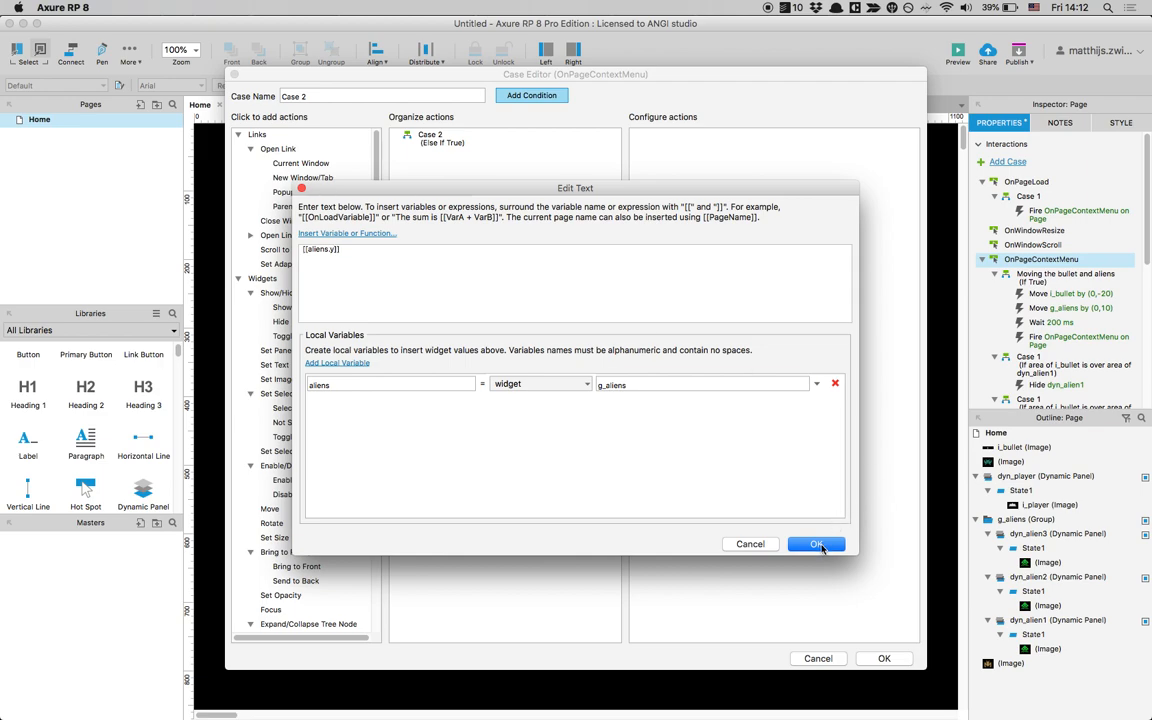
{"action": "left_click", "coordinate": [818, 545]}
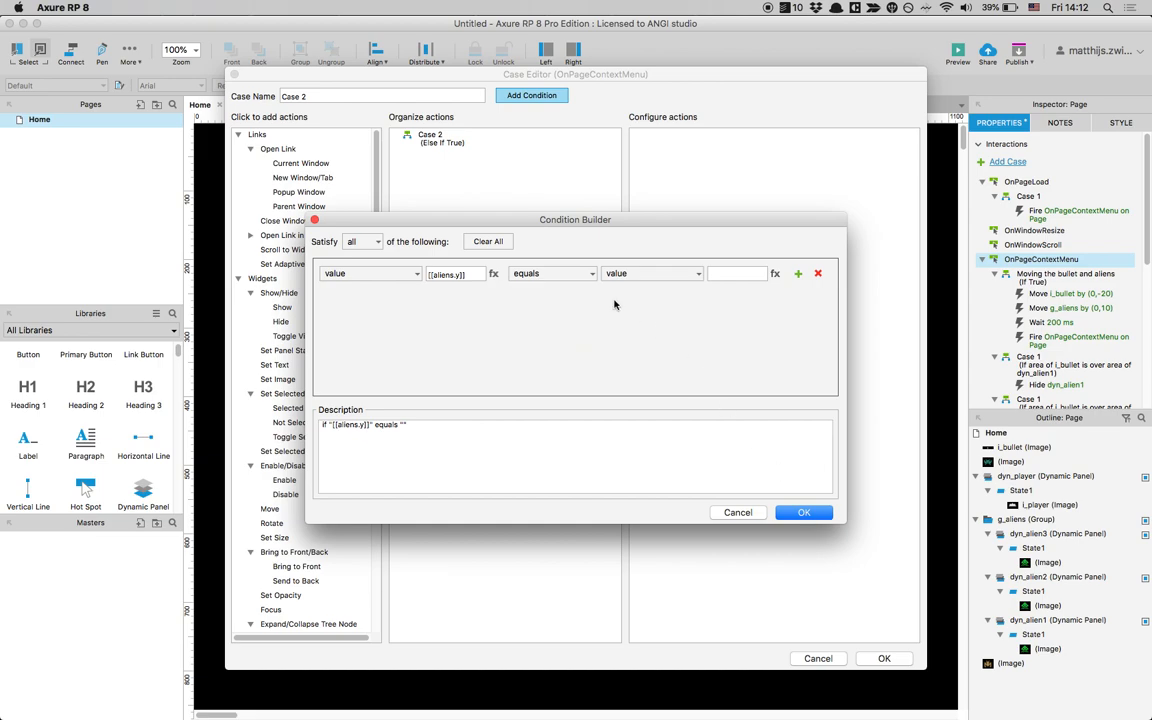
{"action": "left_click", "coordinate": [557, 274]}
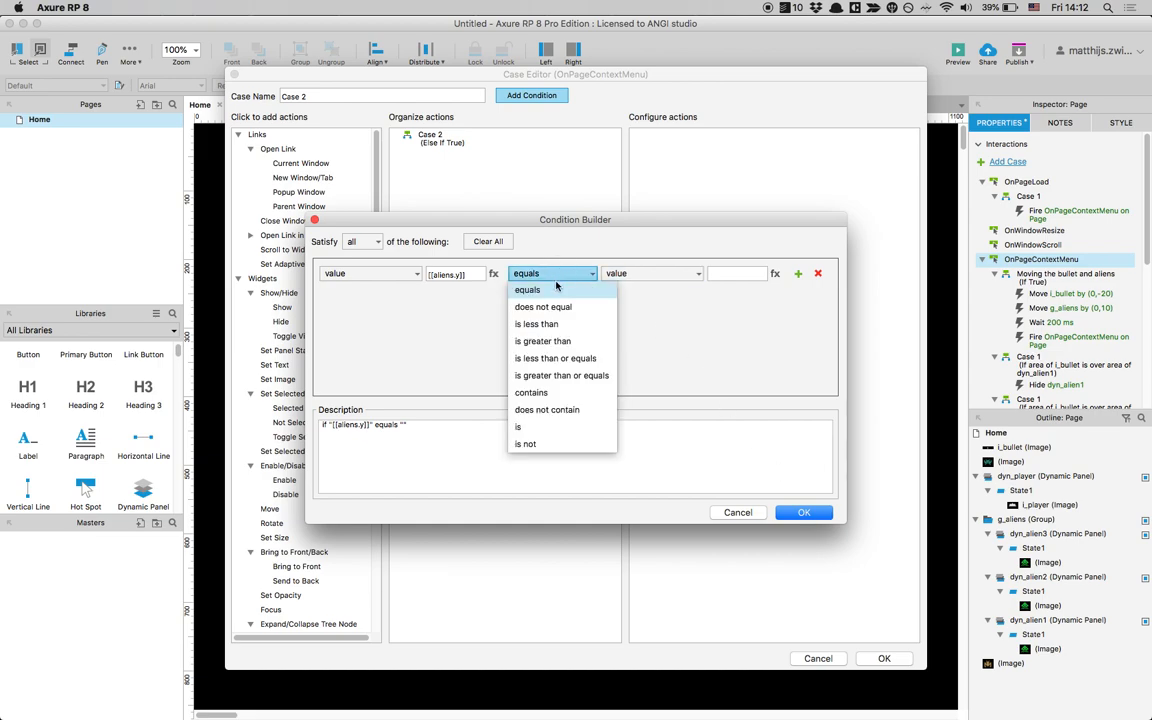
{"action": "left_click", "coordinate": [553, 341]}
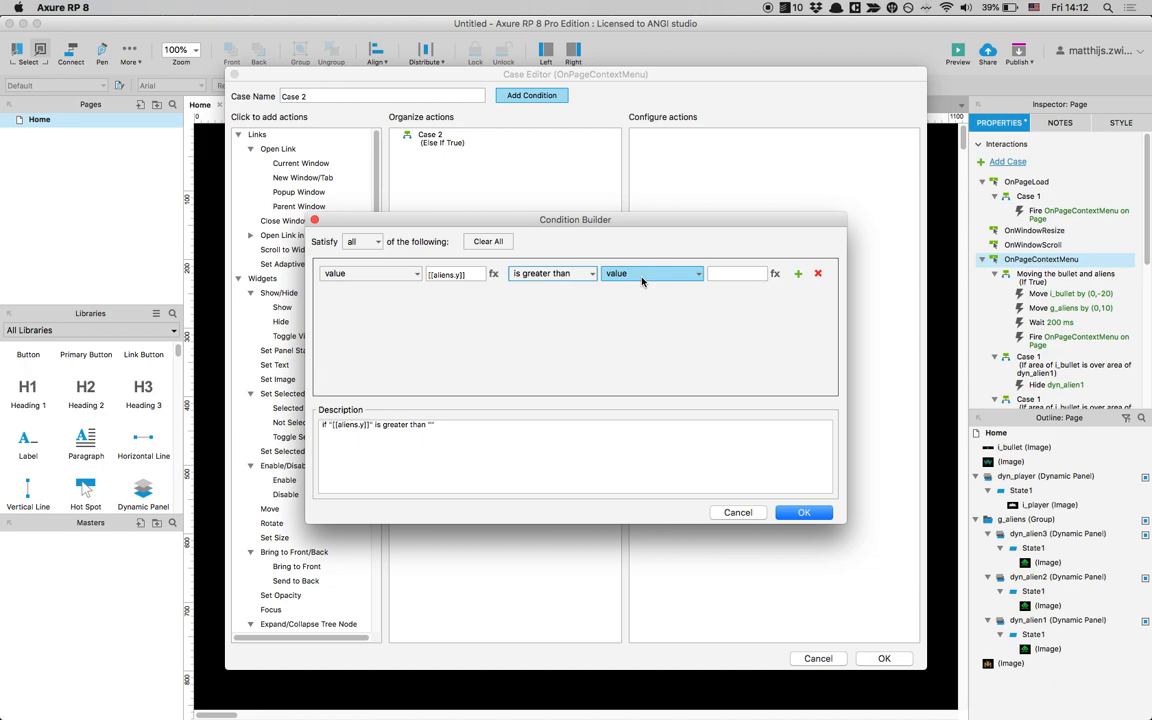
For the condition's second value, add a local variable named player that references the widget dyn_player
{"action": "left_click", "coordinate": [743, 275]}
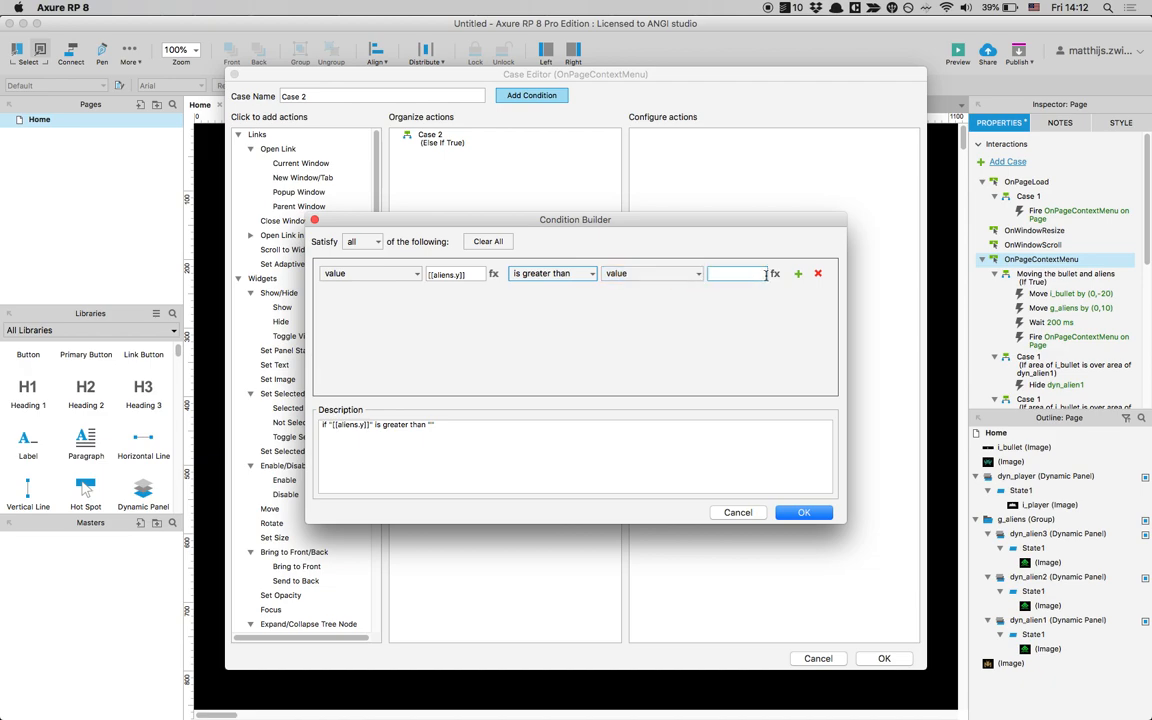
{"action": "left_click", "coordinate": [773, 274]}
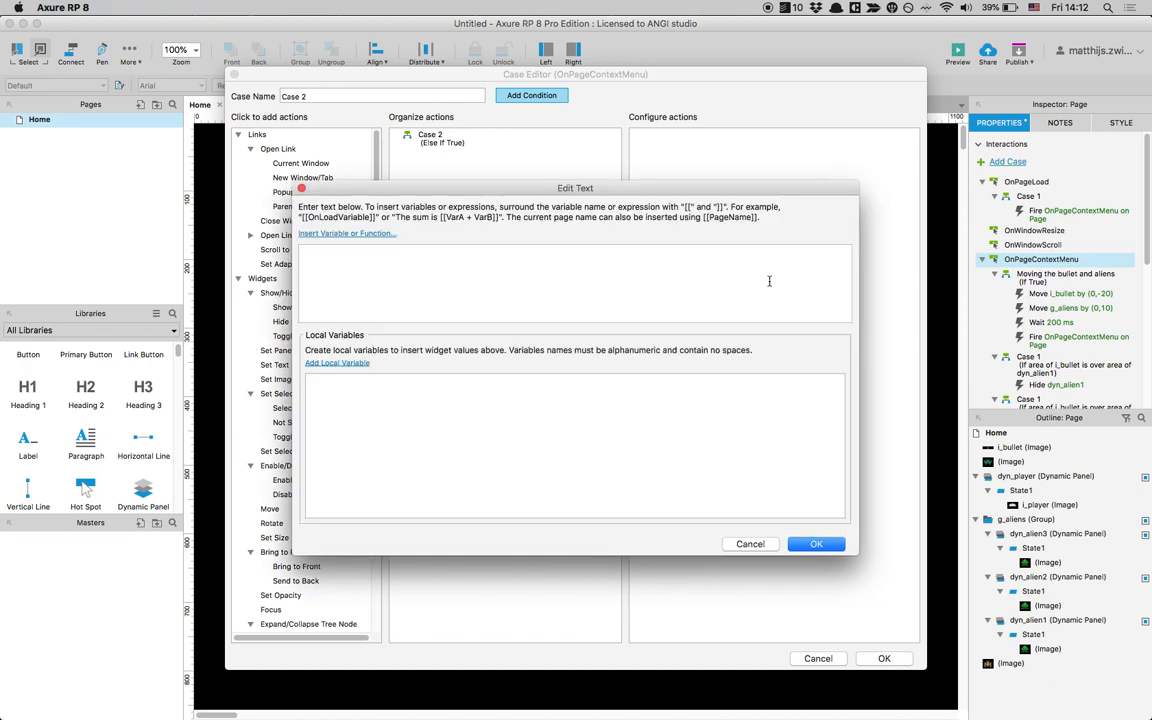
{"action": "left_click", "coordinate": [337, 362]}
{"action": "type", "text": "pla"}
{"action": "left_click", "coordinate": [576, 384]}
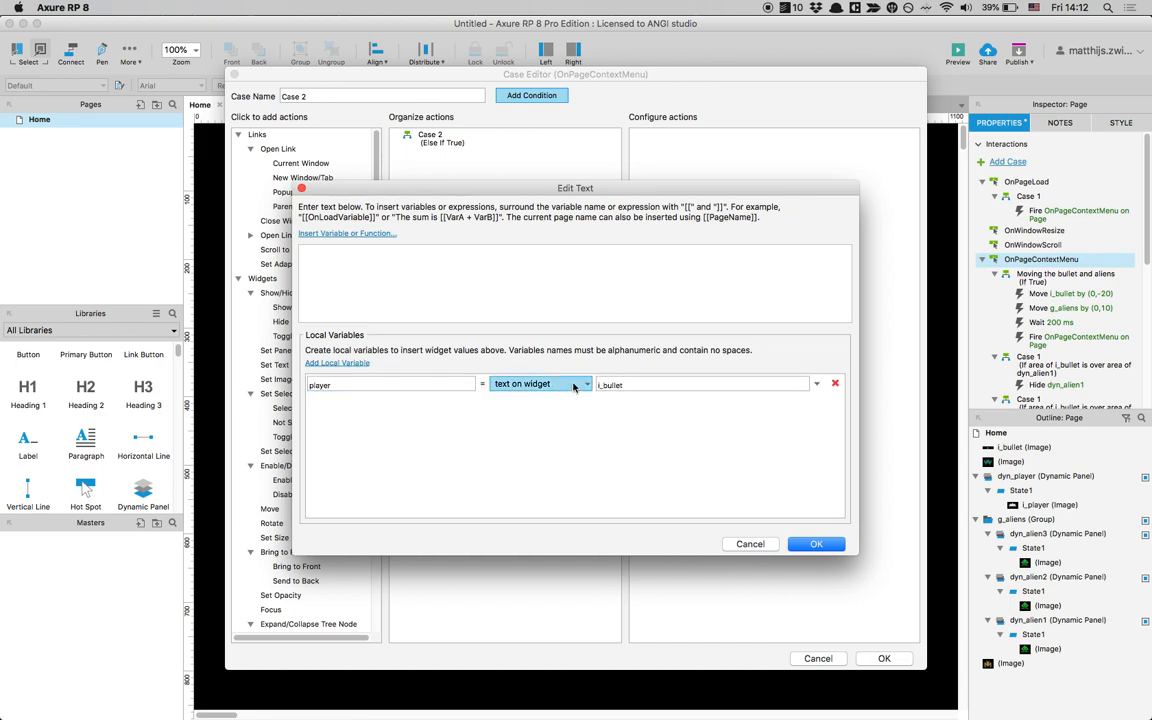
{"action": "left_click", "coordinate": [545, 487]}
{"action": "left_click", "coordinate": [637, 384]}
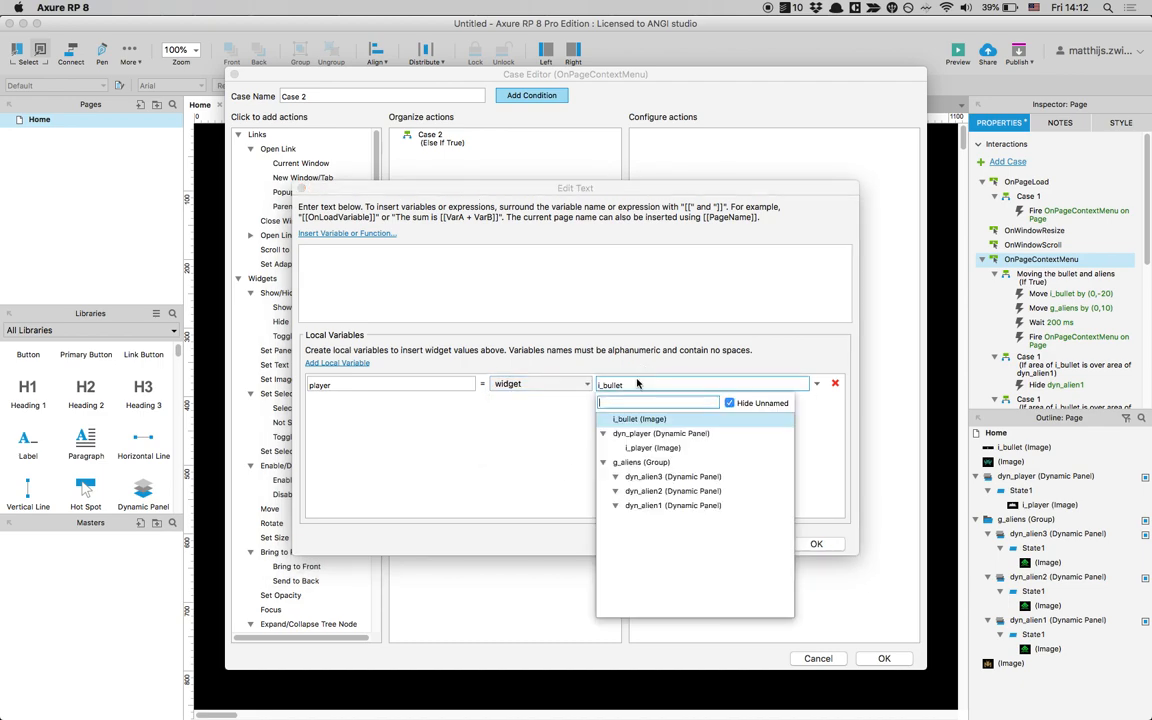
{"action": "left_click", "coordinate": [654, 436]}
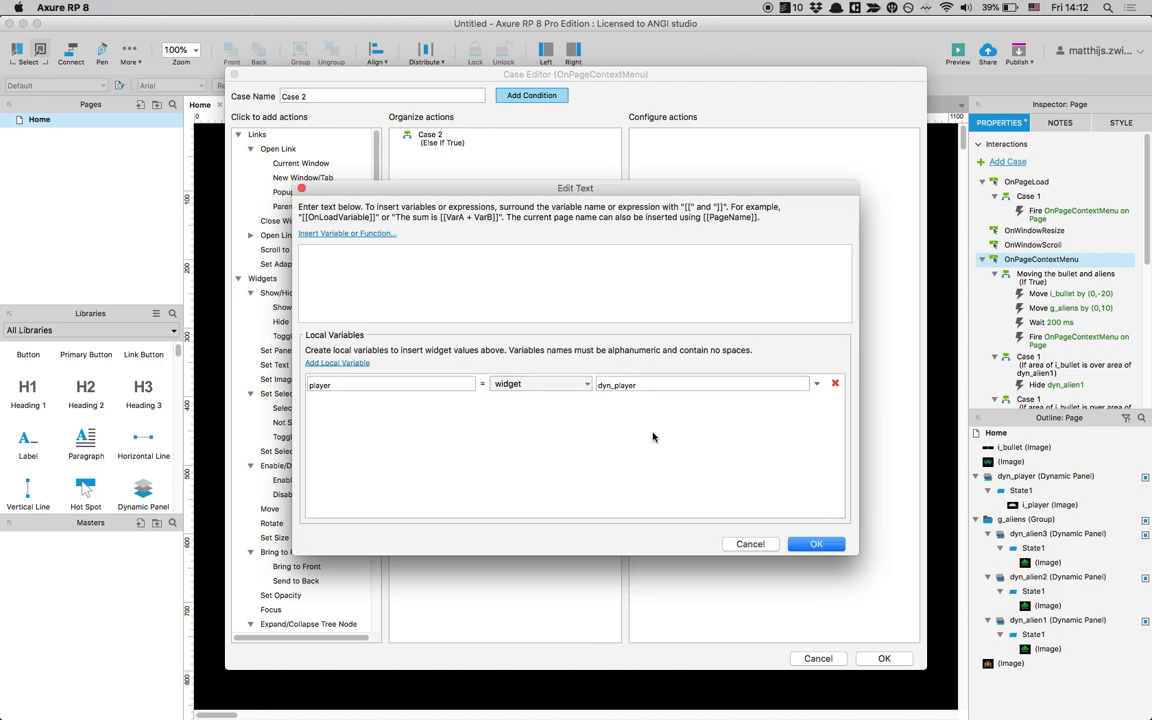
{"action": "left_click", "coordinate": [816, 543]}
Enter [[player.y]] as the condition's second value and save the condition and the case
{"action": "left_click", "coordinate": [729, 274]}
{"action": "left_click", "coordinate": [775, 273]}
{"action": "left_click", "coordinate": [373, 236]}
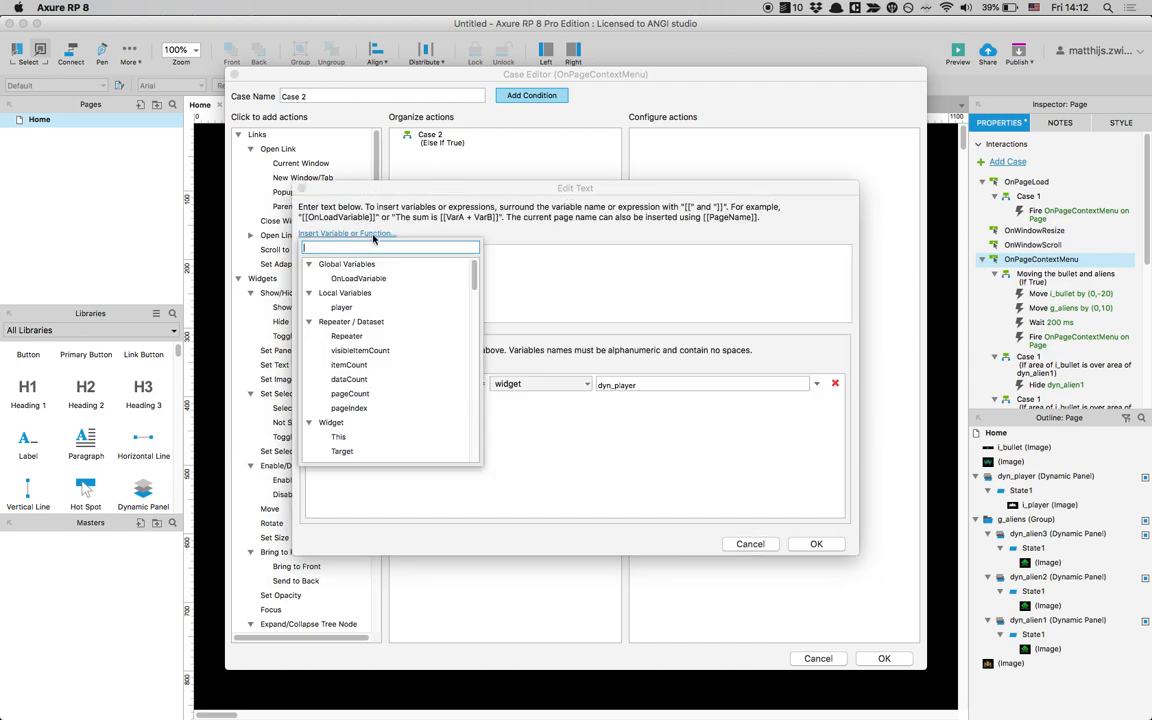
{"action": "left_click", "coordinate": [341, 307]}
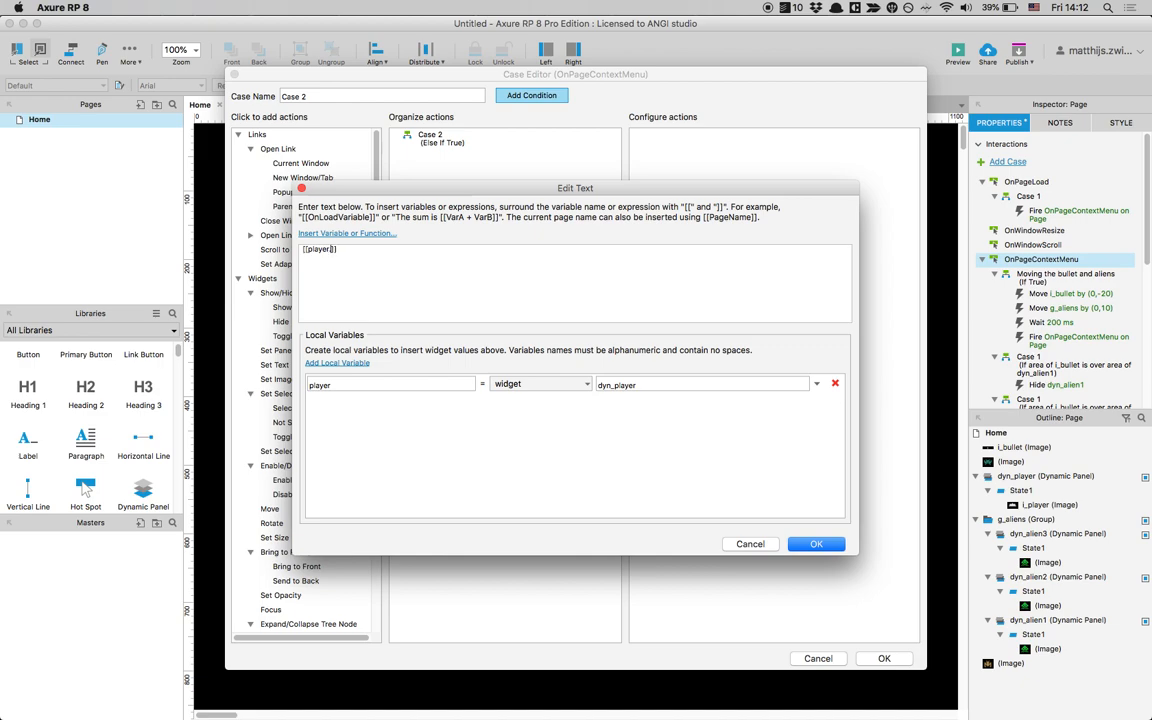
{"action": "left_click", "coordinate": [839, 543]}
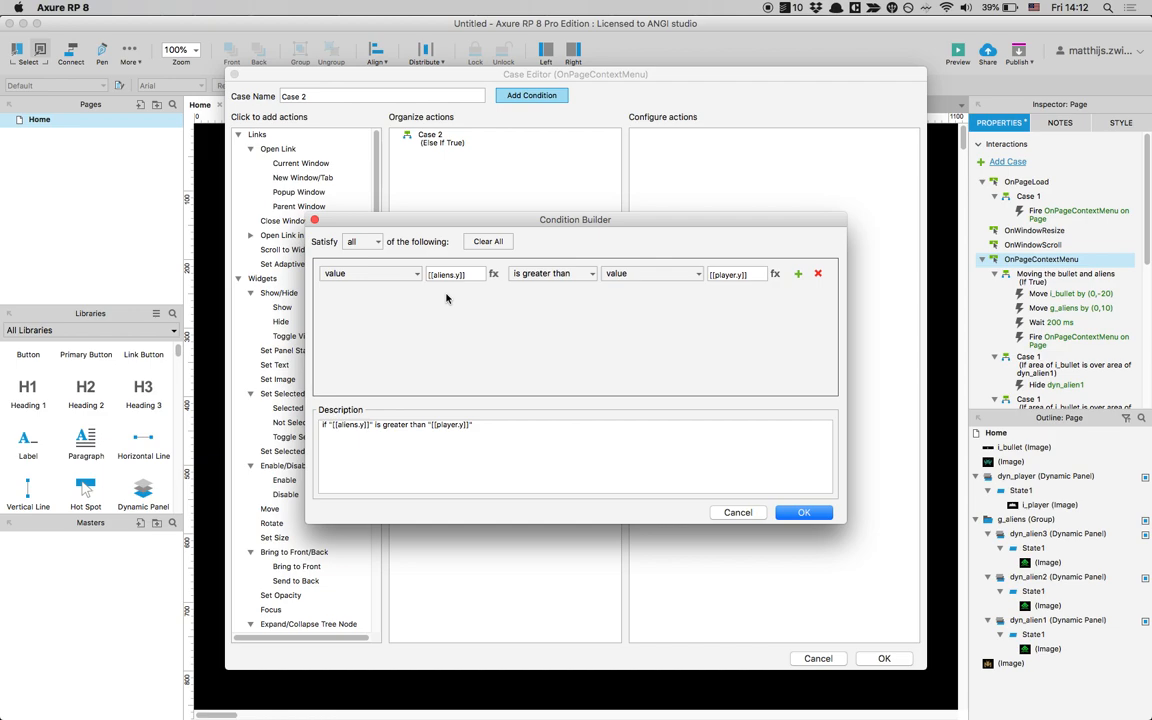
{"action": "left_click", "coordinate": [778, 511]}
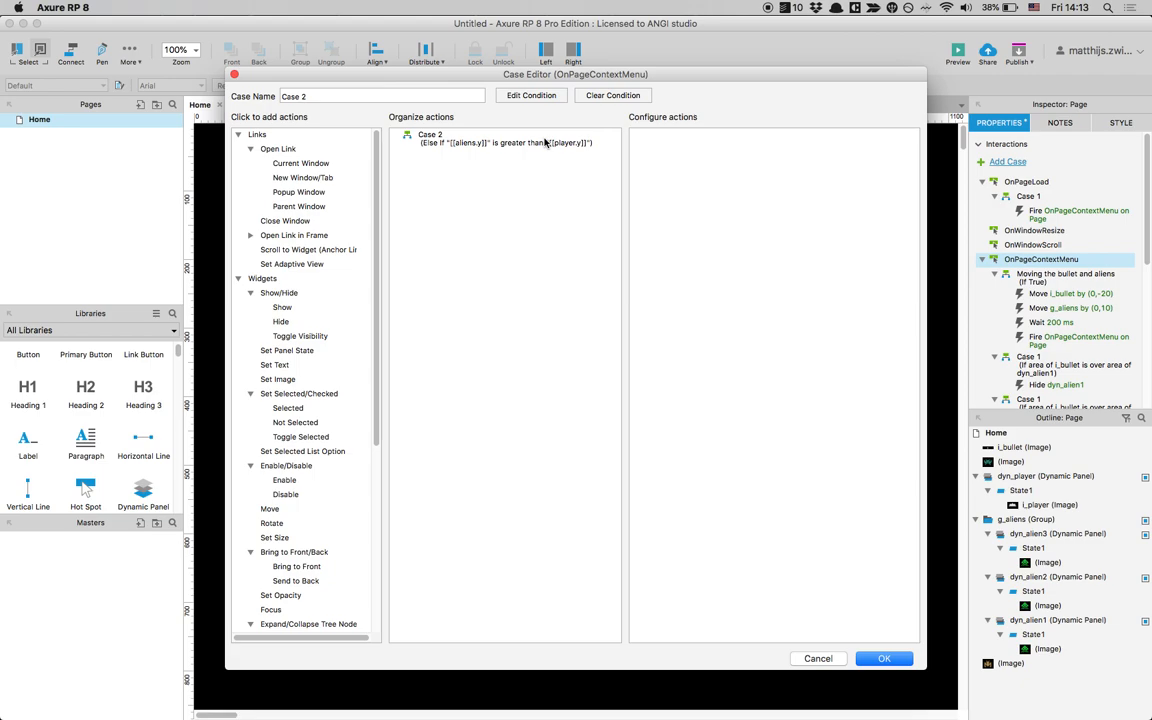
{"action": "left_click", "coordinate": [886, 659]}
Place a Heading 1 widget mid-page at about x 509, y 385 and set its text to "You lost!"
{"action": "left_click_drag", "start_coordinate": [22, 398], "coordinate": [541, 390]}
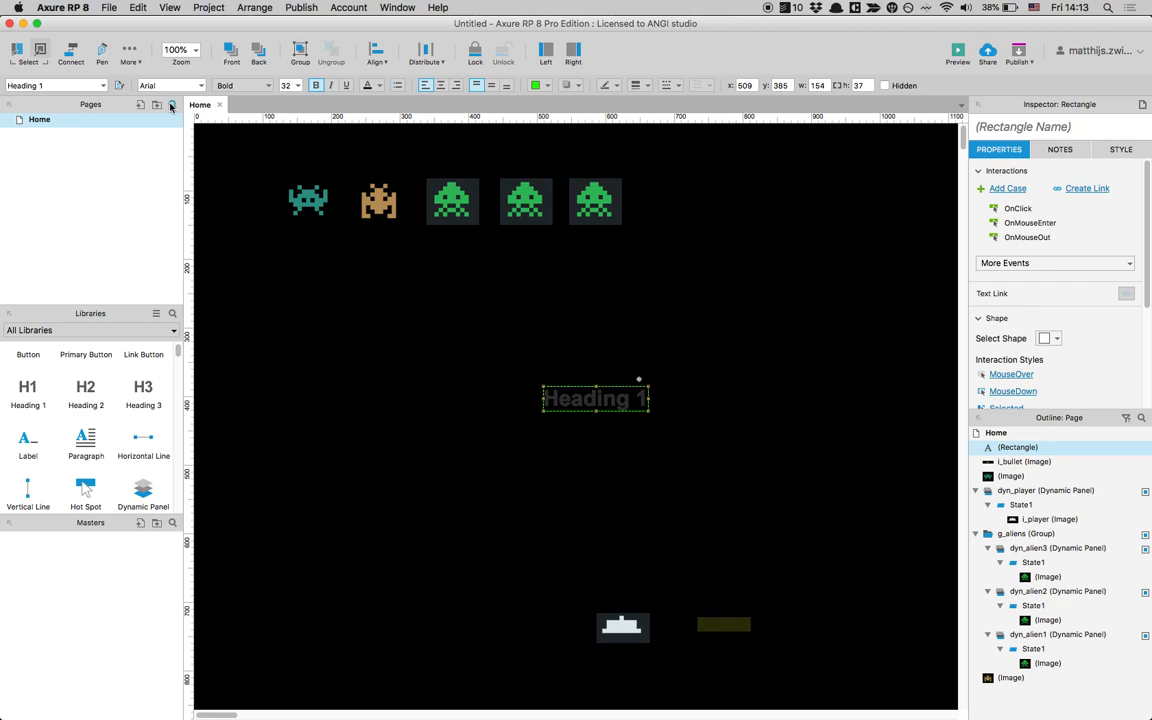
{"action": "key", "text": "Return"}
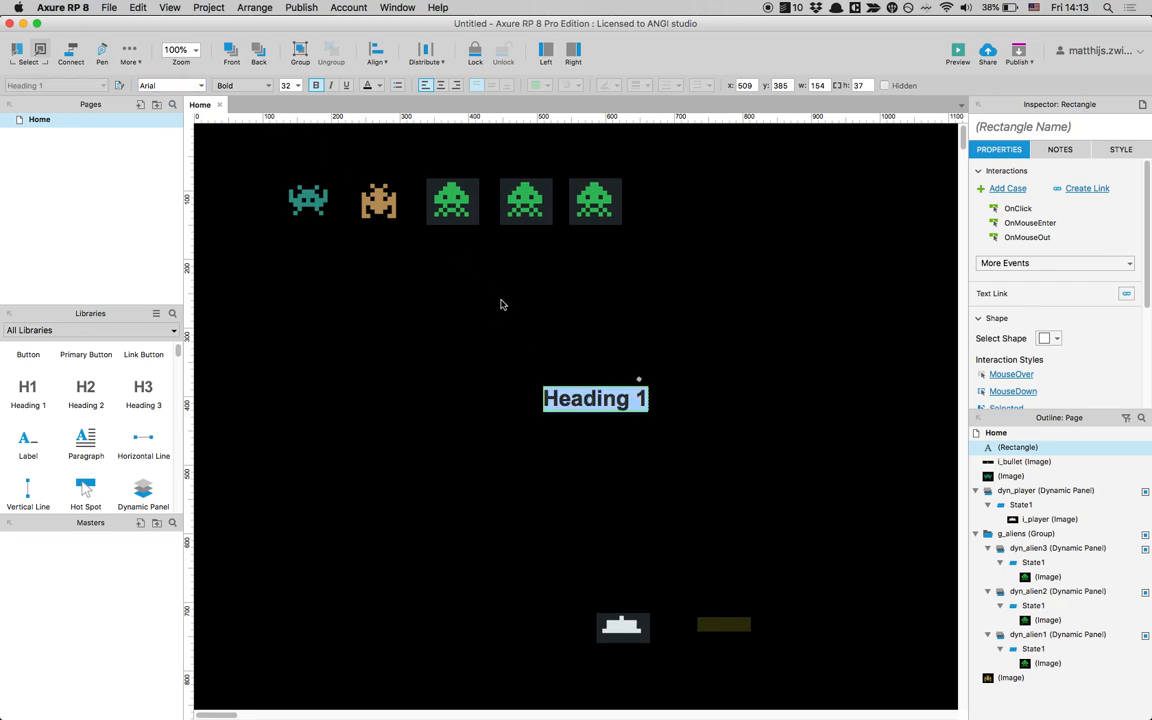
{"action": "type", "text": "You lost!"}
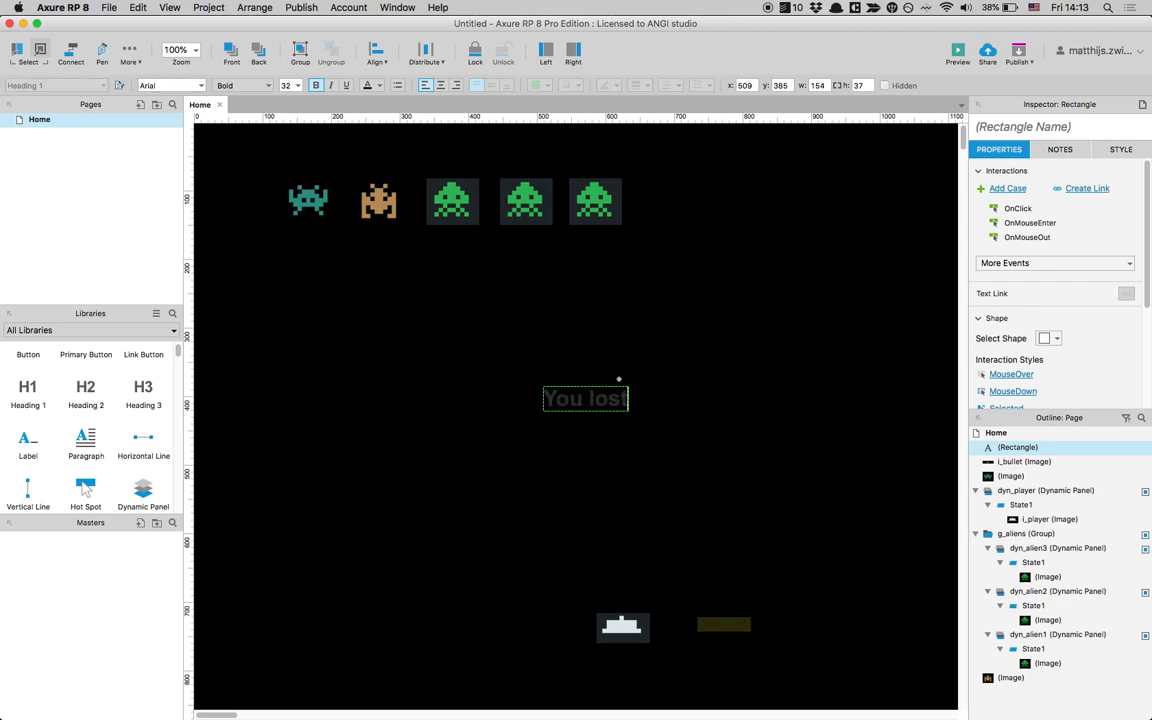
{"action": "left_click", "coordinate": [590, 258]}
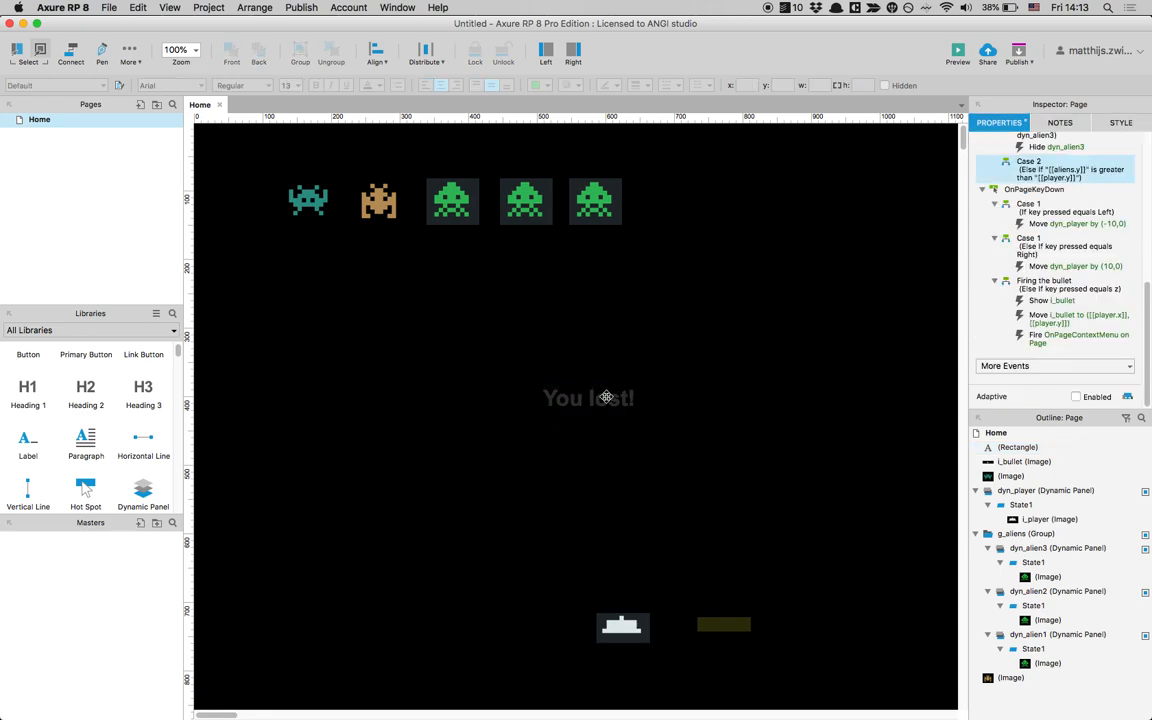
Format the "You lost!" heading with white text in the Courier font
{"action": "left_click", "coordinate": [606, 397]}
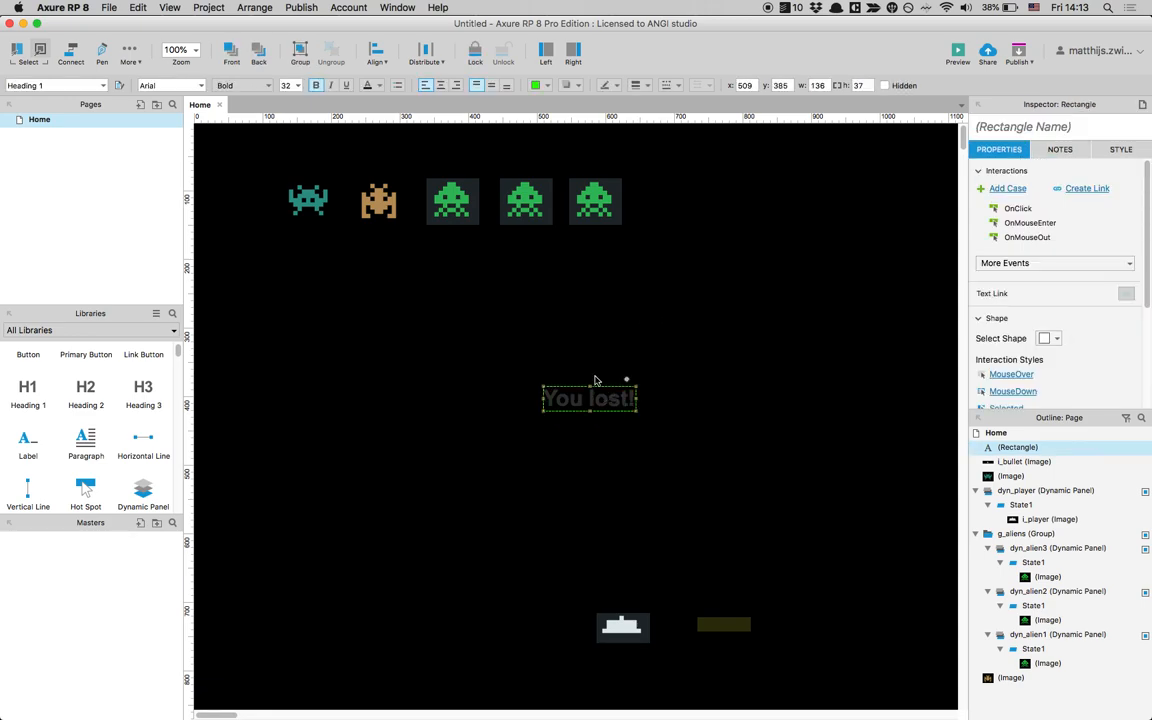
{"action": "left_click", "coordinate": [380, 88]}
{"action": "left_click", "coordinate": [527, 225]}
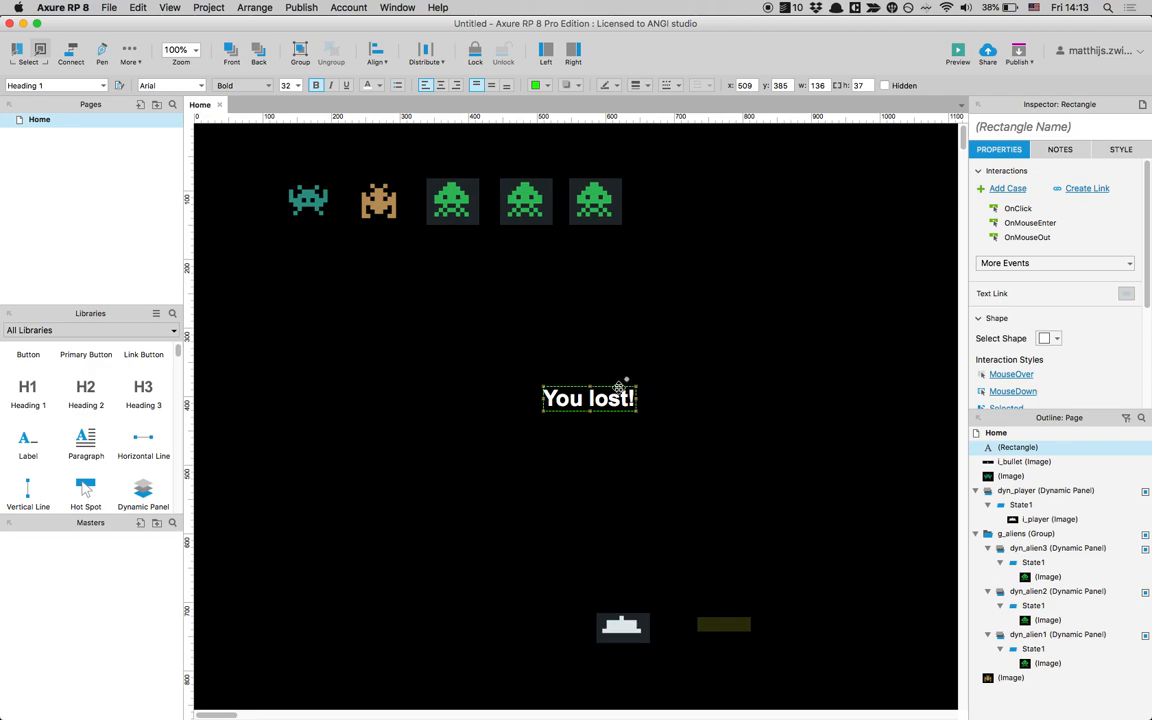
{"action": "left_click", "coordinate": [193, 83]}
{"action": "type", "text": "Courier"}
{"action": "key", "text": "Return"}
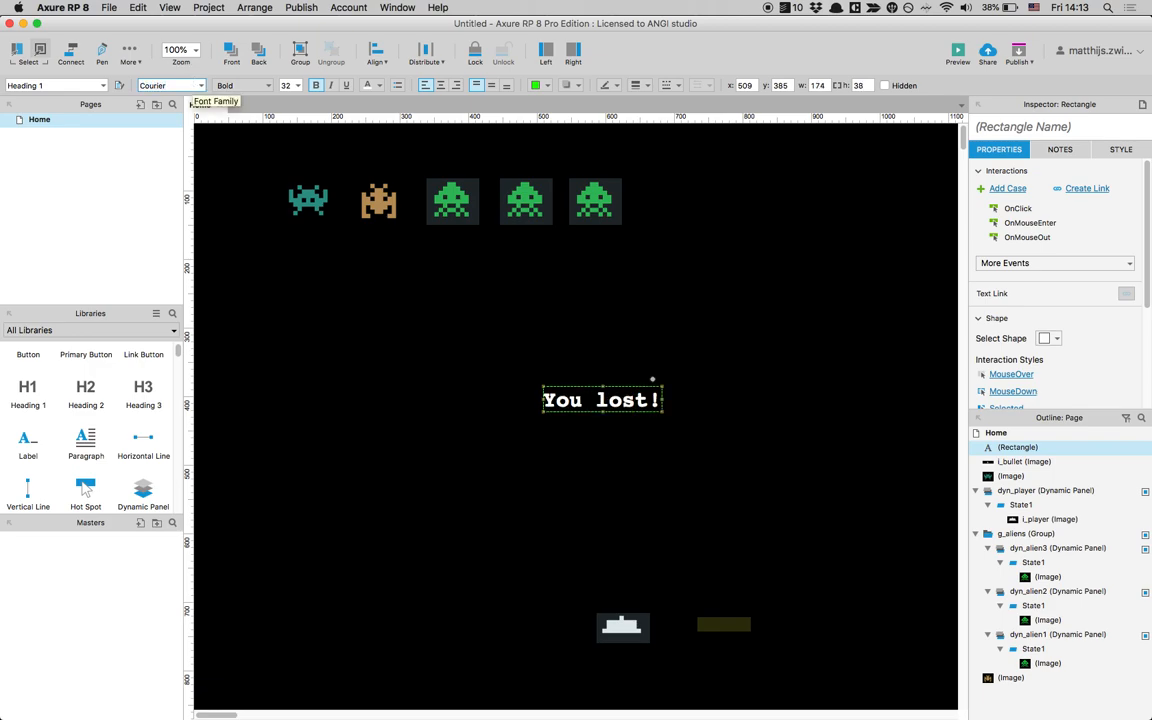
{"action": "left_click", "coordinate": [452, 350]}
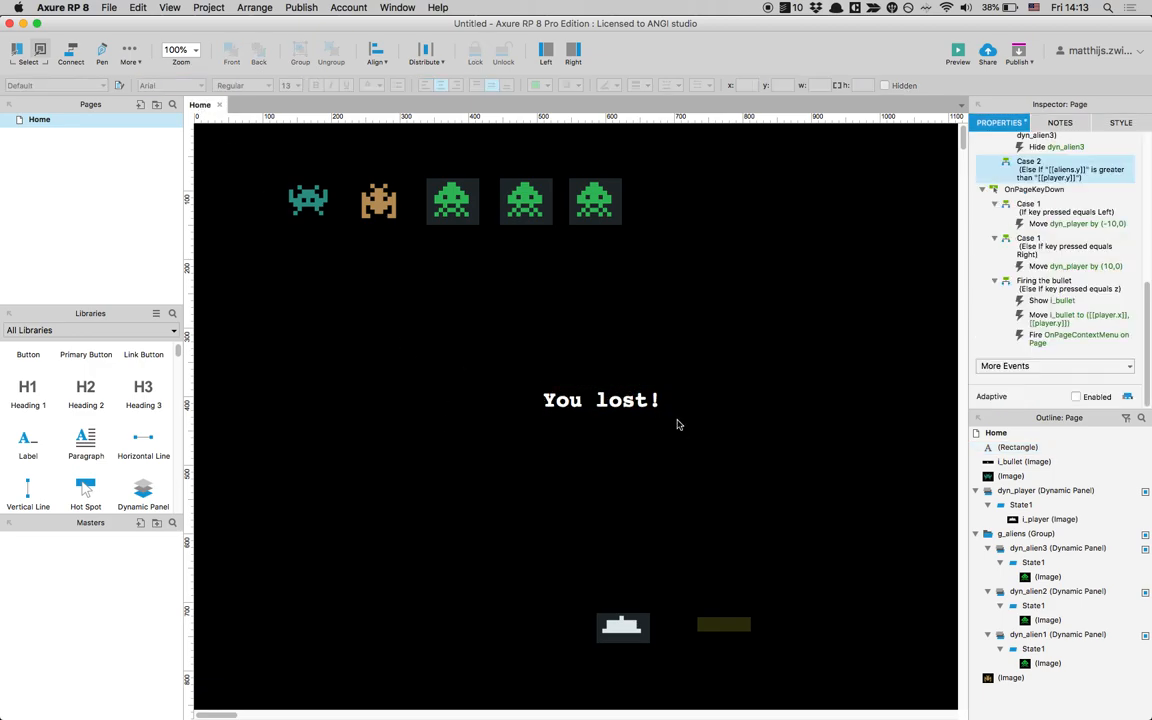
Make the "You lost!" heading hidden by default
{"action": "left_click", "coordinate": [607, 400]}
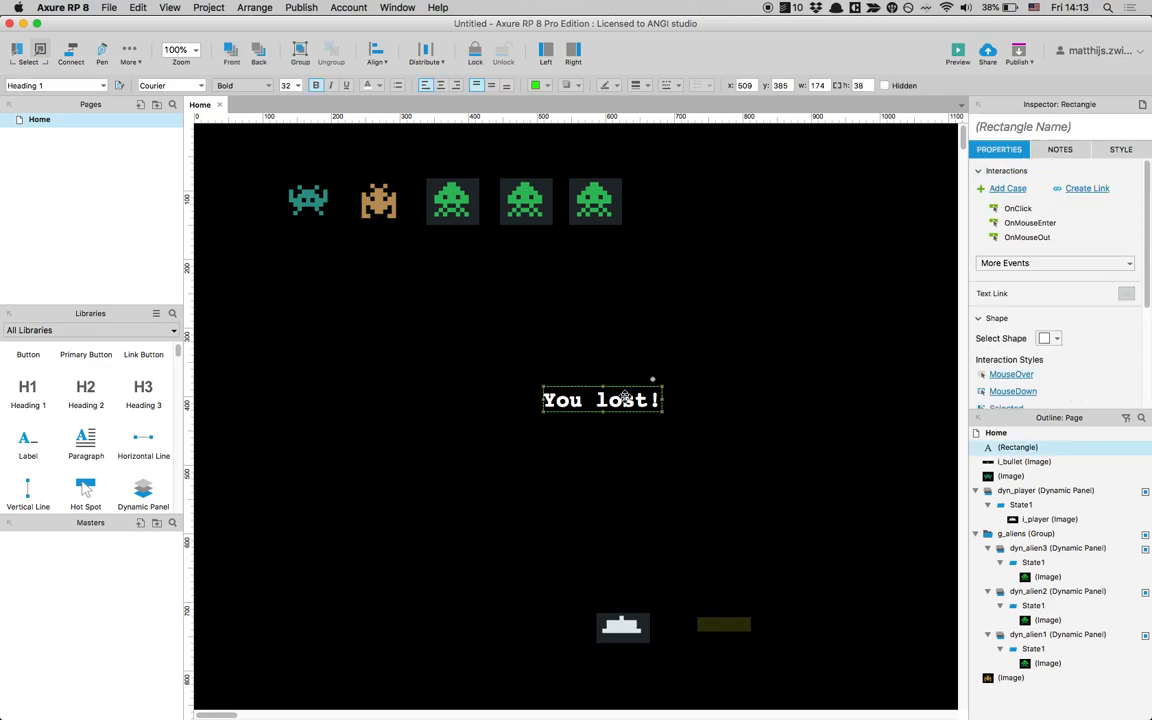
{"action": "left_click", "coordinate": [1121, 149]}
{"action": "left_click", "coordinate": [1129, 172]}
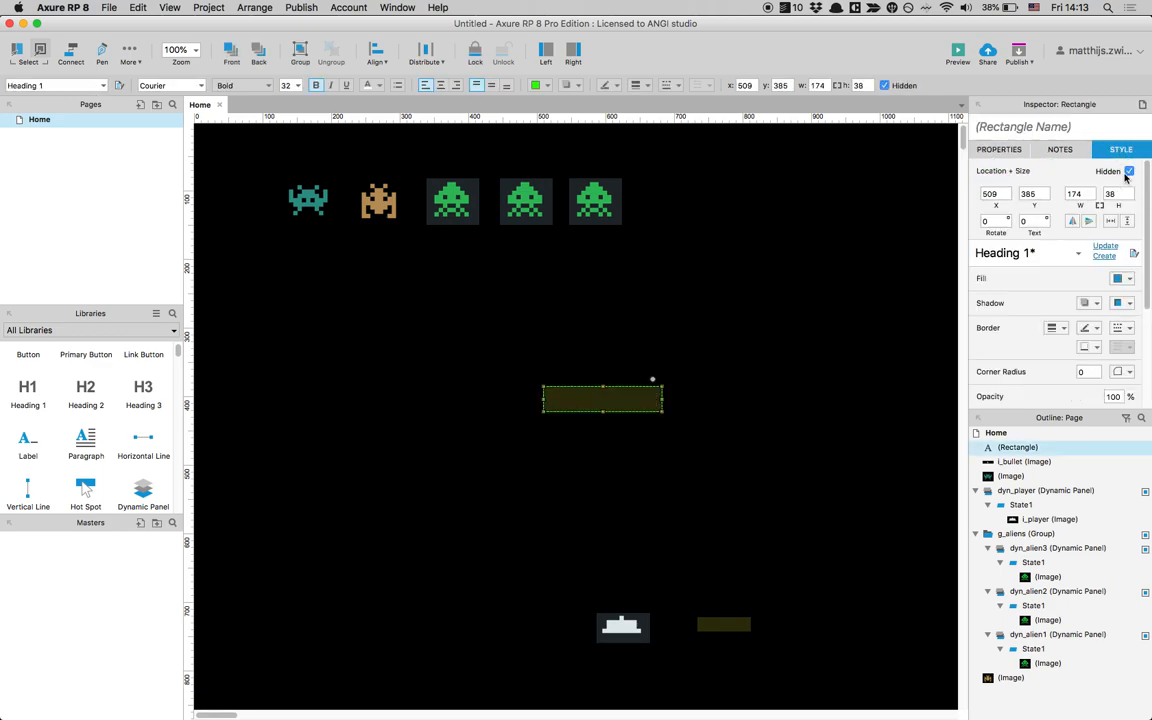
{"action": "left_click", "coordinate": [831, 339]}
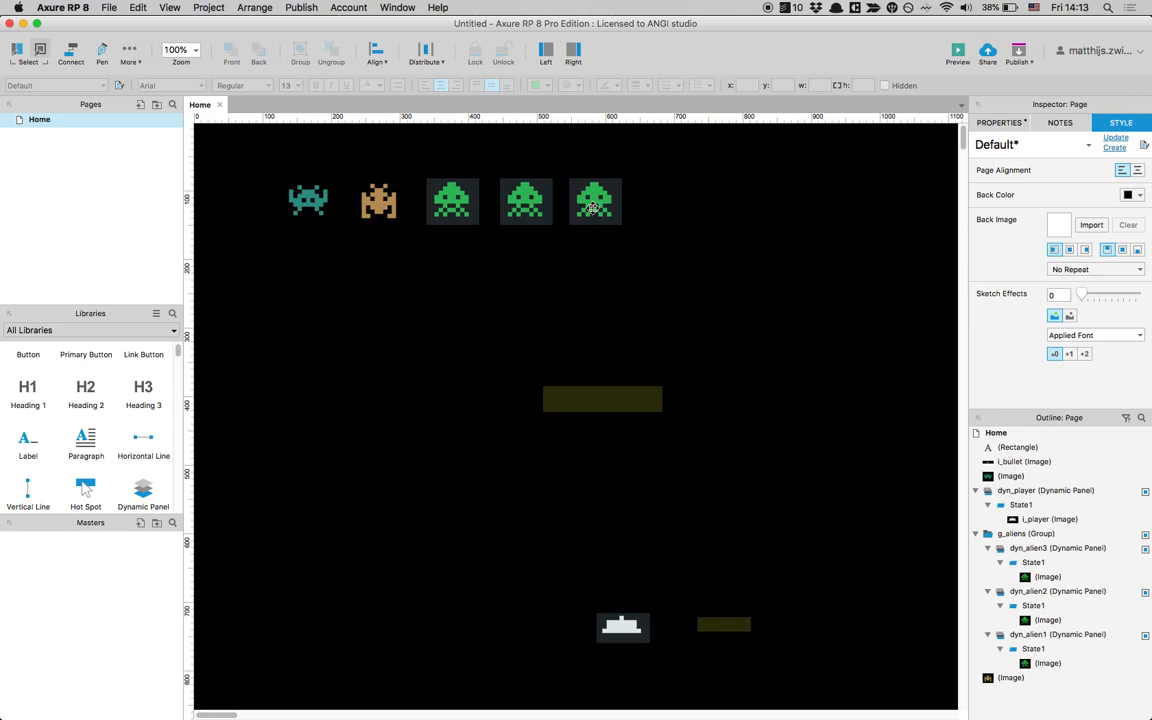
{"action": "left_click", "coordinate": [998, 122]}
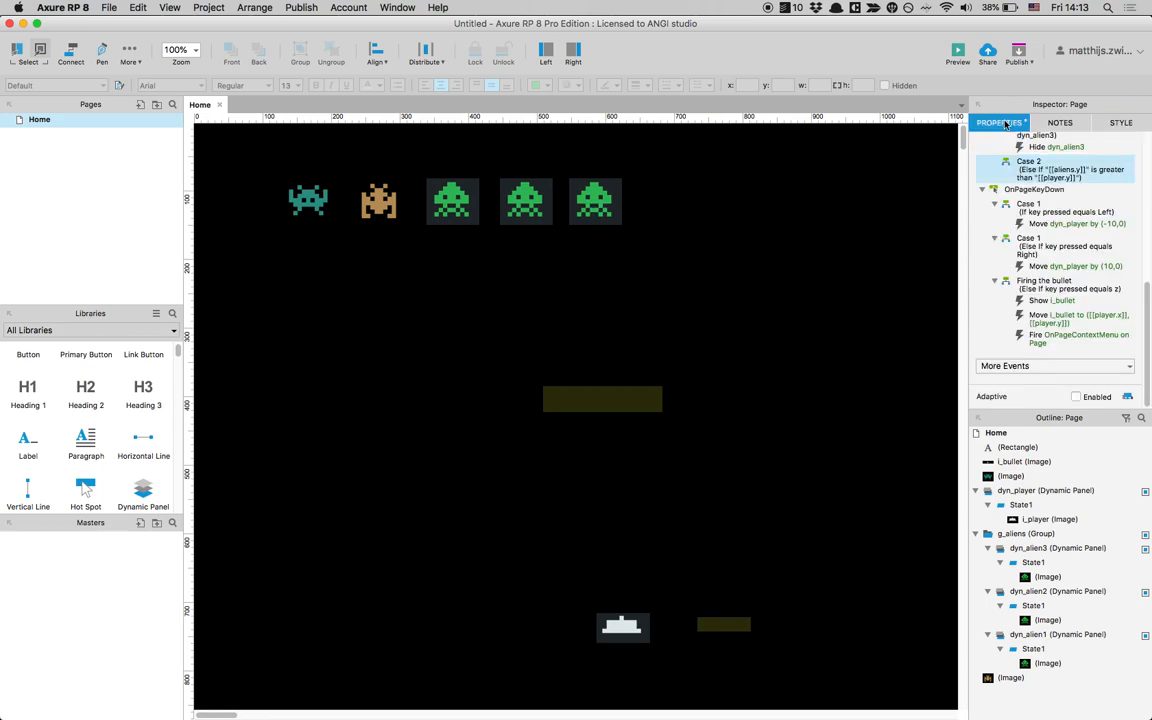
{"action": "scroll", "coordinate": [1037, 172], "scroll_direction": "up", "scroll_amount": 4}
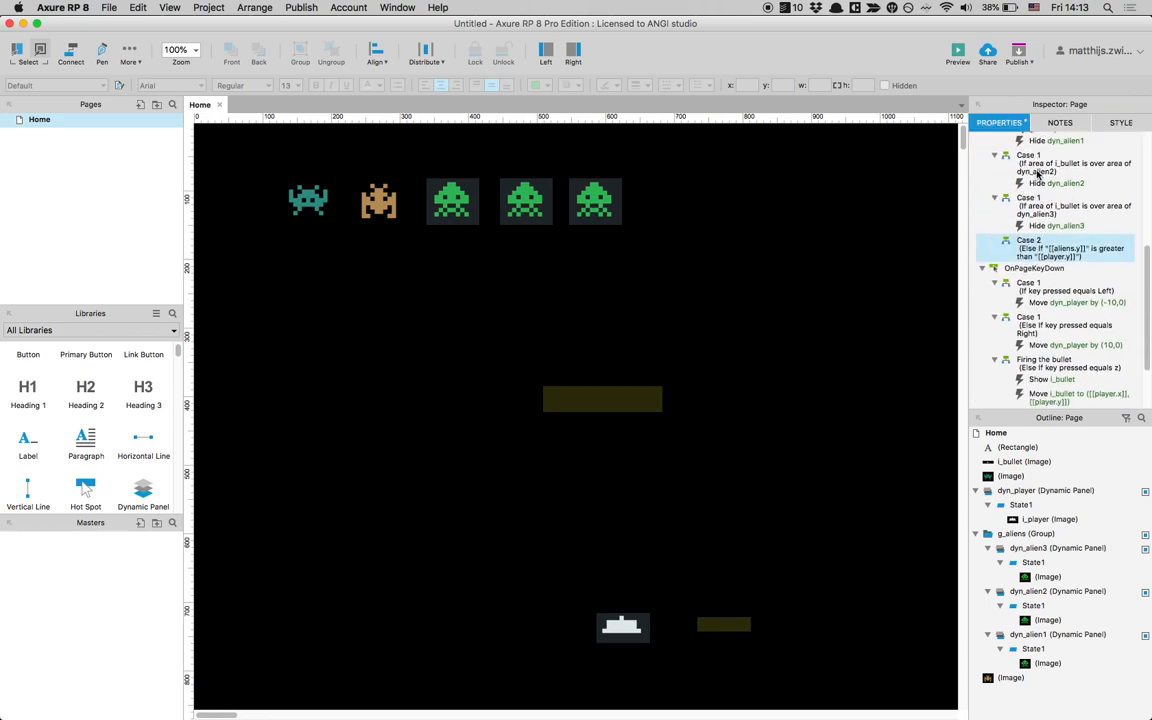
{"action": "double_click", "coordinate": [1077, 257]}
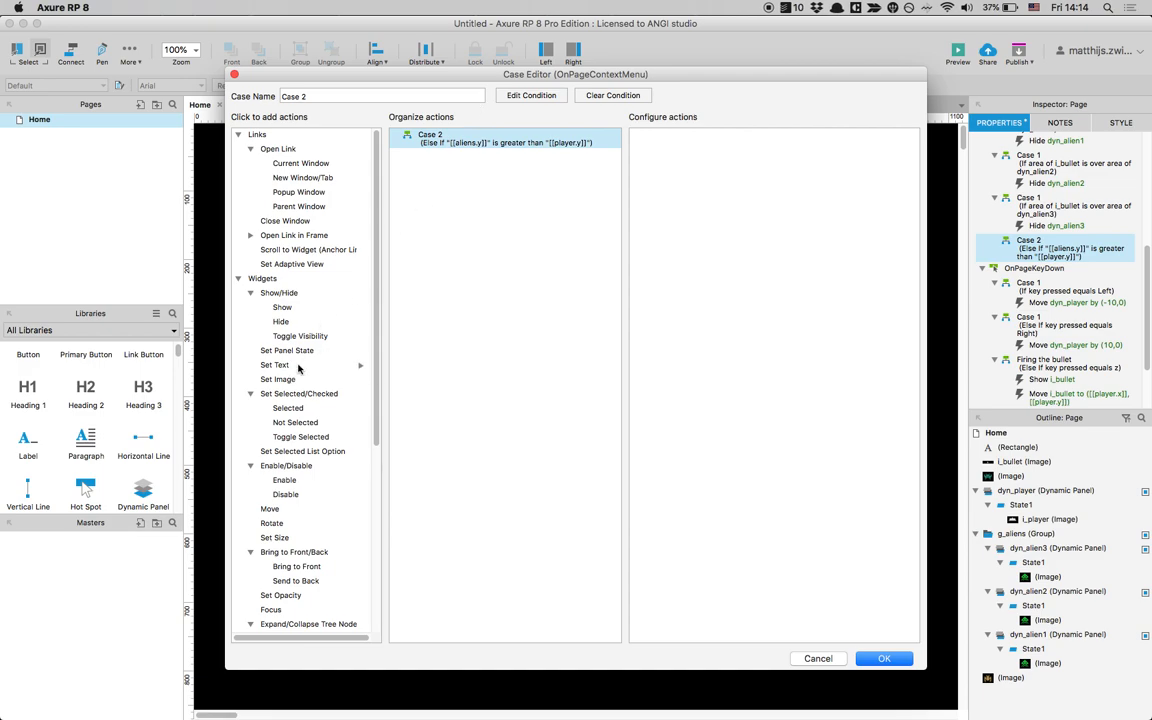
{"action": "left_click", "coordinate": [300, 310]}
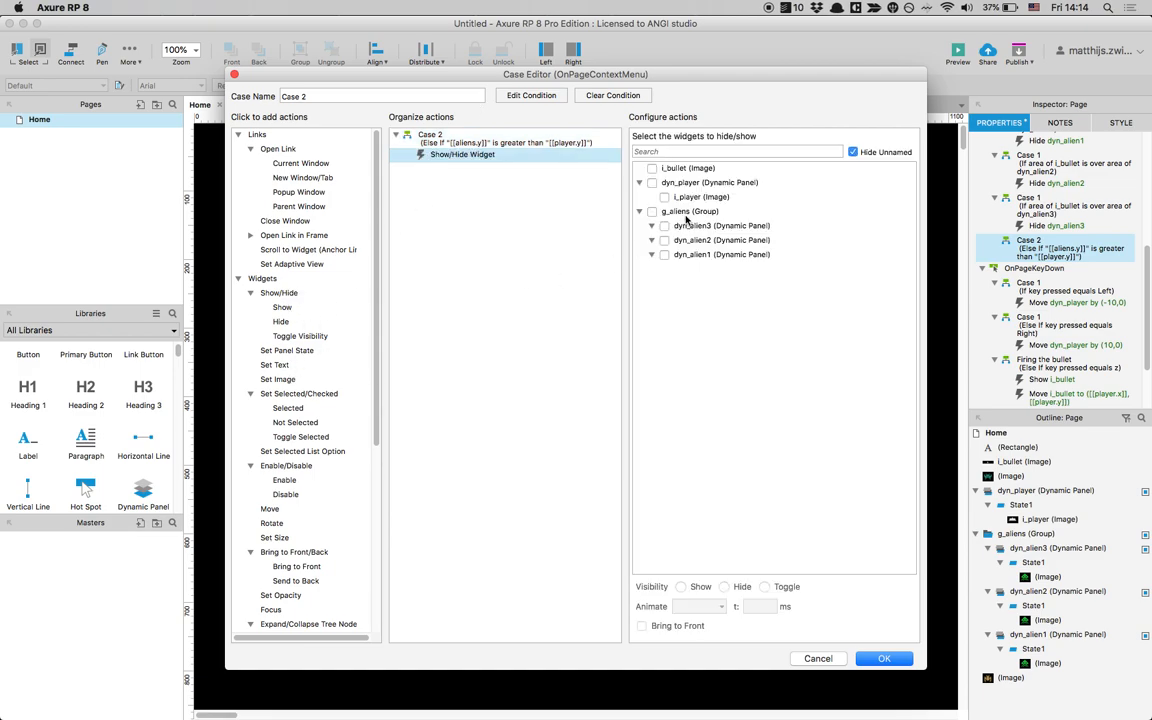
{"action": "left_click", "coordinate": [818, 658]}
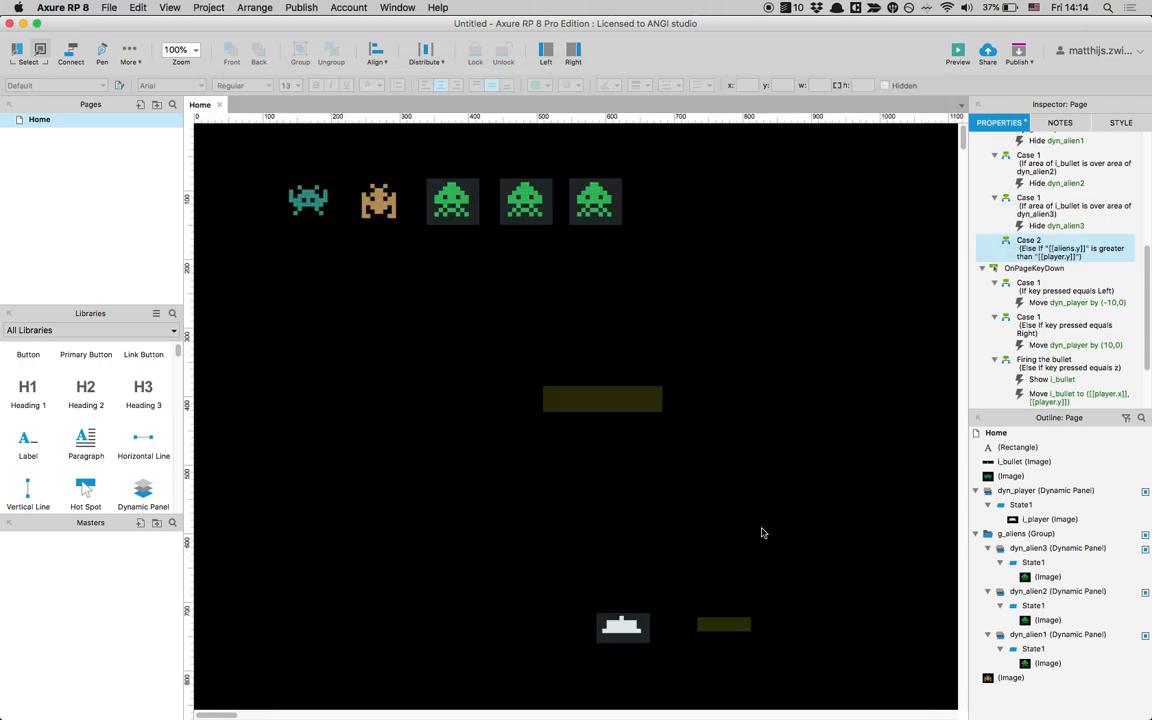
Name the hidden "You lost!" heading l_youlost
{"action": "left_click", "coordinate": [596, 399]}
{"action": "left_click", "coordinate": [1039, 122]}
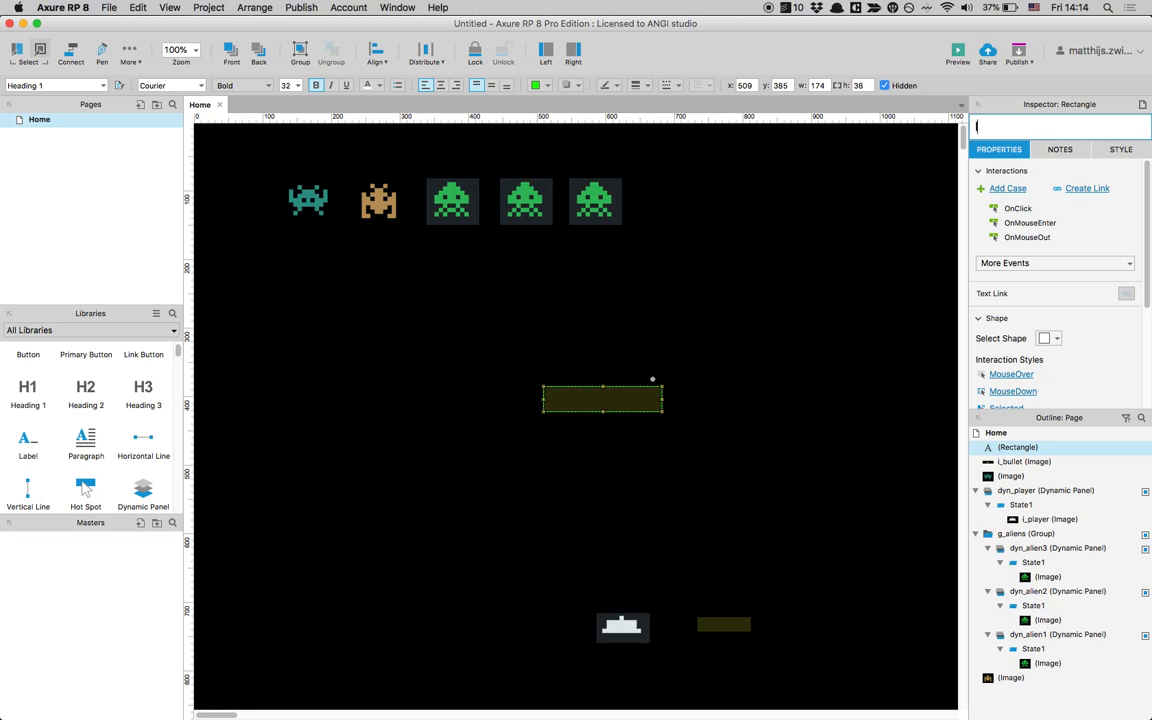
{"action": "type", "text": "l_youlost"}
{"action": "left_click", "coordinate": [817, 253]}
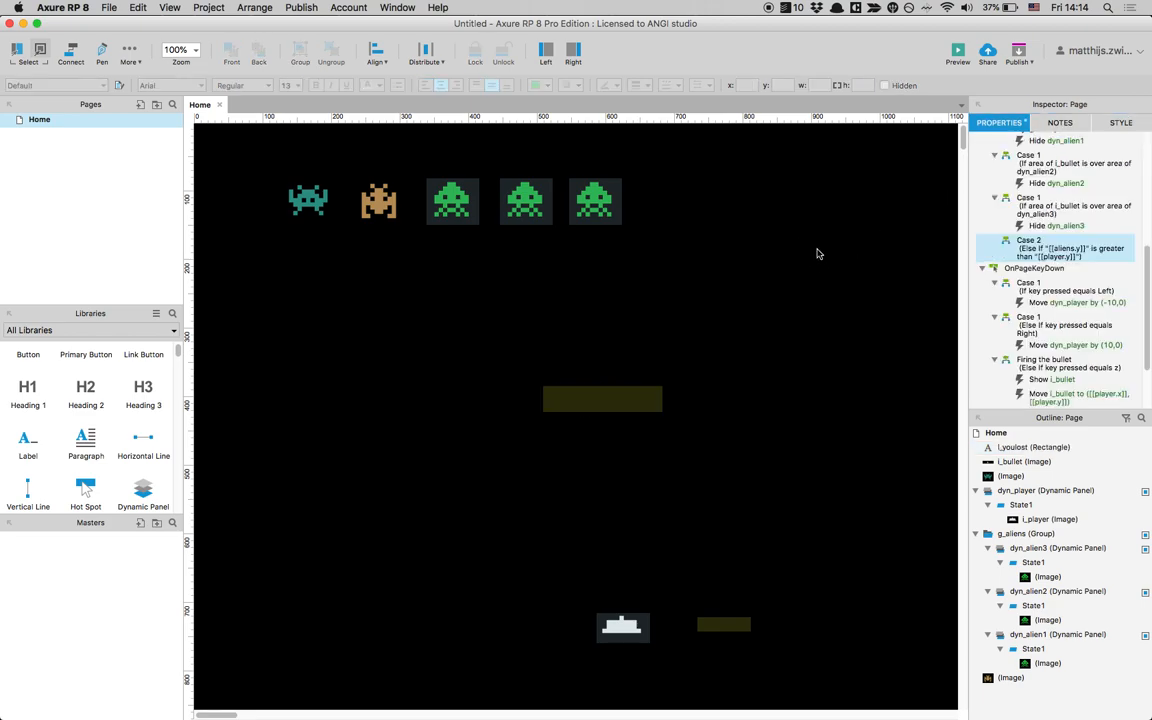
Add an action to Case 2 of OnPageContextMenu that shows the l_youlost widget
{"action": "double_click", "coordinate": [1040, 250]}
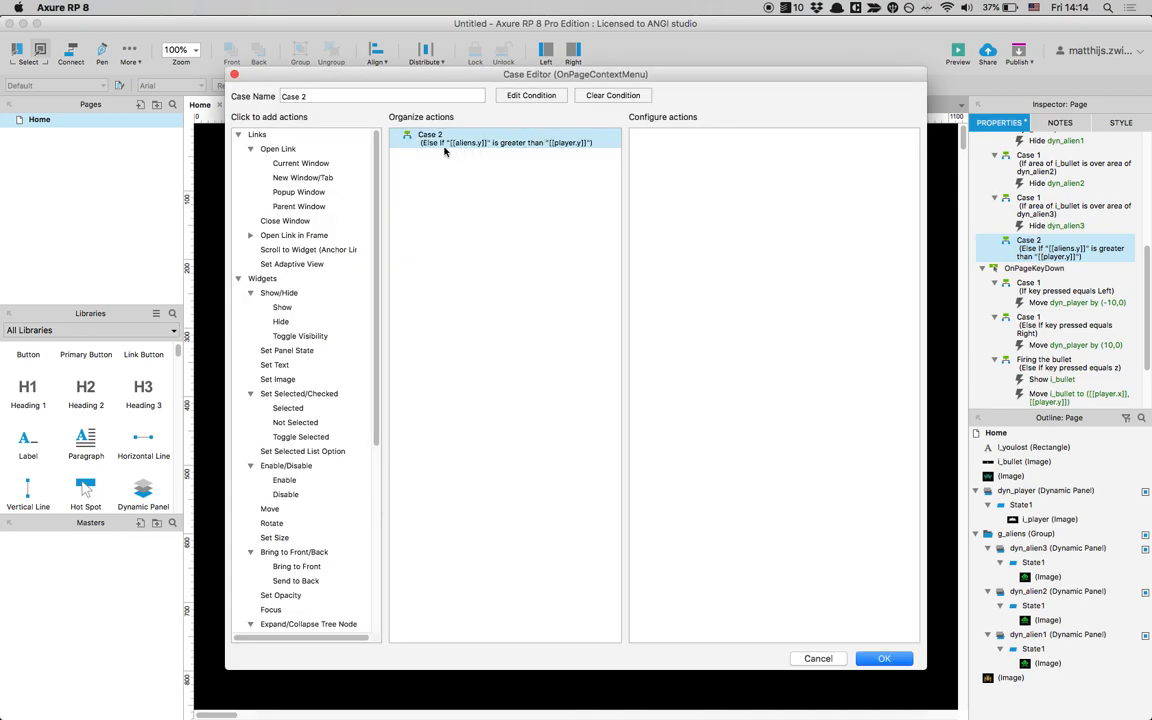
{"action": "left_click", "coordinate": [279, 292]}
{"action": "left_click", "coordinate": [652, 168]}
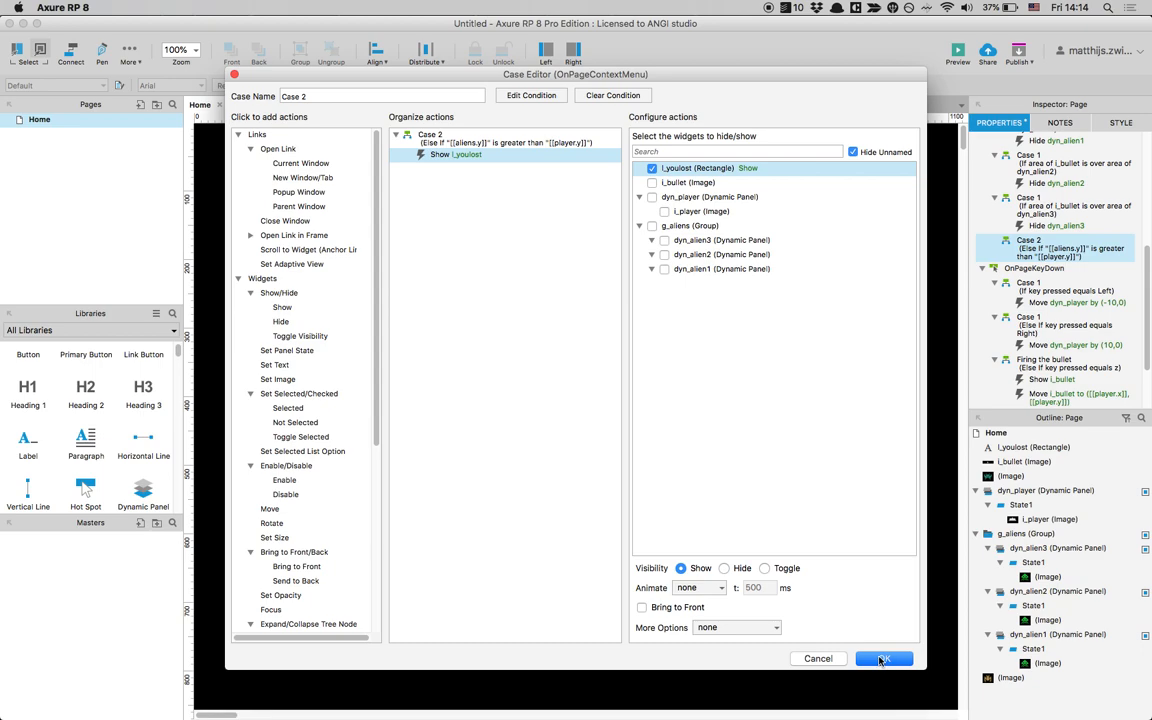
{"action": "left_click", "coordinate": [881, 659]}
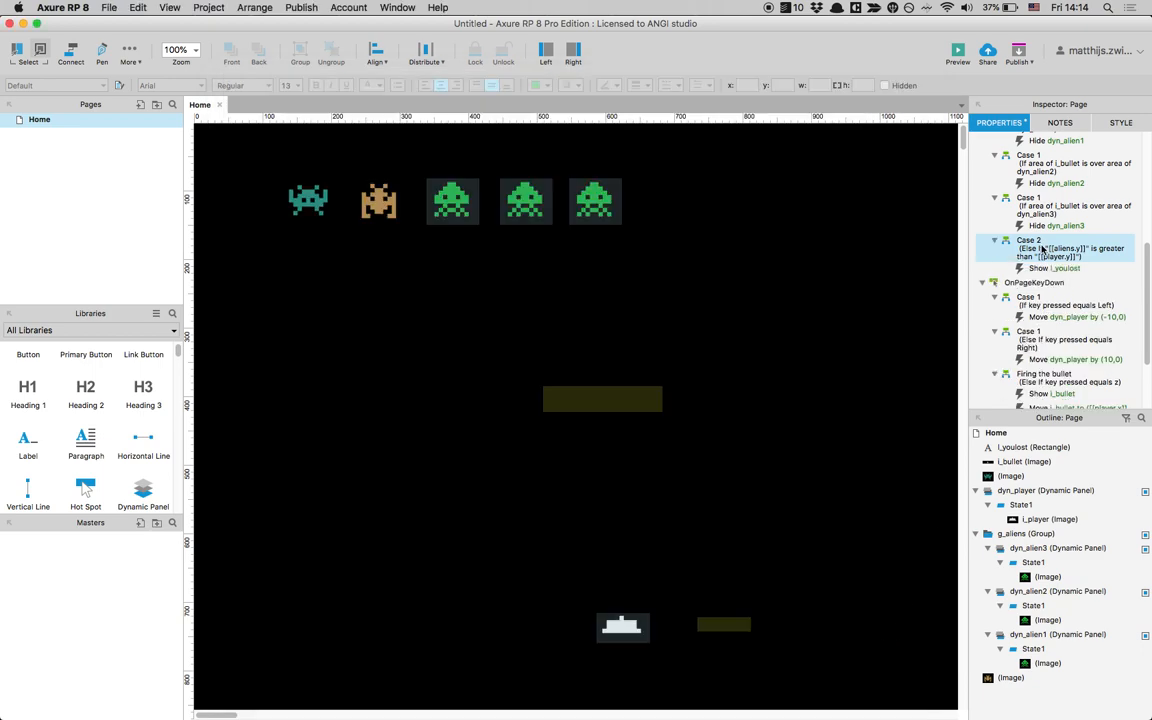
Toggle Case 2 of OnPageContextMenu from ELSE IF to IF so that it is evaluated independently
{"action": "scroll", "coordinate": [1040, 250], "scroll_direction": "up", "scroll_amount": 5}
{"action": "scroll", "coordinate": [1030, 254], "scroll_direction": "down", "scroll_amount": 1}
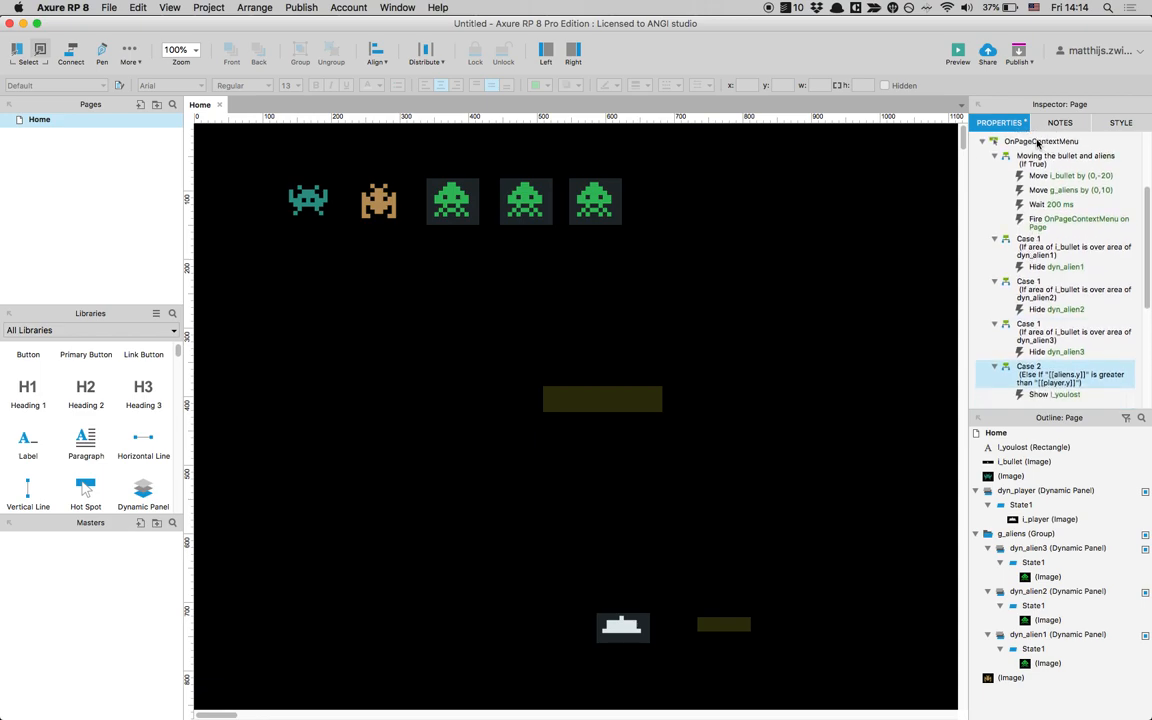
{"action": "right_click", "coordinate": [1034, 377]}
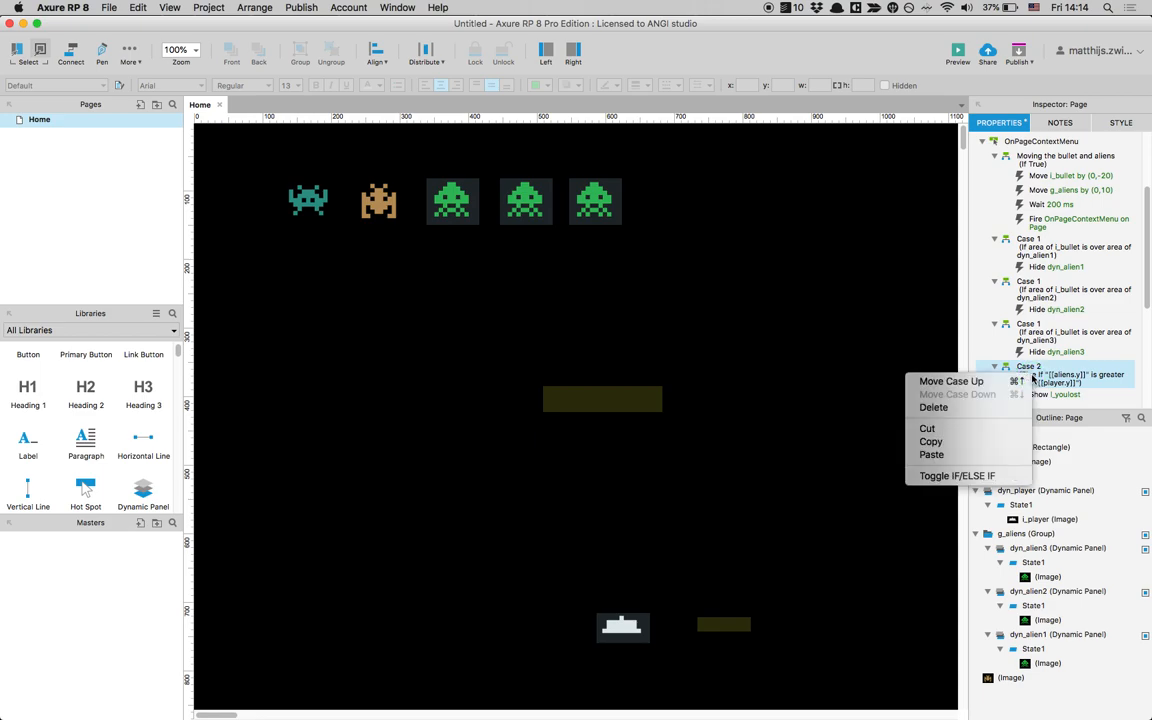
{"action": "left_click", "coordinate": [975, 473]}
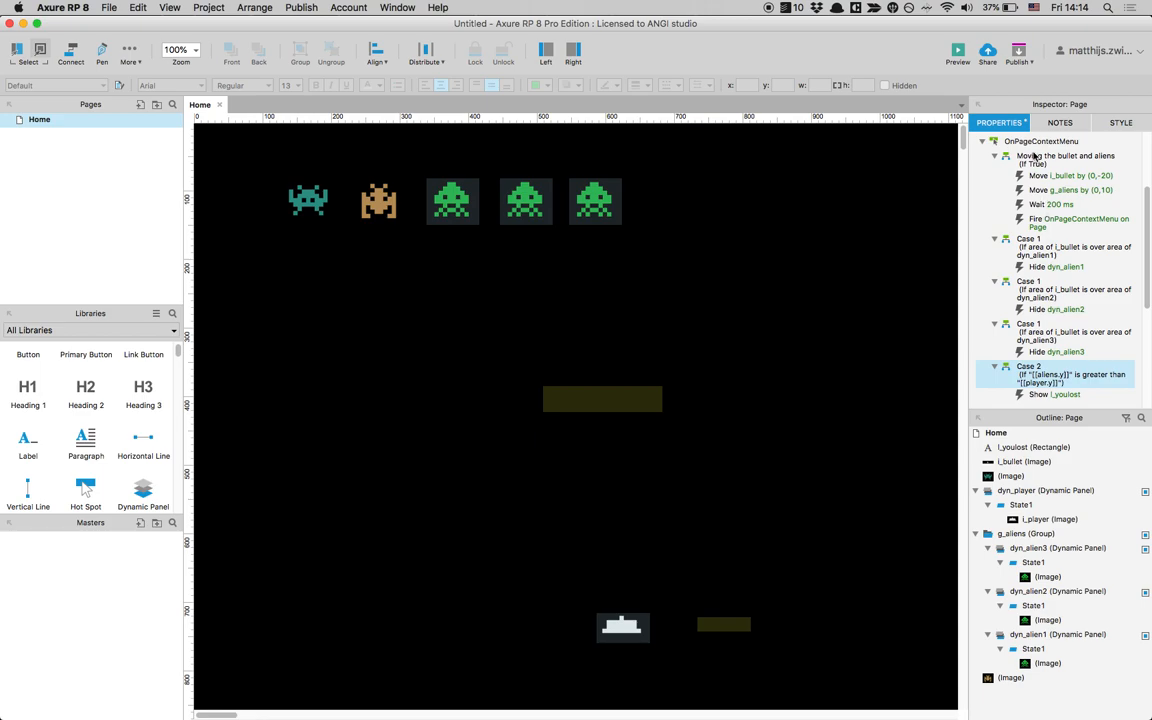
Preview the prototype in Safari, with the older preview tab closed and the sidebar collapsed, to test the losing condition
{"action": "left_click", "coordinate": [957, 52]}
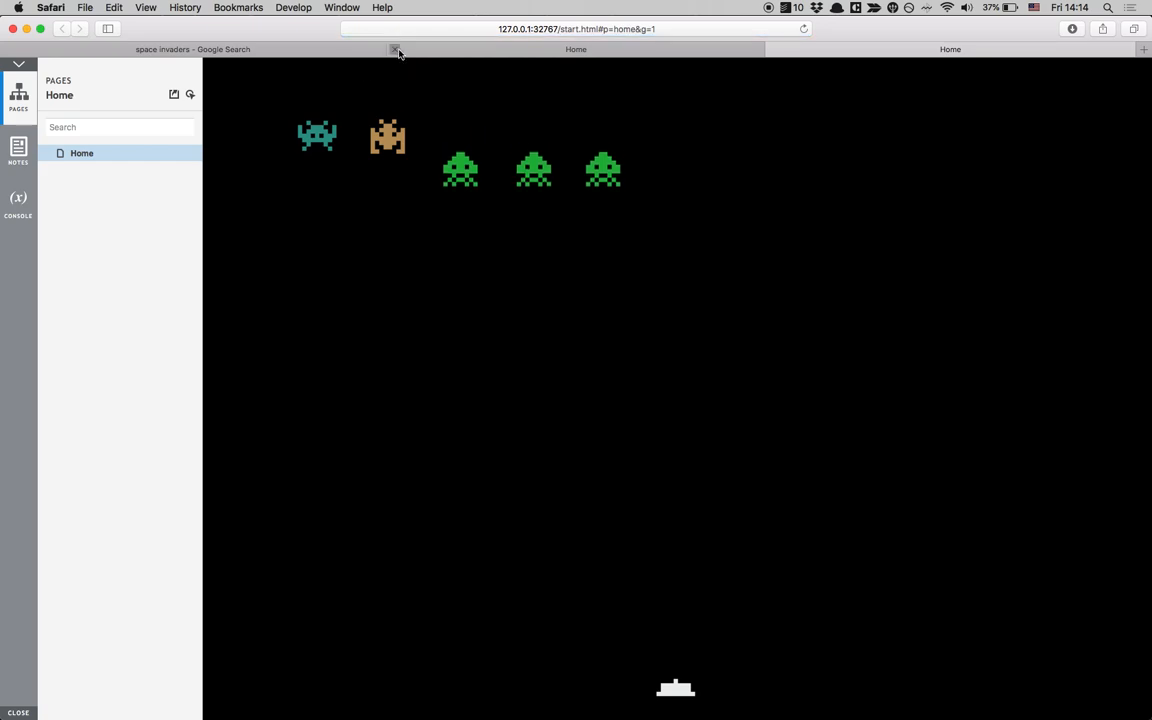
{"action": "left_click", "coordinate": [398, 49]}
{"action": "left_click", "coordinate": [18, 63]}
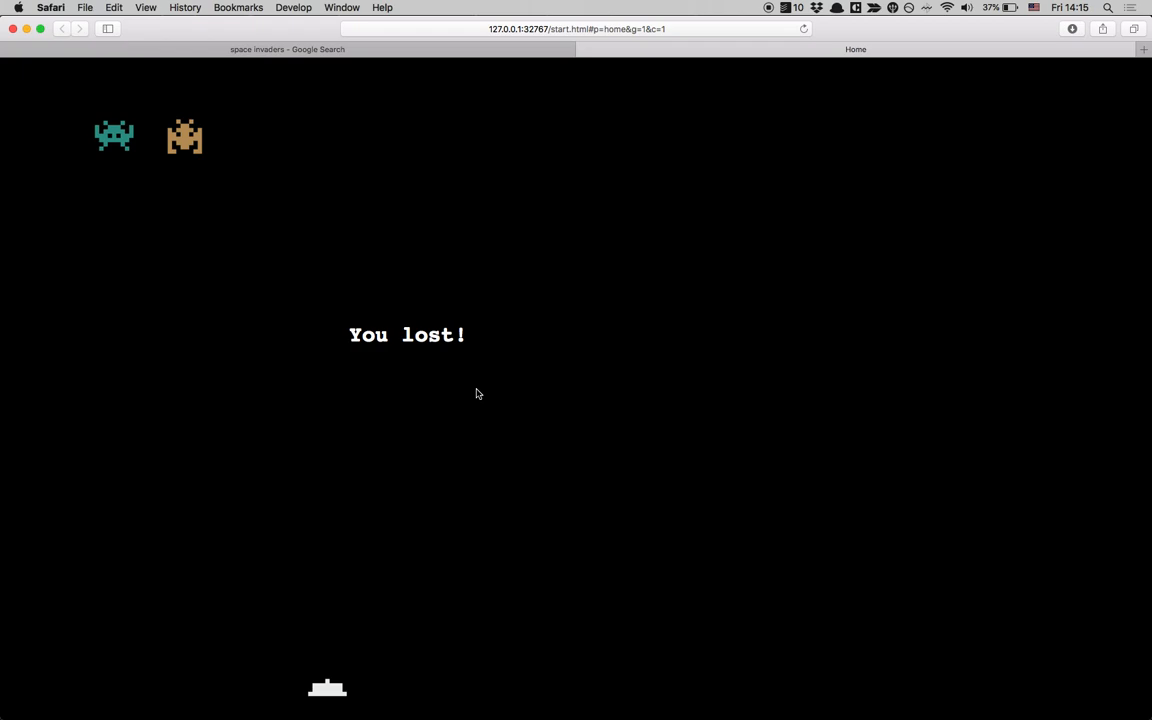
Back in Axure RP, place a copy of the hidden l_youlost heading at X 847, Y 96 and name it l_score
{"action": "key", "text": "super+Tab"}
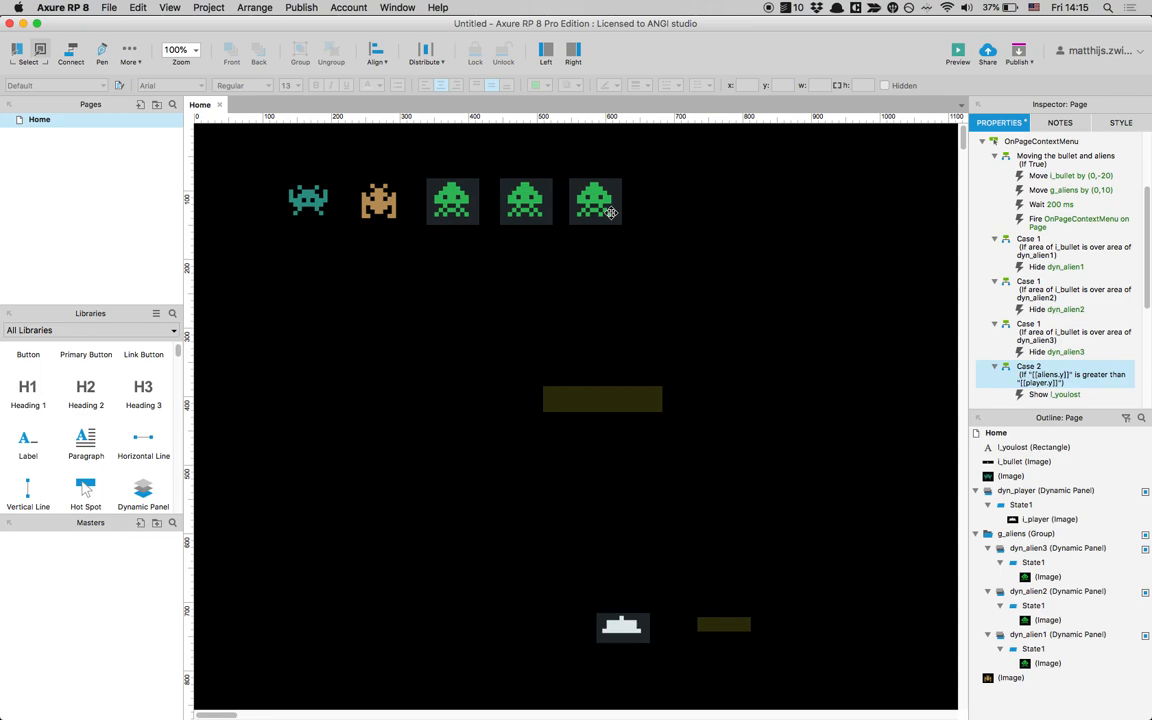
{"action": "left_click", "coordinate": [590, 400]}
{"action": "left_click_drag", "start_coordinate": [590, 405], "coordinate": [819, 203]}
{"action": "double_click", "coordinate": [979, 127]}
{"action": "type", "text": "l_score"}
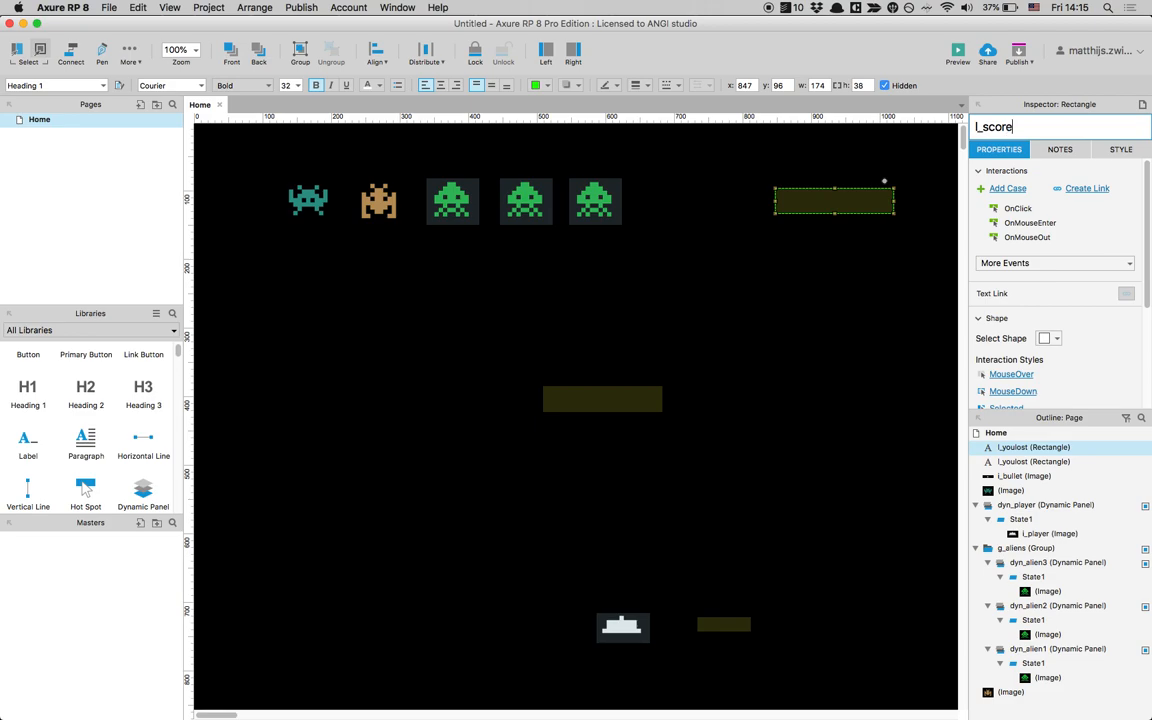
{"action": "left_click", "coordinate": [887, 292]}
Make the l_score heading visible by turning off its Hidden setting
{"action": "left_click", "coordinate": [866, 197]}
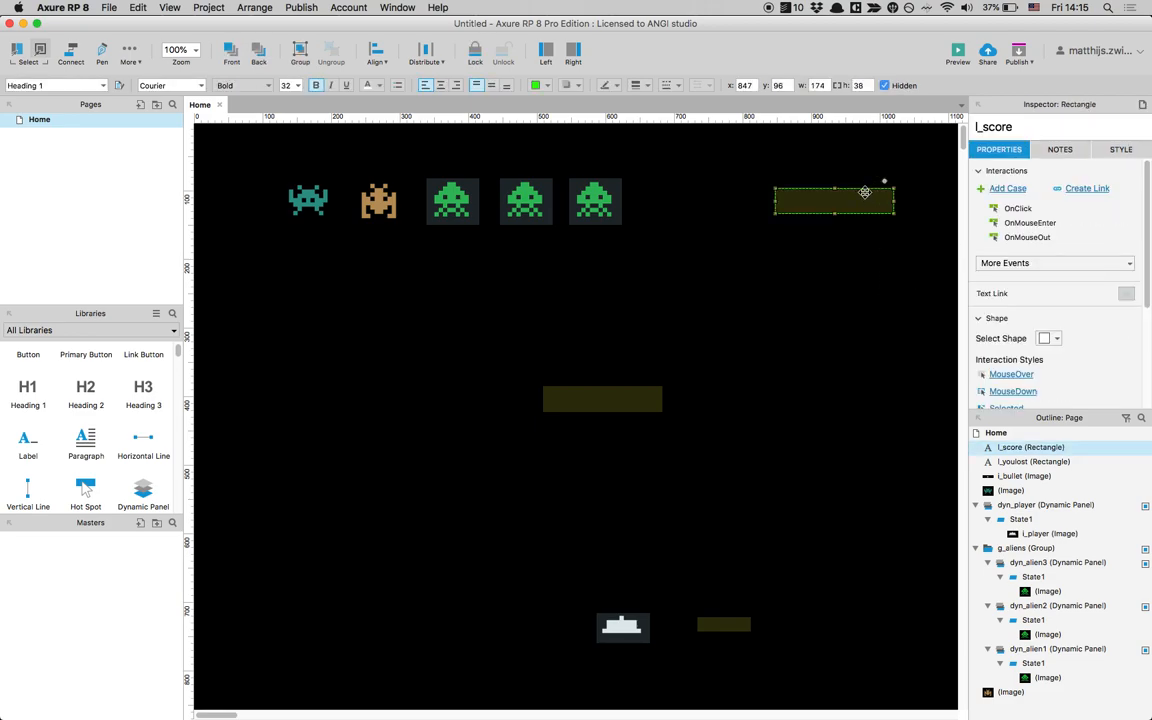
{"action": "left_click", "coordinate": [1138, 149]}
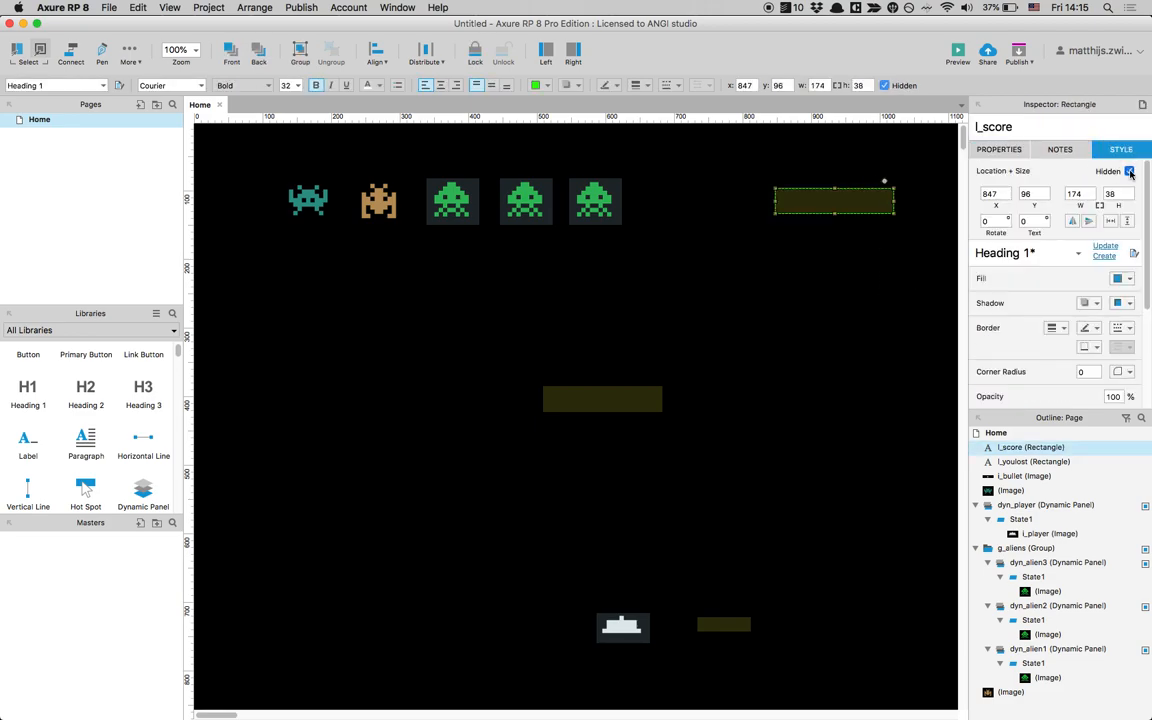
{"action": "left_click", "coordinate": [1129, 171]}
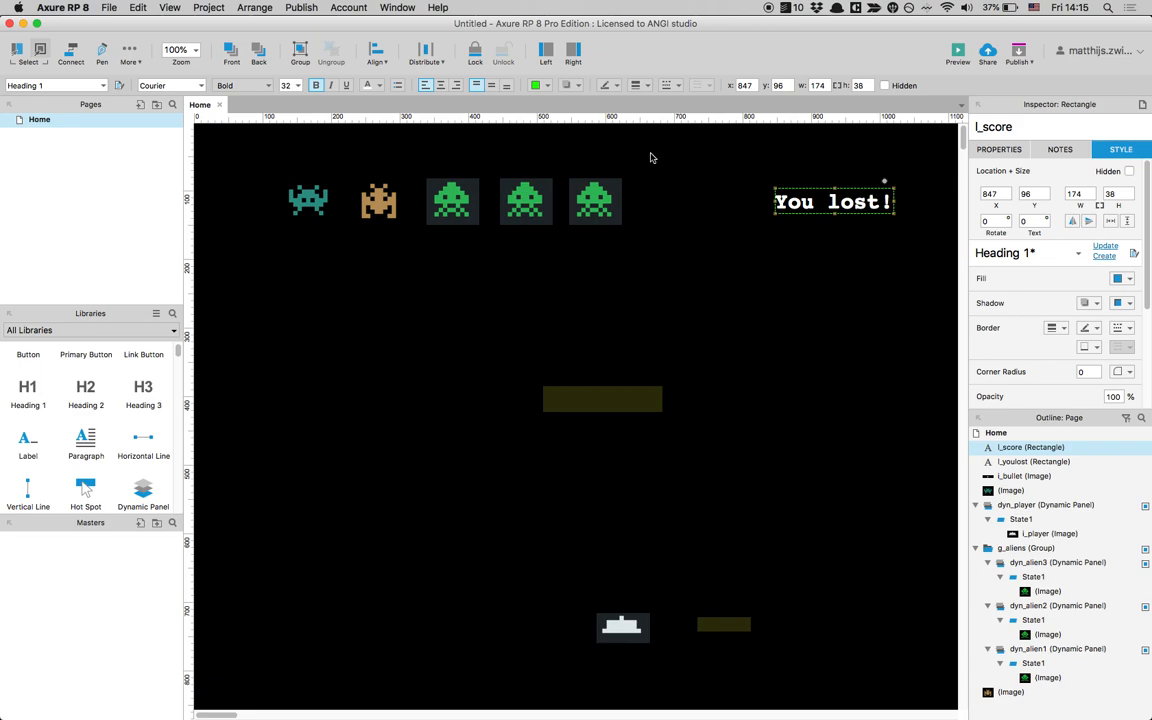
Right-align the l_score heading's text and replace its content with 0
{"action": "left_click", "coordinate": [457, 90]}
{"action": "double_click", "coordinate": [884, 205]}
{"action": "type", "text": "0"}
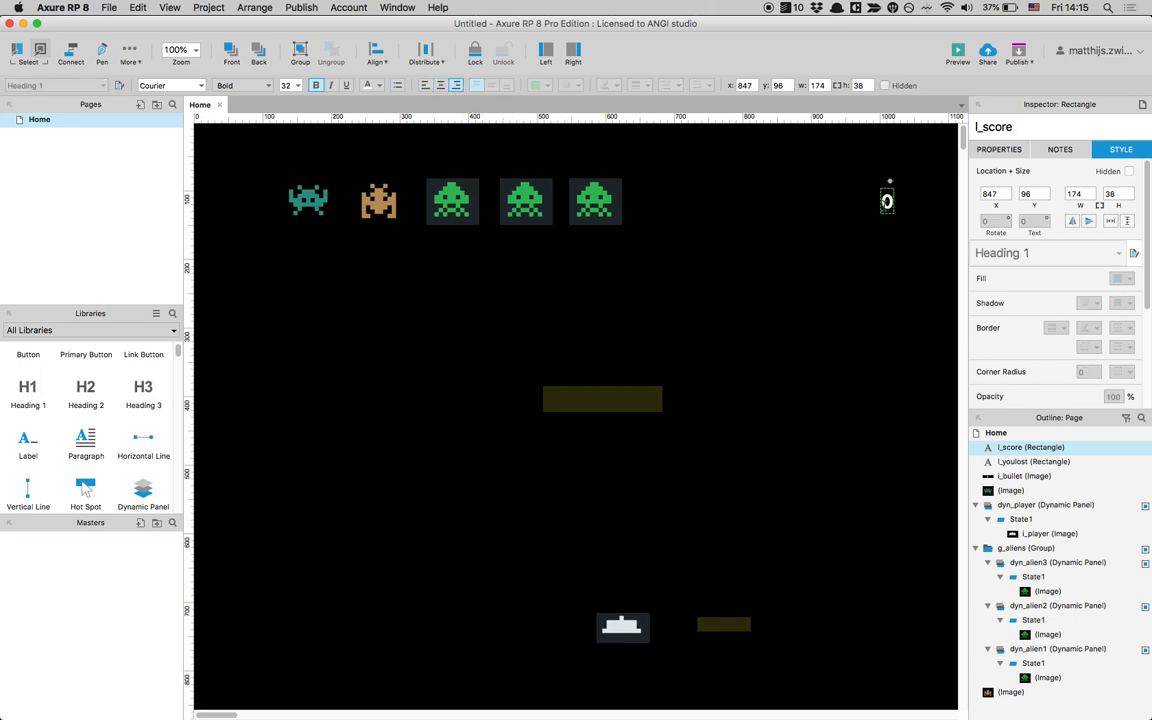
{"action": "left_click", "coordinate": [882, 244]}
{"action": "left_click", "coordinate": [887, 201]}
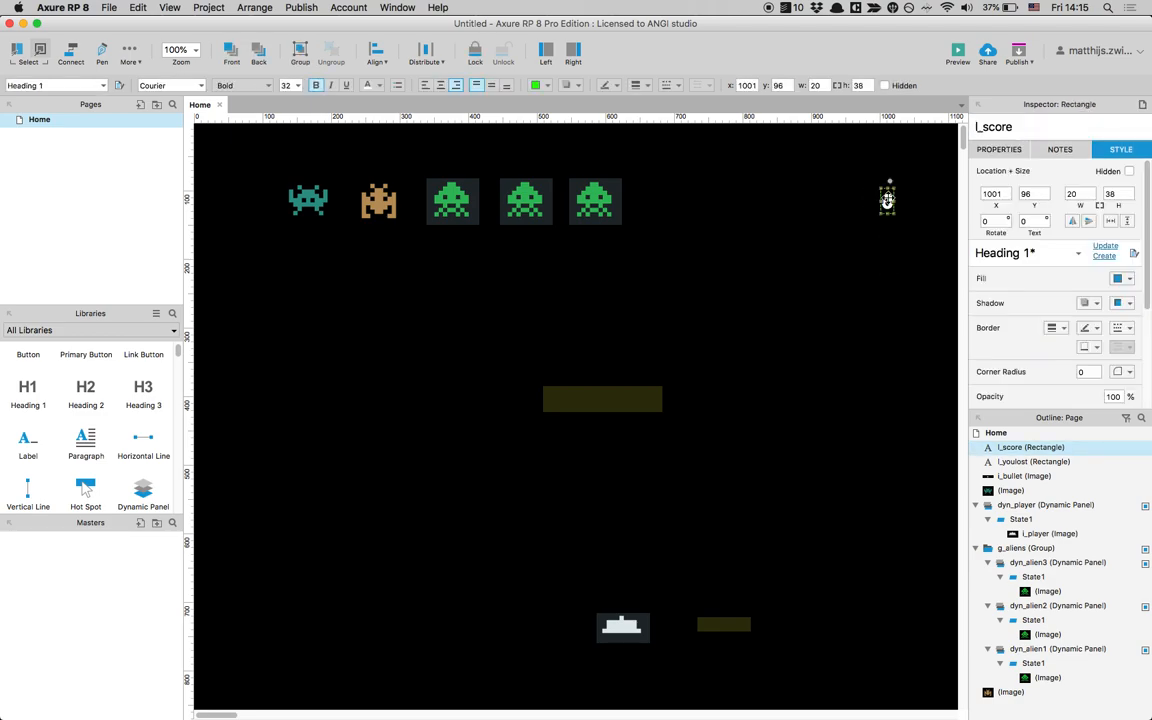
{"action": "left_click", "coordinate": [676, 263]}
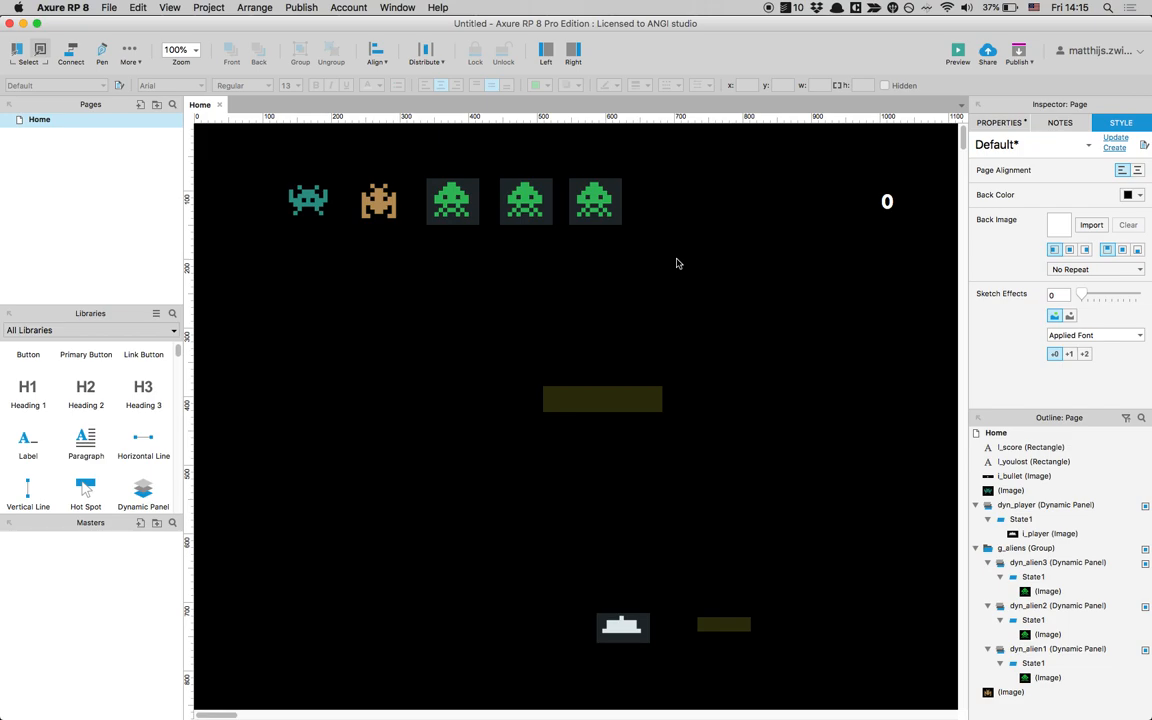
{"action": "left_click", "coordinate": [598, 202]}
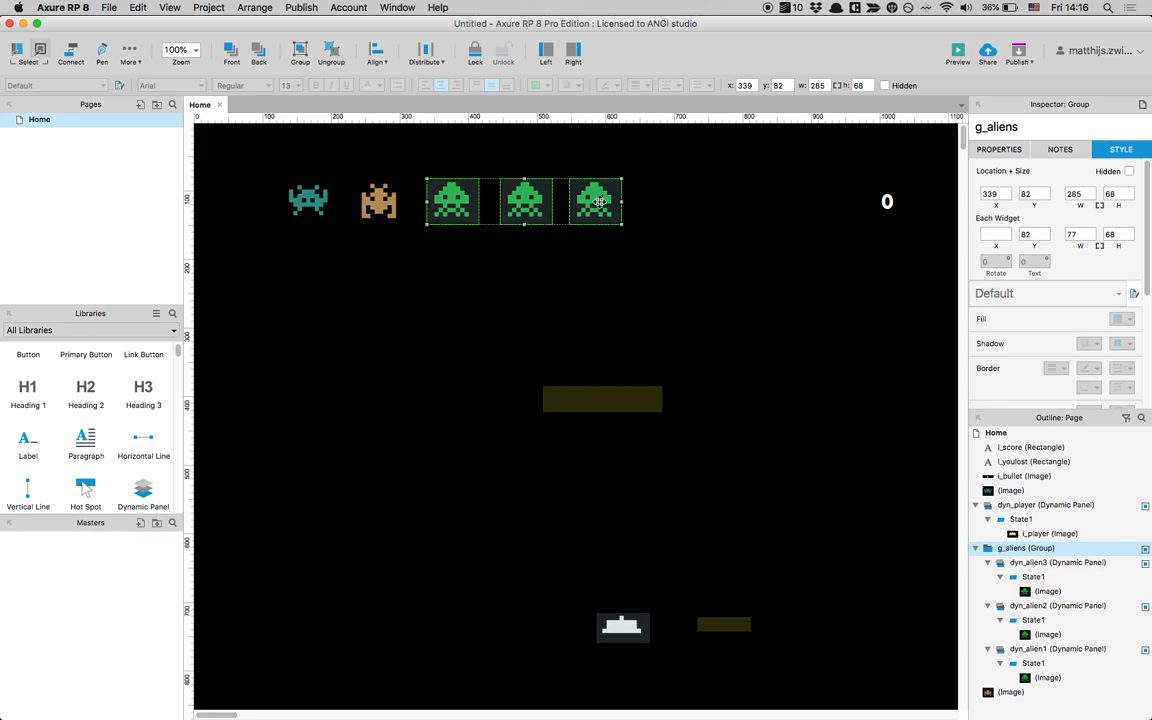
{"action": "left_click", "coordinate": [996, 150]}
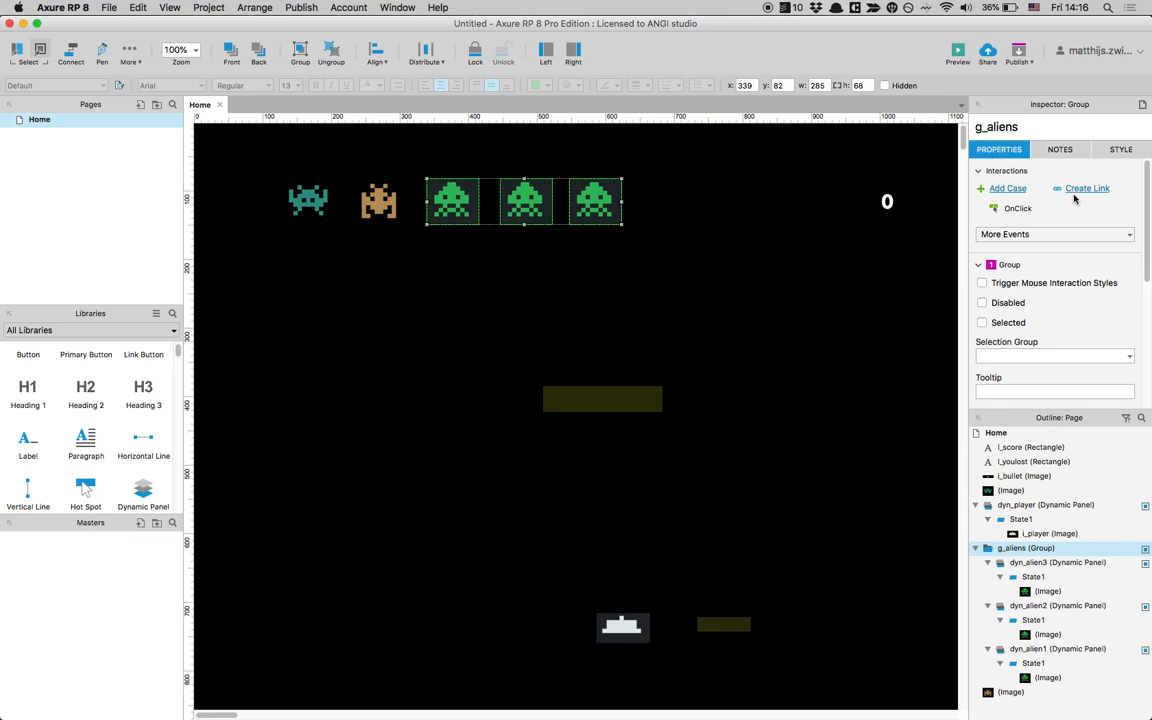
{"action": "left_click", "coordinate": [779, 221]}
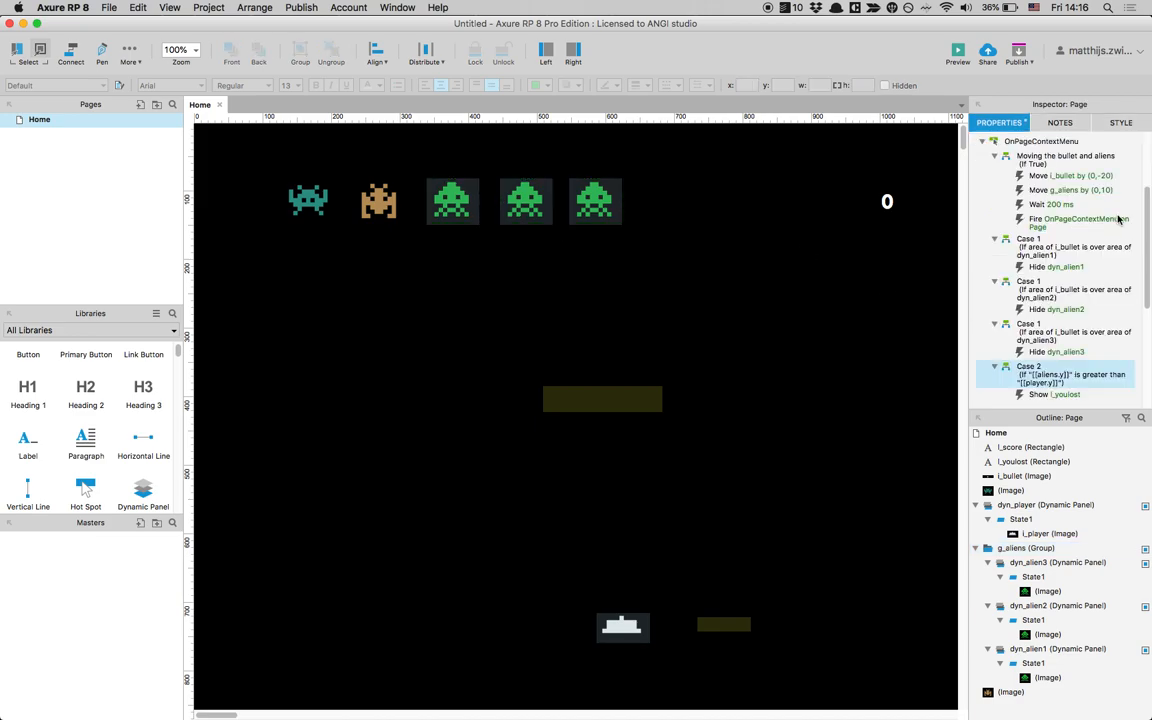
Add a Set Text action for l_score to the "Moving the bullet and aliens" case of OnPageContextMenu
{"action": "scroll", "coordinate": [974, 268], "scroll_direction": "up", "scroll_amount": 1}
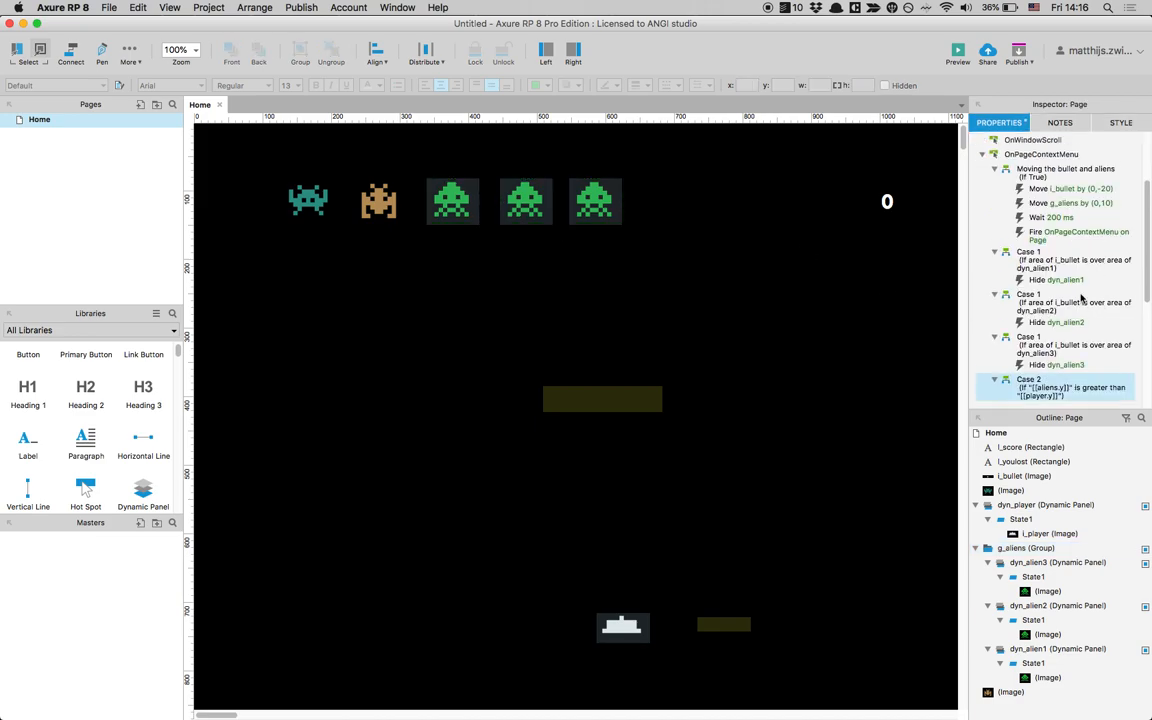
{"action": "double_click", "coordinate": [1045, 178]}
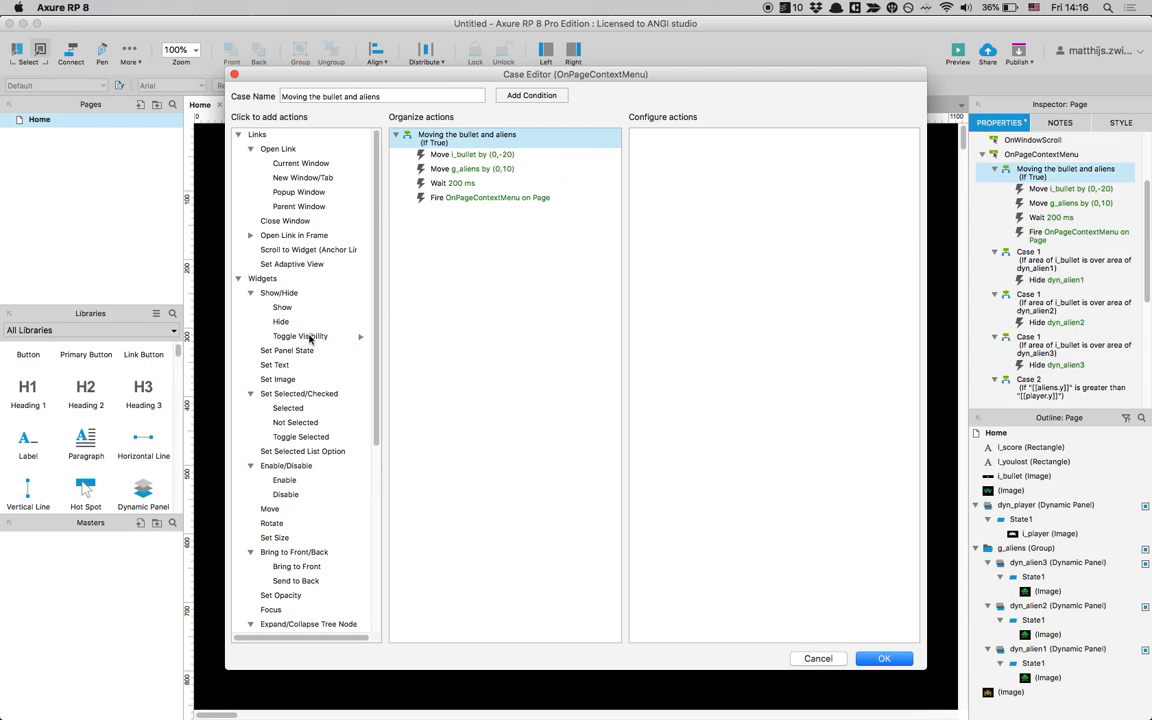
{"action": "left_click", "coordinate": [296, 370]}
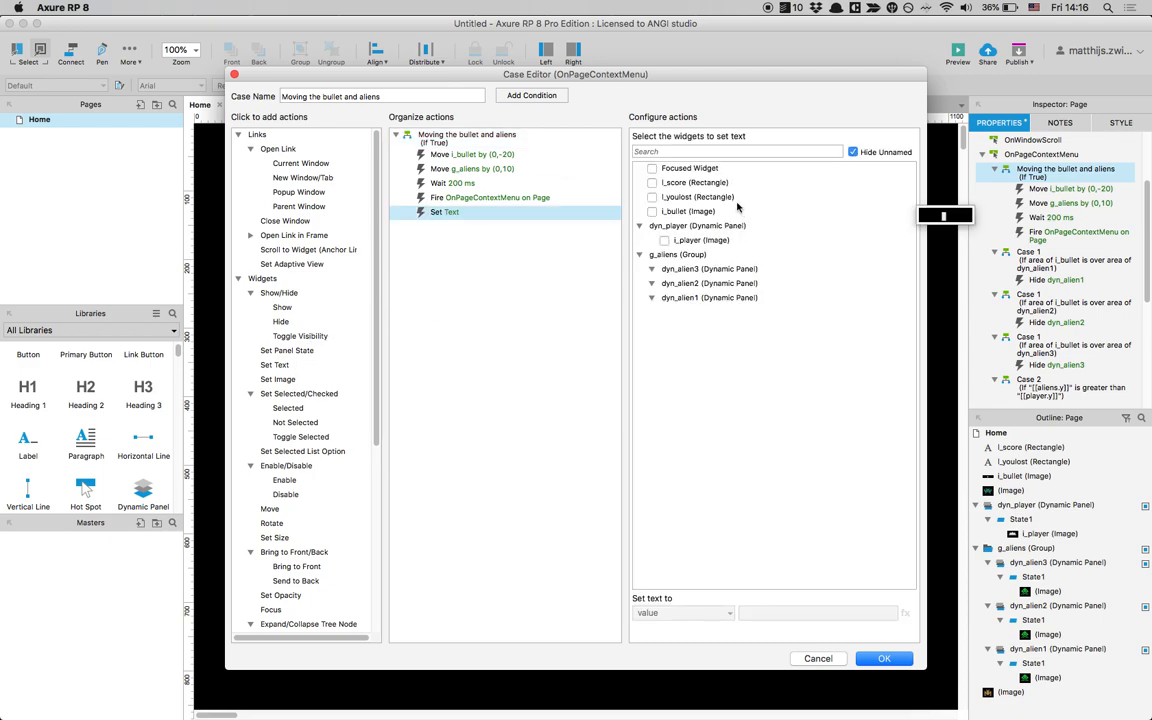
{"action": "left_click", "coordinate": [652, 183]}
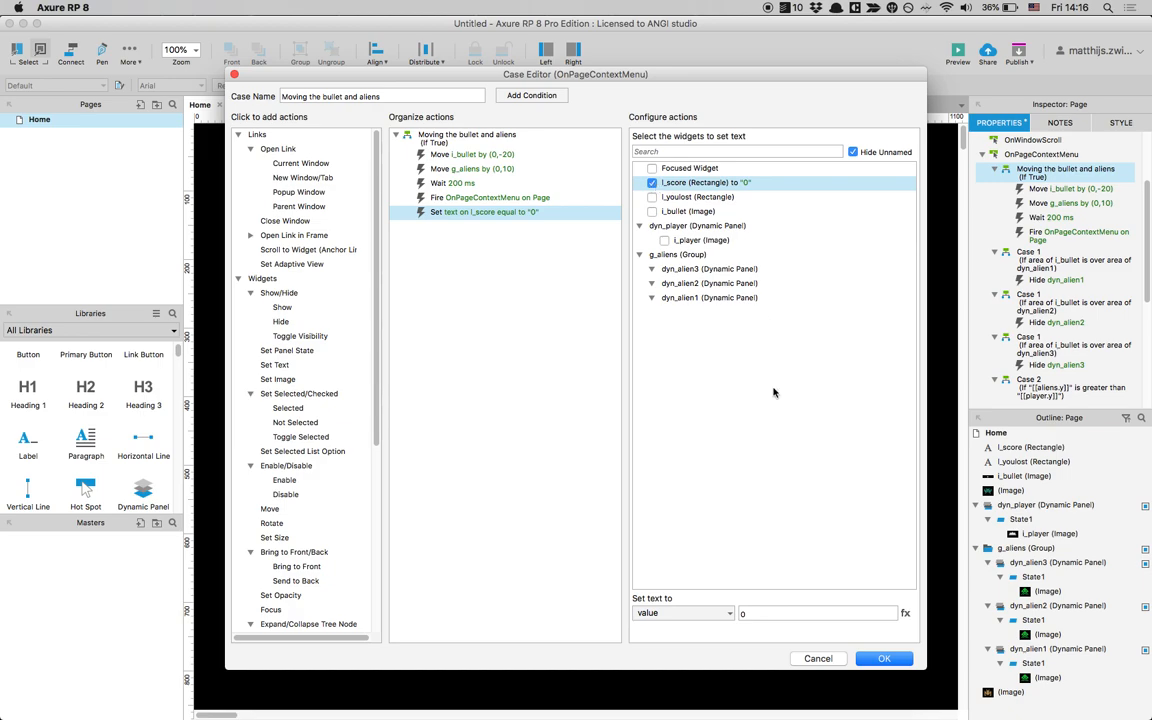
Set the l_score text value to the expression [[This.text+10]] and save the case
{"action": "left_click", "coordinate": [762, 614]}
{"action": "type", "text": "0"}
{"action": "left_click", "coordinate": [905, 614]}
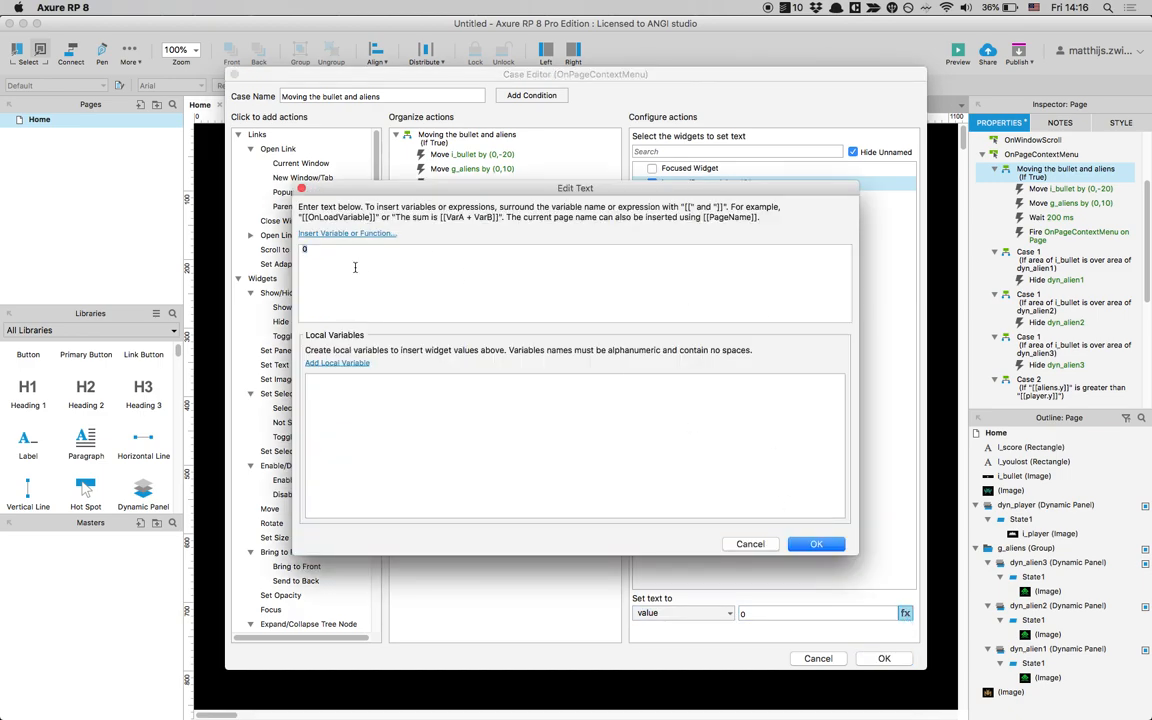
{"action": "left_click", "coordinate": [347, 233]}
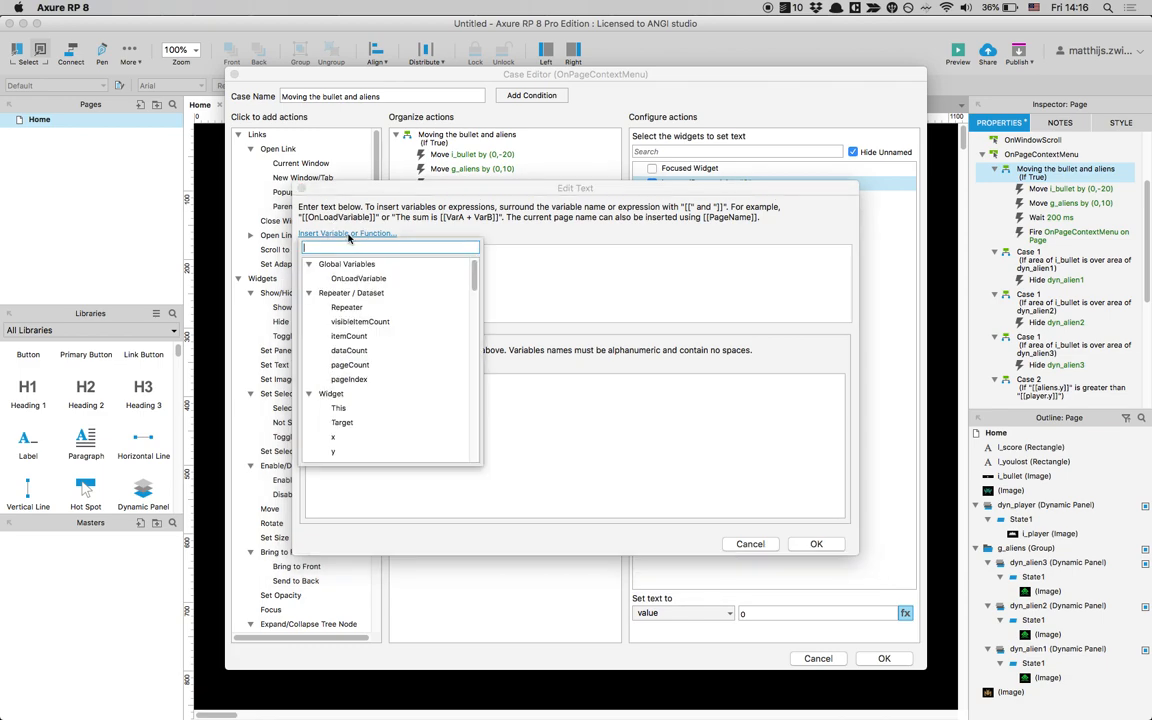
{"action": "left_click", "coordinate": [347, 412]}
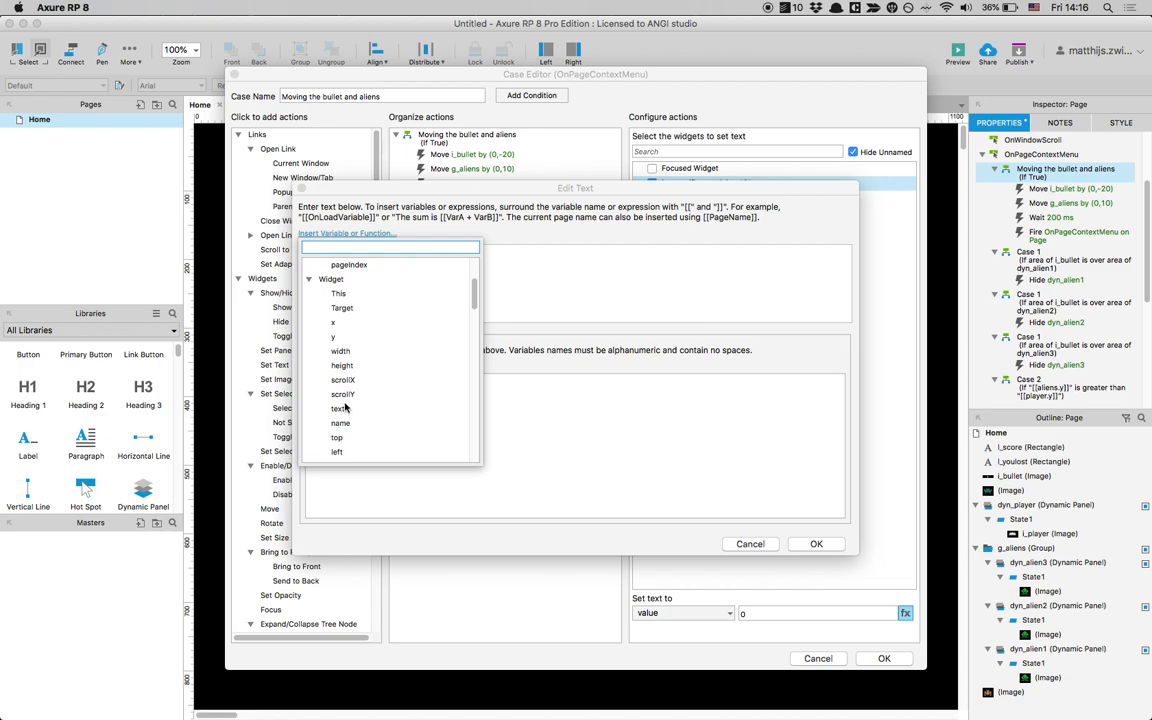
{"action": "left_click", "coordinate": [343, 413]}
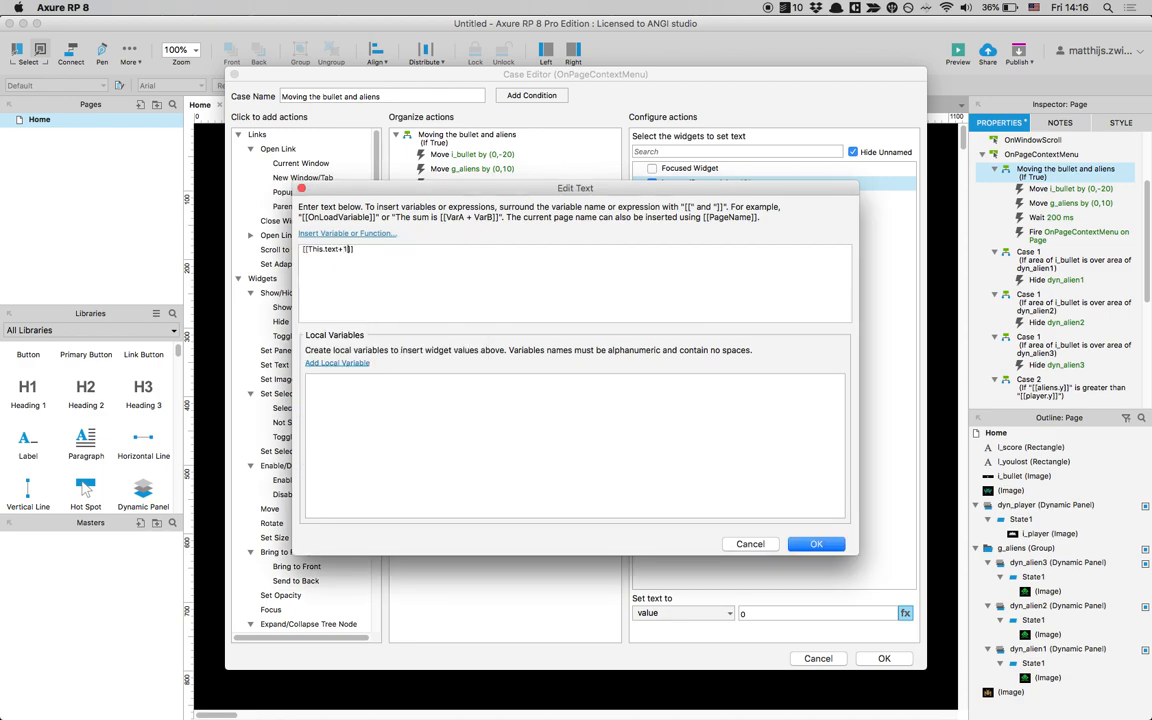
{"action": "left_click", "coordinate": [814, 544]}
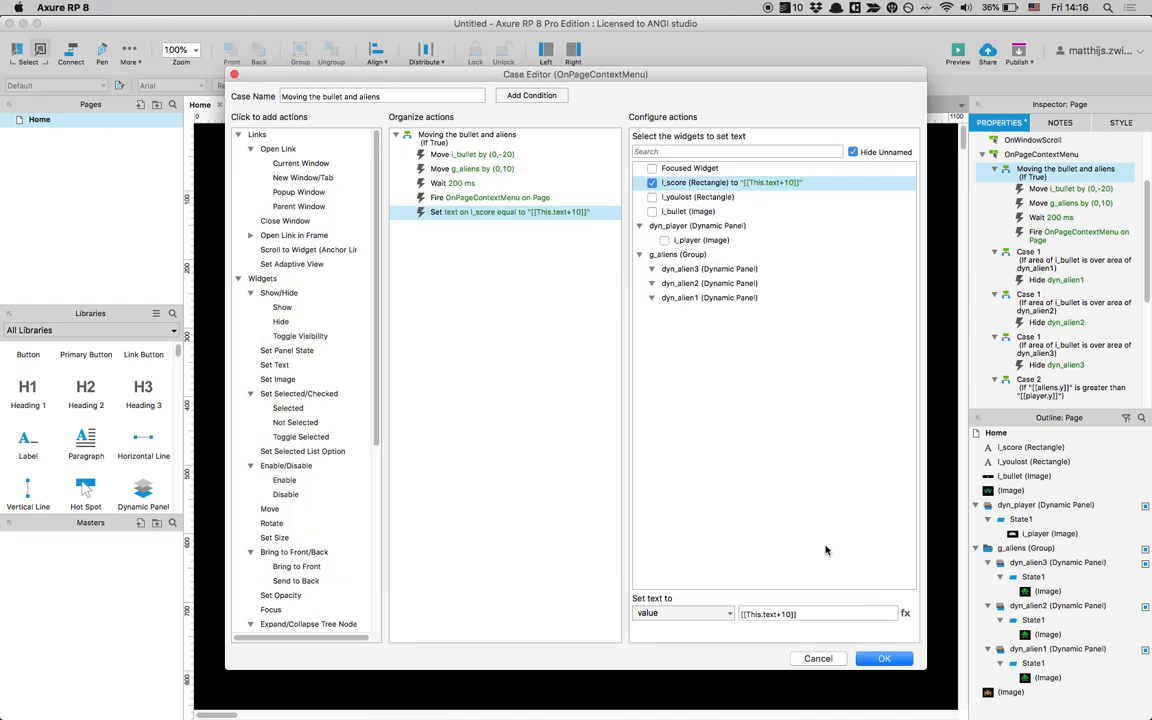
{"action": "left_click", "coordinate": [885, 659]}
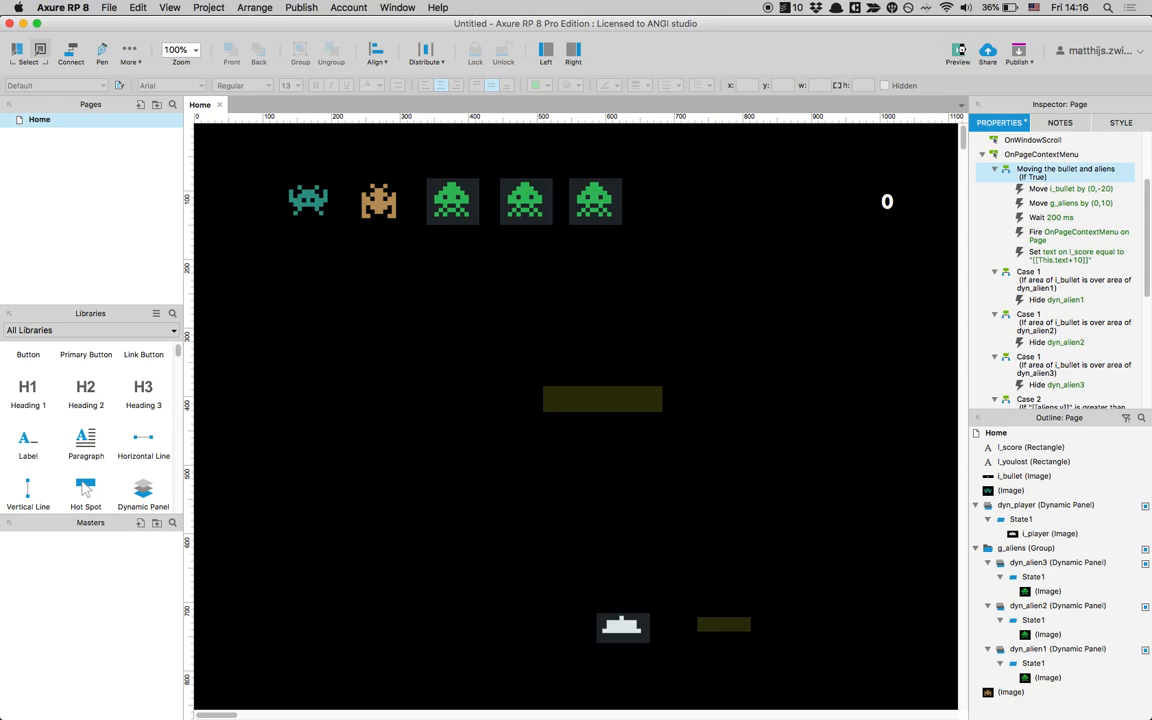
Preview the prototype in Safari to check the score counter, close that preview tab and return to Axure RP
{"action": "left_click", "coordinate": [959, 52]}
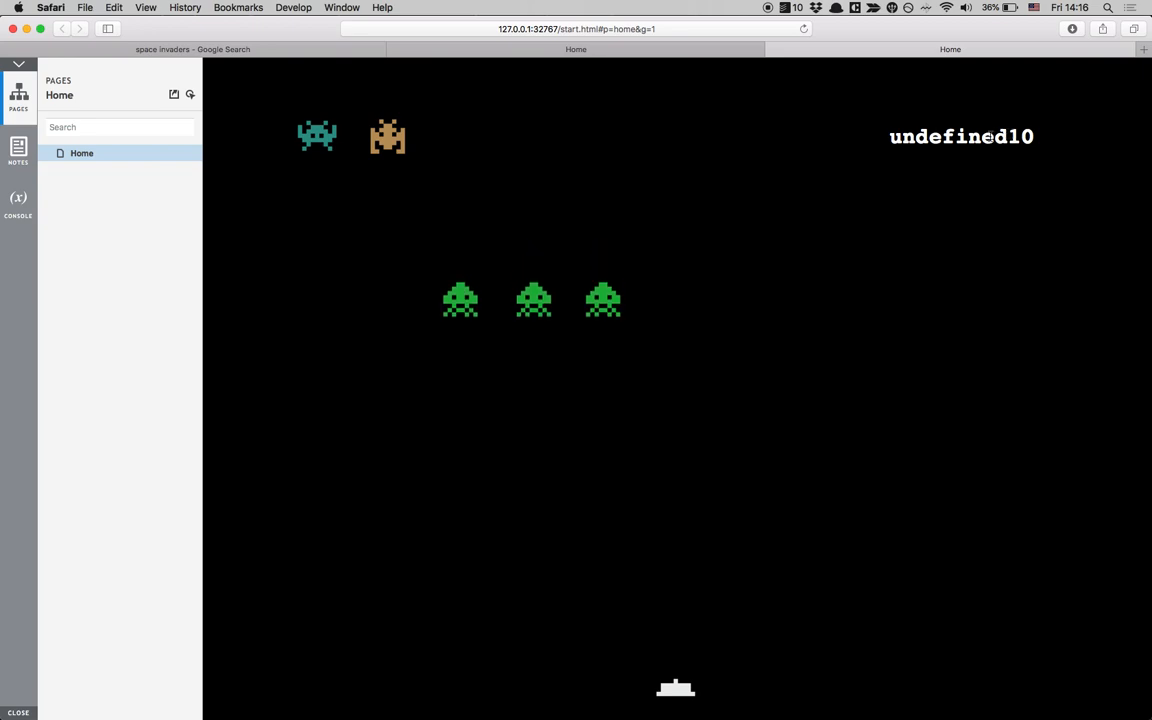
{"action": "left_click", "coordinate": [18, 63]}
{"action": "key", "text": "super+w"}
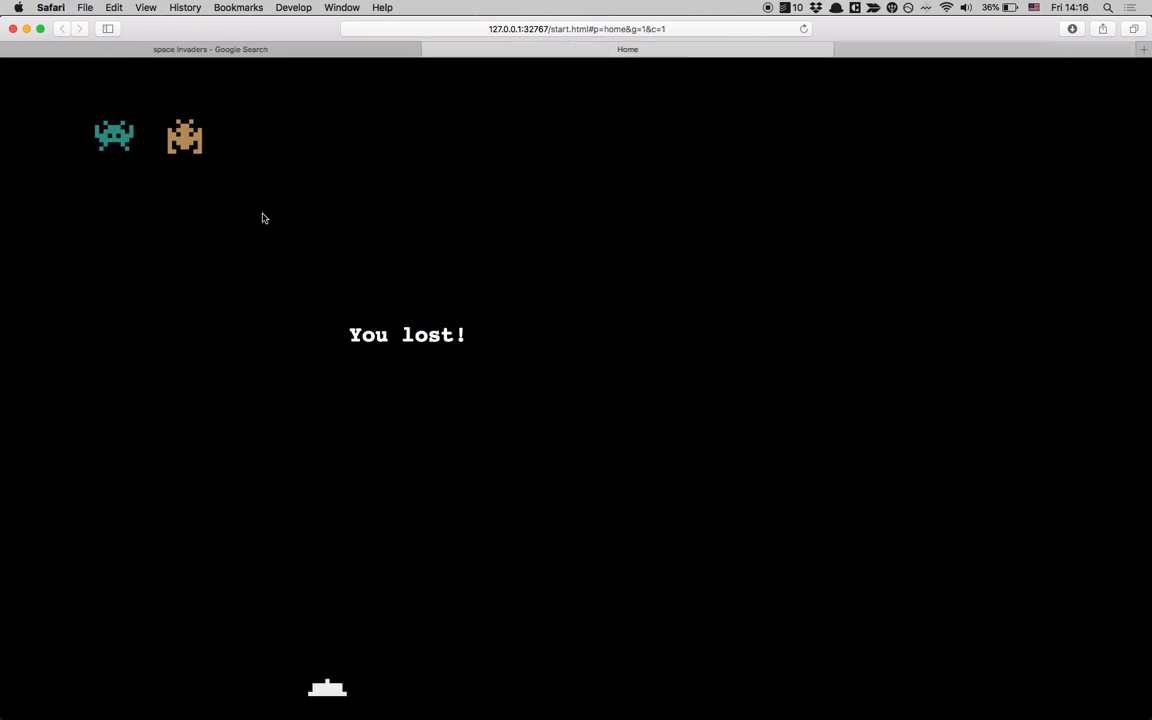
{"action": "key", "text": "super+Tab"}
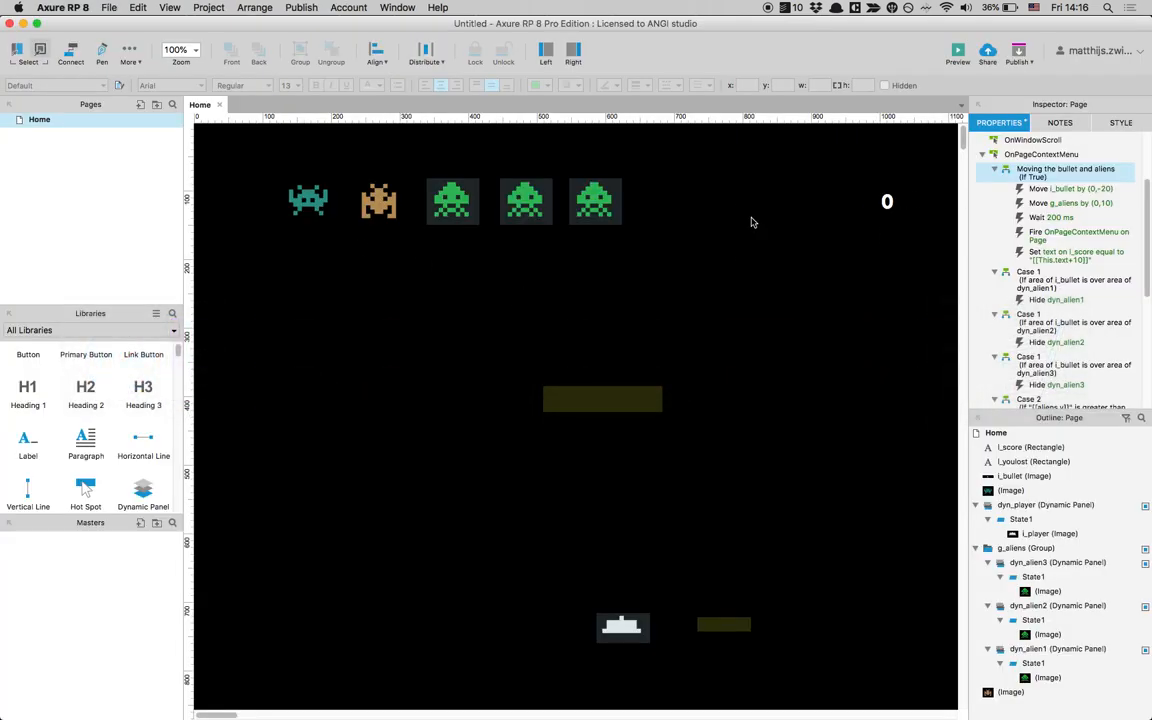
Reopen the l_score Set Text expression and insert the abs(x) math function before This.text
{"action": "left_click", "coordinate": [1061, 256]}
{"action": "double_click", "coordinate": [1061, 256]}
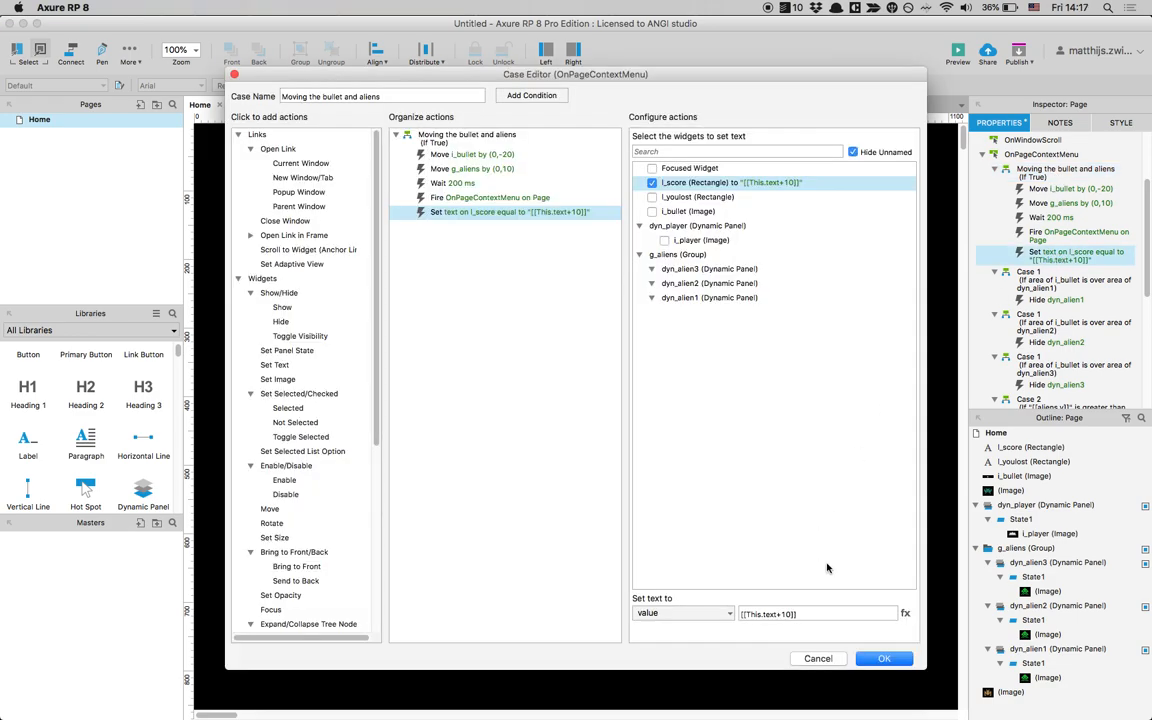
{"action": "left_click", "coordinate": [905, 613]}
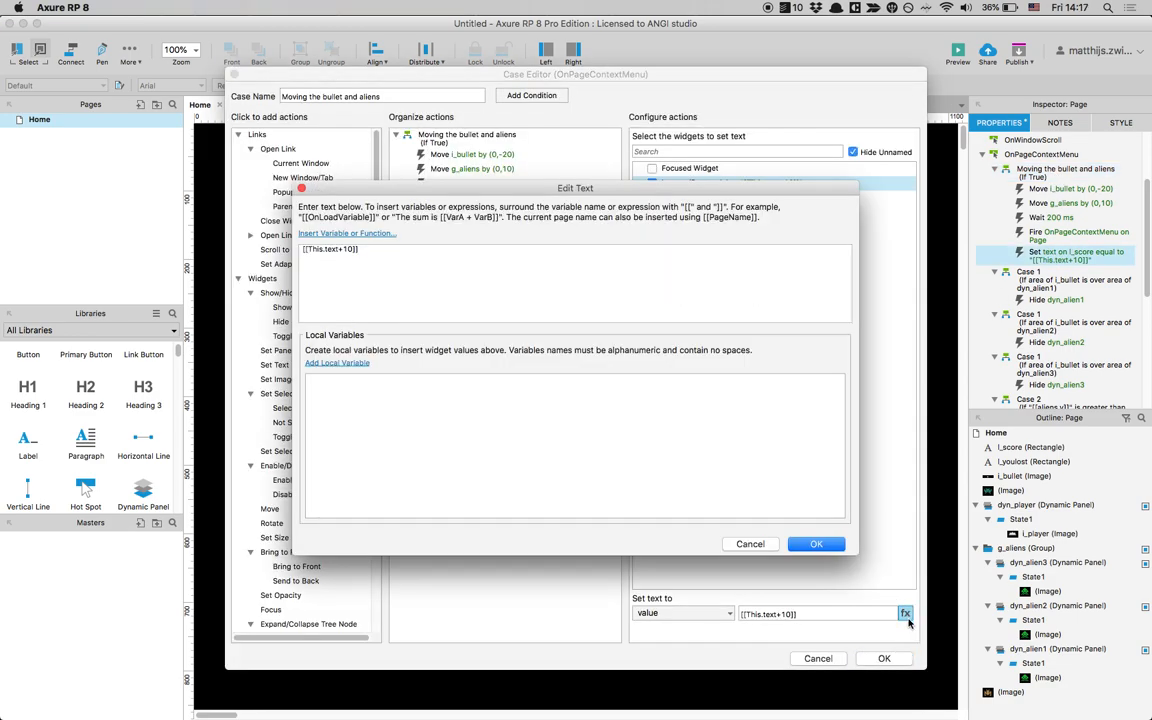
{"action": "left_click", "coordinate": [325, 234]}
{"action": "left_click_drag", "start_coordinate": [470, 270], "coordinate": [484, 399]}
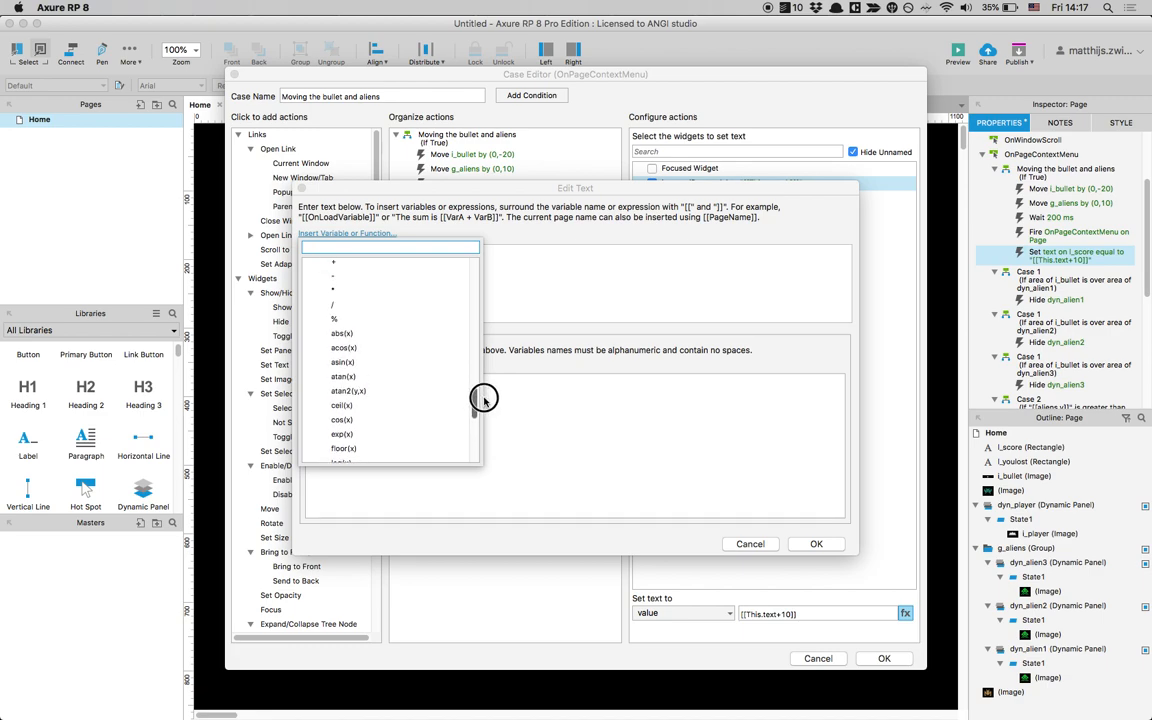
{"action": "left_click", "coordinate": [338, 334]}
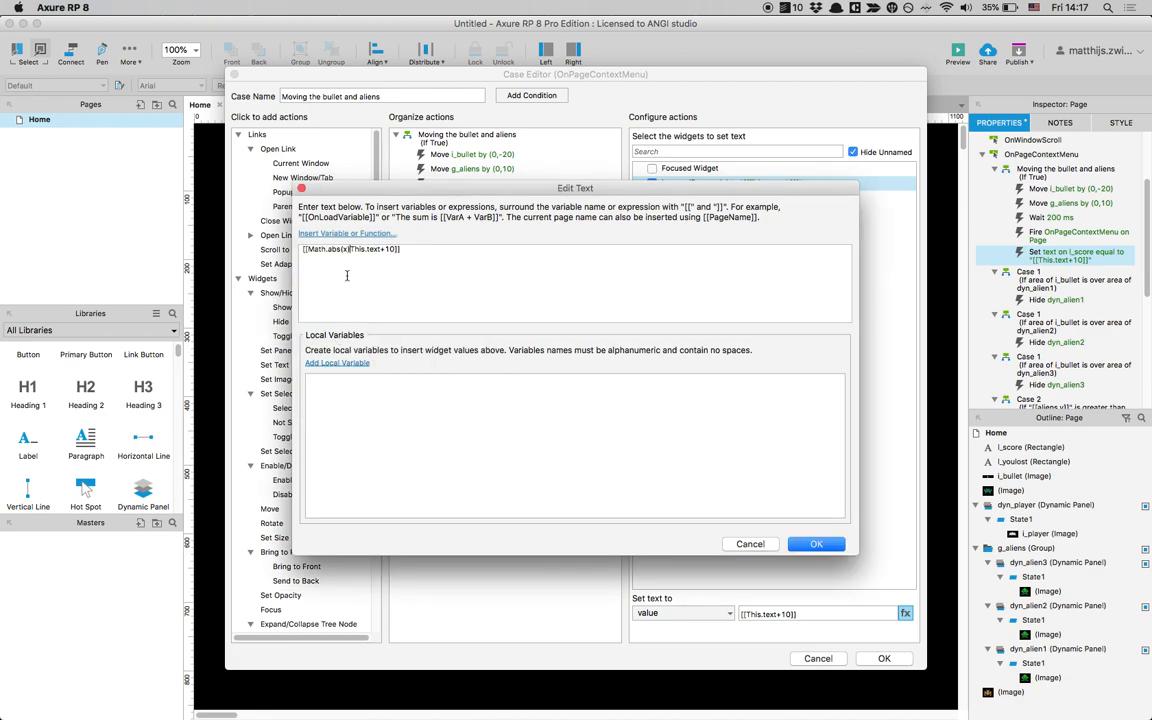
Complete the l_score expression as [[Math.abs(This.text)+10]] and save the case
{"action": "key", "text": "BackSpace"}
{"action": "key", "text": "BackSpace"}
{"action": "key", "text": "BackSpace"}
{"action": "type", "text": ")"}
{"action": "left_click", "coordinate": [803, 544]}
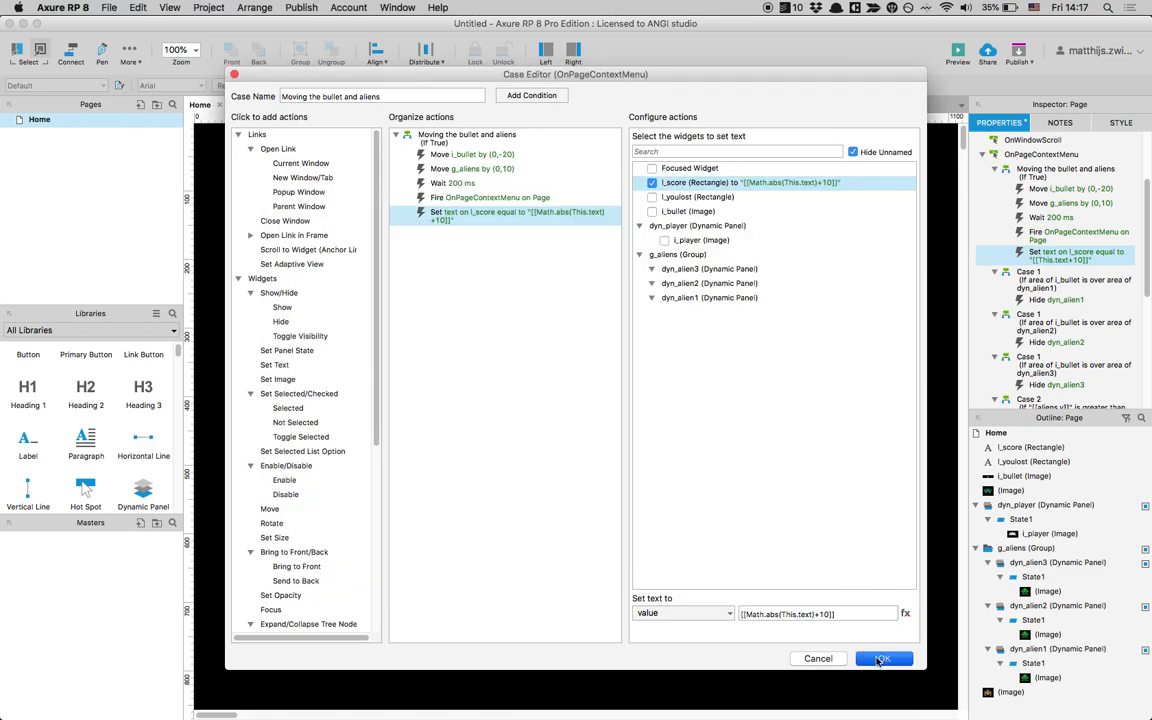
{"action": "left_click", "coordinate": [884, 658]}
Preview the prototype with the Math.abs score expression in Safari, collapse the sidebar, and switch back to Axure RP
{"action": "left_click", "coordinate": [957, 50]}
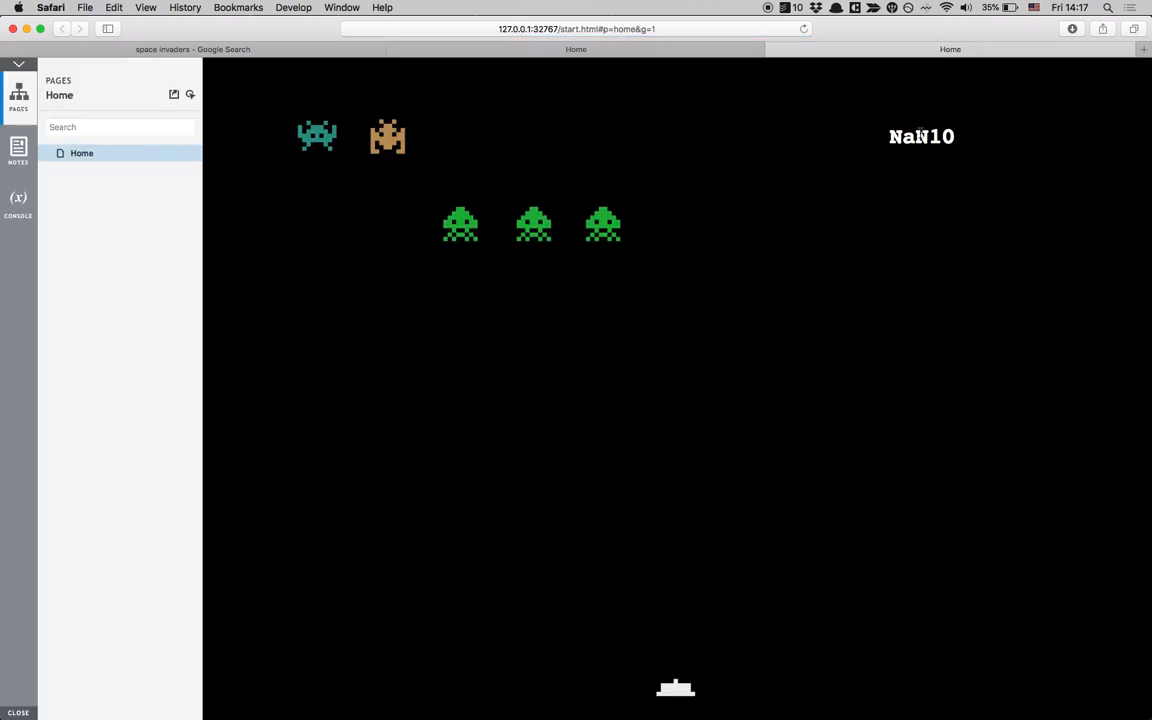
{"action": "left_click", "coordinate": [18, 63]}
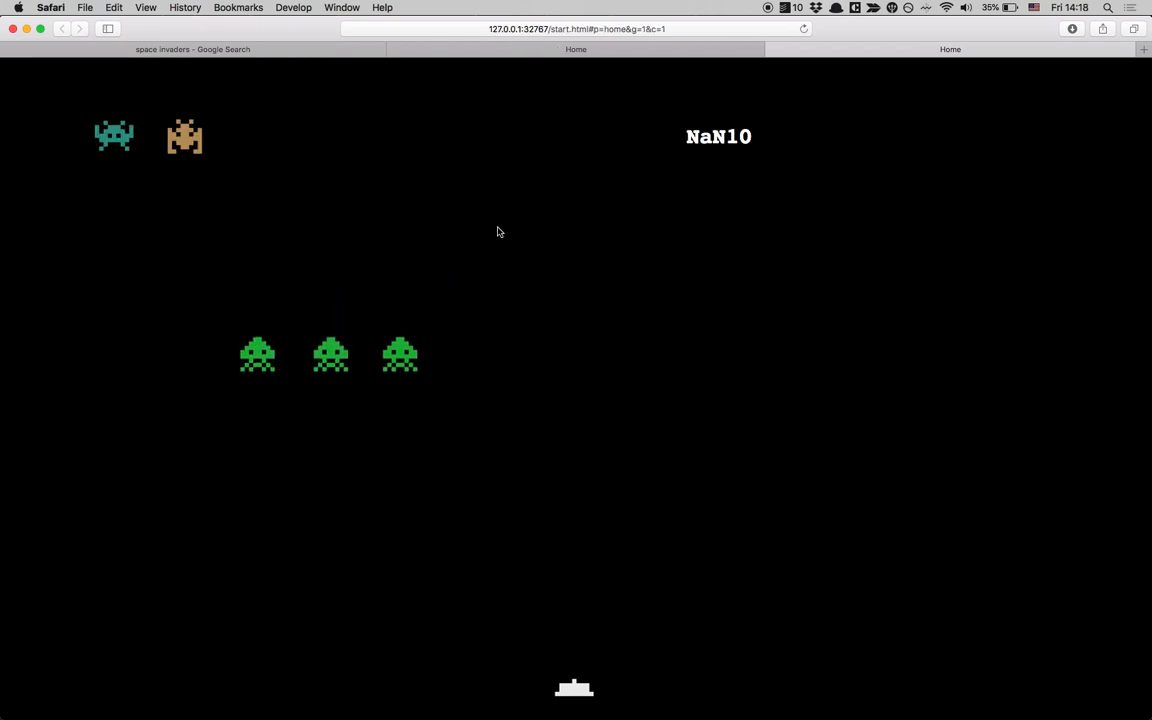
{"action": "key", "text": "super+Tab"}
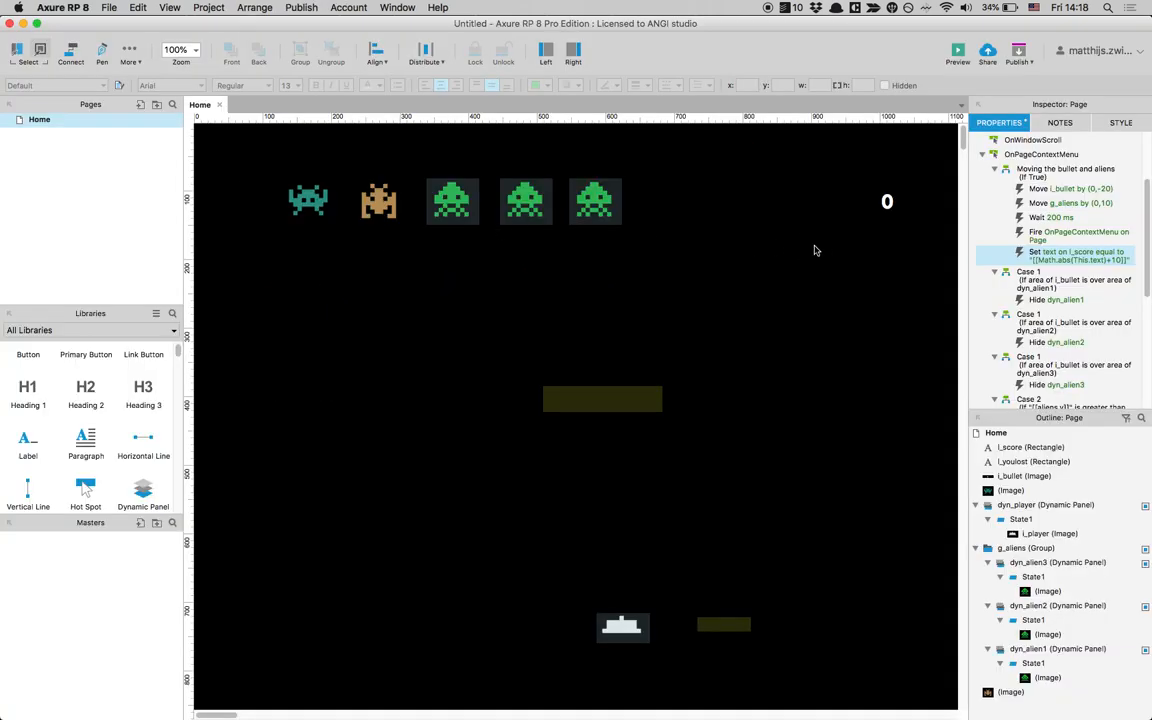
Create a global variable named score with default value 0
{"action": "left_click", "coordinate": [209, 8]}
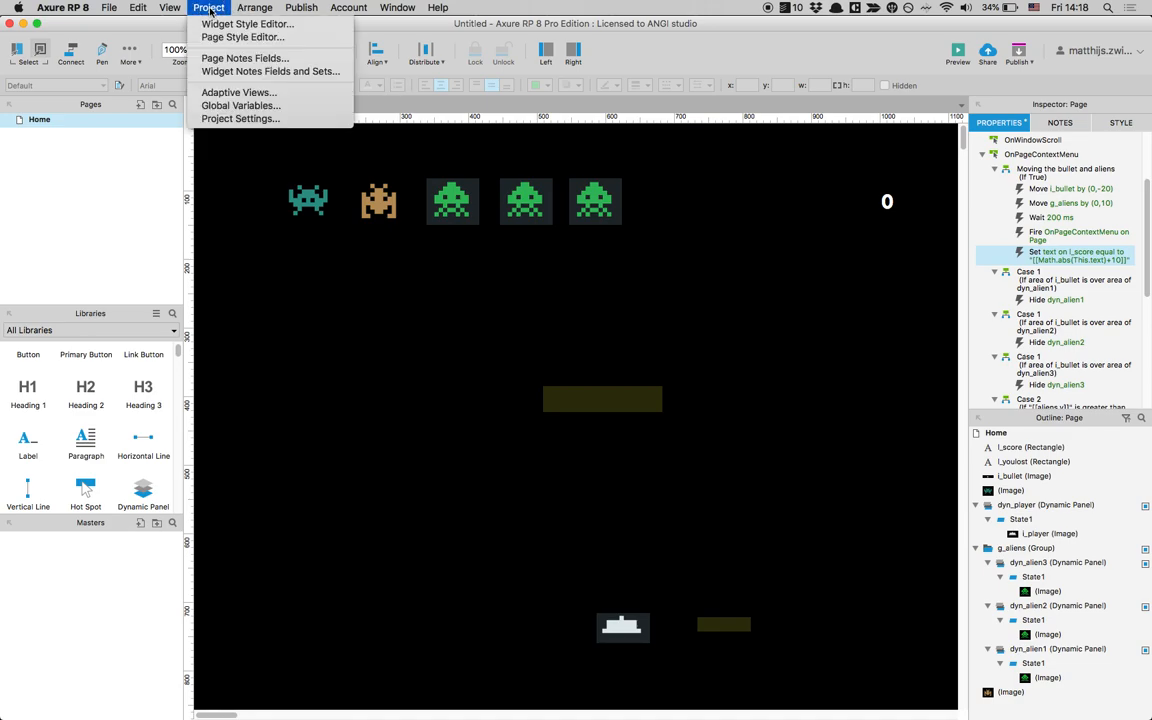
{"action": "left_click", "coordinate": [240, 105]}
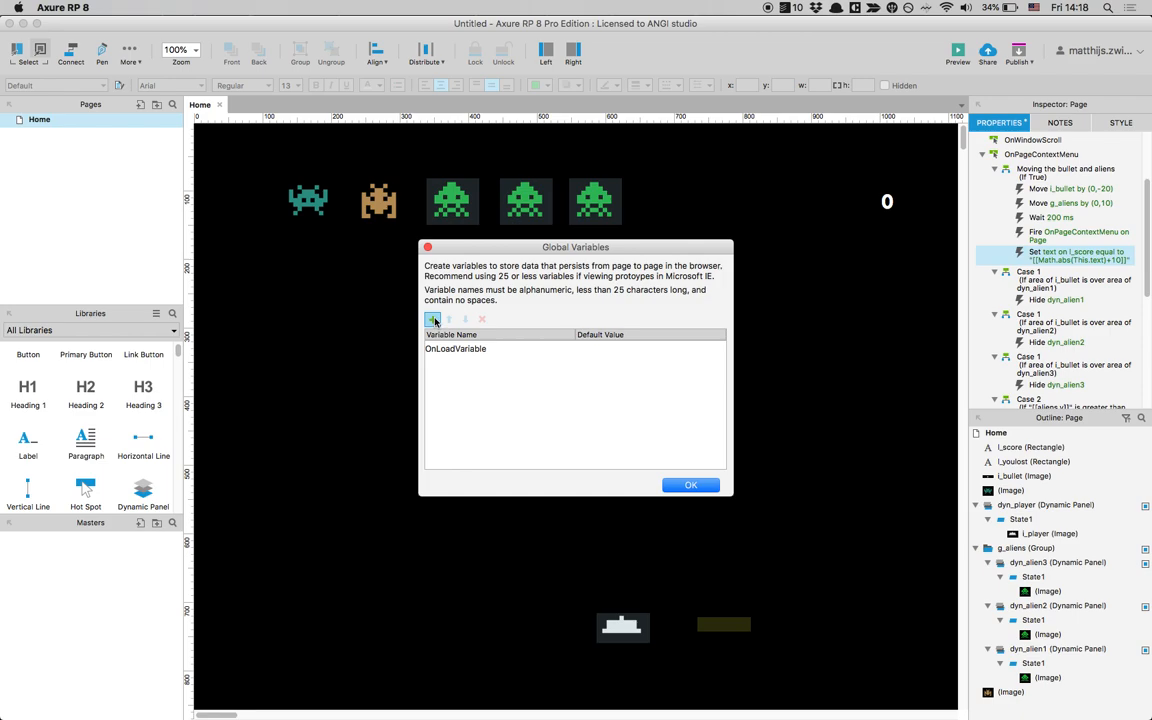
{"action": "left_click", "coordinate": [433, 320]}
{"action": "type", "text": "sc"}
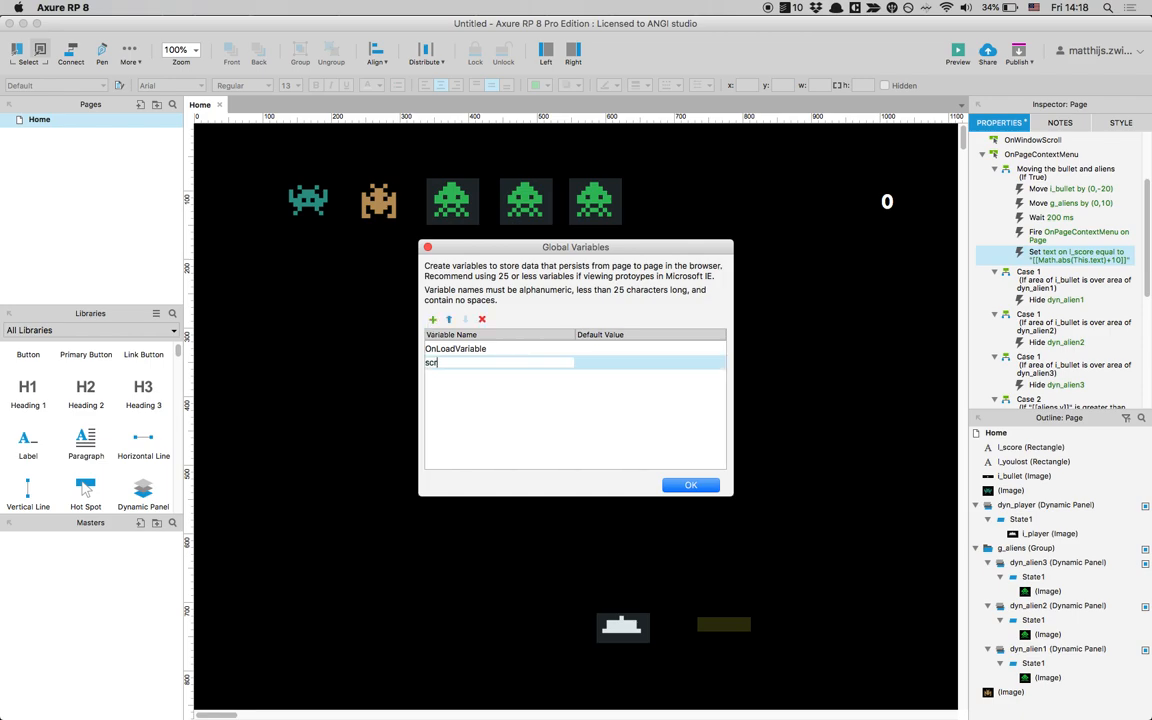
{"action": "type", "text": "ore"}
{"action": "key", "text": "Tab"}
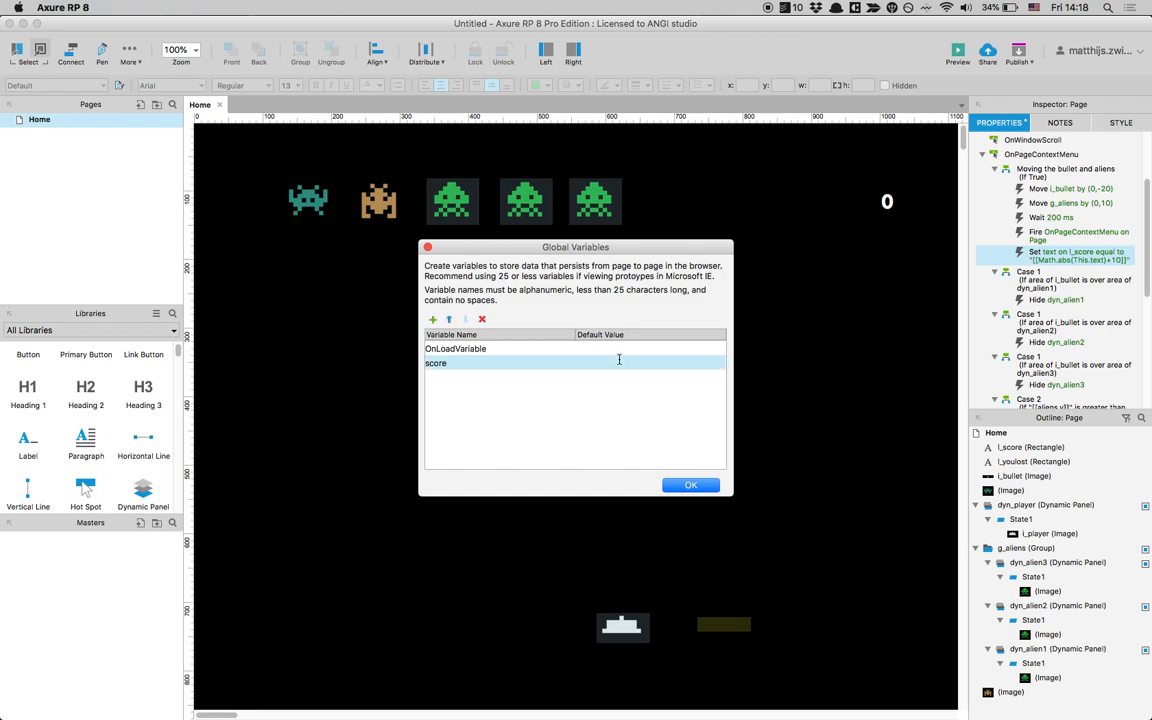
{"action": "type", "text": "0"}
{"action": "left_click", "coordinate": [692, 486]}
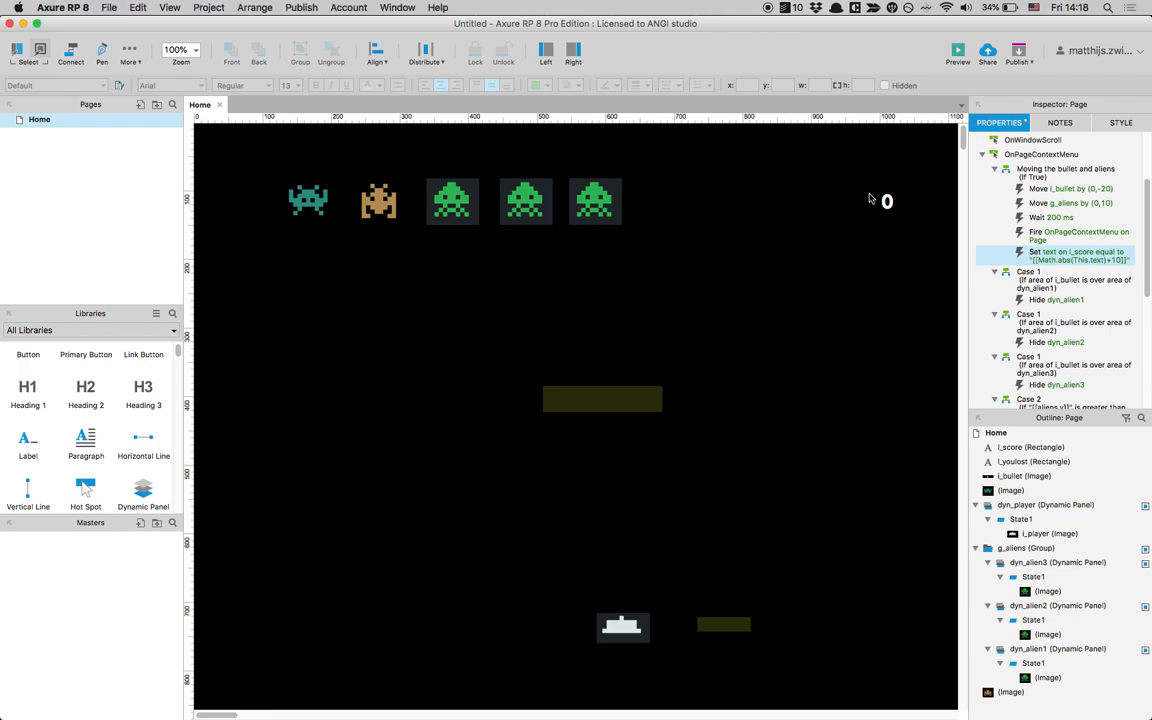
In the case Moving the bullet and aliens, set the l_score text to the value of variable score instead of the Math.abs expression
{"action": "double_click", "coordinate": [1056, 256]}
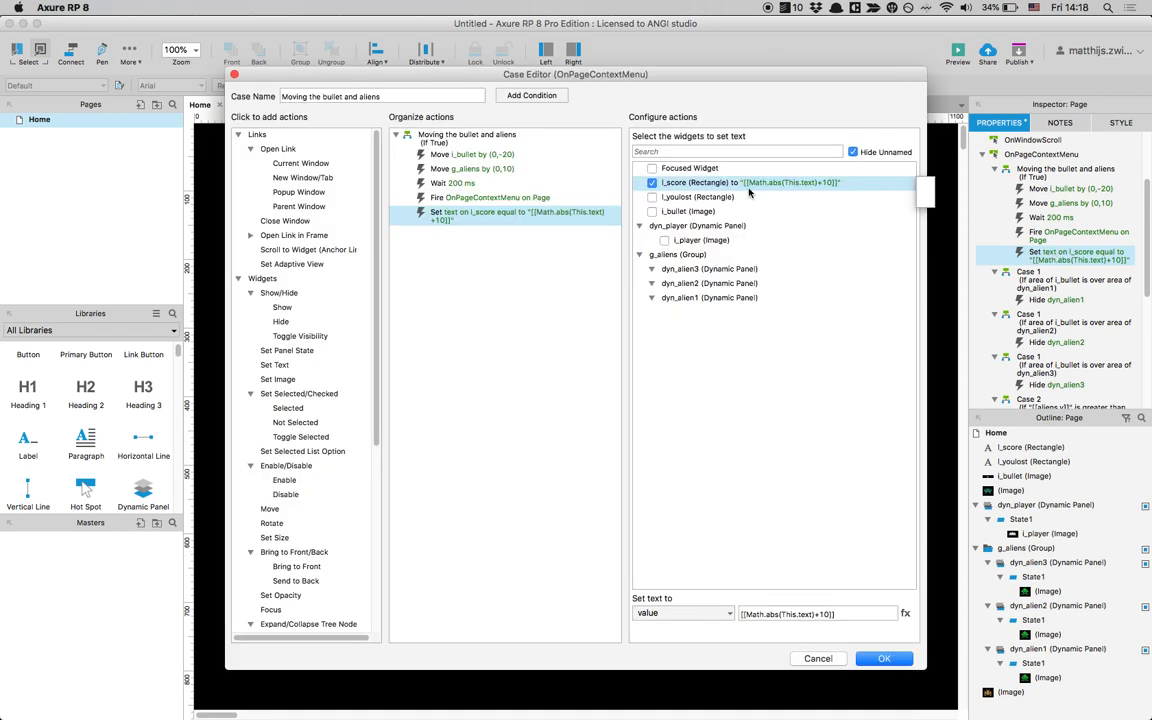
{"action": "double_click", "coordinate": [848, 614]}
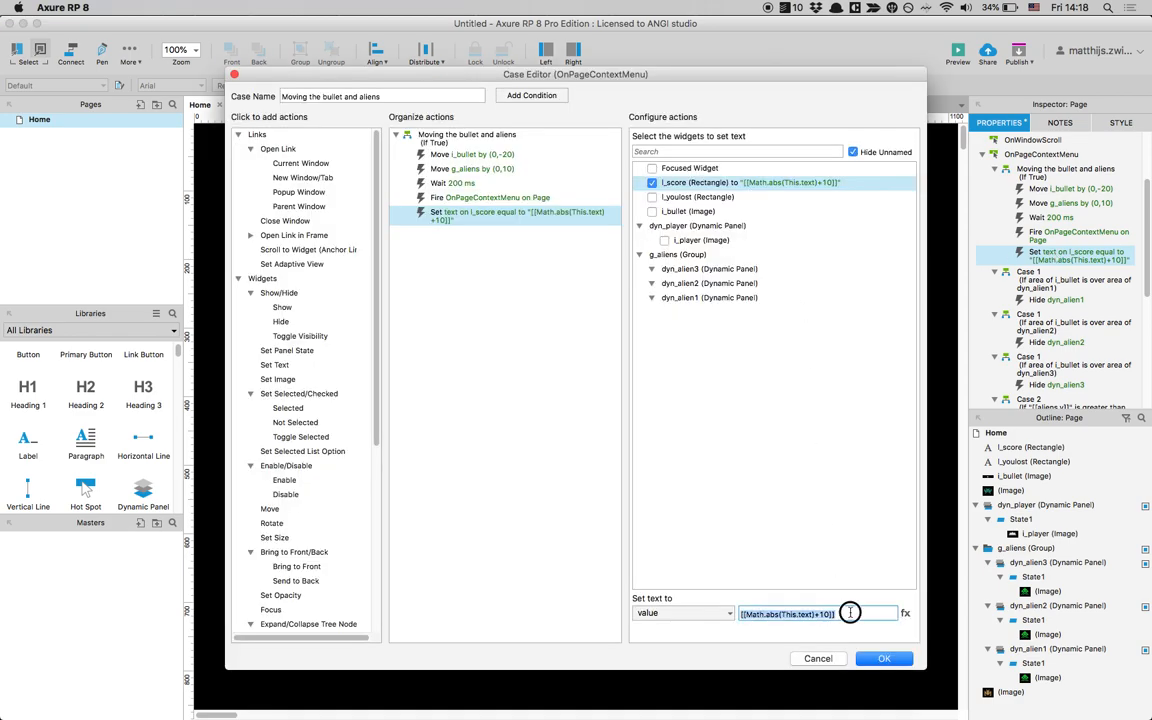
{"action": "key", "text": "BackSpace"}
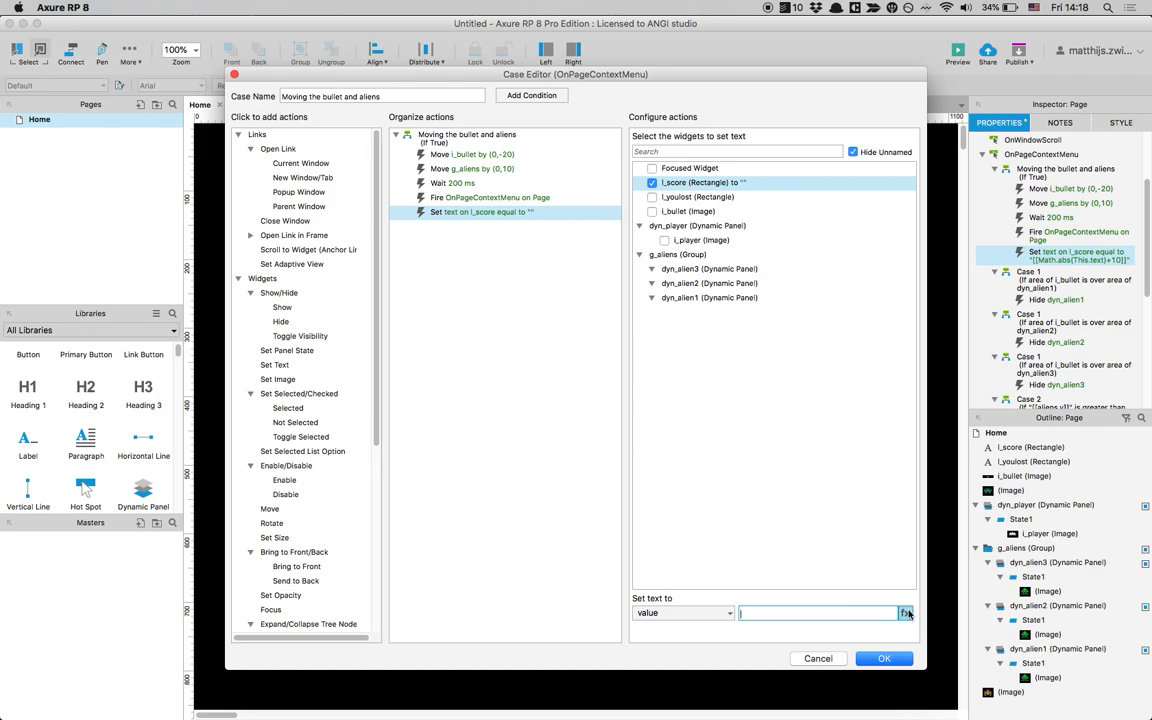
{"action": "left_click", "coordinate": [728, 612]}
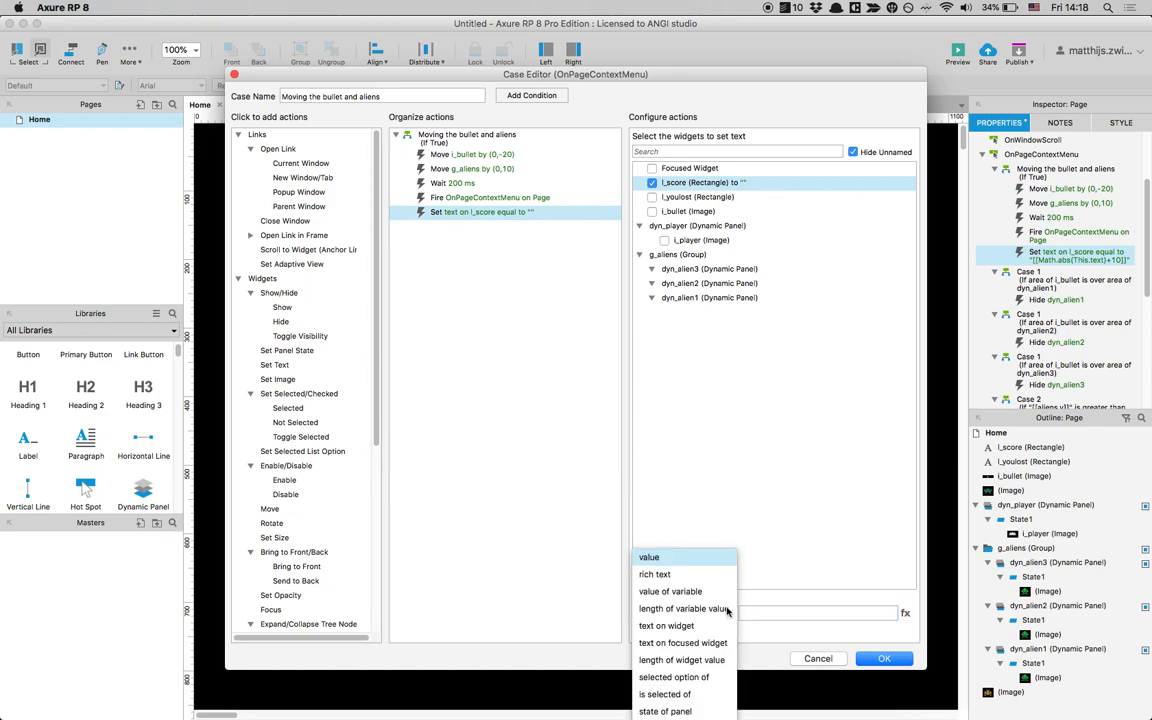
{"action": "left_click", "coordinate": [680, 591]}
{"action": "left_click", "coordinate": [760, 613]}
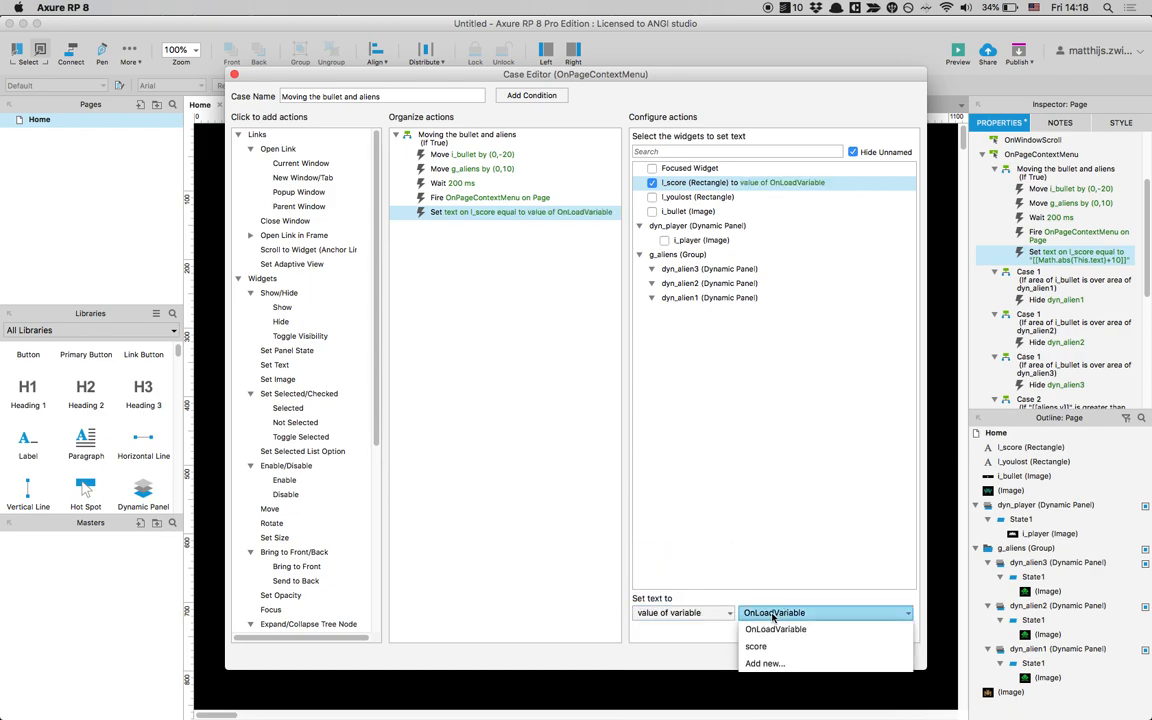
{"action": "left_click", "coordinate": [760, 646]}
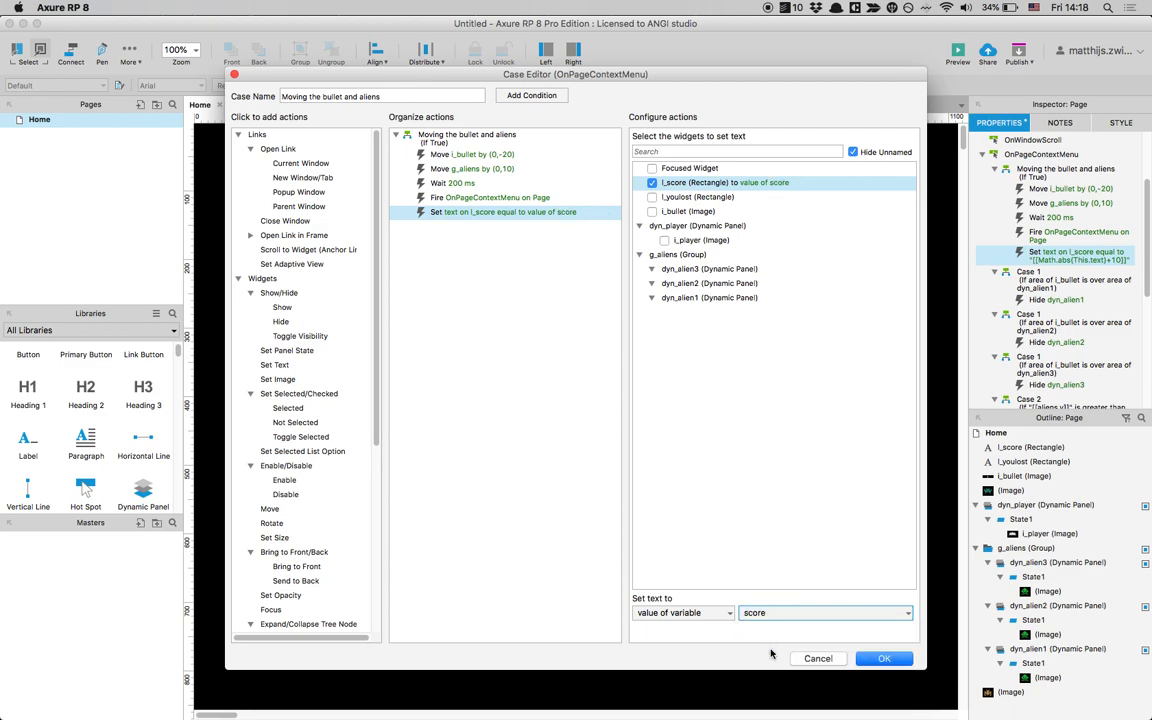
Add a Set Variable Value action for the score variable directly after the Fire OnPageContextMenu action
{"action": "left_click", "coordinate": [481, 198]}
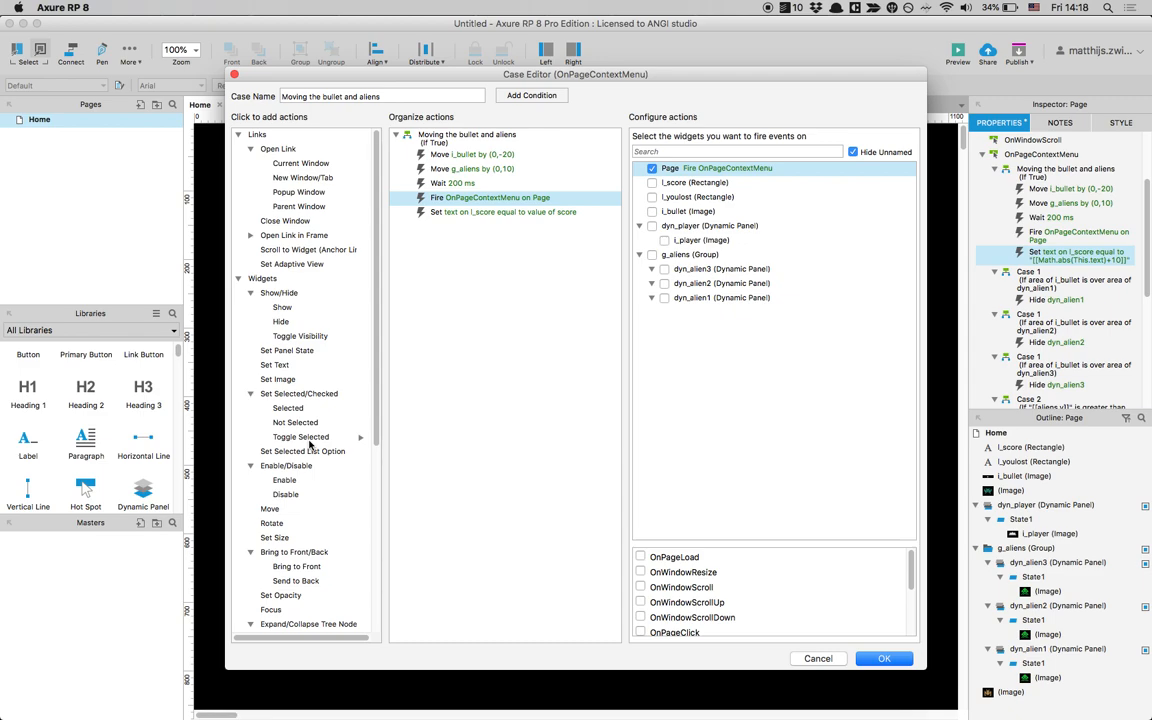
{"action": "left_click", "coordinate": [378, 285]}
{"action": "left_click_drag", "start_coordinate": [378, 285], "coordinate": [378, 452]}
{"action": "left_click", "coordinate": [285, 372]}
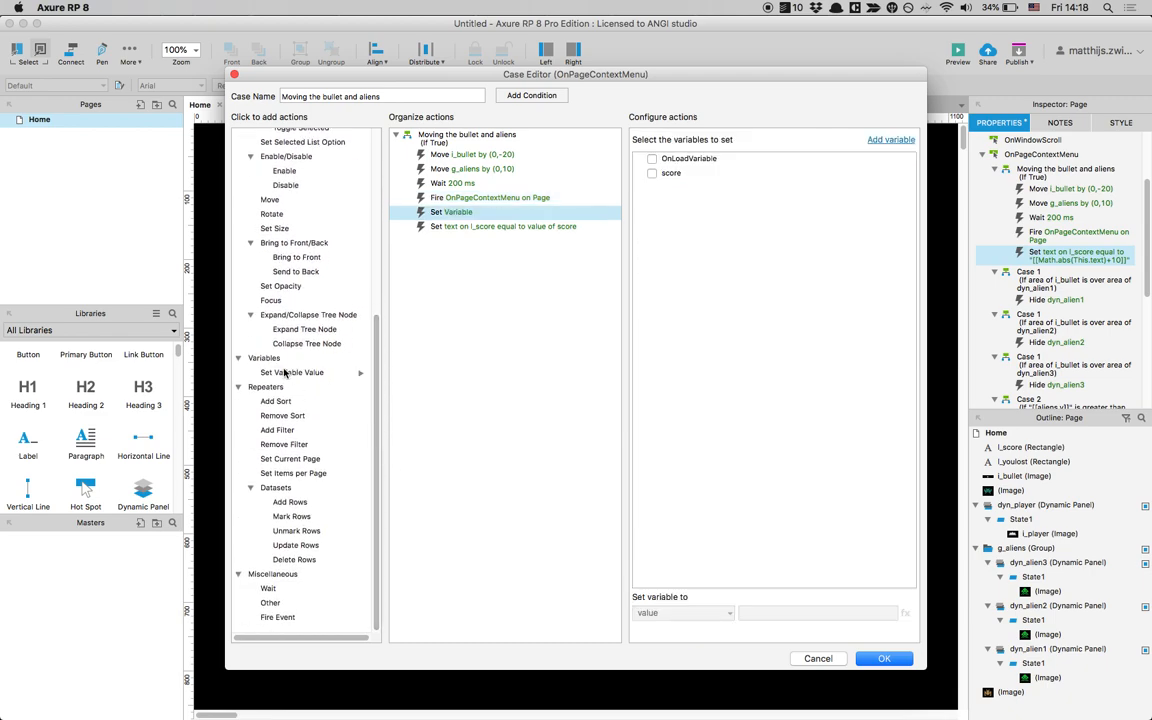
{"action": "left_click", "coordinate": [652, 173]}
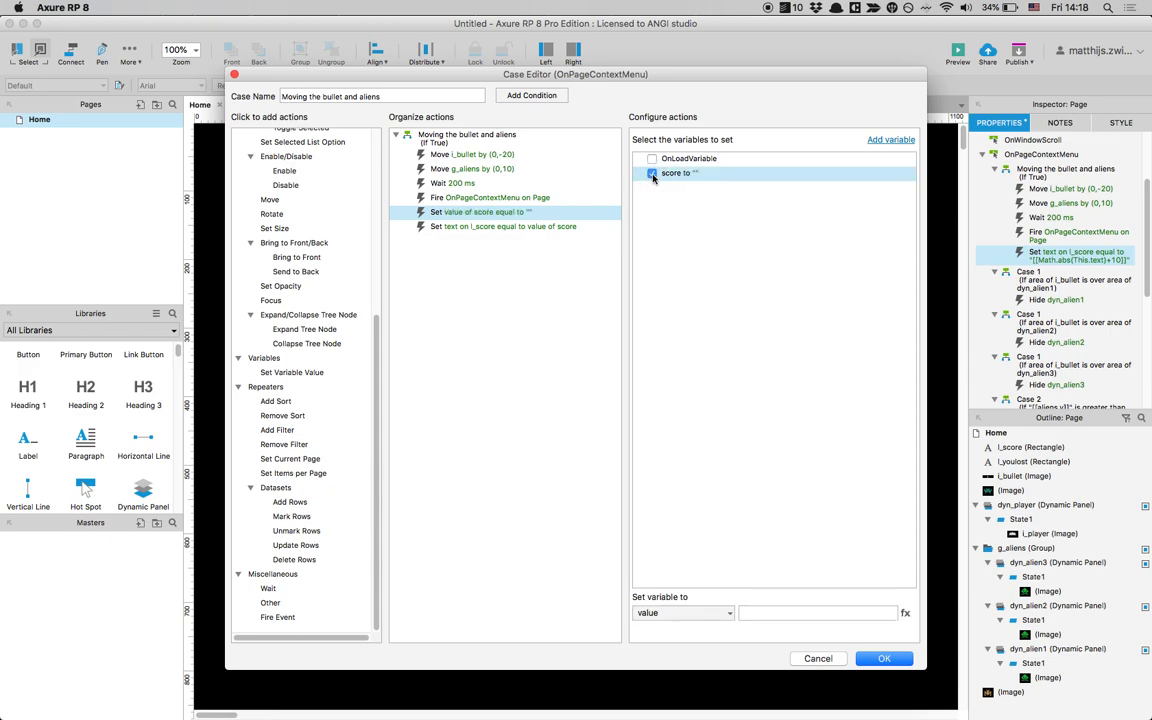
Set the score variable to the expression [[score+10]] and save the case
{"action": "left_click", "coordinate": [760, 608]}
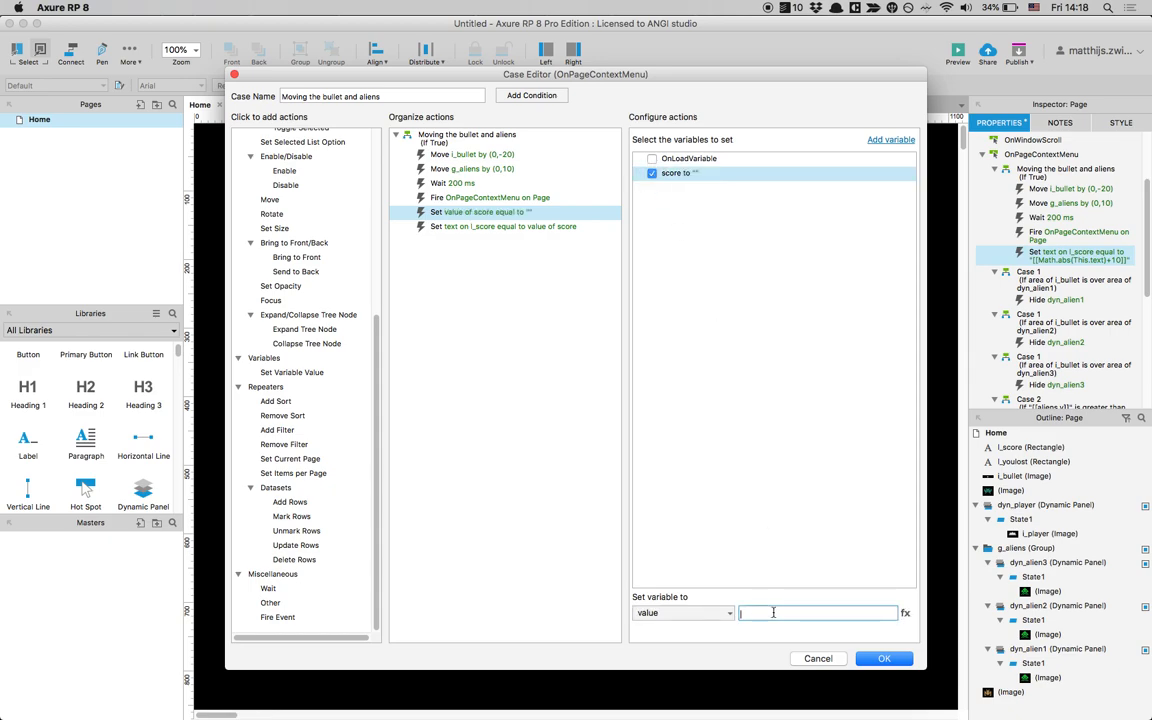
{"action": "left_click", "coordinate": [905, 613]}
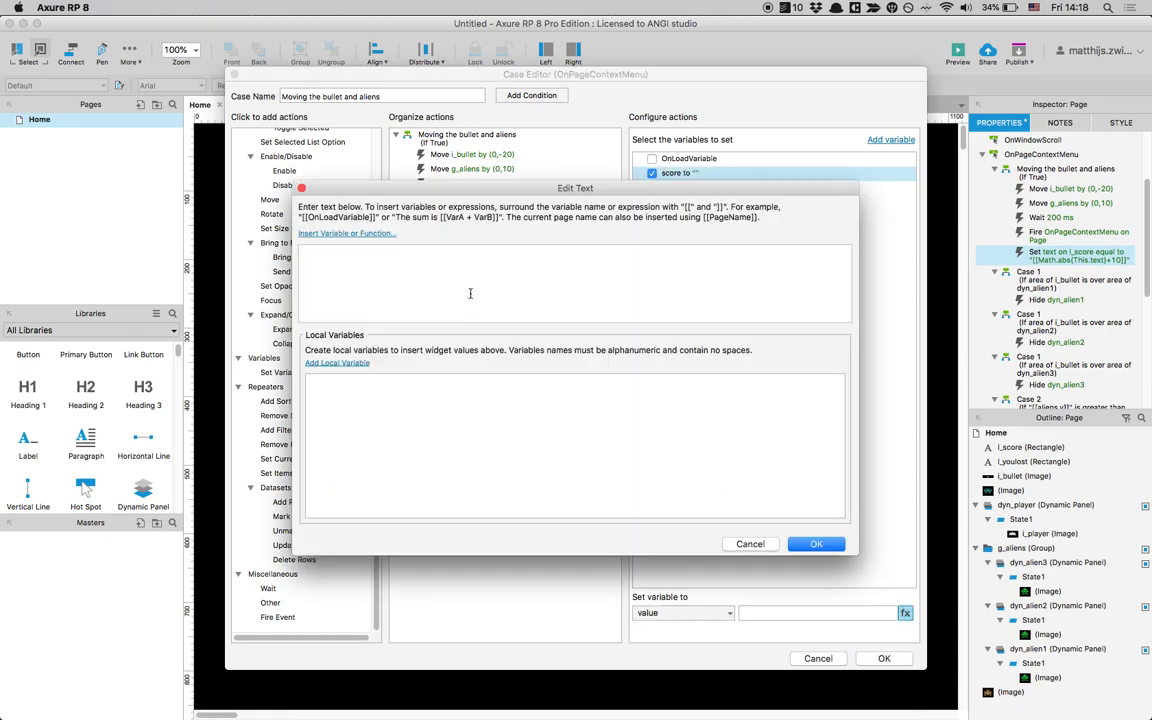
{"action": "left_click", "coordinate": [364, 234]}
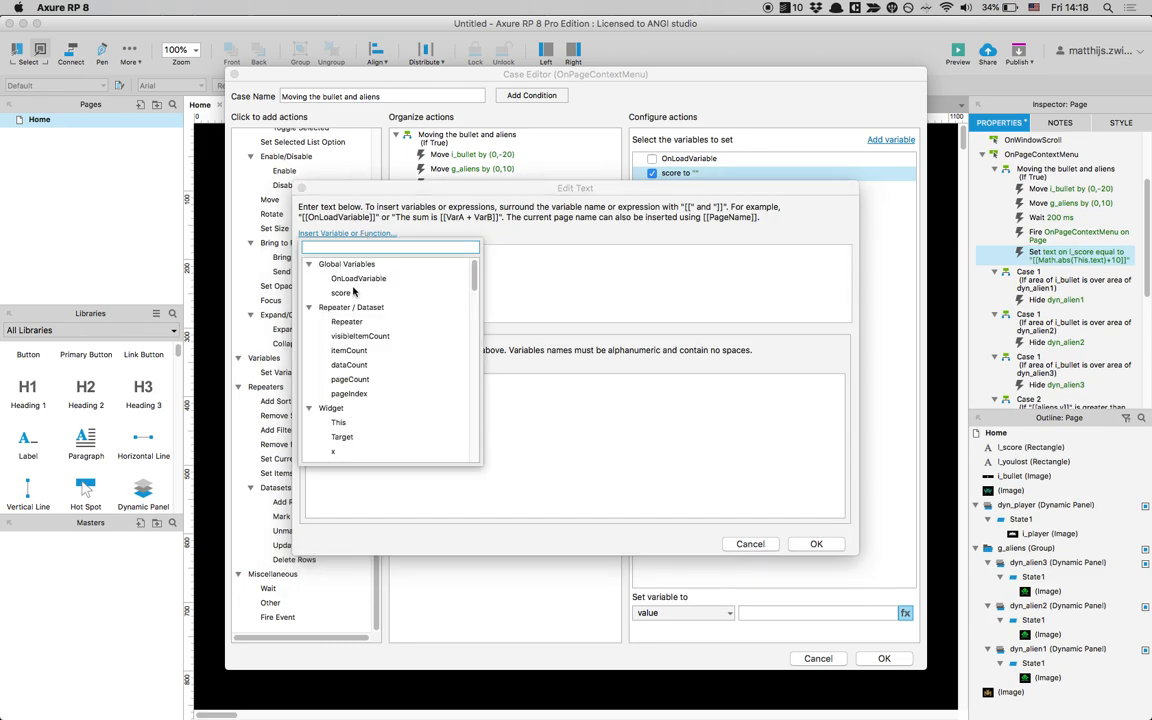
{"action": "left_click", "coordinate": [324, 270]}
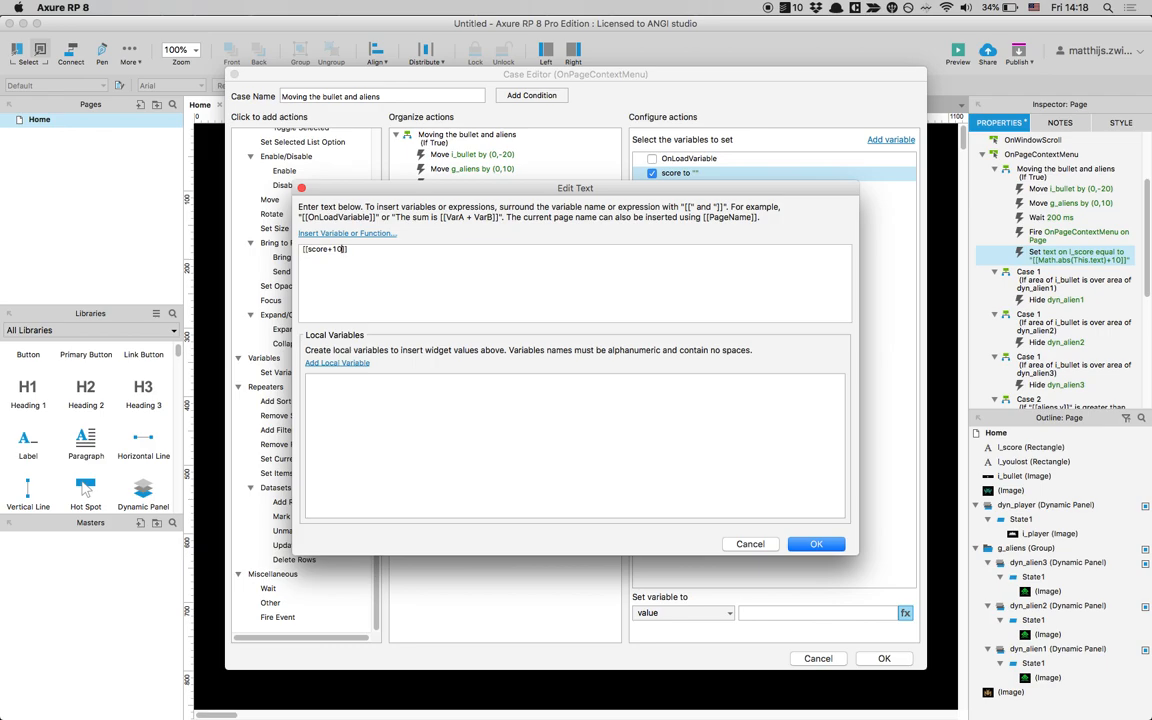
{"action": "left_click", "coordinate": [816, 544]}
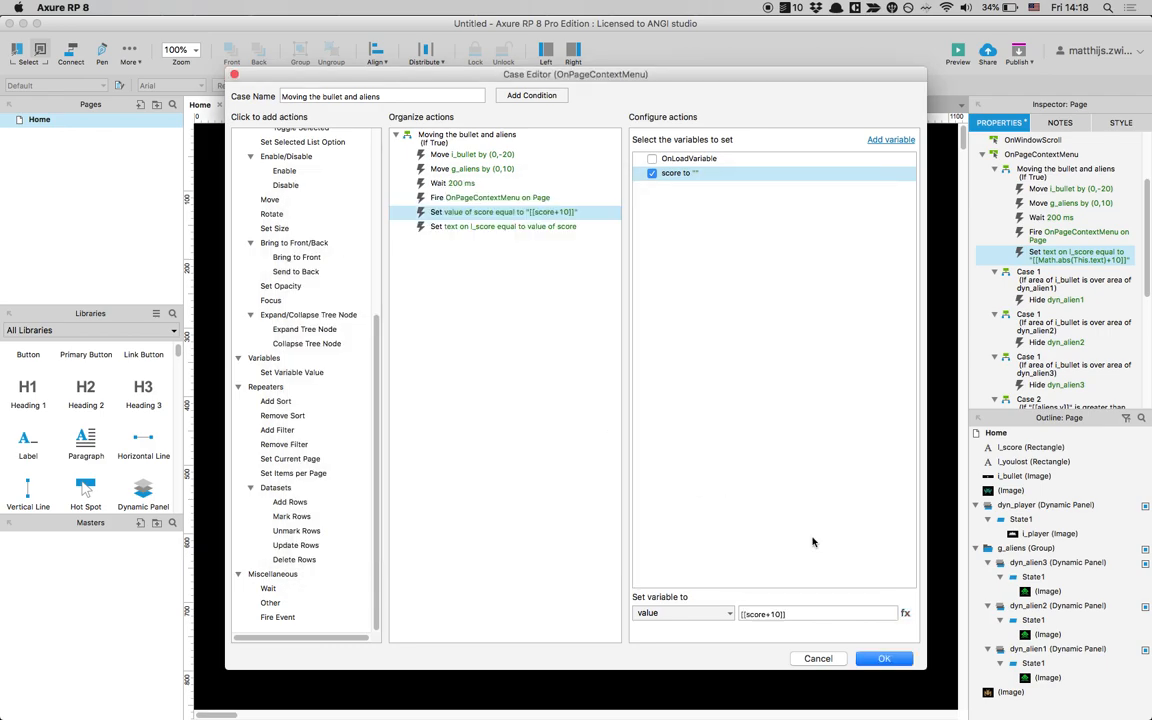
{"action": "left_click", "coordinate": [880, 659]}
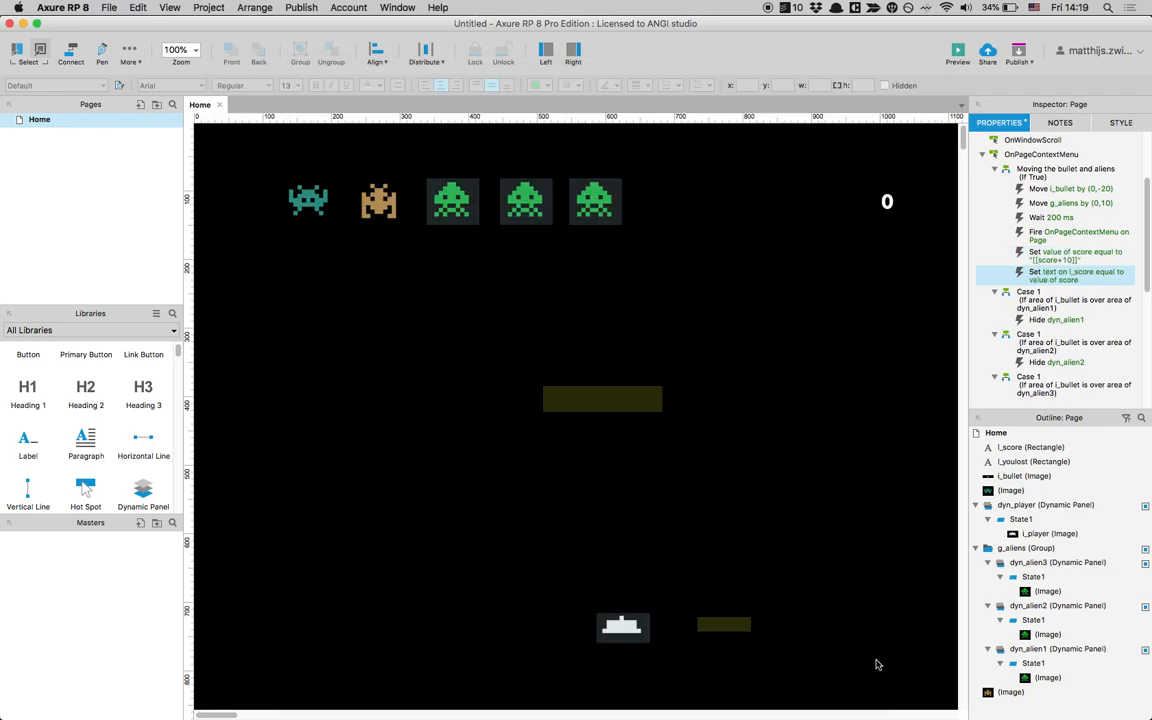
Preview the variable-based score counter in Safari with the old preview tabs closed and the sidebar collapsed, and return to Axure RP
{"action": "left_click", "coordinate": [958, 54]}
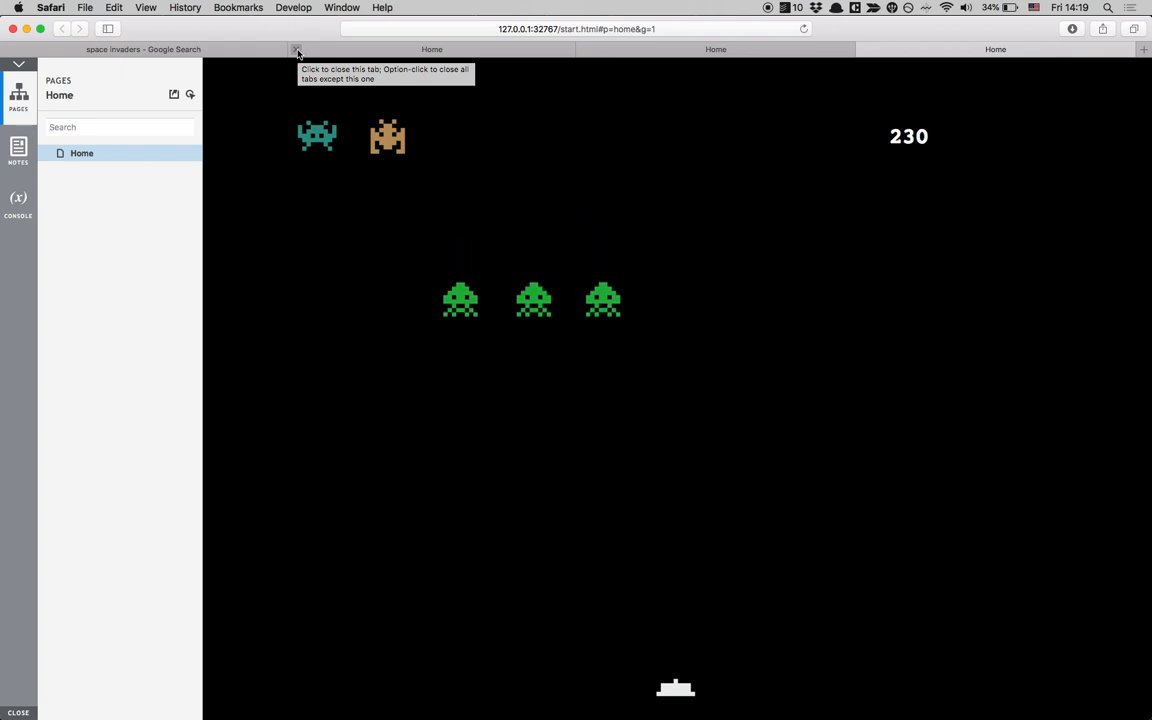
{"action": "left_click", "coordinate": [297, 50]}
{"action": "left_click", "coordinate": [297, 51]}
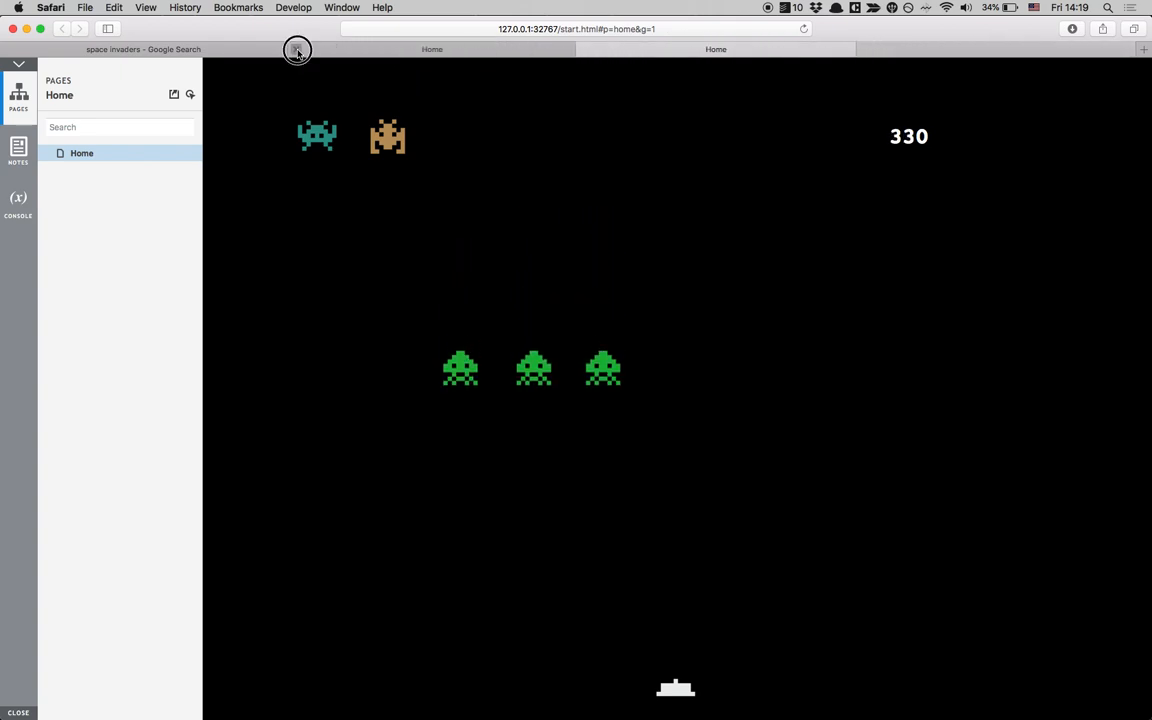
{"action": "left_click", "coordinate": [17, 65]}
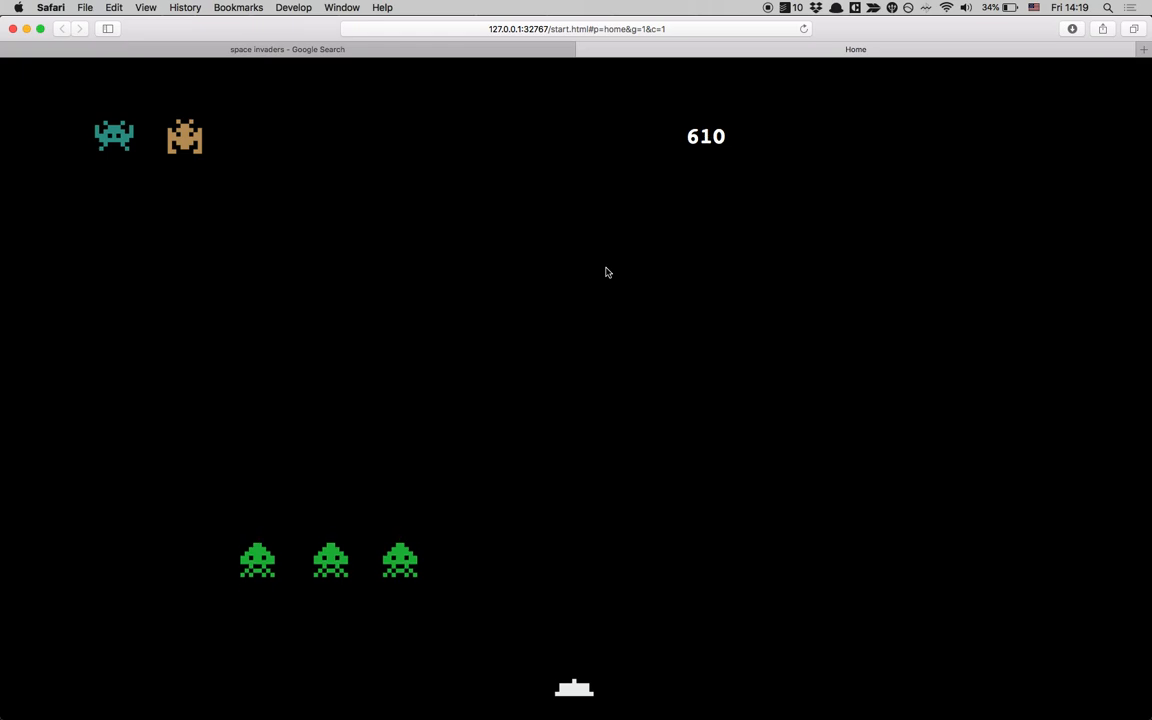
{"action": "key", "text": "super+Tab"}
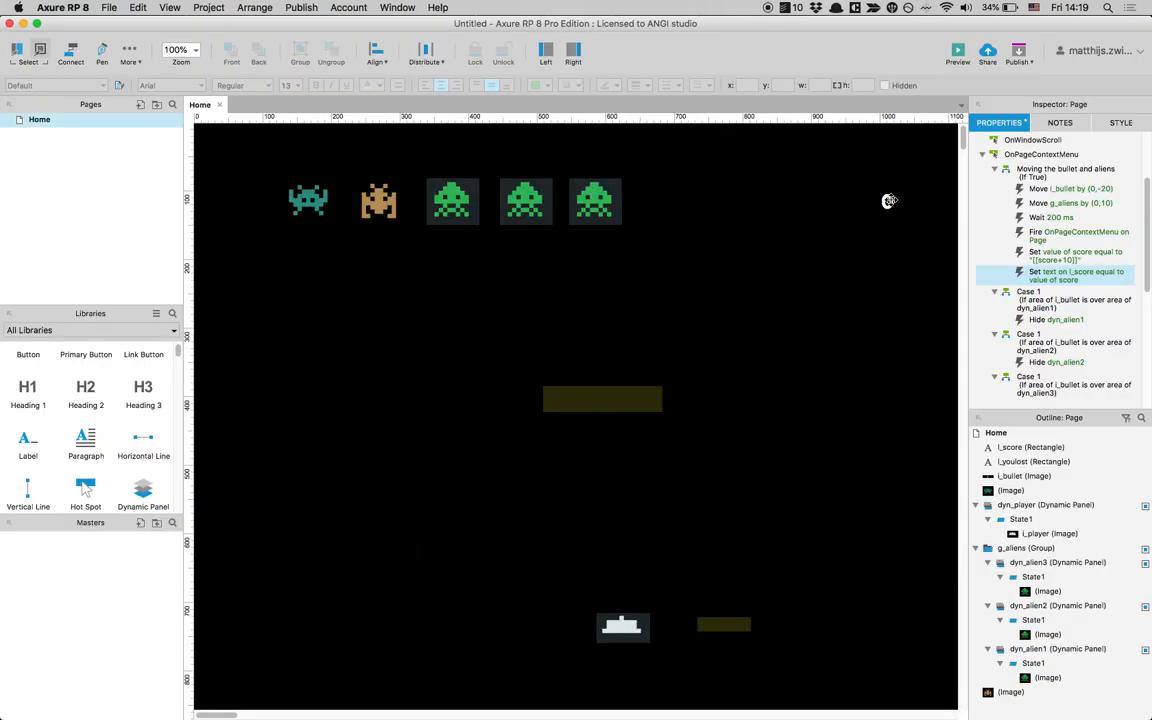
Open the case for i_bullet over dyn_alien1 and add a Set Variable Value action targeting the score variable
{"action": "left_click", "coordinate": [453, 204]}
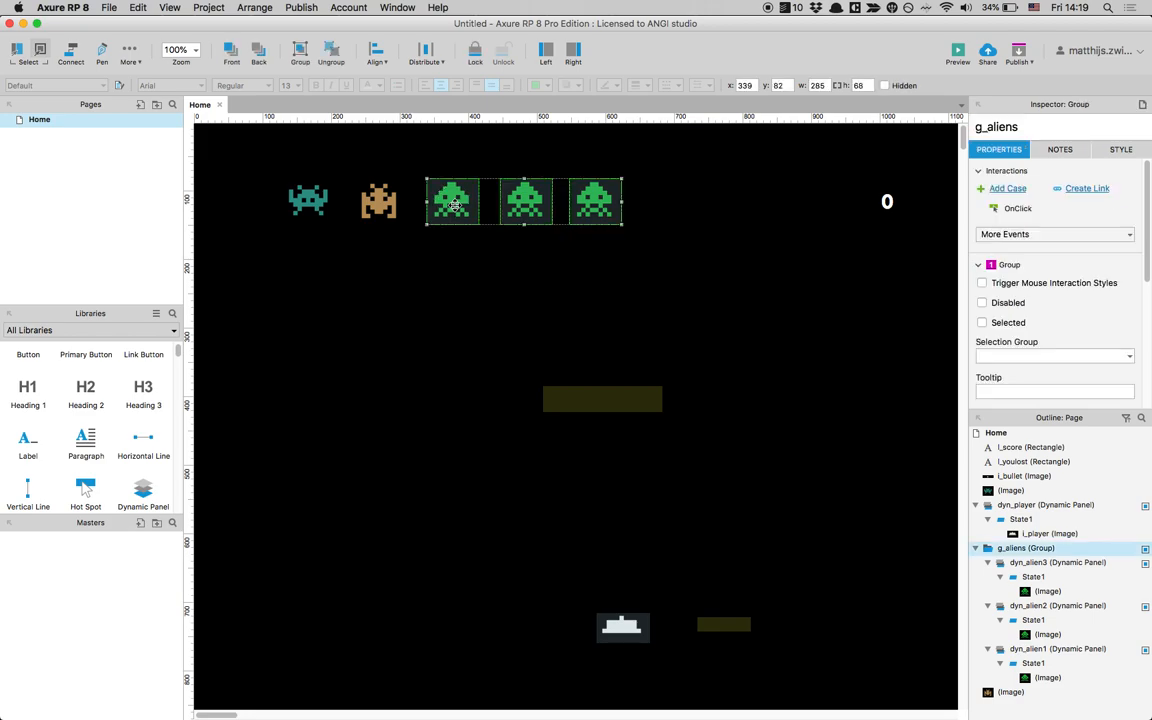
{"action": "left_click", "coordinate": [712, 234]}
{"action": "scroll", "coordinate": [1079, 253], "scroll_direction": "down", "scroll_amount": 3}
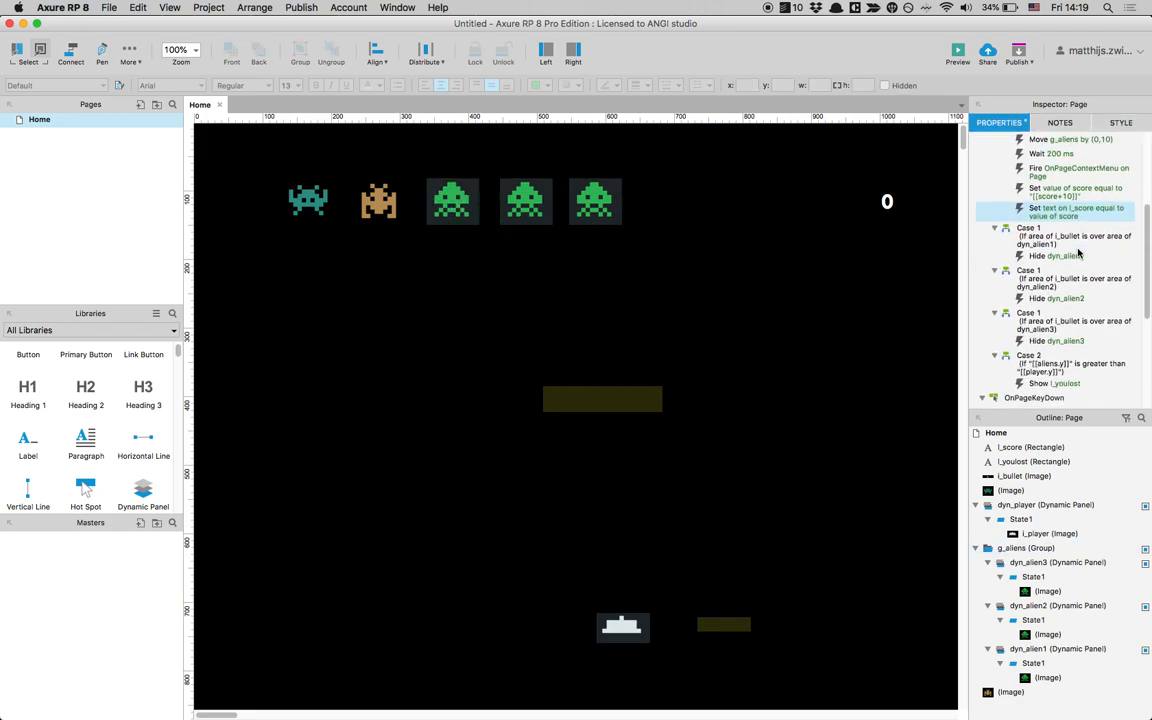
{"action": "double_click", "coordinate": [1065, 232]}
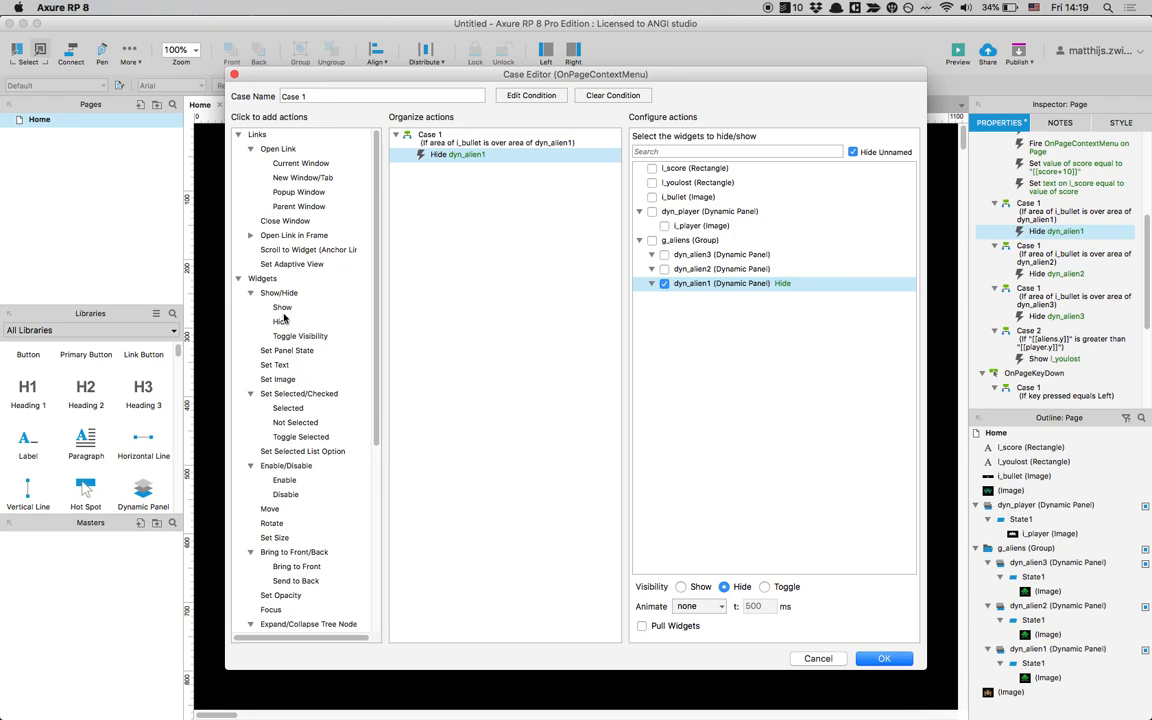
{"action": "scroll", "coordinate": [284, 318], "scroll_direction": "down", "scroll_amount": 5}
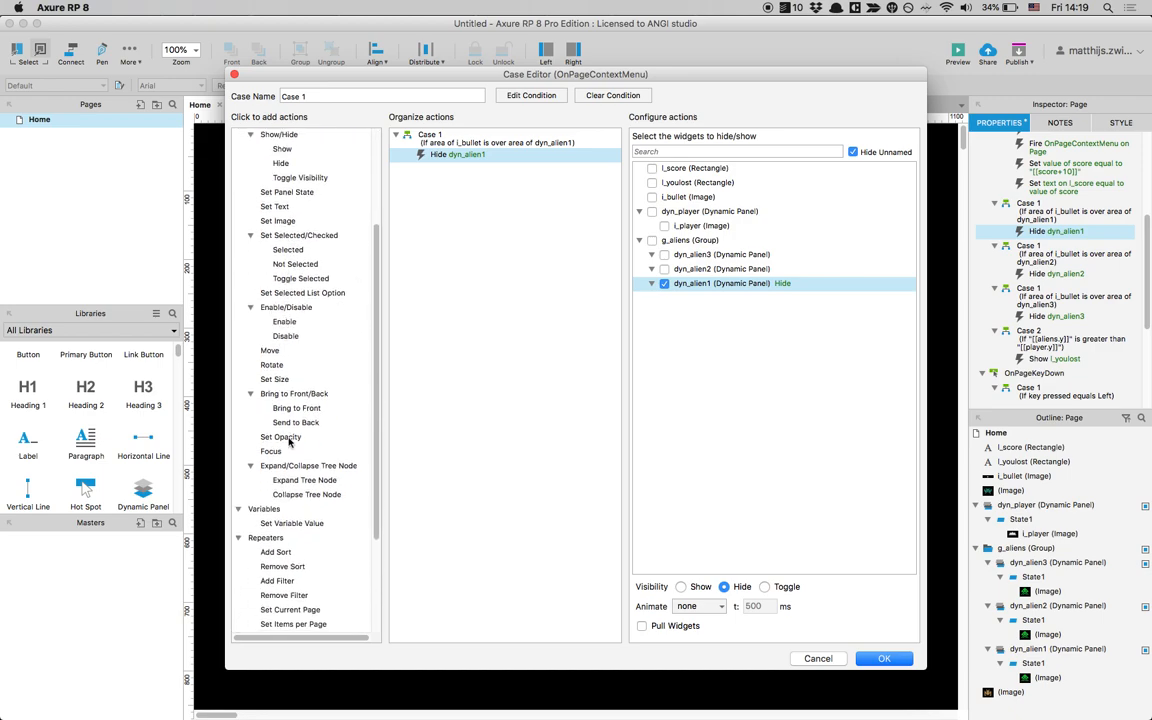
{"action": "left_click", "coordinate": [298, 523]}
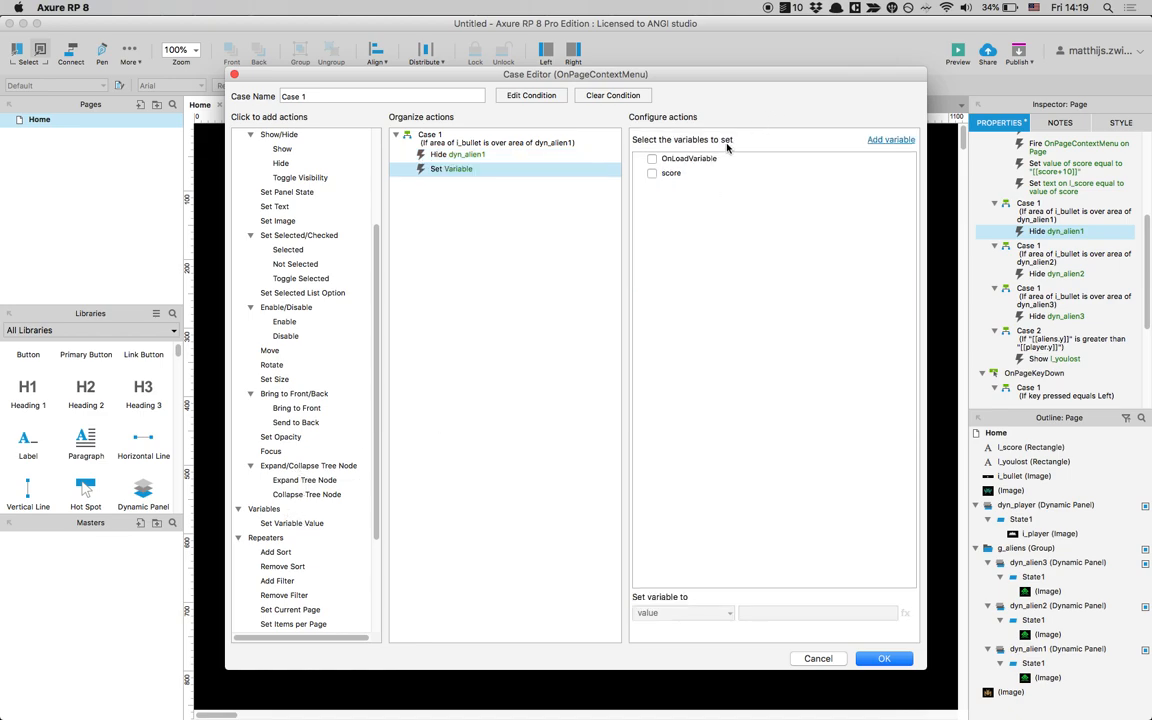
{"action": "left_click", "coordinate": [652, 173]}
Set the score variable in the dyn_alien1 hit case to [[score+5000]] and save the case
{"action": "left_click", "coordinate": [762, 612]}
{"action": "left_click", "coordinate": [906, 614]}
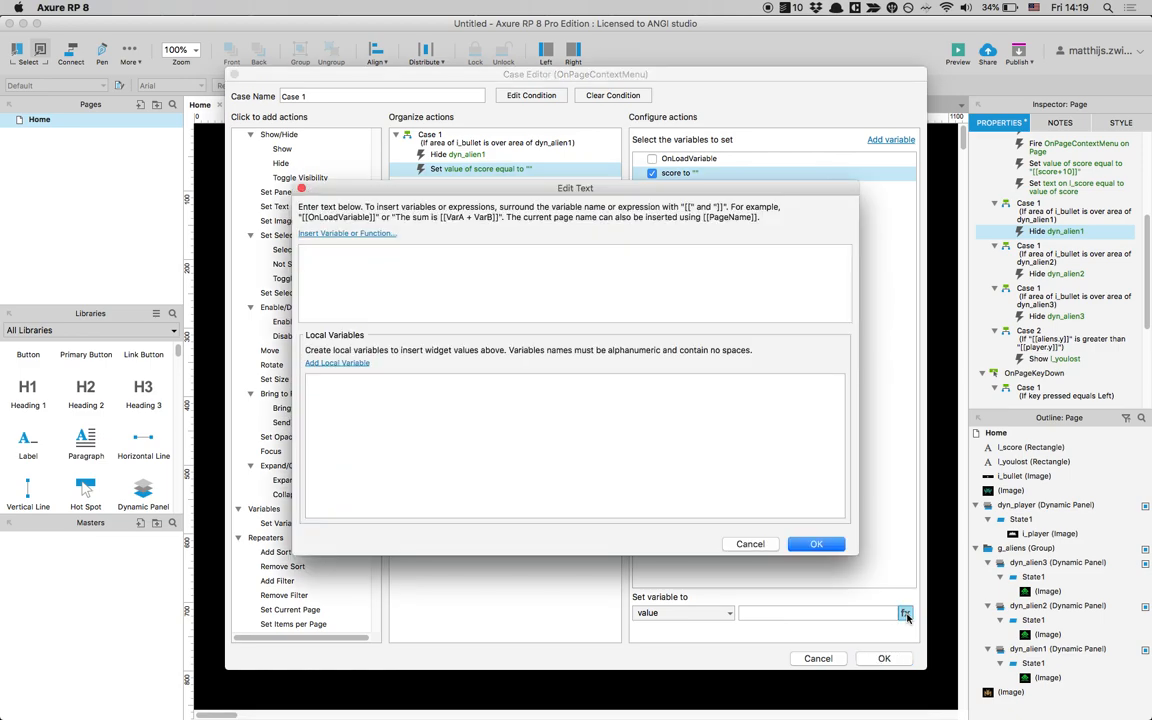
{"action": "left_click", "coordinate": [366, 232]}
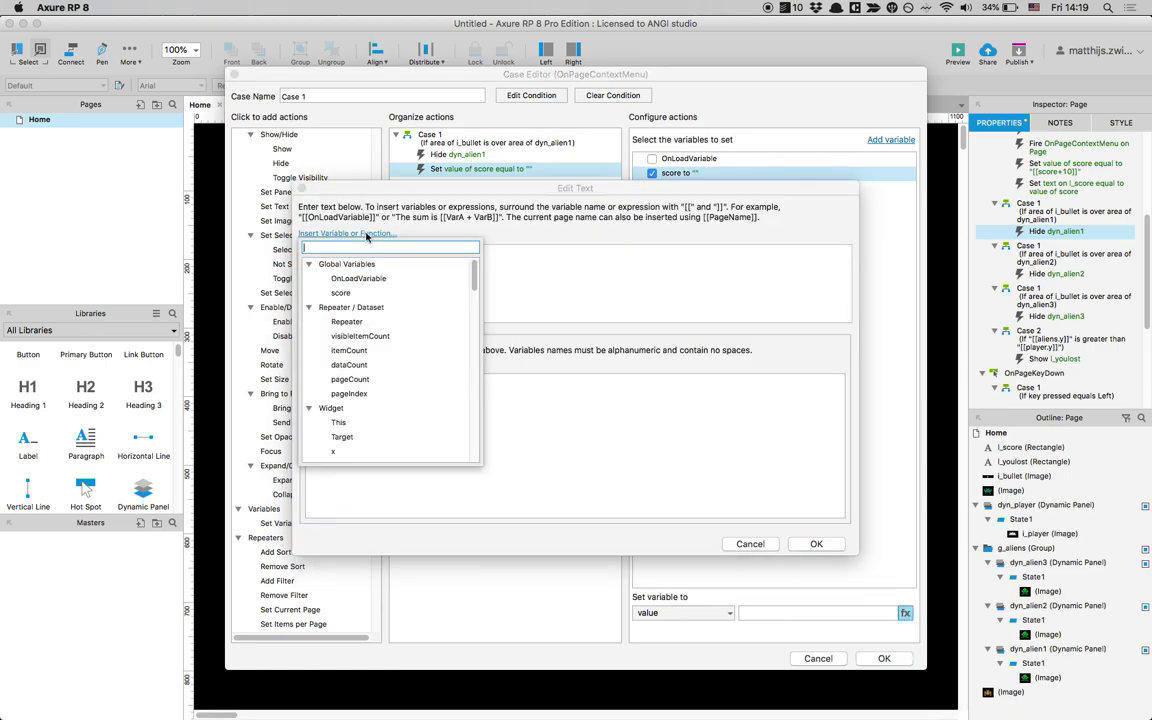
{"action": "left_click", "coordinate": [343, 292]}
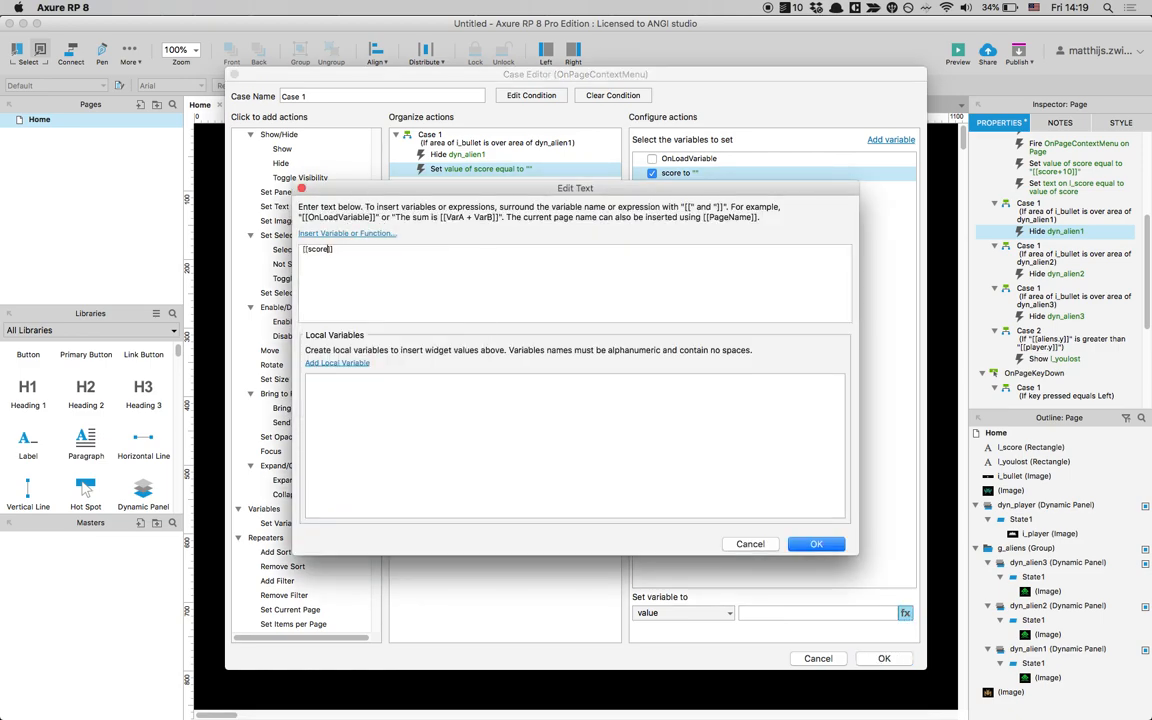
{"action": "type", "text": "+5000"}
{"action": "left_click", "coordinate": [814, 543]}
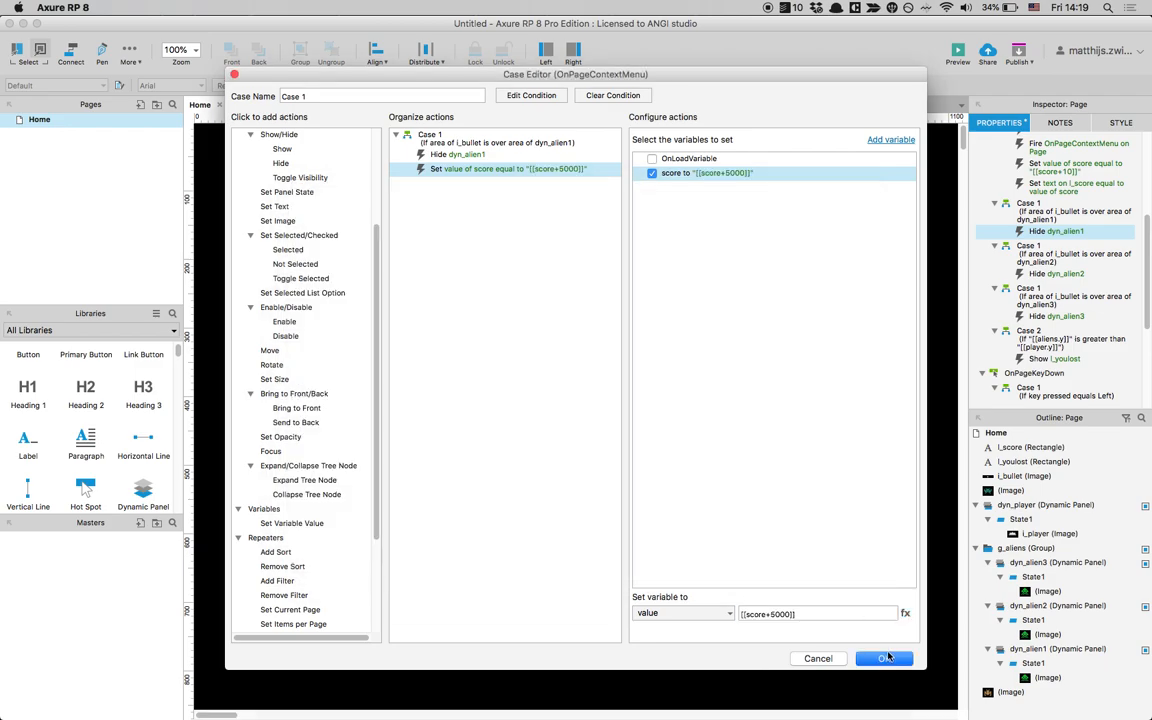
{"action": "left_click", "coordinate": [885, 660]}
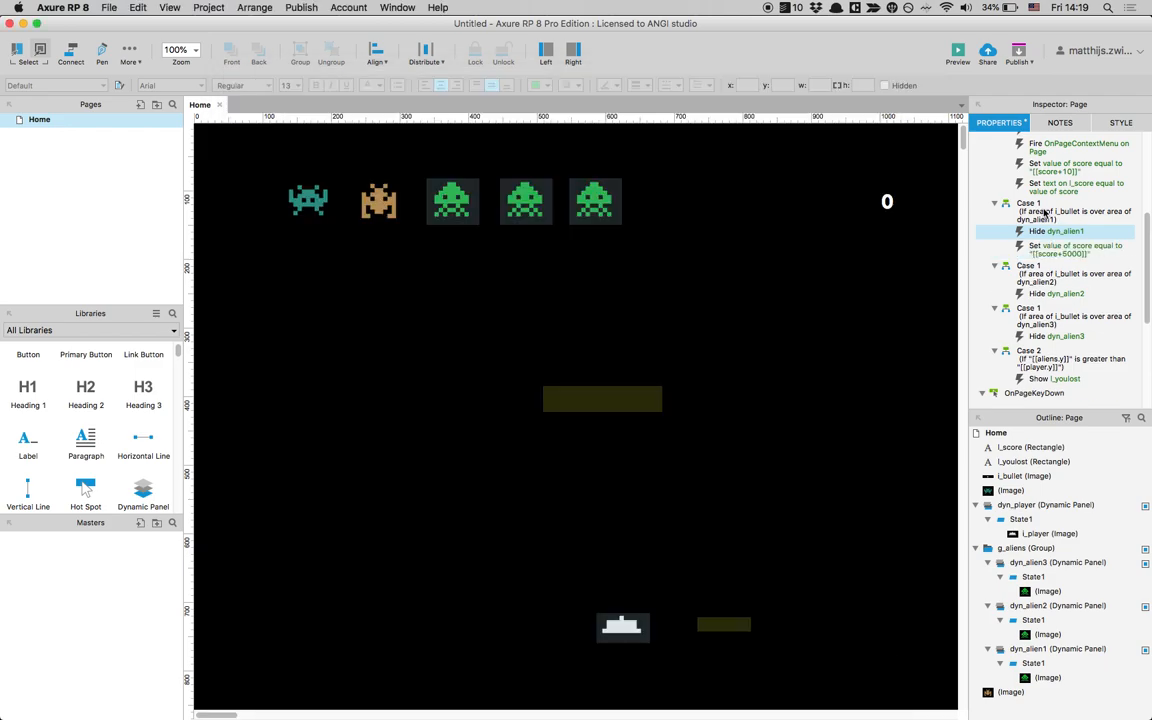
Copy the action setting score to [[score+5000]] from the dyn_alien1 hit case into the dyn_alien2 and dyn_alien3 hit cases
{"action": "left_click", "coordinate": [1069, 255]}
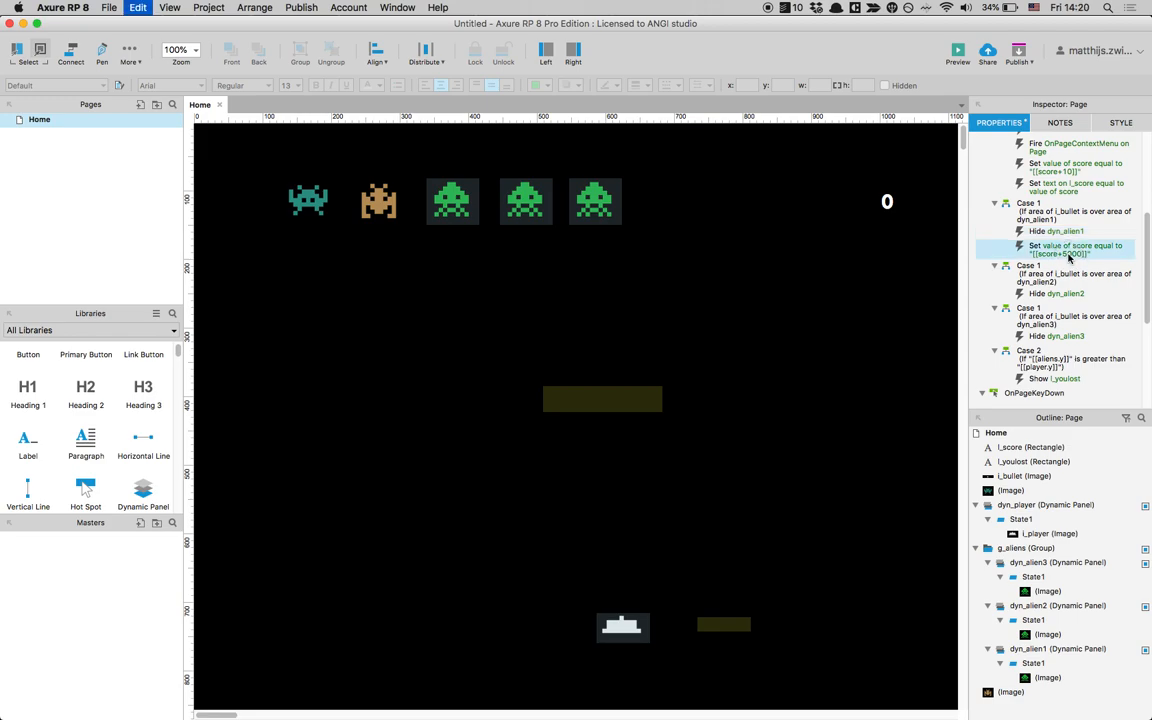
{"action": "left_click", "coordinate": [1059, 295]}
{"action": "key", "text": "super+v"}
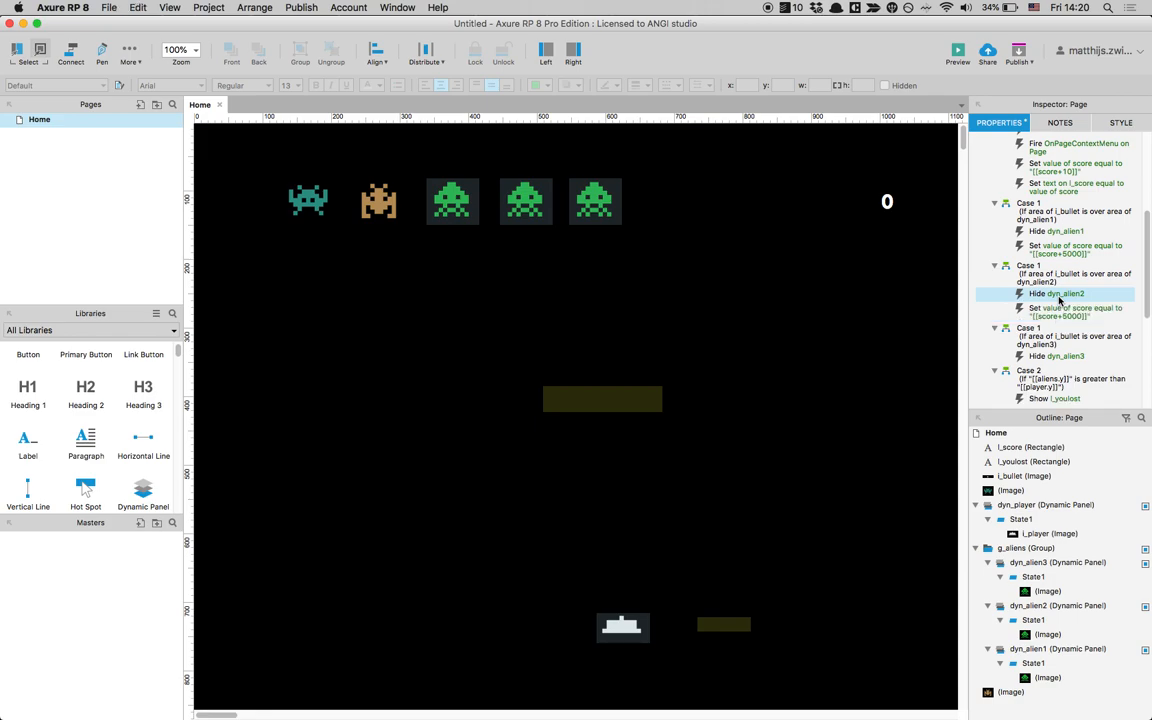
{"action": "left_click", "coordinate": [1048, 358]}
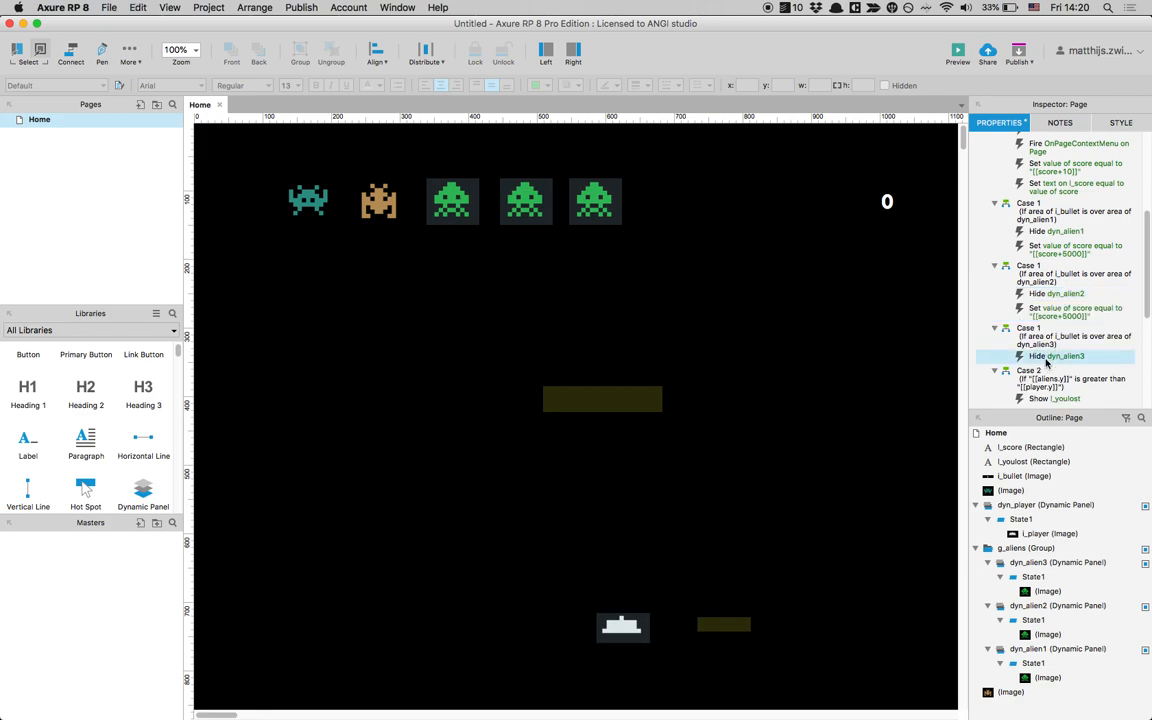
{"action": "key", "text": "super+v"}
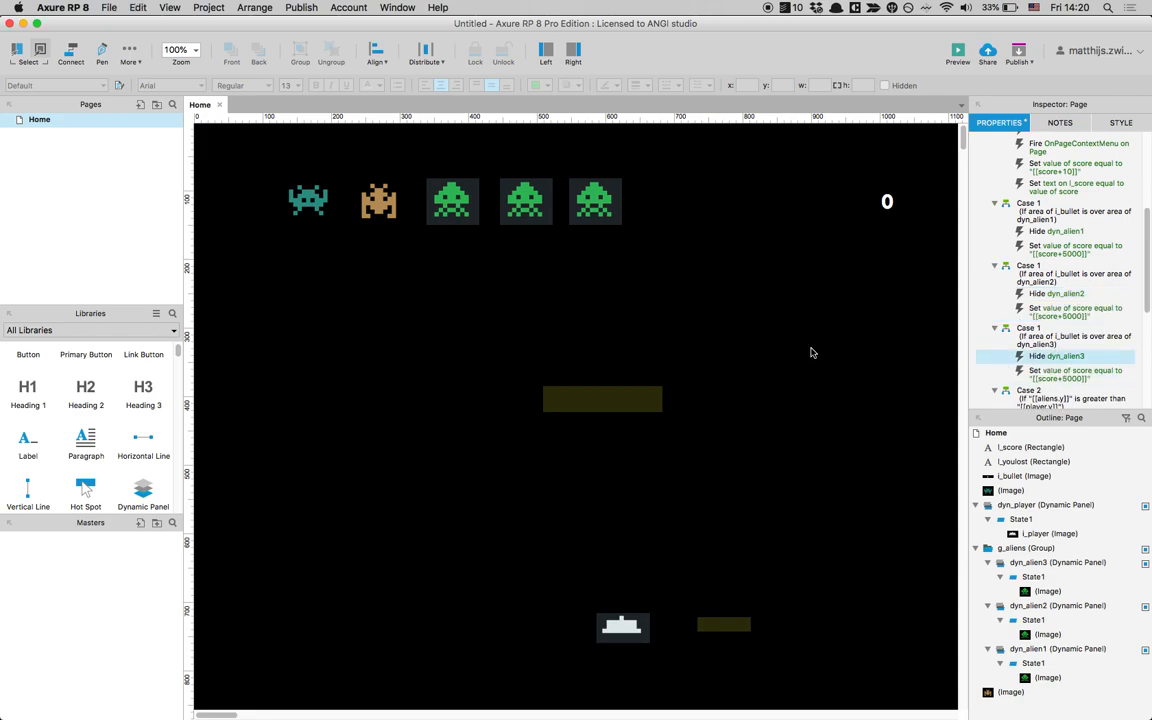
Preview the prototype in Safari and test the score by moving the player and shooting all three green aliens
{"action": "left_click", "coordinate": [958, 52]}
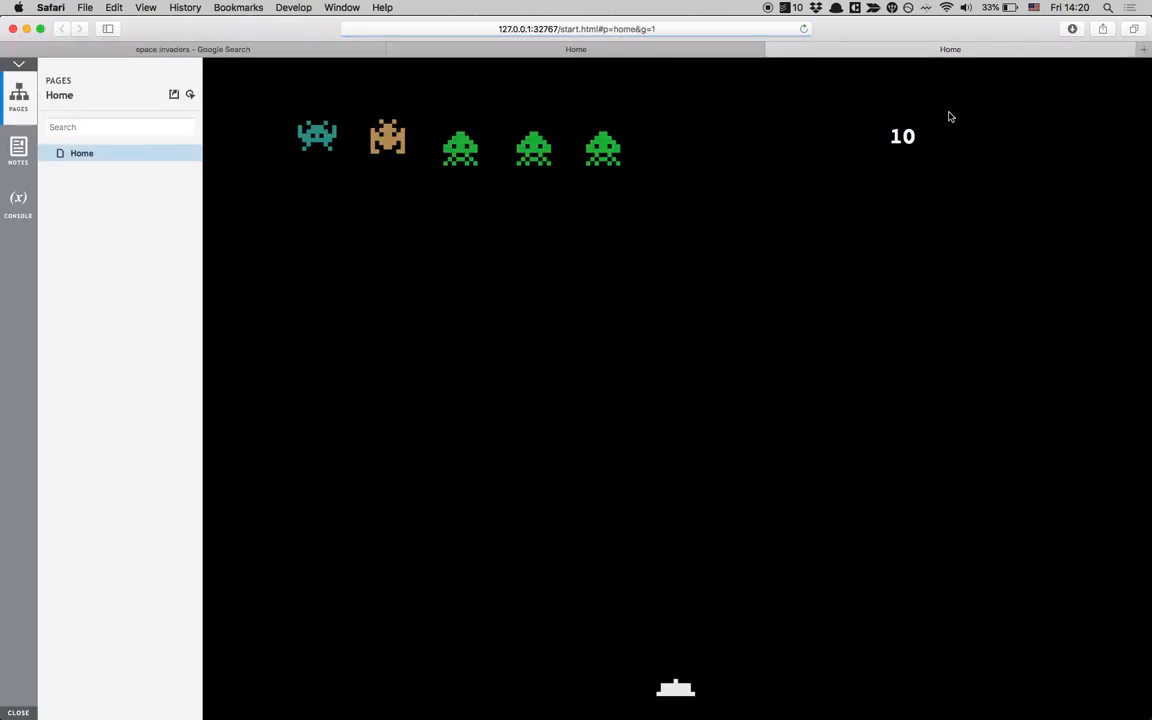
{"action": "key", "text": "Left"}
{"action": "key", "text": "Left"}
{"action": "key", "text": "space"}
{"action": "key", "text": "Left"}
{"action": "key", "text": "Left"}
{"action": "key", "text": "Left"}
{"action": "key", "text": "Left"}
{"action": "key", "text": "Left"}
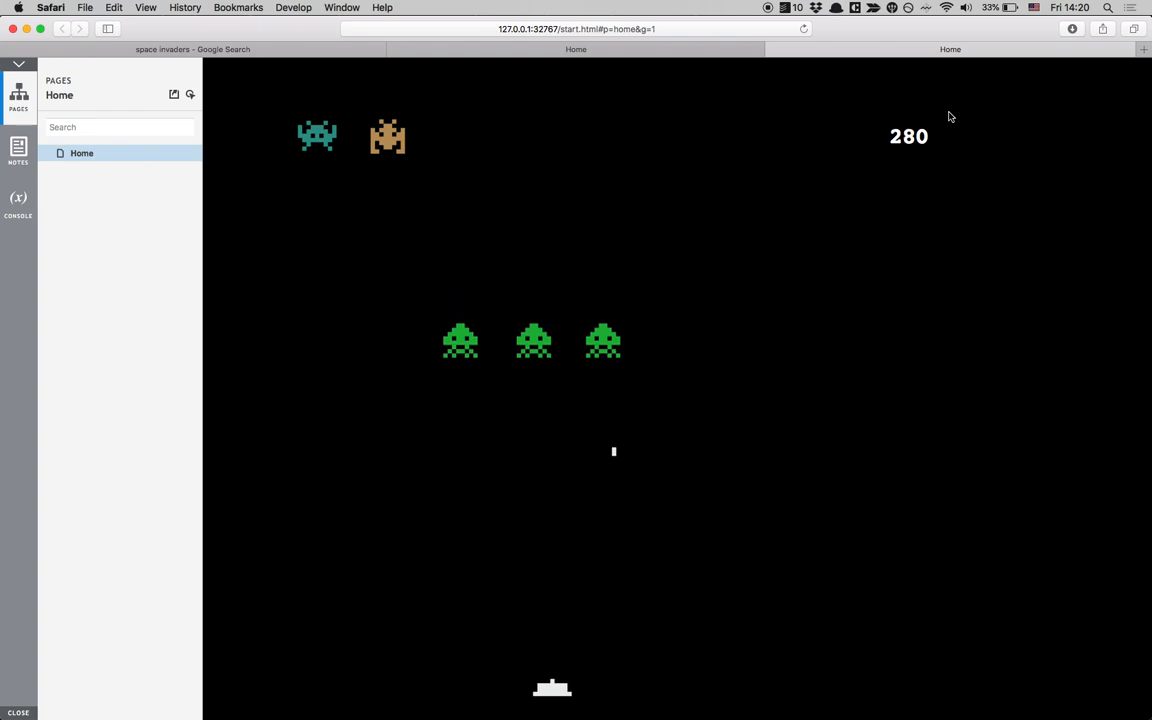
{"action": "key", "text": "space"}
{"action": "key", "text": "Left"}
{"action": "key", "text": "Left"}
{"action": "key", "text": "Left"}
{"action": "key", "text": "Left"}
{"action": "key", "text": "Left"}
{"action": "key", "text": "Left"}
{"action": "key", "text": "Left"}
{"action": "key", "text": "Left"}
{"action": "key", "text": "Left"}
{"action": "key", "text": "Left"}
{"action": "key", "text": "Left"}
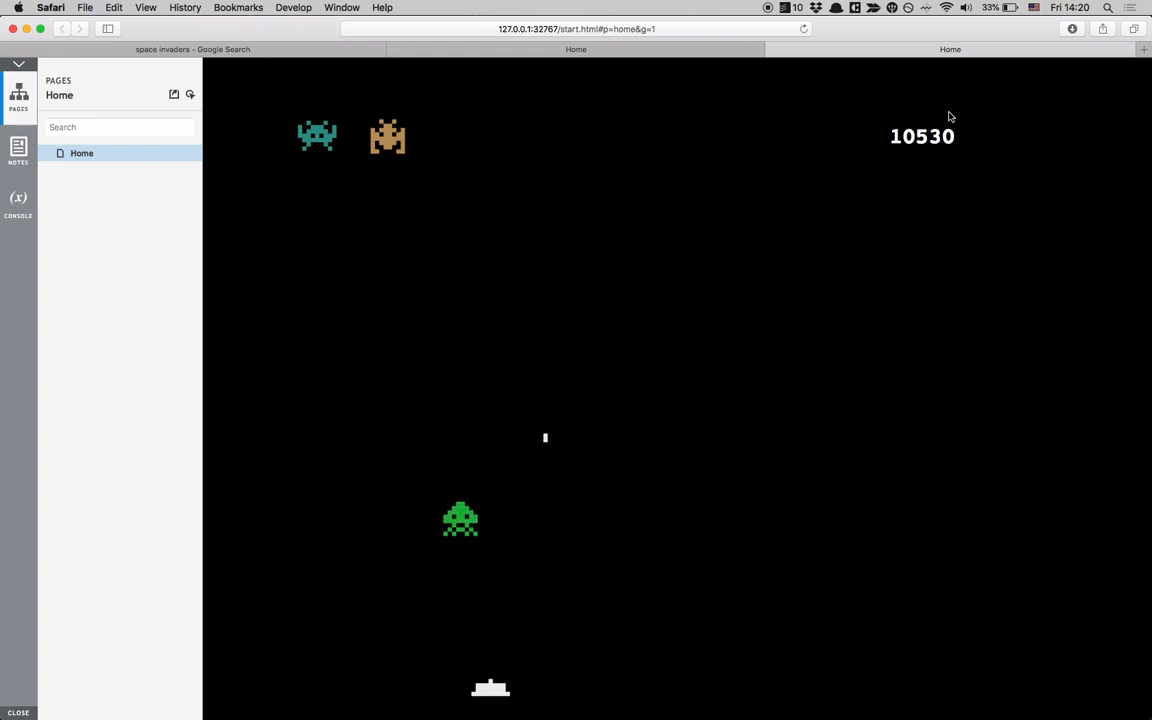
{"action": "key", "text": "Right"}
{"action": "key", "text": "space"}
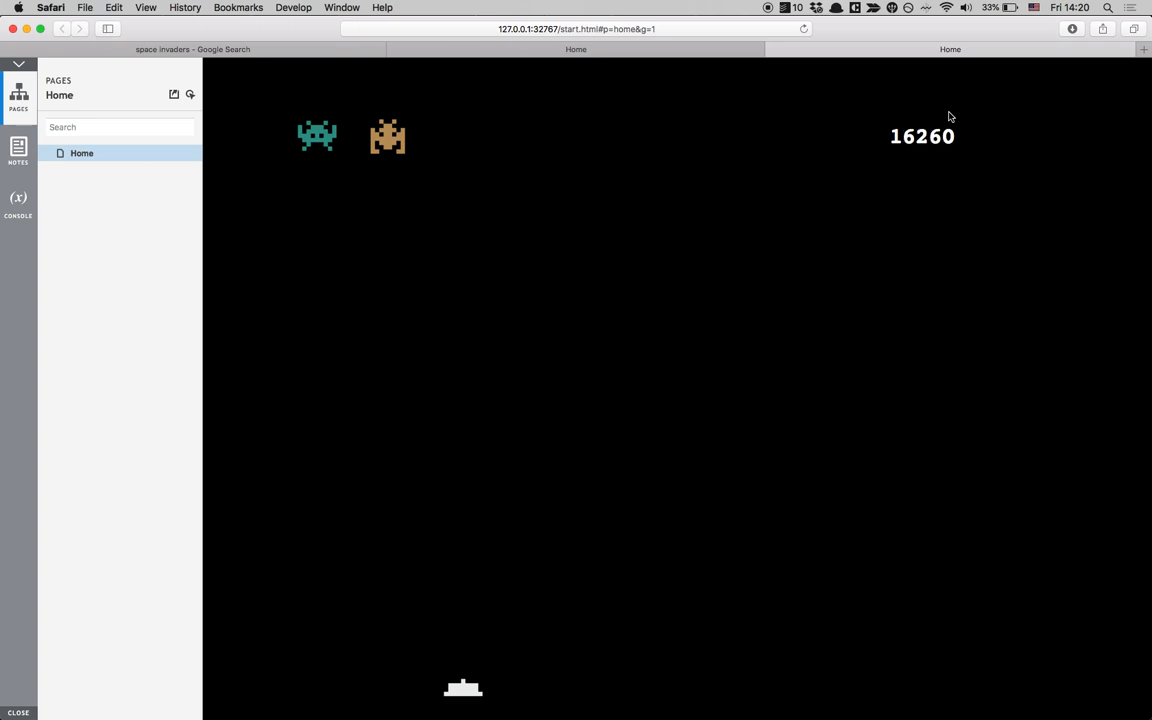
{"action": "key", "text": "Right"}
{"action": "key", "text": "Right"}
{"action": "key", "text": "Right"}
{"action": "key", "text": "Right"}
{"action": "key", "text": "Right"}
{"action": "key", "text": "Right"}
{"action": "key", "text": "Right"}
{"action": "key", "text": "Right"}
{"action": "key", "text": "Right"}
{"action": "key", "text": "Right"}
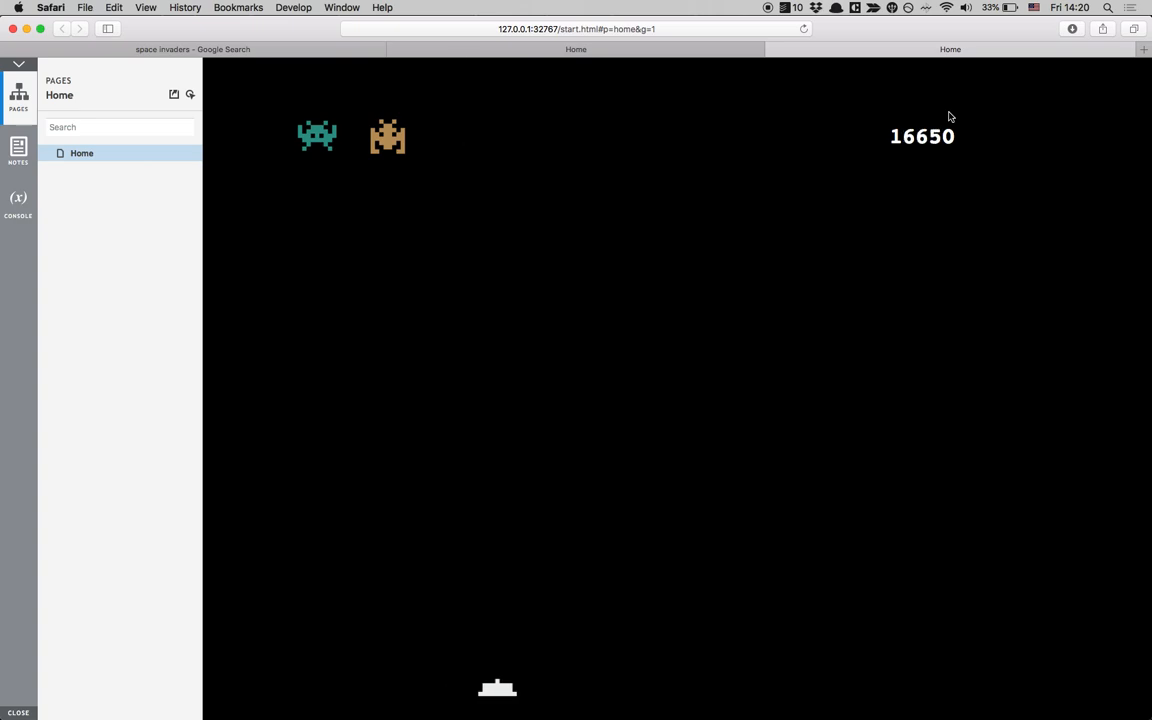
{"action": "key", "text": "Right"}
{"action": "key", "text": "Right"}
{"action": "key", "text": "Right"}
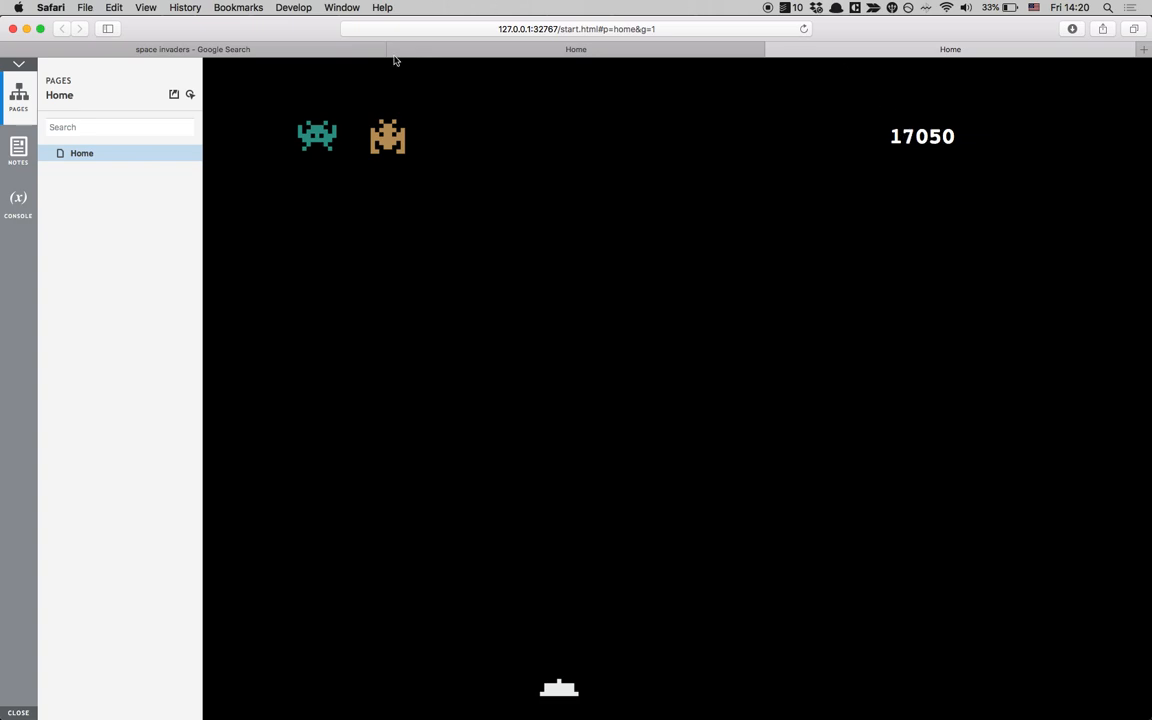
Collapse the preview sidebar, replay the game from a fresh reload to check scoring after losing, and return to Axure RP
{"action": "left_click", "coordinate": [26, 66]}
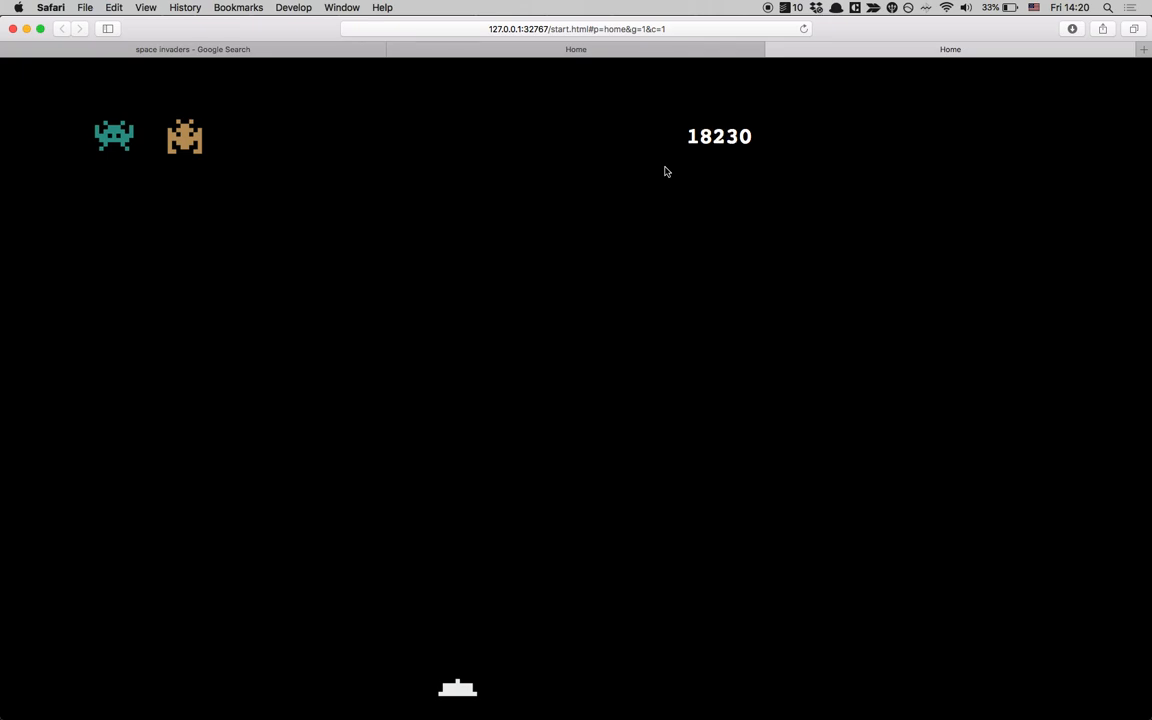
{"action": "key", "text": "super+r"}
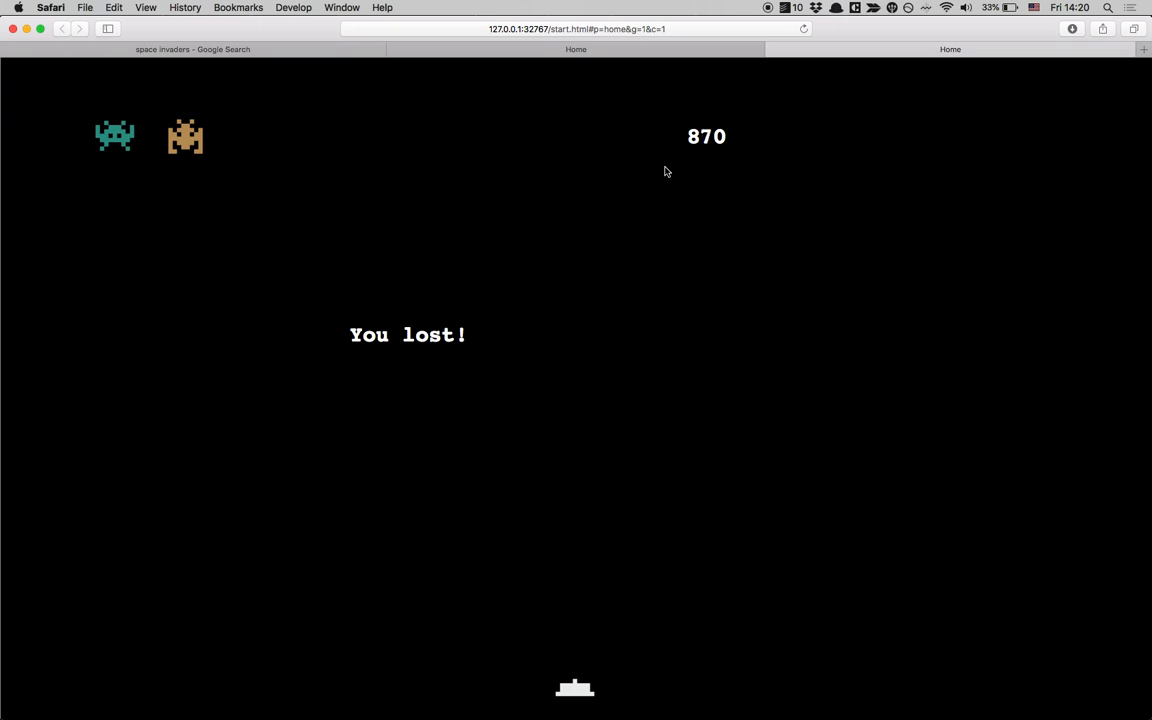
{"action": "key", "text": "super+r"}
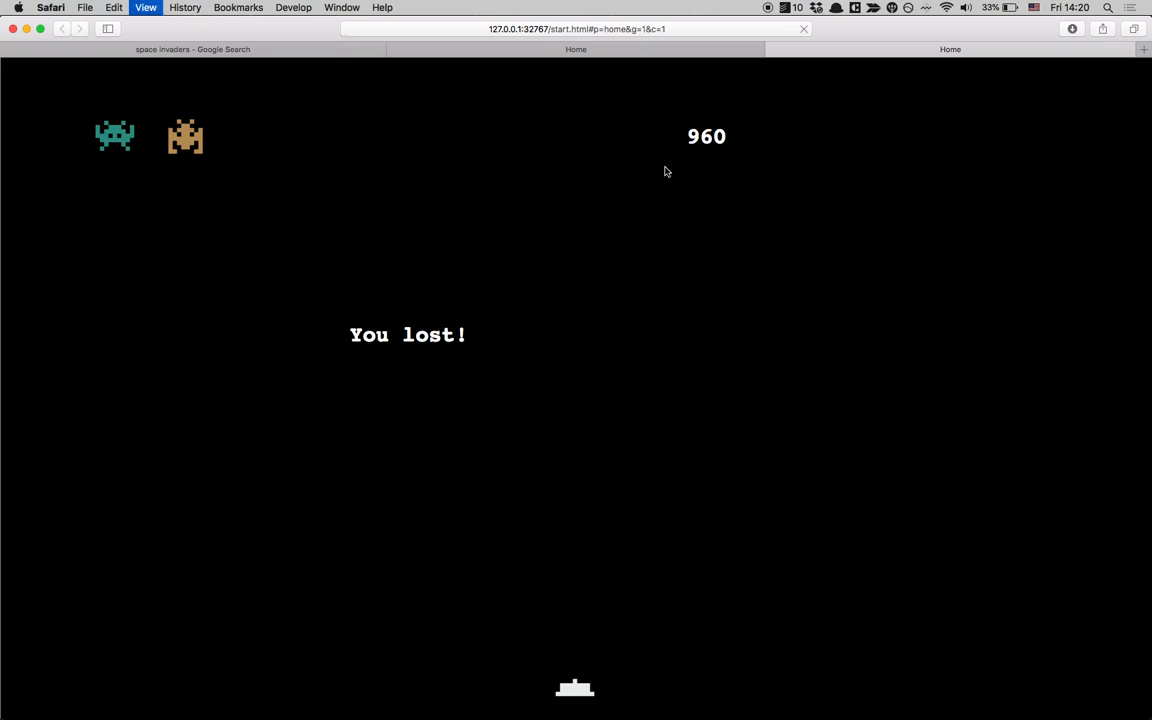
{"action": "key", "text": "Left"}
{"action": "key", "text": "Left"}
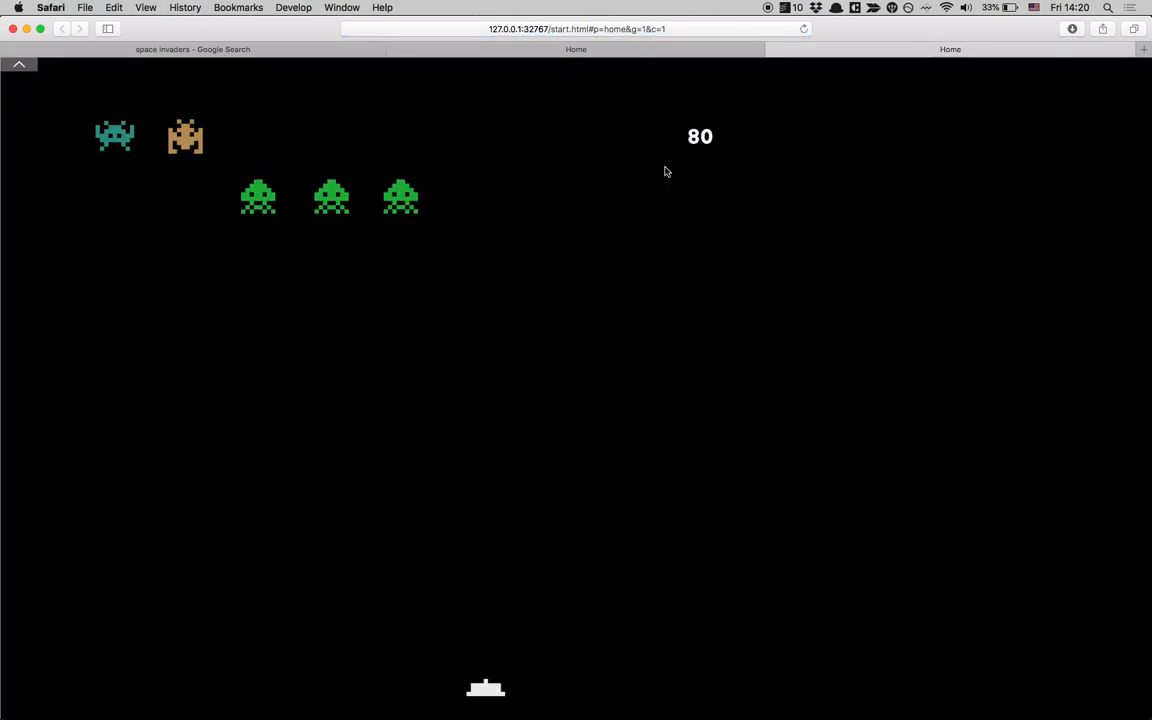
{"action": "key", "text": "space"}
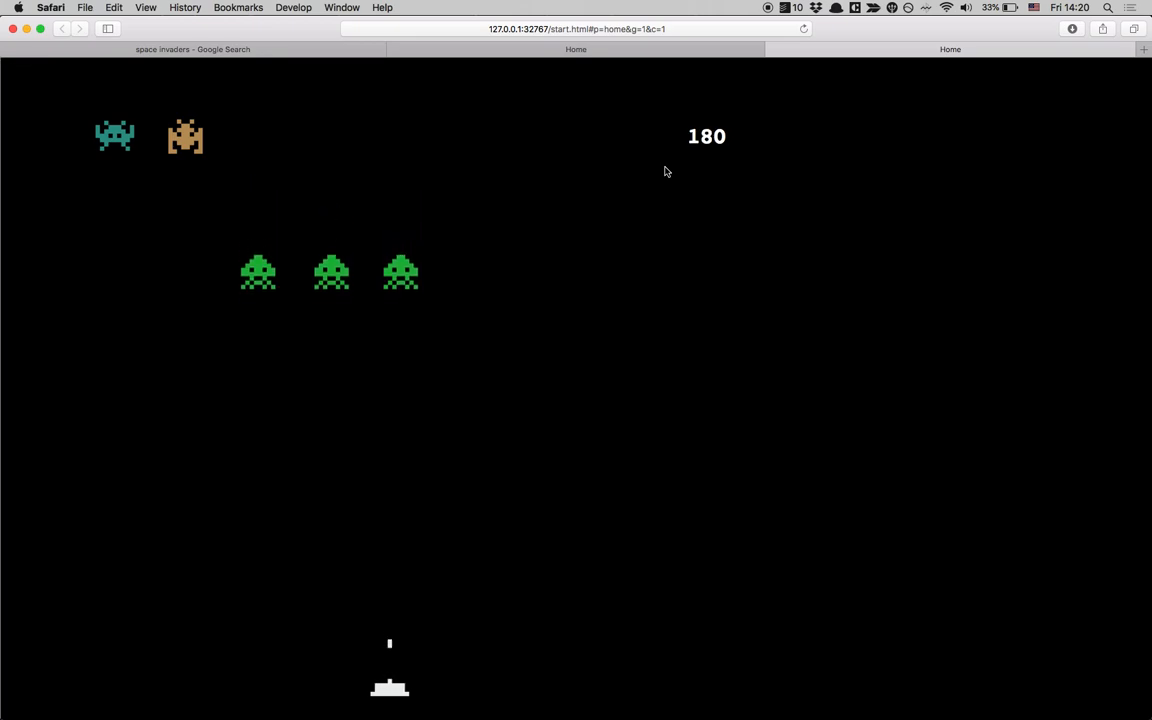
{"action": "key", "text": "Left"}
{"action": "key", "text": "Left"}
{"action": "key", "text": "space"}
{"action": "key", "text": "Right"}
{"action": "key", "text": "Right"}
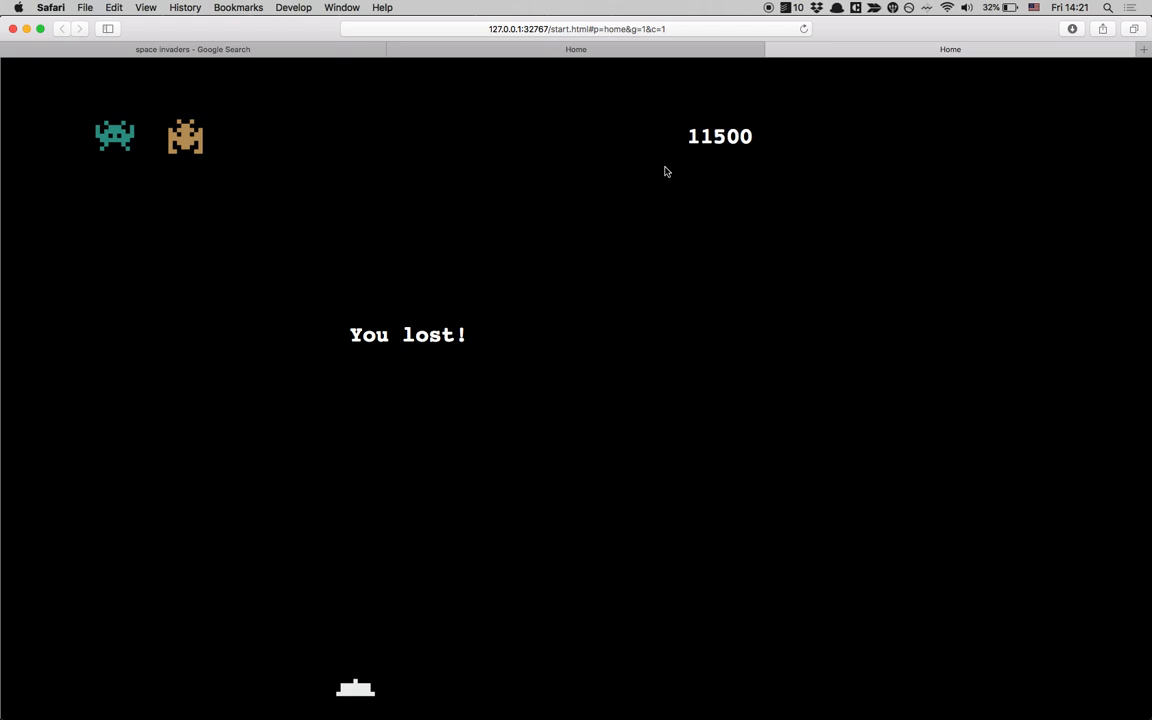
{"action": "key", "text": "super+Tab"}
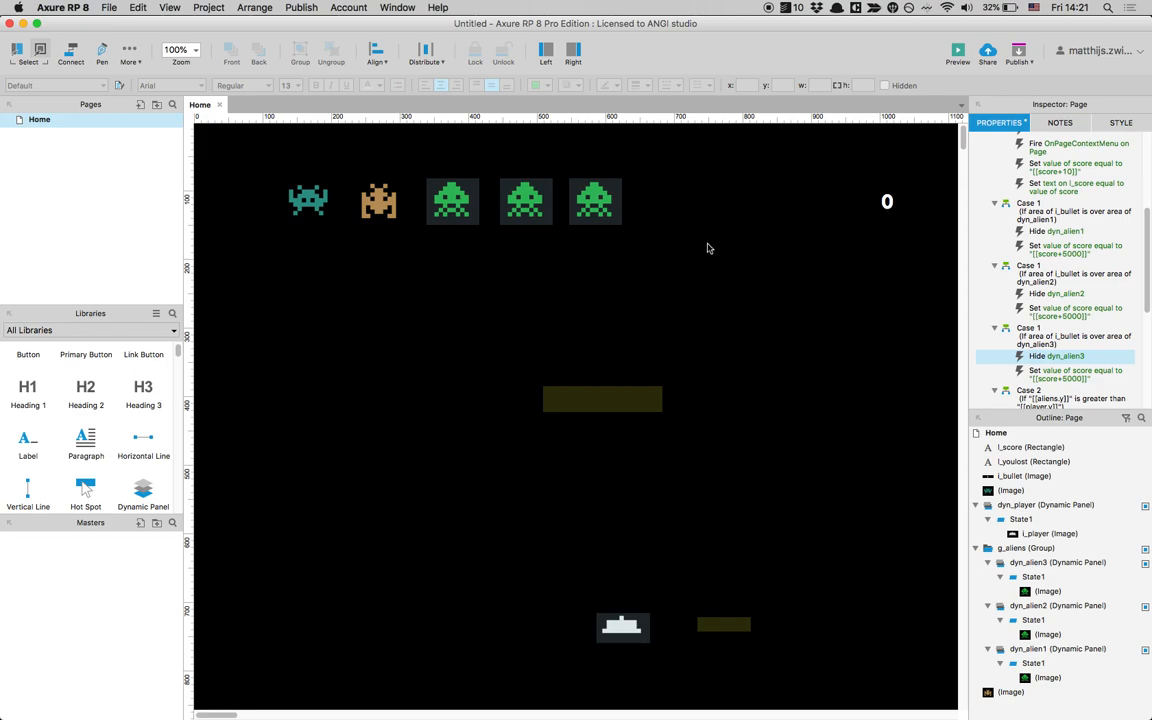
Add a global variable named playinggame to the project
{"action": "scroll", "coordinate": [1082, 371], "scroll_direction": "down", "scroll_amount": 3}
{"action": "scroll", "coordinate": [1082, 371], "scroll_direction": "up", "scroll_amount": 8}
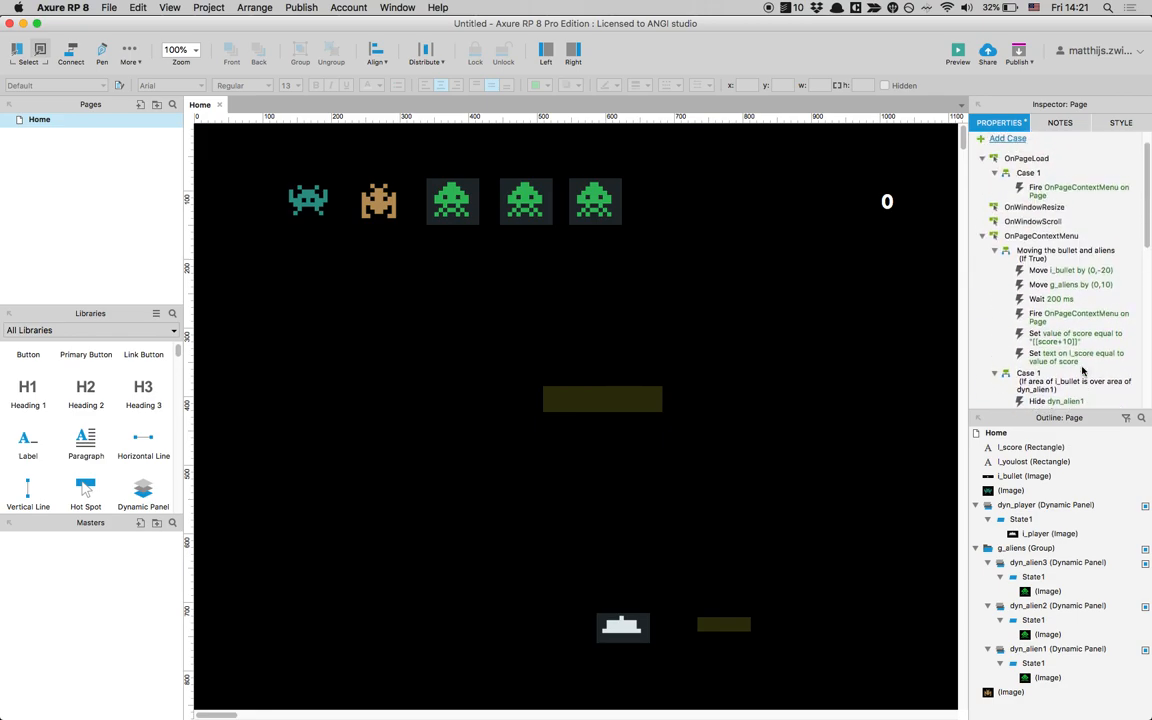
{"action": "left_click", "coordinate": [1043, 253]}
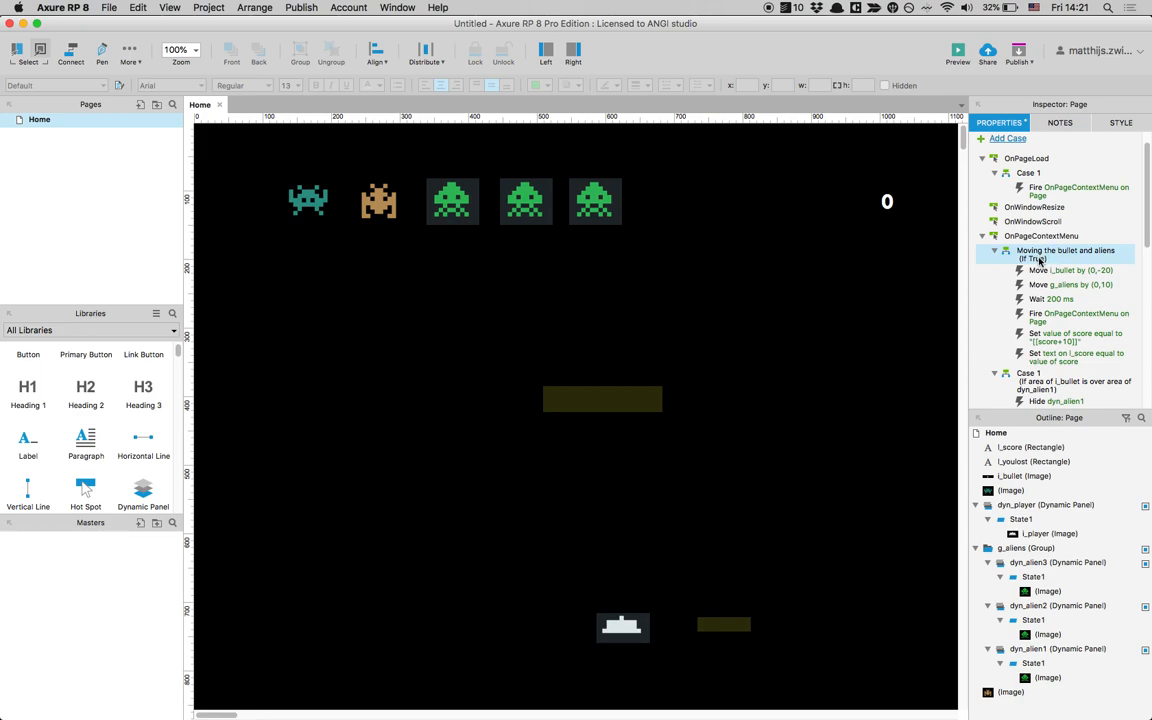
{"action": "left_click", "coordinate": [210, 8]}
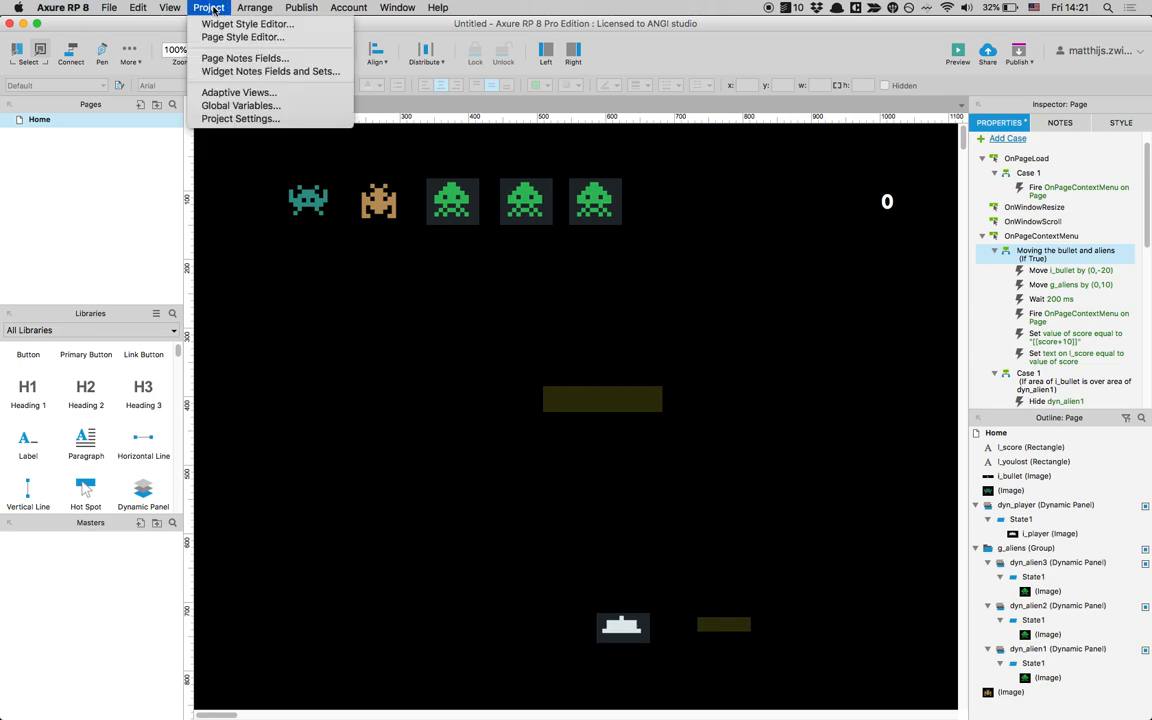
{"action": "left_click", "coordinate": [233, 107]}
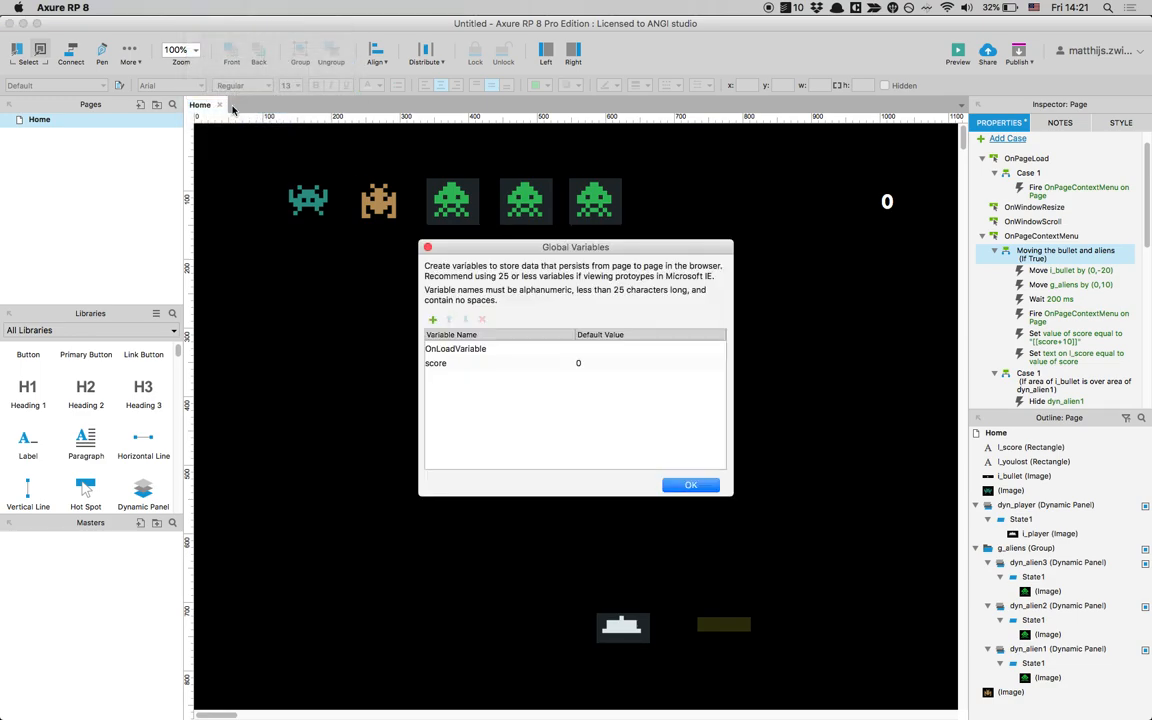
{"action": "left_click", "coordinate": [432, 319]}
{"action": "type", "text": "playinggame"}
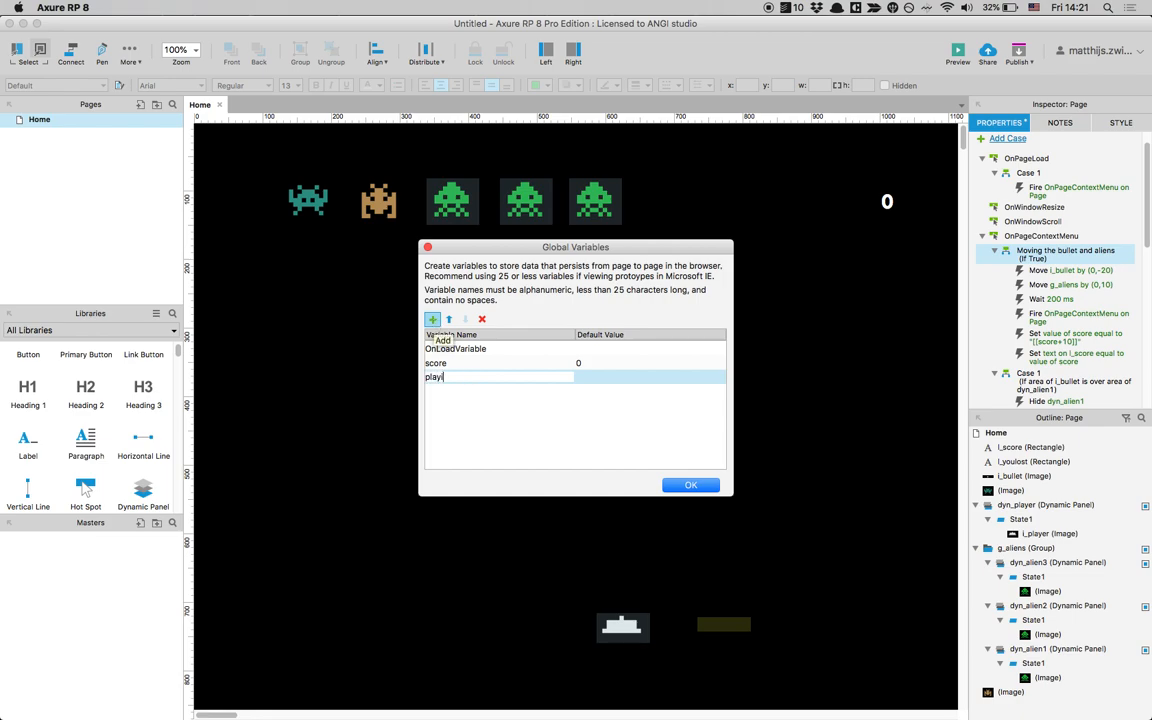
{"action": "left_click", "coordinate": [586, 378]}
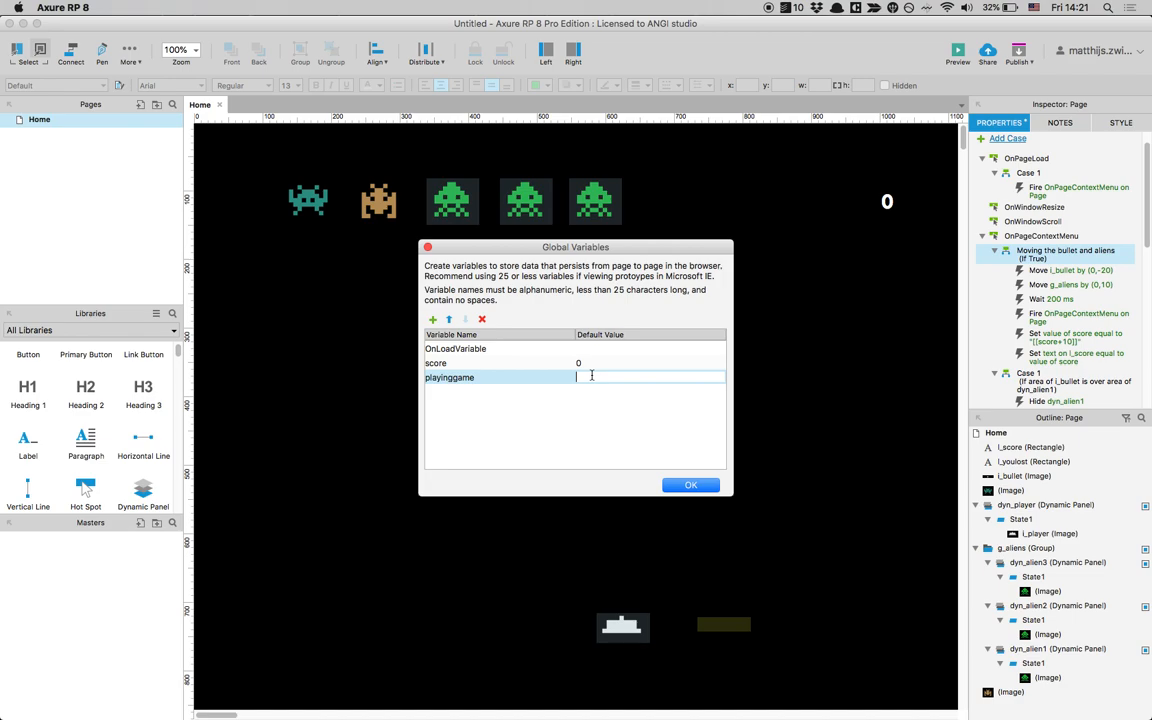
{"action": "left_click", "coordinate": [690, 484]}
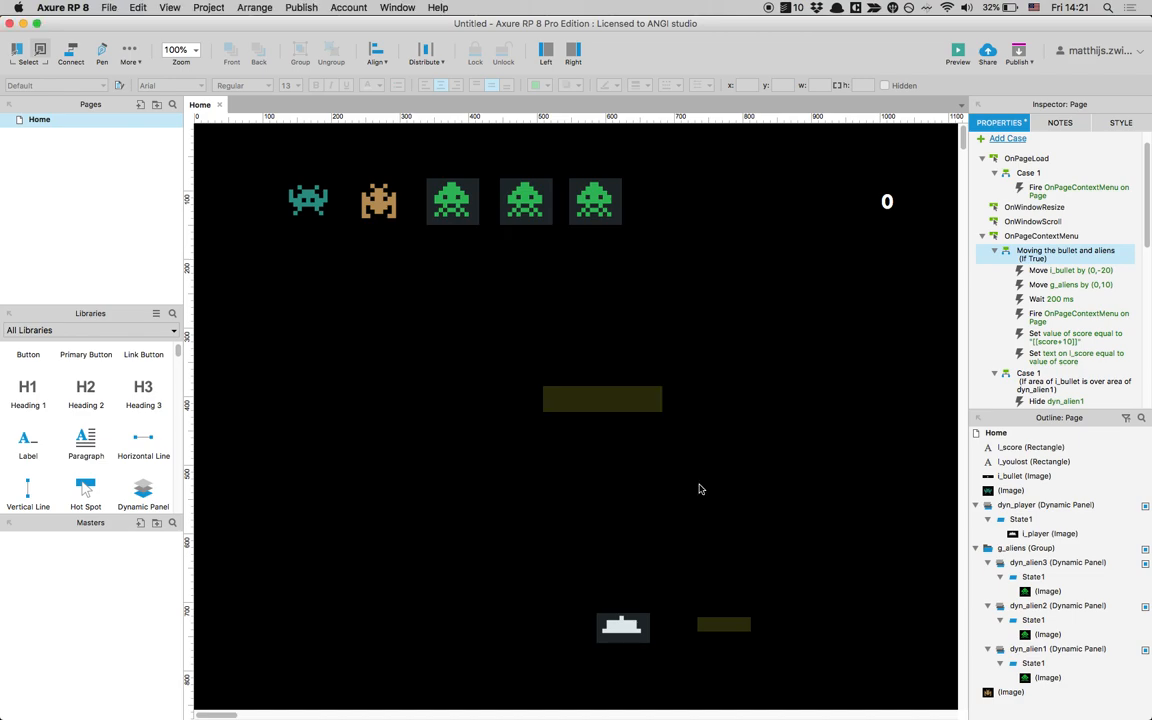
Rename the moving case "Moving the bullet and aliens and increase score" and add the condition that variable playinggame equals 1
{"action": "double_click", "coordinate": [1022, 258]}
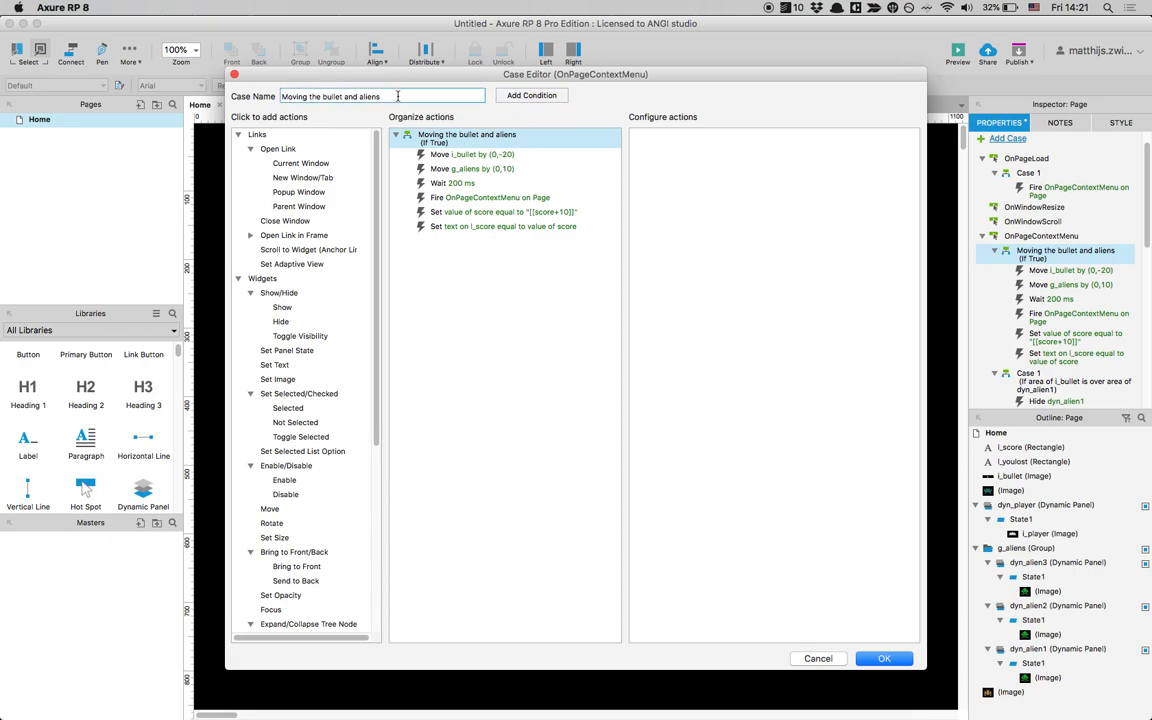
{"action": "type", "text": "and increase score"}
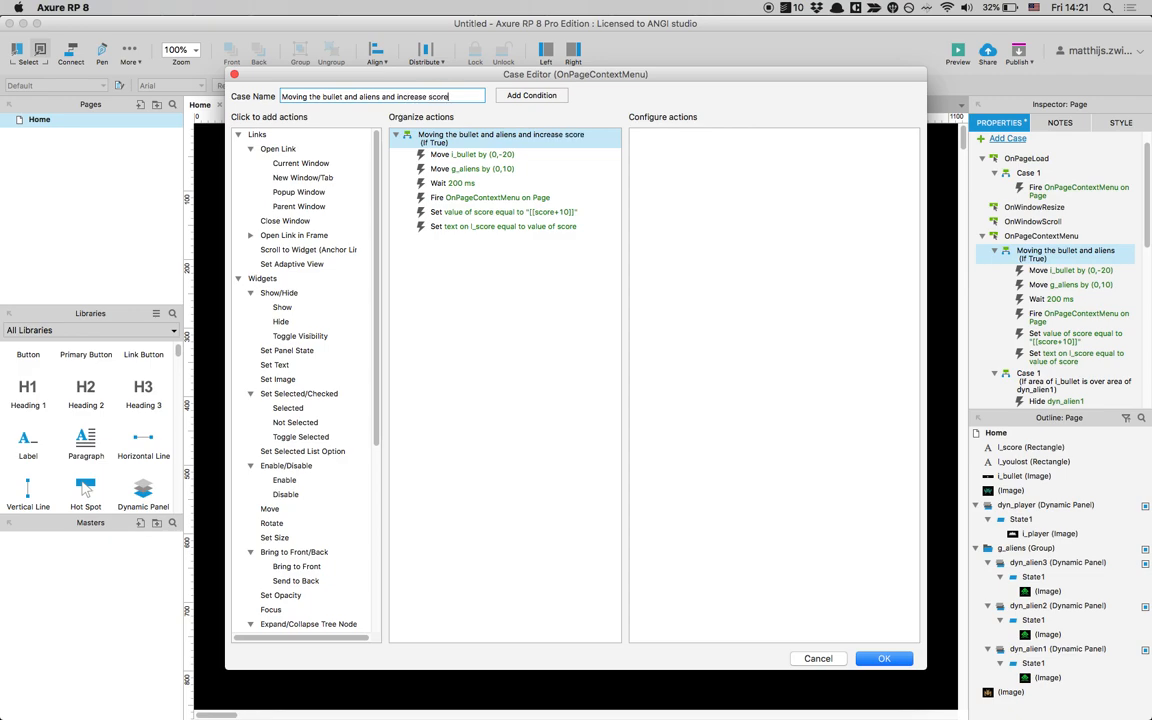
{"action": "left_click", "coordinate": [512, 97]}
{"action": "left_click", "coordinate": [434, 273]}
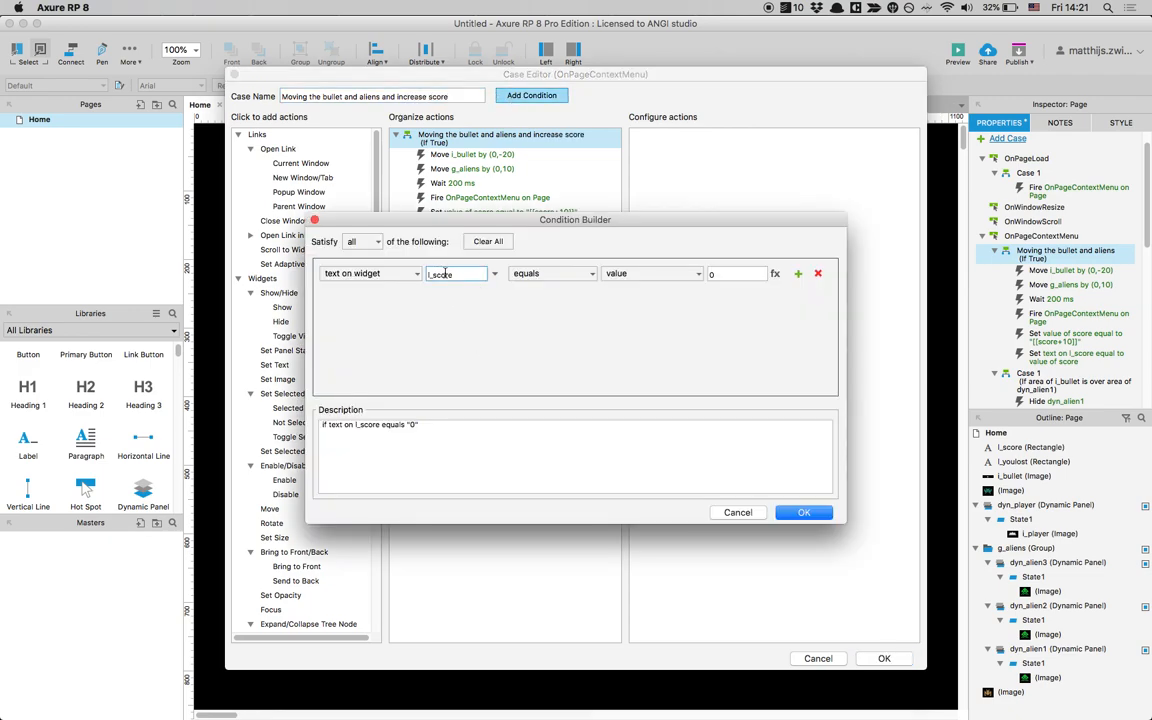
{"action": "left_click", "coordinate": [360, 273]}
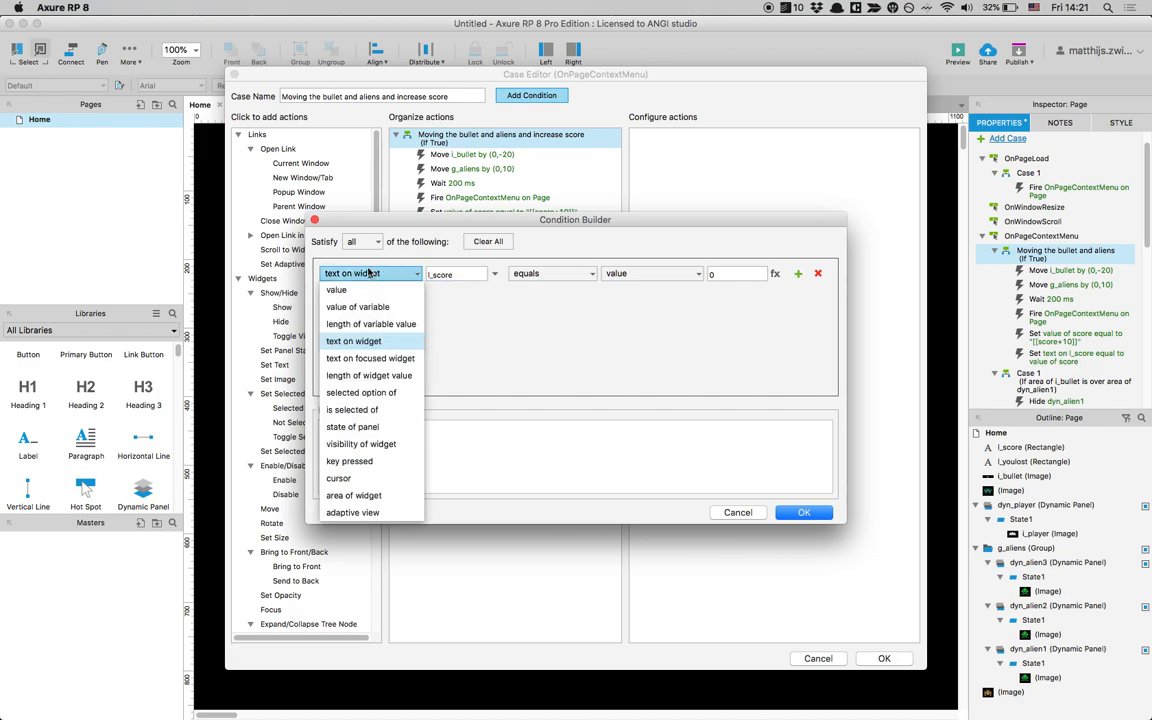
{"action": "left_click", "coordinate": [357, 307]}
{"action": "left_click", "coordinate": [462, 273]}
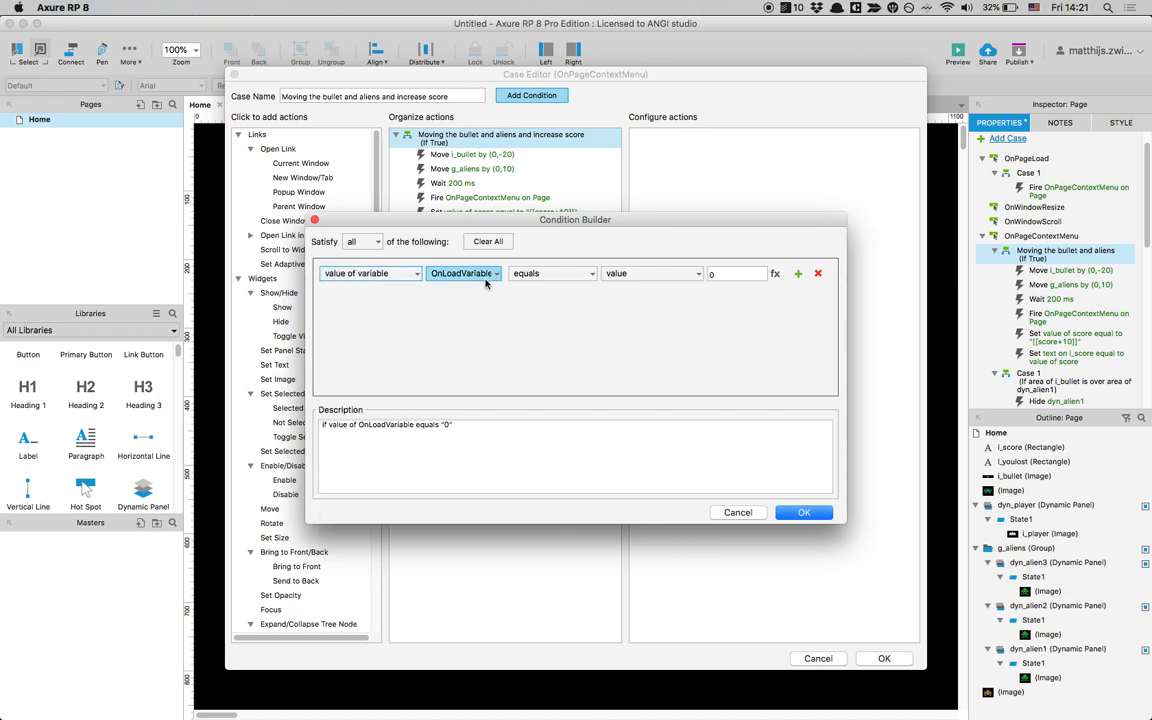
{"action": "left_click", "coordinate": [479, 323]}
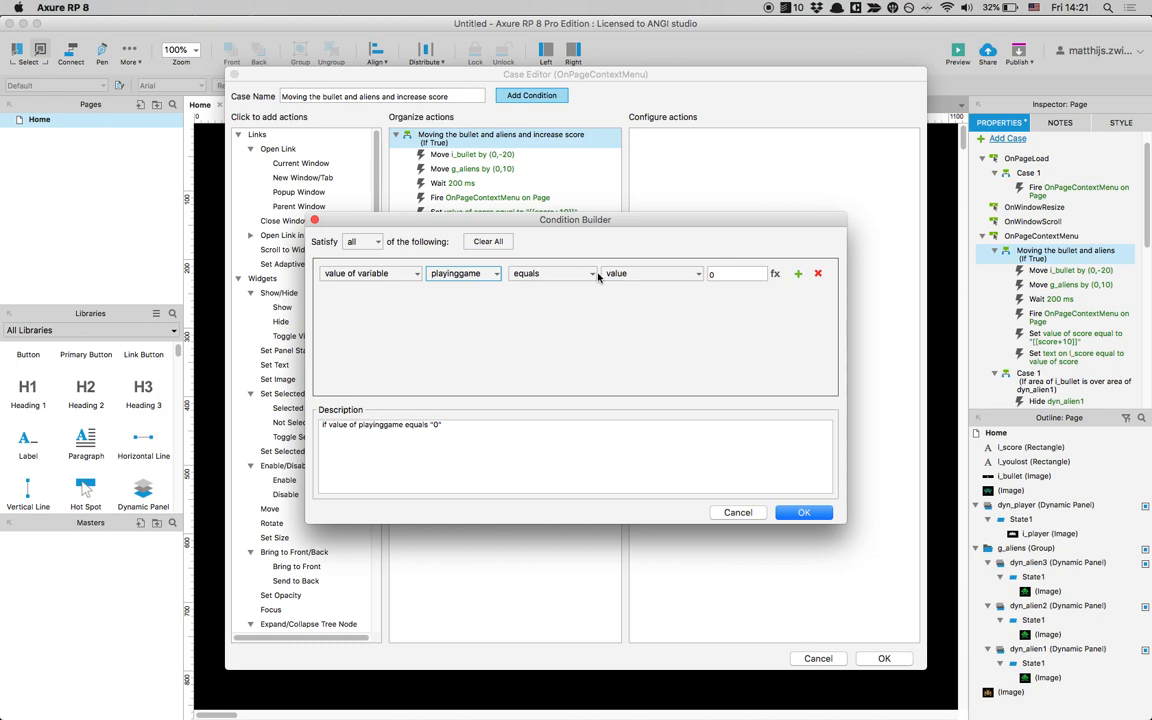
{"action": "left_click", "coordinate": [720, 274]}
{"action": "type", "text": "1"}
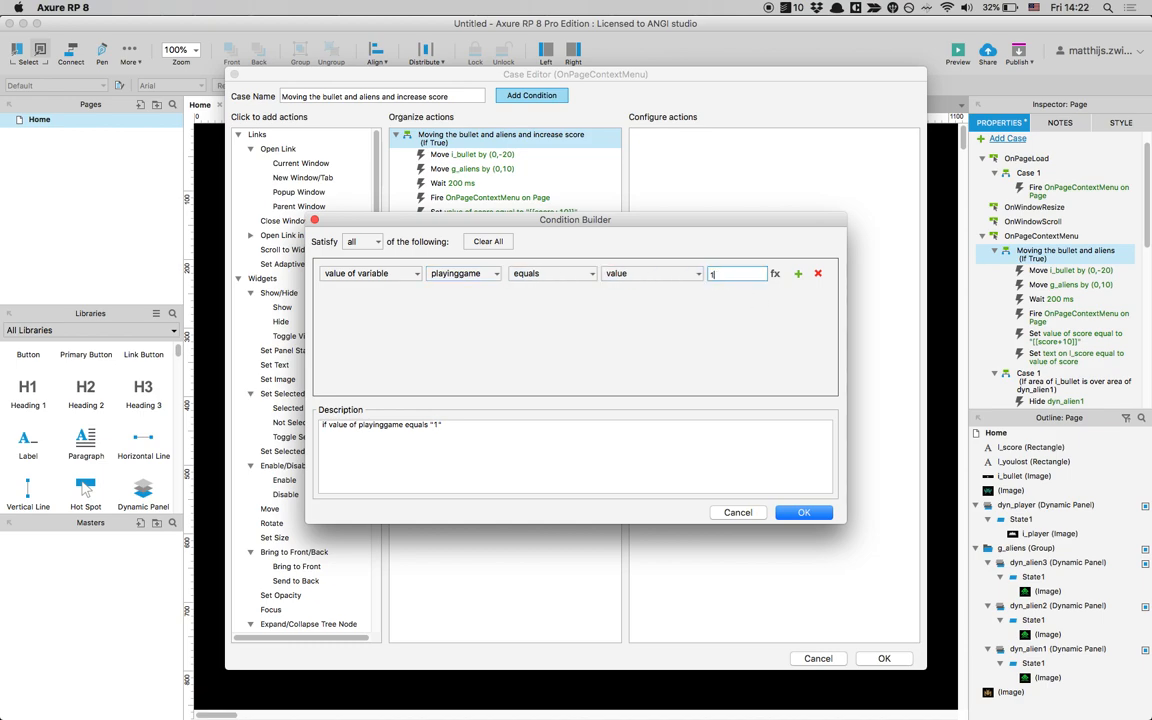
{"action": "left_click", "coordinate": [830, 512]}
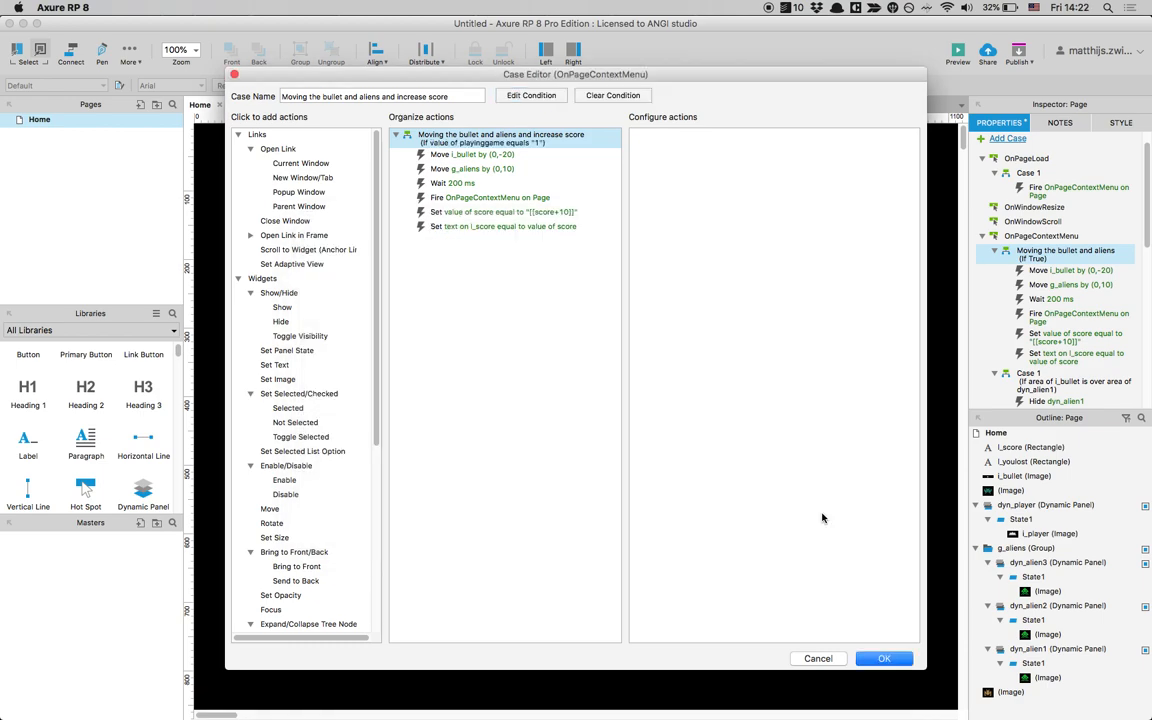
{"action": "left_click", "coordinate": [884, 658]}
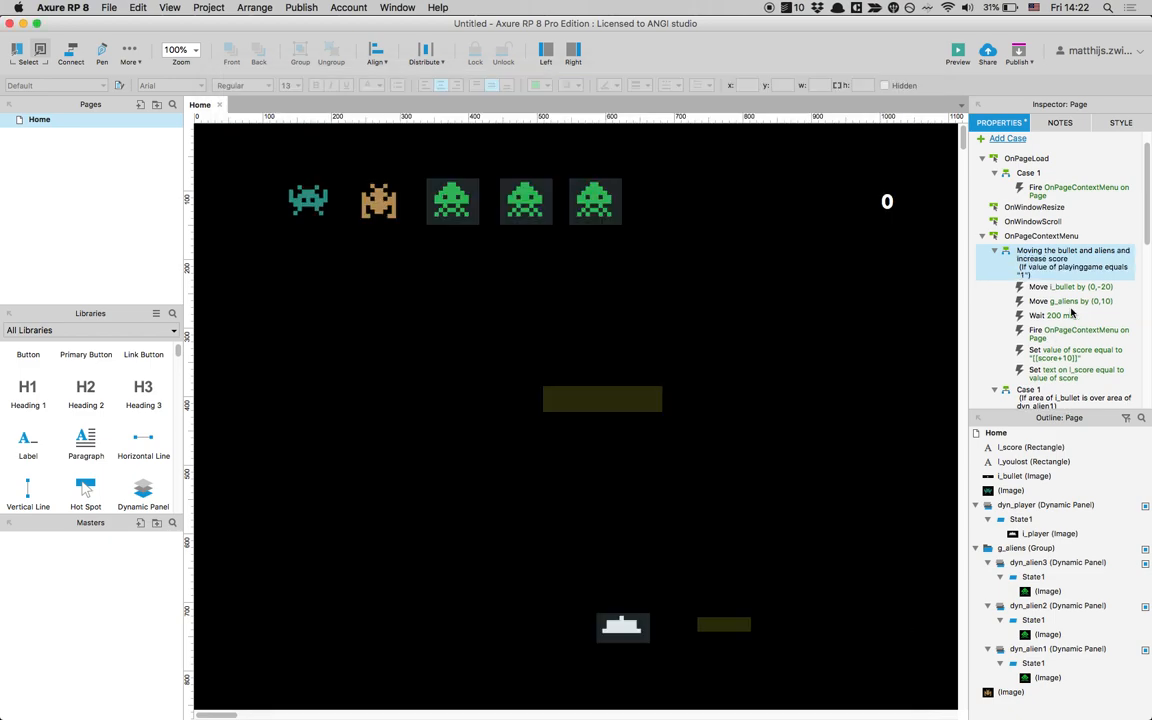
Add an action to the OnPageContextMenu case that shows l_youlost, setting variable playinggame to 0
{"action": "scroll", "coordinate": [1072, 313], "scroll_direction": "down", "scroll_amount": 3}
{"action": "scroll", "coordinate": [1071, 313], "scroll_direction": "down", "scroll_amount": 2}
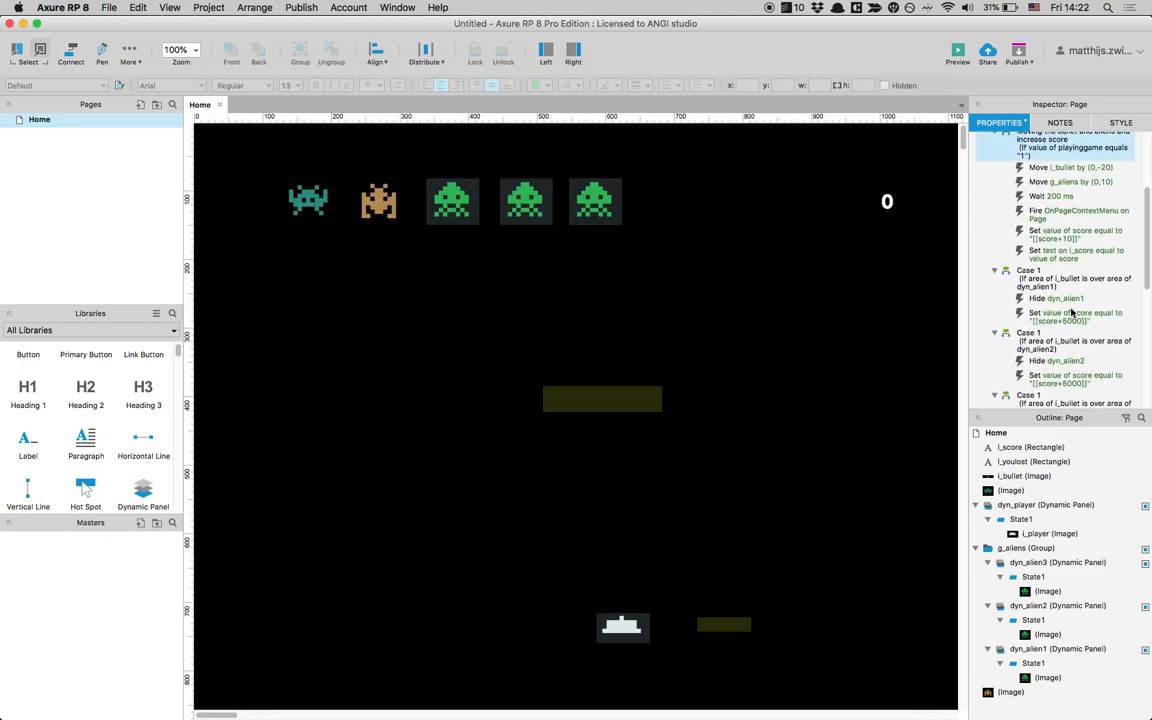
{"action": "scroll", "coordinate": [1071, 313], "scroll_direction": "down", "scroll_amount": 4}
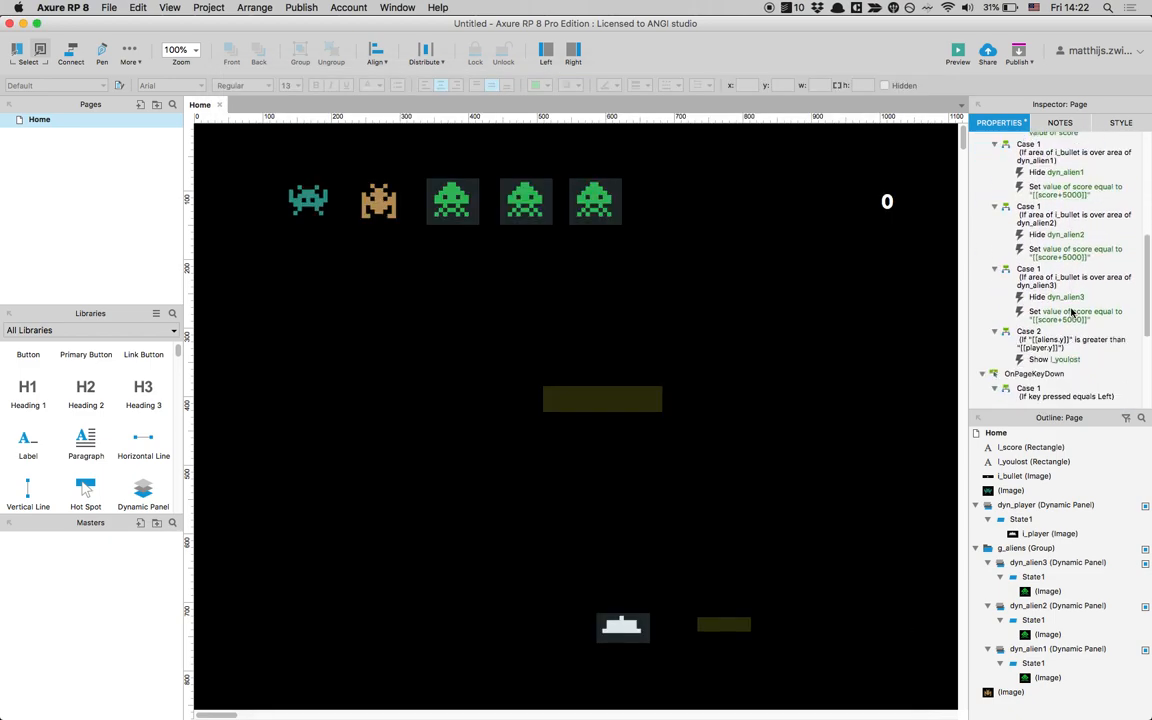
{"action": "left_click", "coordinate": [1041, 340]}
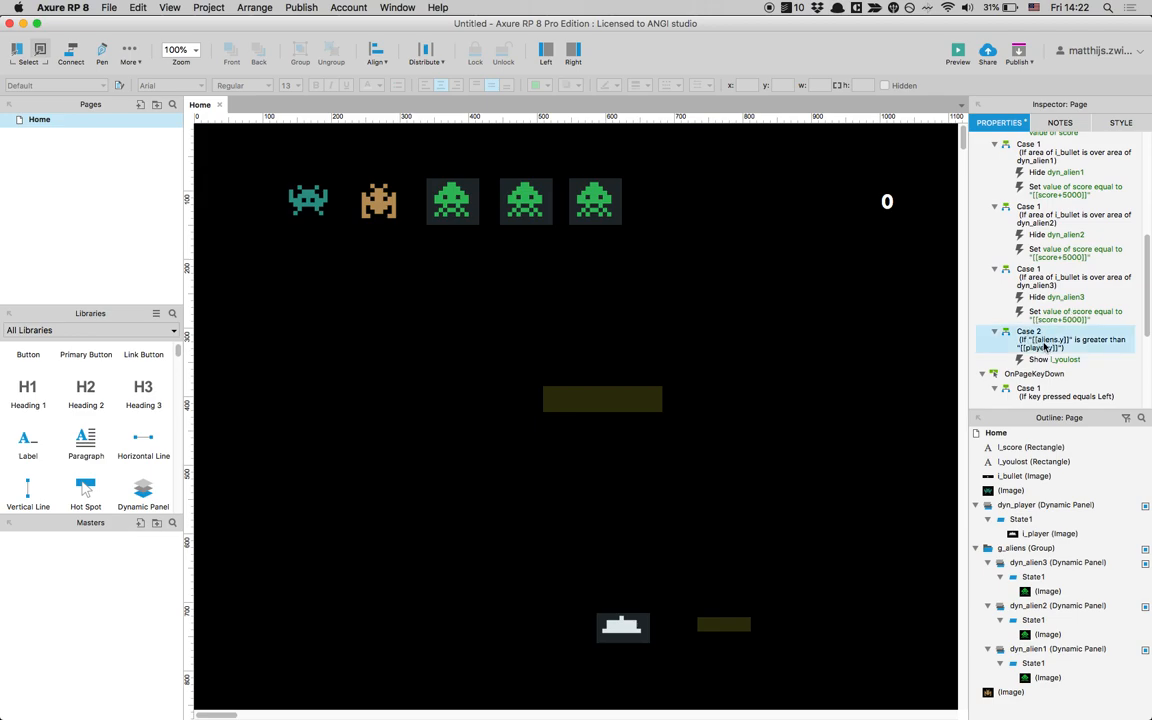
{"action": "double_click", "coordinate": [1044, 346]}
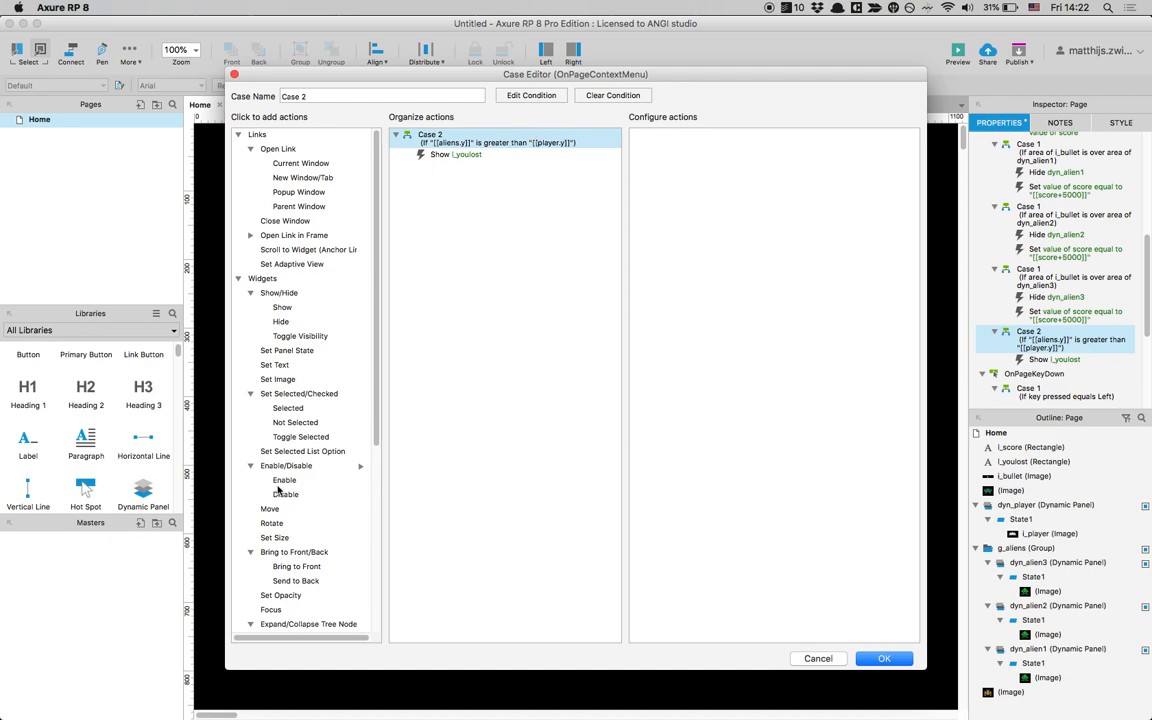
{"action": "scroll", "coordinate": [280, 580], "scroll_direction": "down", "scroll_amount": 5}
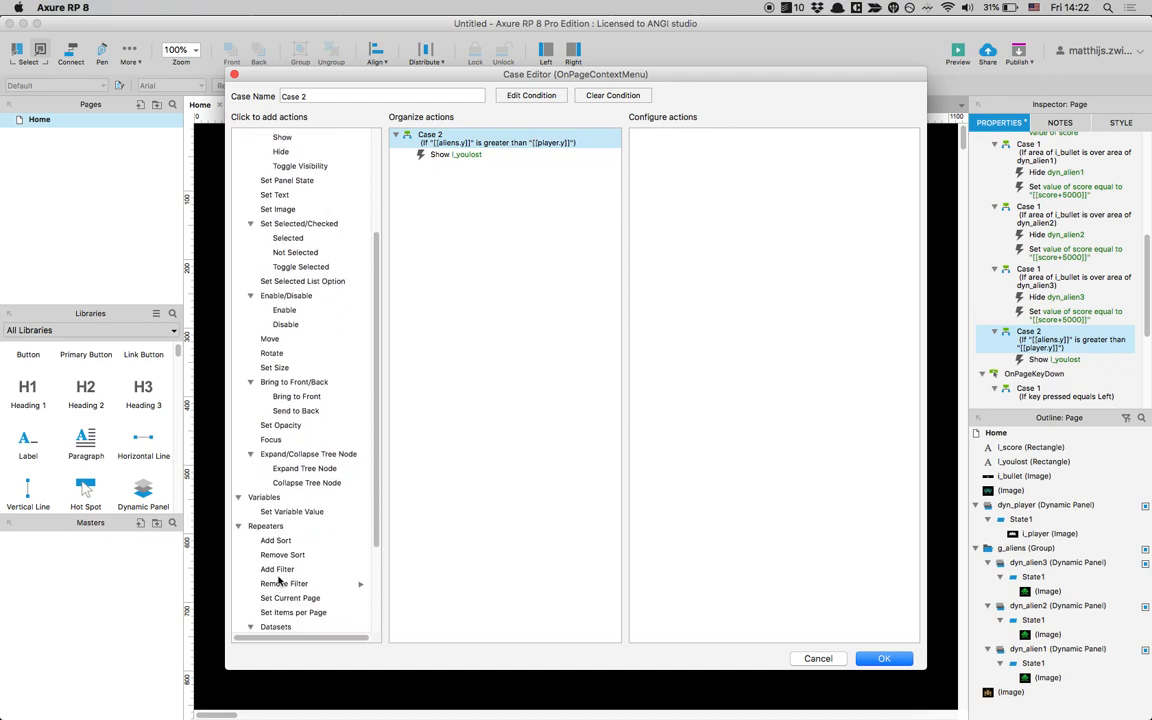
{"action": "left_click", "coordinate": [298, 511]}
{"action": "left_click", "coordinate": [652, 188]}
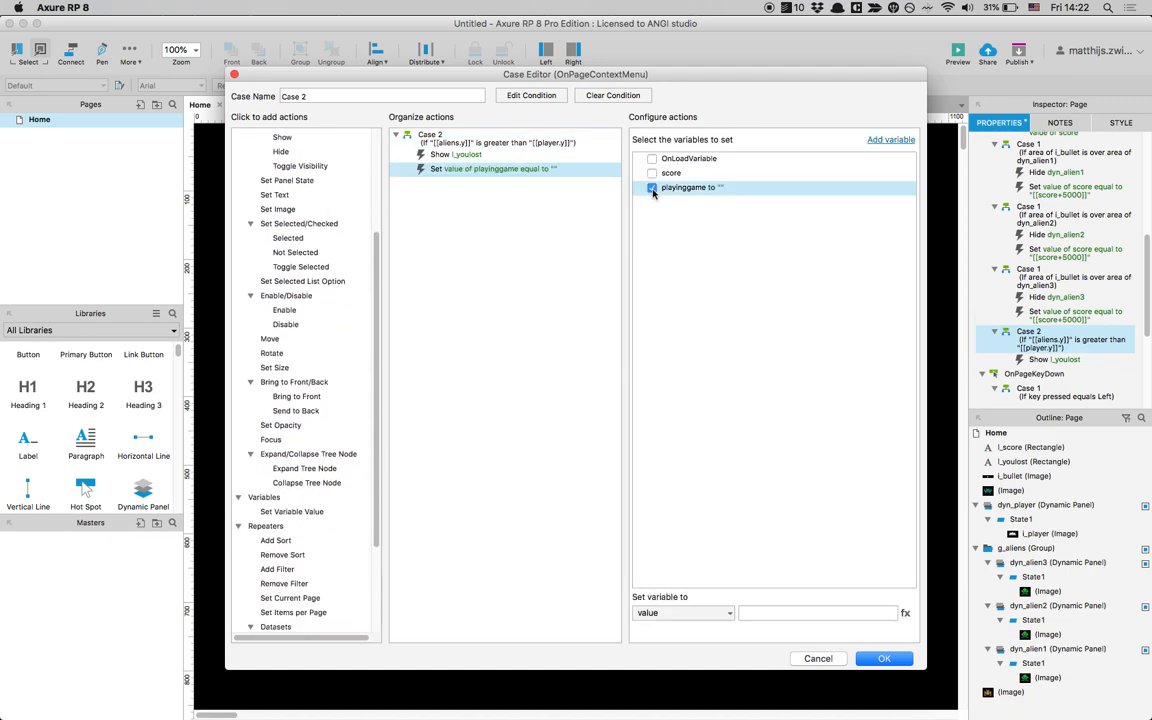
{"action": "left_click", "coordinate": [830, 613]}
{"action": "type", "text": "0"}
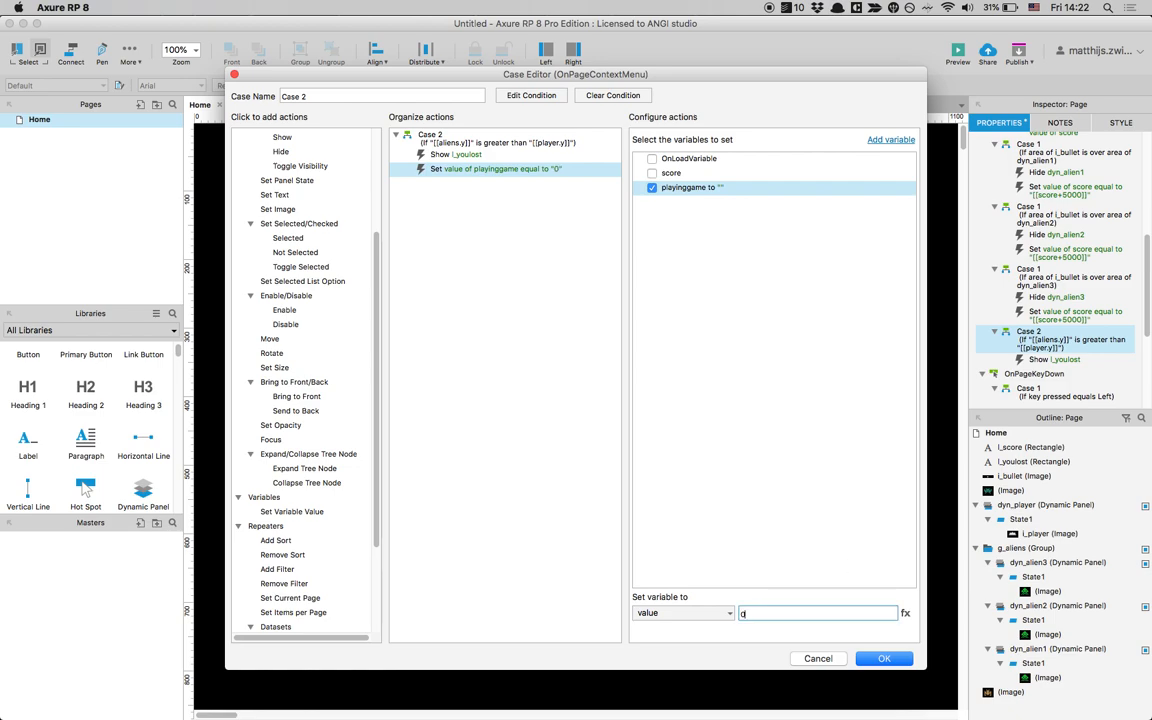
{"action": "left_click", "coordinate": [884, 658]}
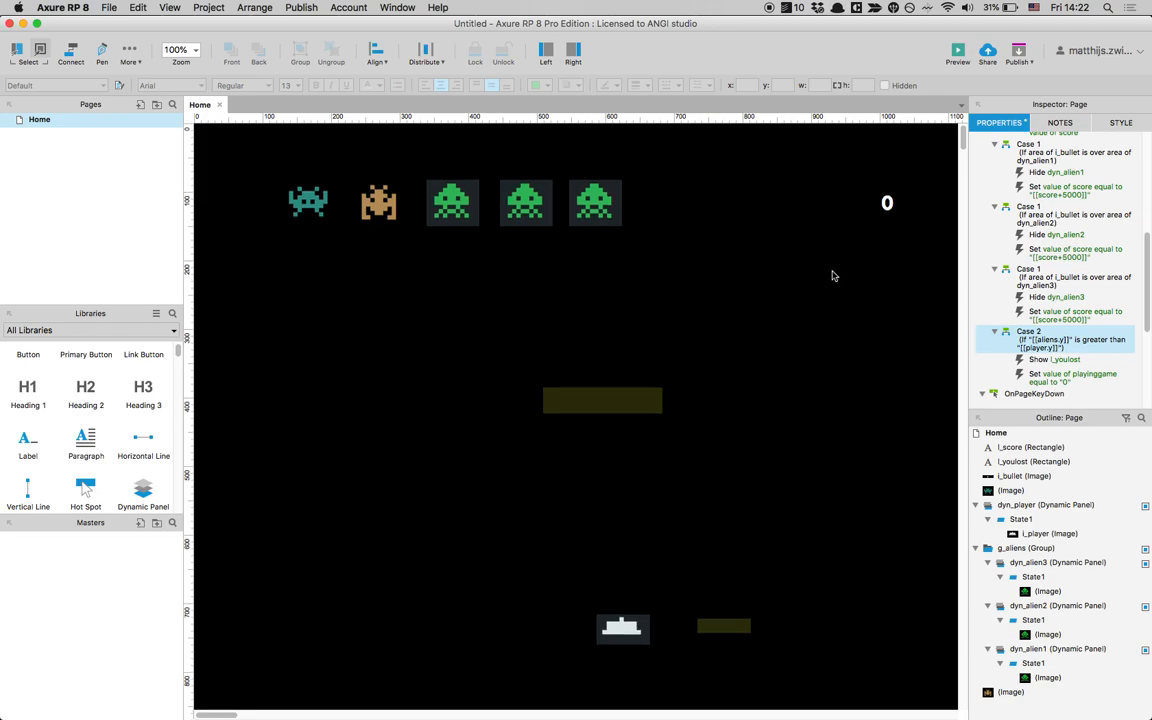
Review the OnPageContextMenu cases, from the bullet and alien movement through the alien hits to the lost-game case
{"action": "scroll", "coordinate": [986, 260], "scroll_direction": "up", "scroll_amount": 5}
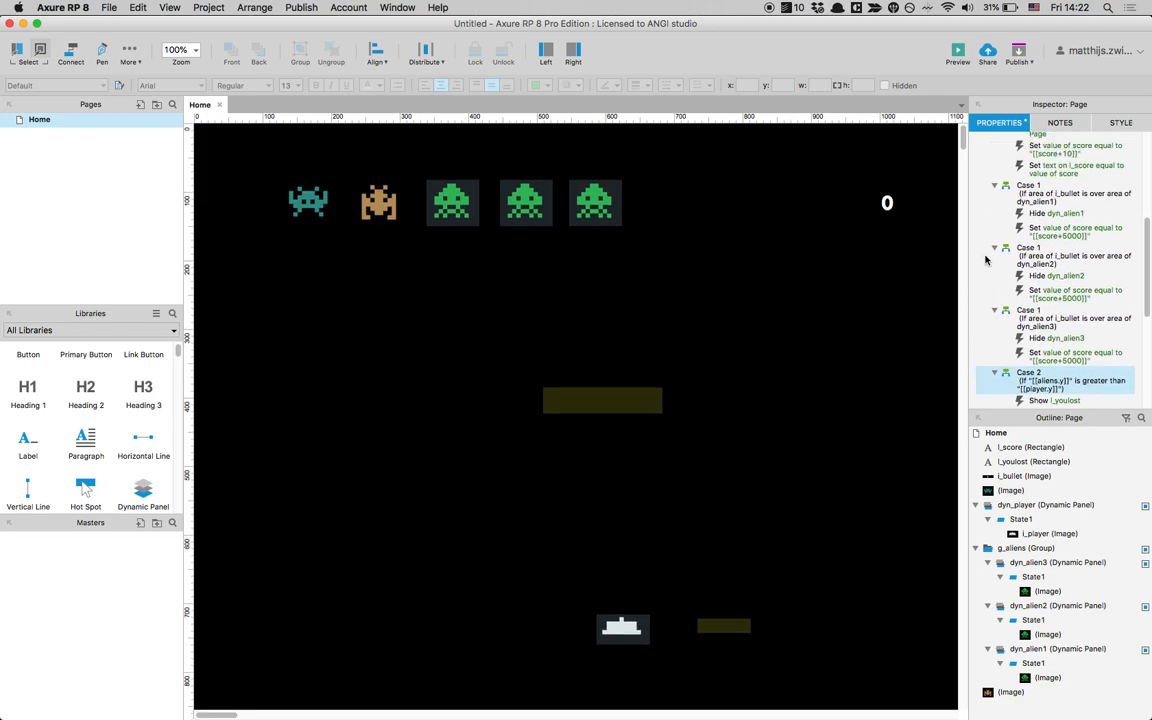
{"action": "scroll", "coordinate": [986, 260], "scroll_direction": "down", "scroll_amount": 1}
{"action": "scroll", "coordinate": [985, 260], "scroll_direction": "up", "scroll_amount": 1}
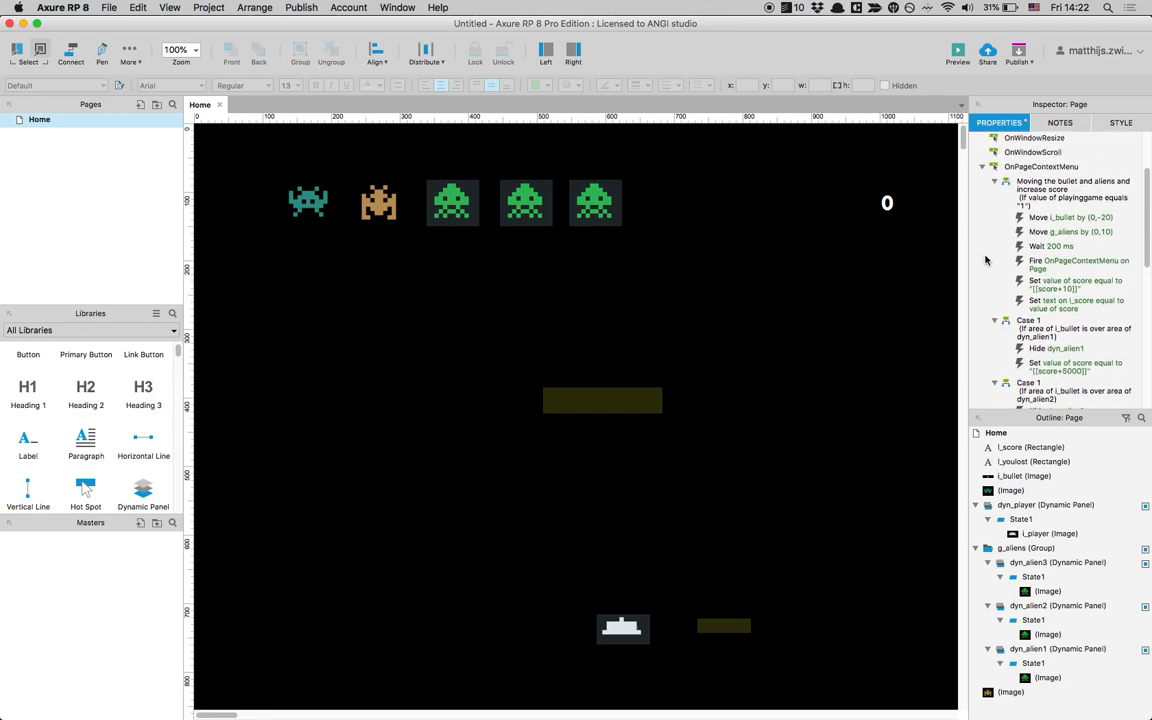
{"action": "scroll", "coordinate": [985, 260], "scroll_direction": "down", "scroll_amount": 6}
{"action": "scroll", "coordinate": [985, 260], "scroll_direction": "down", "scroll_amount": 1}
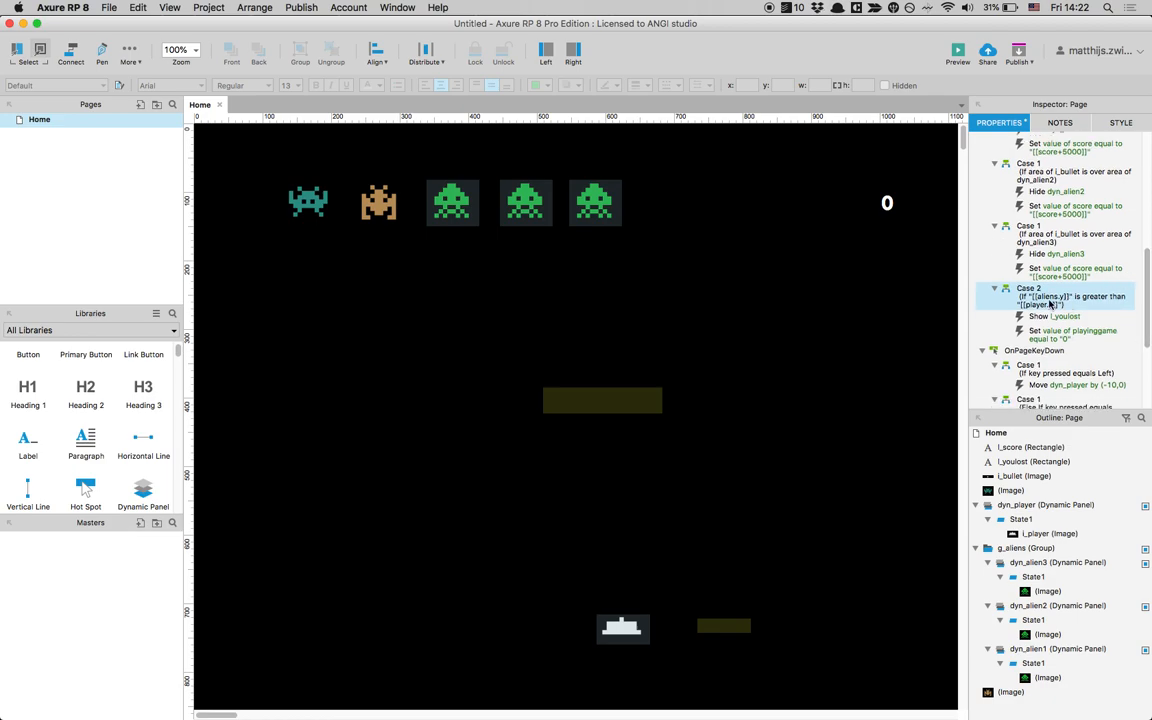
{"action": "scroll", "coordinate": [1037, 300], "scroll_direction": "up", "scroll_amount": 2}
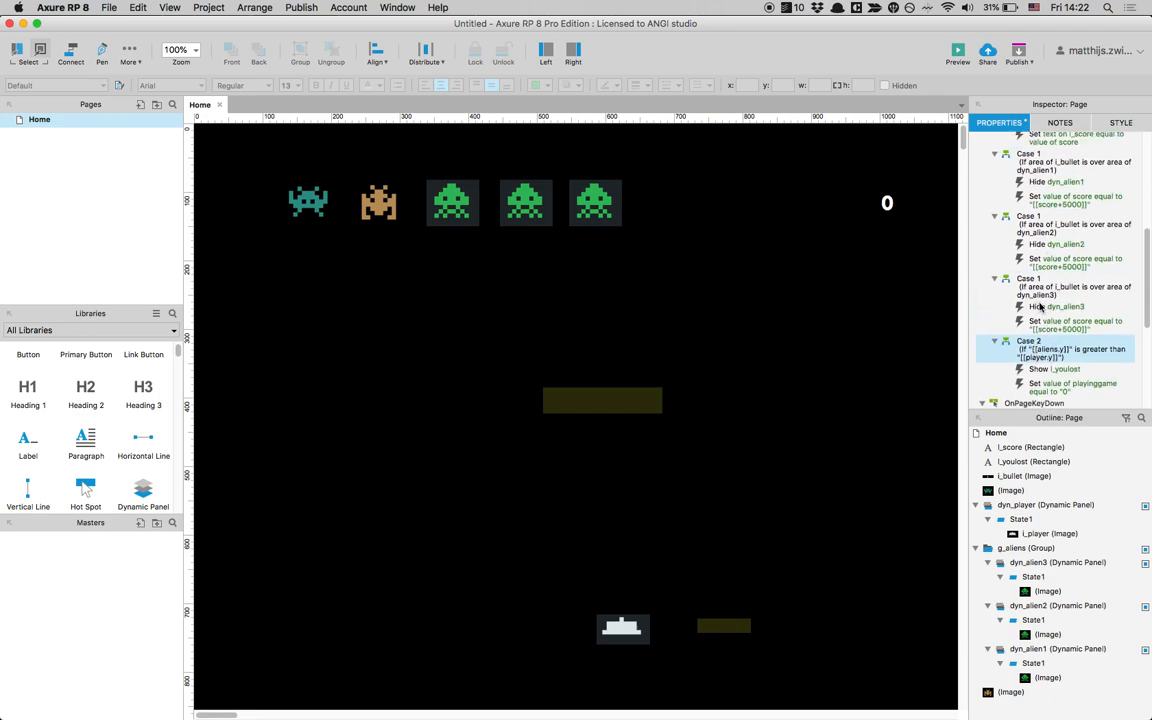
{"action": "scroll", "coordinate": [1040, 308], "scroll_direction": "up", "scroll_amount": 1}
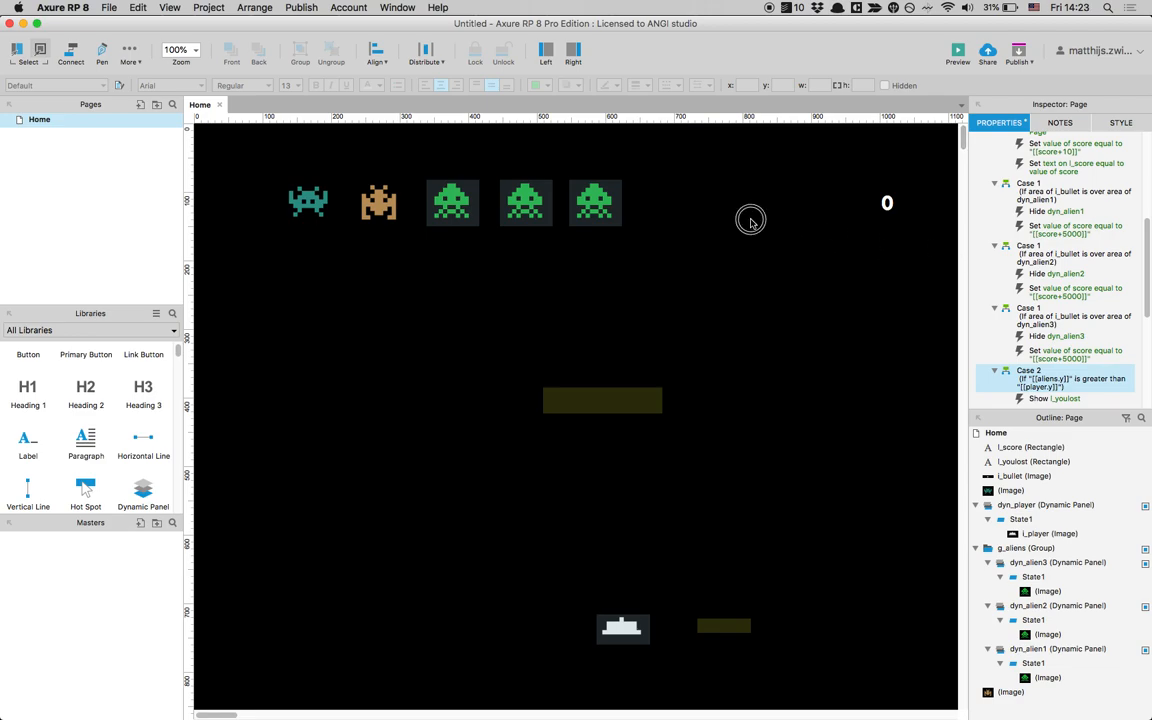
Add a global variable named numberofaliens to the project
{"action": "left_click", "coordinate": [208, 8]}
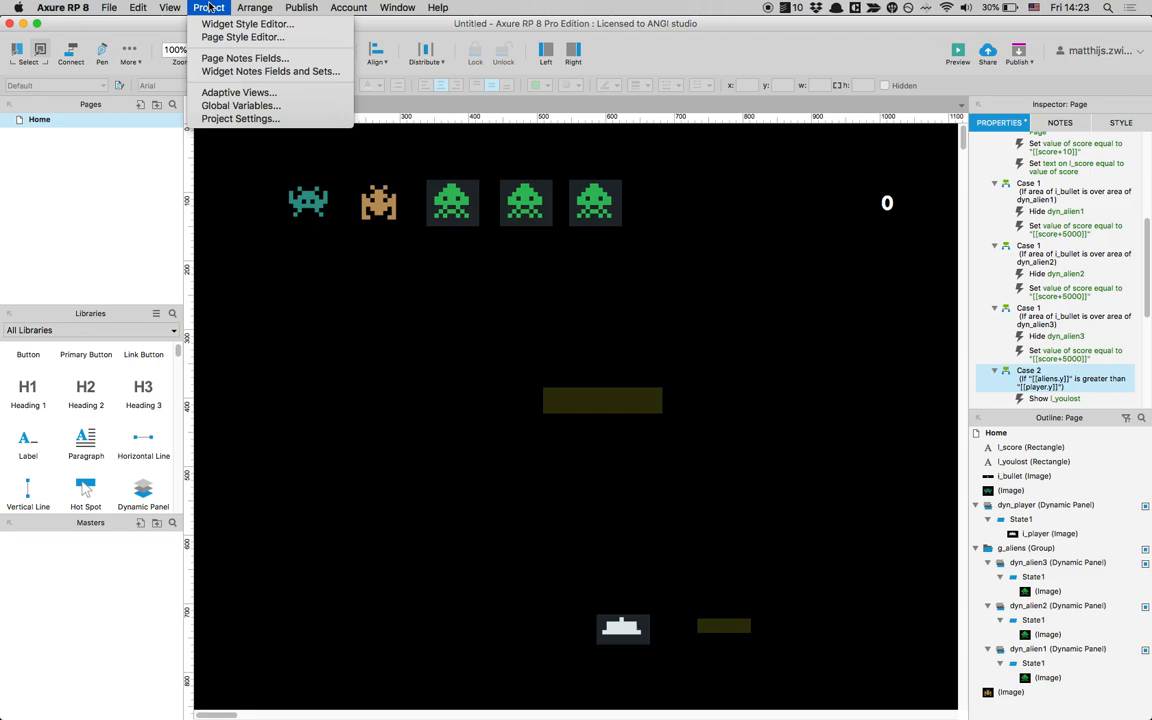
{"action": "left_click", "coordinate": [241, 105]}
{"action": "left_click", "coordinate": [432, 319]}
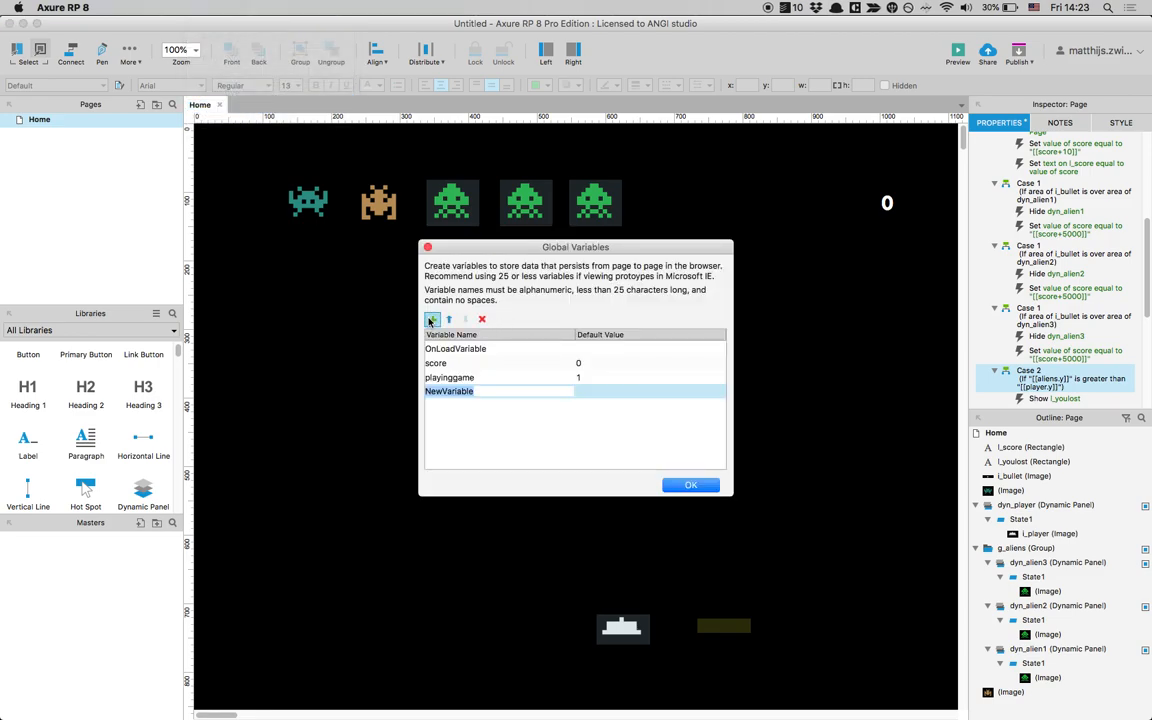
{"action": "type", "text": "nu"}
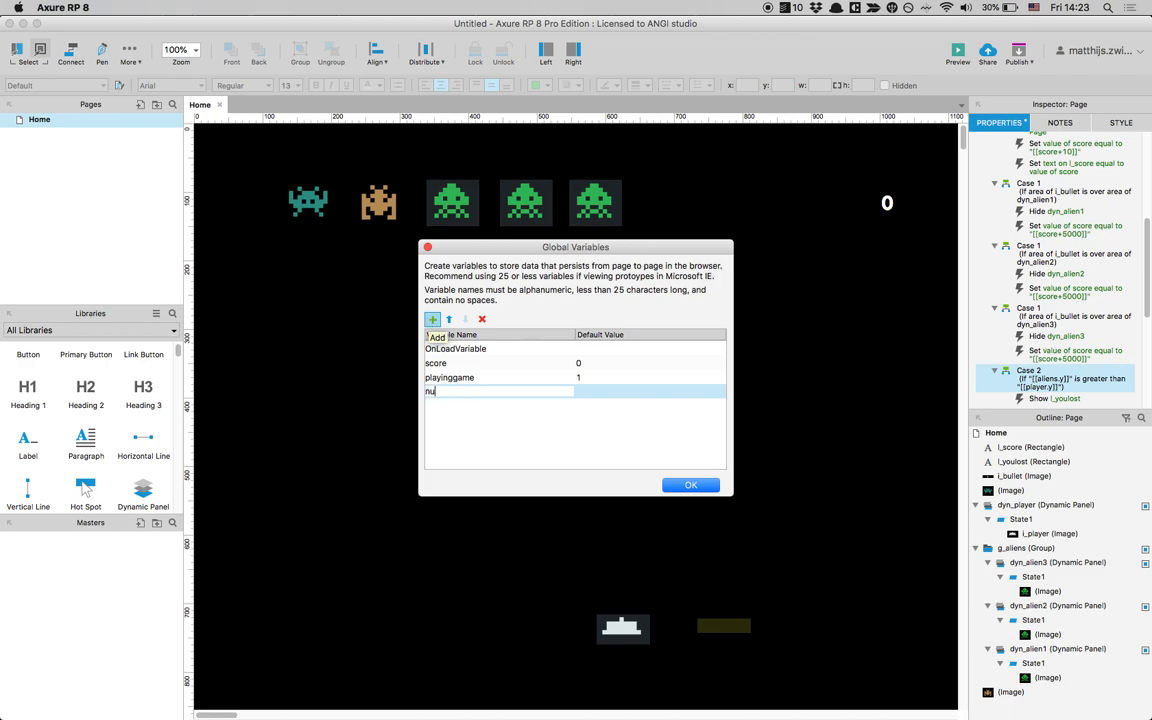
{"action": "type", "text": "mberofaliens"}
{"action": "left_click", "coordinate": [590, 389]}
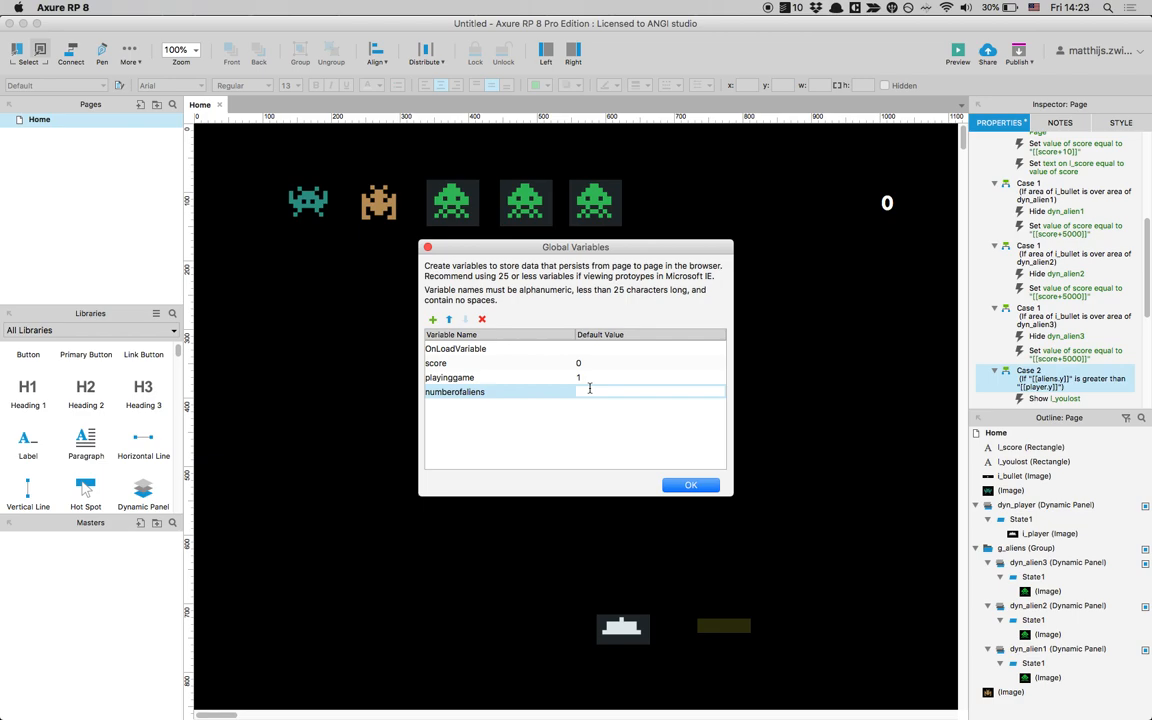
{"action": "left_click", "coordinate": [694, 486]}
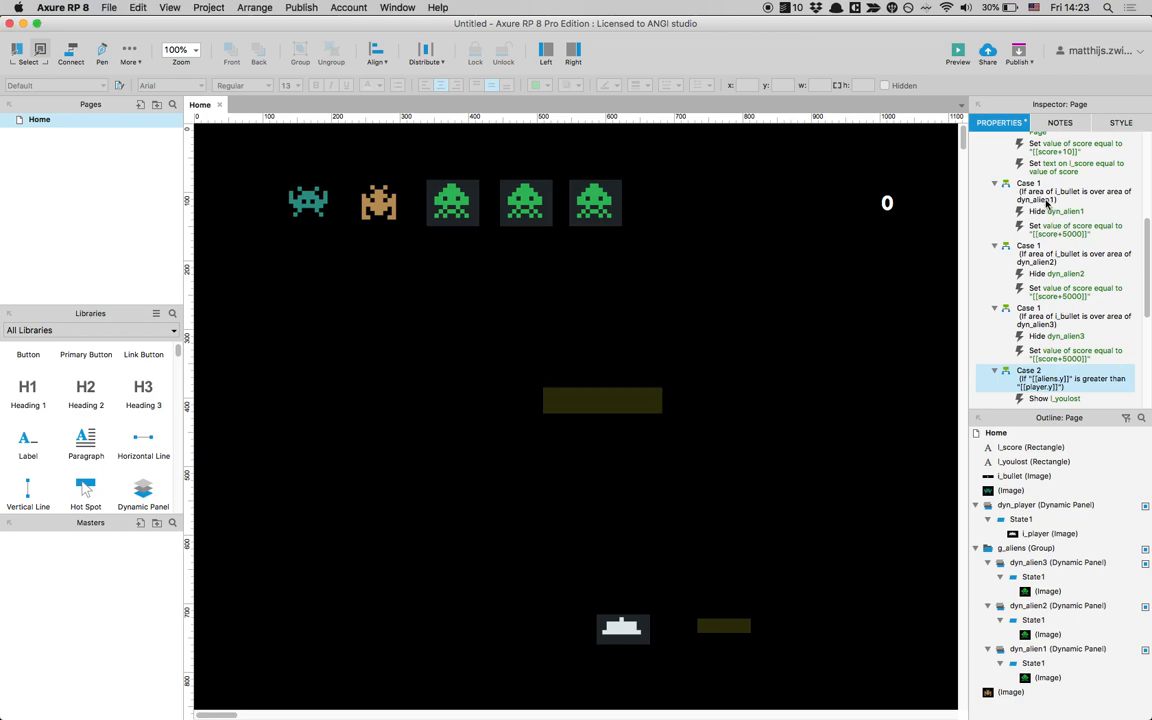
Add an action to the dyn_alien1 hit case that sets variable numberofaliens to [[numberofaliens-1]]
{"action": "scroll", "coordinate": [1047, 195], "scroll_direction": "down", "scroll_amount": 3}
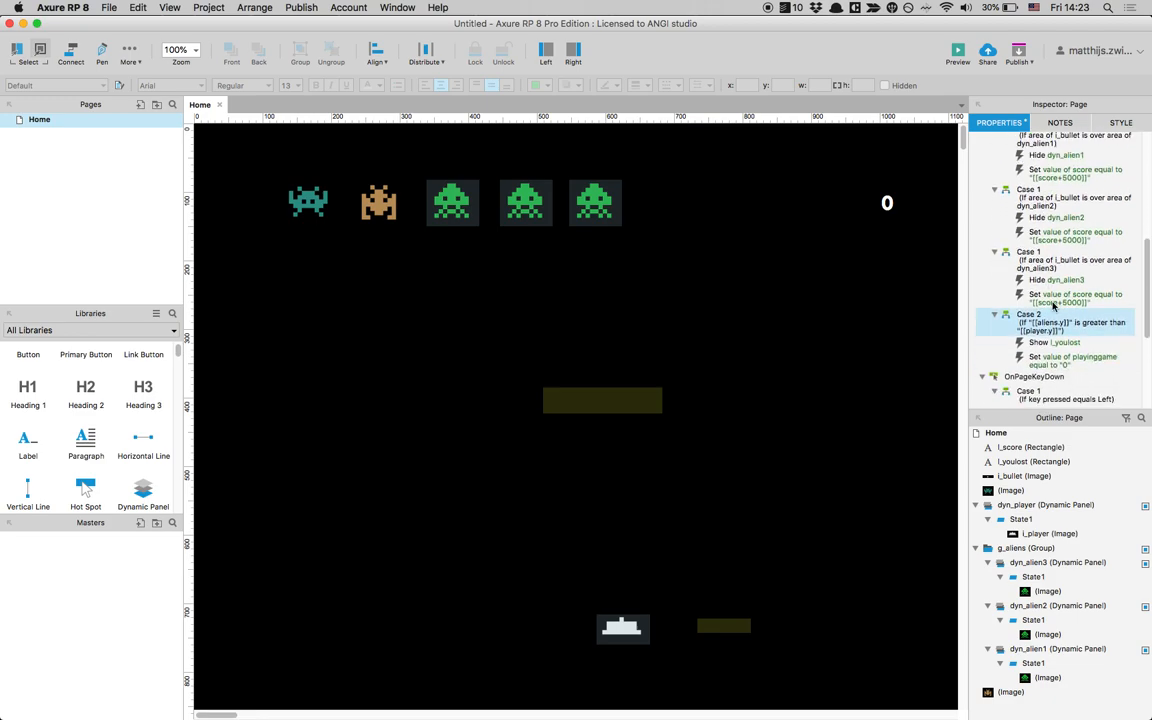
{"action": "scroll", "coordinate": [1050, 230], "scroll_direction": "up", "scroll_amount": 1}
{"action": "left_click", "coordinate": [1045, 160]}
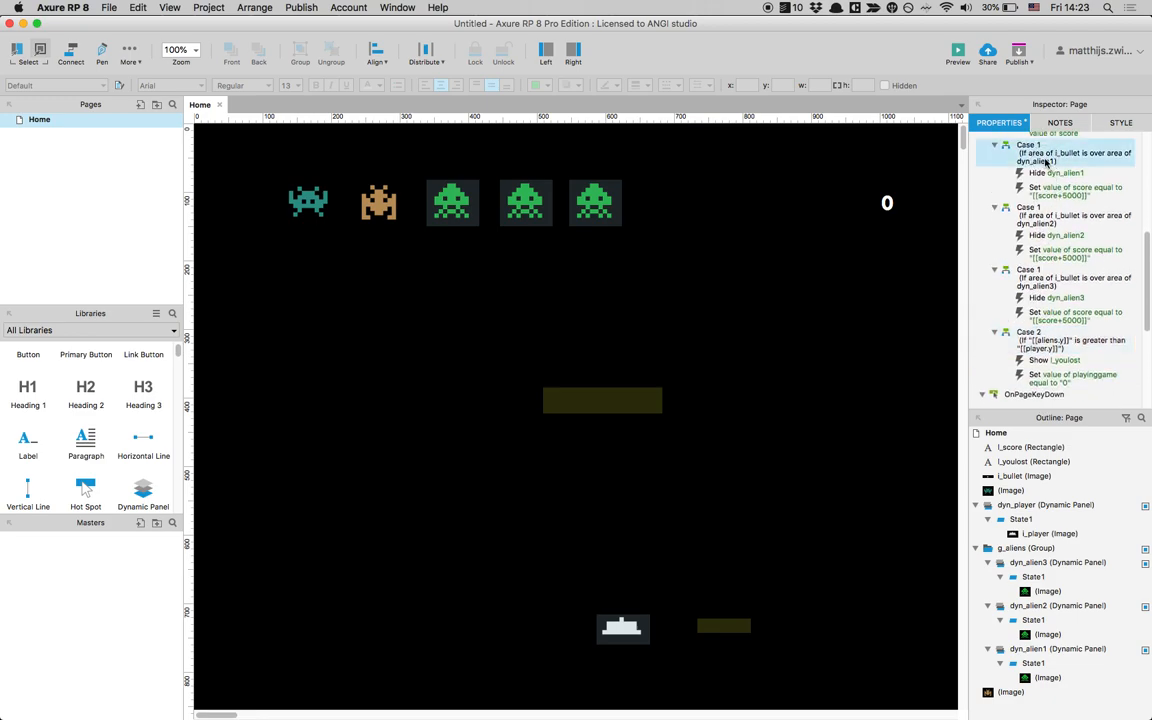
{"action": "double_click", "coordinate": [1045, 160]}
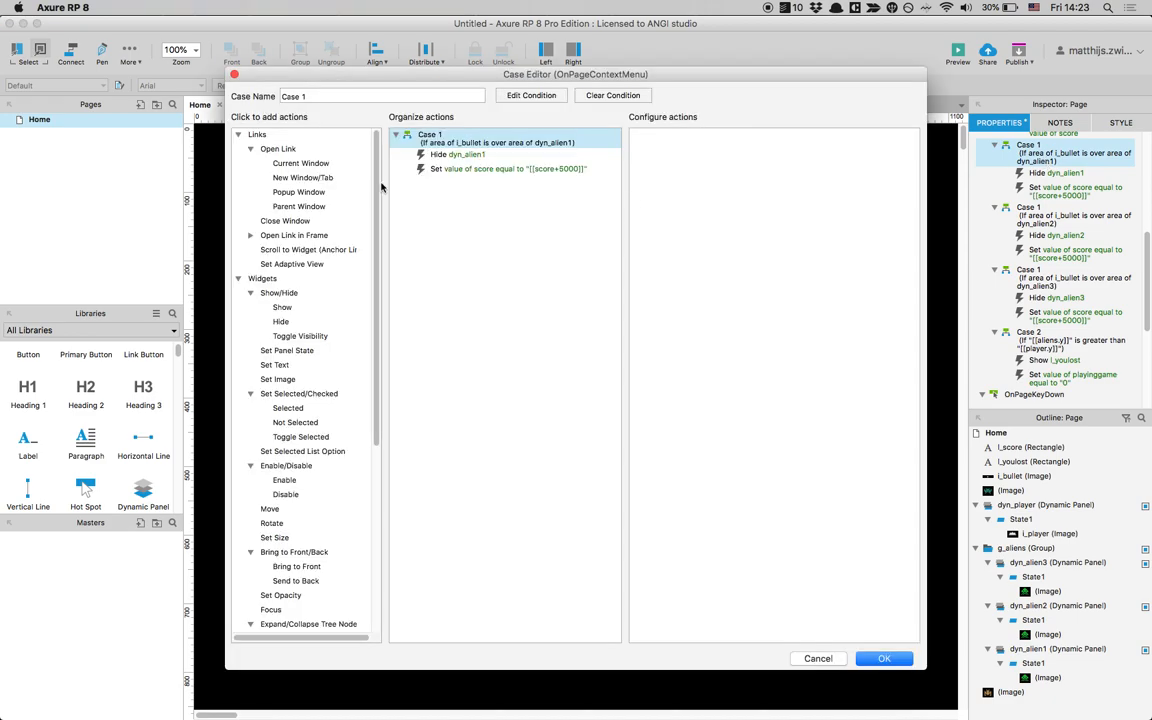
{"action": "scroll", "coordinate": [297, 480], "scroll_direction": "down", "scroll_amount": 5}
{"action": "left_click", "coordinate": [289, 458]}
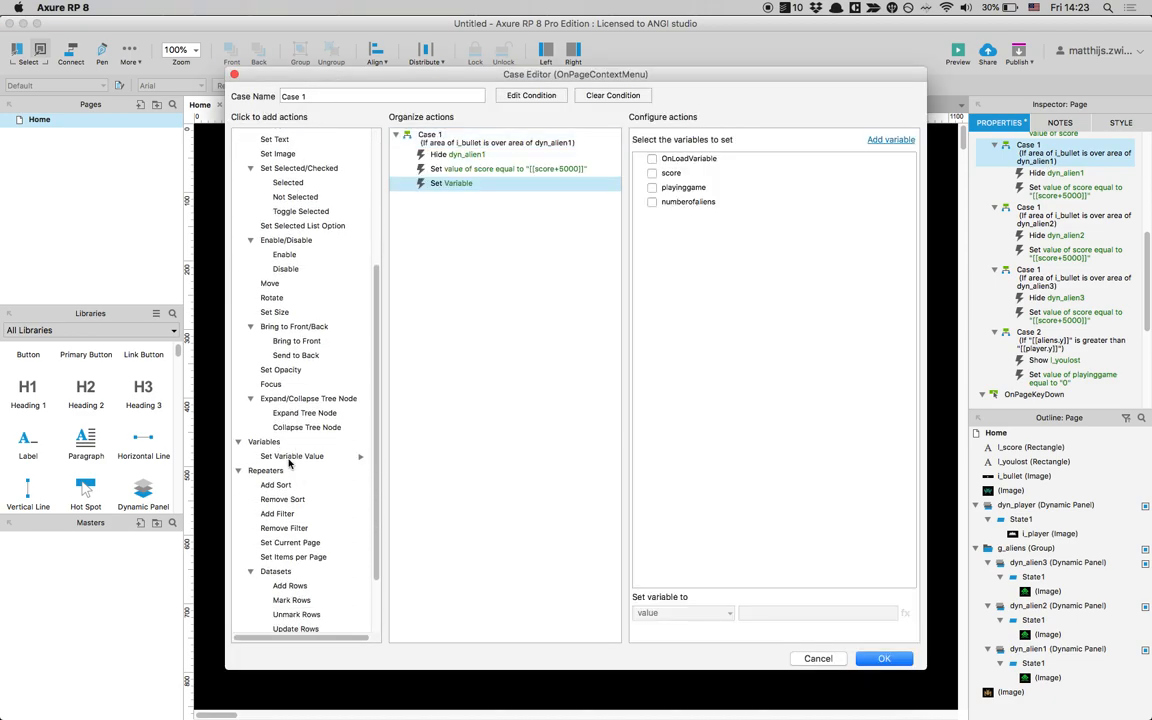
{"action": "left_click", "coordinate": [652, 202]}
{"action": "left_click", "coordinate": [783, 611]}
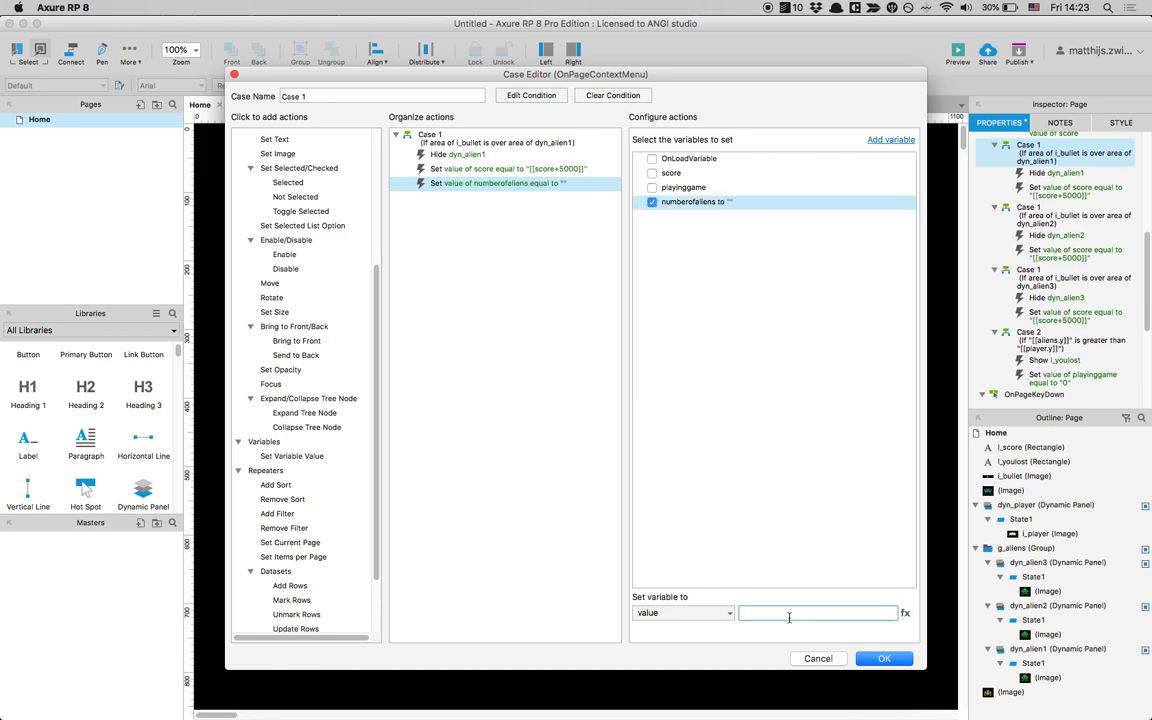
{"action": "left_click", "coordinate": [905, 612]}
{"action": "left_click", "coordinate": [367, 235]}
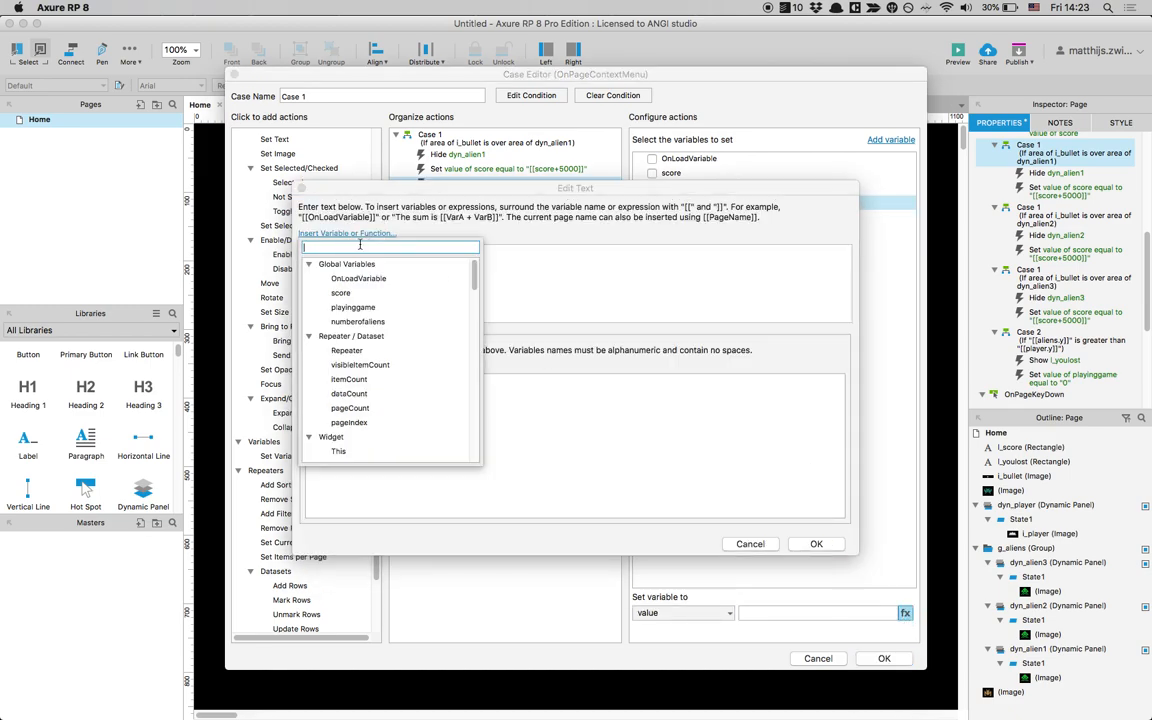
{"action": "left_click", "coordinate": [357, 322]}
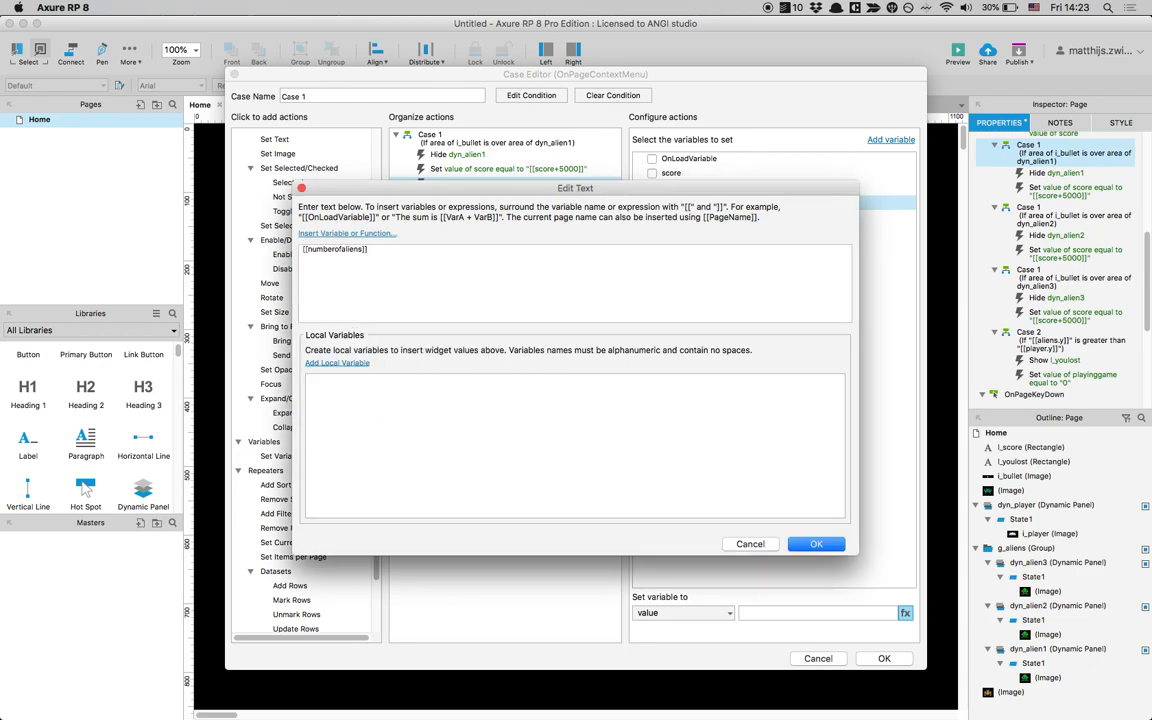
{"action": "left_click", "coordinate": [818, 544]}
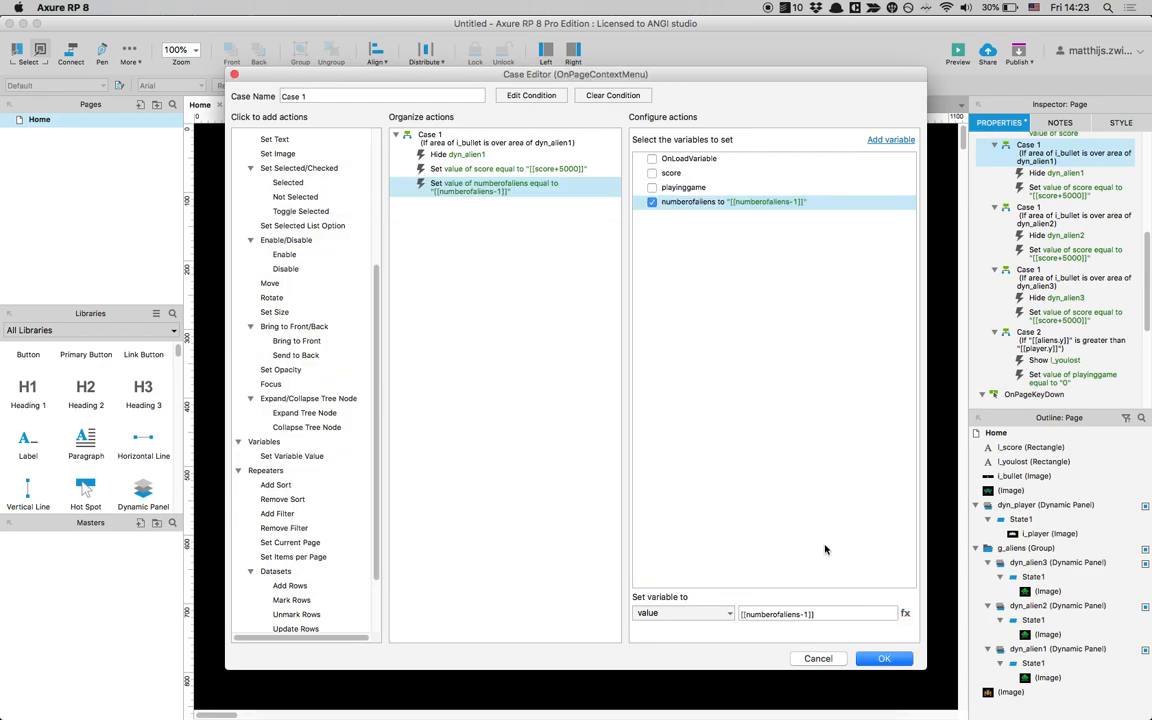
{"action": "left_click", "coordinate": [884, 659]}
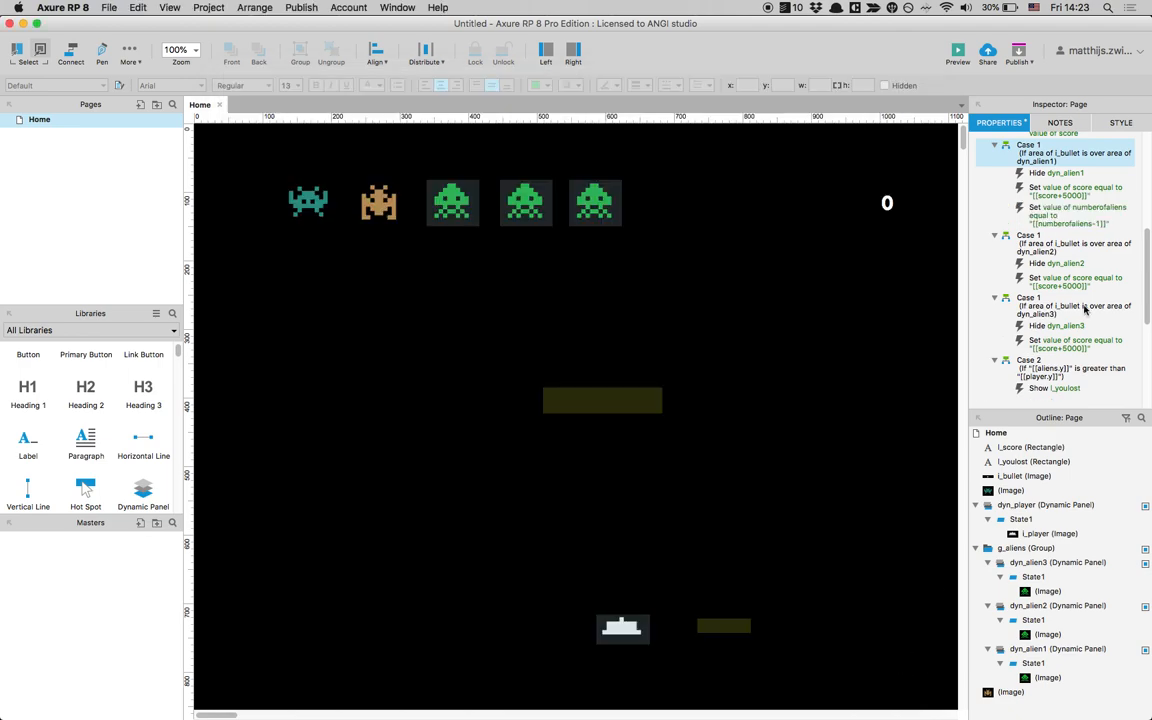
Copy the numberofaliens decrement action into the dyn_alien2 and dyn_alien3 hit cases, after their score actions
{"action": "left_click", "coordinate": [1070, 216]}
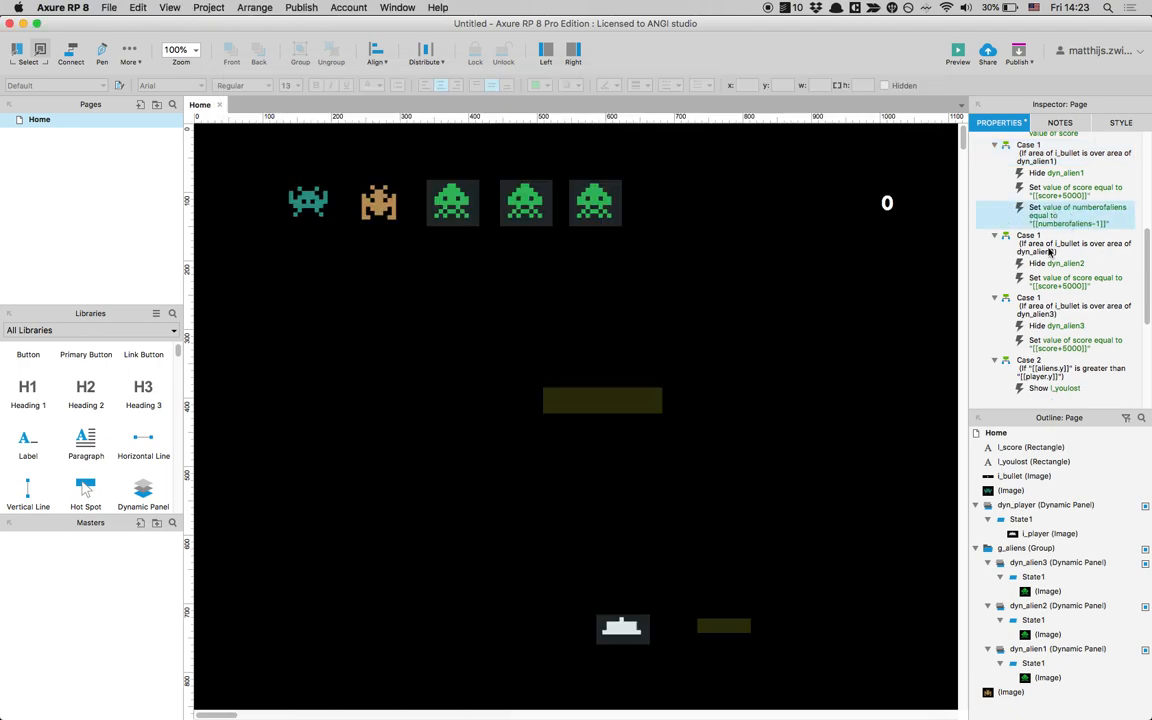
{"action": "left_click", "coordinate": [1038, 282]}
{"action": "key", "text": "ctrl+v"}
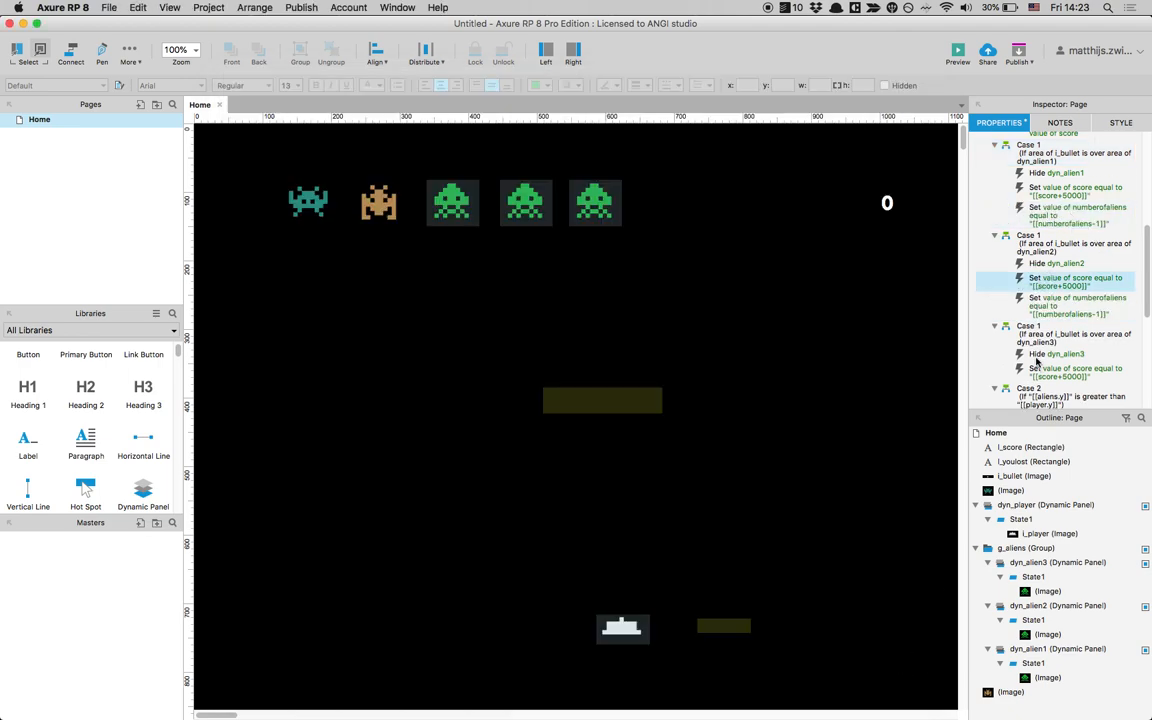
{"action": "left_click", "coordinate": [1035, 376]}
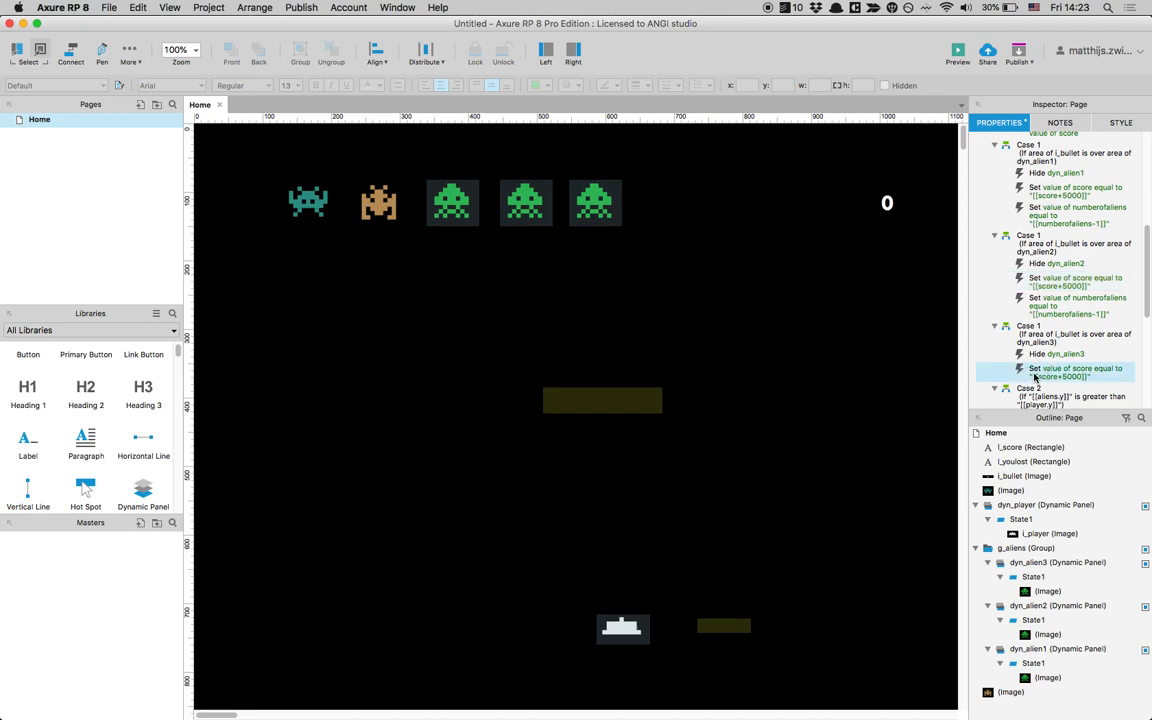
{"action": "key", "text": "ctrl+v"}
Add a case to OnPageContextMenu with the condition that the value of variable numberofaliens equals 0
{"action": "scroll", "coordinate": [1035, 376], "scroll_direction": "up", "scroll_amount": 10}
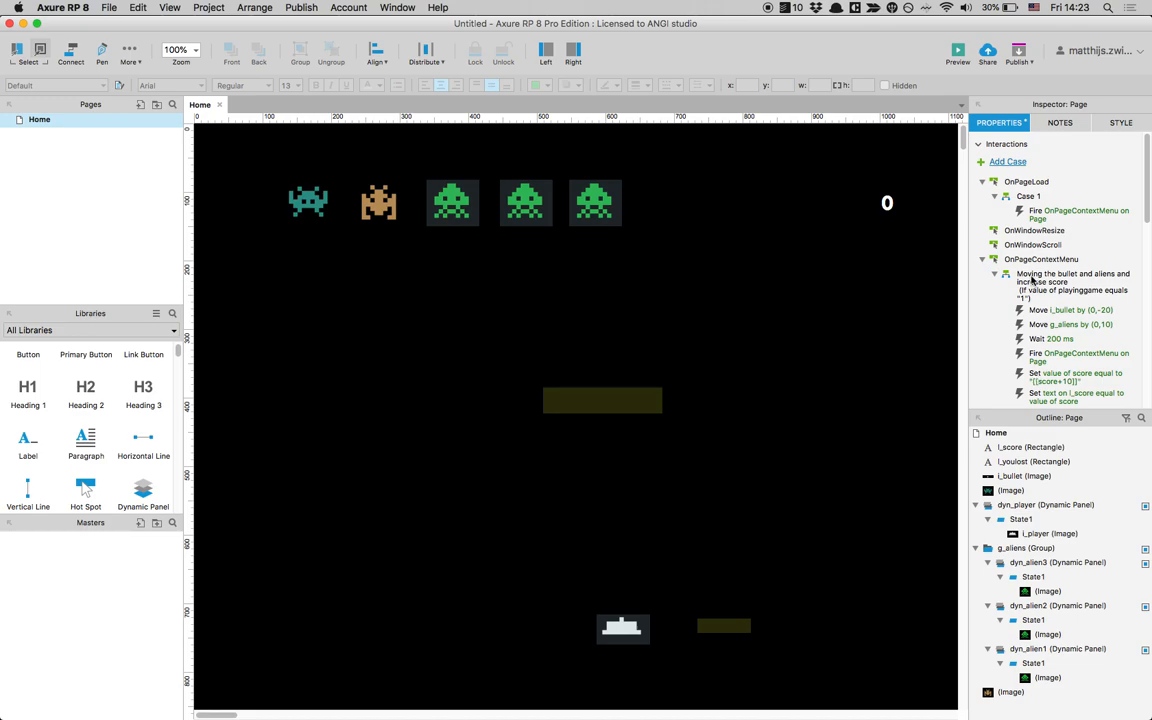
{"action": "left_click", "coordinate": [1020, 278]}
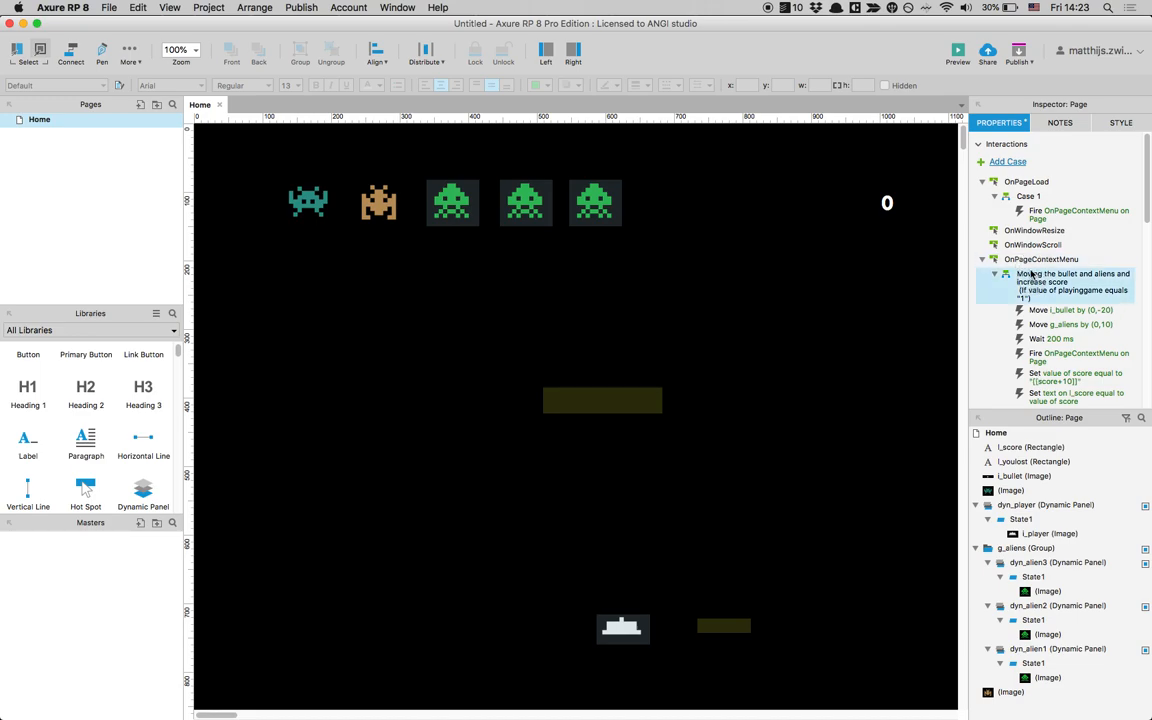
{"action": "left_click", "coordinate": [1005, 162]}
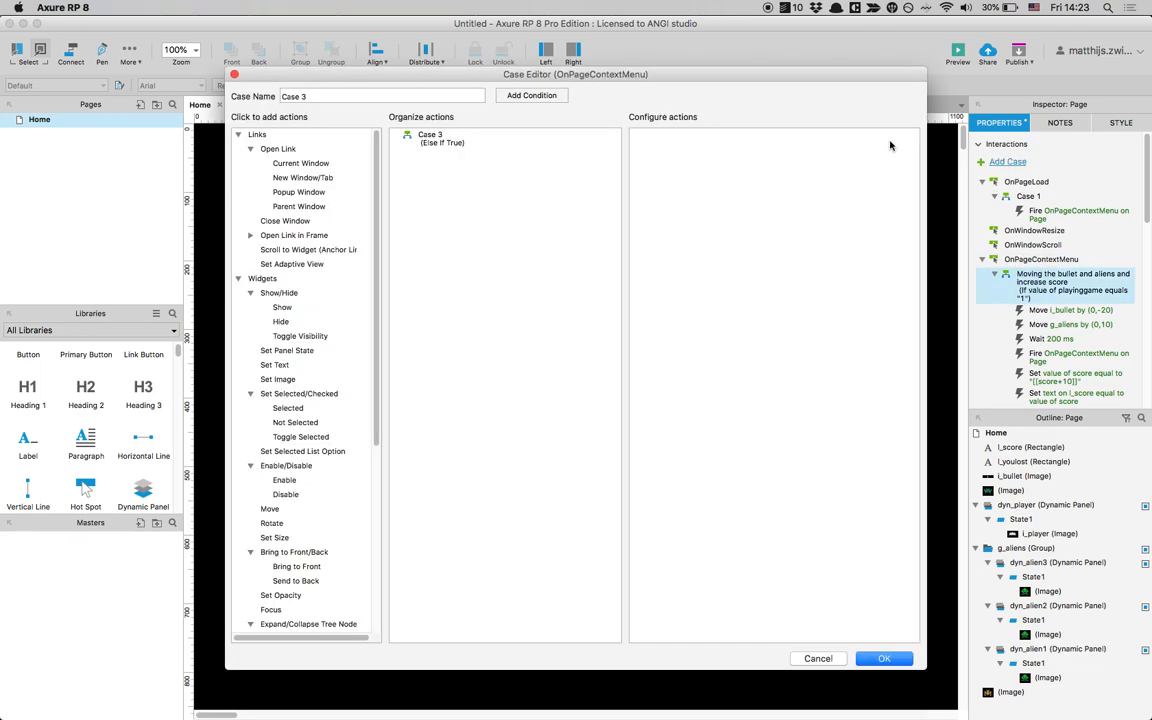
{"action": "left_click", "coordinate": [531, 96]}
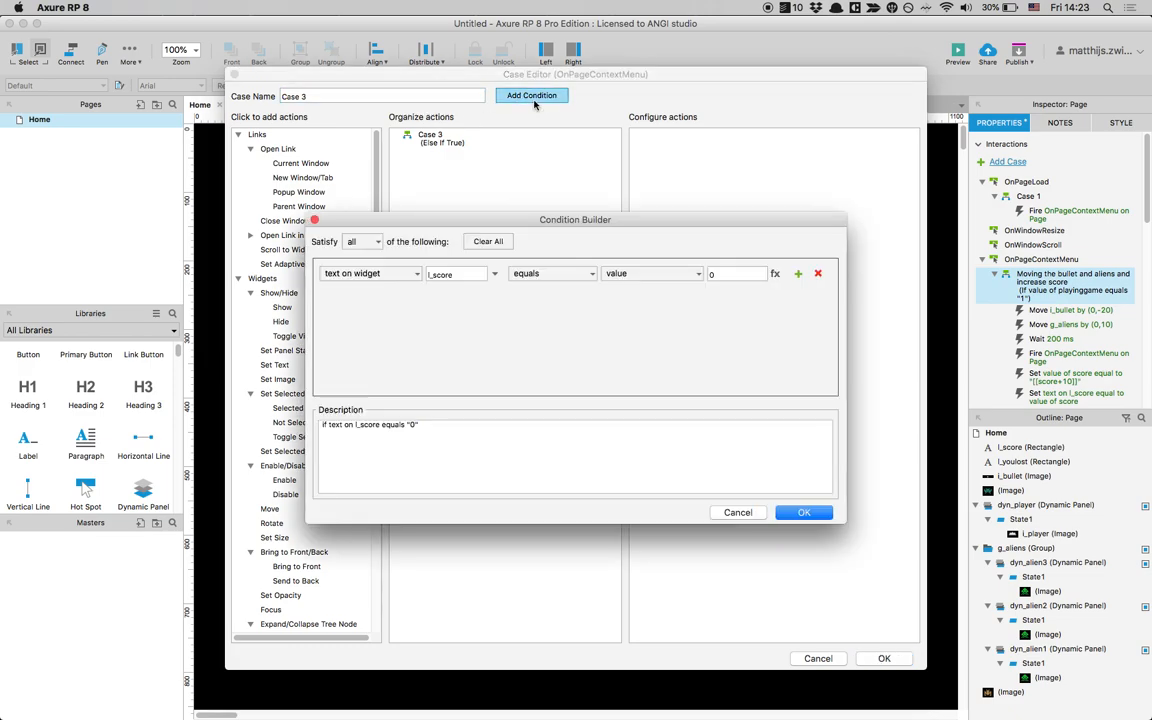
{"action": "left_click", "coordinate": [399, 274]}
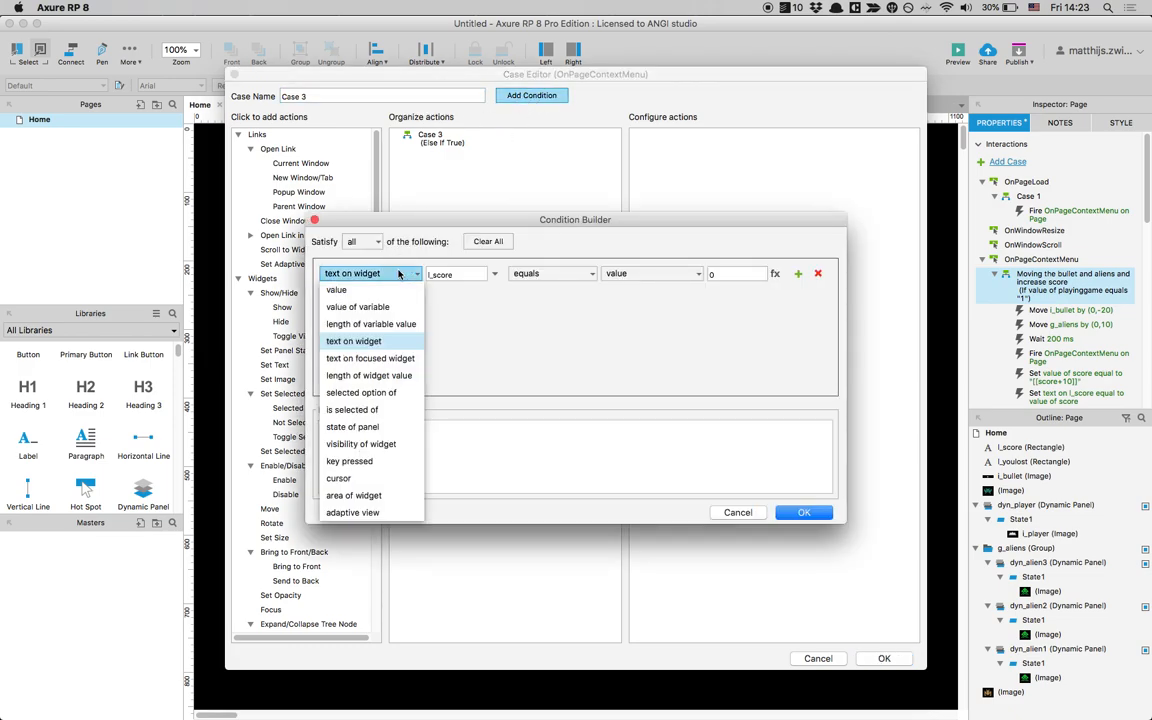
{"action": "left_click", "coordinate": [357, 307]}
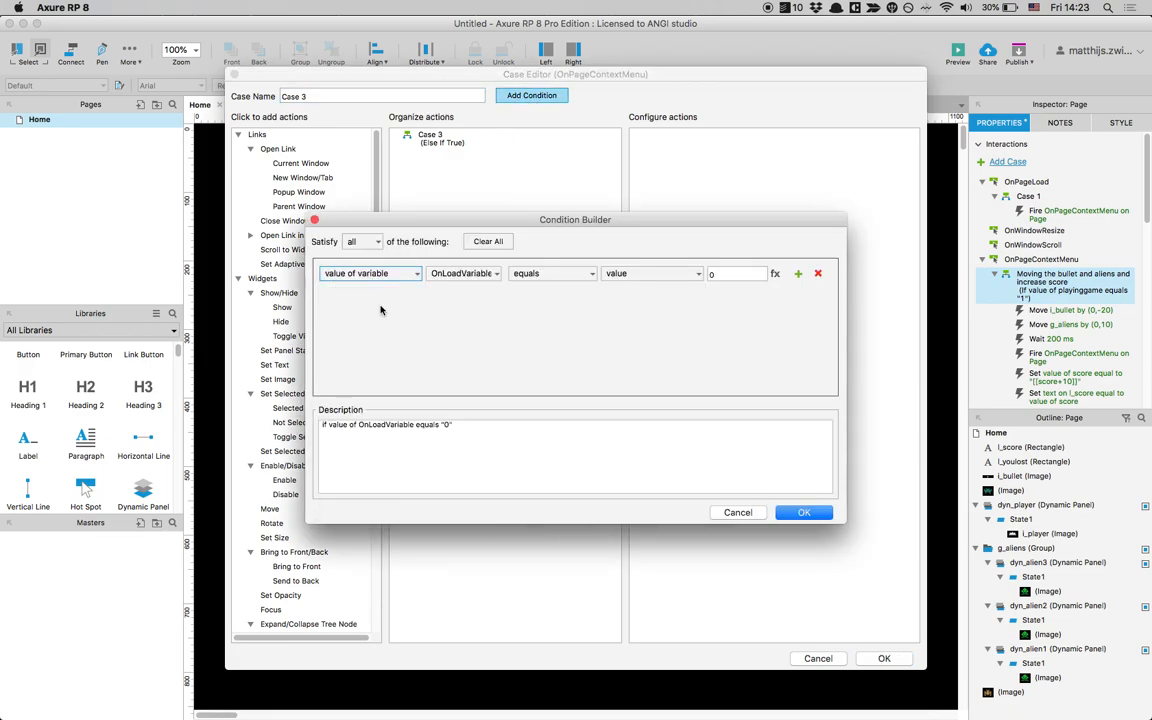
{"action": "left_click", "coordinate": [494, 277]}
{"action": "left_click", "coordinate": [458, 341]}
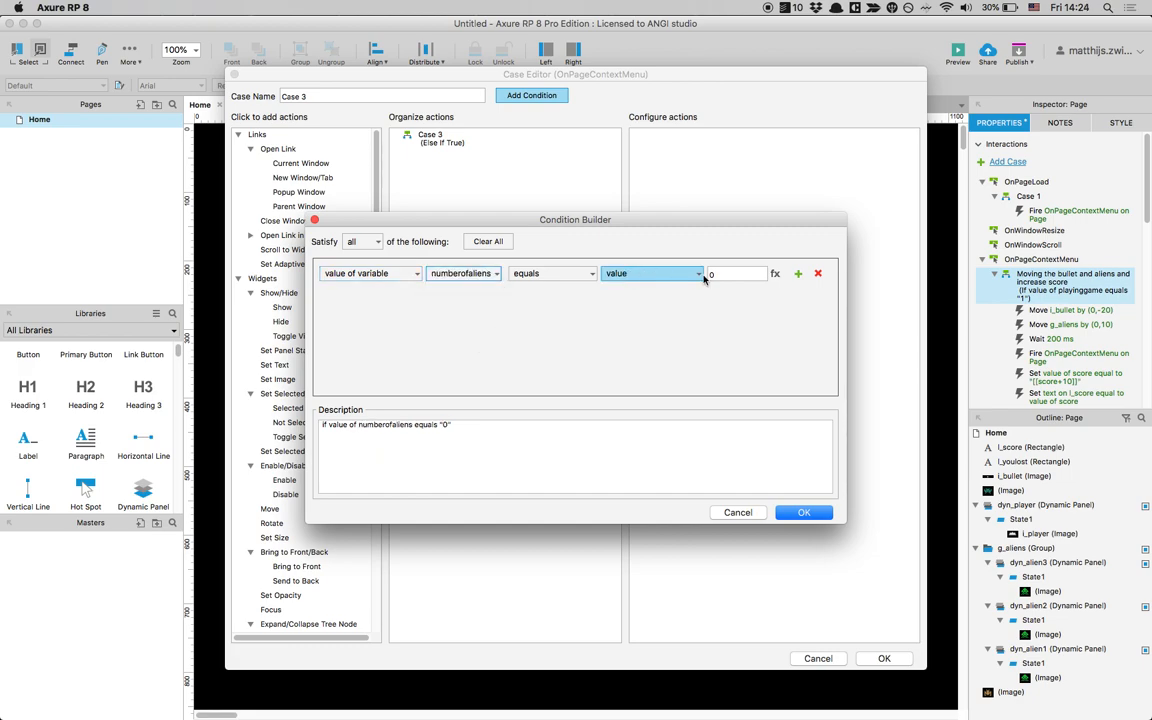
{"action": "left_click", "coordinate": [810, 512]}
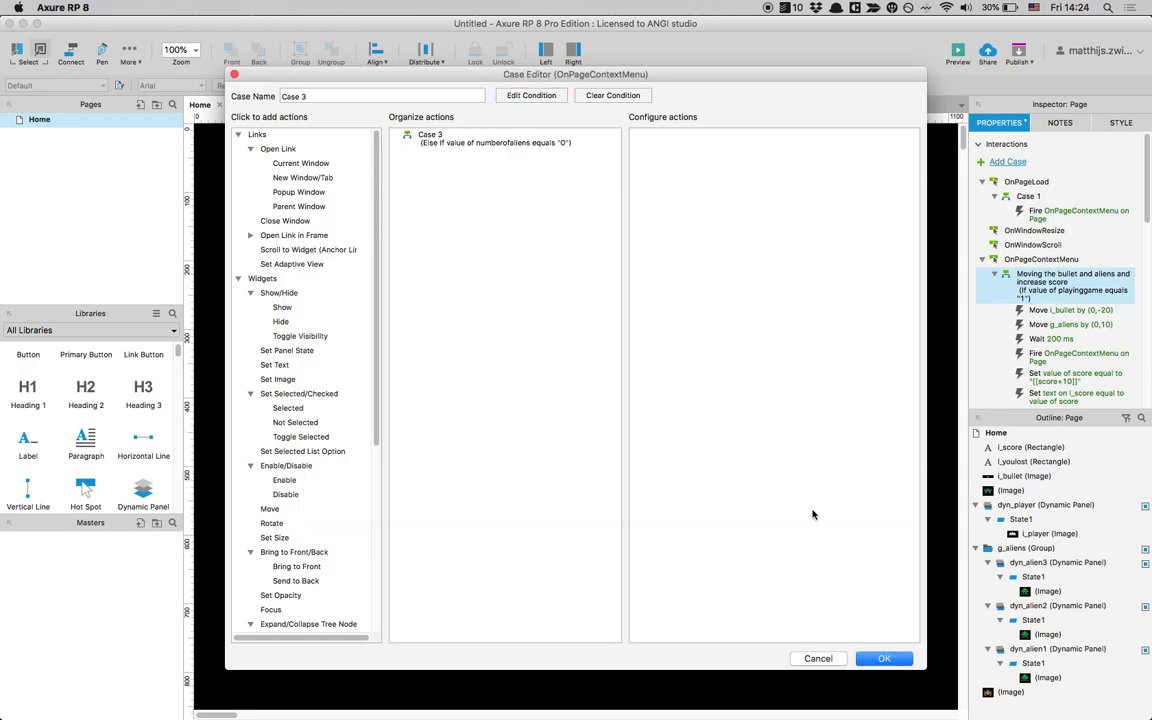
Add actions to the new case that show l_youlost and set its text to "You won! Score: "
{"action": "left_click", "coordinate": [296, 310]}
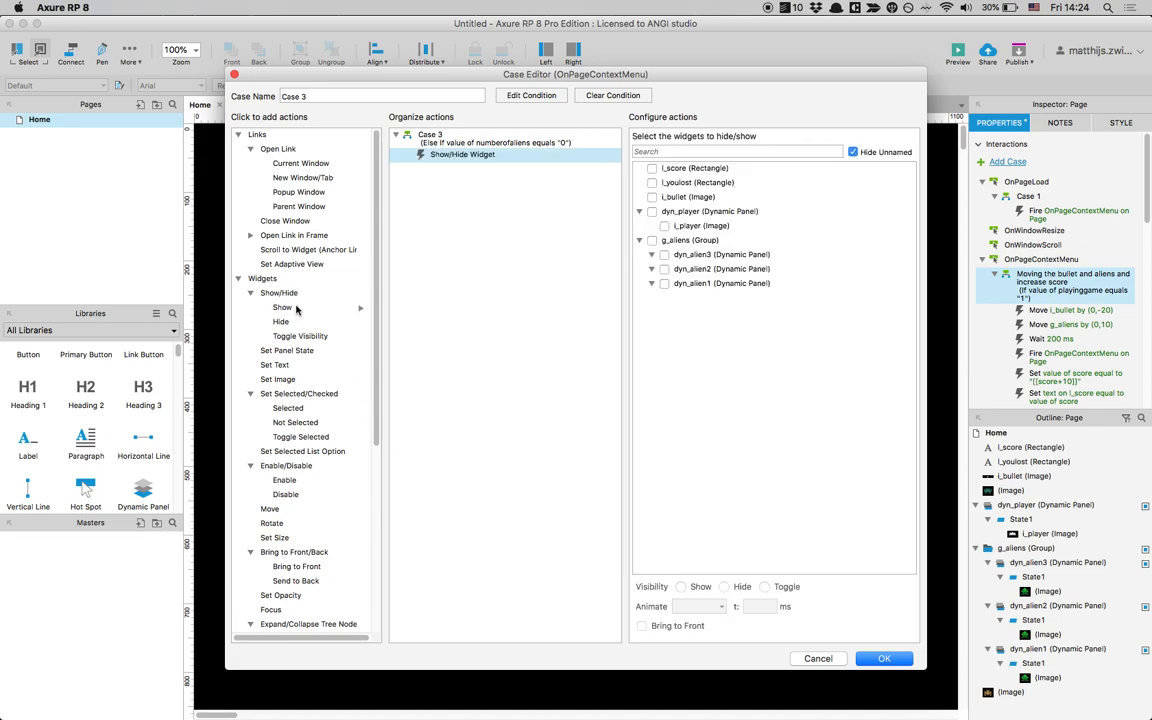
{"action": "left_click", "coordinate": [652, 183]}
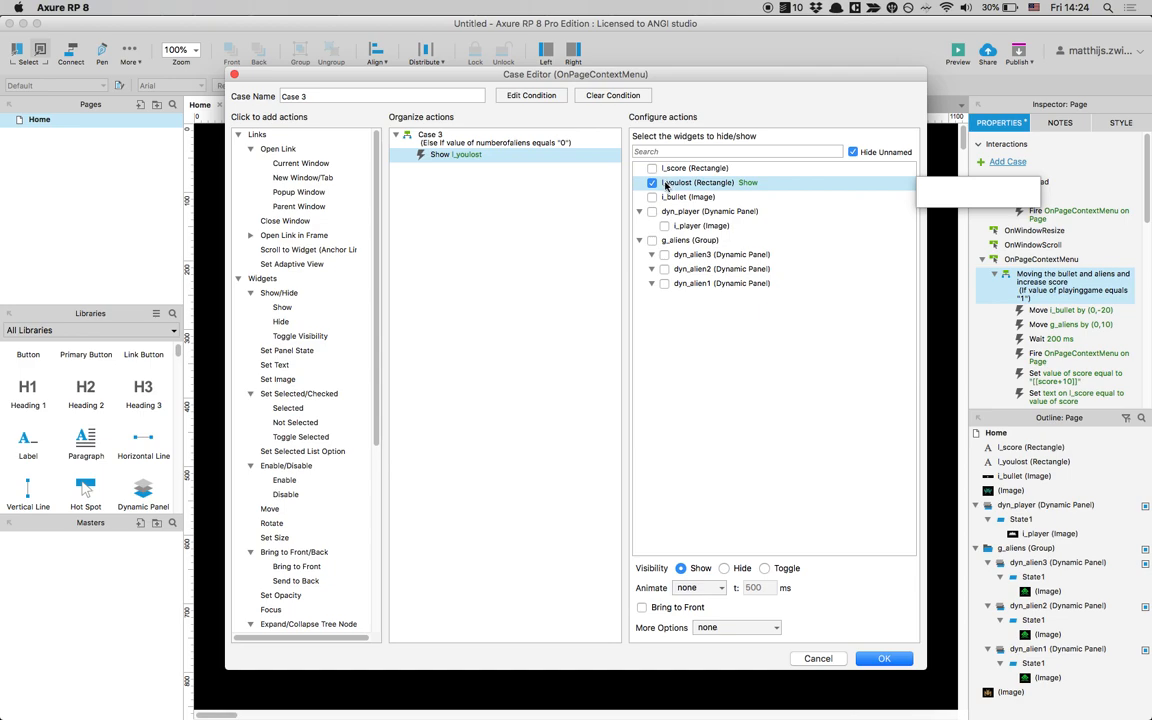
{"action": "left_click", "coordinate": [274, 365]}
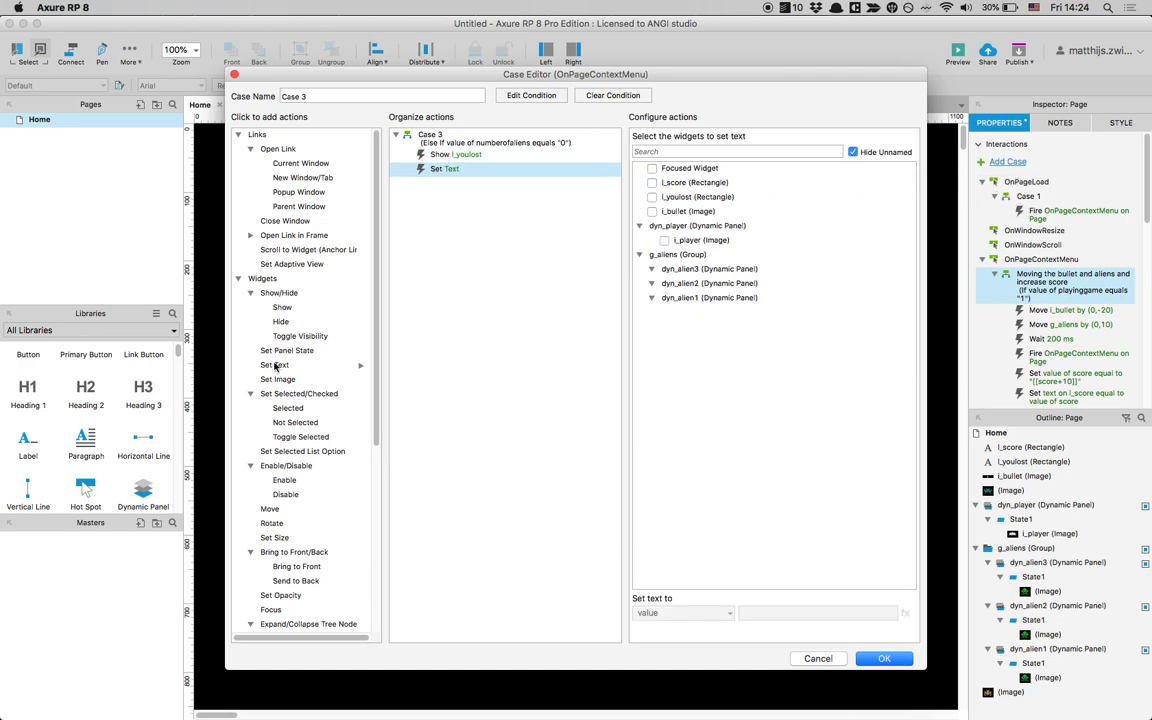
{"action": "left_click", "coordinate": [652, 197]}
{"action": "left_click", "coordinate": [776, 613]}
{"action": "triple_click", "coordinate": [778, 614]}
{"action": "key", "text": "Right"}
{"action": "type", "text": "won"}
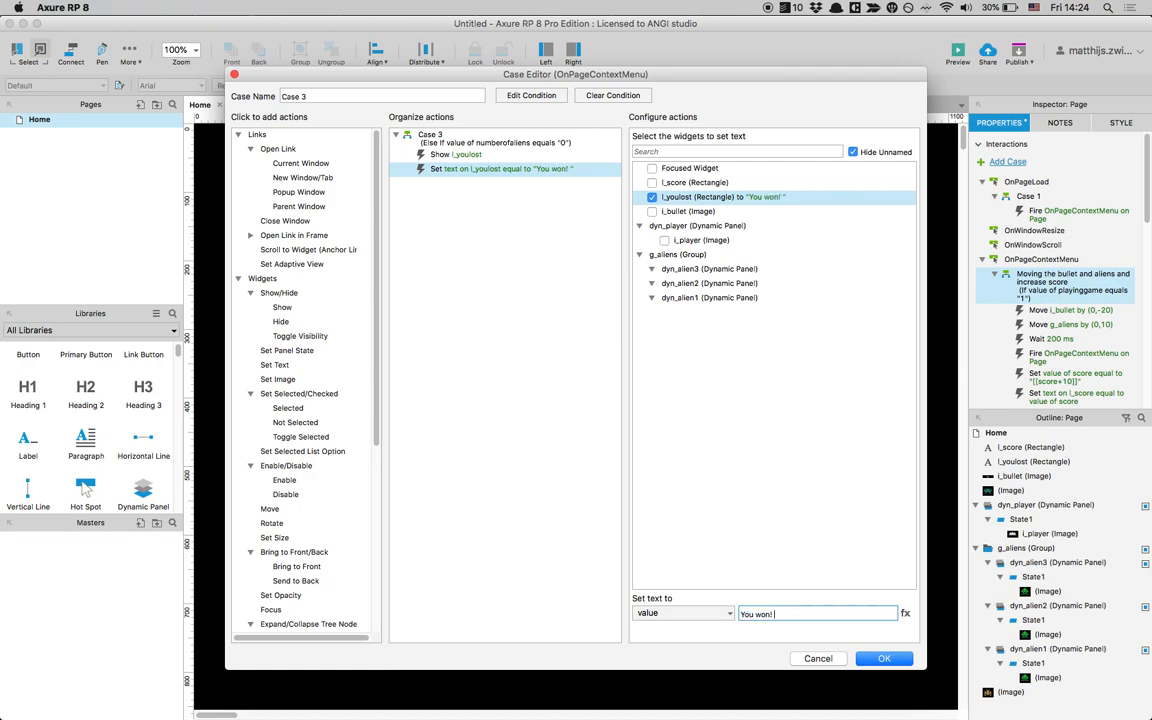
{"action": "type", "text": "! Score:"}
Append the global variable [[score]] to the "You won! Score: " text and save the case
{"action": "left_click", "coordinate": [905, 613]}
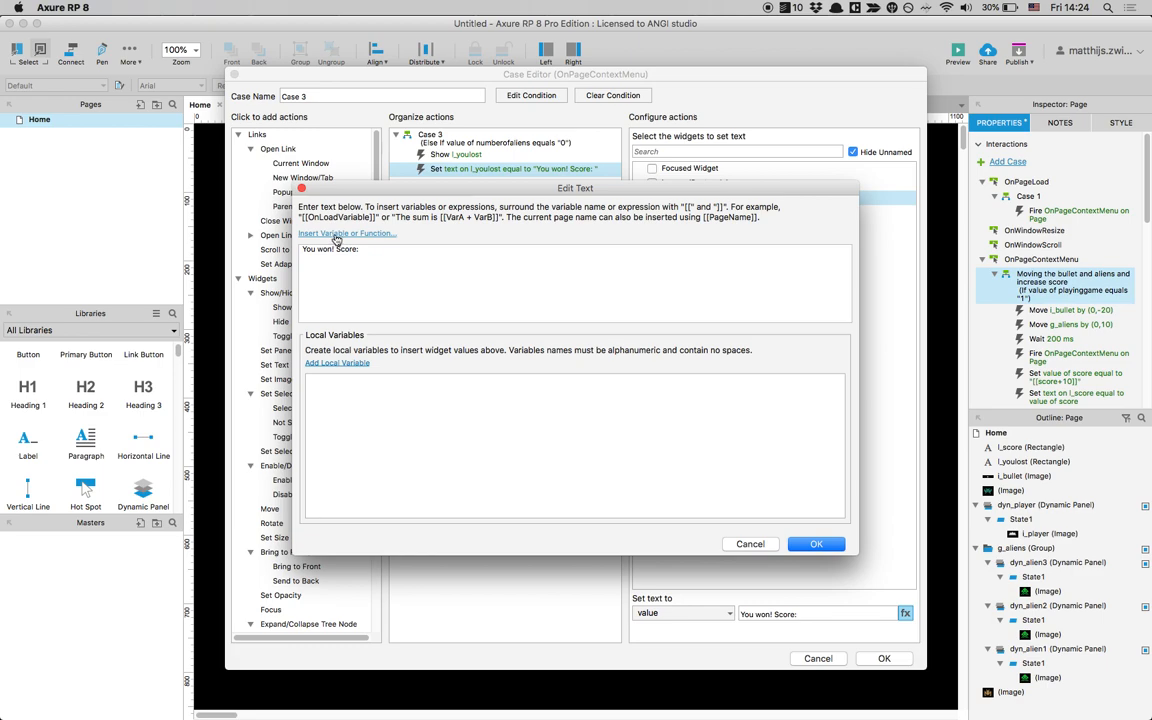
{"action": "triple_click", "coordinate": [372, 259]}
{"action": "left_click", "coordinate": [352, 234]}
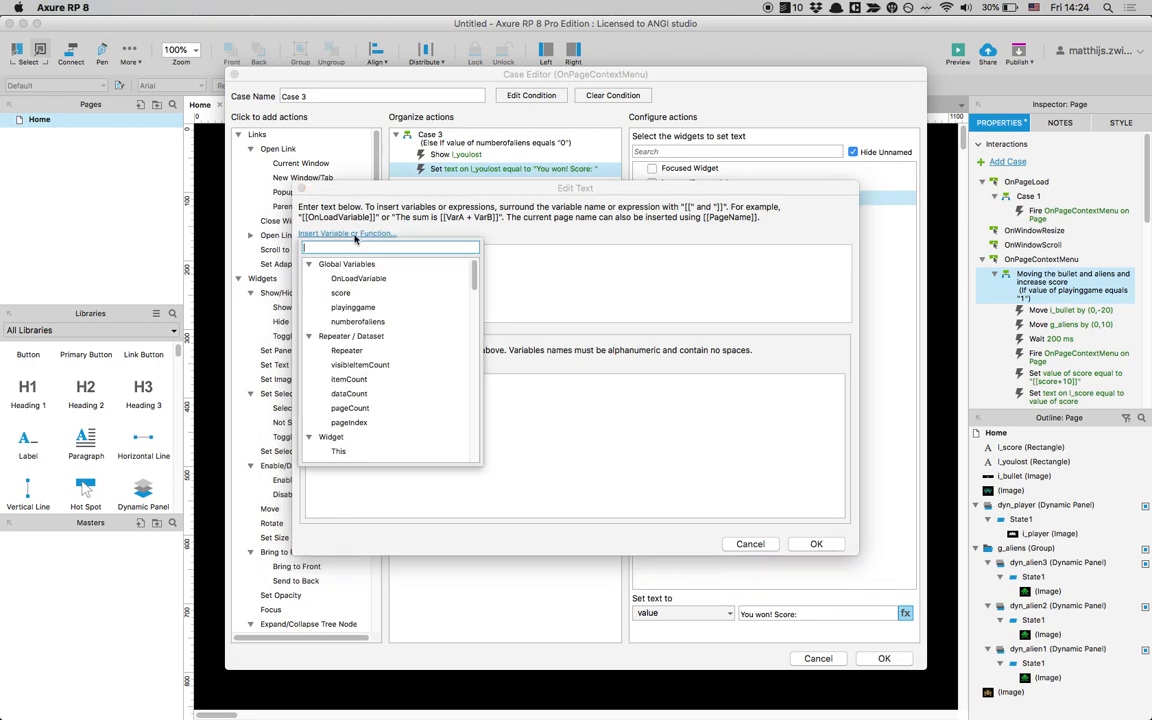
{"action": "left_click", "coordinate": [539, 258]}
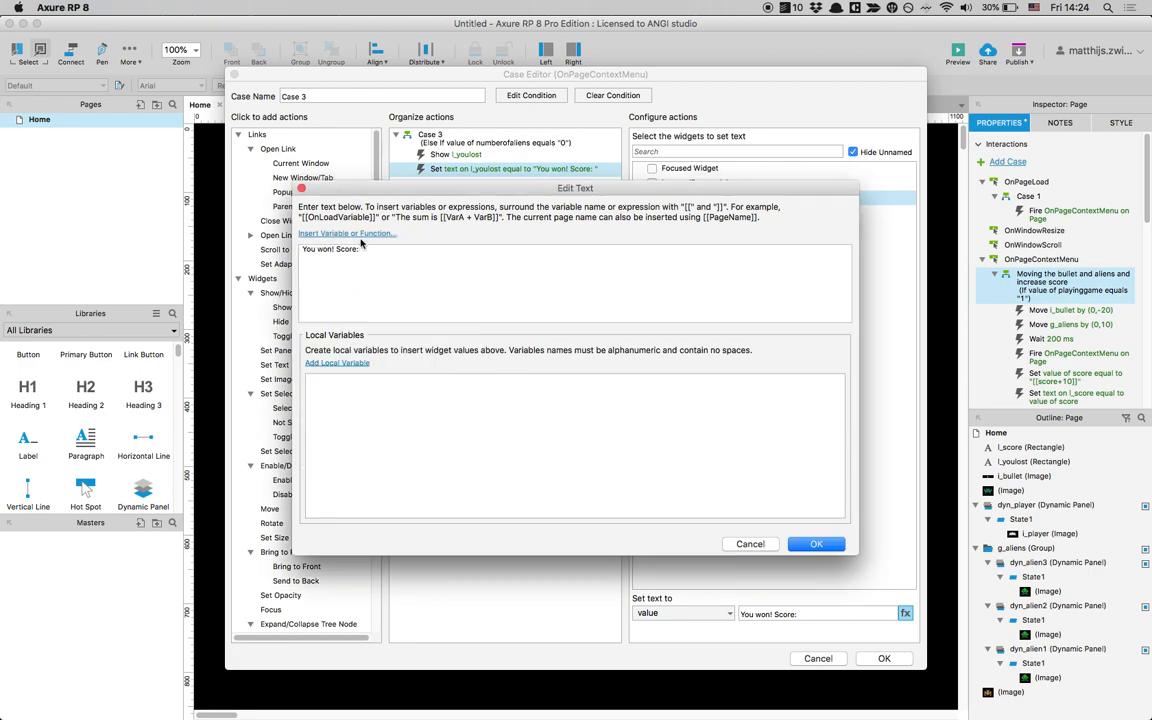
{"action": "left_click", "coordinate": [366, 235]}
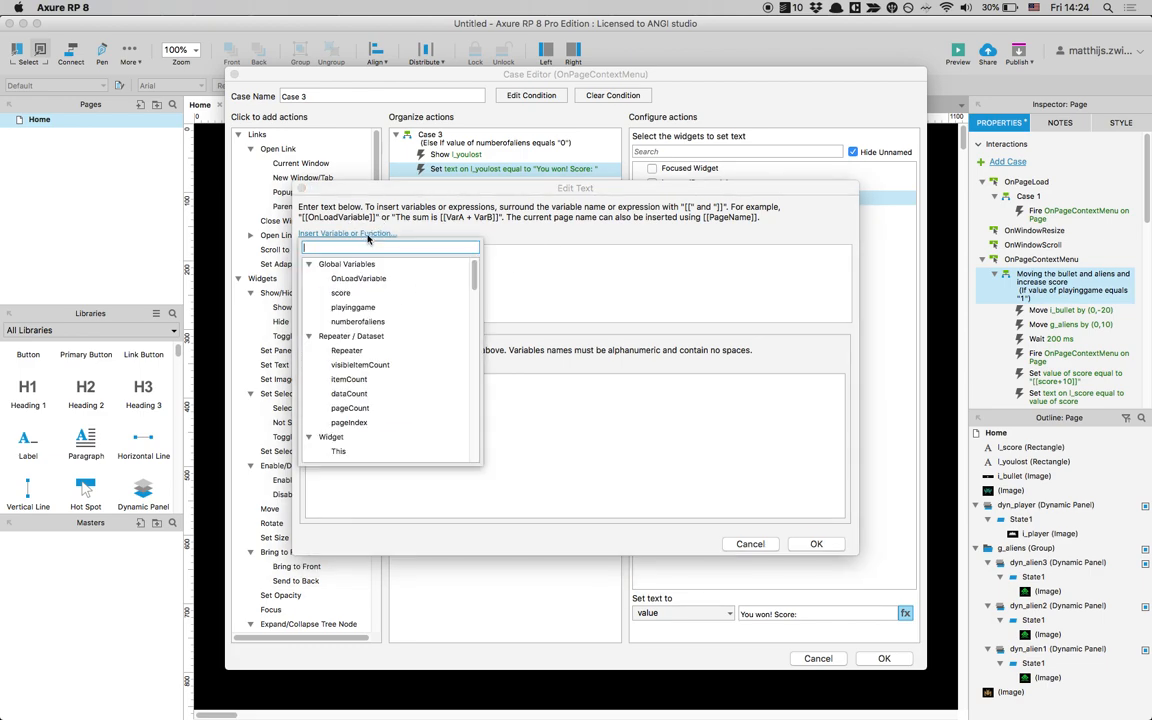
{"action": "left_click", "coordinate": [343, 293]}
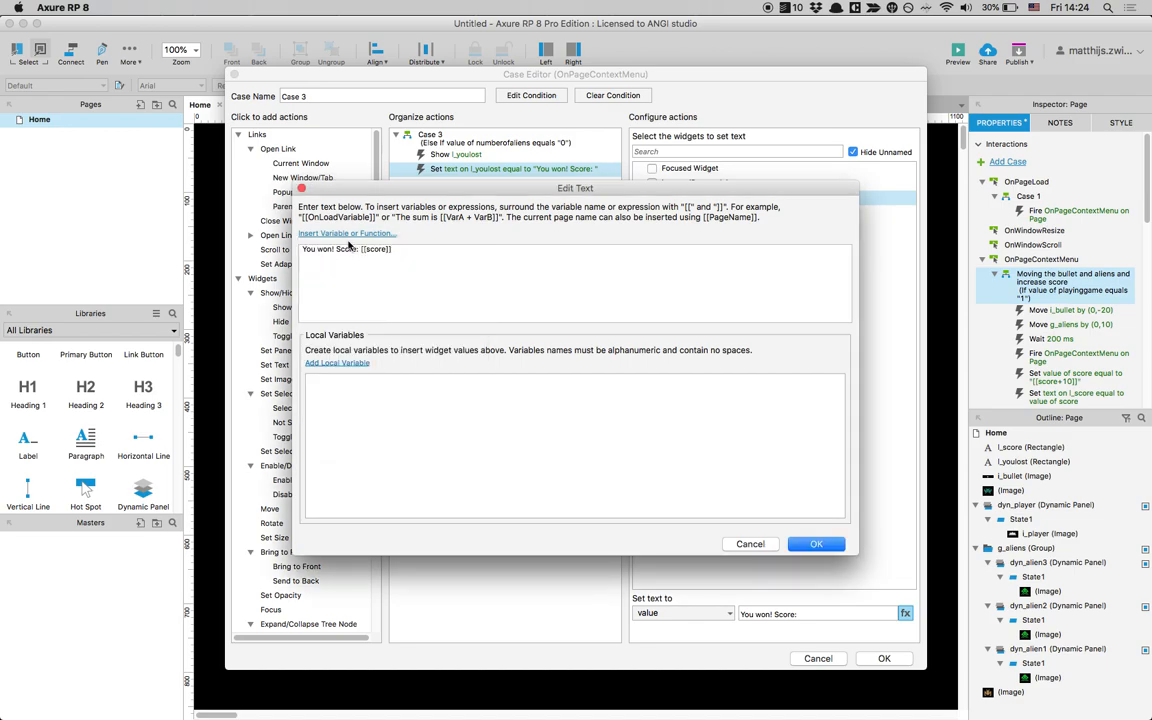
{"action": "left_click", "coordinate": [810, 544]}
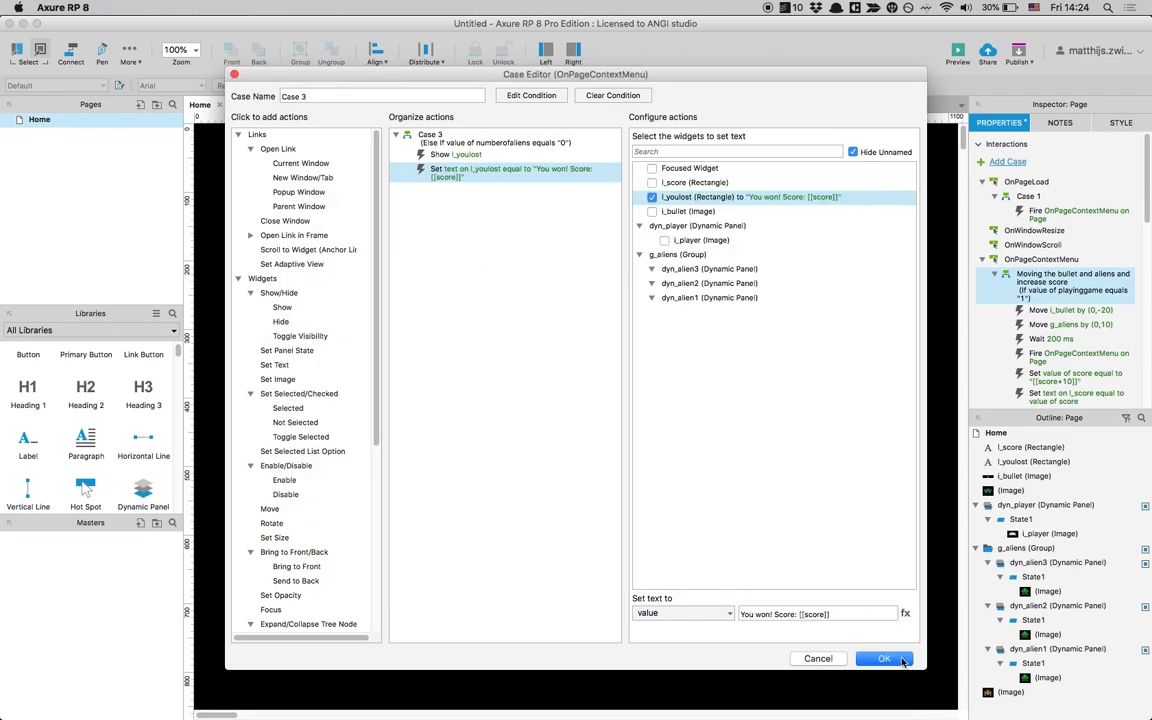
{"action": "left_click", "coordinate": [893, 659]}
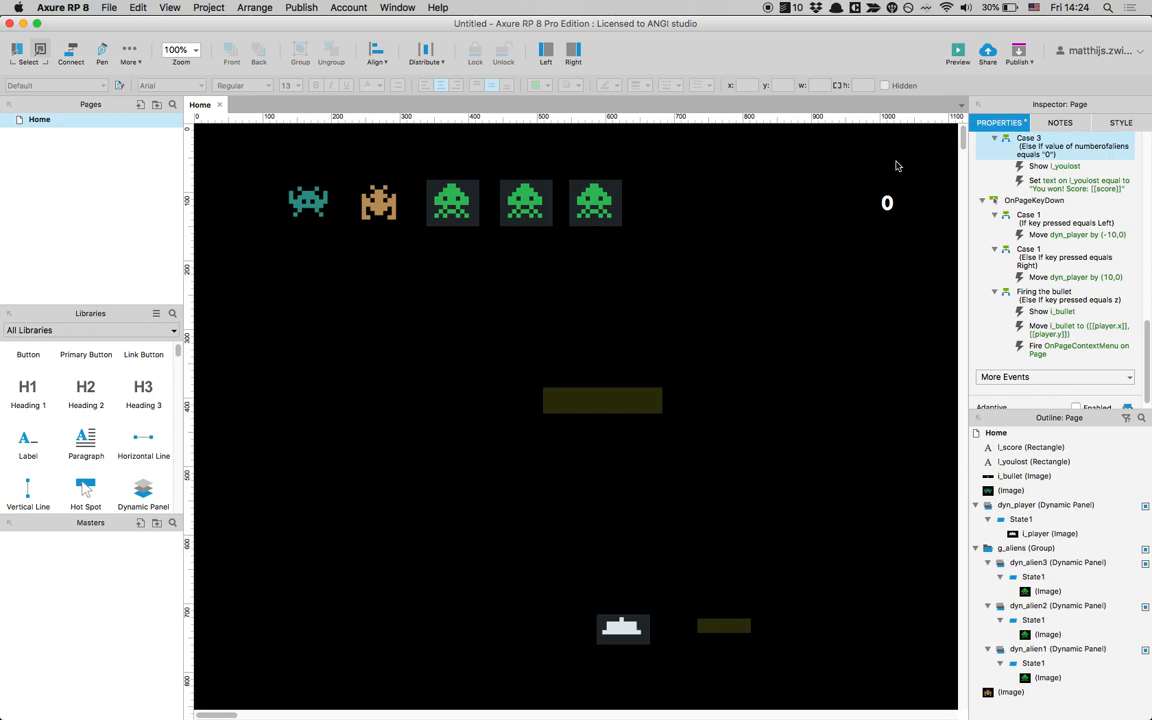
Preview the prototype in the browser, closing the older preview tabs and collapsing the sidebar to watch the game run
{"action": "left_click", "coordinate": [956, 52]}
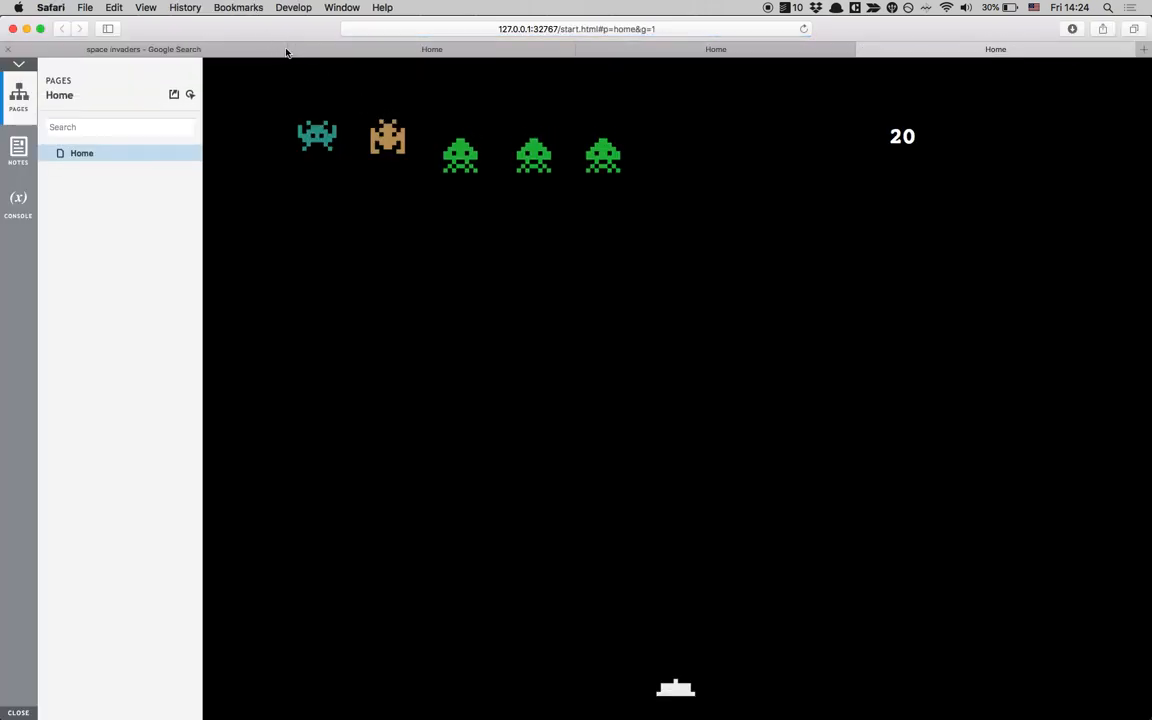
{"action": "left_click", "coordinate": [297, 49]}
{"action": "left_click", "coordinate": [296, 50]}
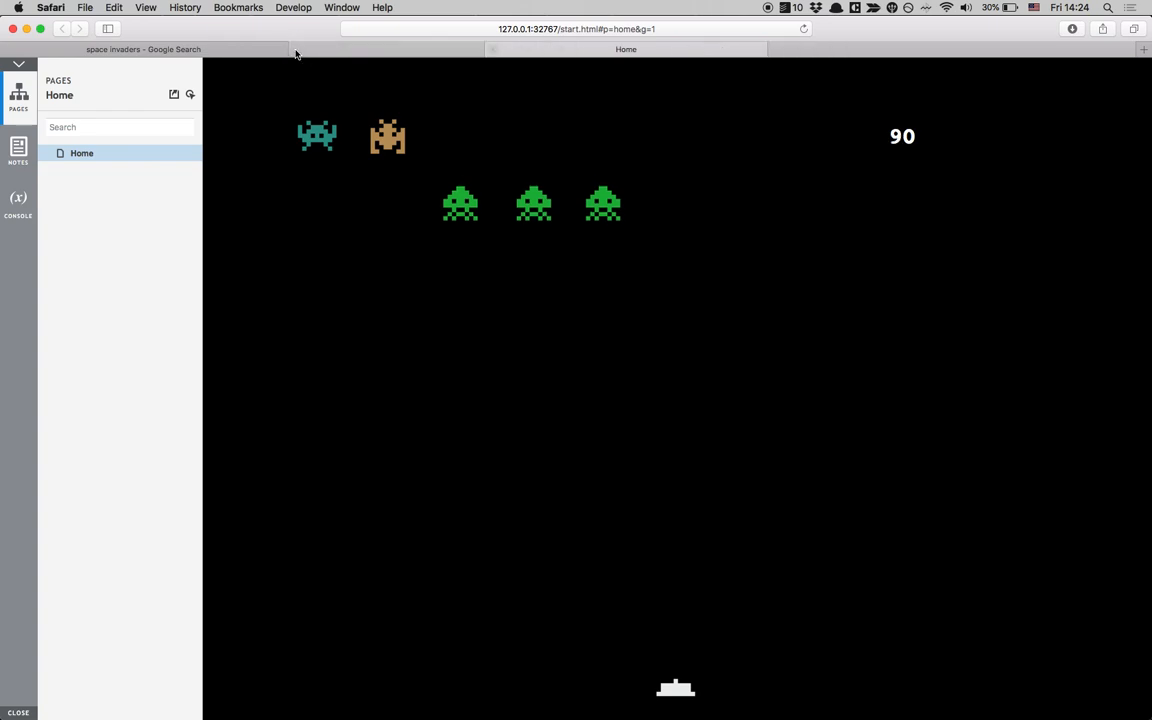
{"action": "left_click", "coordinate": [18, 63]}
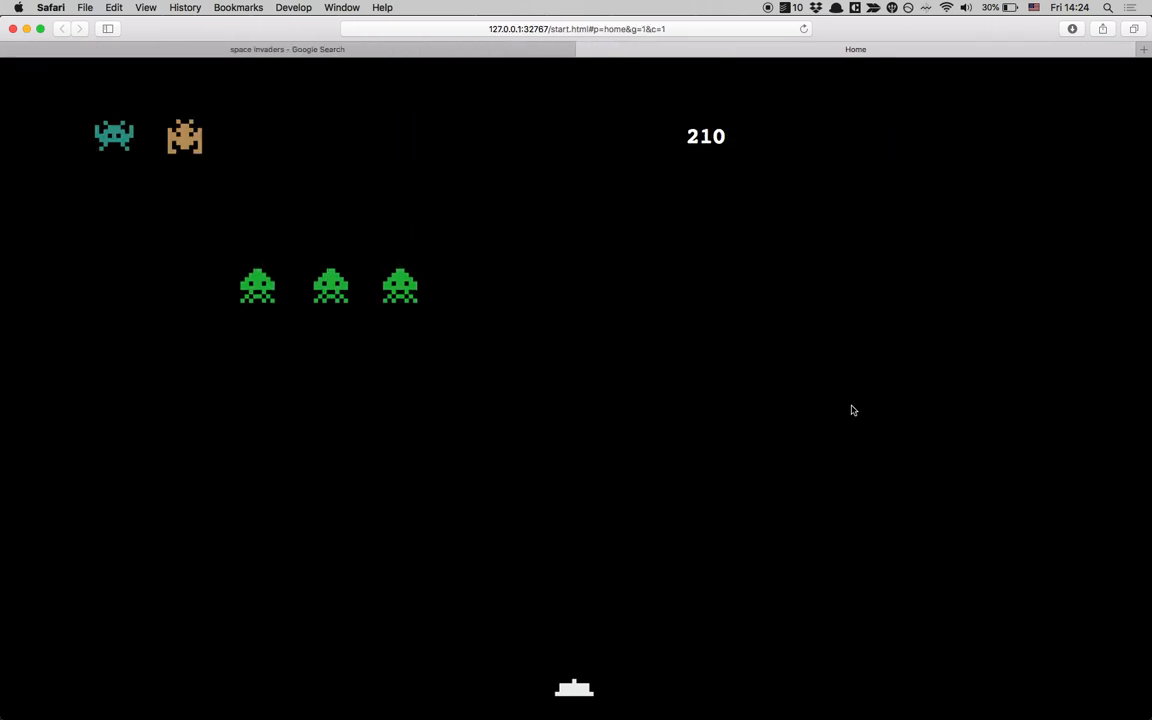
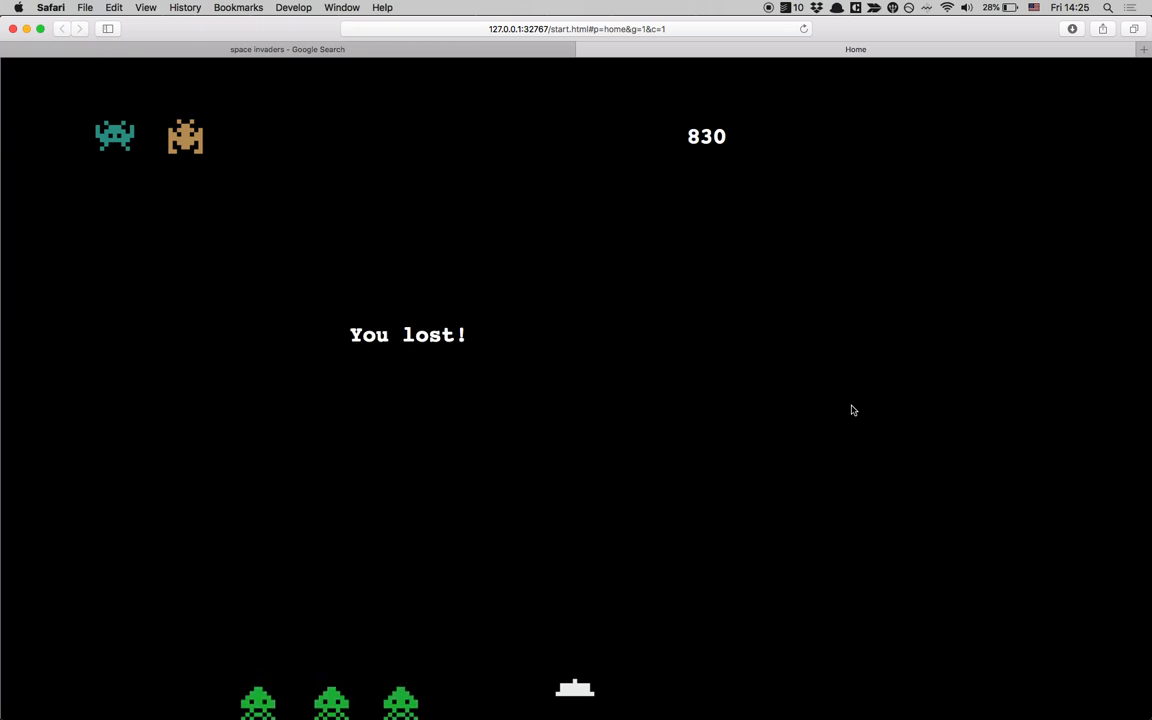
Switch back to Axure RP and add an action setting playinggame to 0 to the numberofaliens equals 0 case
{"action": "key", "text": "super+Tab"}
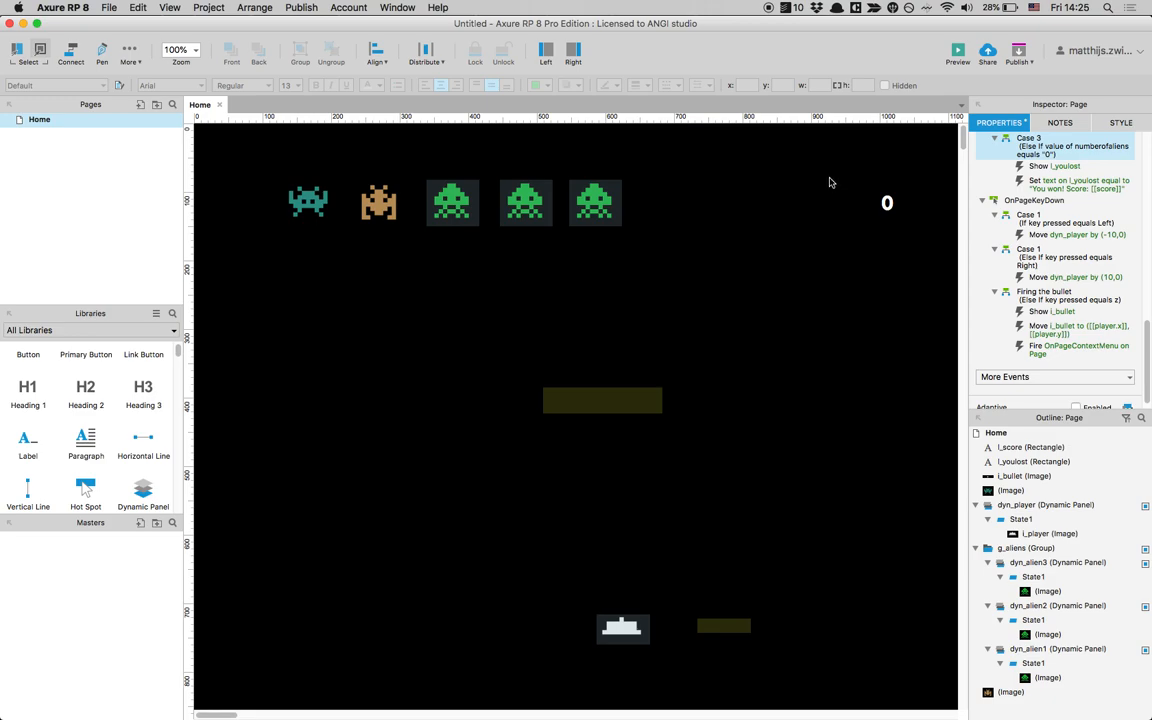
{"action": "scroll", "coordinate": [1023, 256], "scroll_direction": "up", "scroll_amount": 5}
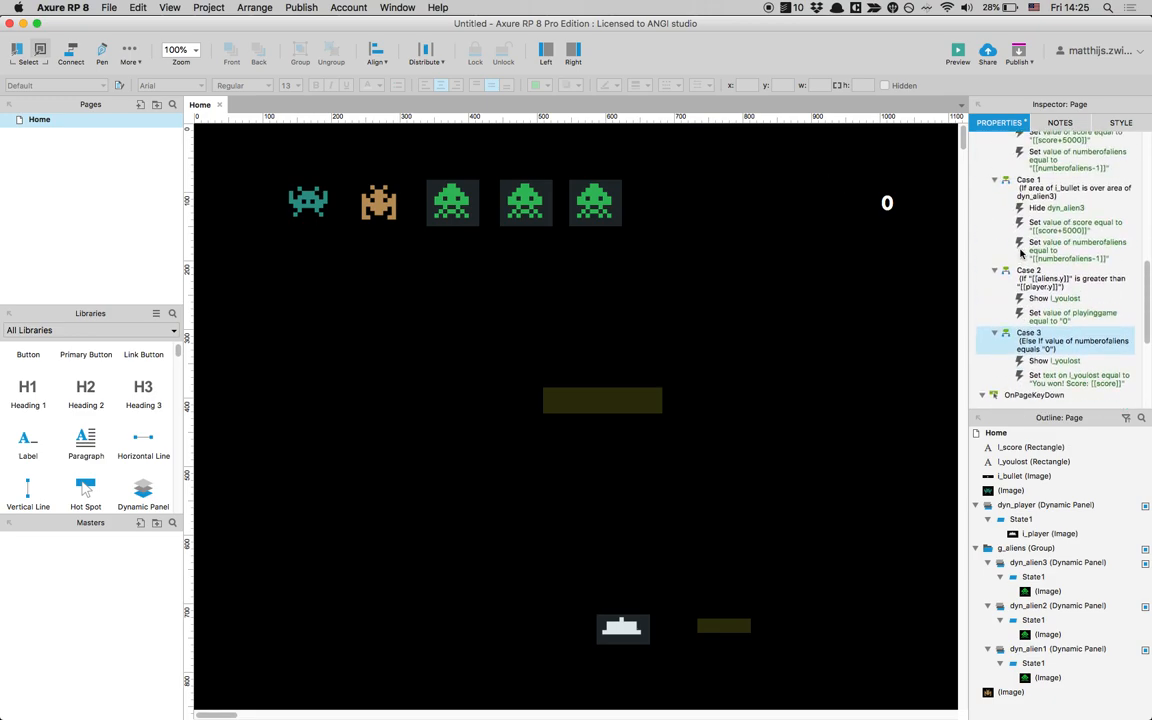
{"action": "double_click", "coordinate": [1046, 341]}
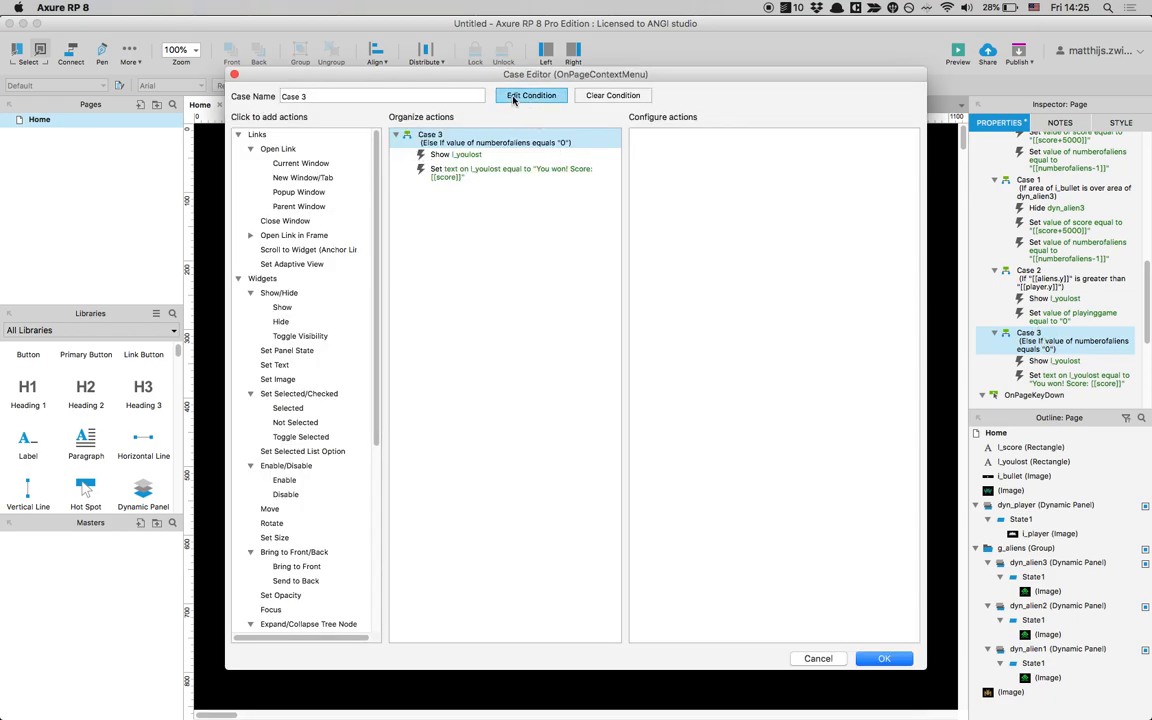
{"action": "left_click", "coordinate": [472, 156]}
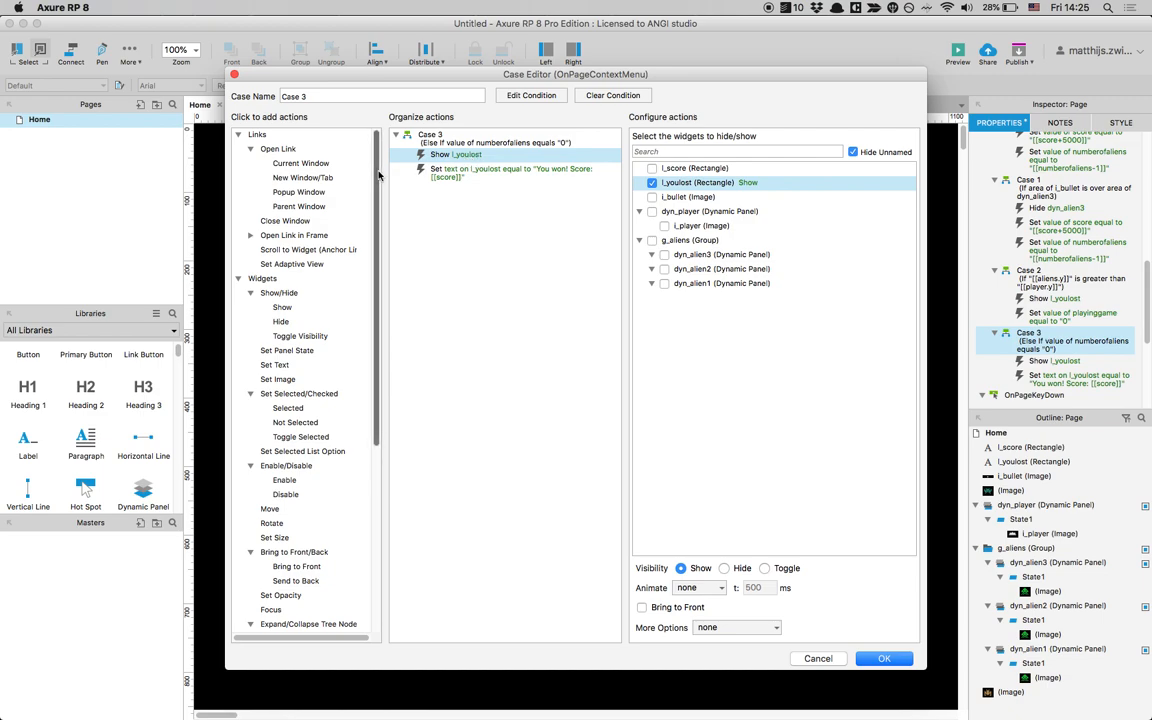
{"action": "scroll", "coordinate": [335, 298], "scroll_direction": "down", "scroll_amount": 5}
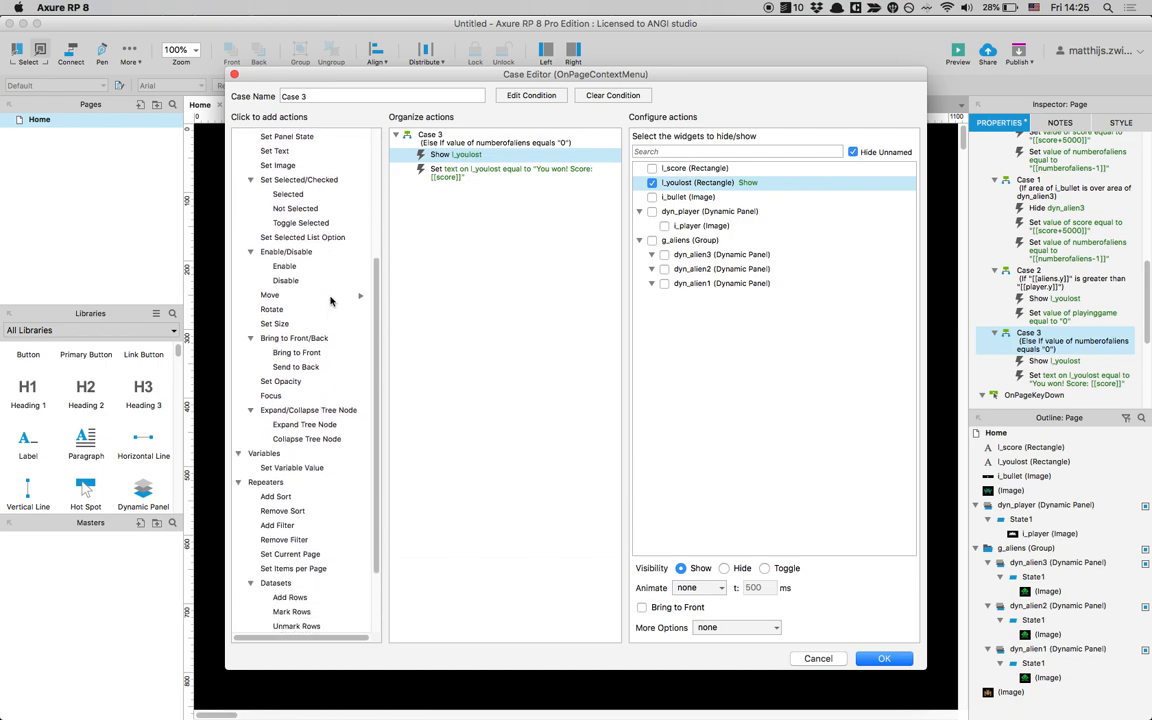
{"action": "left_click", "coordinate": [300, 466]}
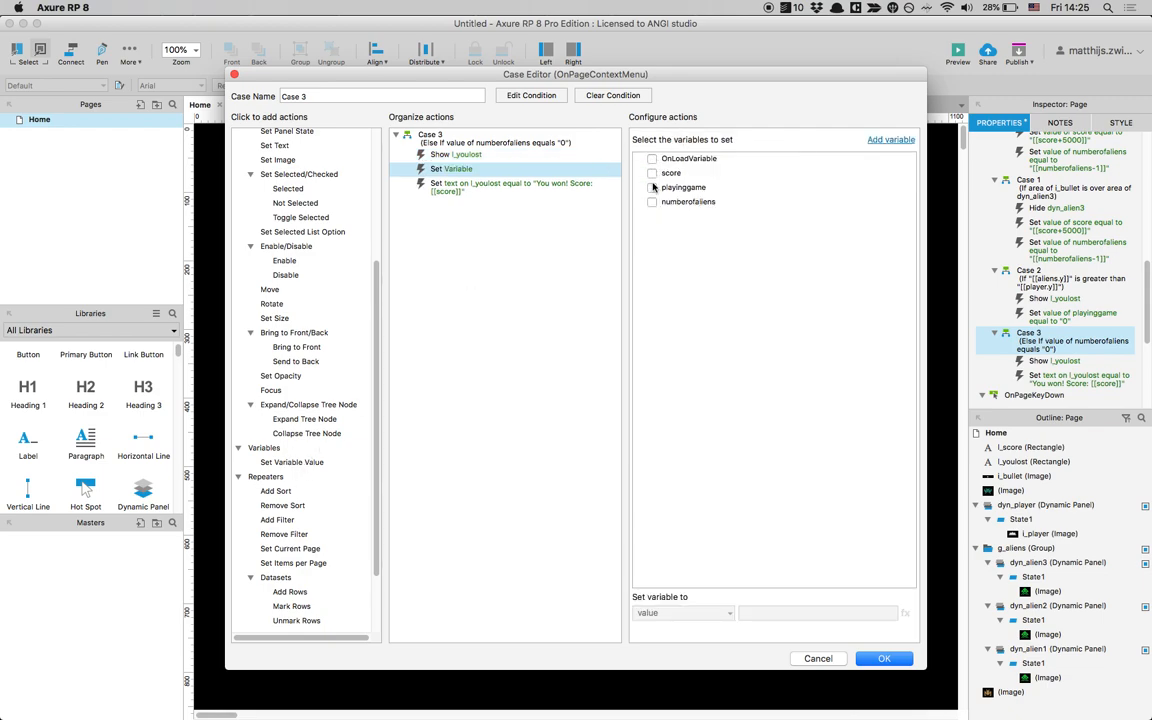
{"action": "left_click", "coordinate": [652, 187]}
{"action": "left_click", "coordinate": [803, 611]}
{"action": "type", "text": "0"}
{"action": "left_click", "coordinate": [884, 659]}
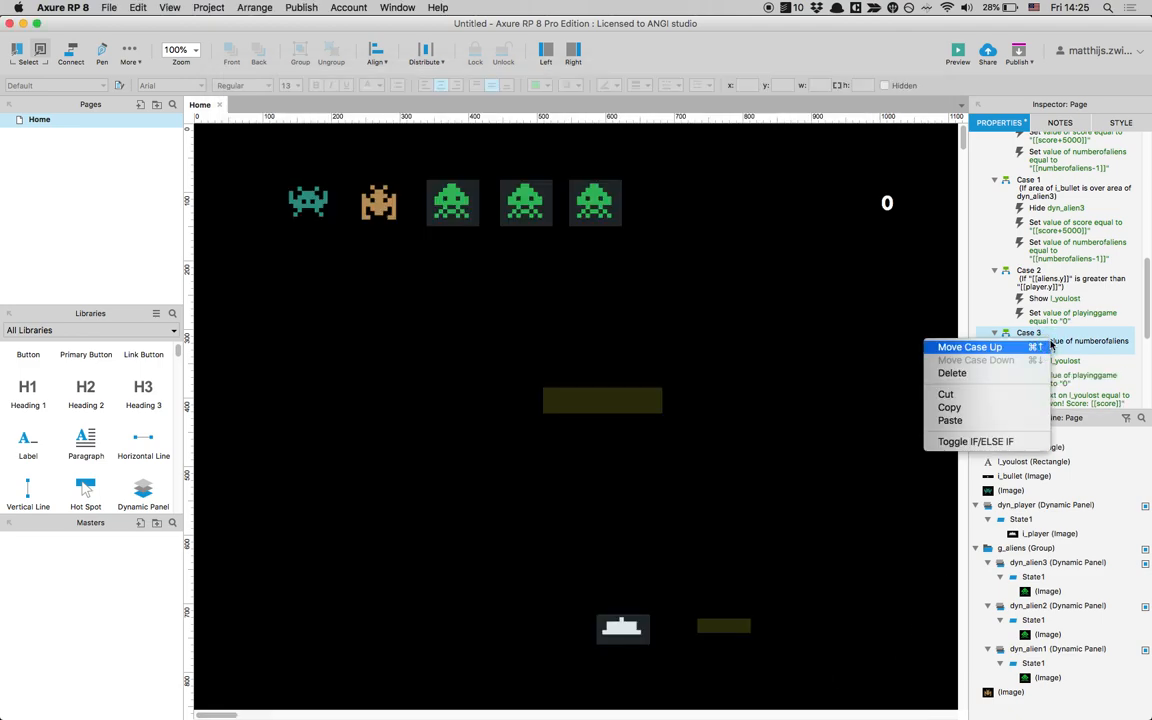
Toggle the numberofaliens case from Else If to If and name it "Winning the game"
{"action": "left_click", "coordinate": [972, 441]}
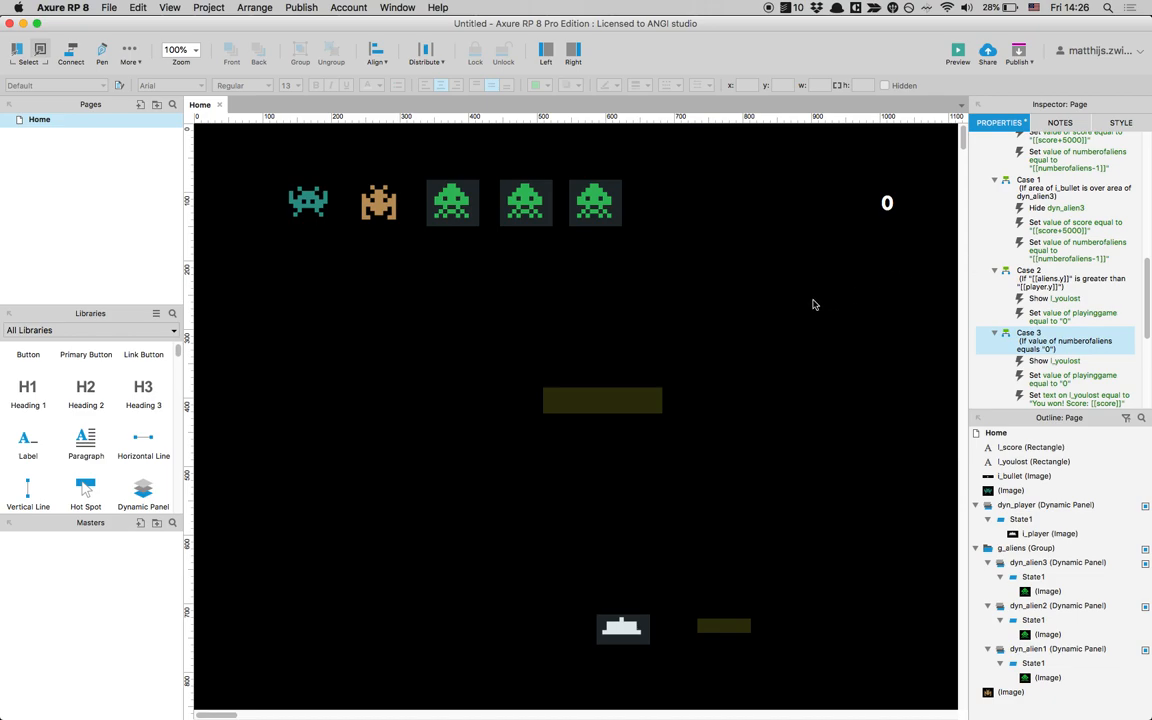
{"action": "double_click", "coordinate": [1050, 341]}
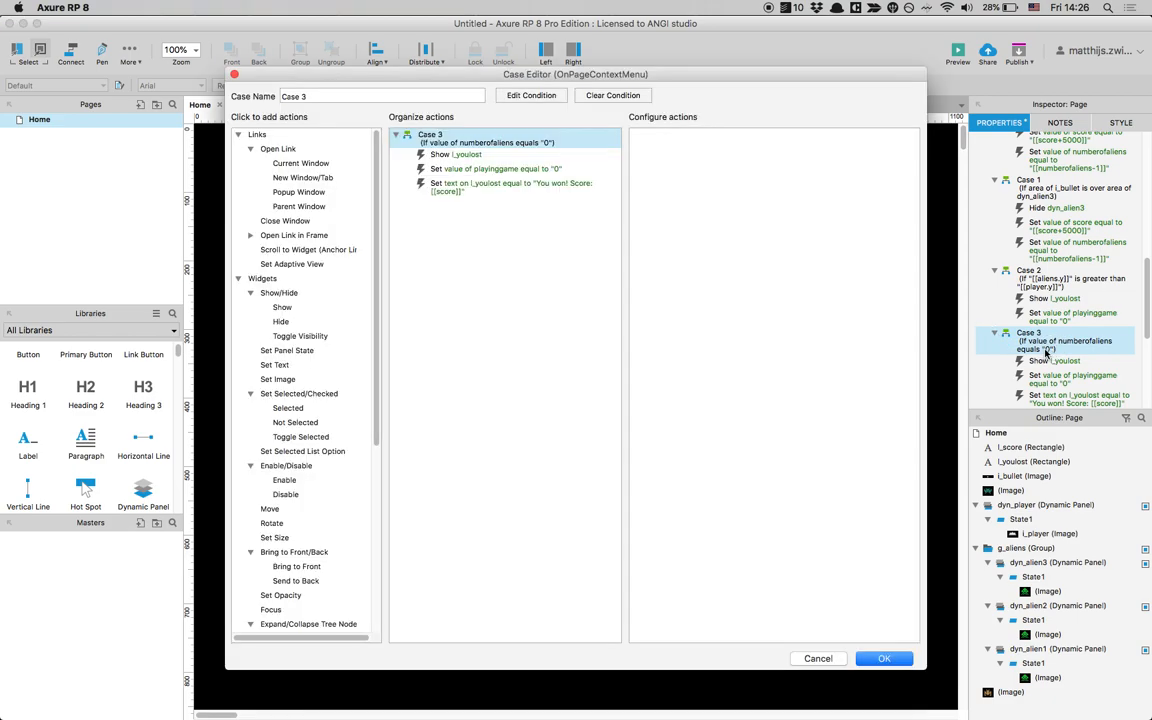
{"action": "triple_click", "coordinate": [369, 96]}
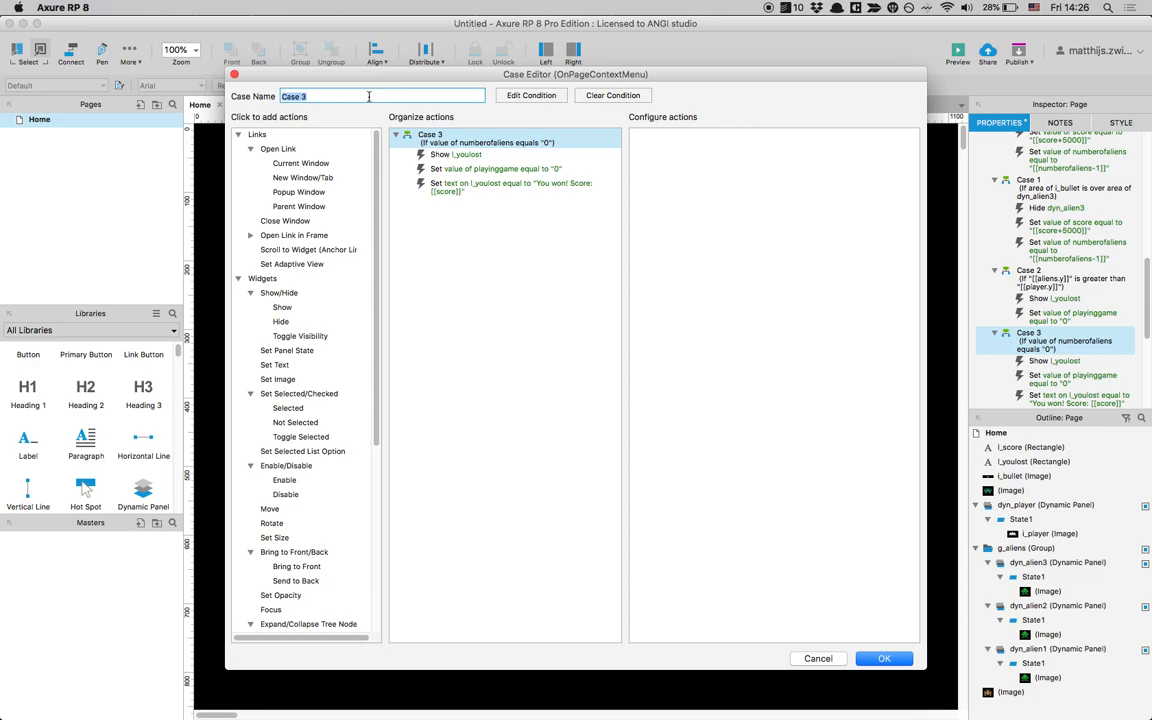
{"action": "type", "text": "Winning the game"}
{"action": "key", "text": "Return"}
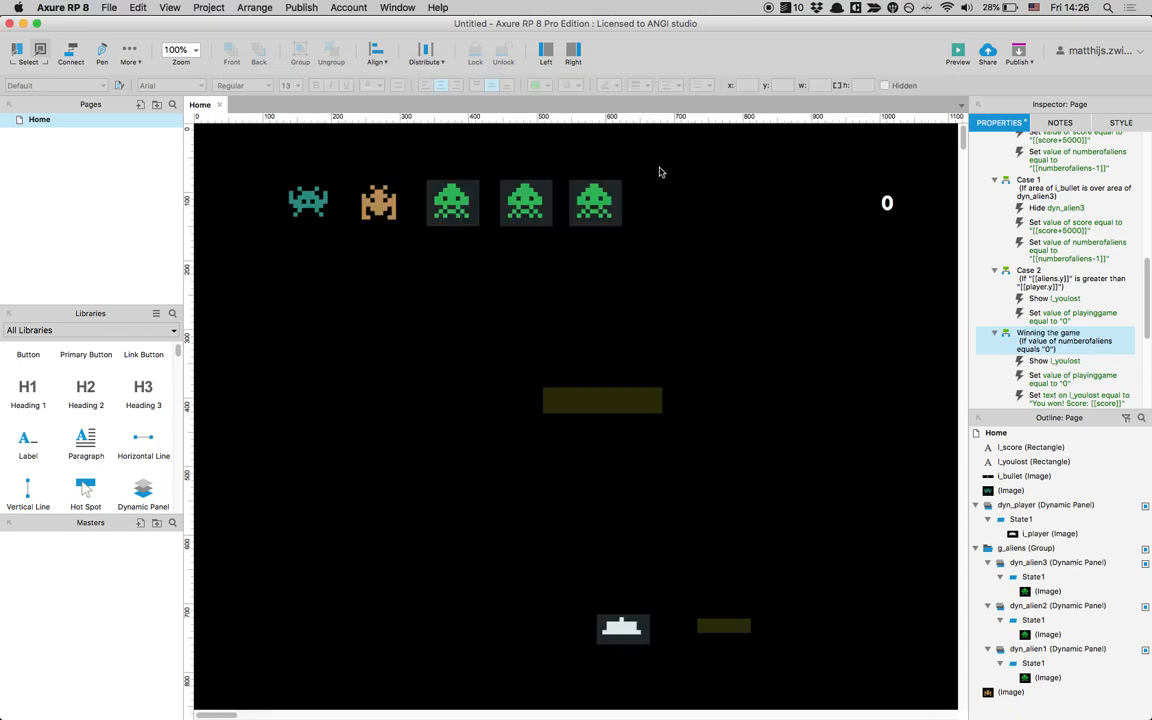
Rename the case comparing [[aliens.y]] with [[player.y]] to "Losing the game" and save it
{"action": "left_click", "coordinate": [1037, 280]}
{"action": "double_click", "coordinate": [1037, 280]}
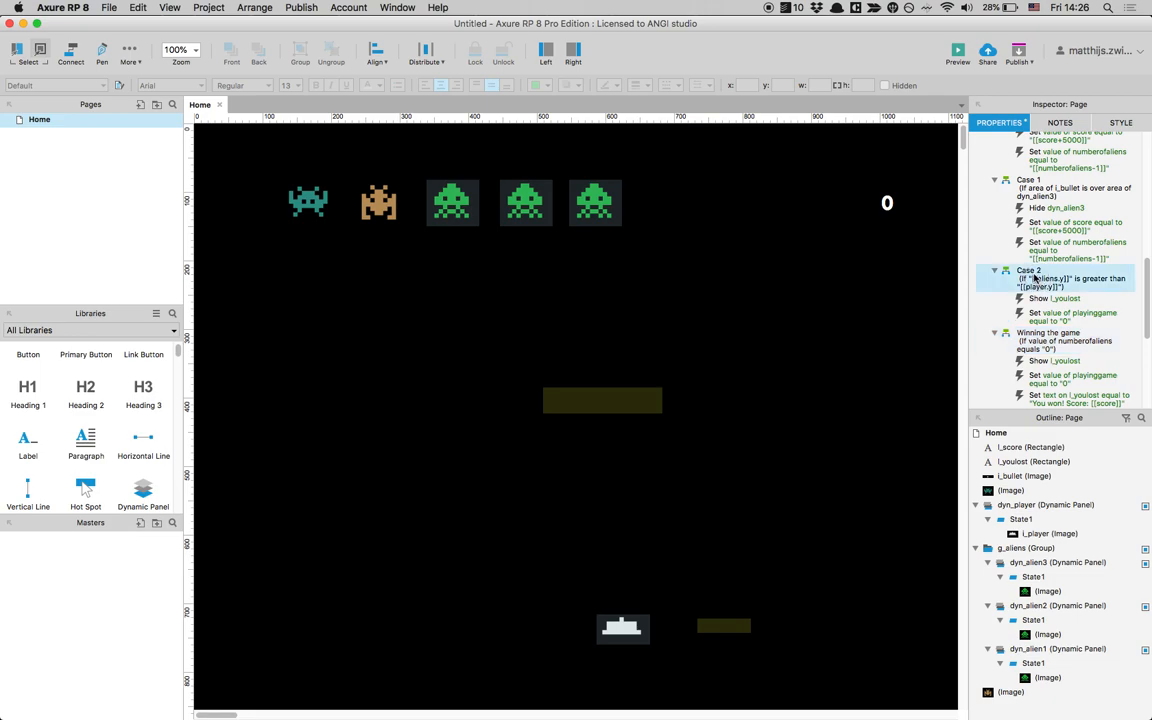
{"action": "type", "text": "Losing the game"}
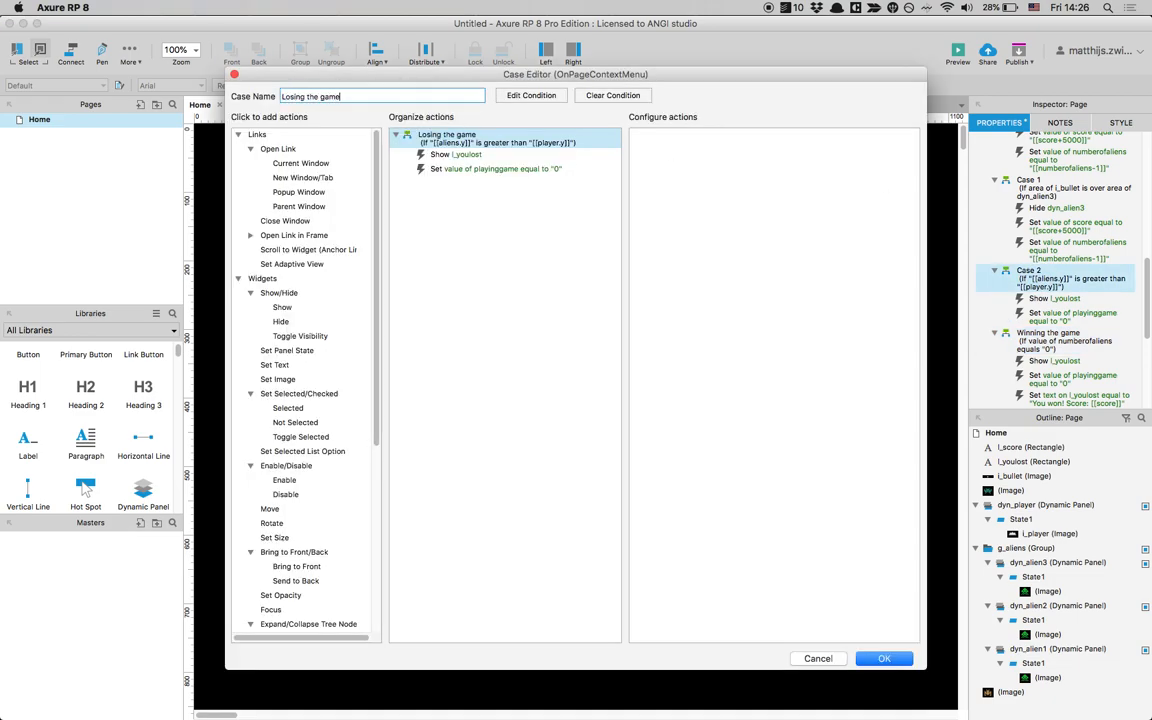
{"action": "key", "text": "Return"}
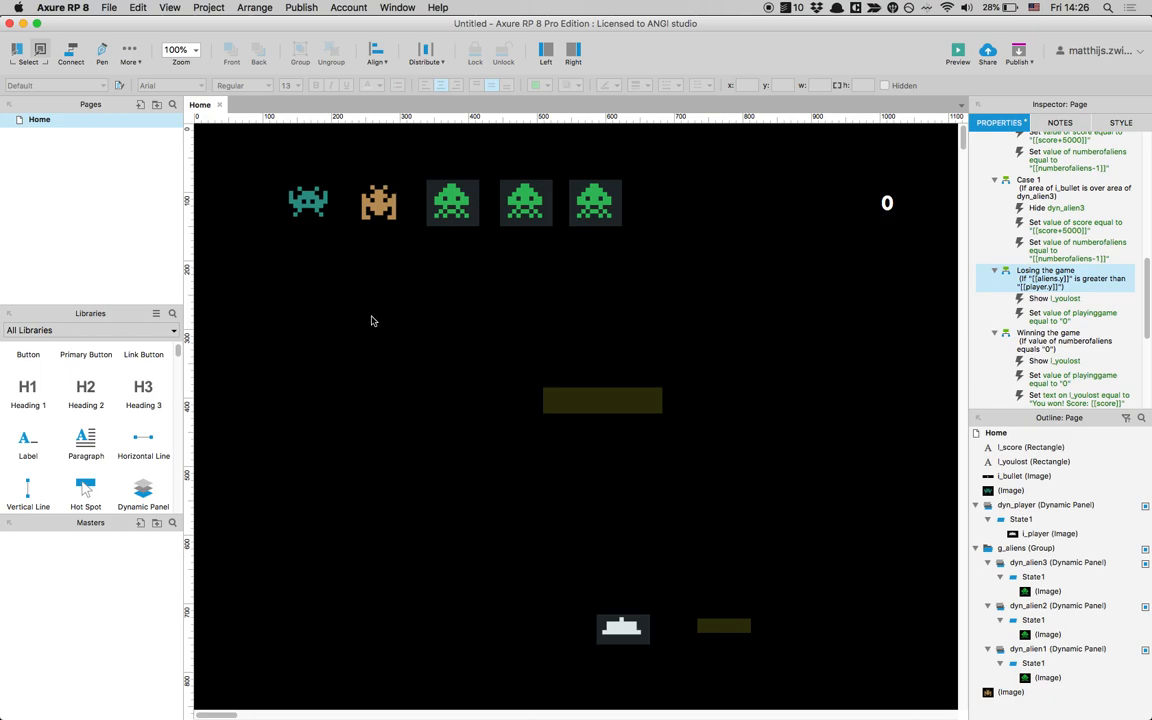
Preview the updated prototype in the browser, closing the older preview tab and collapsing the sidebar
{"action": "left_click", "coordinate": [964, 53]}
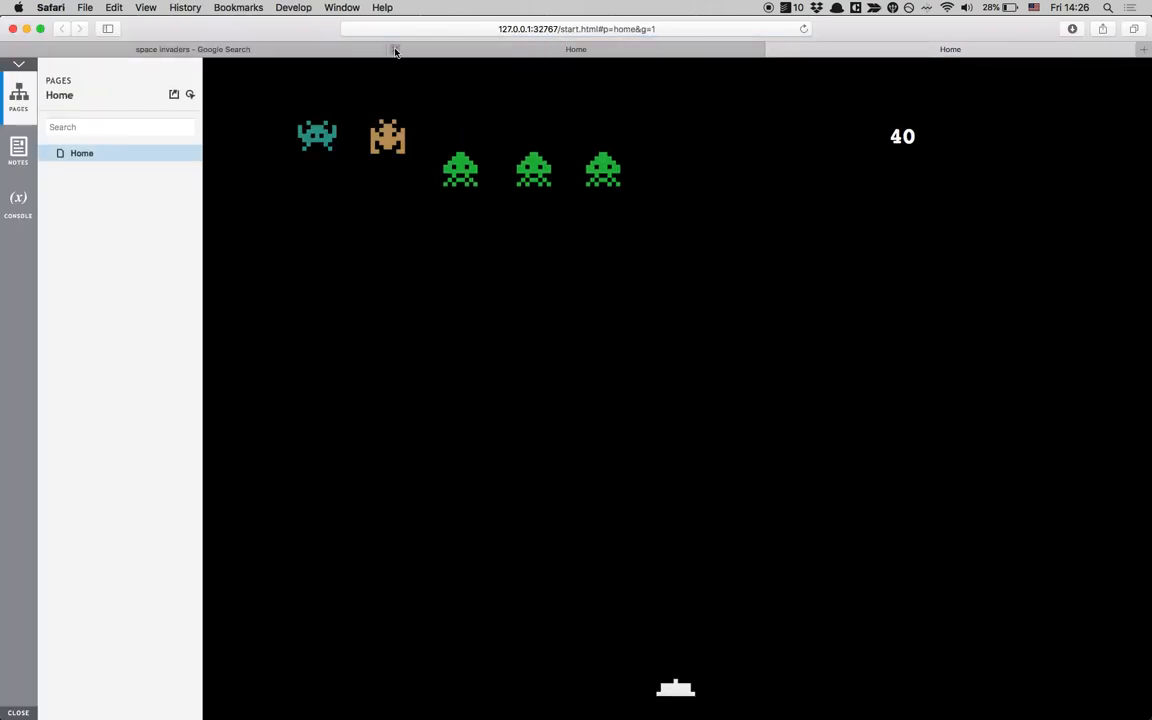
{"action": "left_click", "coordinate": [395, 52]}
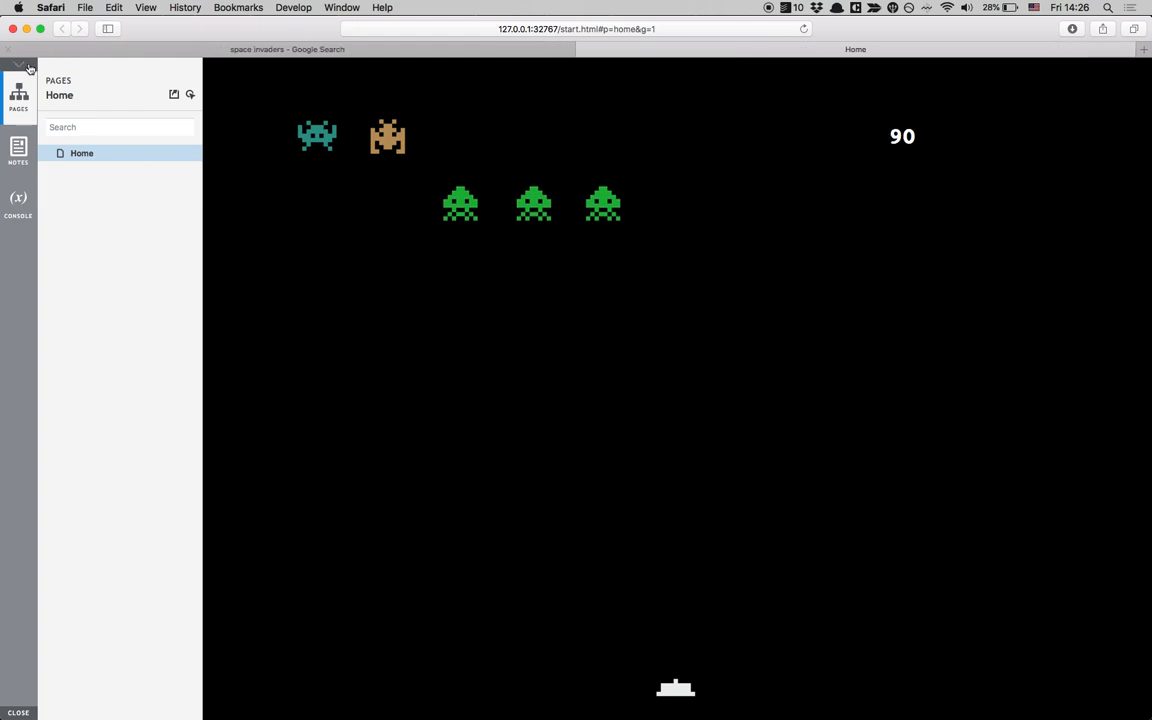
{"action": "left_click", "coordinate": [18, 63]}
Test winning the game by moving the player leftward under the green aliens and firing bullets to shoot all three
{"action": "key", "text": "Left"}
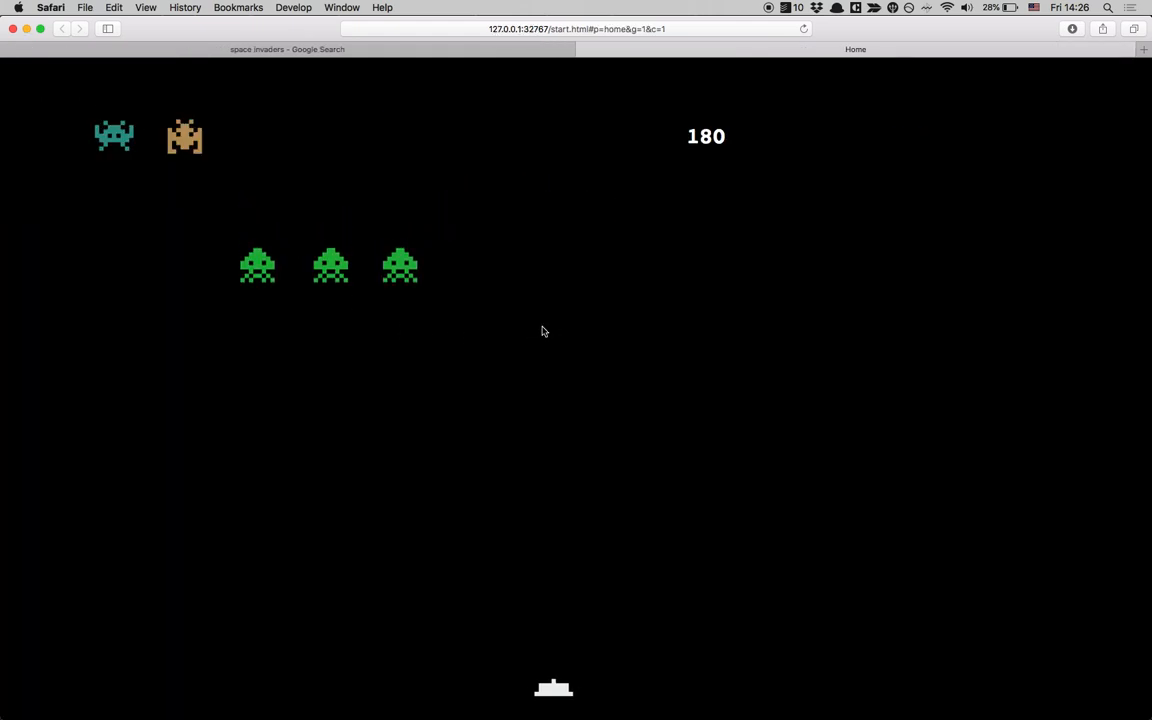
{"action": "key", "text": "Left"}
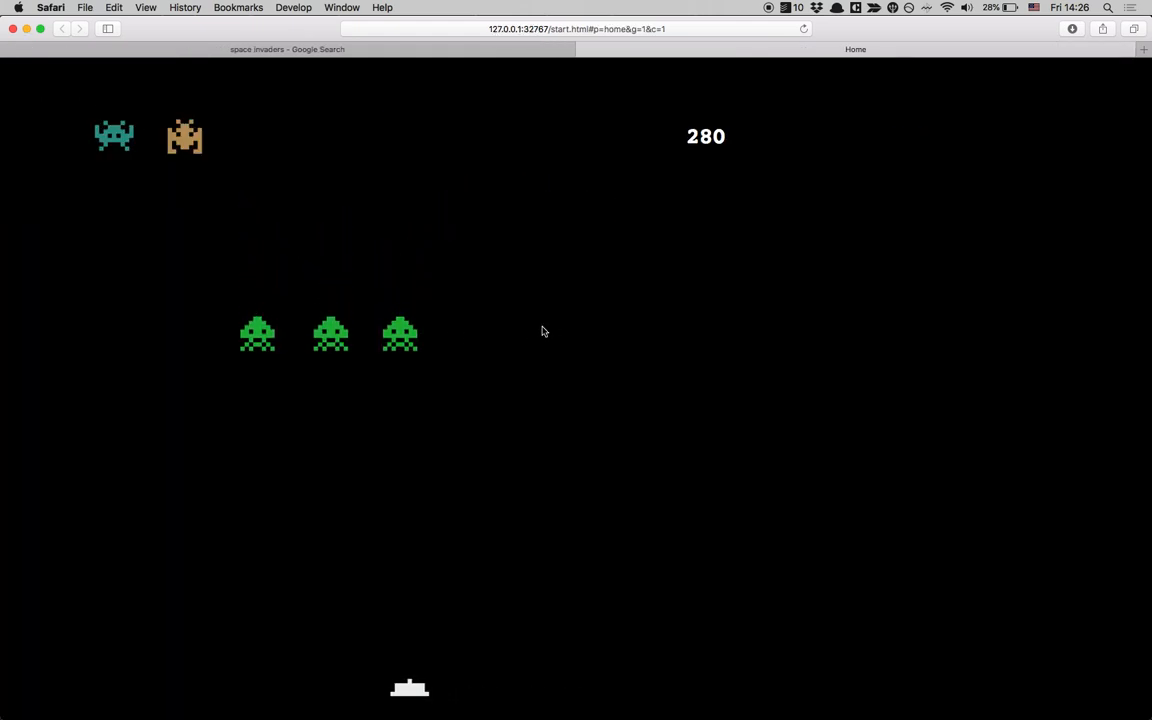
{"action": "key", "text": "space"}
{"action": "key", "text": "Left"}
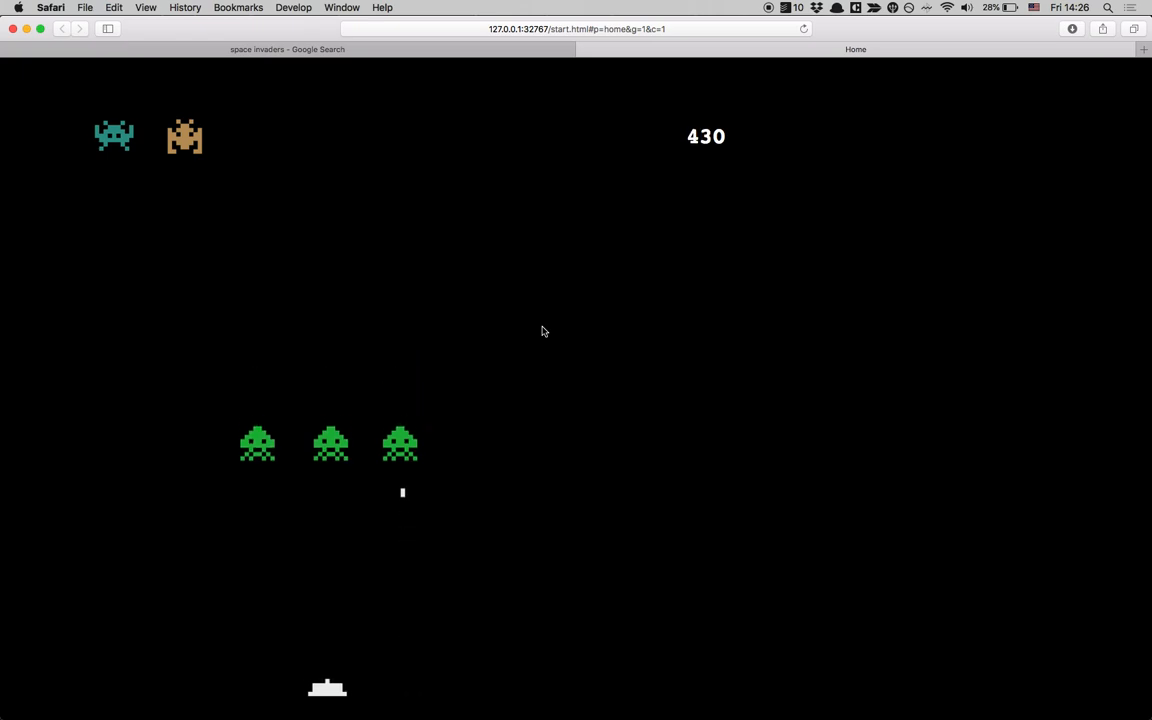
{"action": "key", "text": "space"}
{"action": "key", "text": "Left"}
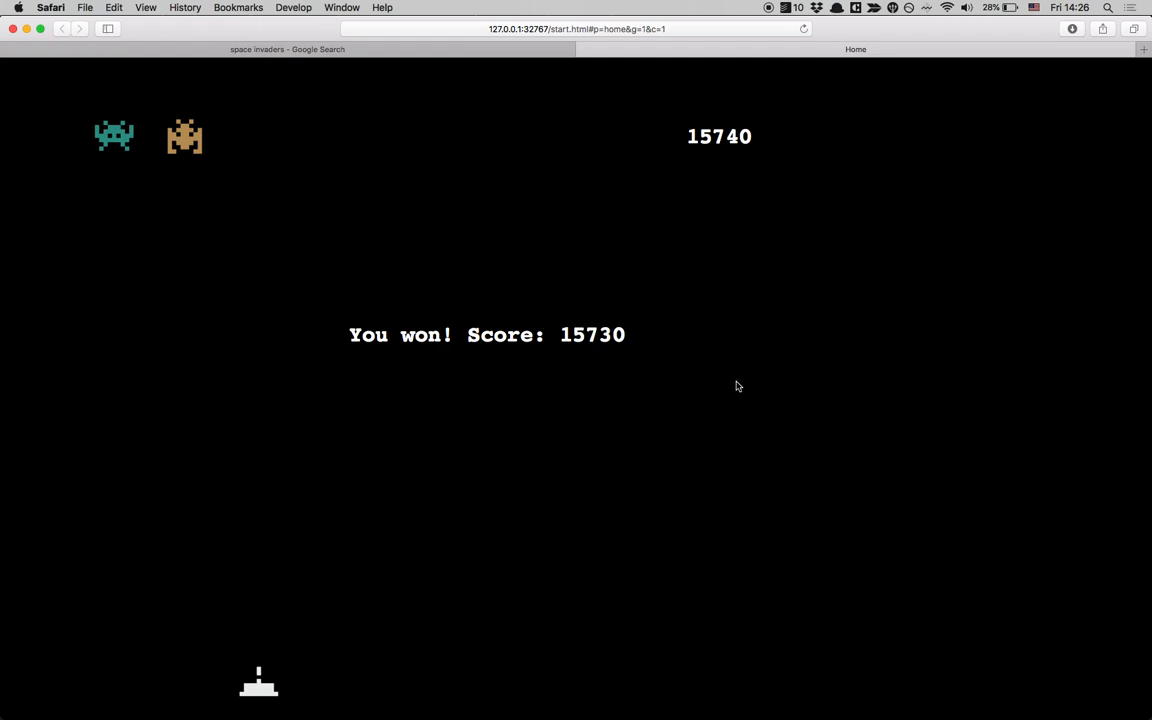
Switch back to Axure RP and review the page's interaction cases from OnPageLoad down to the losing and winning cases
{"action": "key", "text": "super+Tab"}
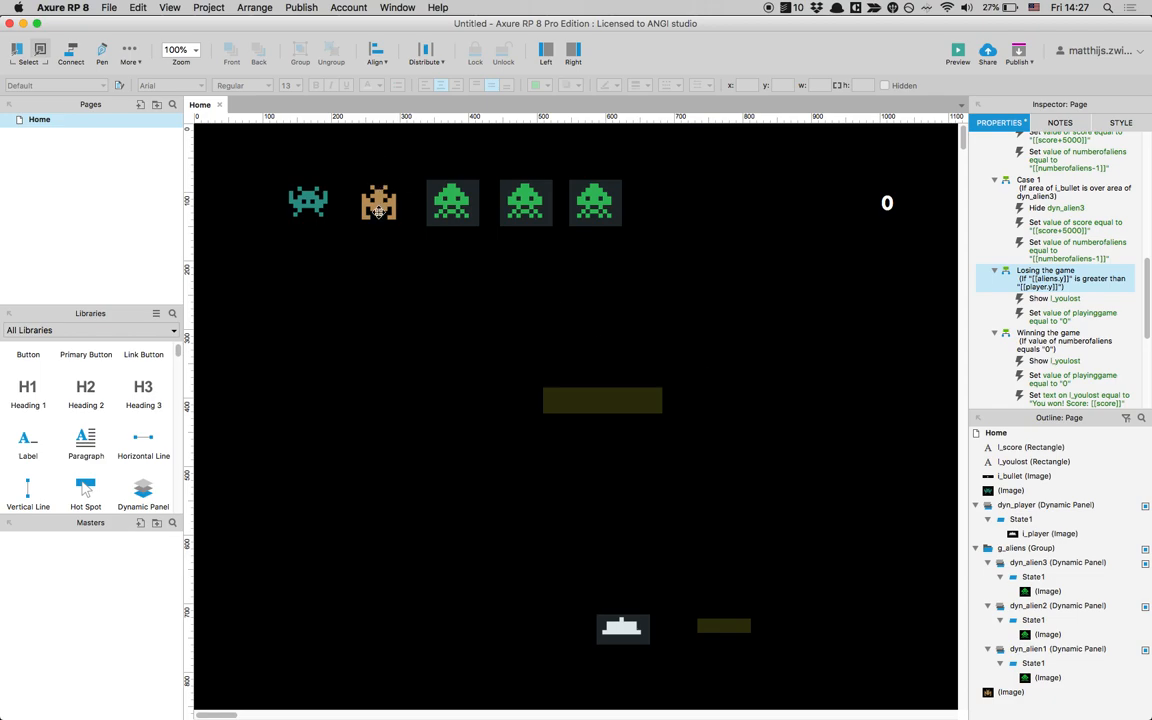
{"action": "left_click", "coordinate": [350, 192]}
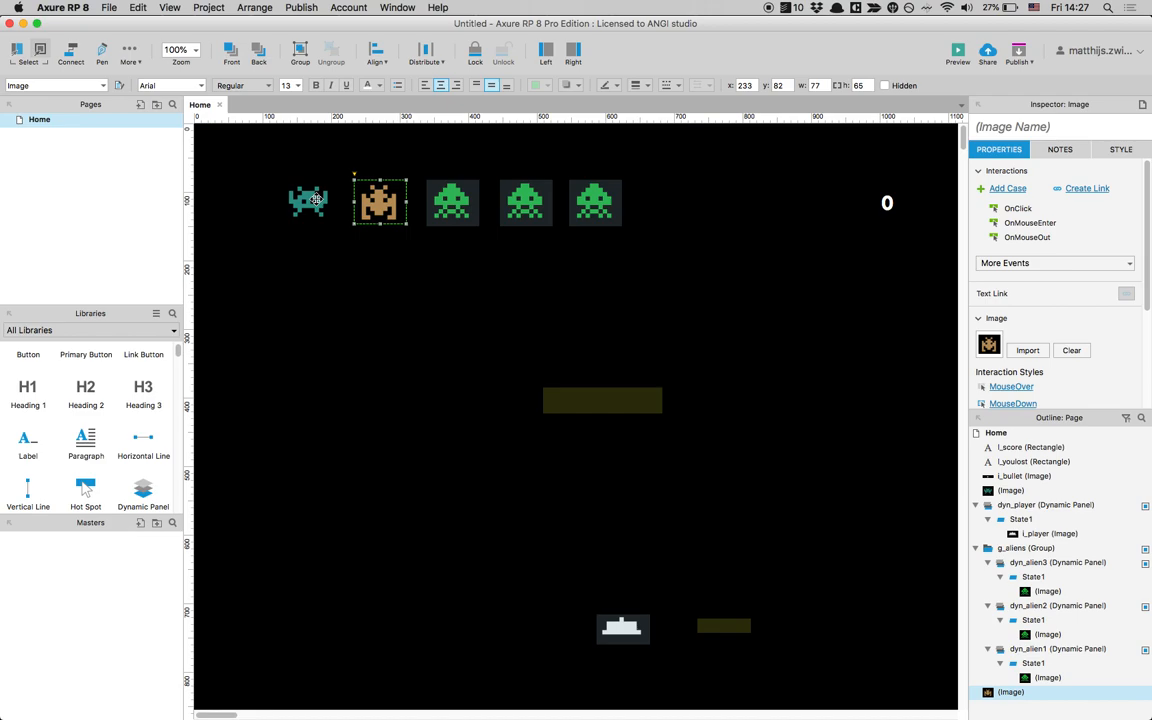
{"action": "left_click", "coordinate": [426, 255]}
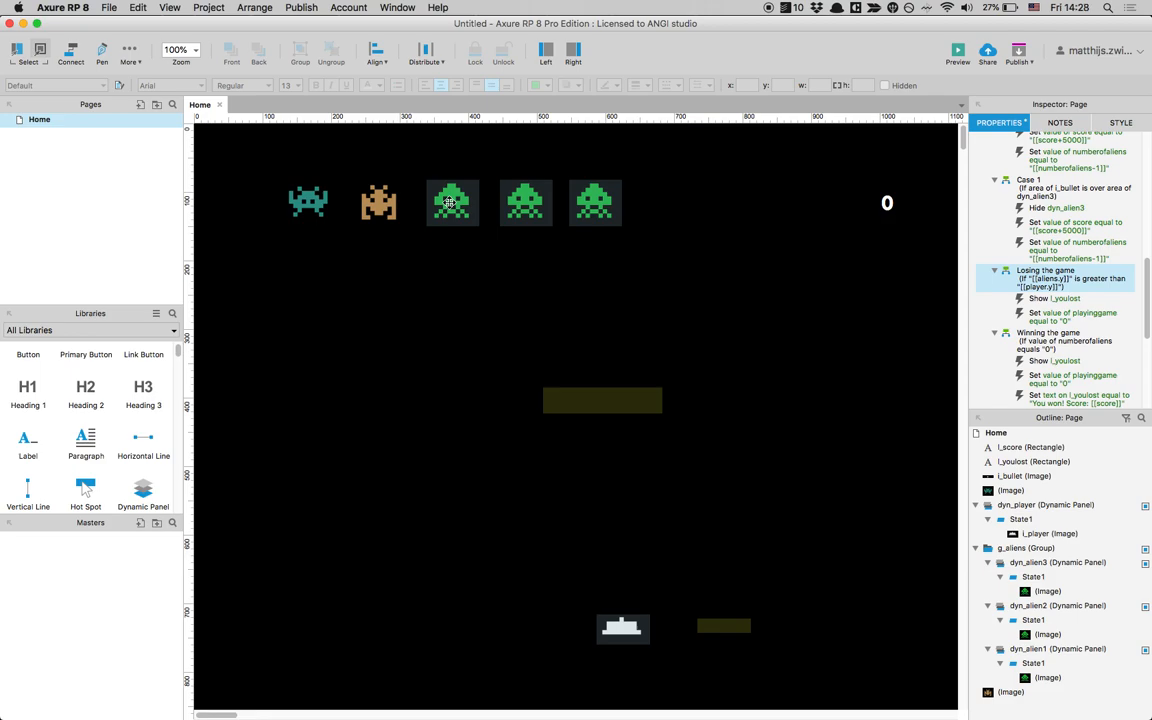
{"action": "scroll", "coordinate": [1080, 229], "scroll_direction": "up", "scroll_amount": 10}
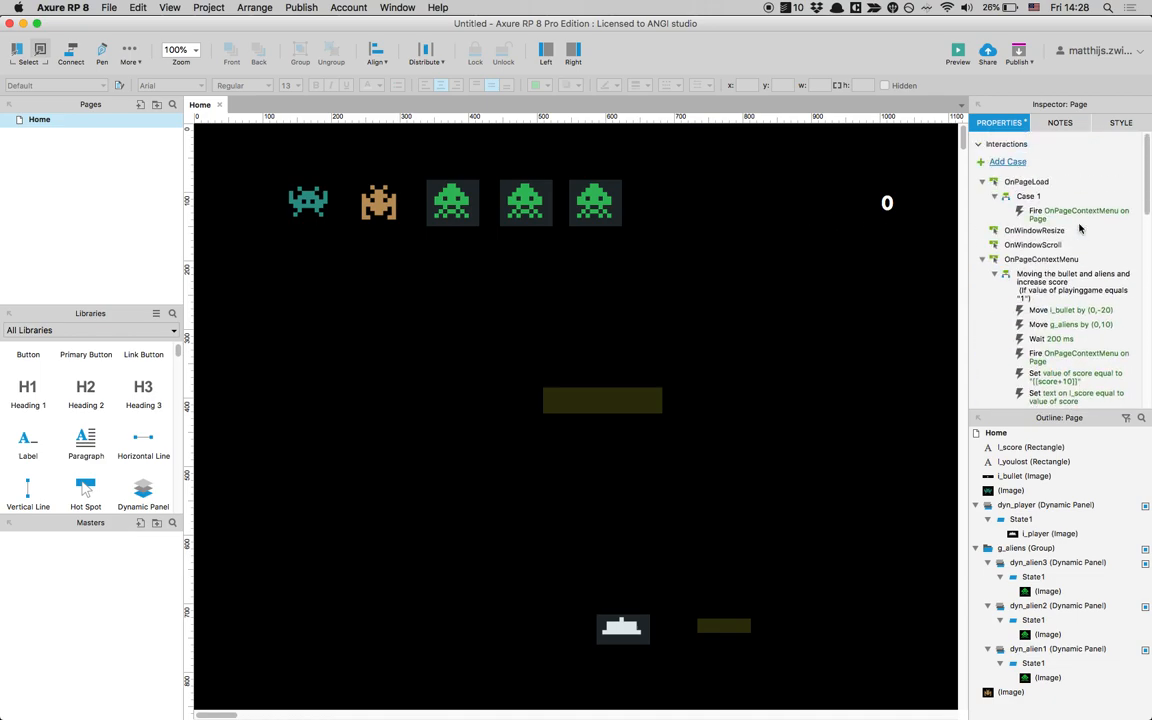
{"action": "scroll", "coordinate": [1080, 229], "scroll_direction": "down", "scroll_amount": 10}
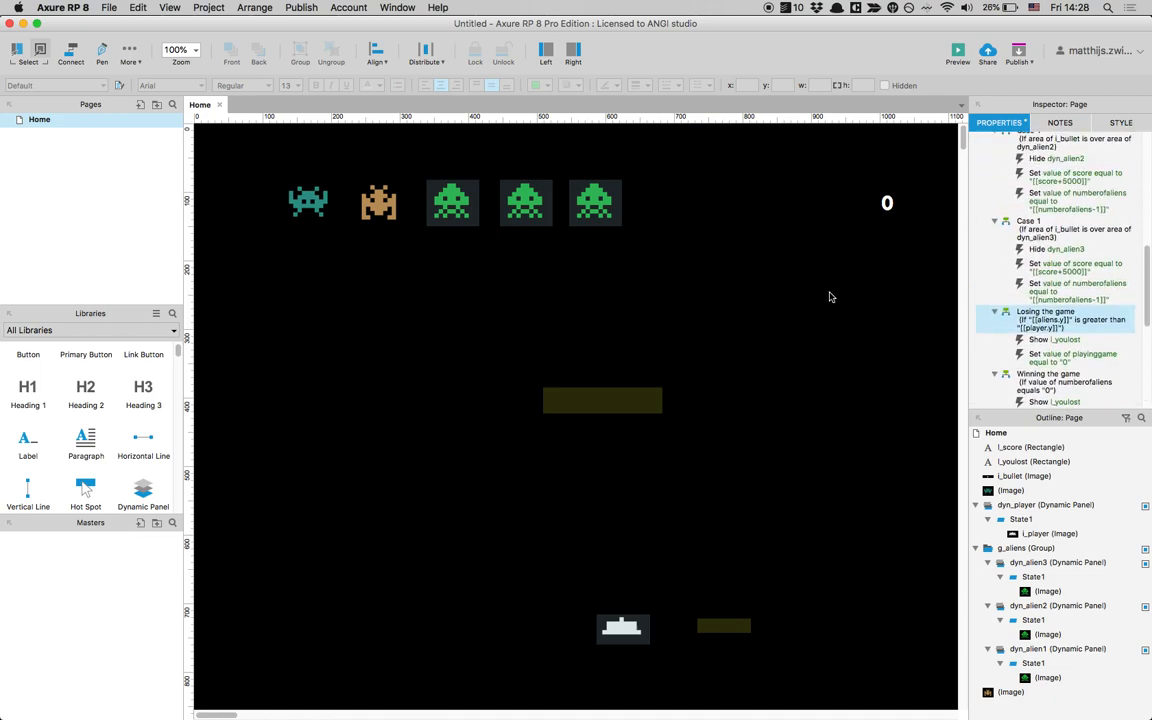